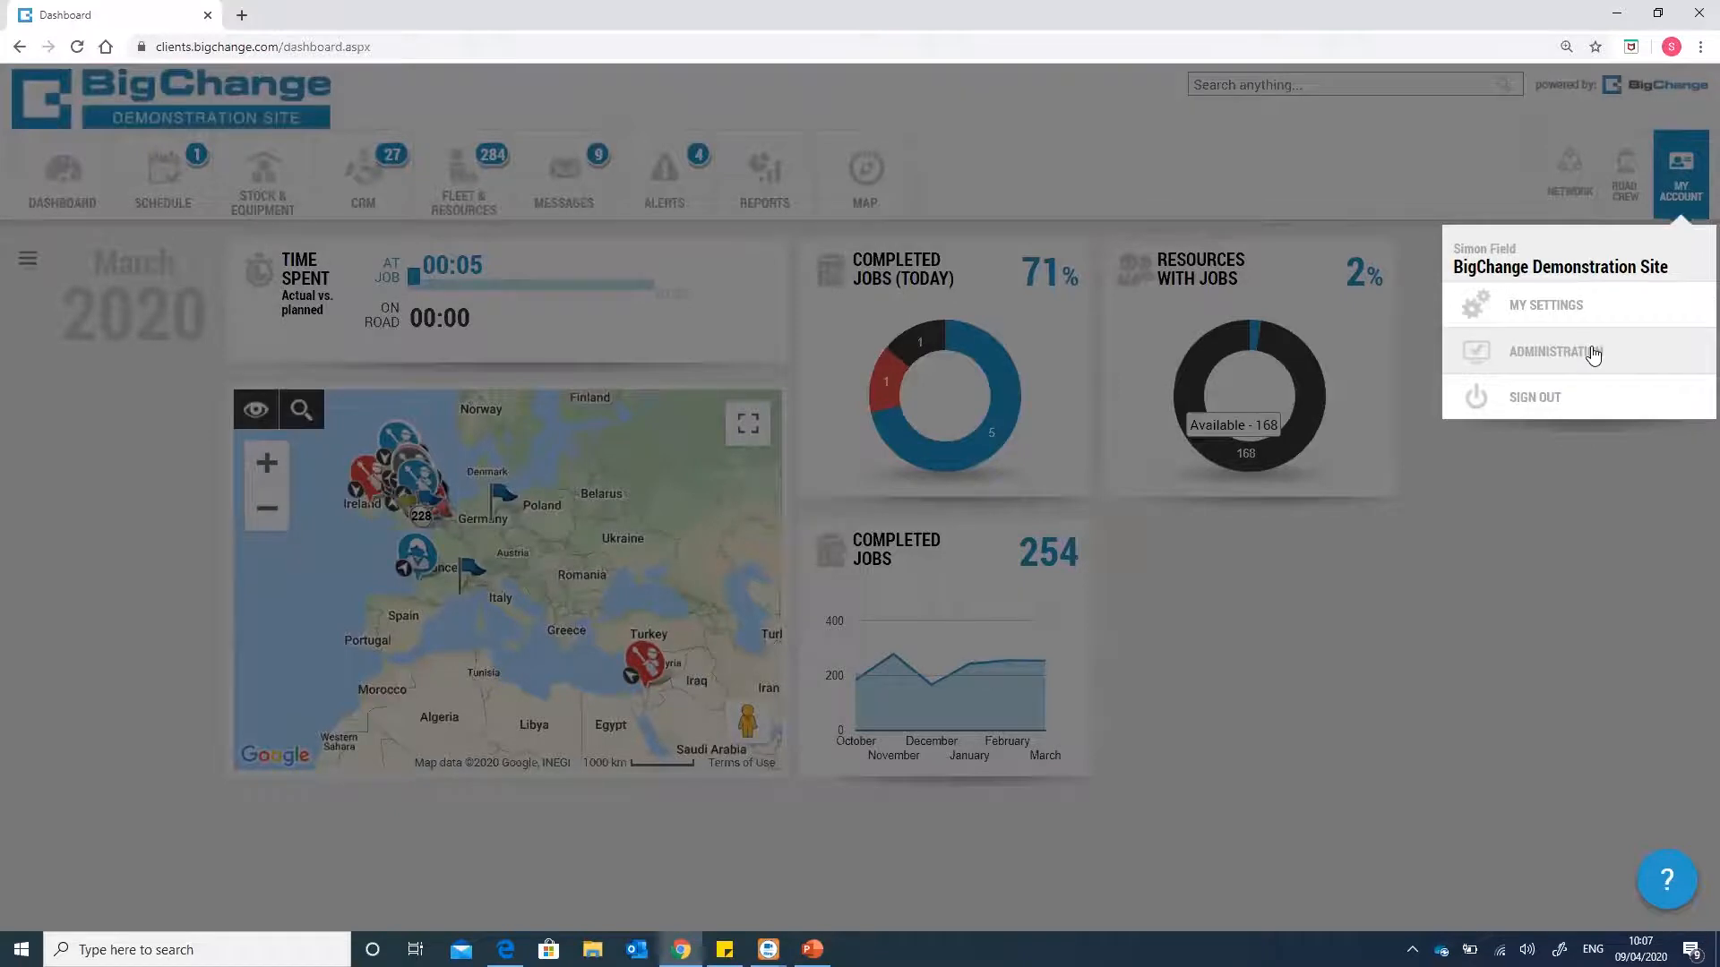
# - Add a product category named "SF - CCTV Cameras" in the Stock & Equipment administration settings
pyautogui.click(1593, 353)
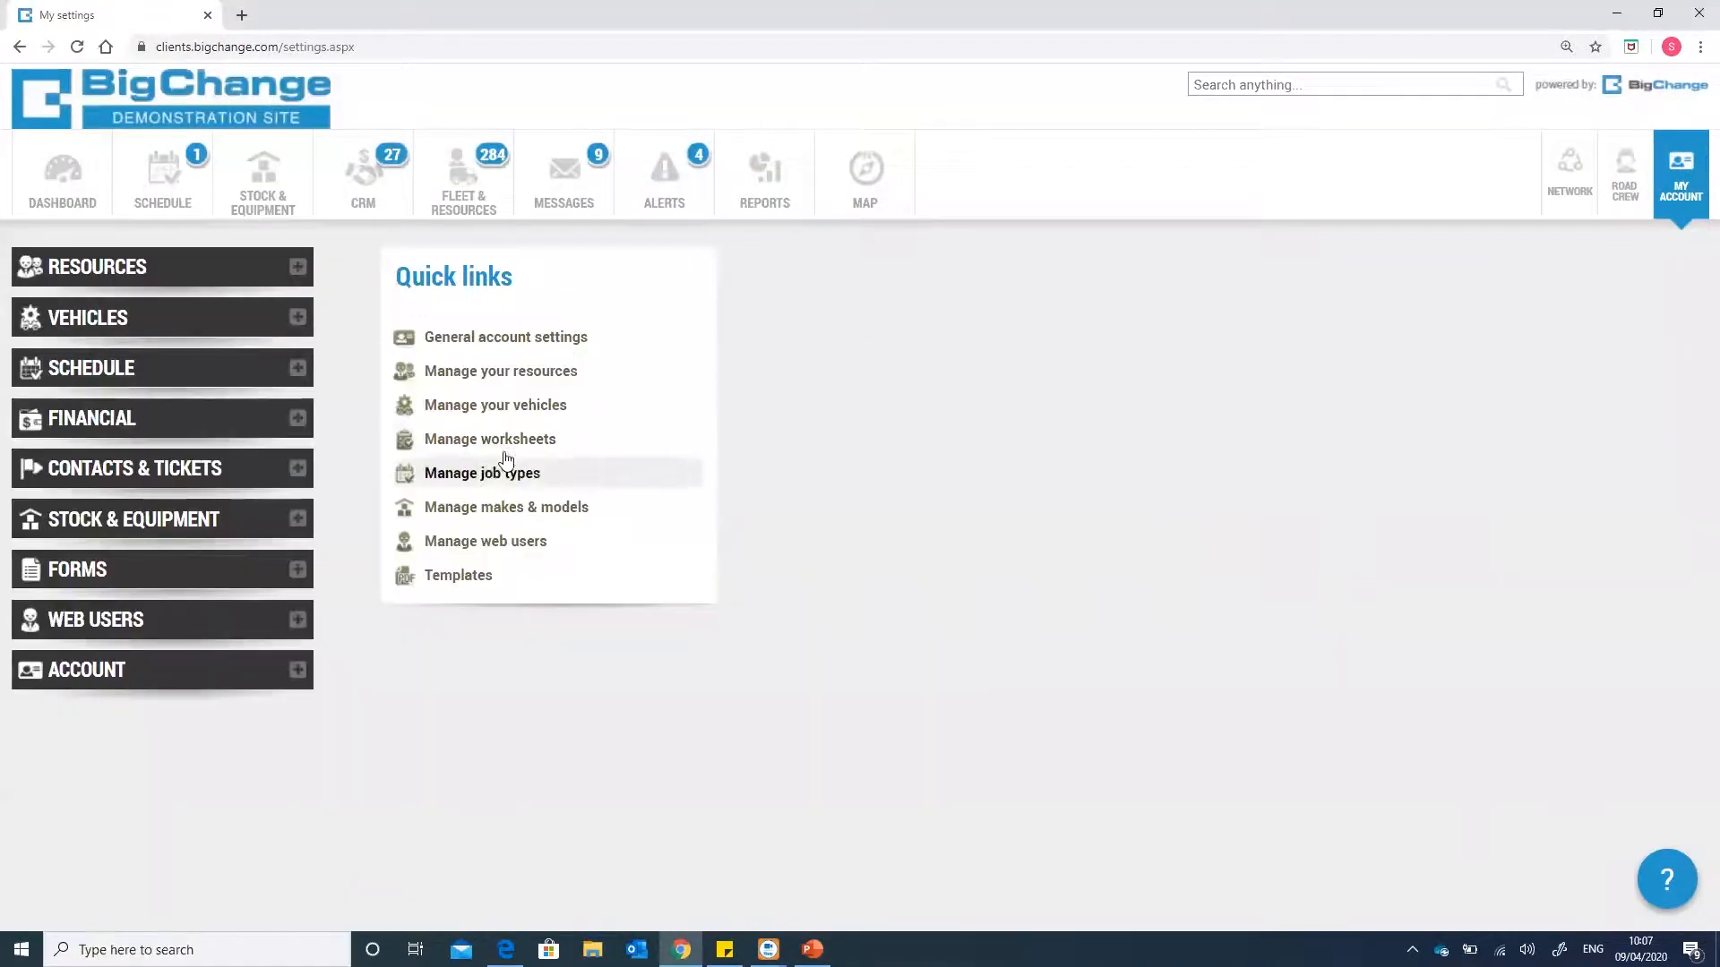
pyautogui.click(299, 521)
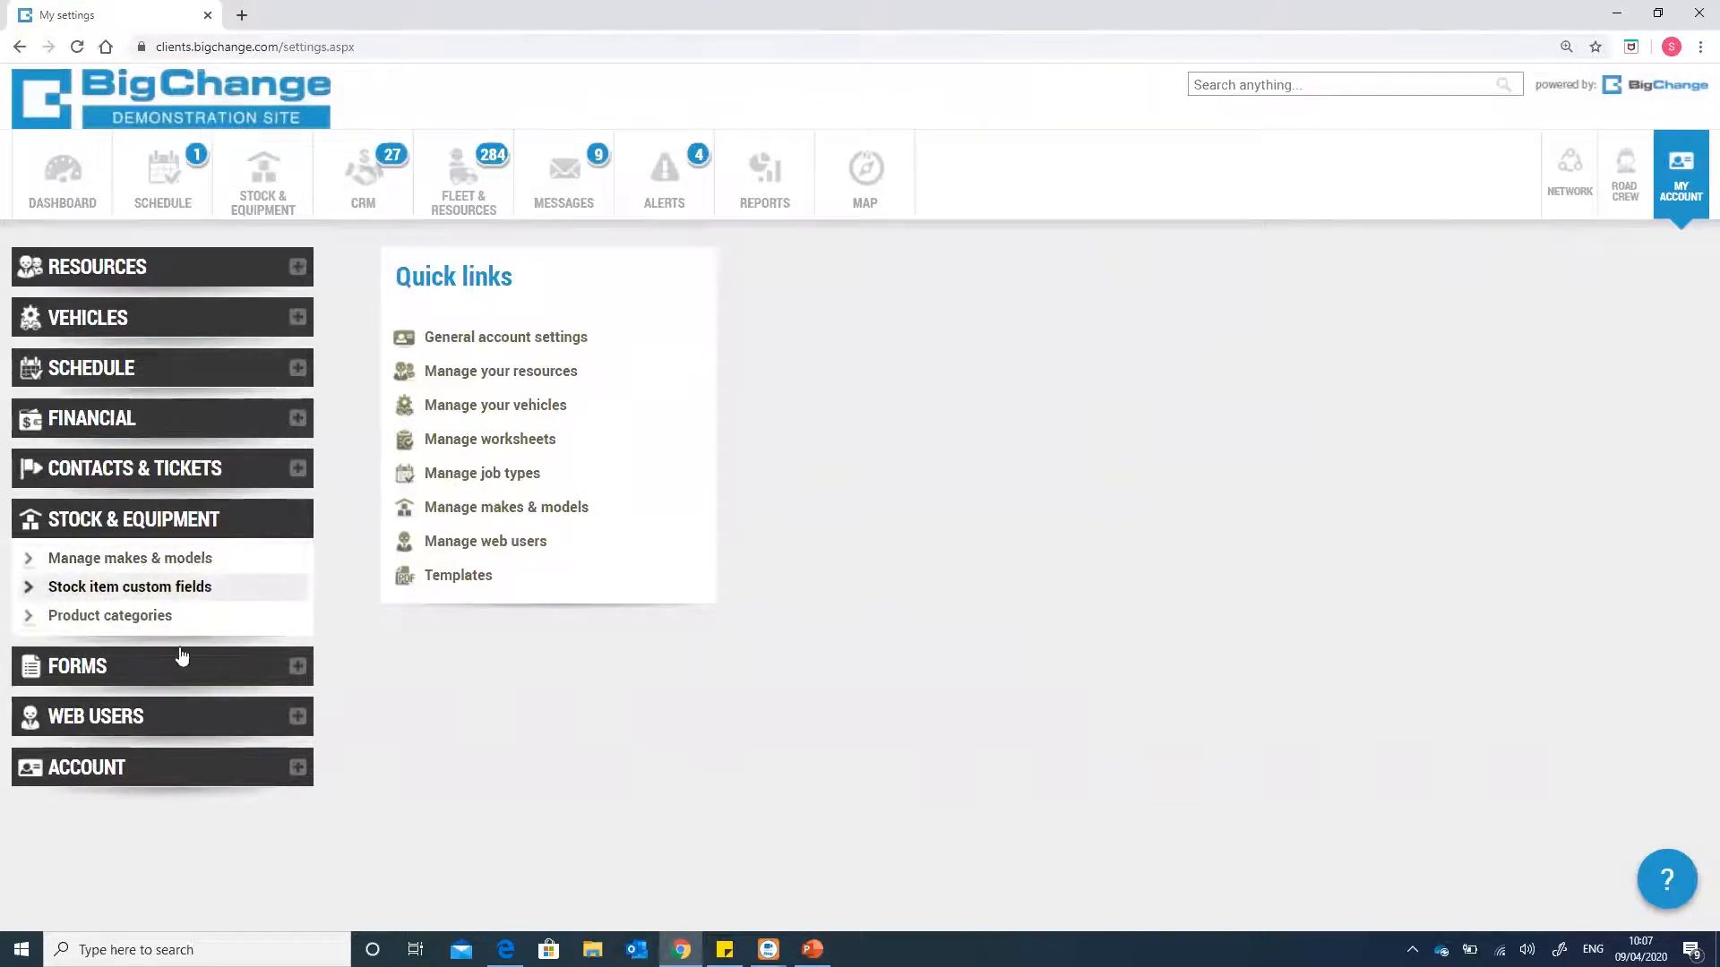
pyautogui.click(226, 618)
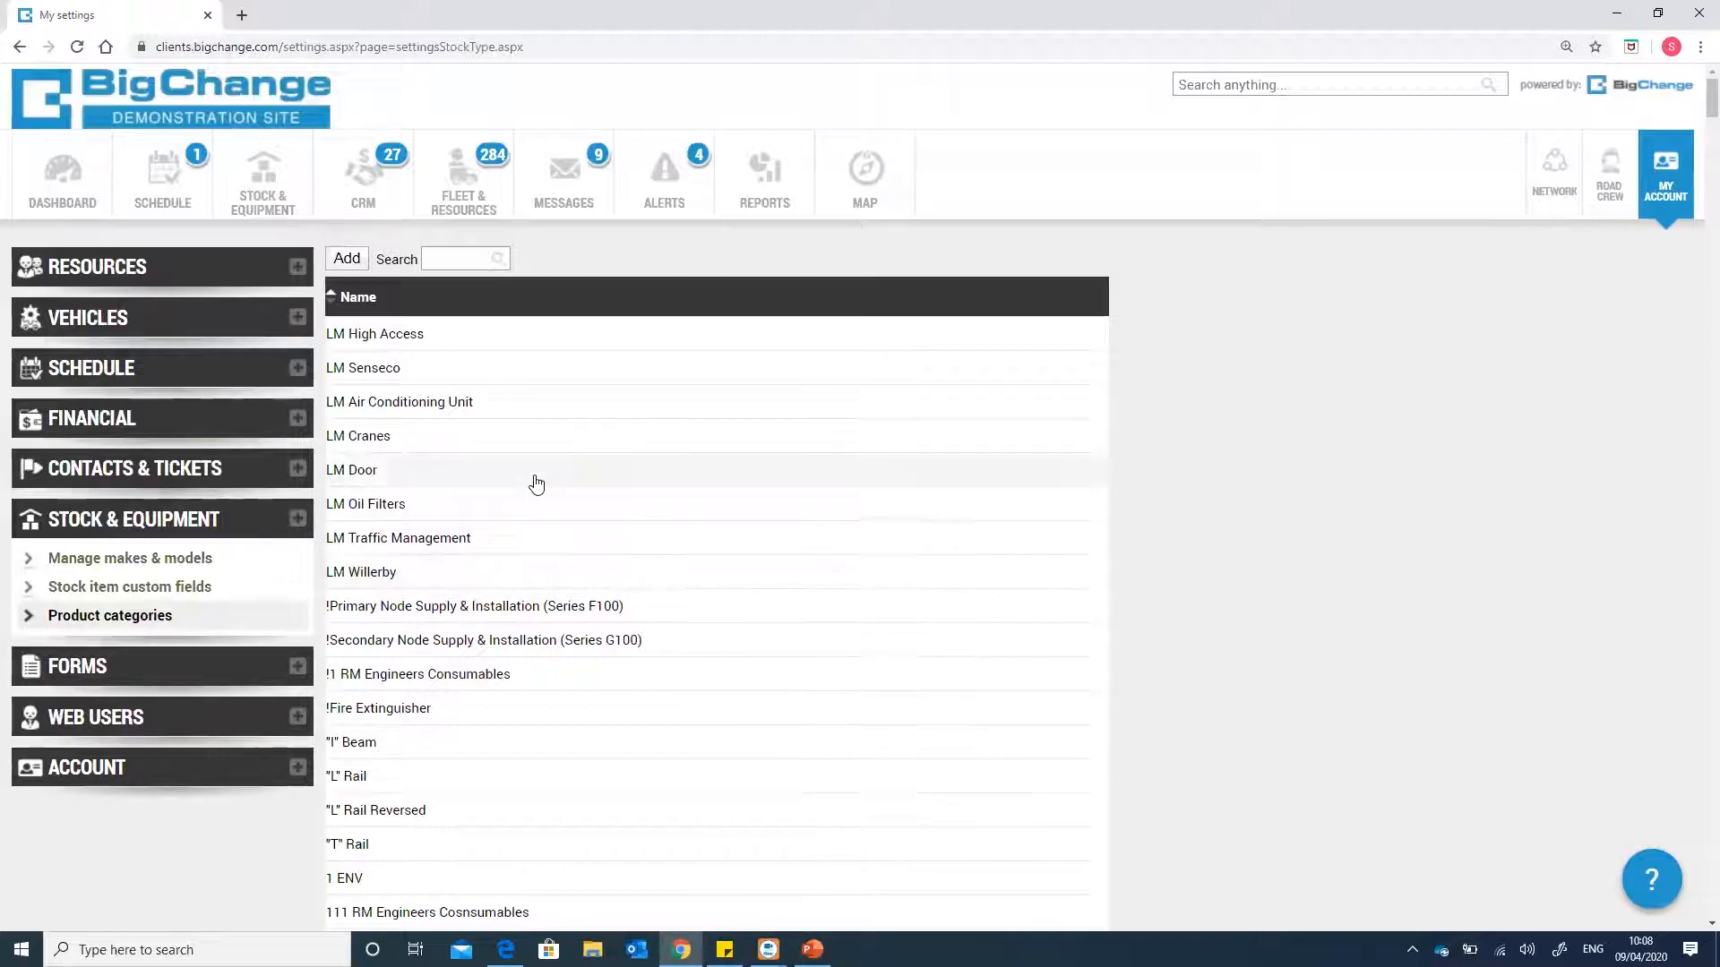
pyautogui.click(347, 259)
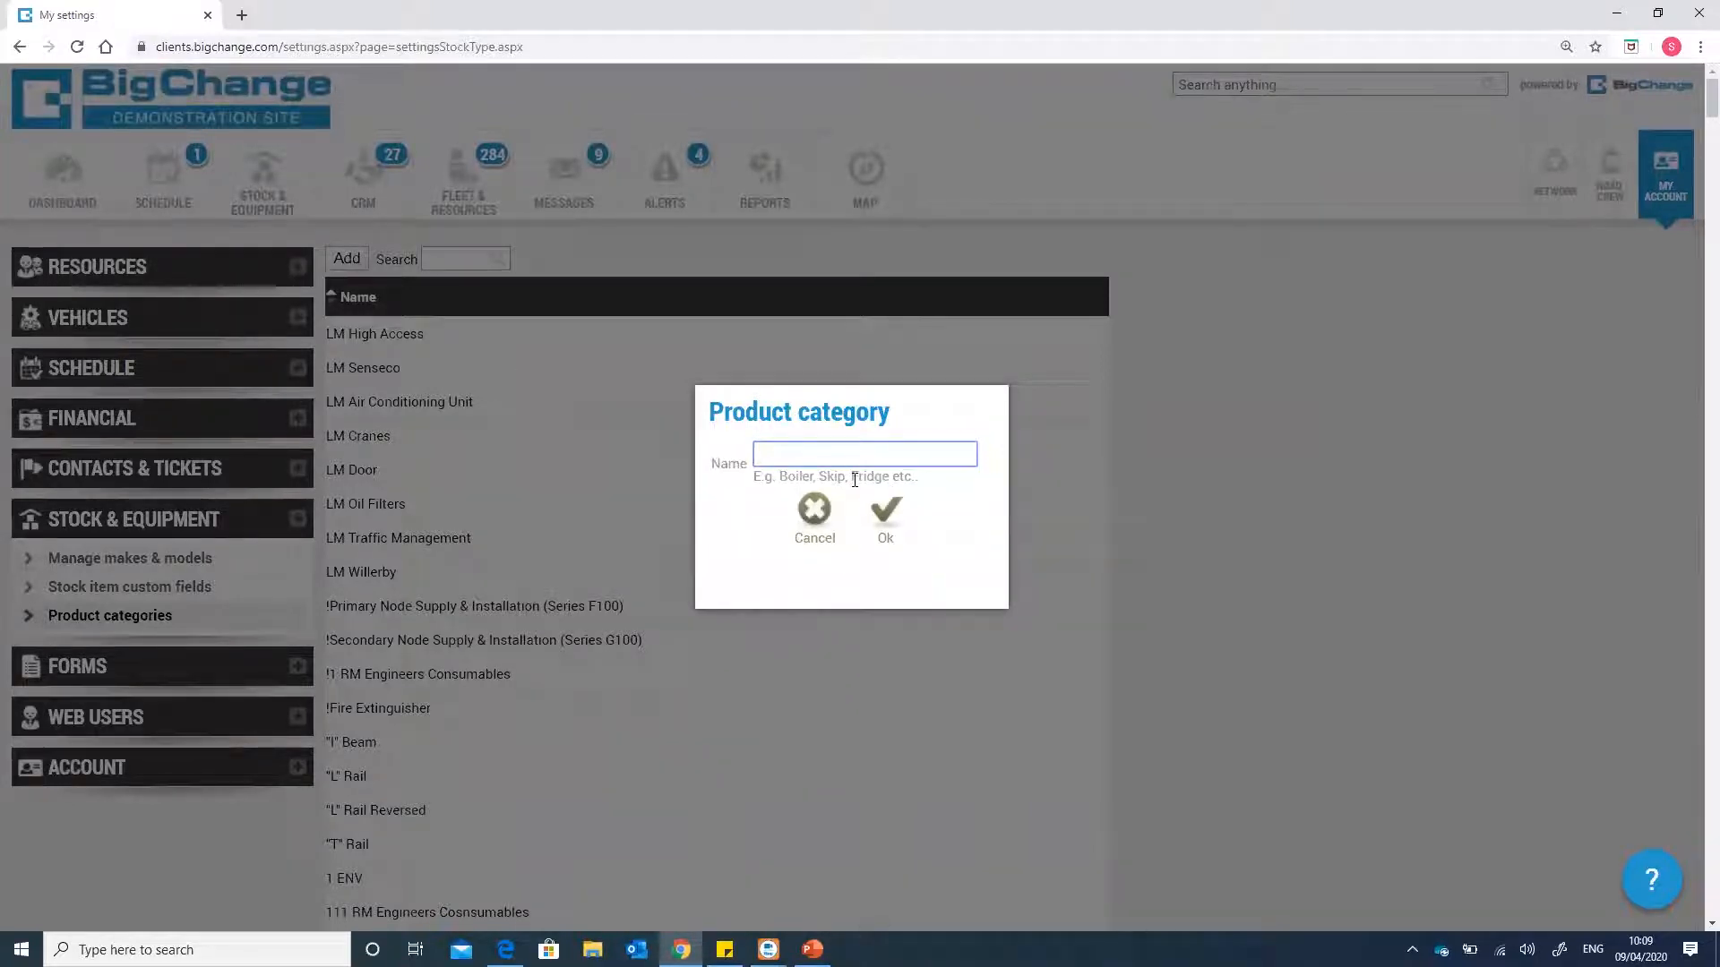
pyautogui.write('SF - CCTV Cameras')
pyautogui.click(890, 520)
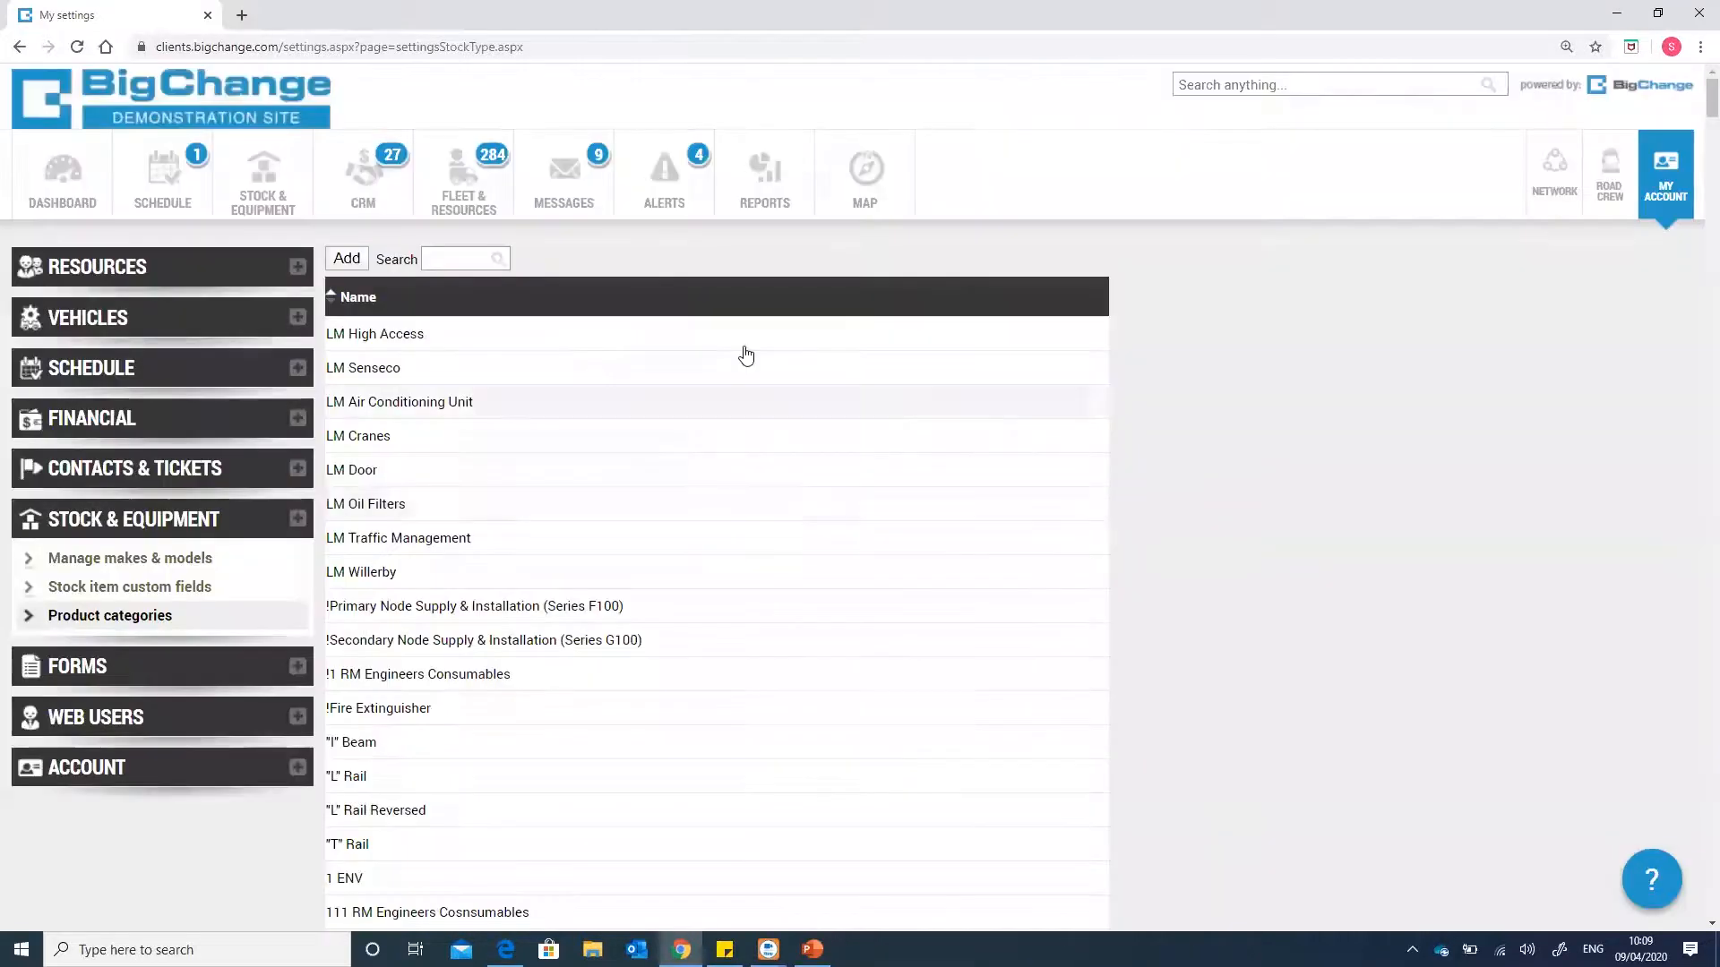
# - Add another product category named "SF - Screws"
pyautogui.click(344, 259)
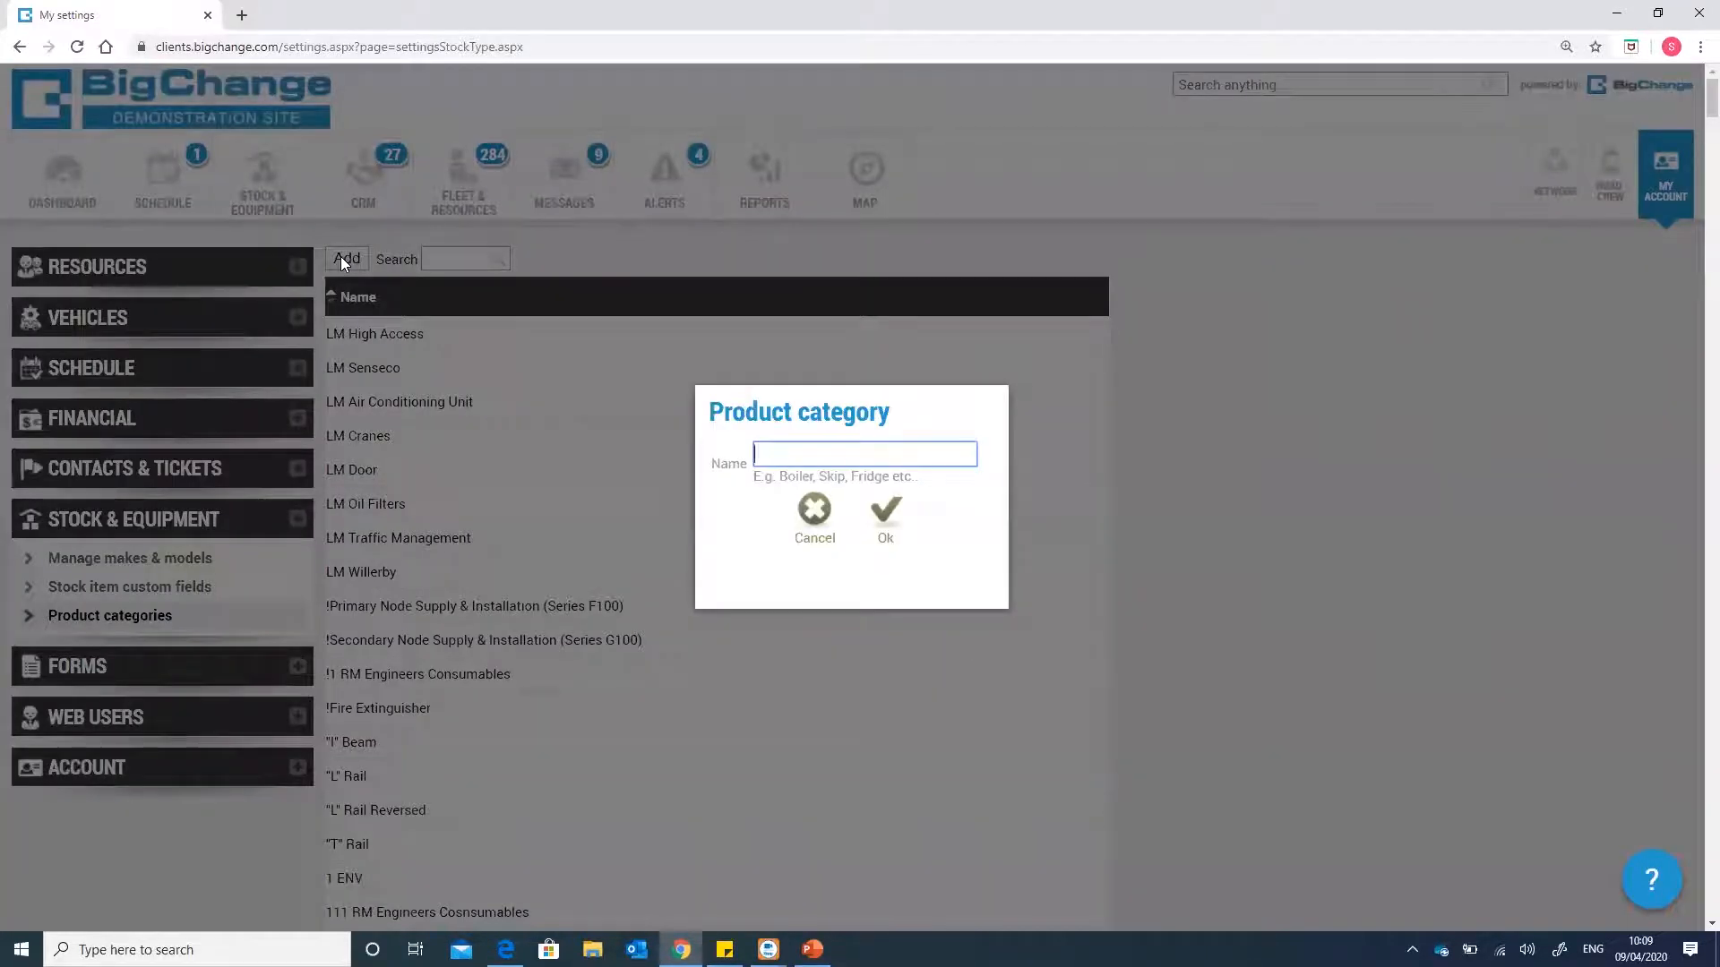
pyautogui.write('SF - Screws')
pyautogui.click(898, 538)
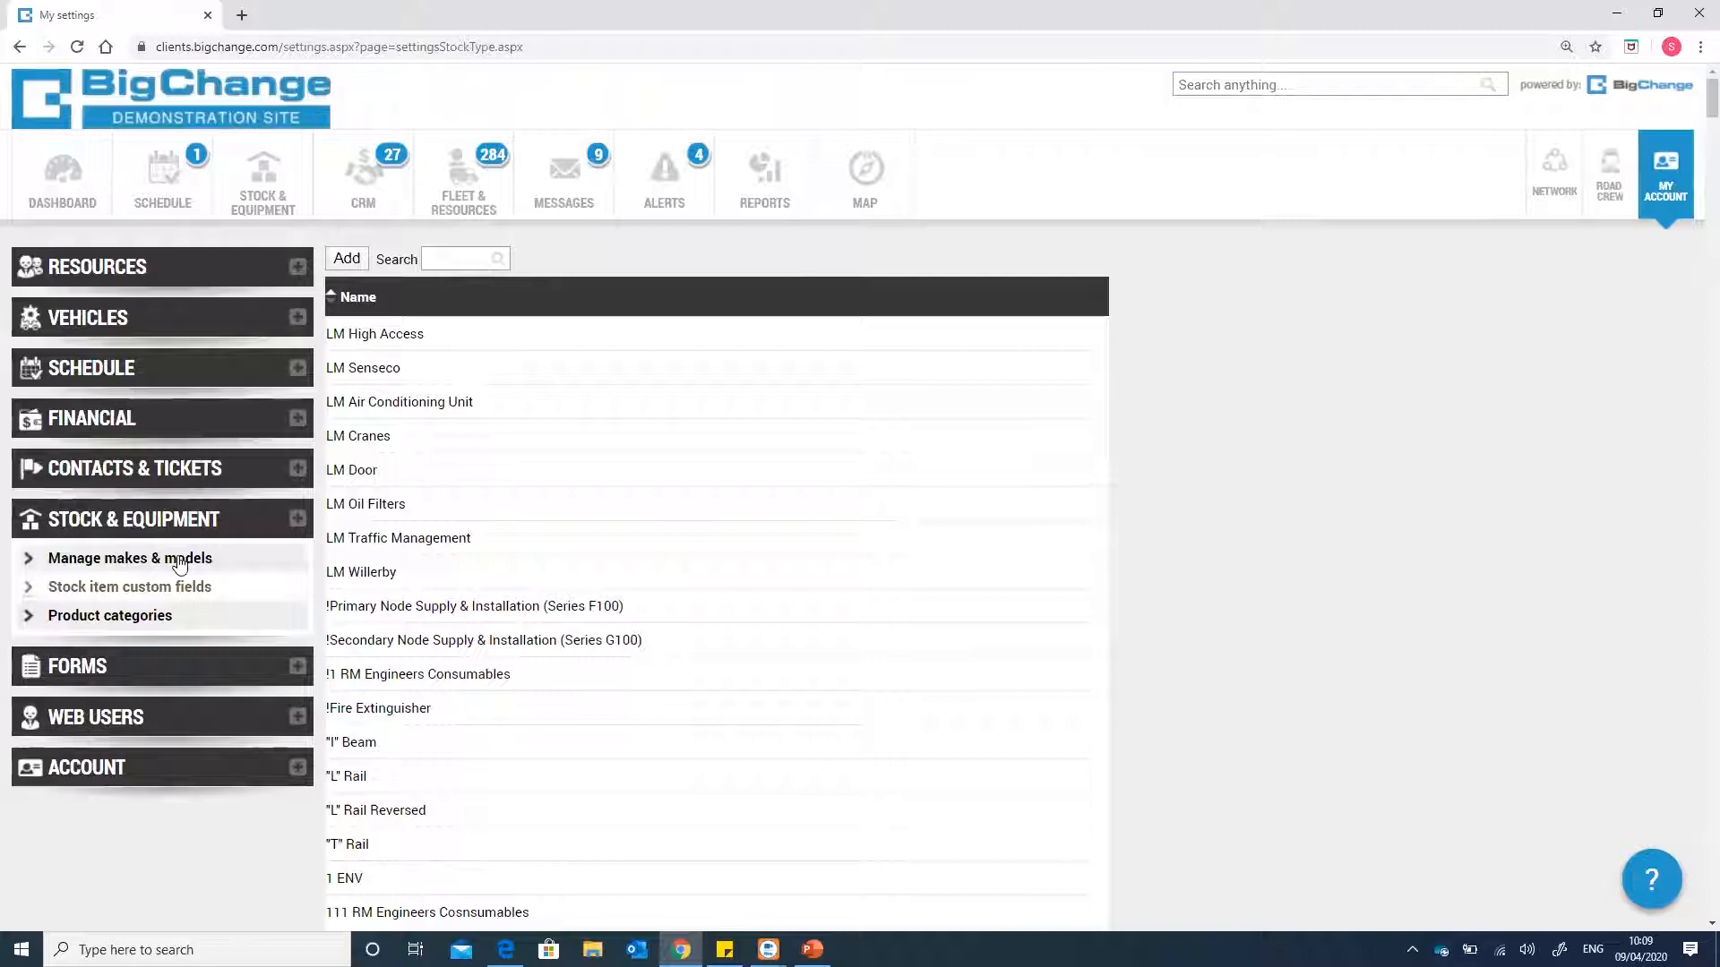
# - Create a new entry in Makes & models and assign it the product category SF - CCTV Cameras
pyautogui.click(123, 561)
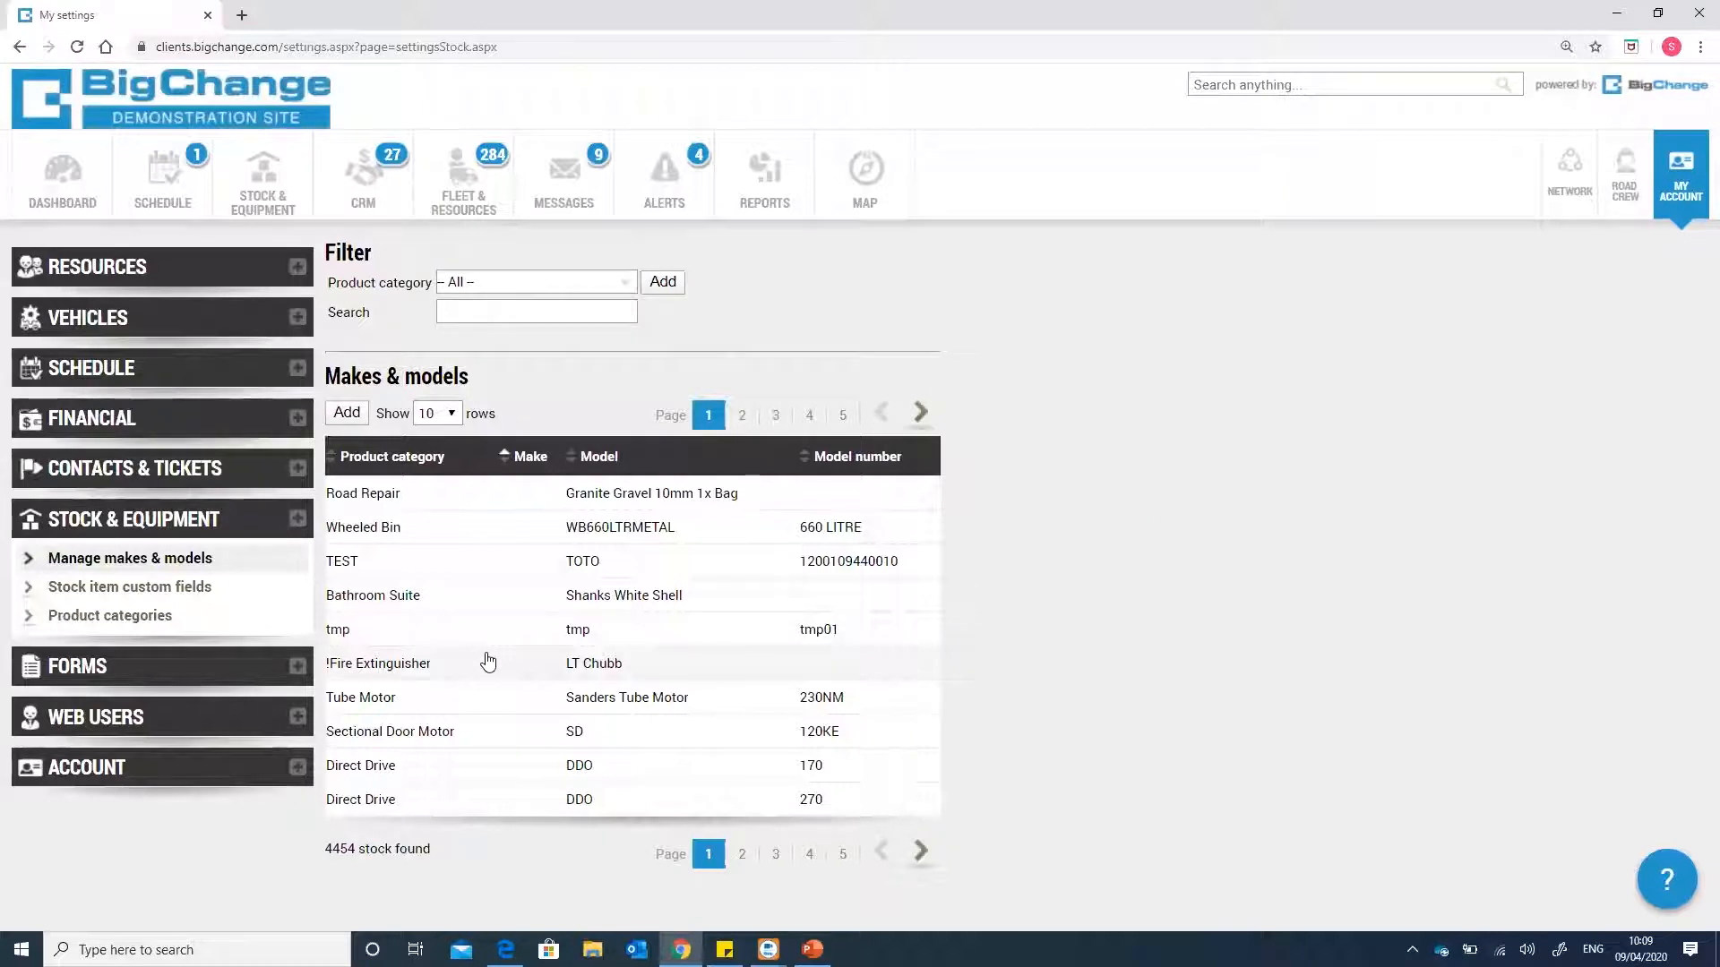
pyautogui.click(349, 413)
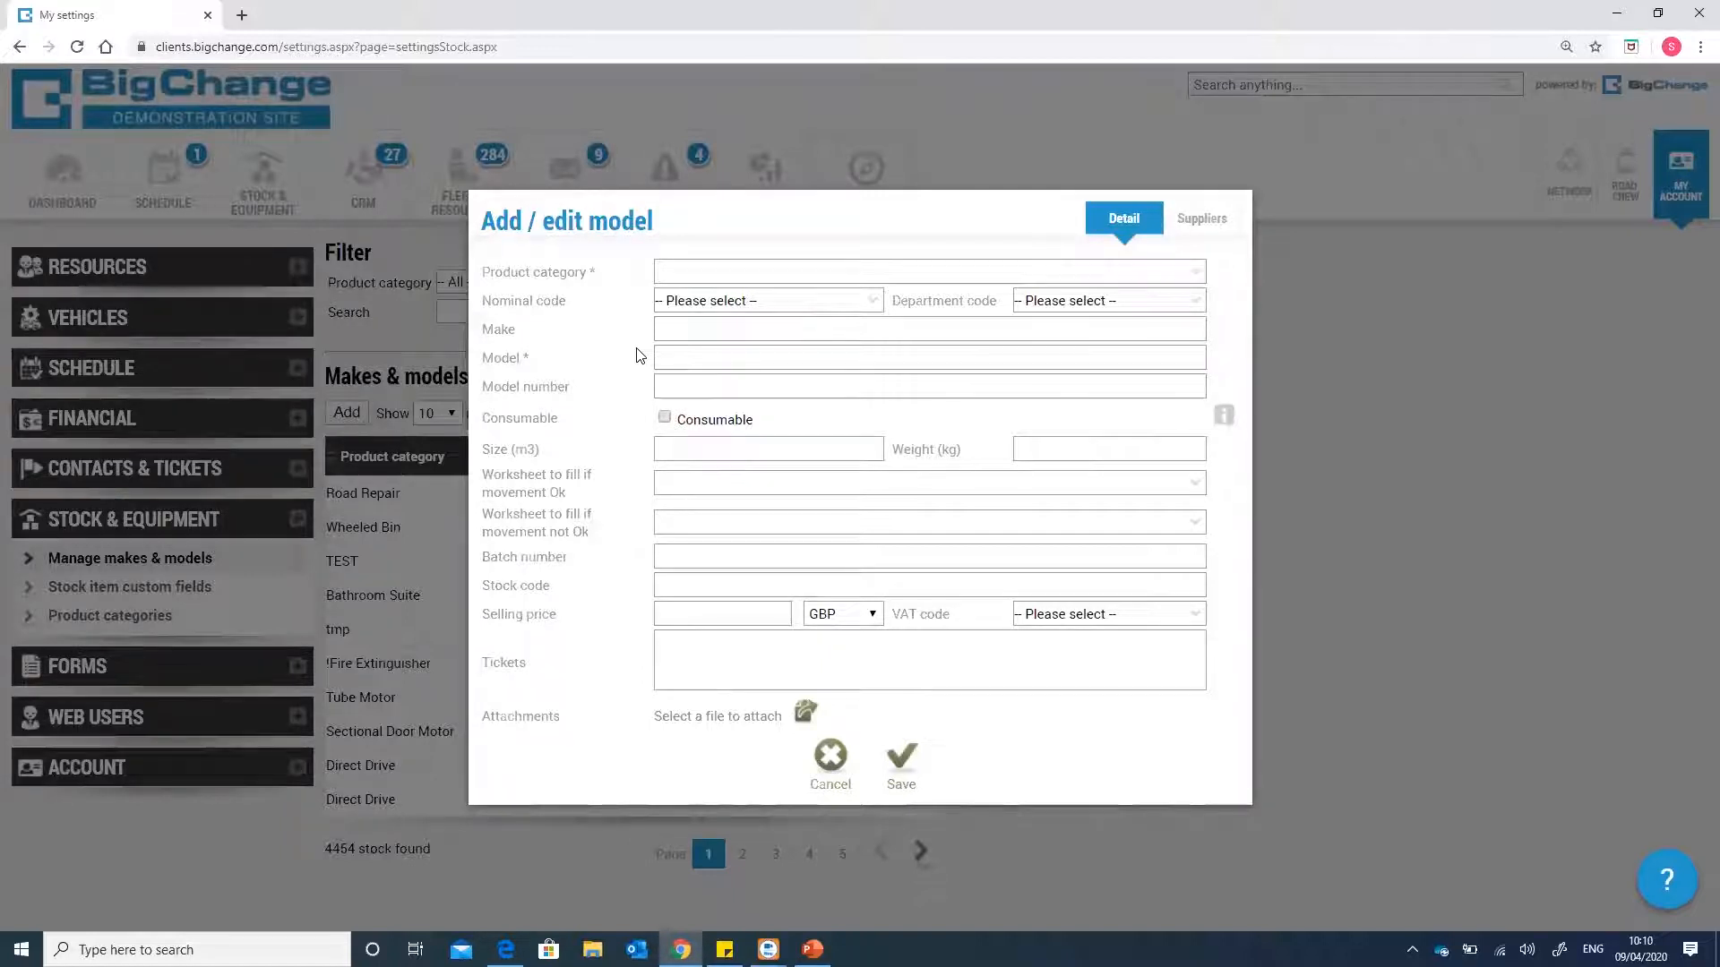
pyautogui.click(1197, 282)
pyautogui.scroll(-1, 1081, 441)
pyautogui.scroll(-1, 1082, 441)
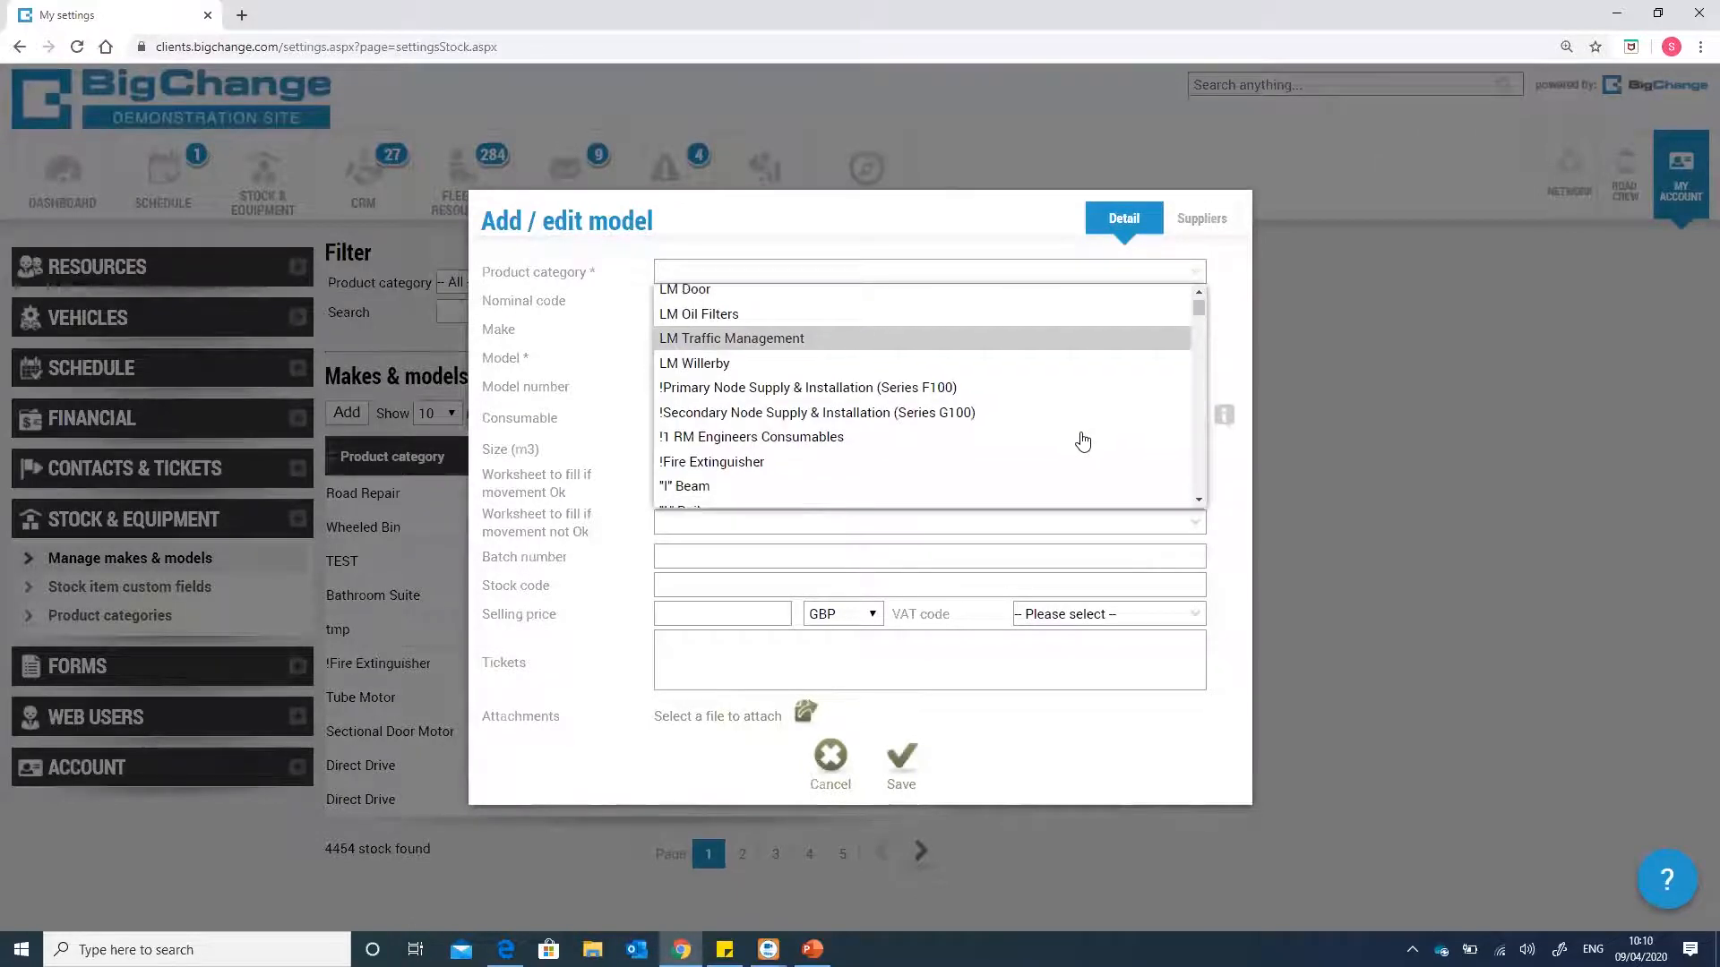
pyautogui.scroll(-2, 1082, 440)
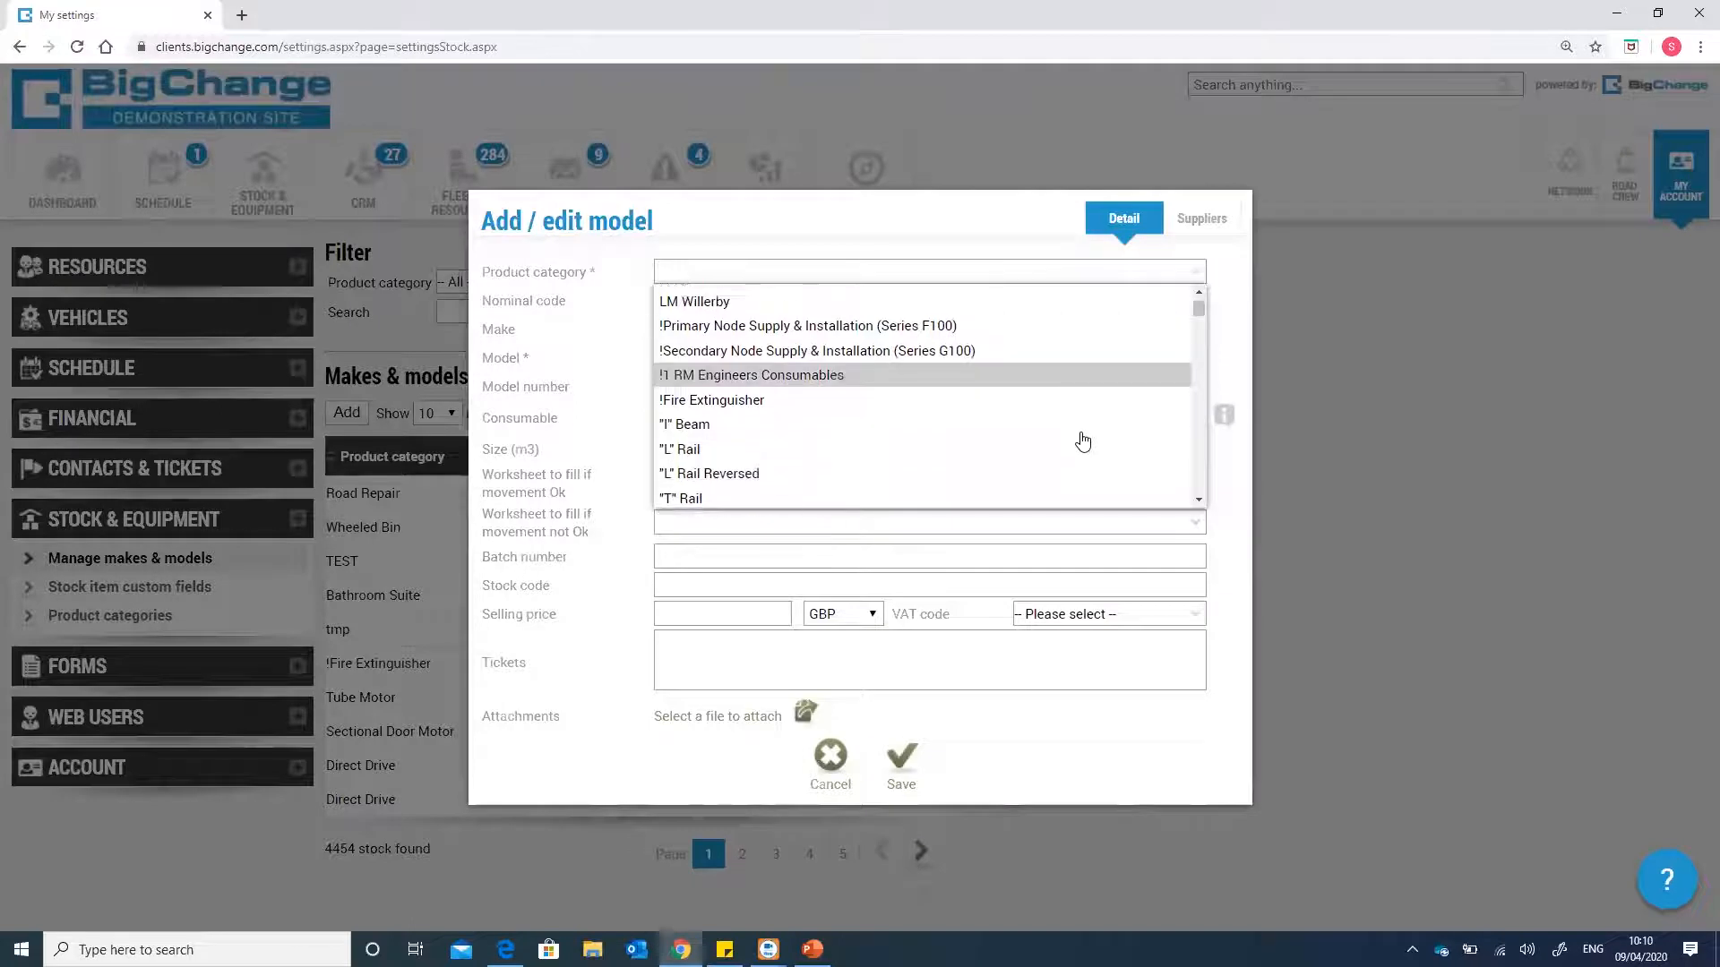
pyautogui.scroll(-20, 1083, 440)
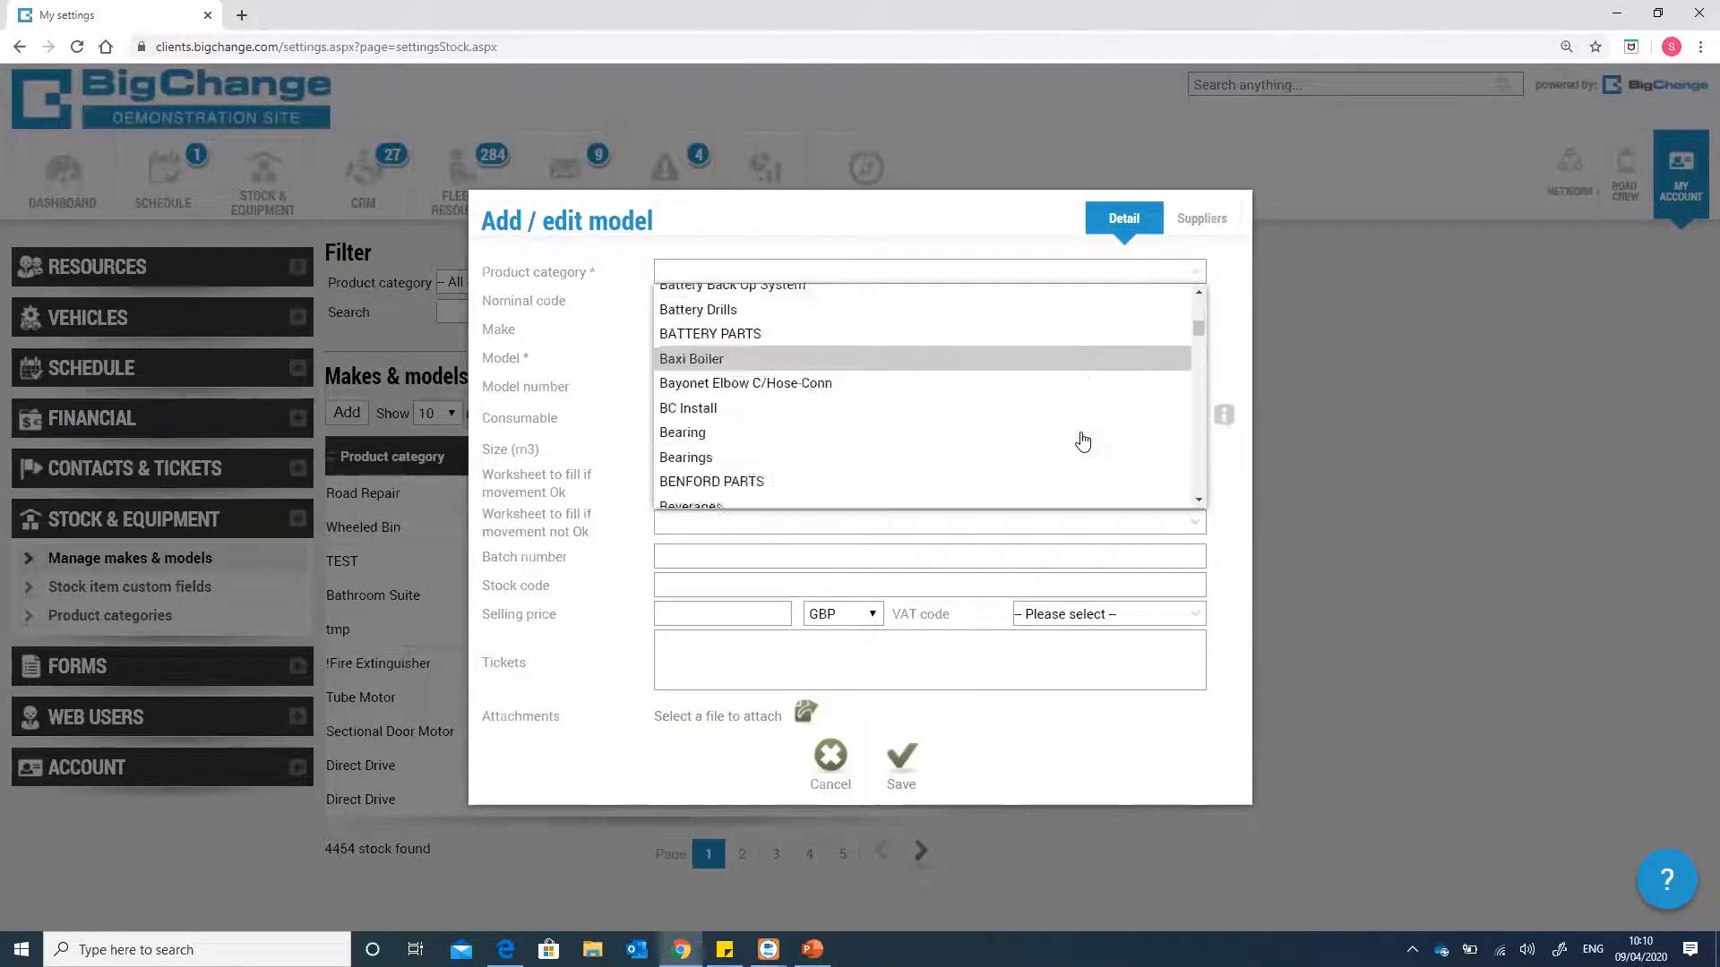
pyautogui.scroll(-20, 1082, 441)
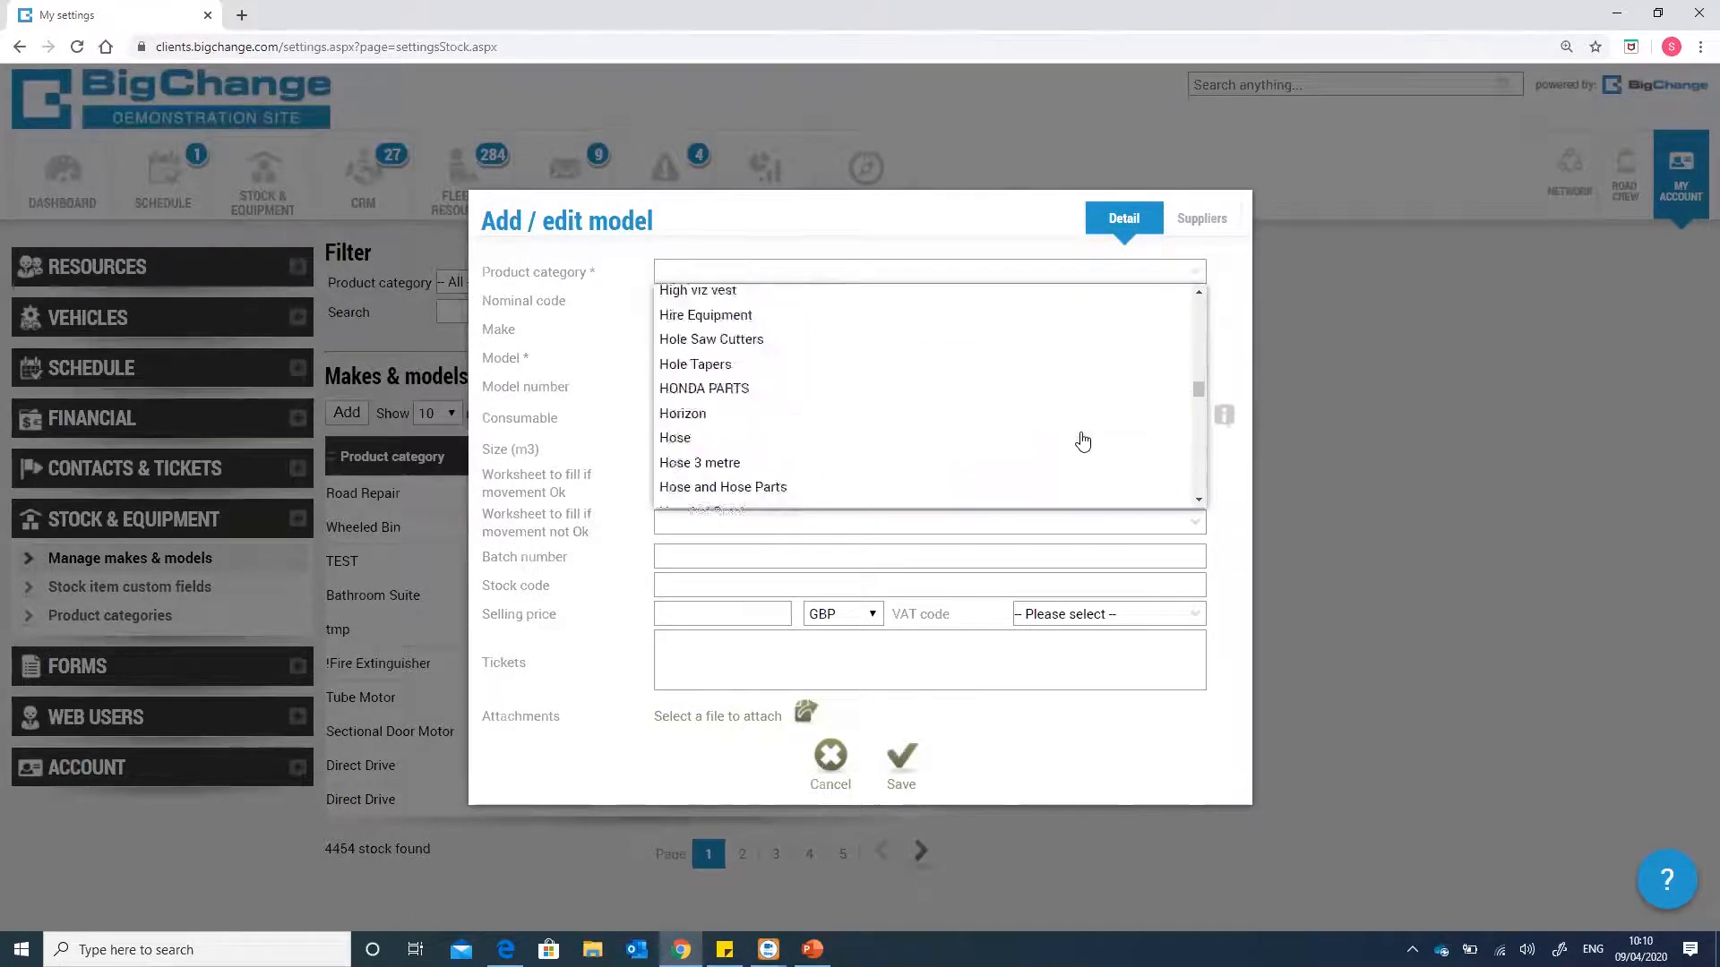
pyautogui.scroll(-20, 1082, 441)
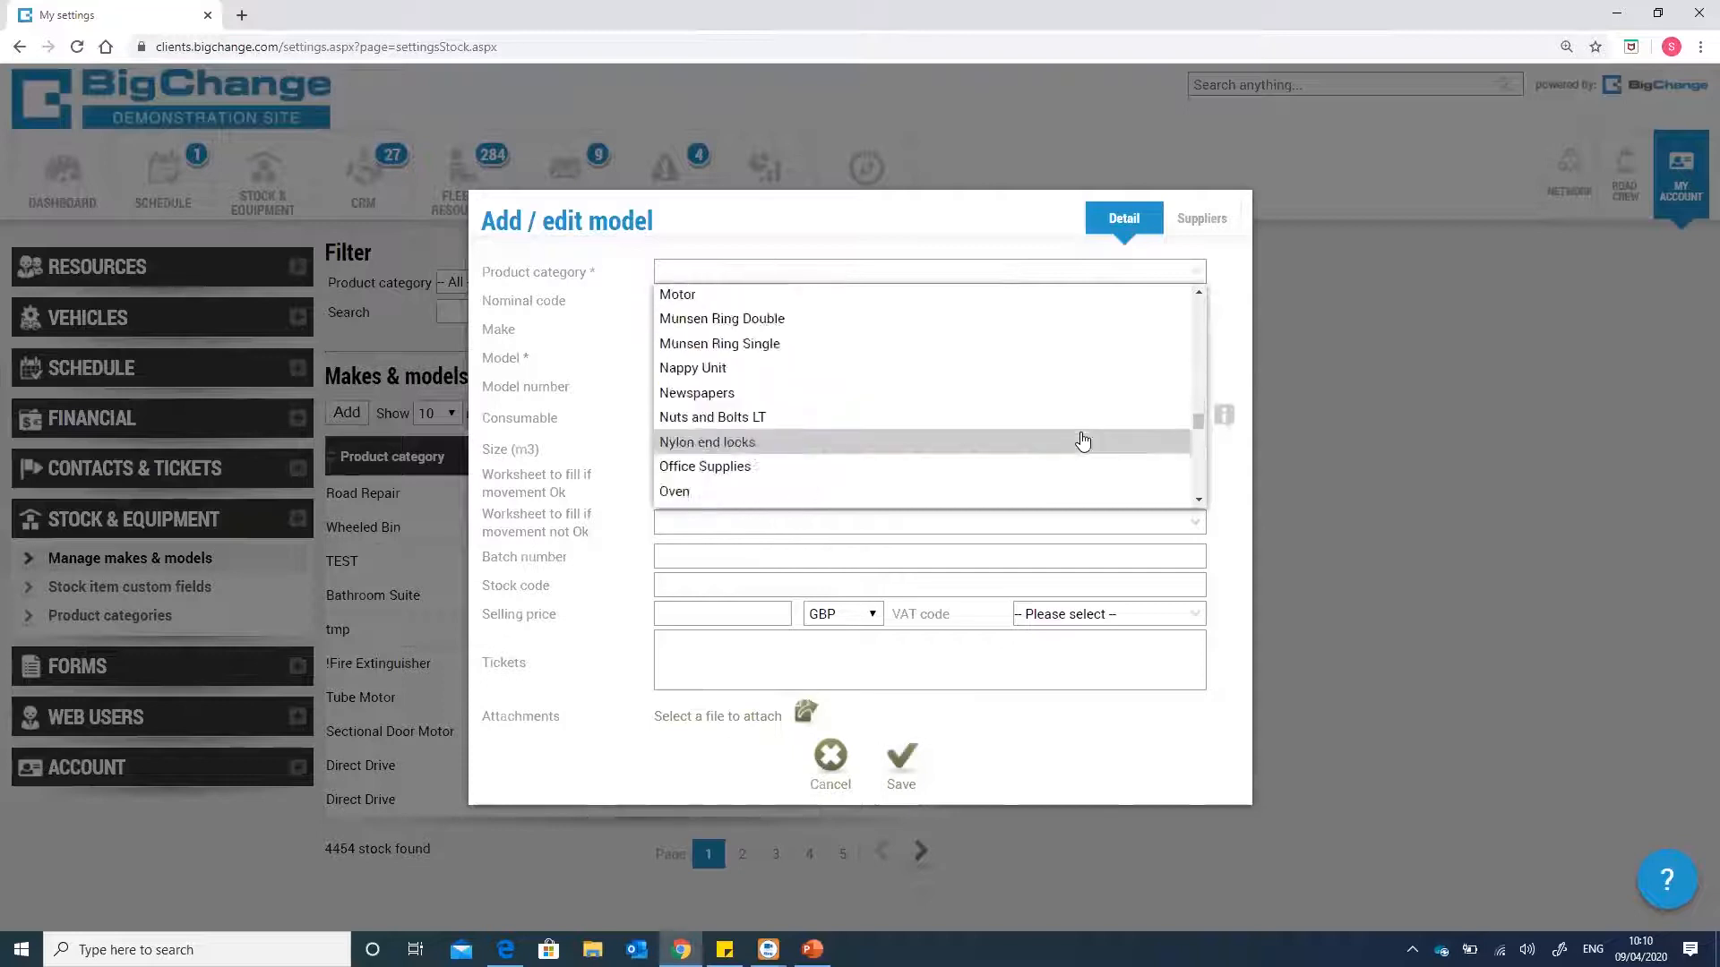
pyautogui.scroll(-5, 1082, 441)
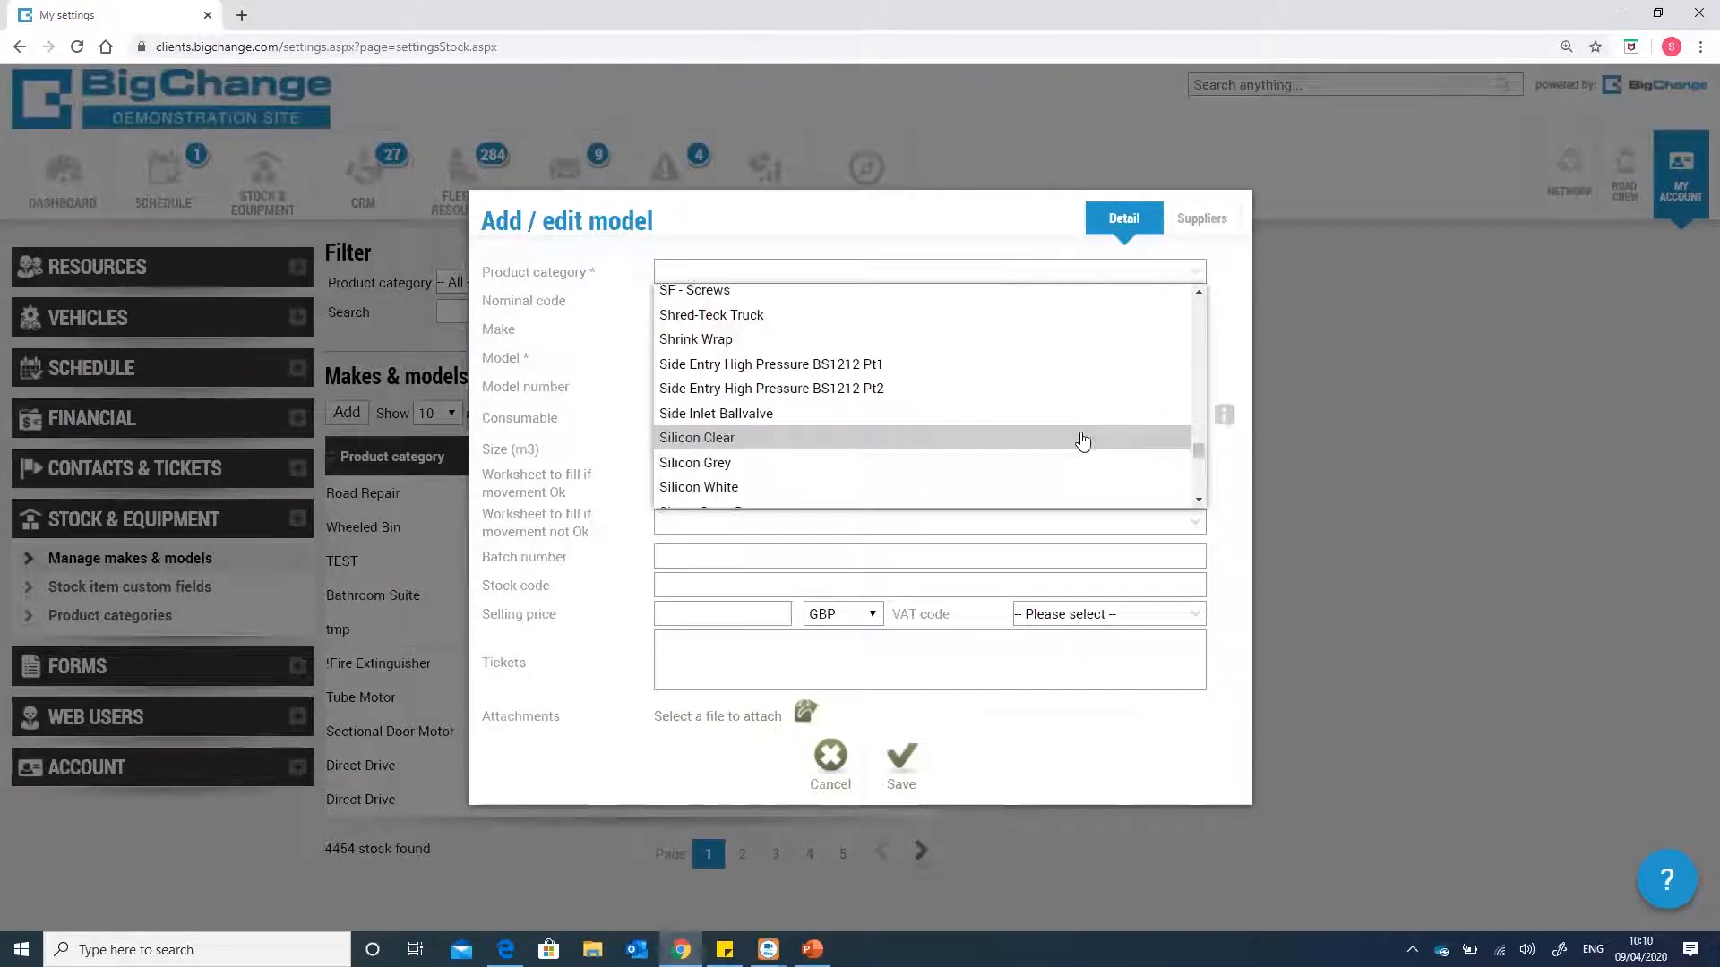
pyautogui.scroll(2, 1079, 438)
pyautogui.click(997, 410)
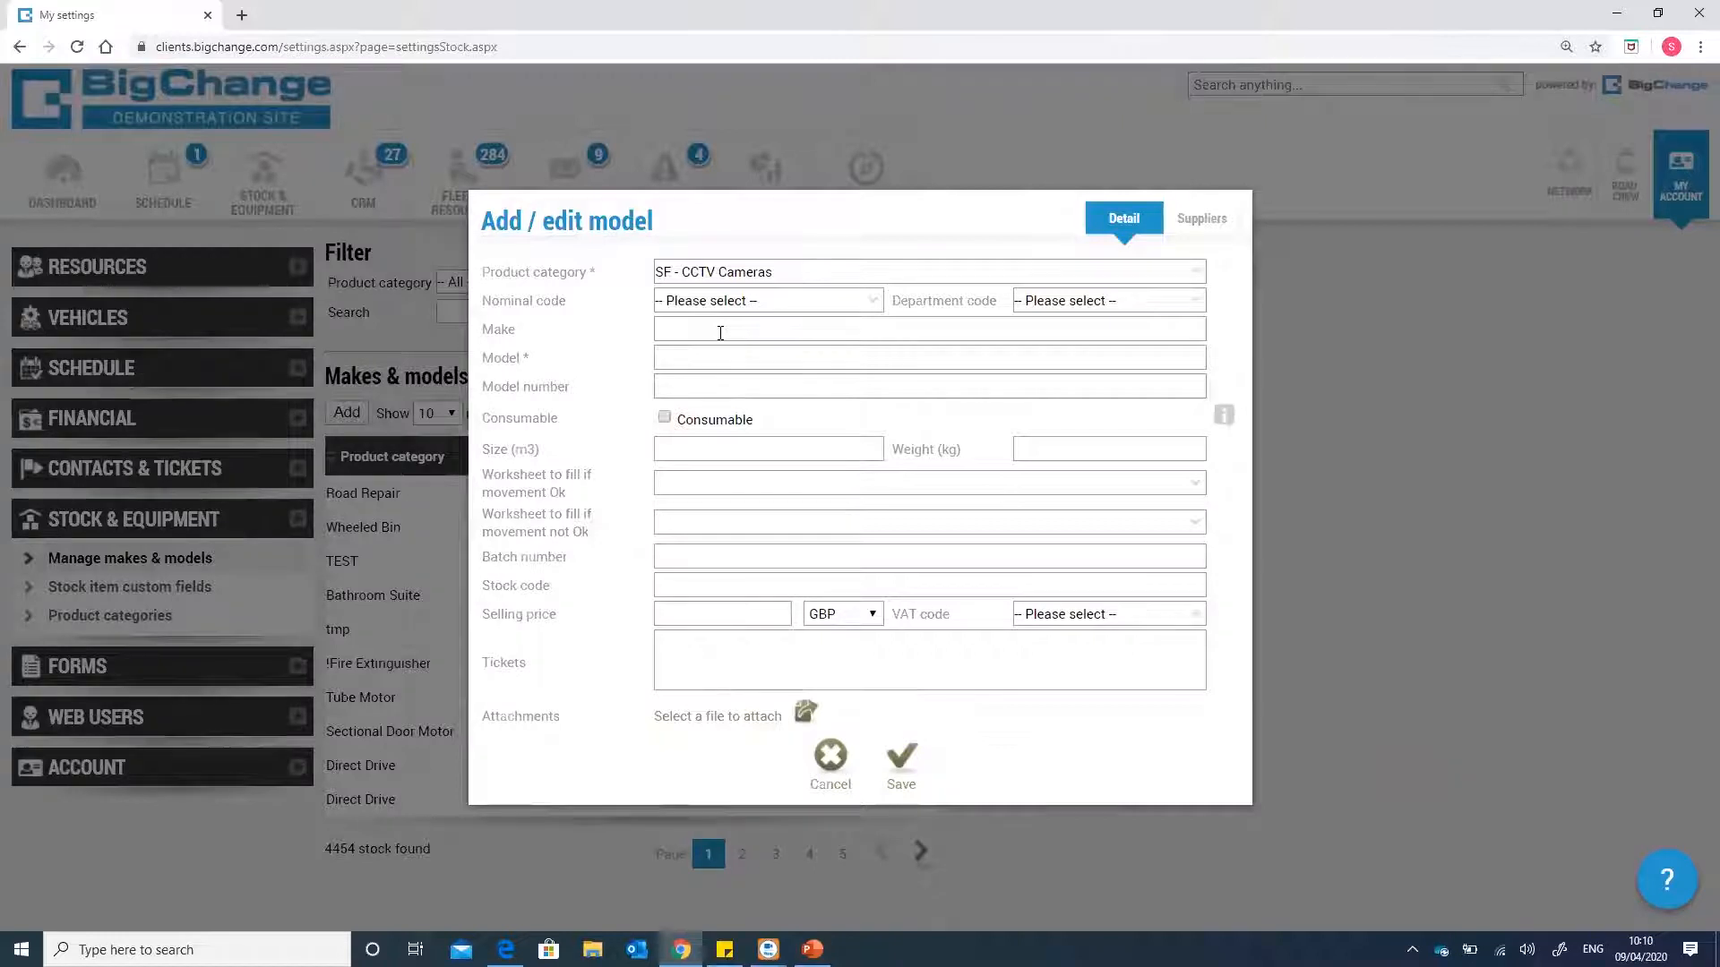
# - Set the new model's nominal code to 1000 and its department code to 1234
pyautogui.click(758, 310)
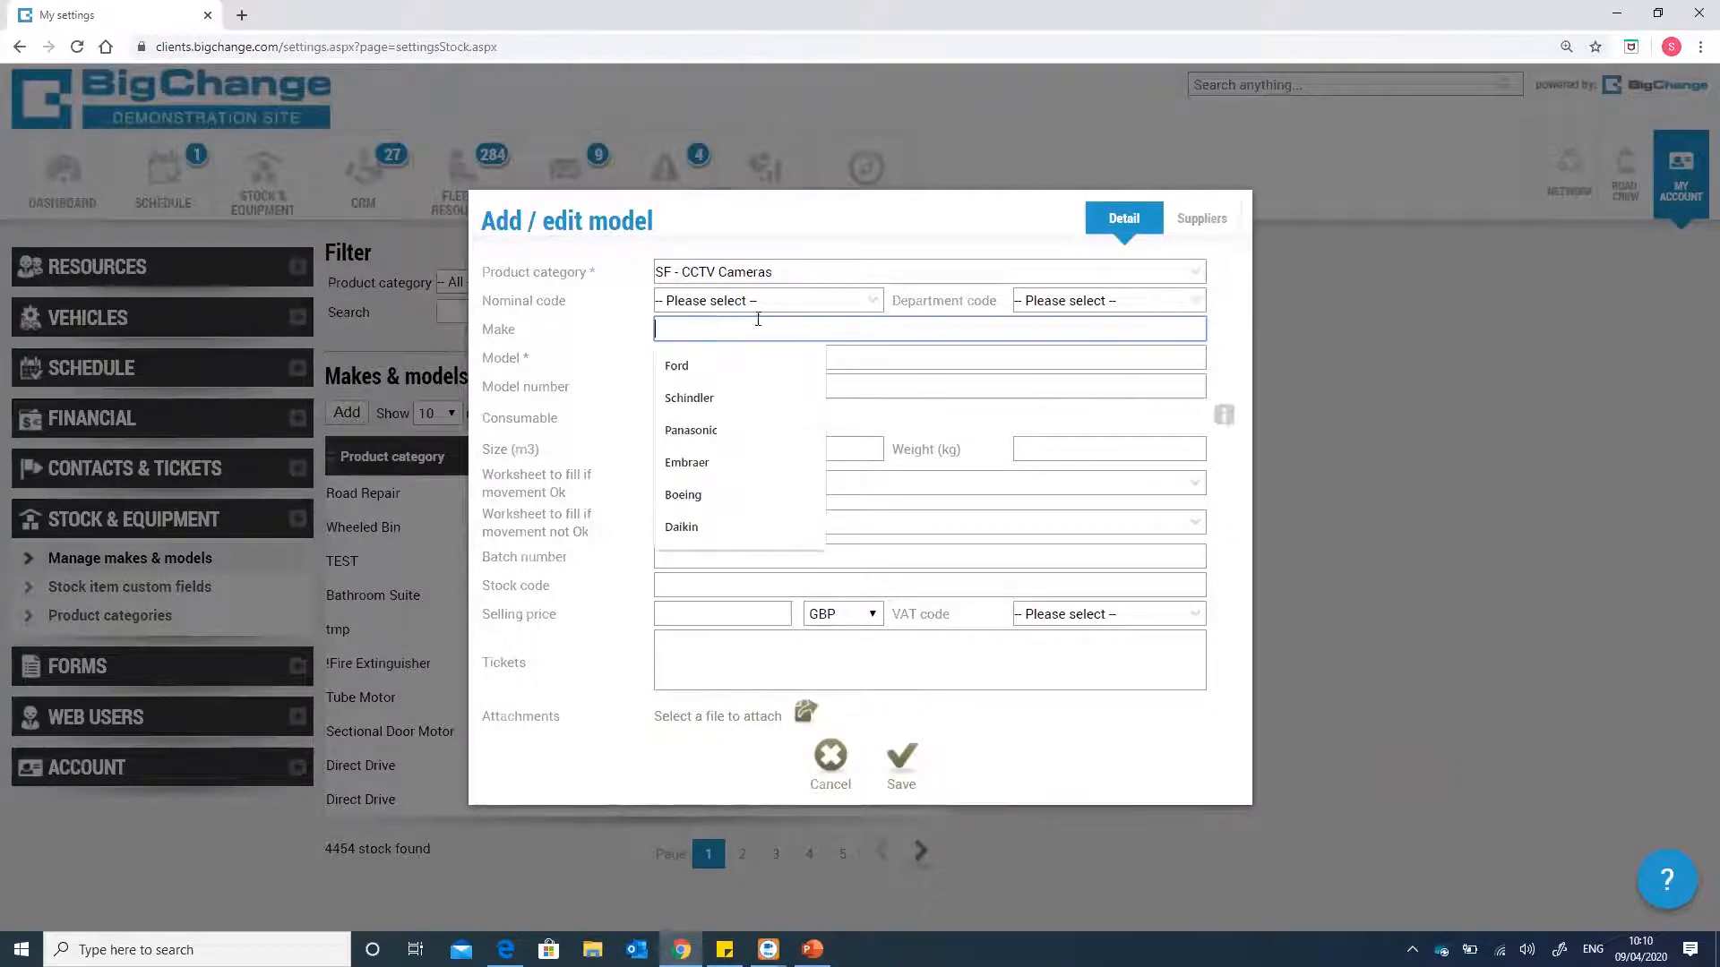
pyautogui.click(874, 307)
pyautogui.click(875, 309)
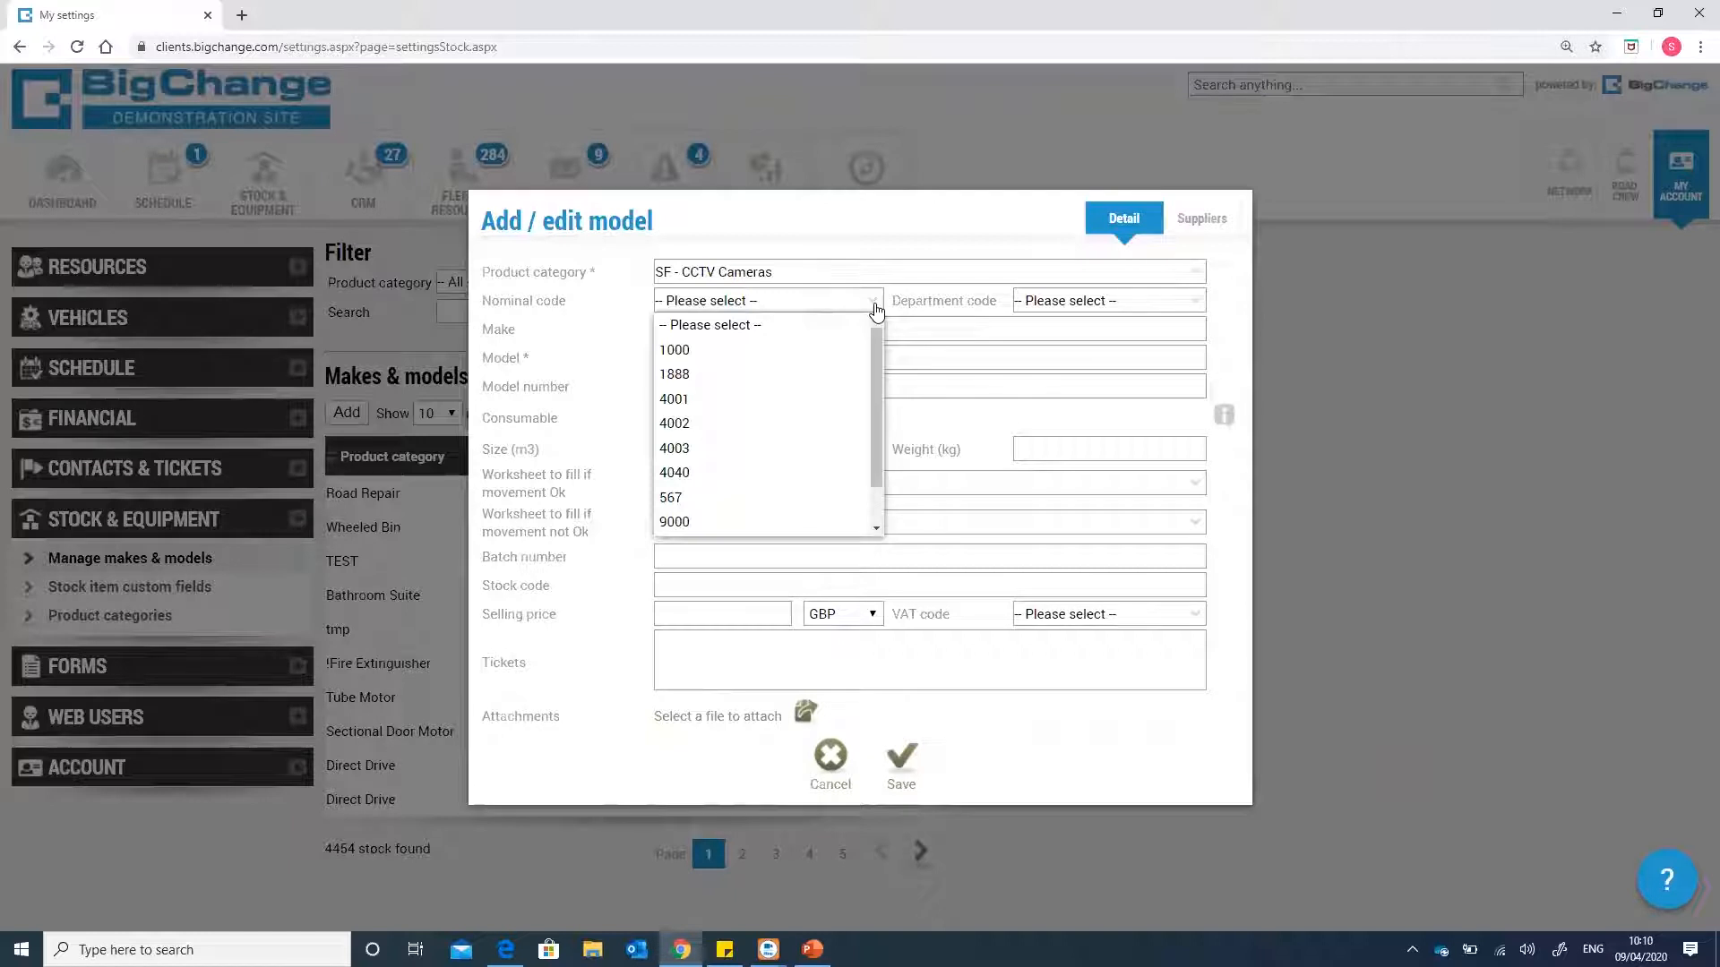
pyautogui.click(810, 352)
pyautogui.click(1193, 301)
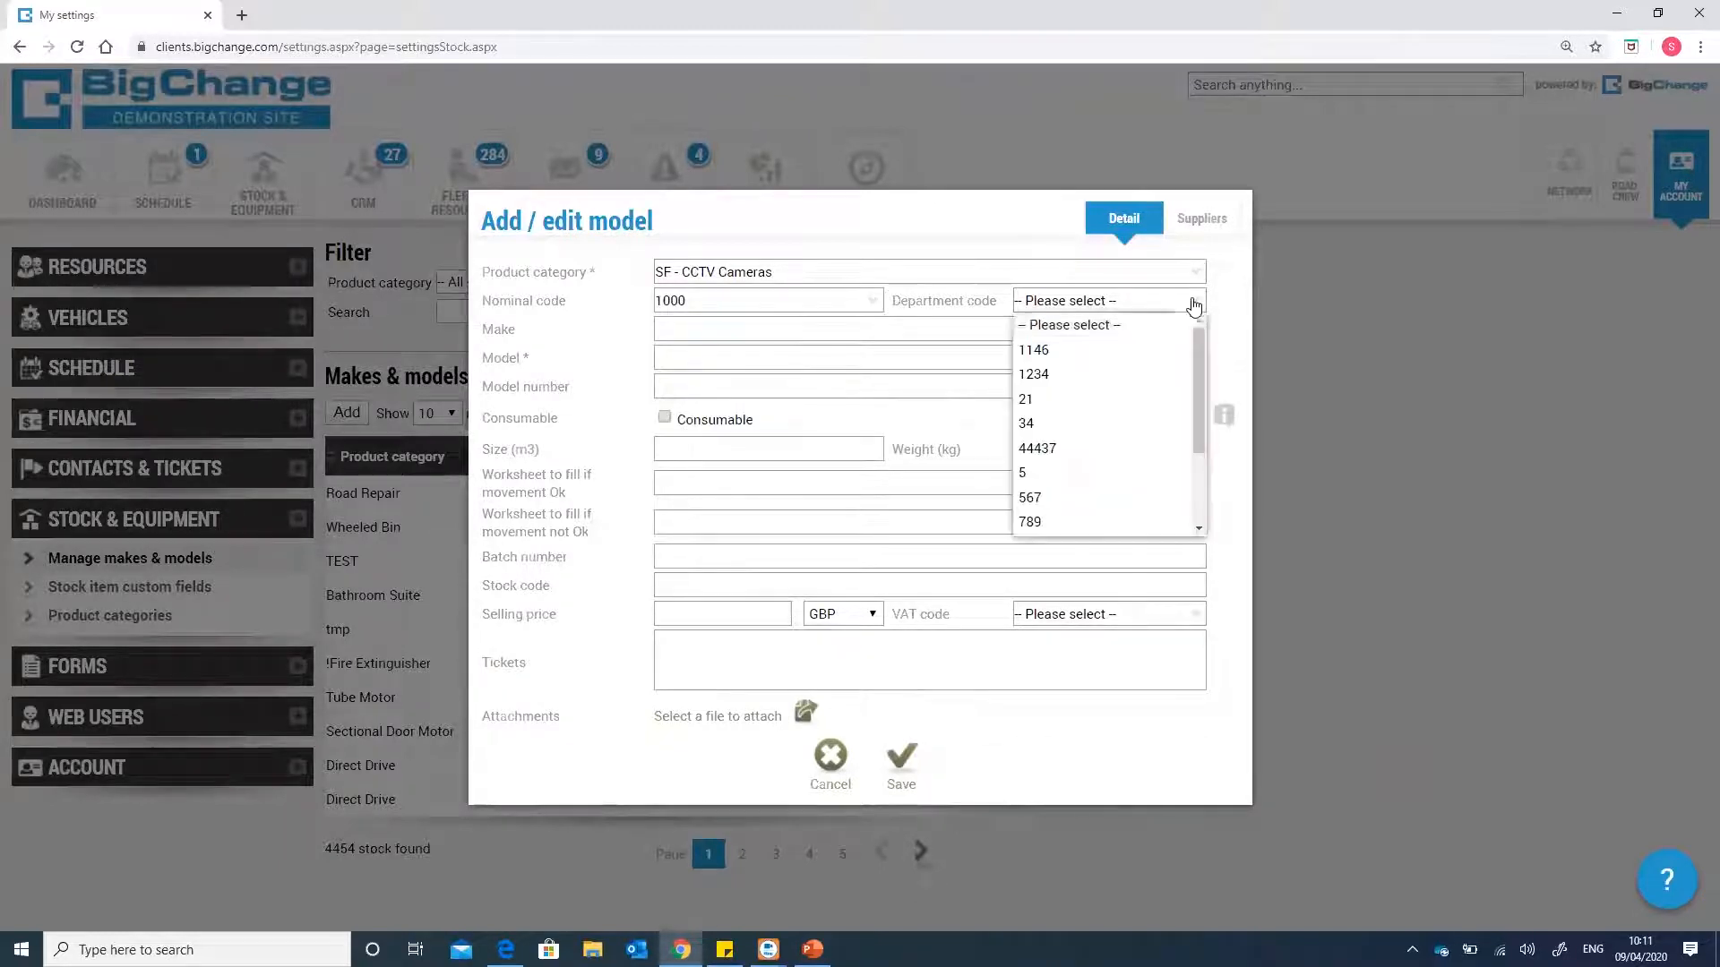
pyautogui.click(1090, 375)
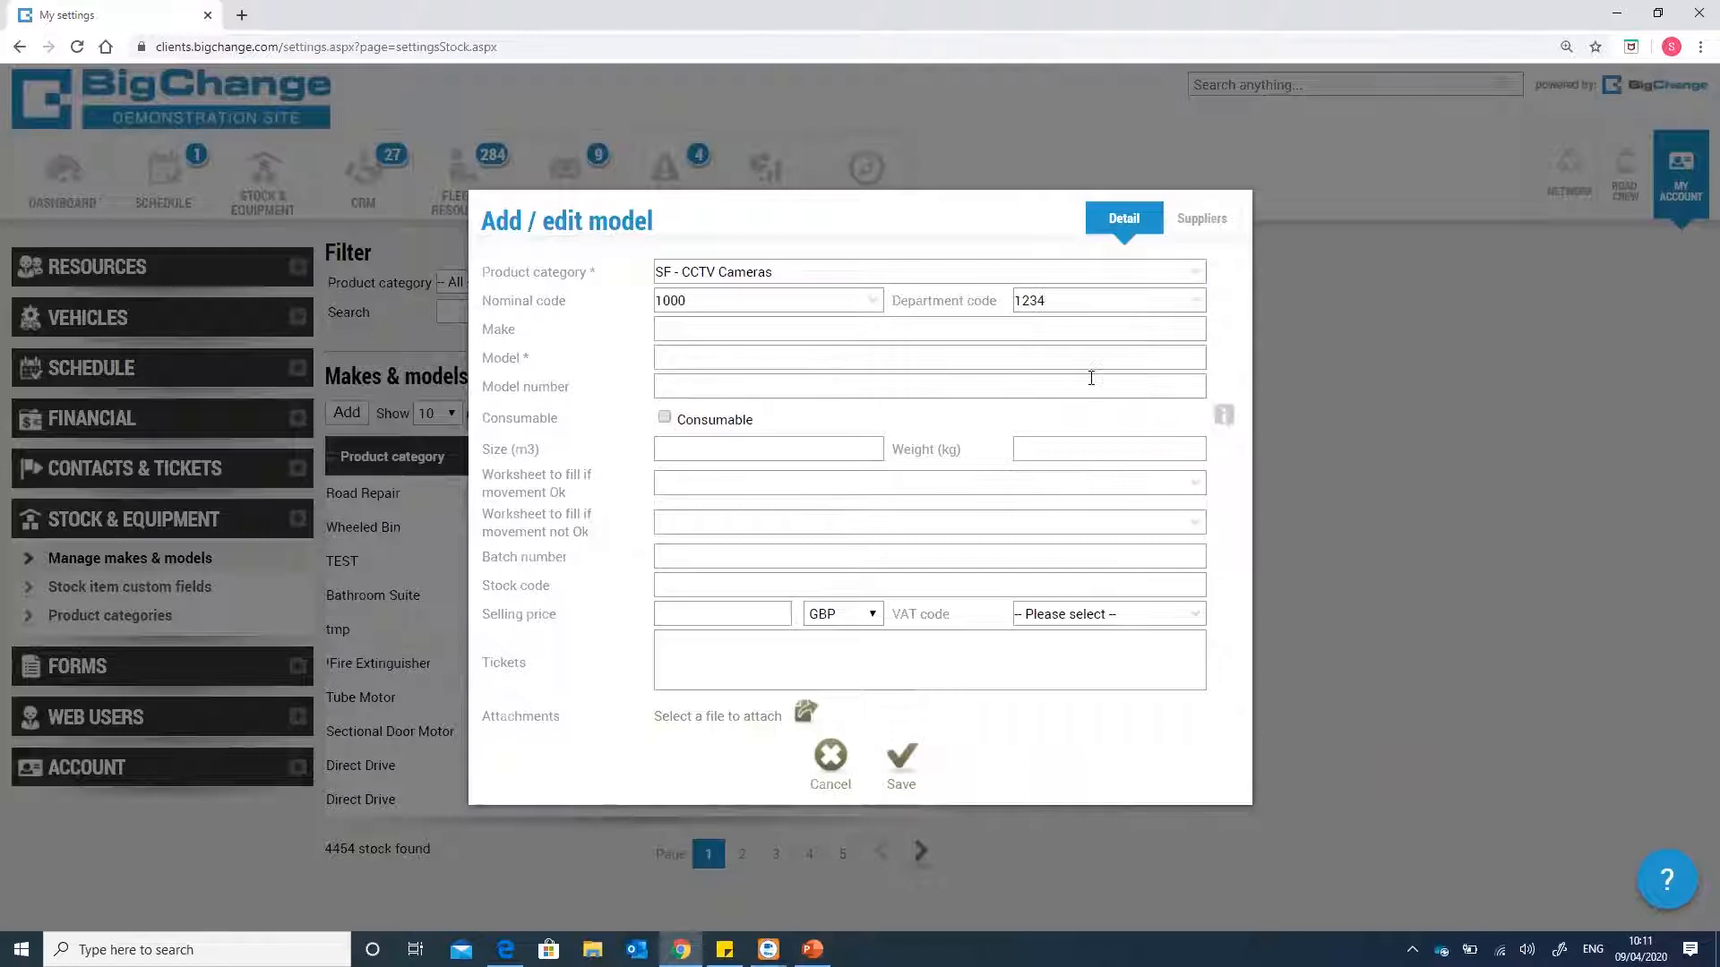
# - Enter Hikvision as the make and DS-2CD2TS7GL-1 as the model
pyautogui.click(1093, 331)
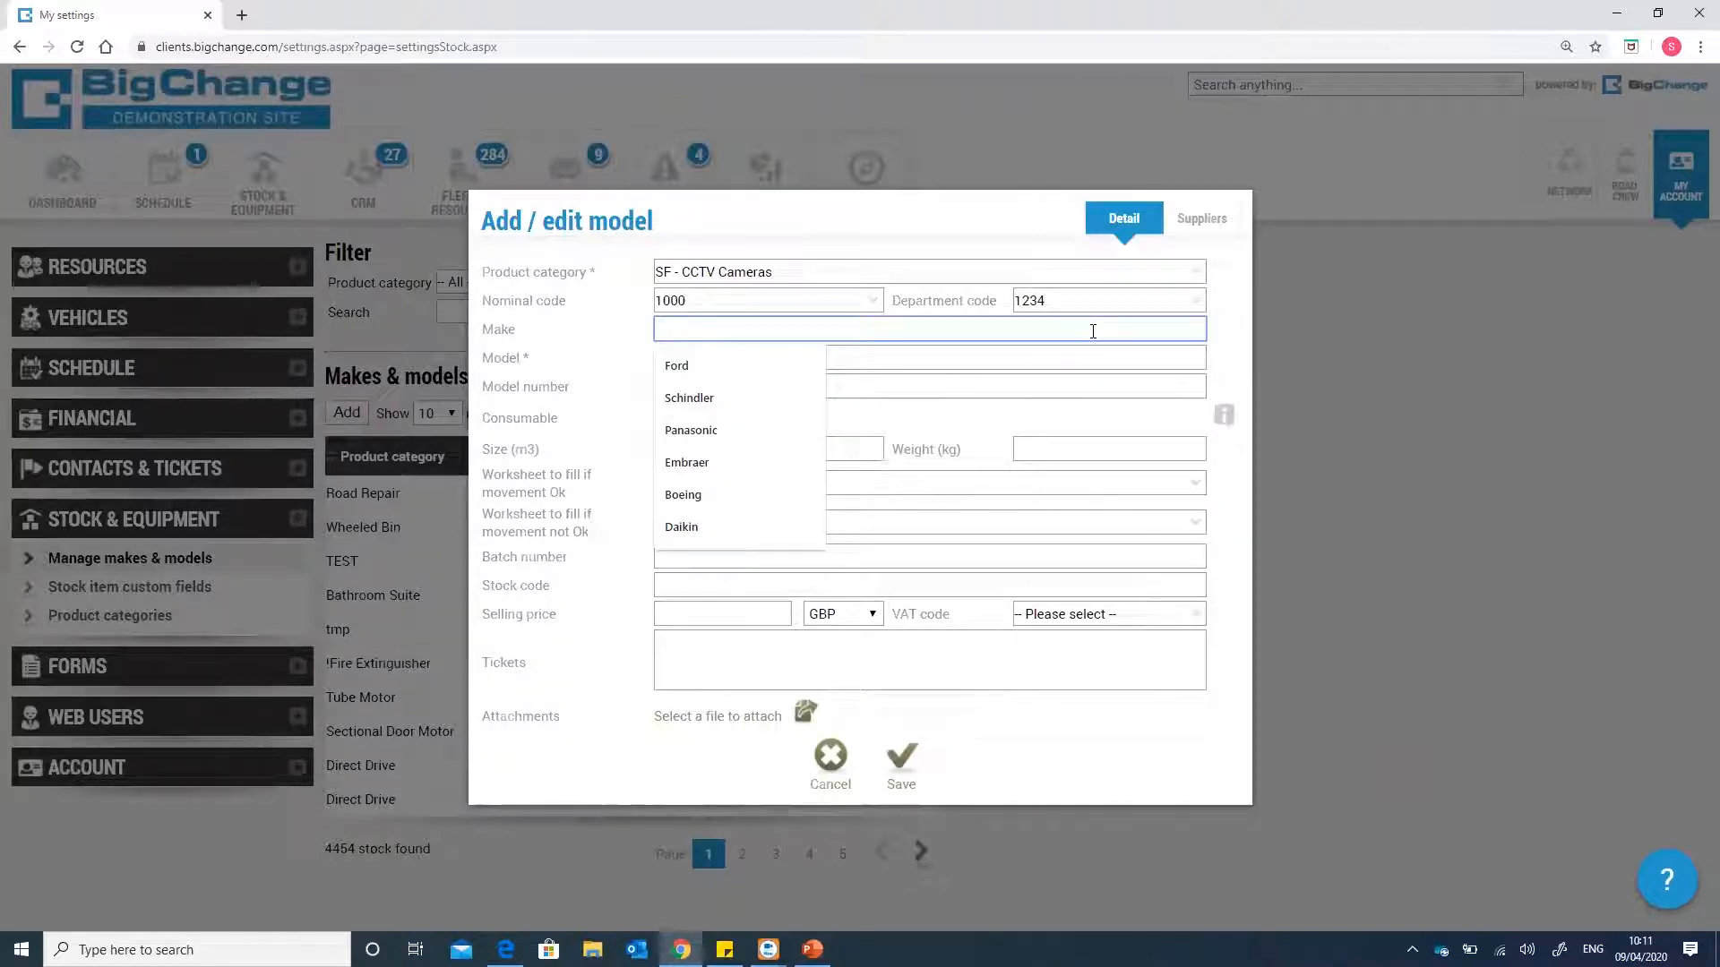
pyautogui.click(1219, 348)
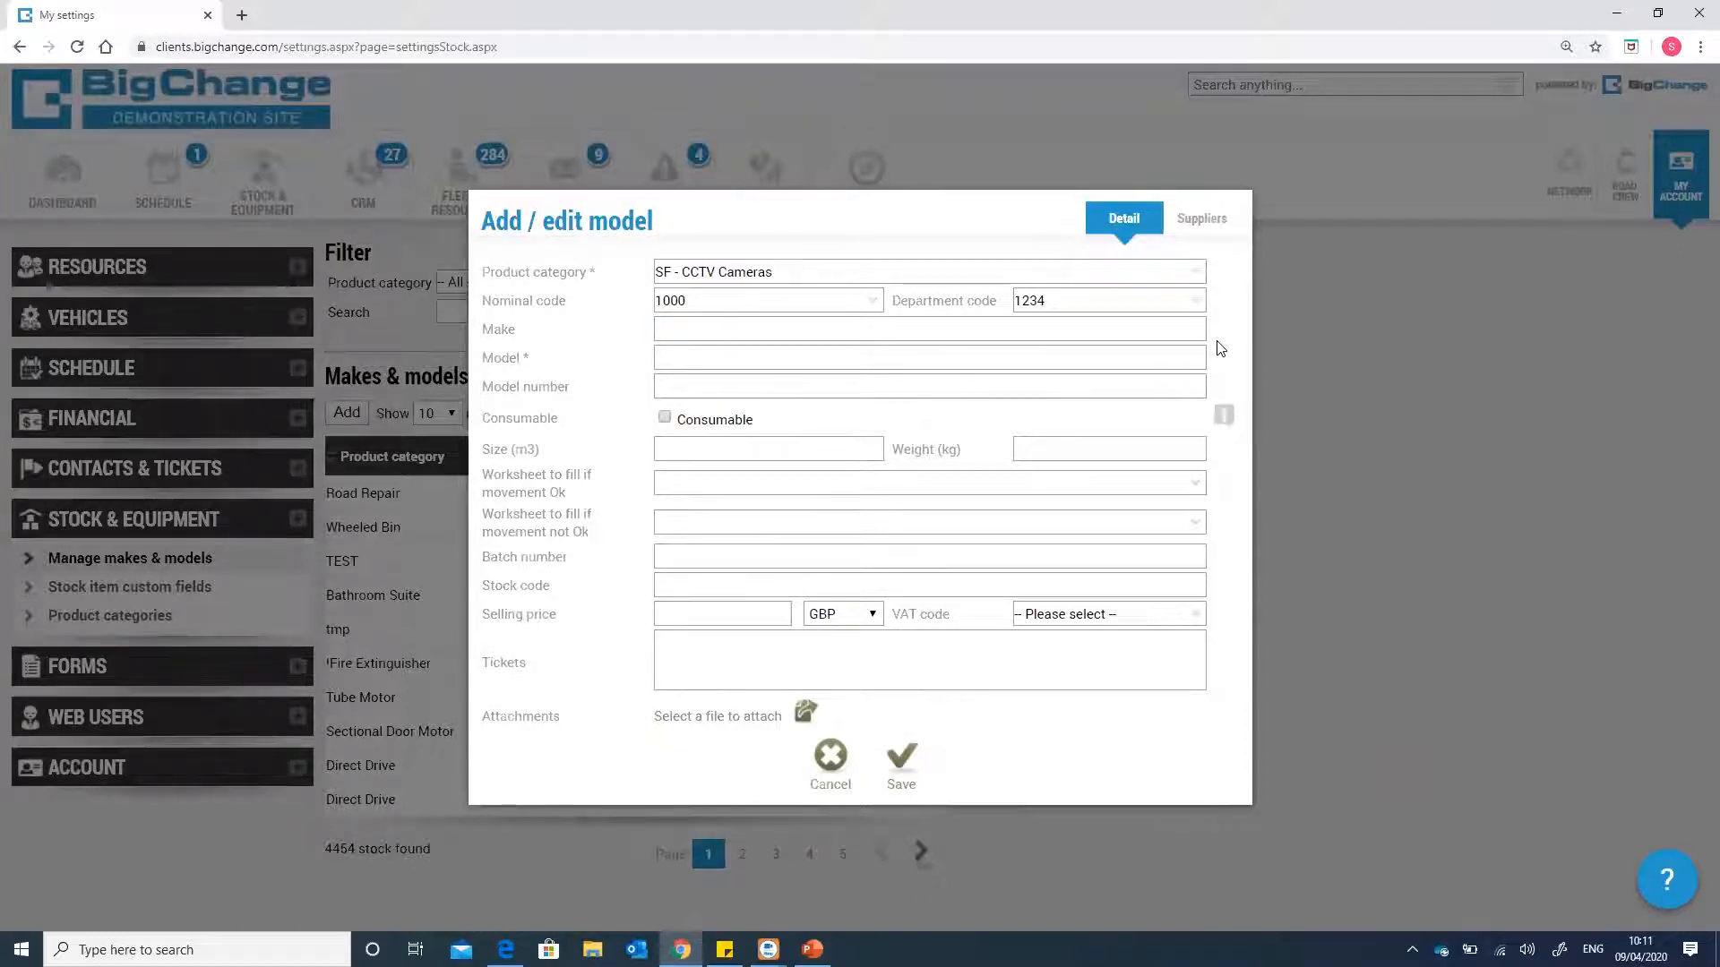
pyautogui.click(1041, 324)
pyautogui.write('Hik')
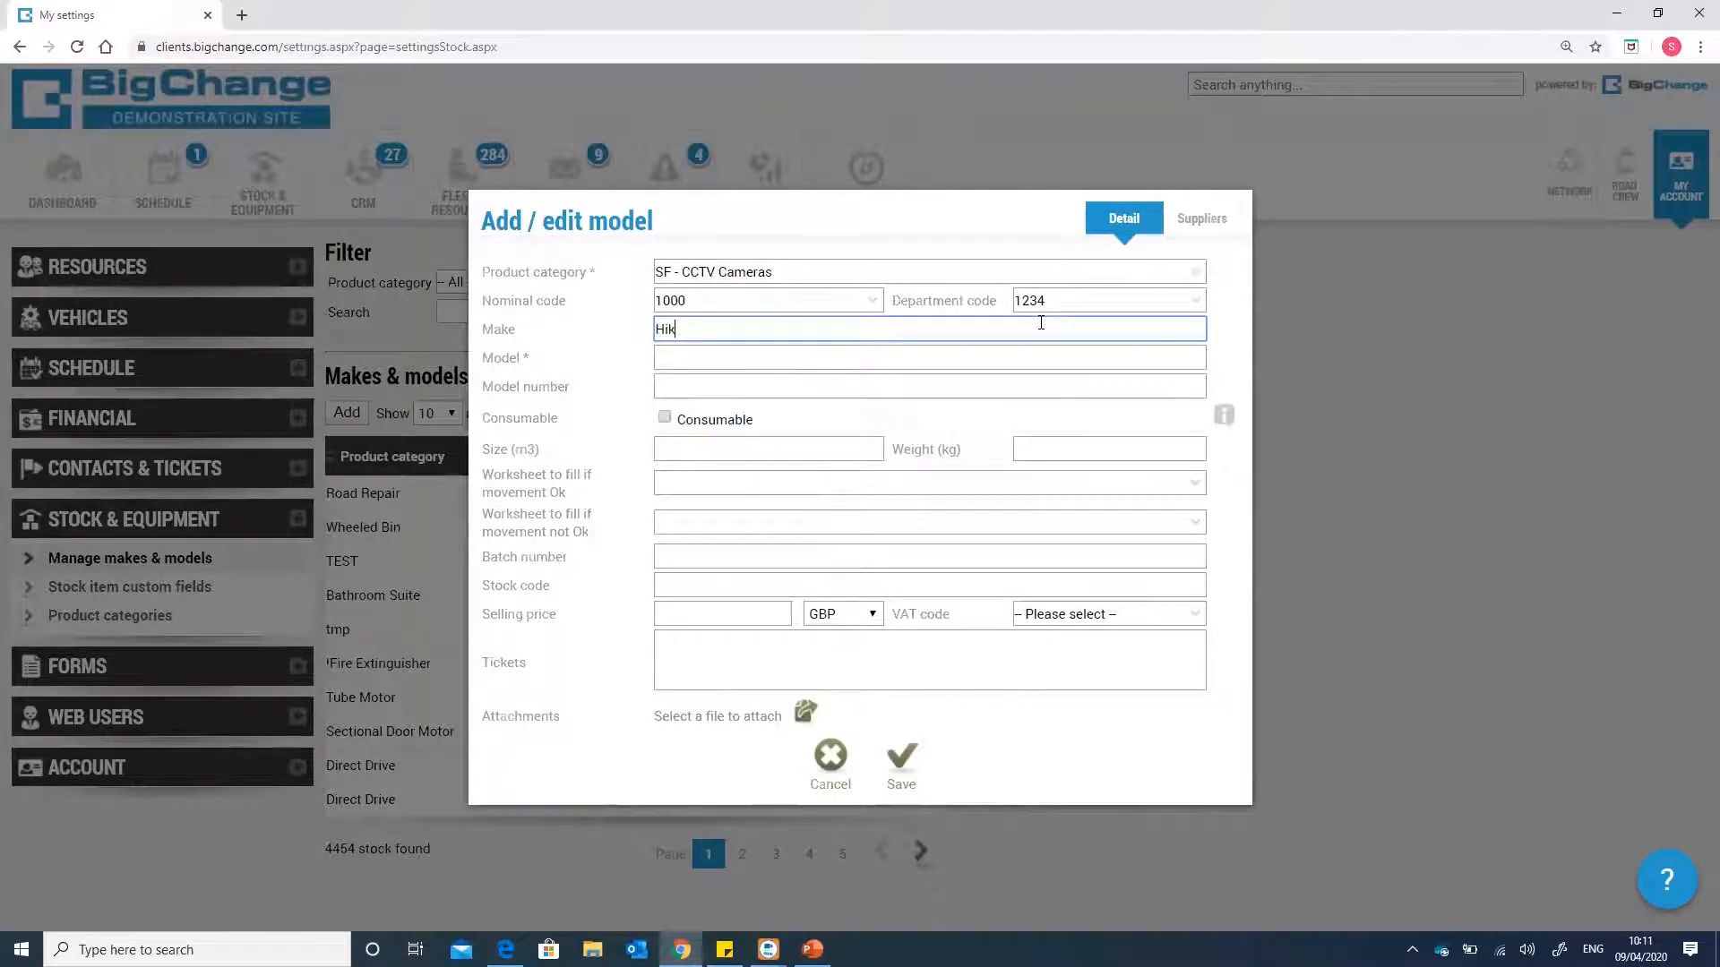
pyautogui.write('vision')
pyautogui.click(844, 363)
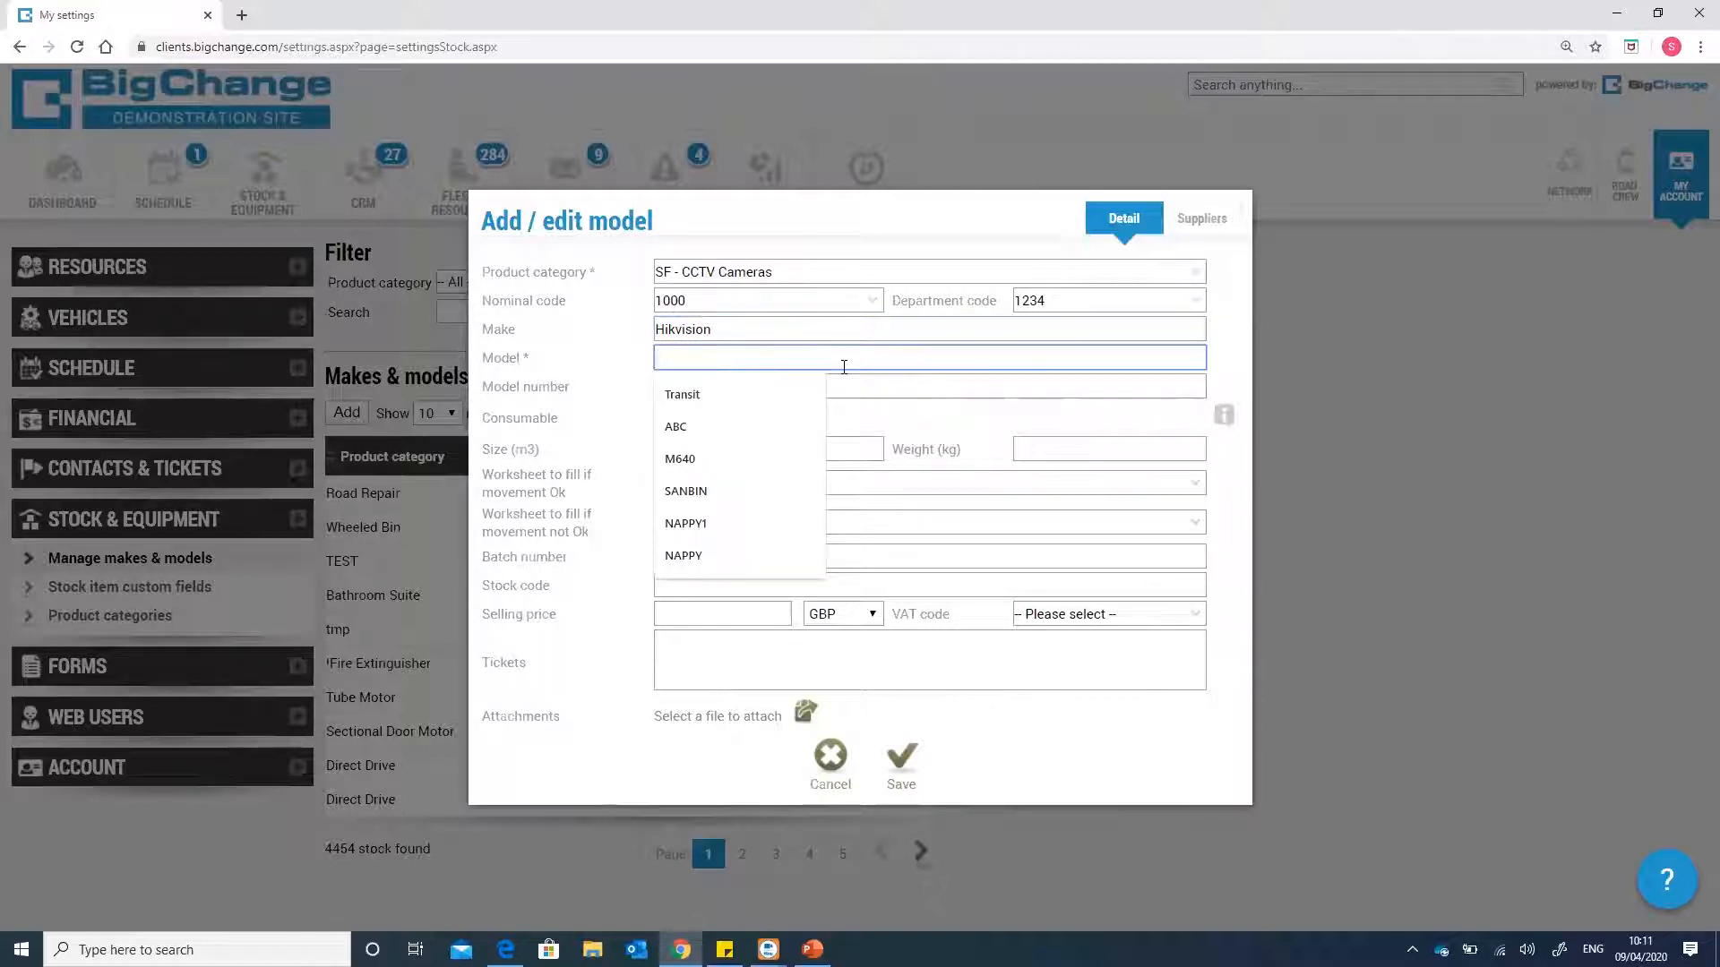
pyautogui.write('DS-')
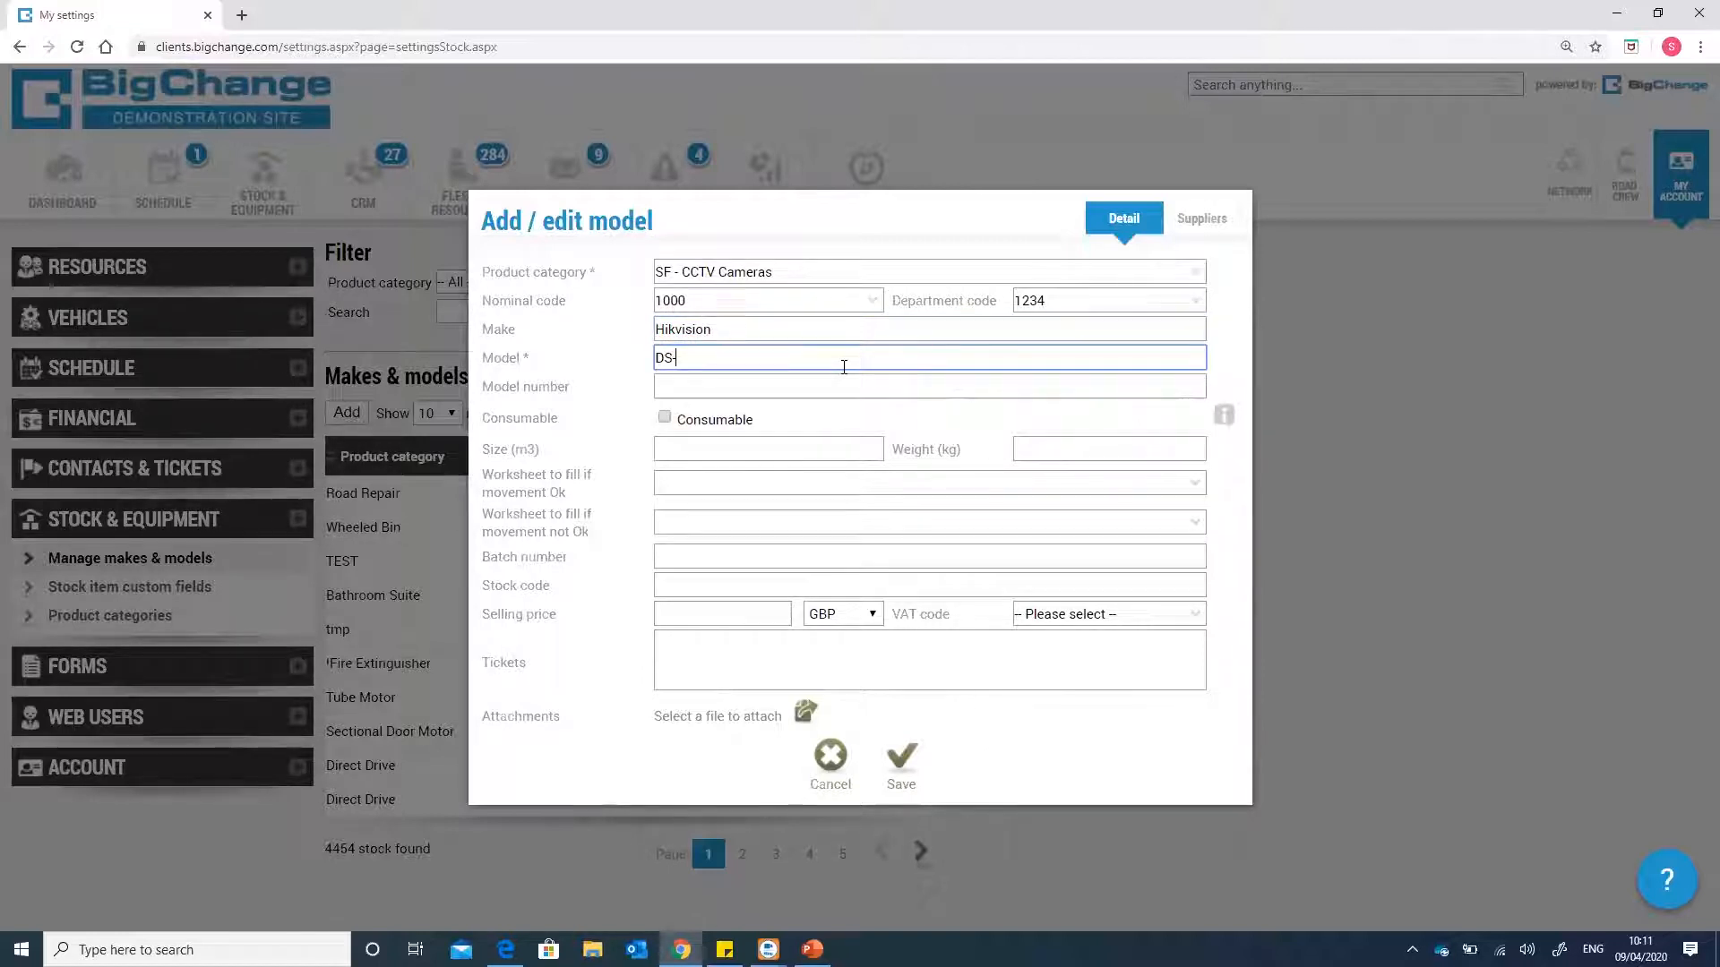
pyautogui.write('2CD2TS7GL-1')
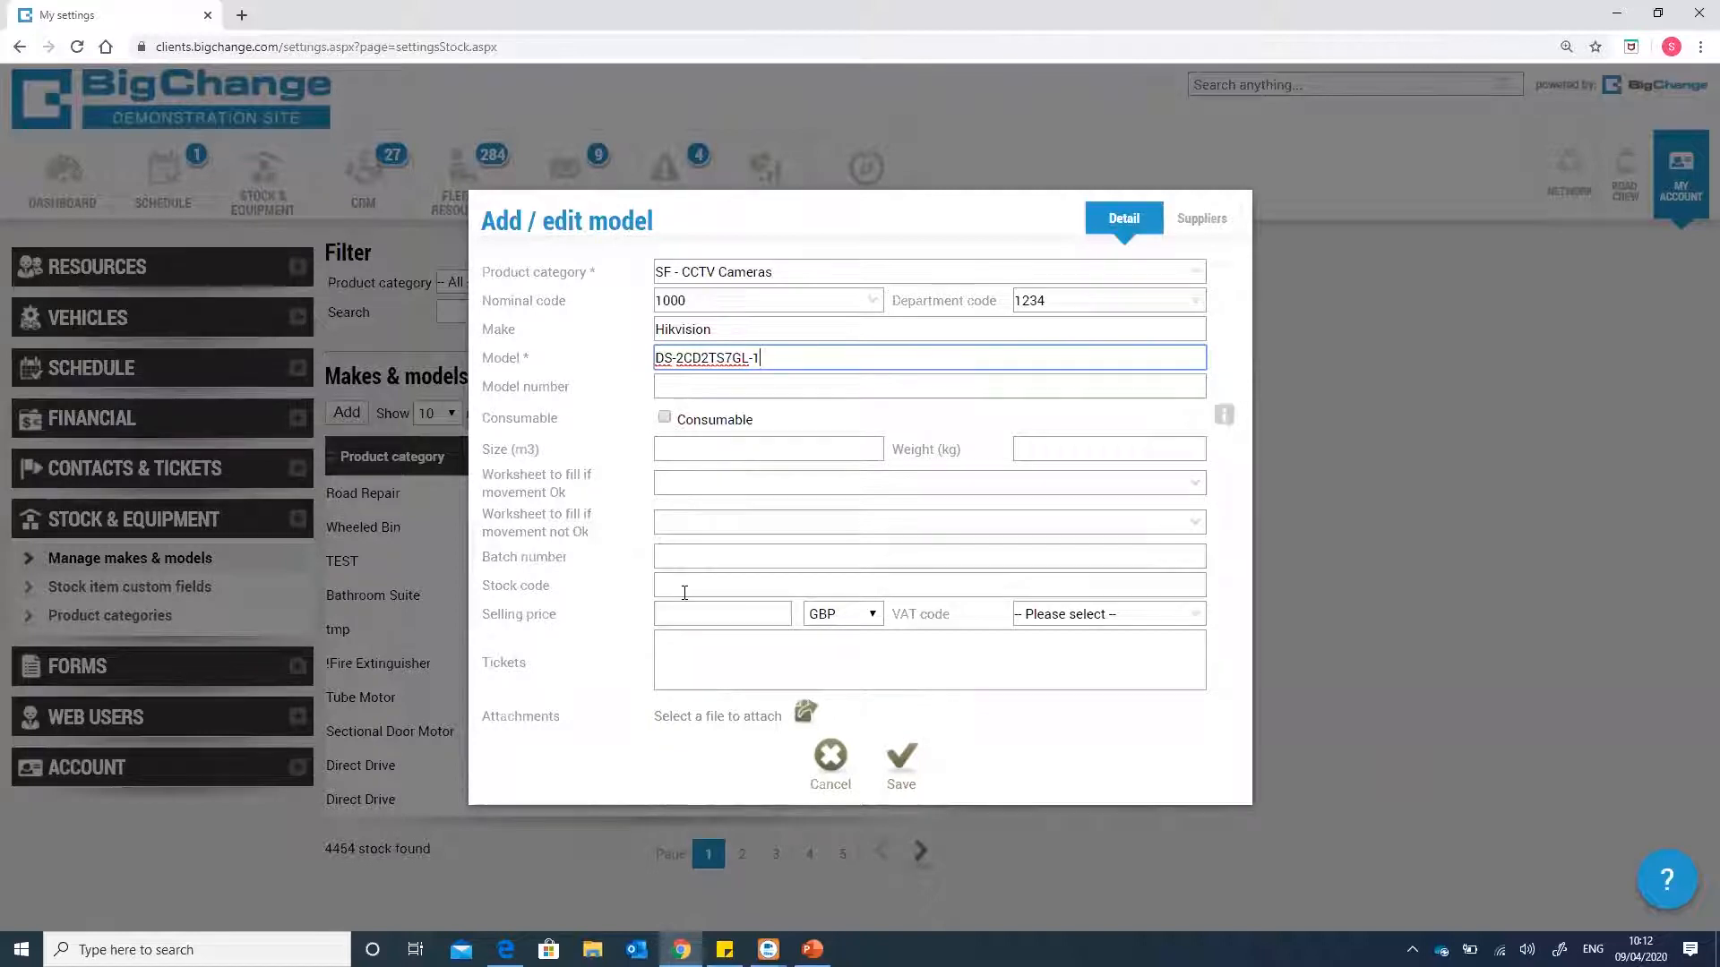
# - Set the model's selling price to 75 GBP with VAT code T1
pyautogui.click(662, 614)
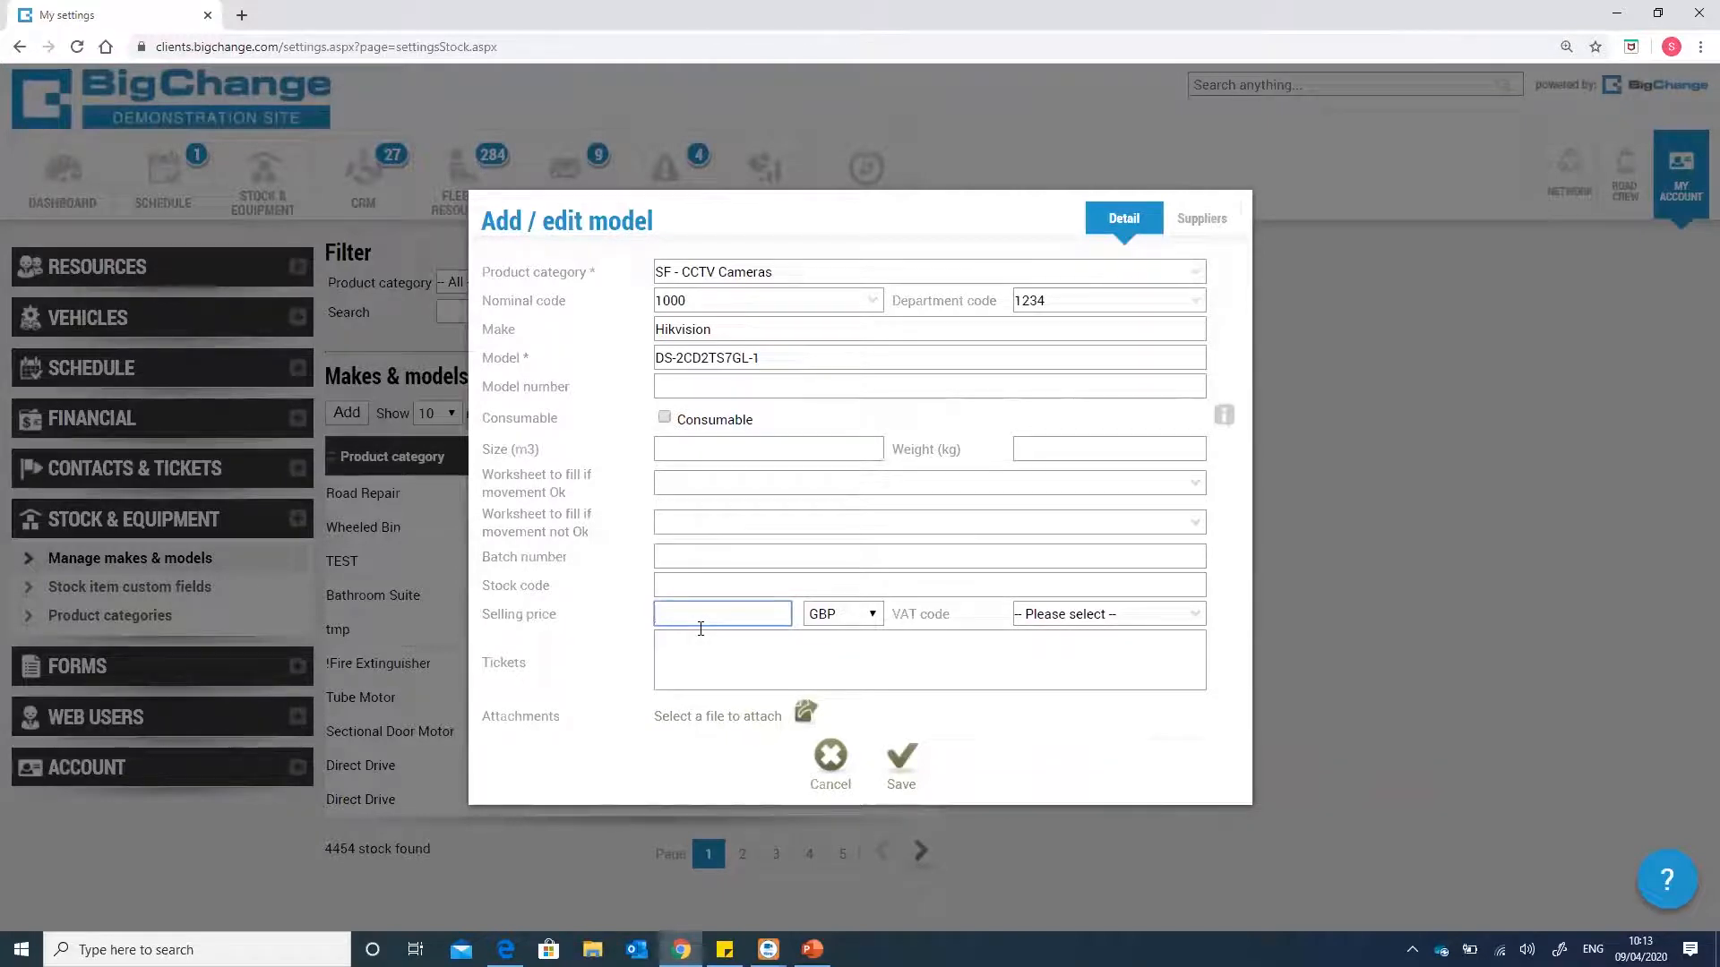
pyautogui.write('75')
pyautogui.click(873, 616)
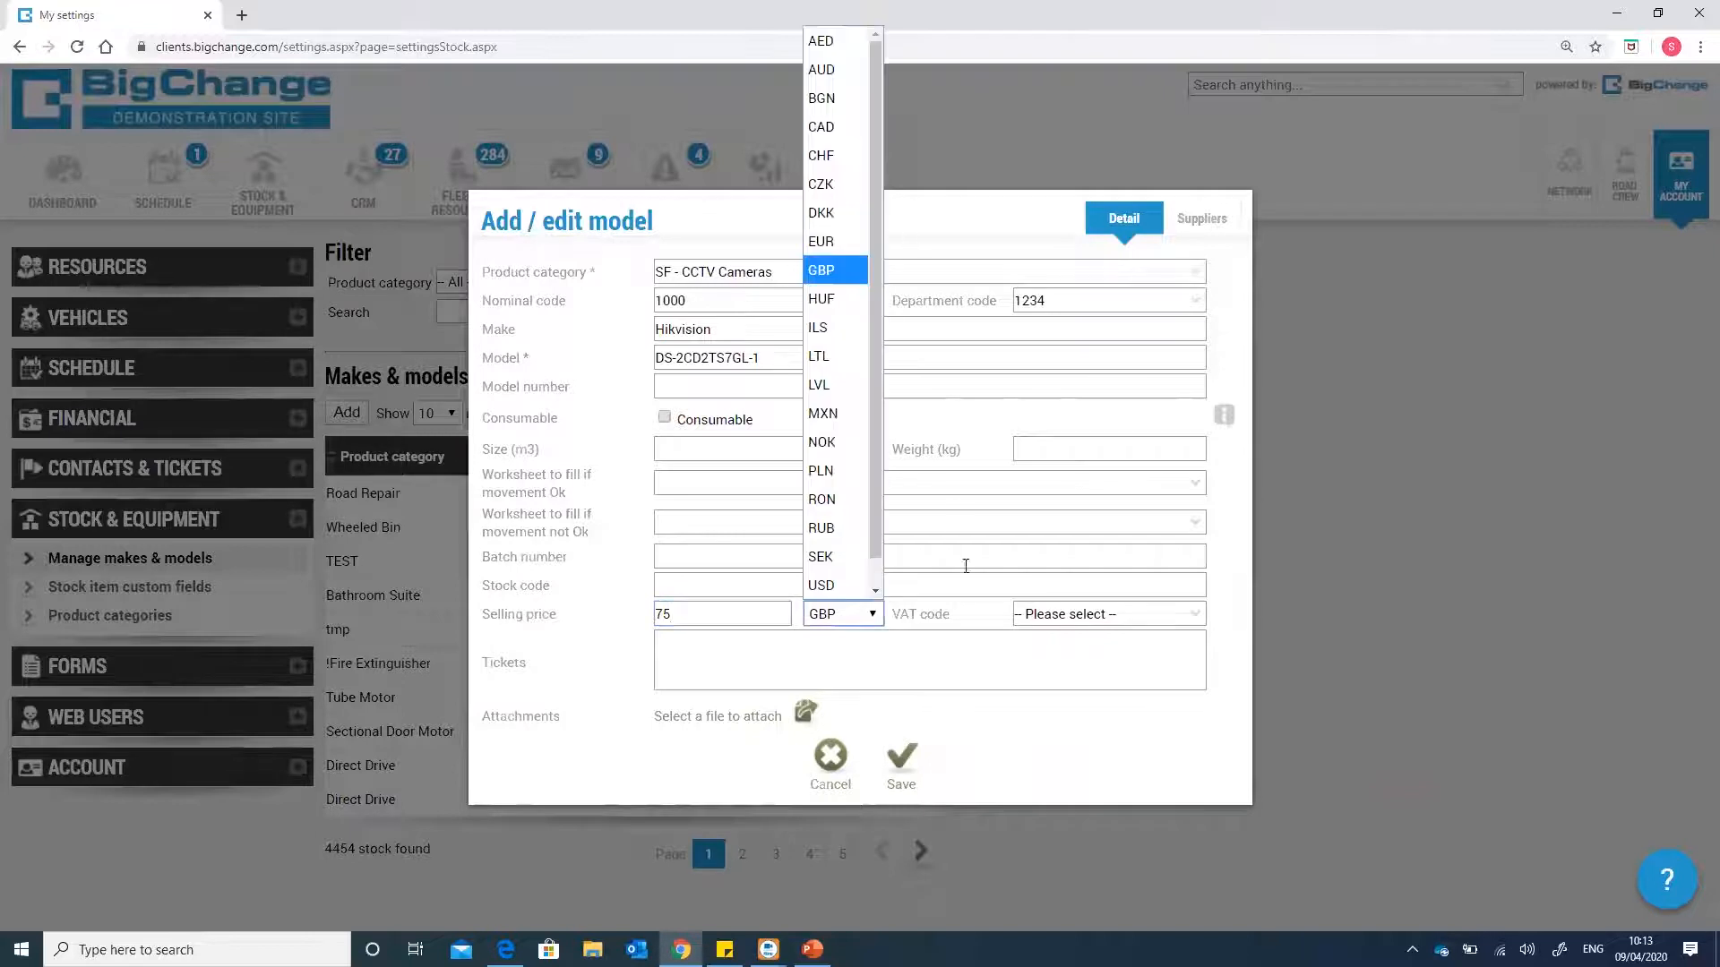
pyautogui.click(949, 632)
pyautogui.click(1197, 618)
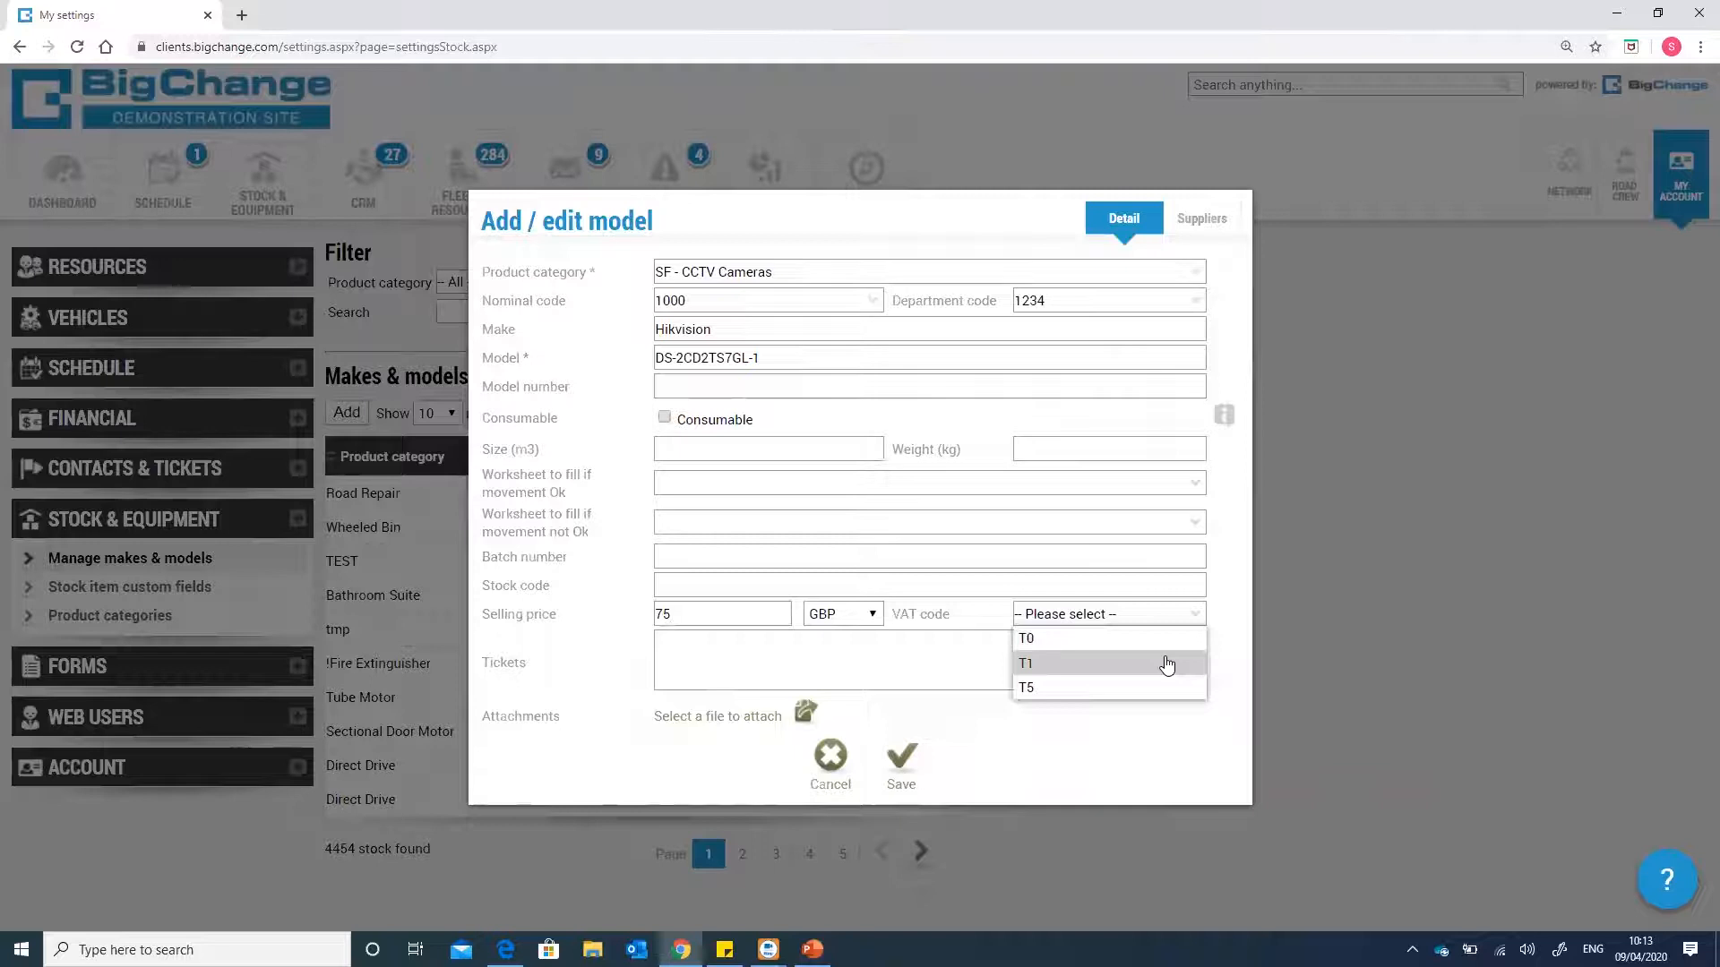
pyautogui.click(1166, 663)
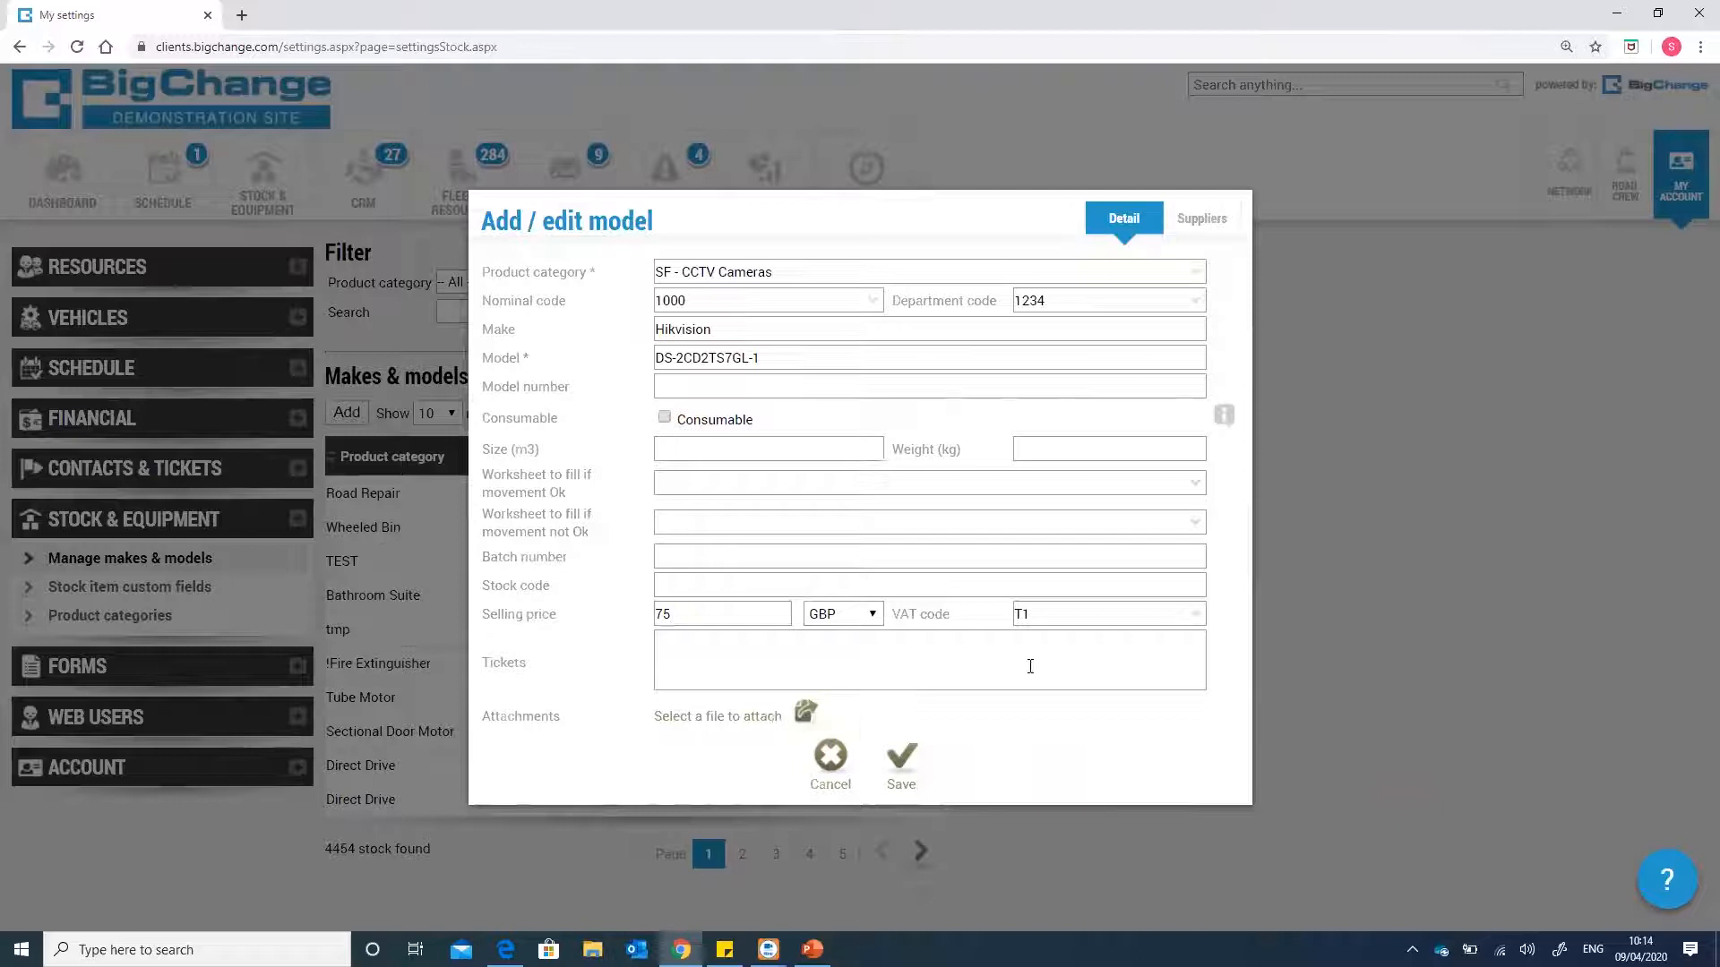
# - View the model's supplier details and save the new model
pyautogui.click(1204, 218)
pyautogui.click(989, 534)
pyautogui.click(901, 759)
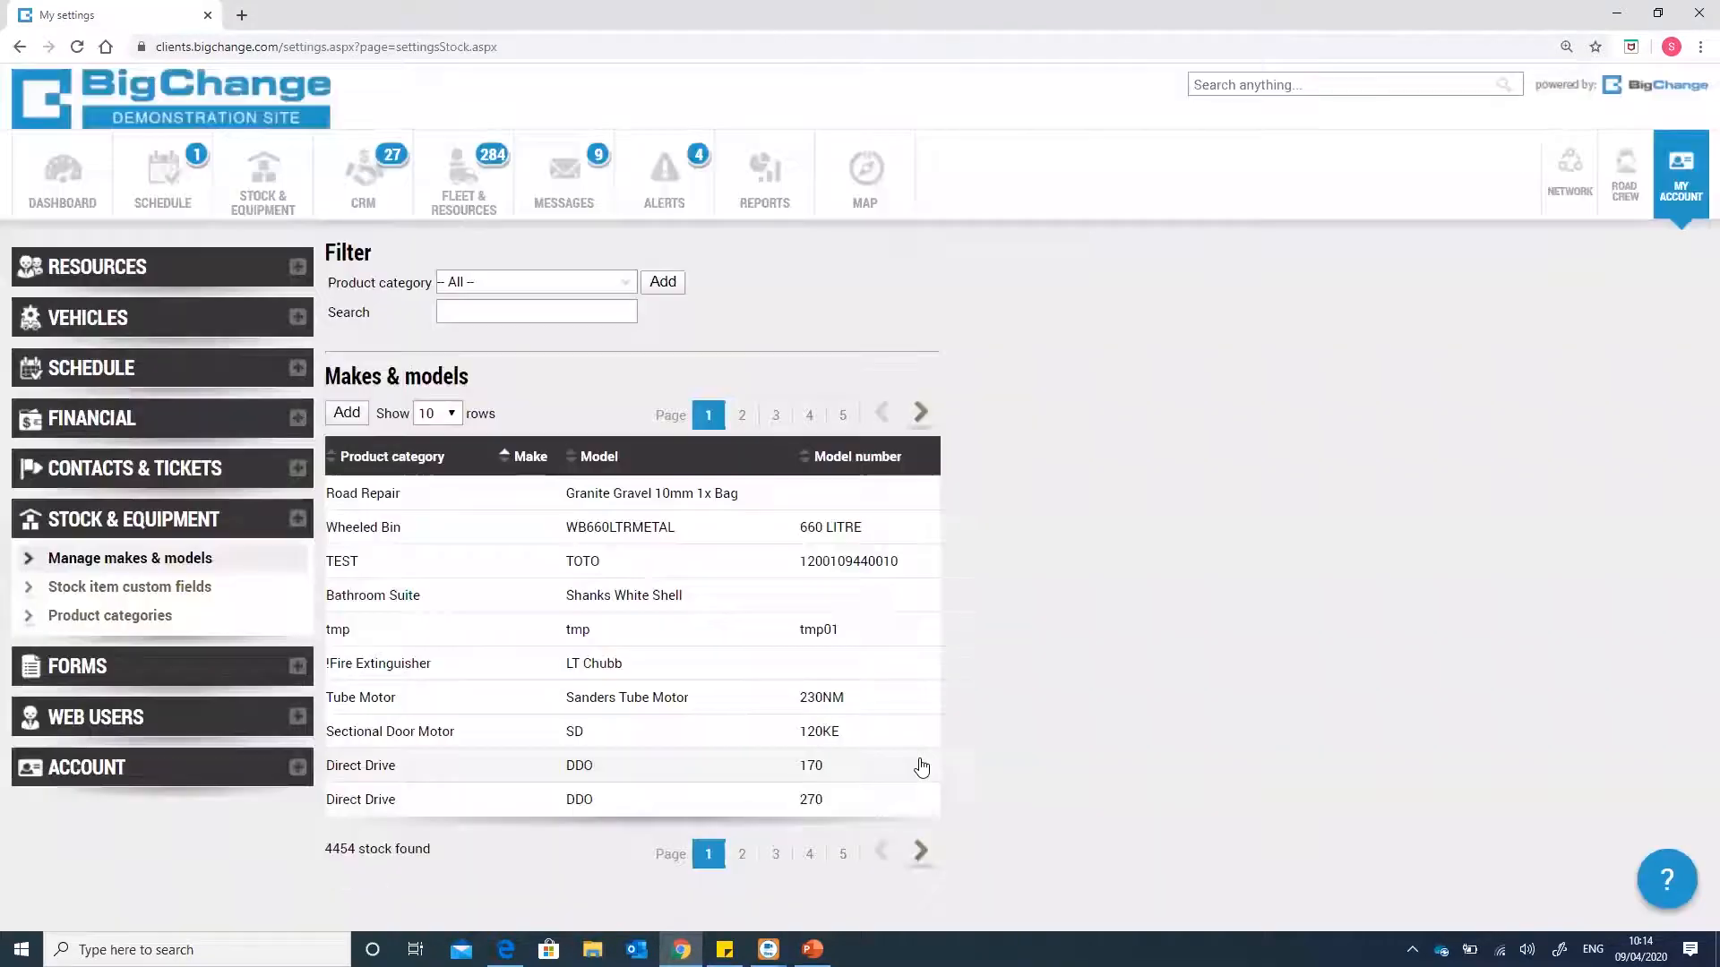
# - Search the makes and models for "hikvision" and open the Hikvision model in the SF - CCTV Cameras category
pyautogui.click(498, 319)
pyautogui.write('hikv')
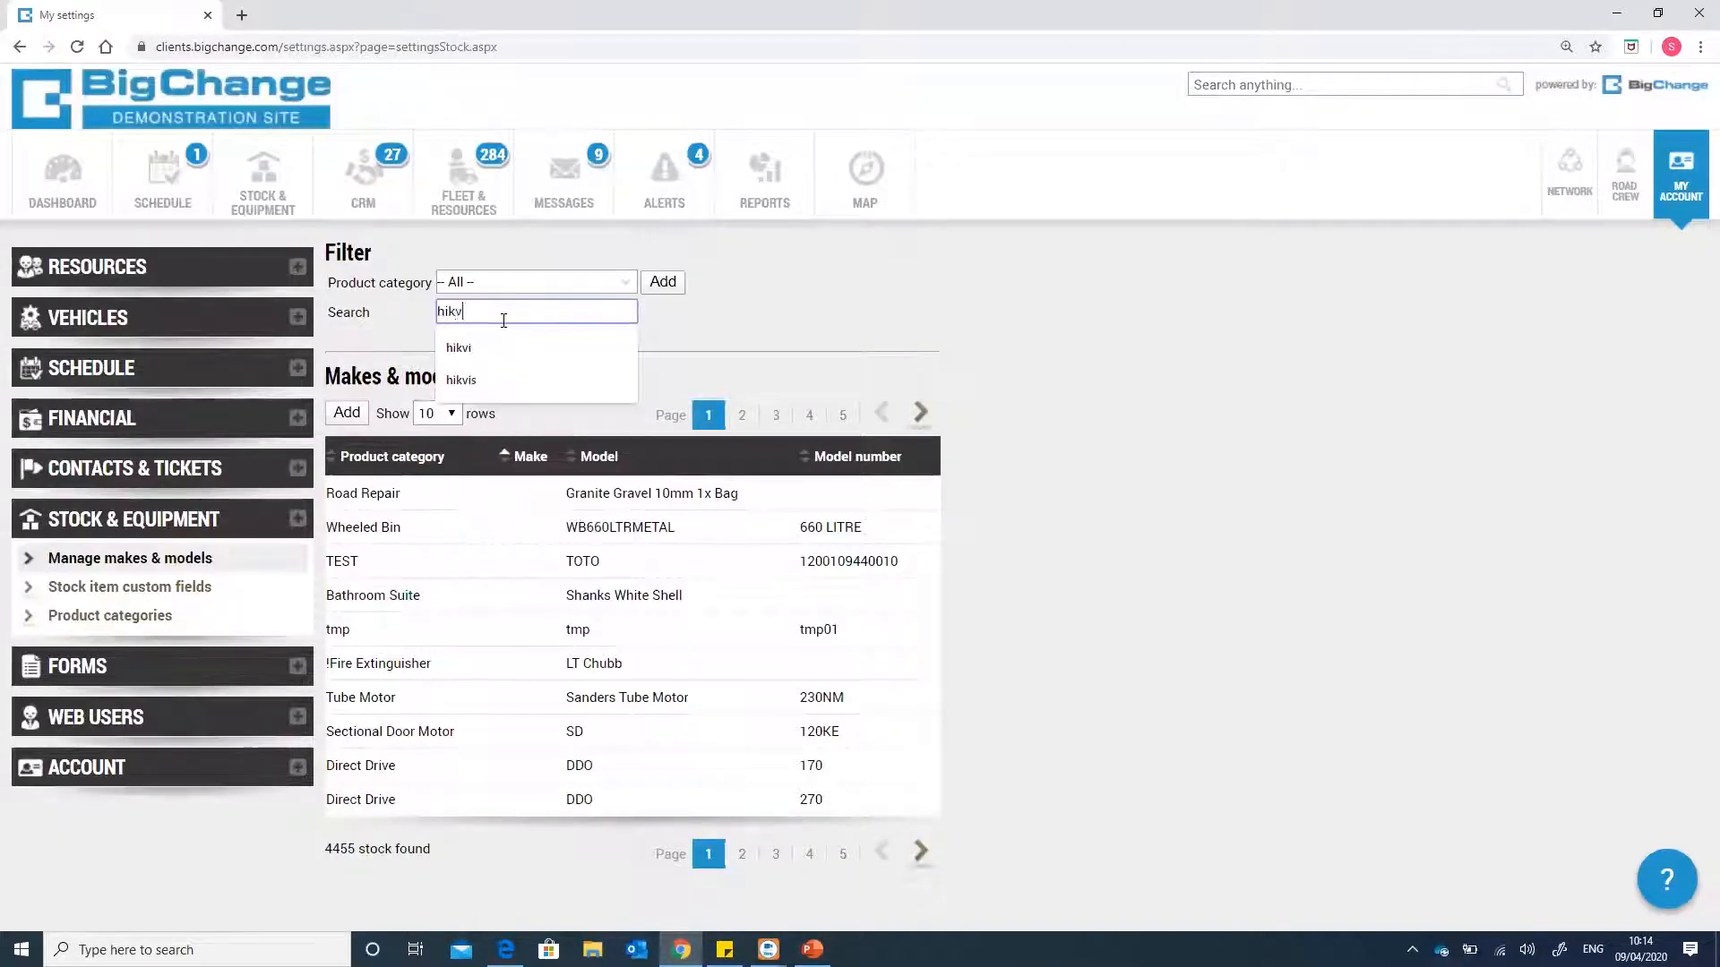
pyautogui.write('ision')
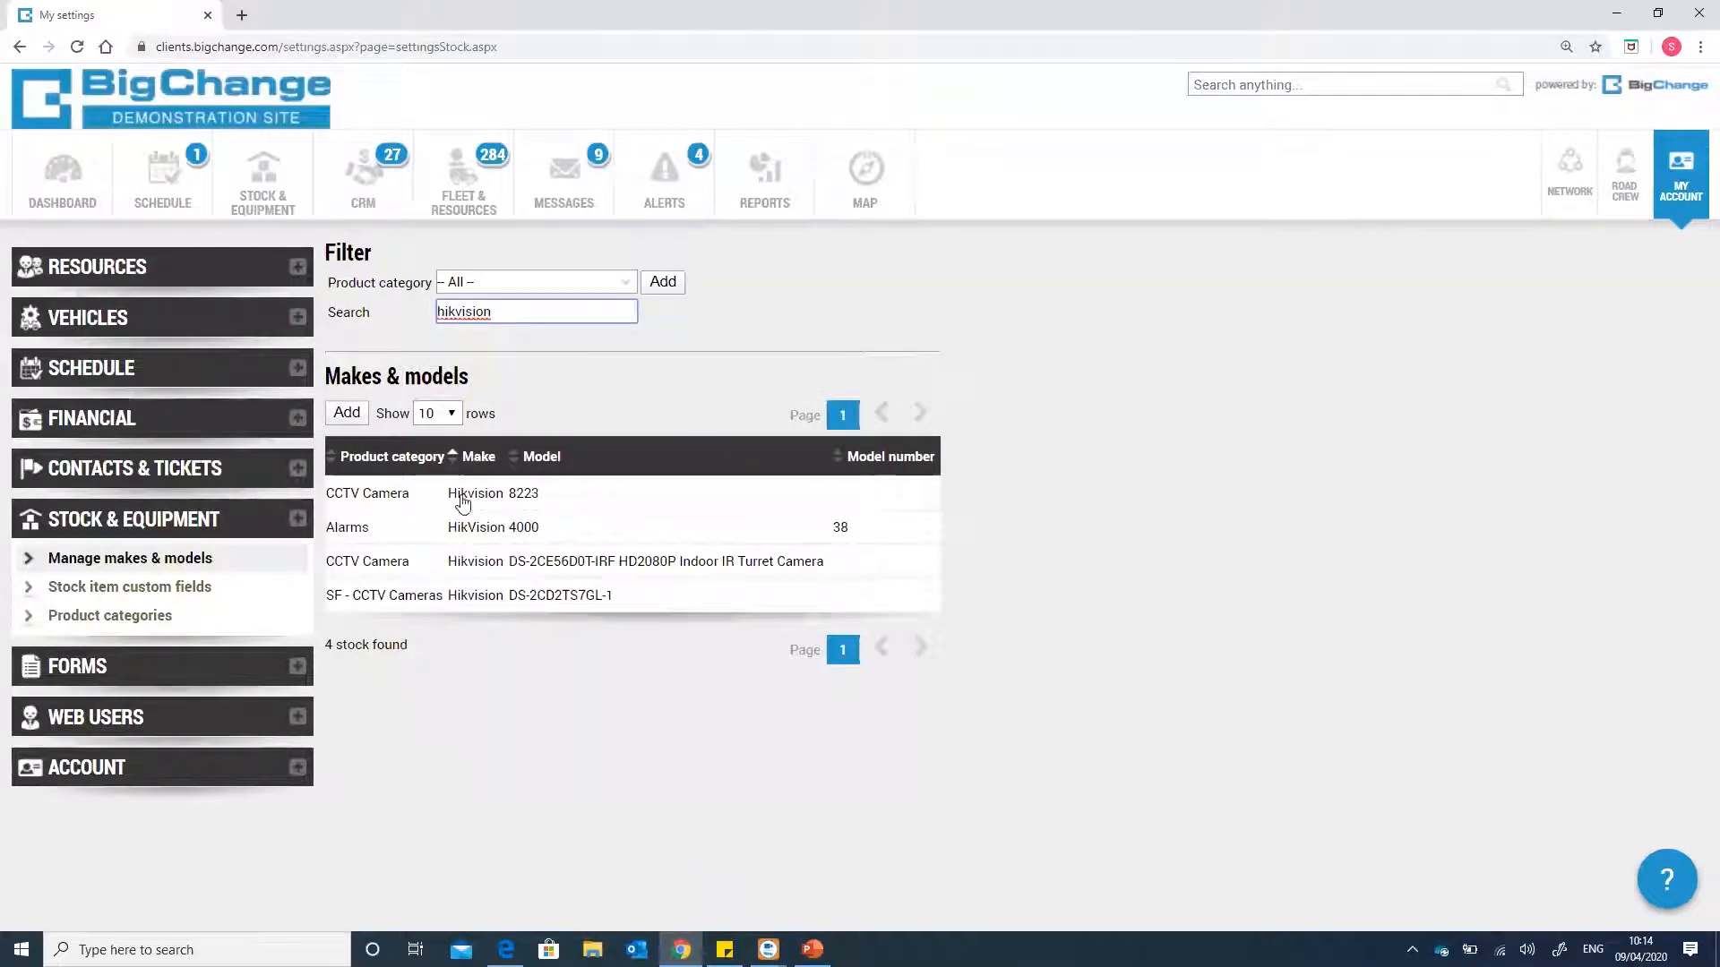
pyautogui.click(467, 598)
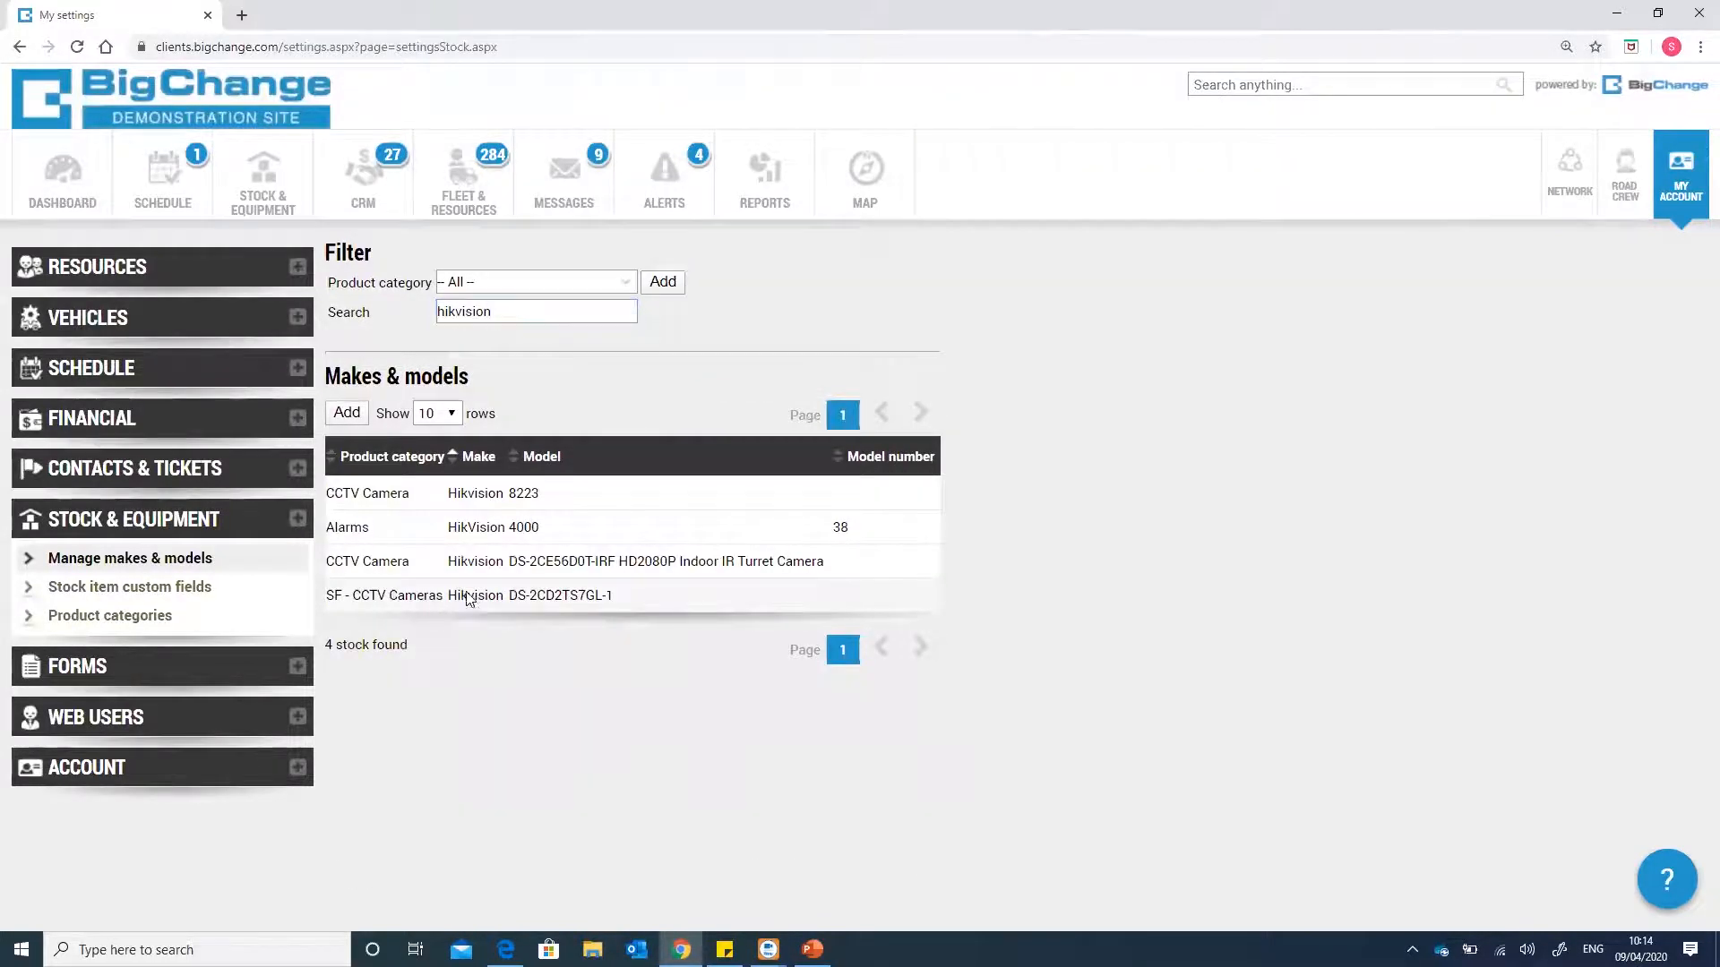
pyautogui.click(403, 527)
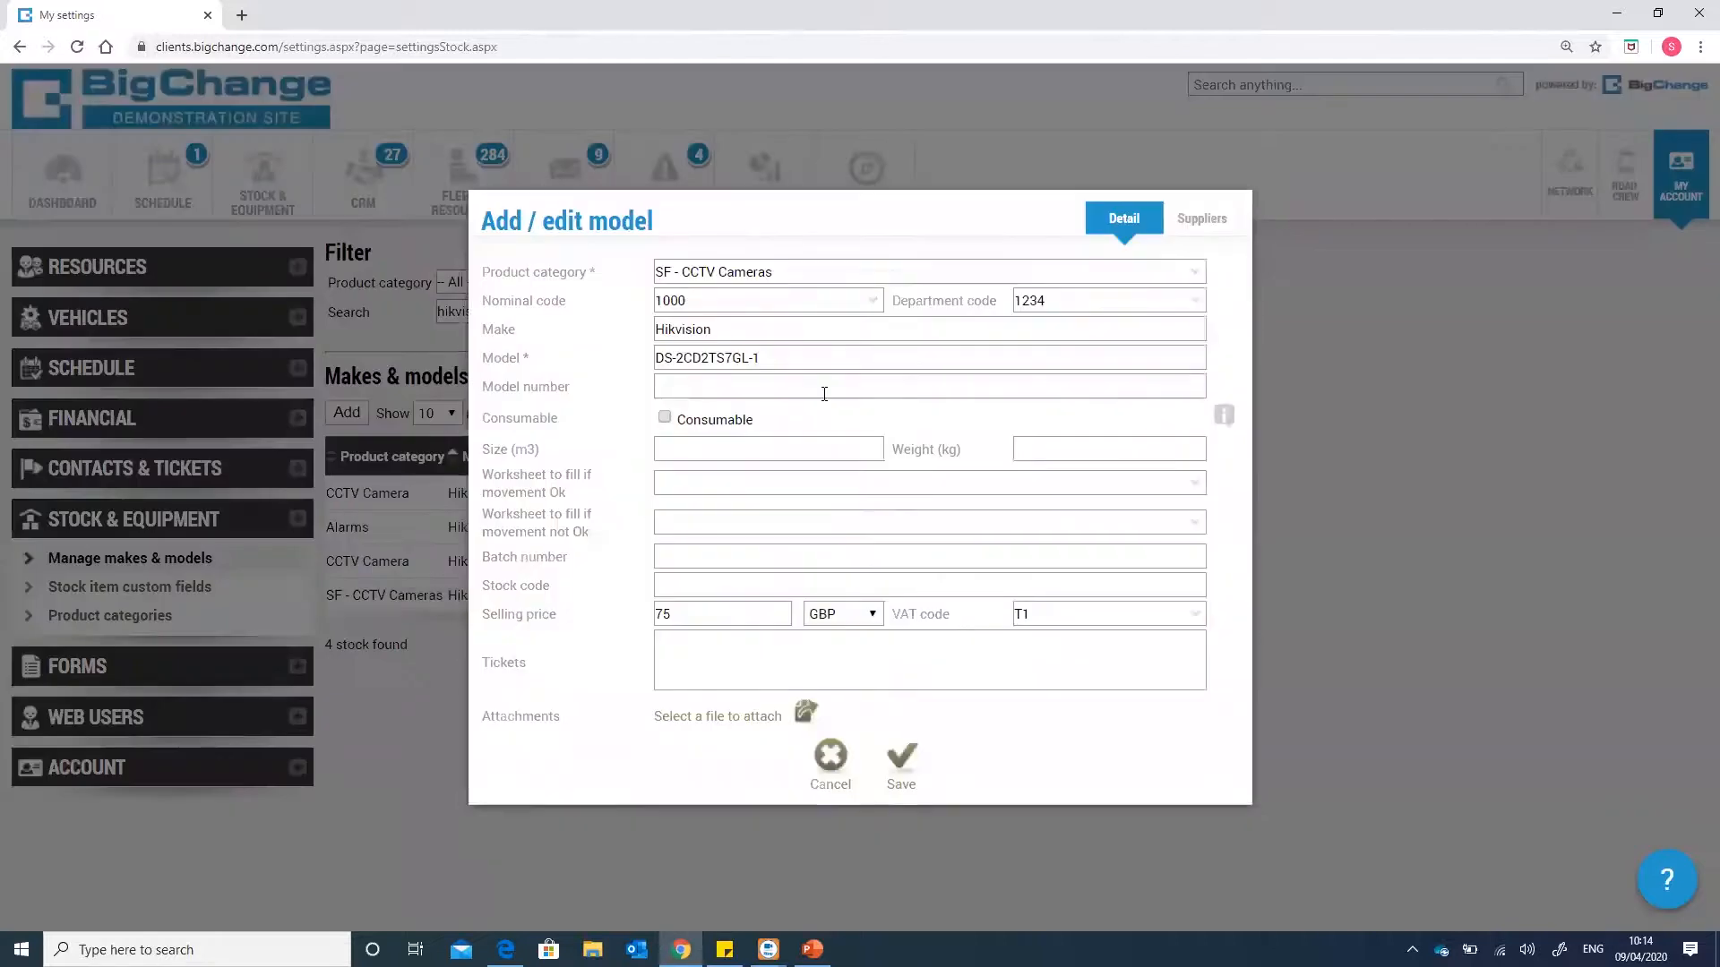
# - Add Allerton School - CCTV as a supplier of the Hikvision model with a 60-month warranty and a cost of 45 GBP
pyautogui.click(1196, 218)
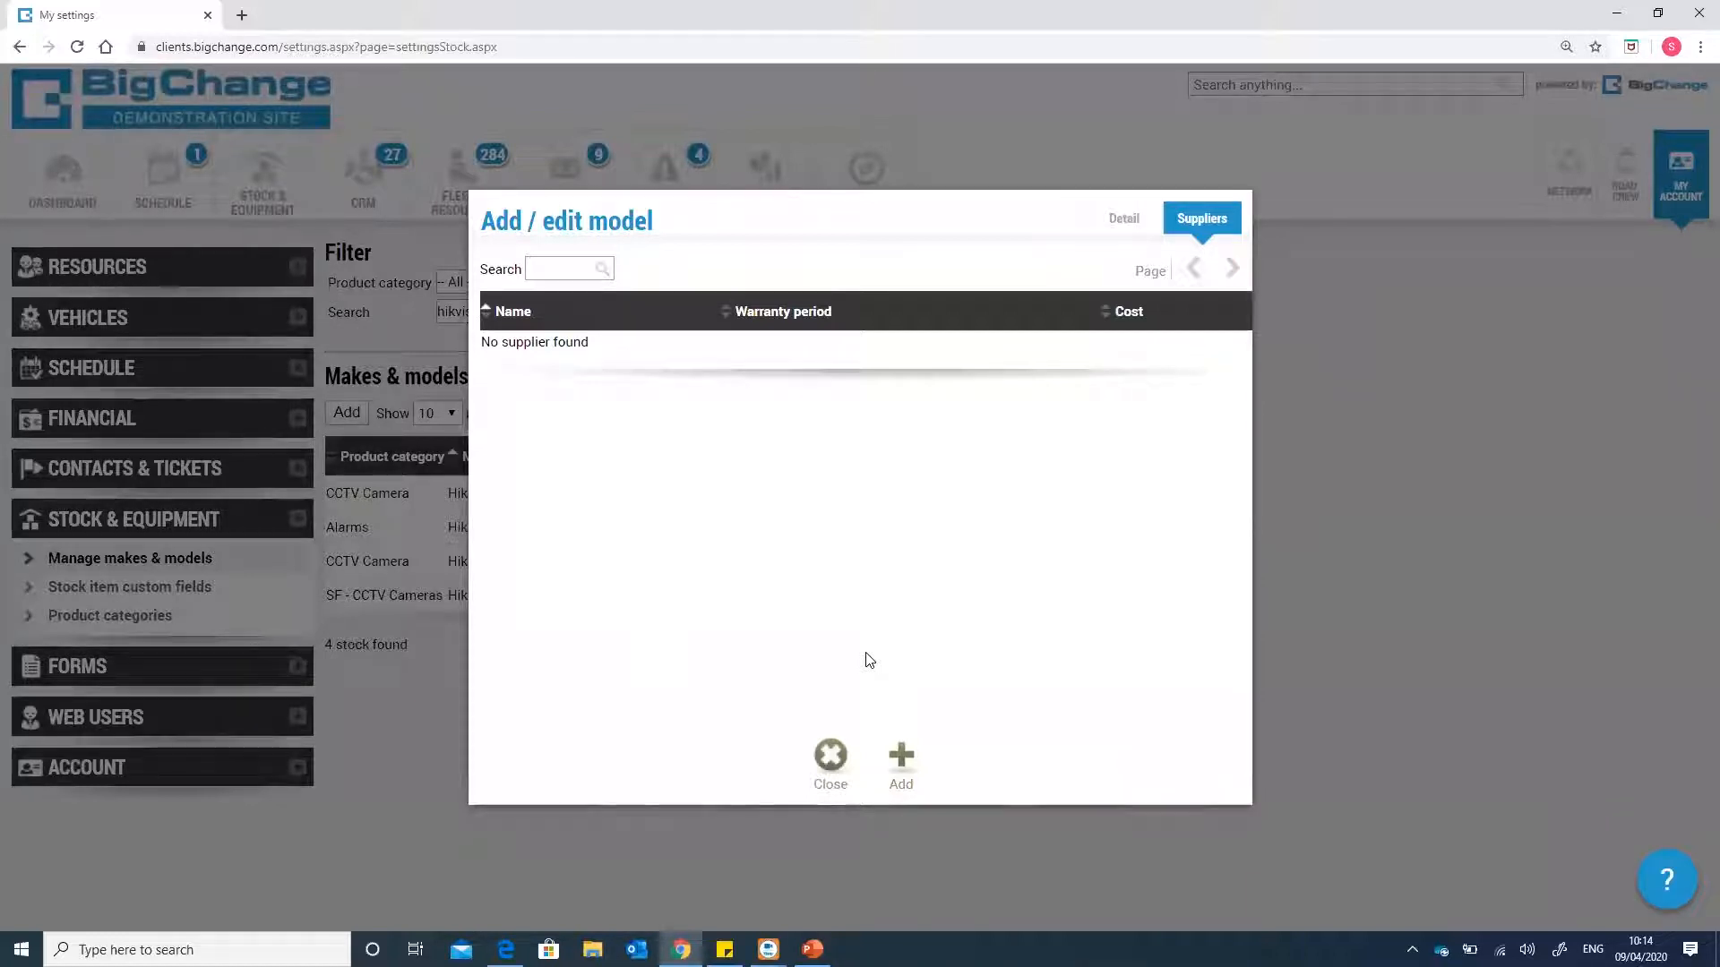
pyautogui.click(902, 755)
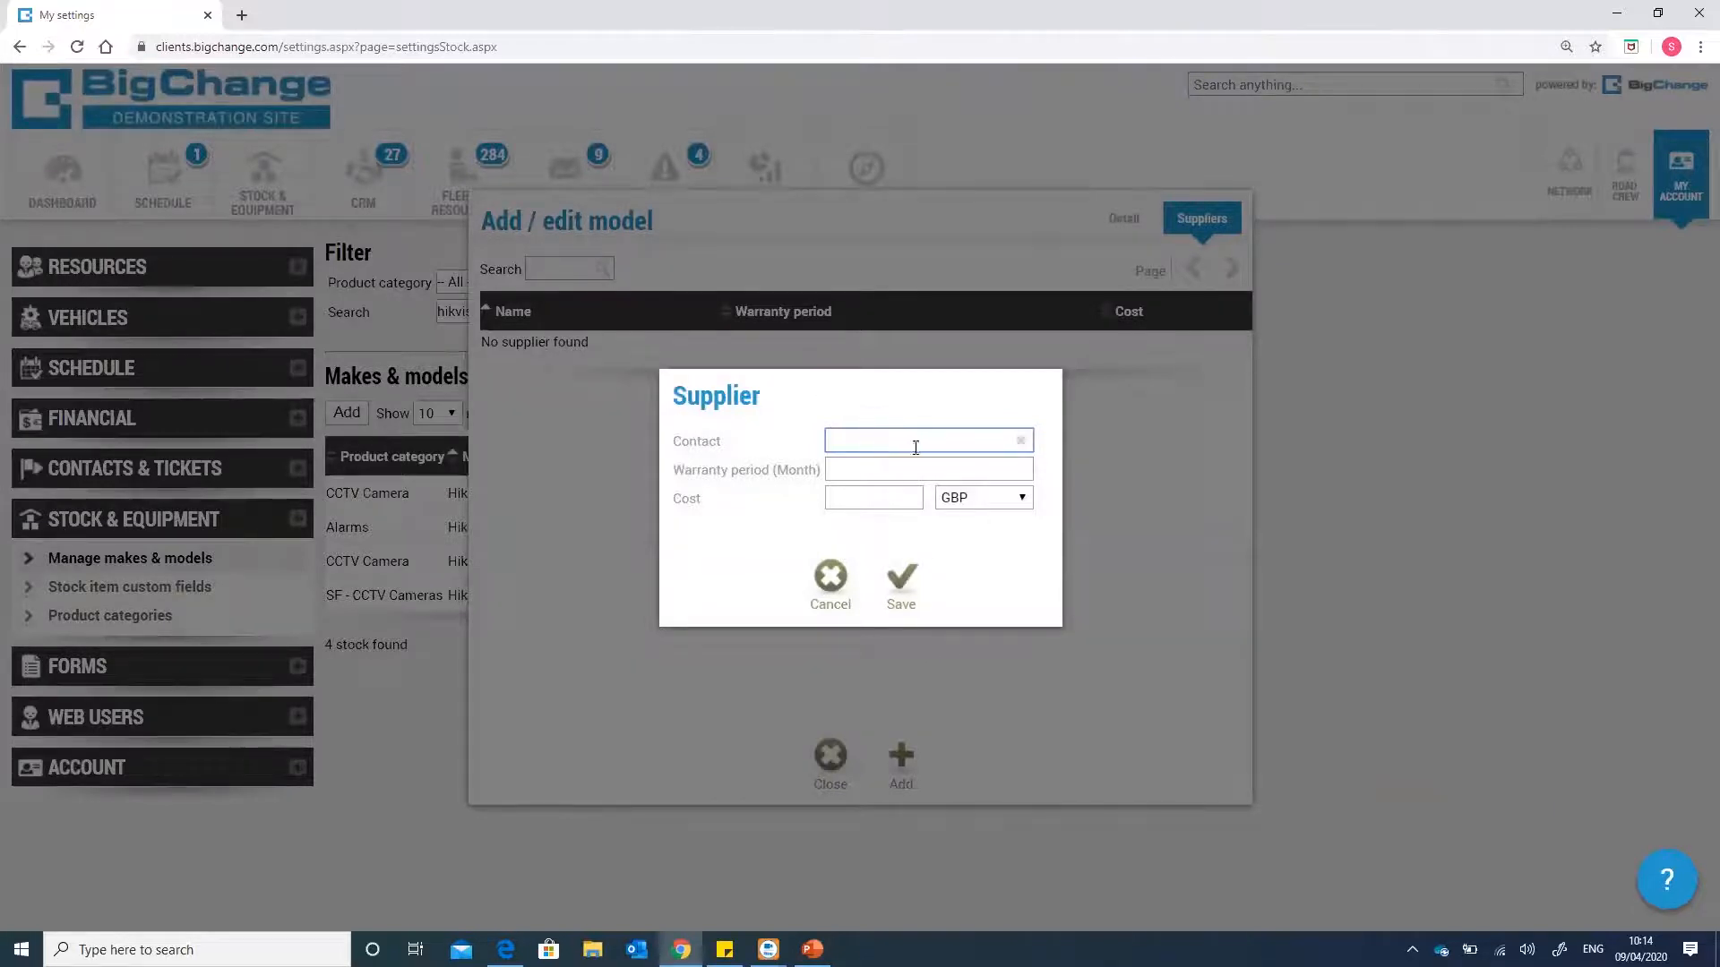
pyautogui.write('cct')
pyautogui.click(875, 465)
pyautogui.click(935, 457)
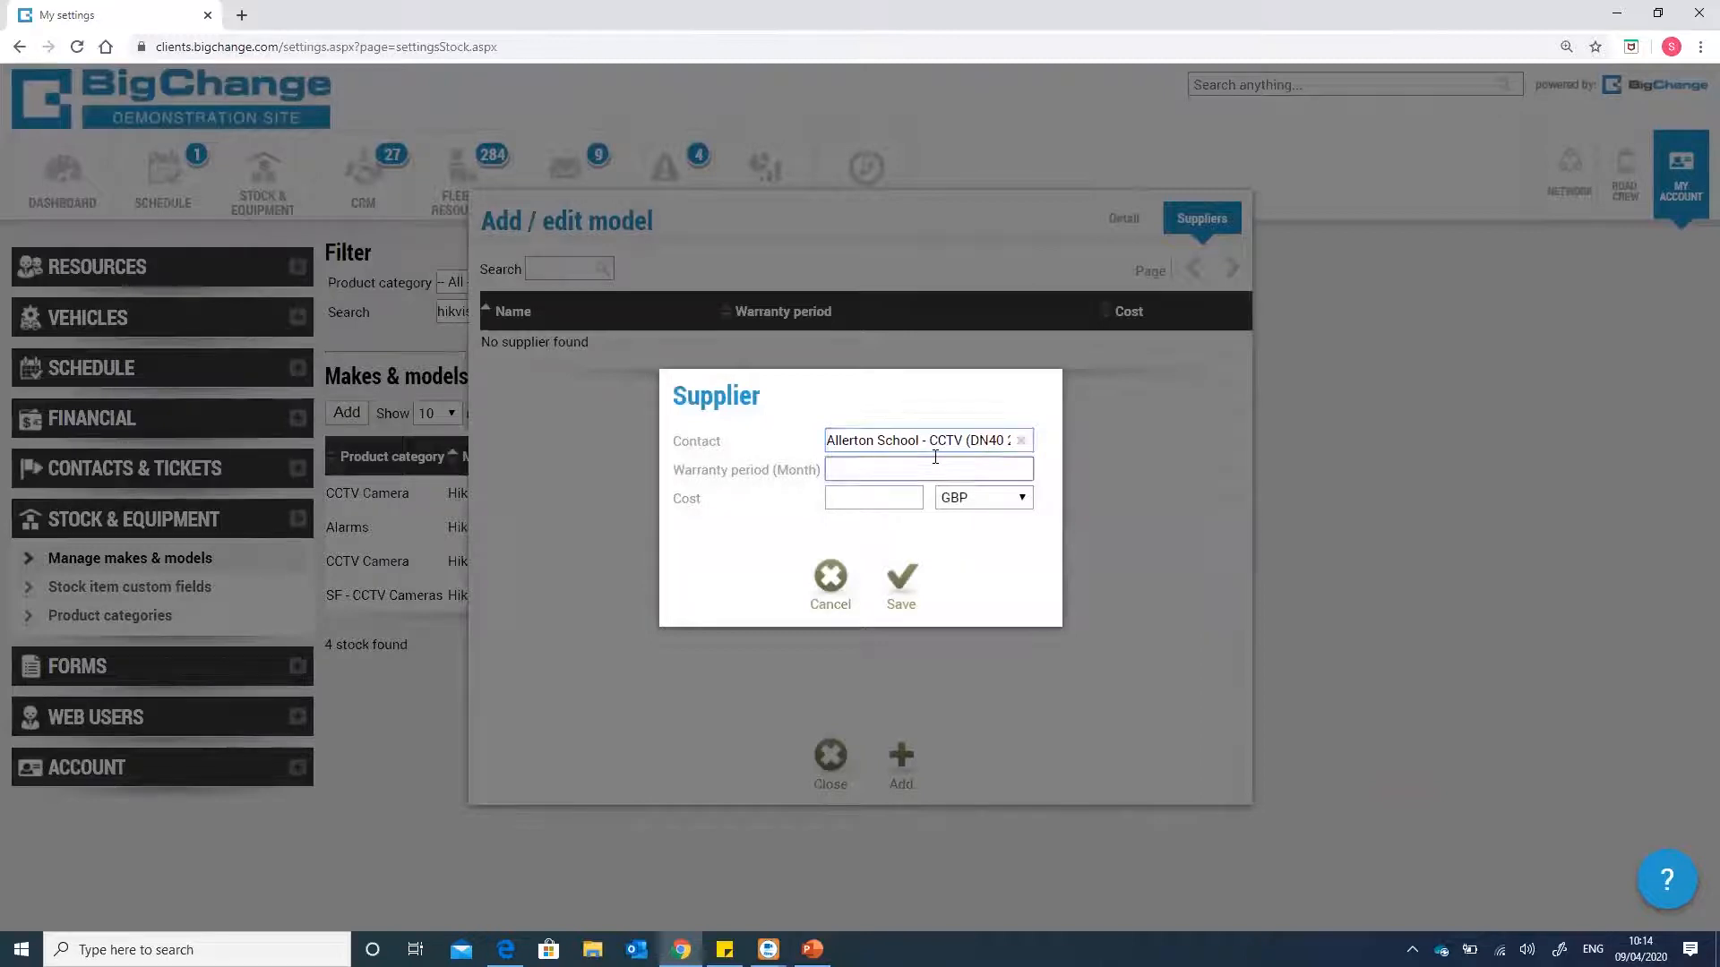
pyautogui.write('60')
pyautogui.click(839, 499)
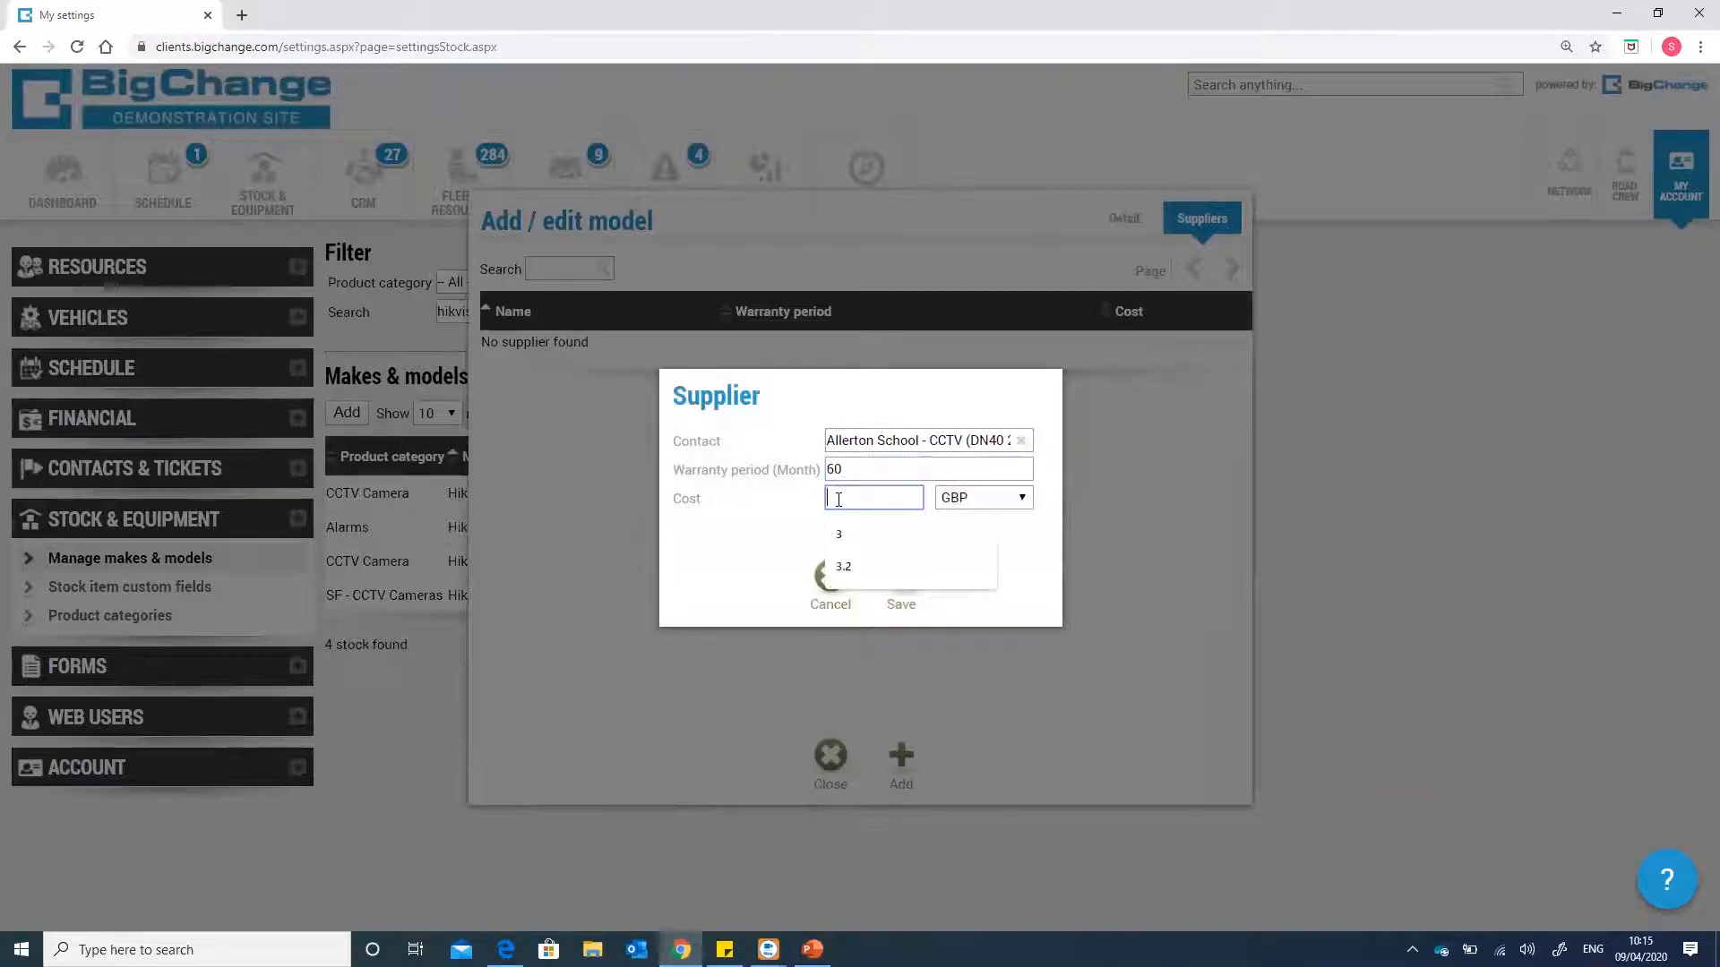
pyautogui.write('45')
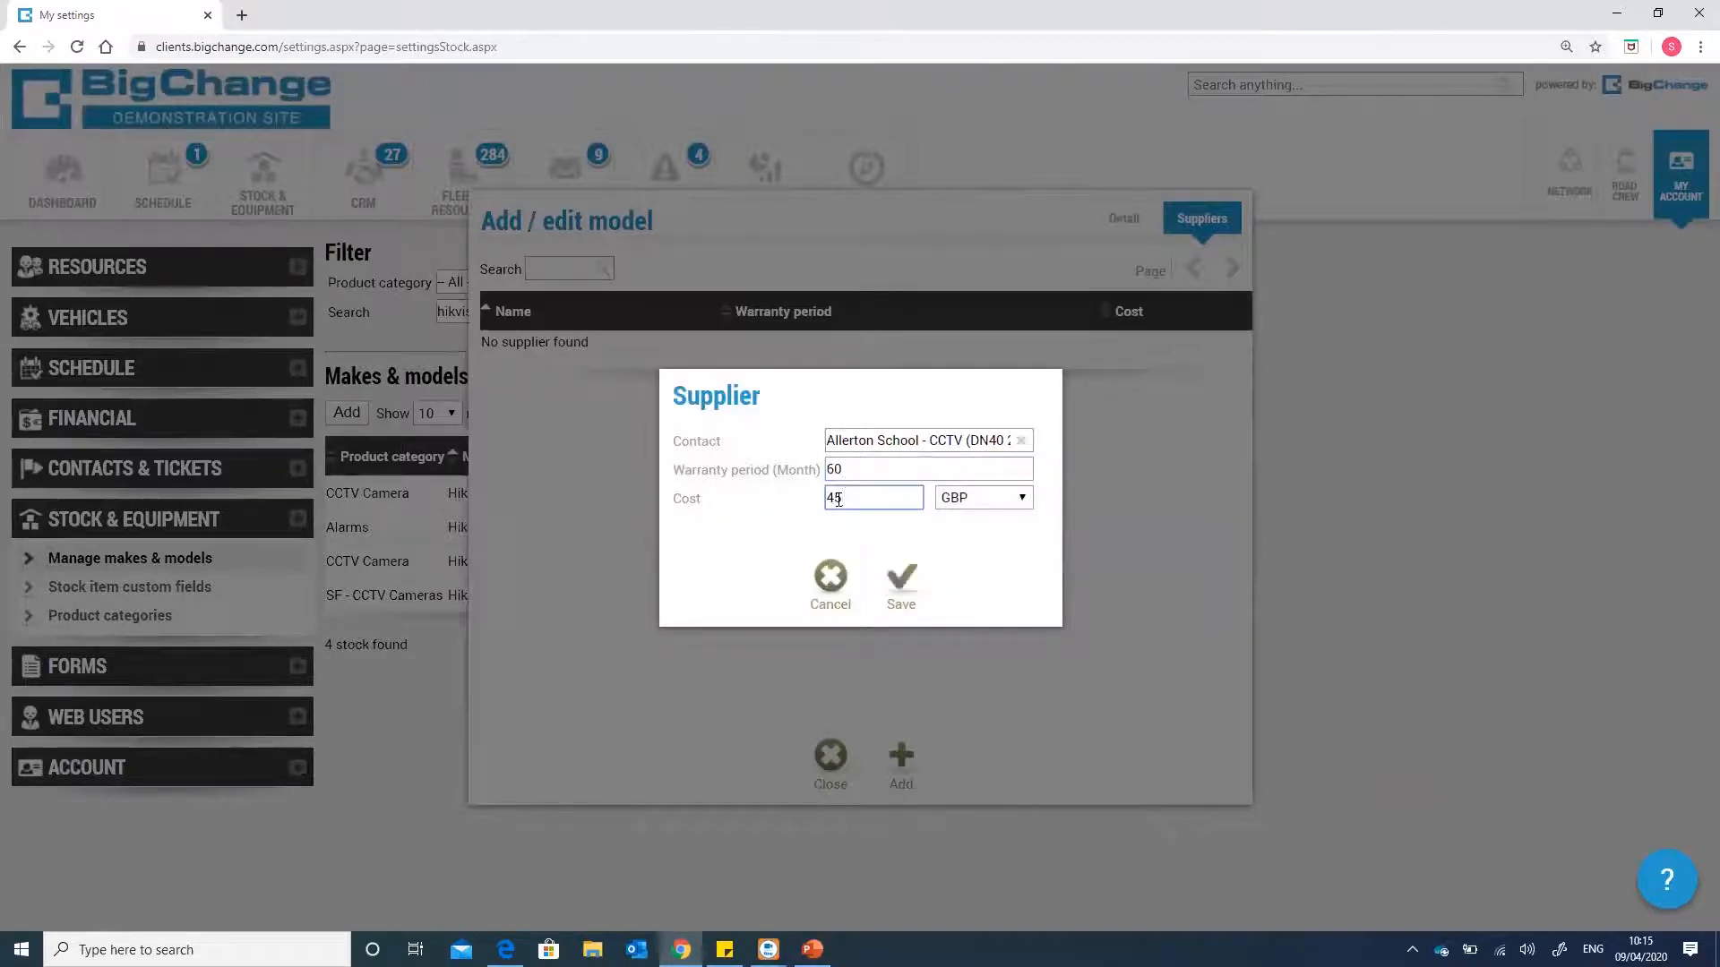
pyautogui.click(903, 581)
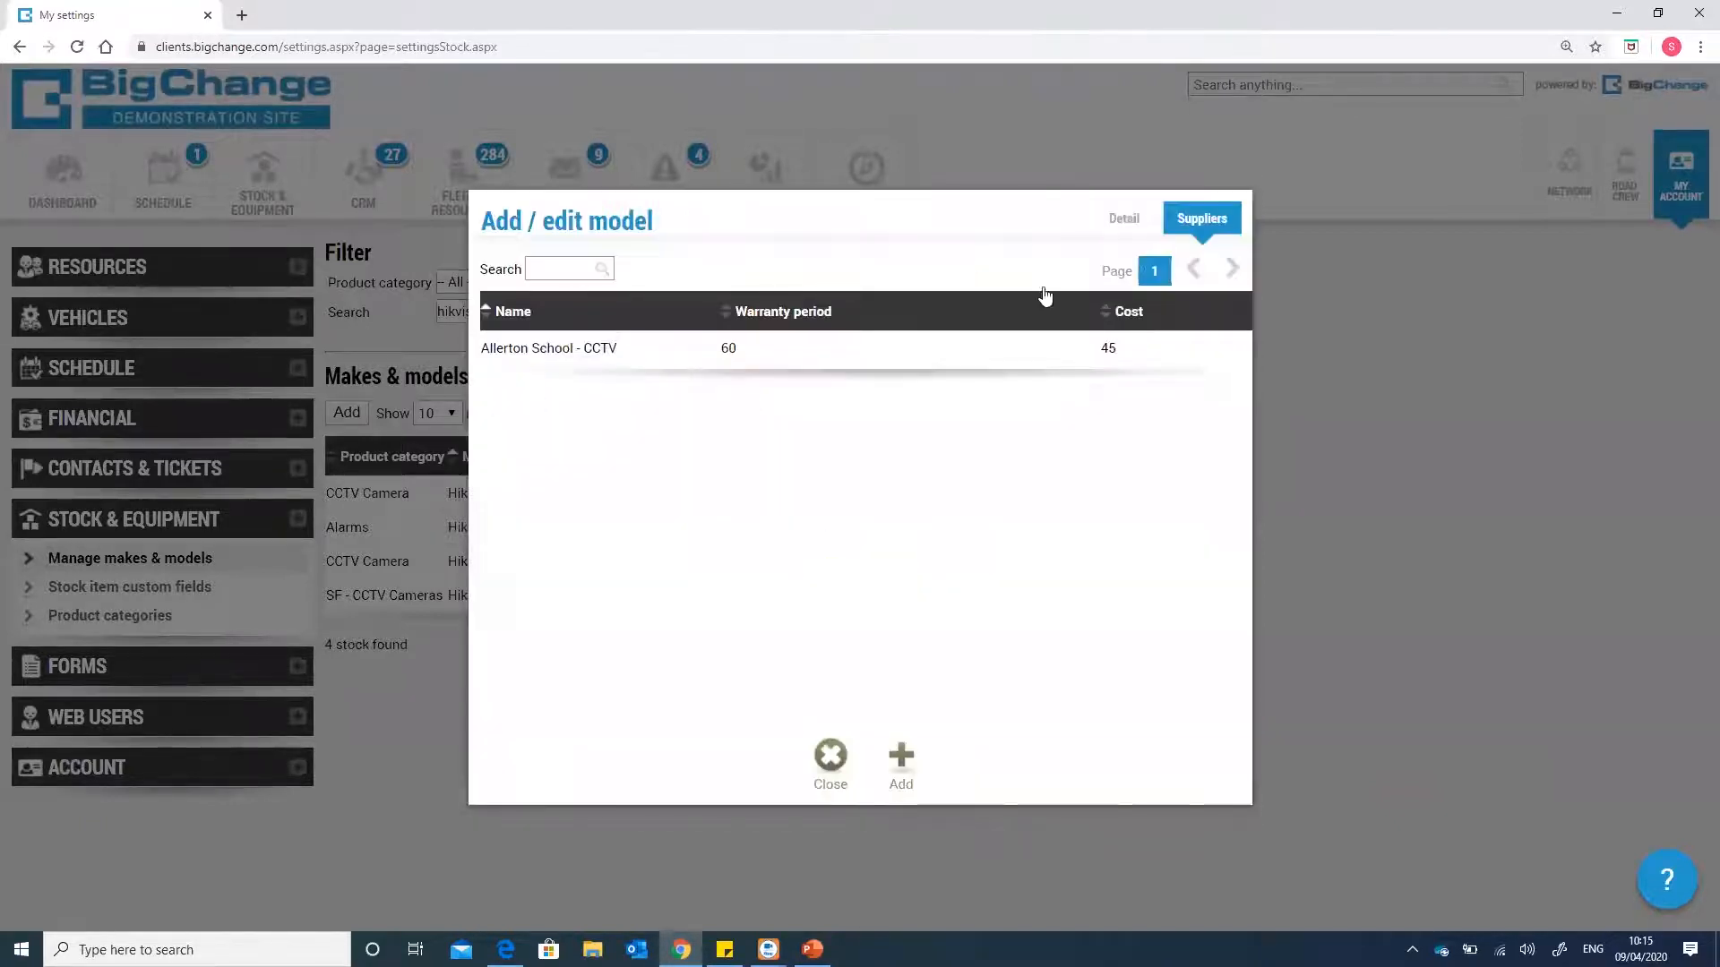
# - Add AS Test - Fire Doors as a second supplier with a 48-month warranty and a cost of 40 GBP
pyautogui.click(901, 761)
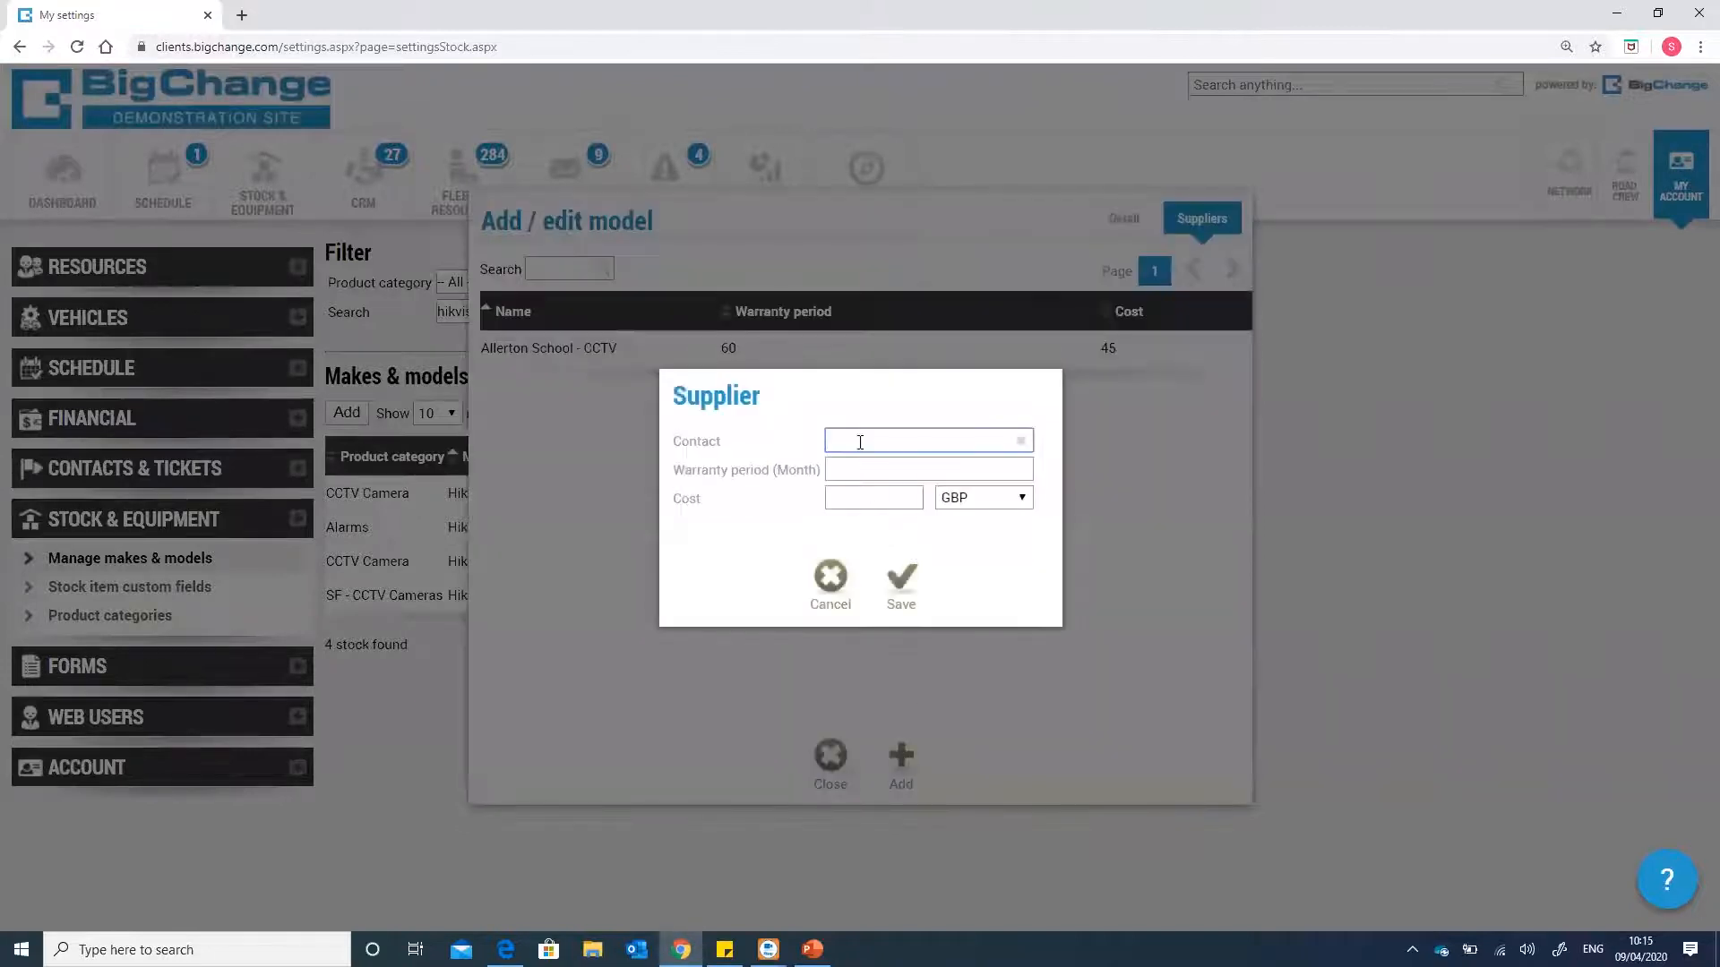
pyautogui.write('fire')
pyautogui.click(875, 466)
pyautogui.click(871, 469)
pyautogui.write('45')
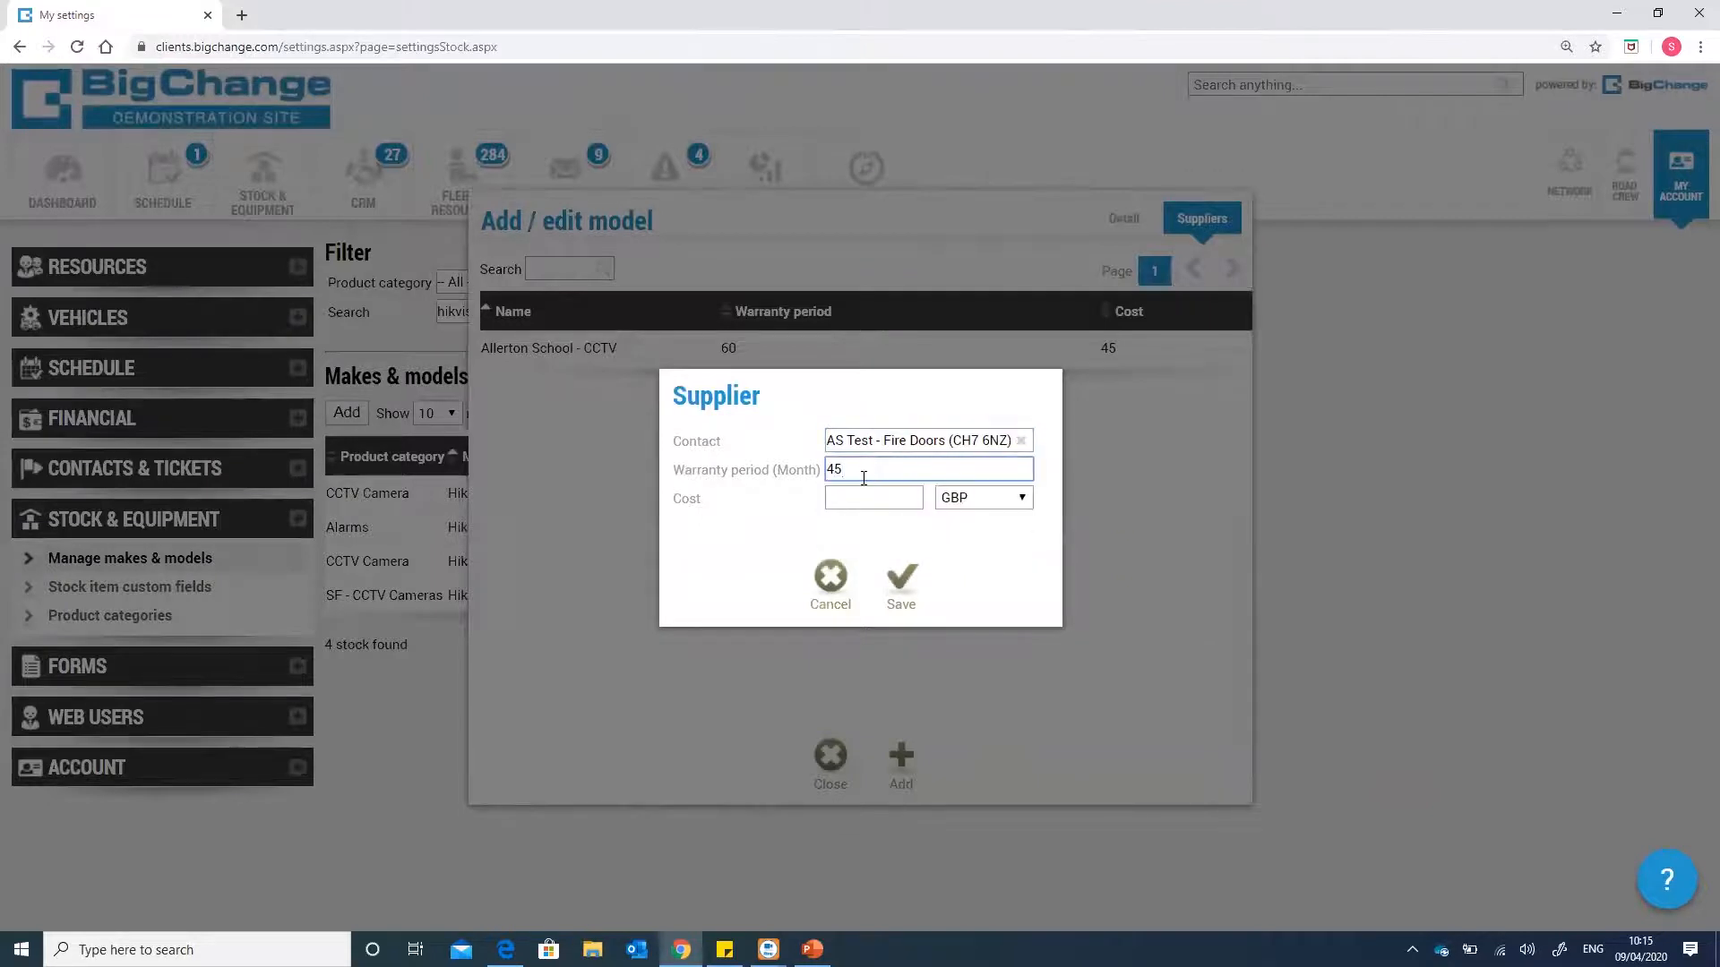
pyautogui.press('BackSpace')
pyautogui.write('8')
pyautogui.click(849, 498)
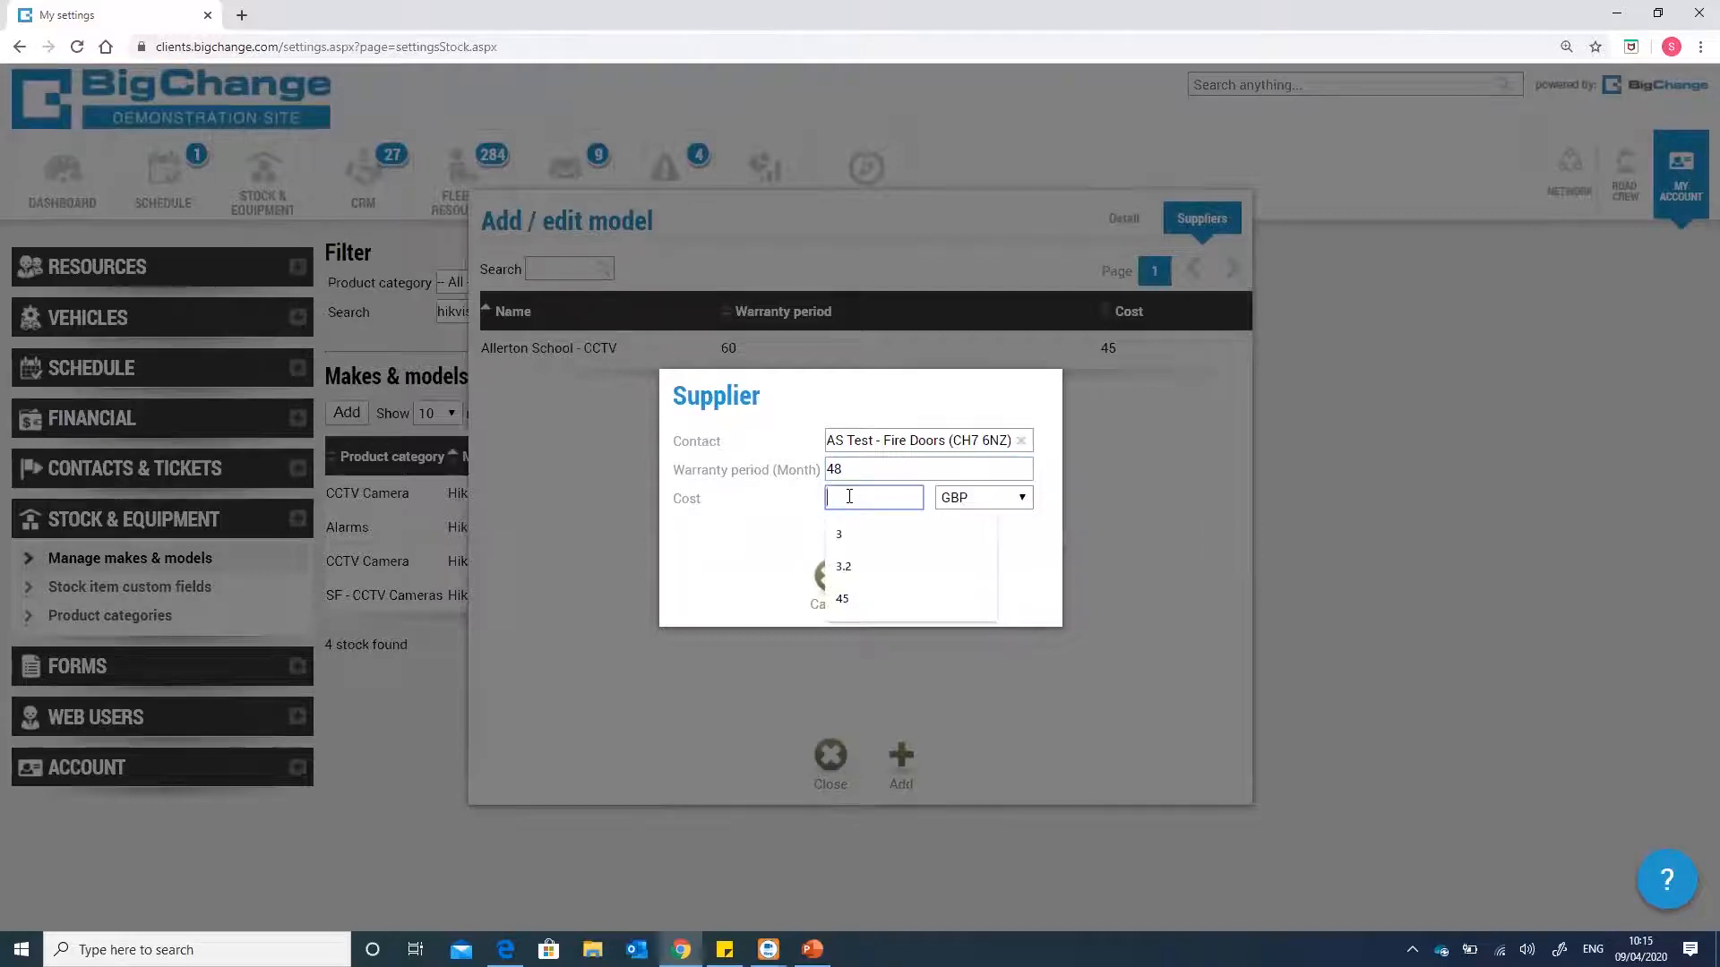
pyautogui.write('40')
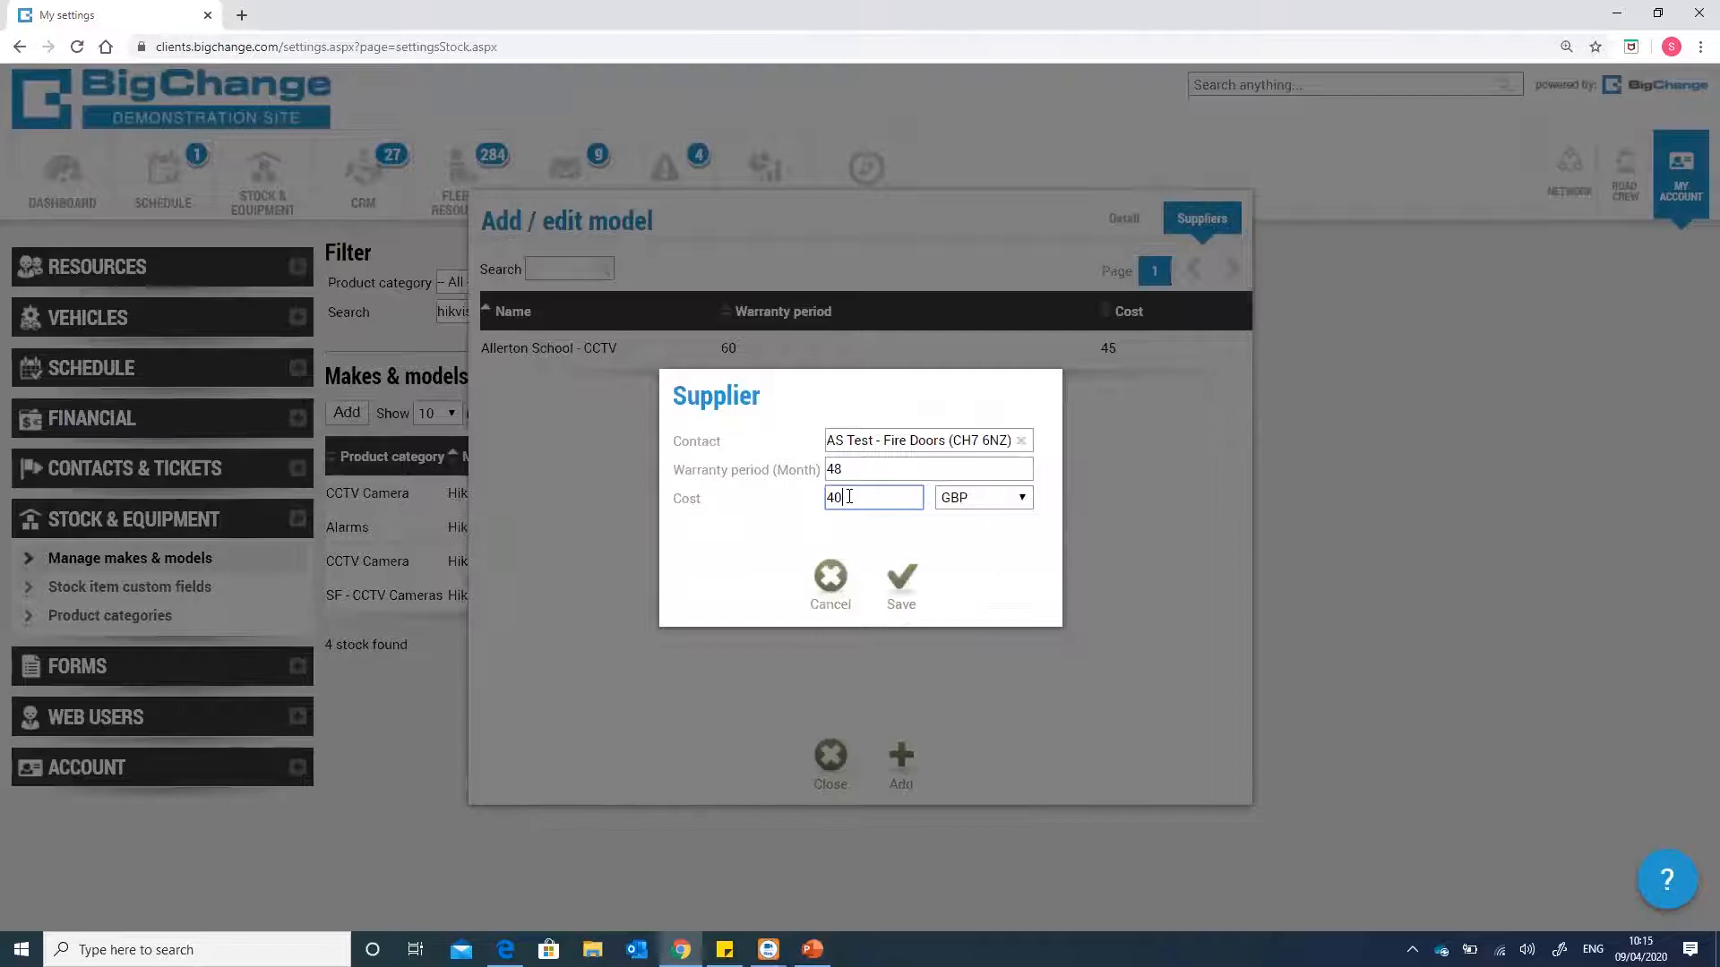
pyautogui.click(923, 602)
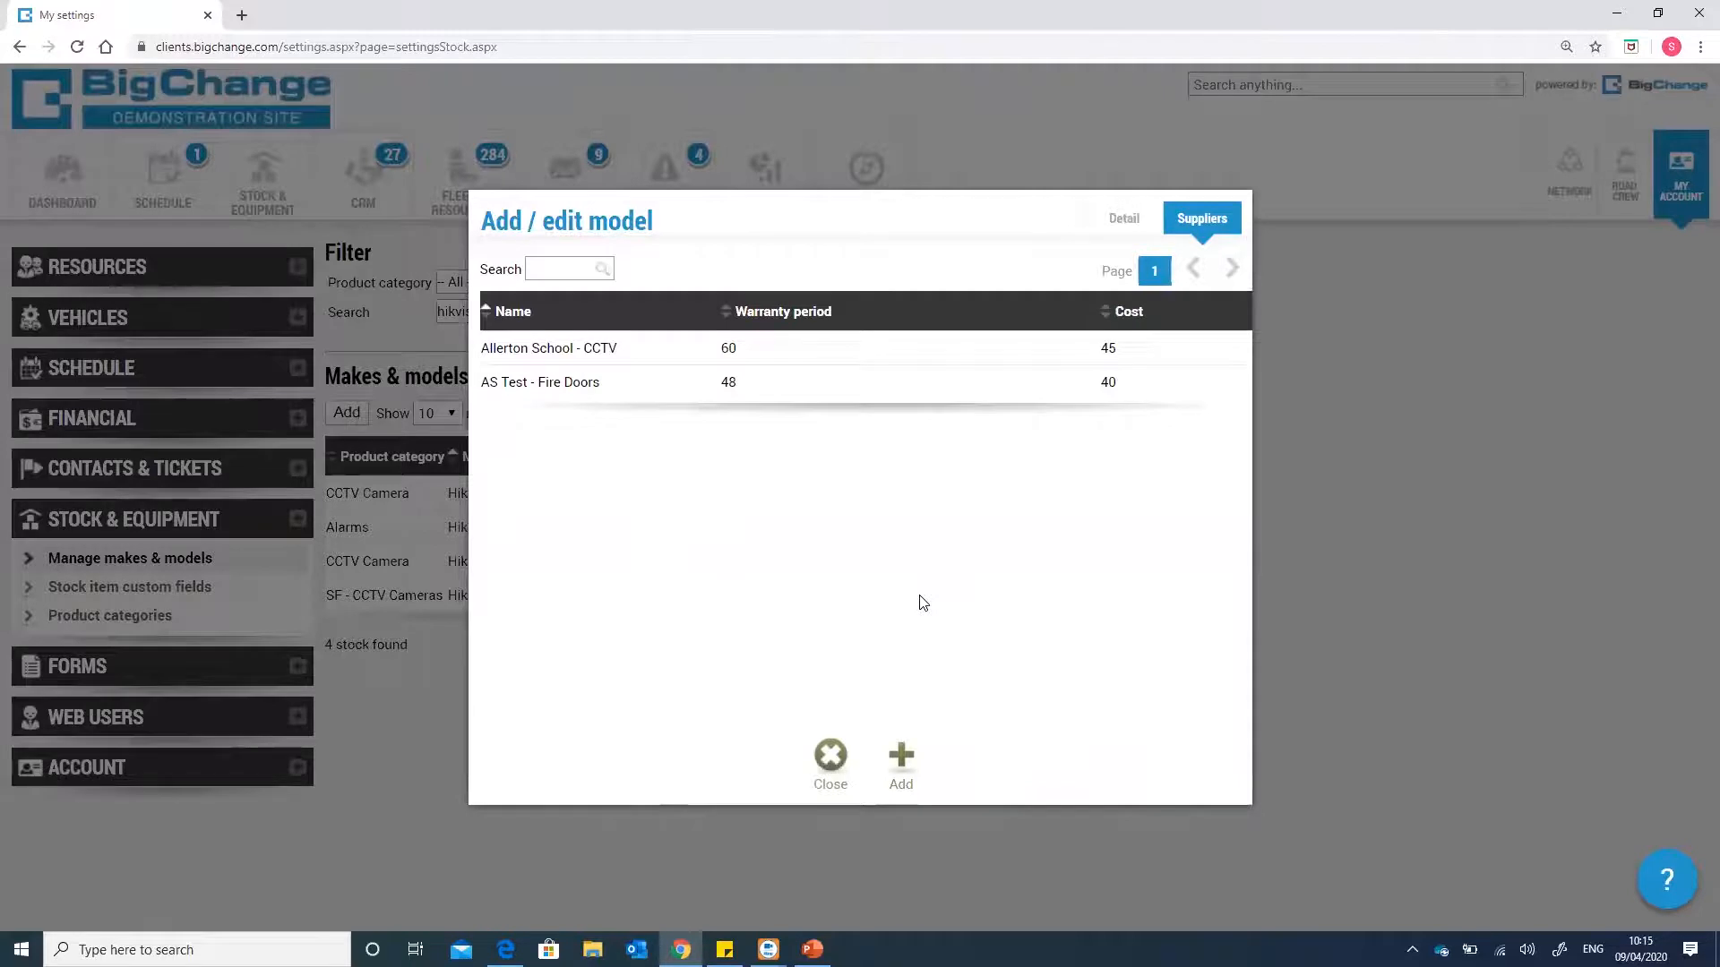
# - Save the Hikvision model from its details and clear the makes and models search filter
pyautogui.click(1121, 222)
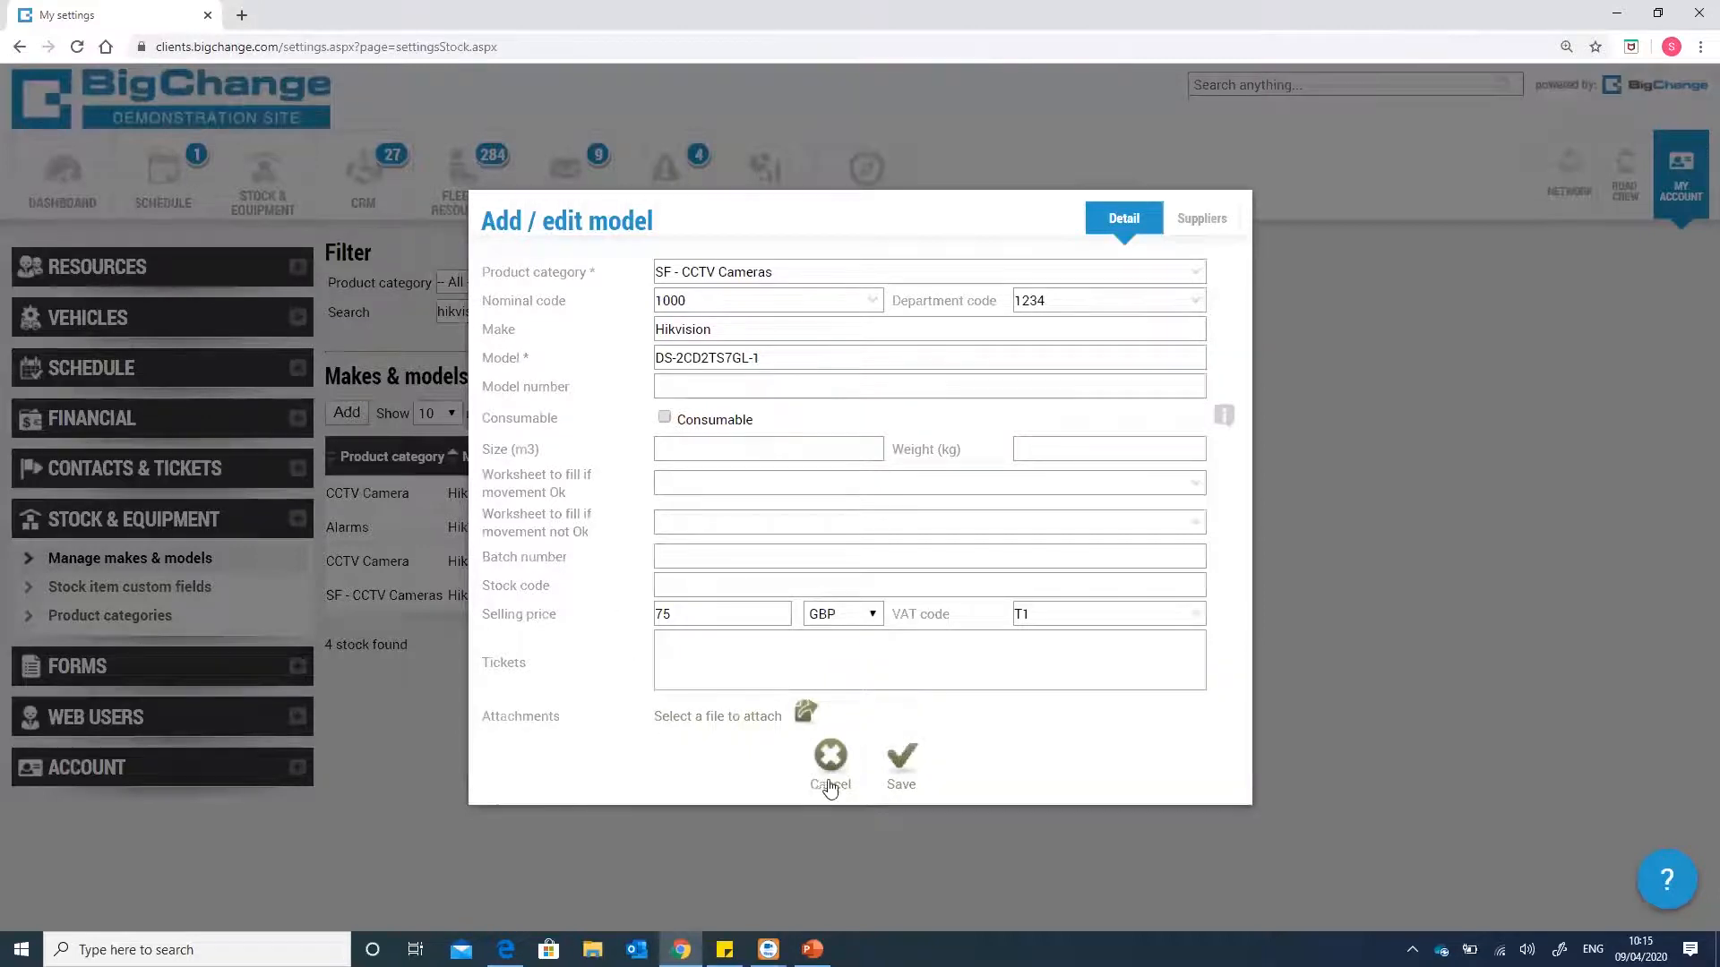
pyautogui.click(902, 761)
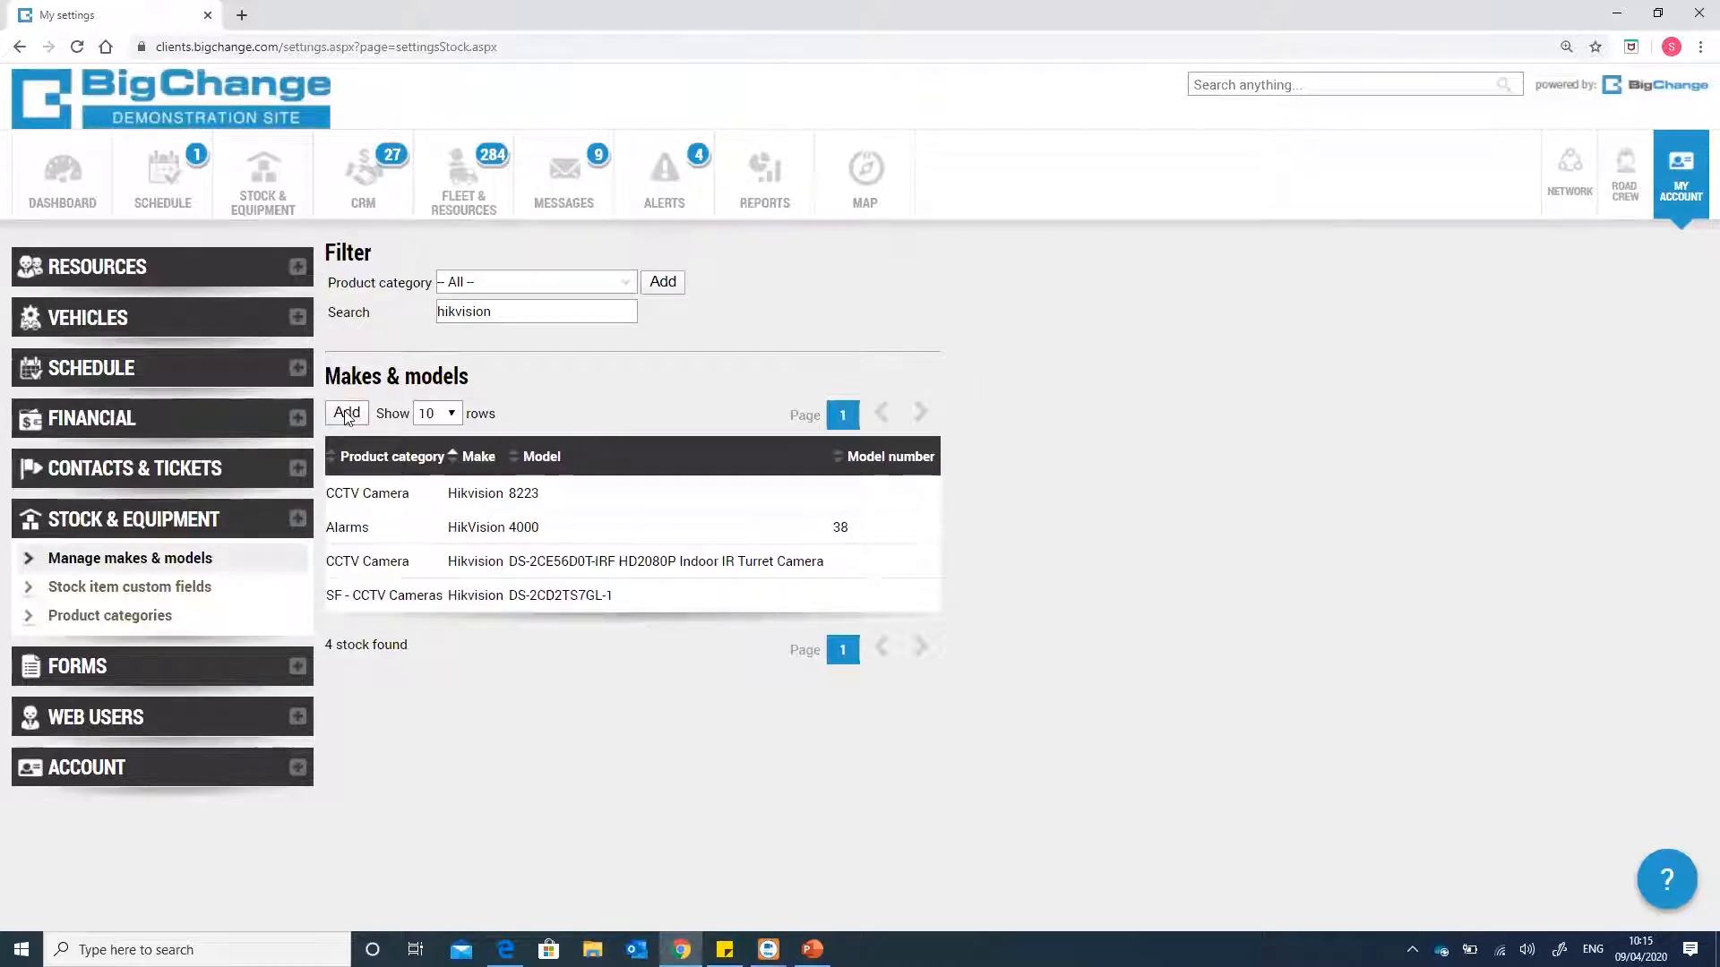
pyautogui.moveTo(523, 313); pyautogui.dragTo(367, 312)
pyautogui.press('BackSpace')
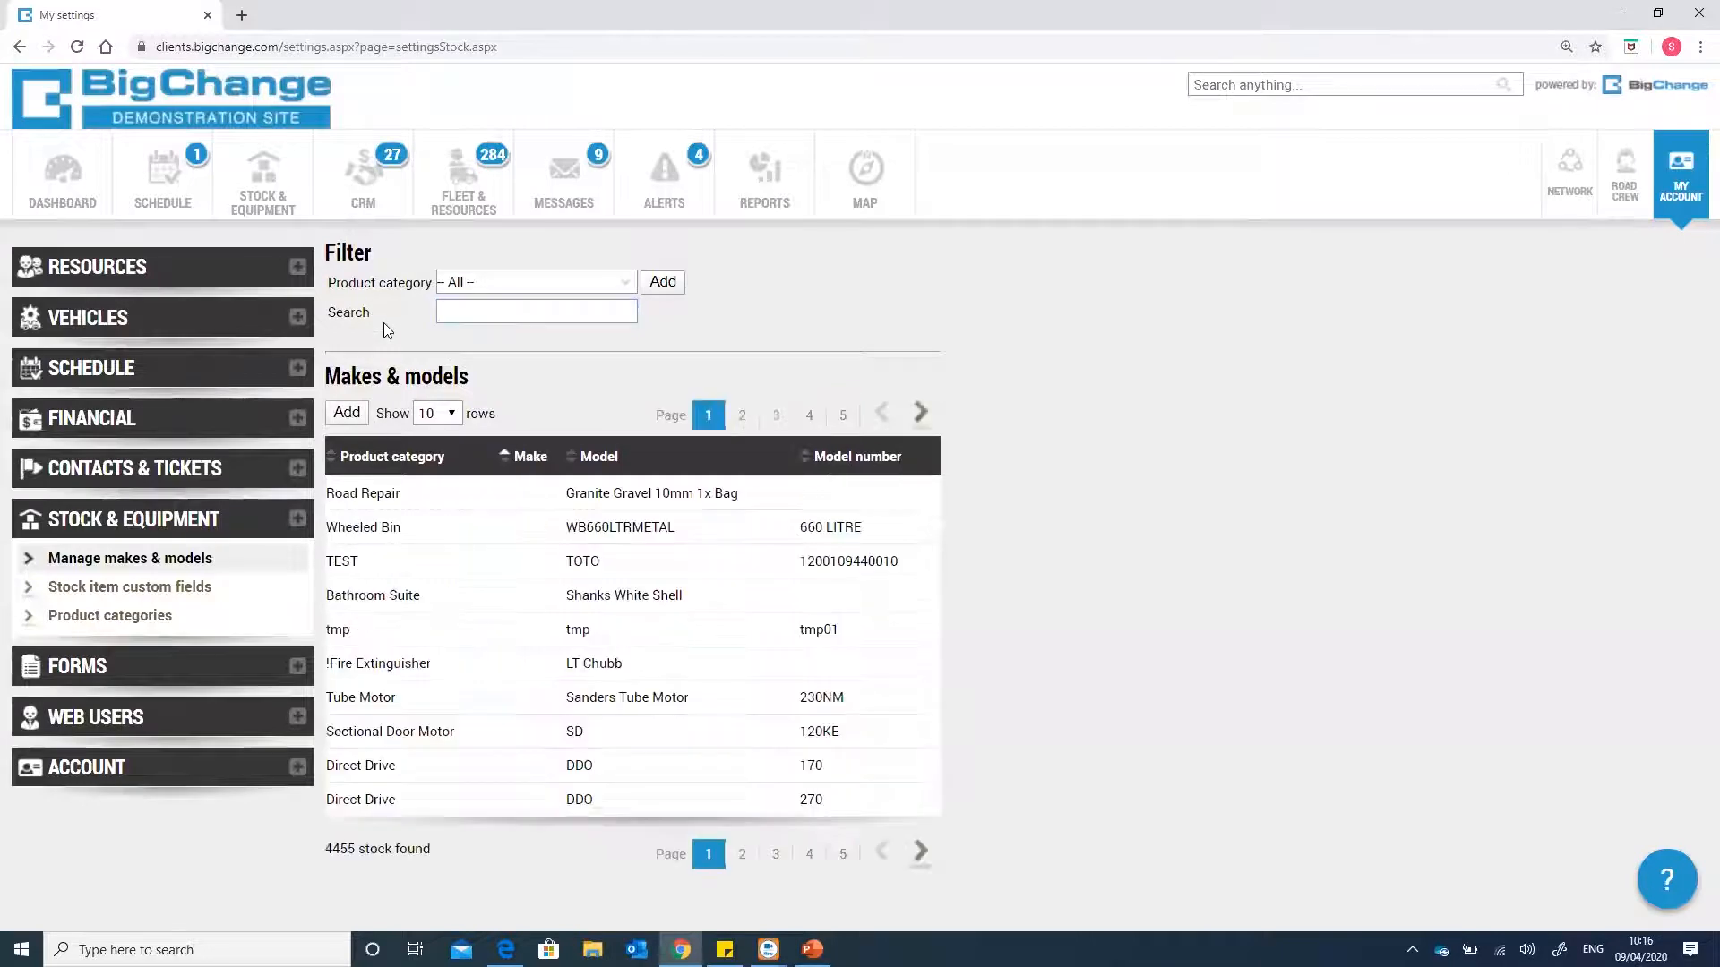
# - Start a new model and assign it to the SF - Screws product category
pyautogui.click(356, 420)
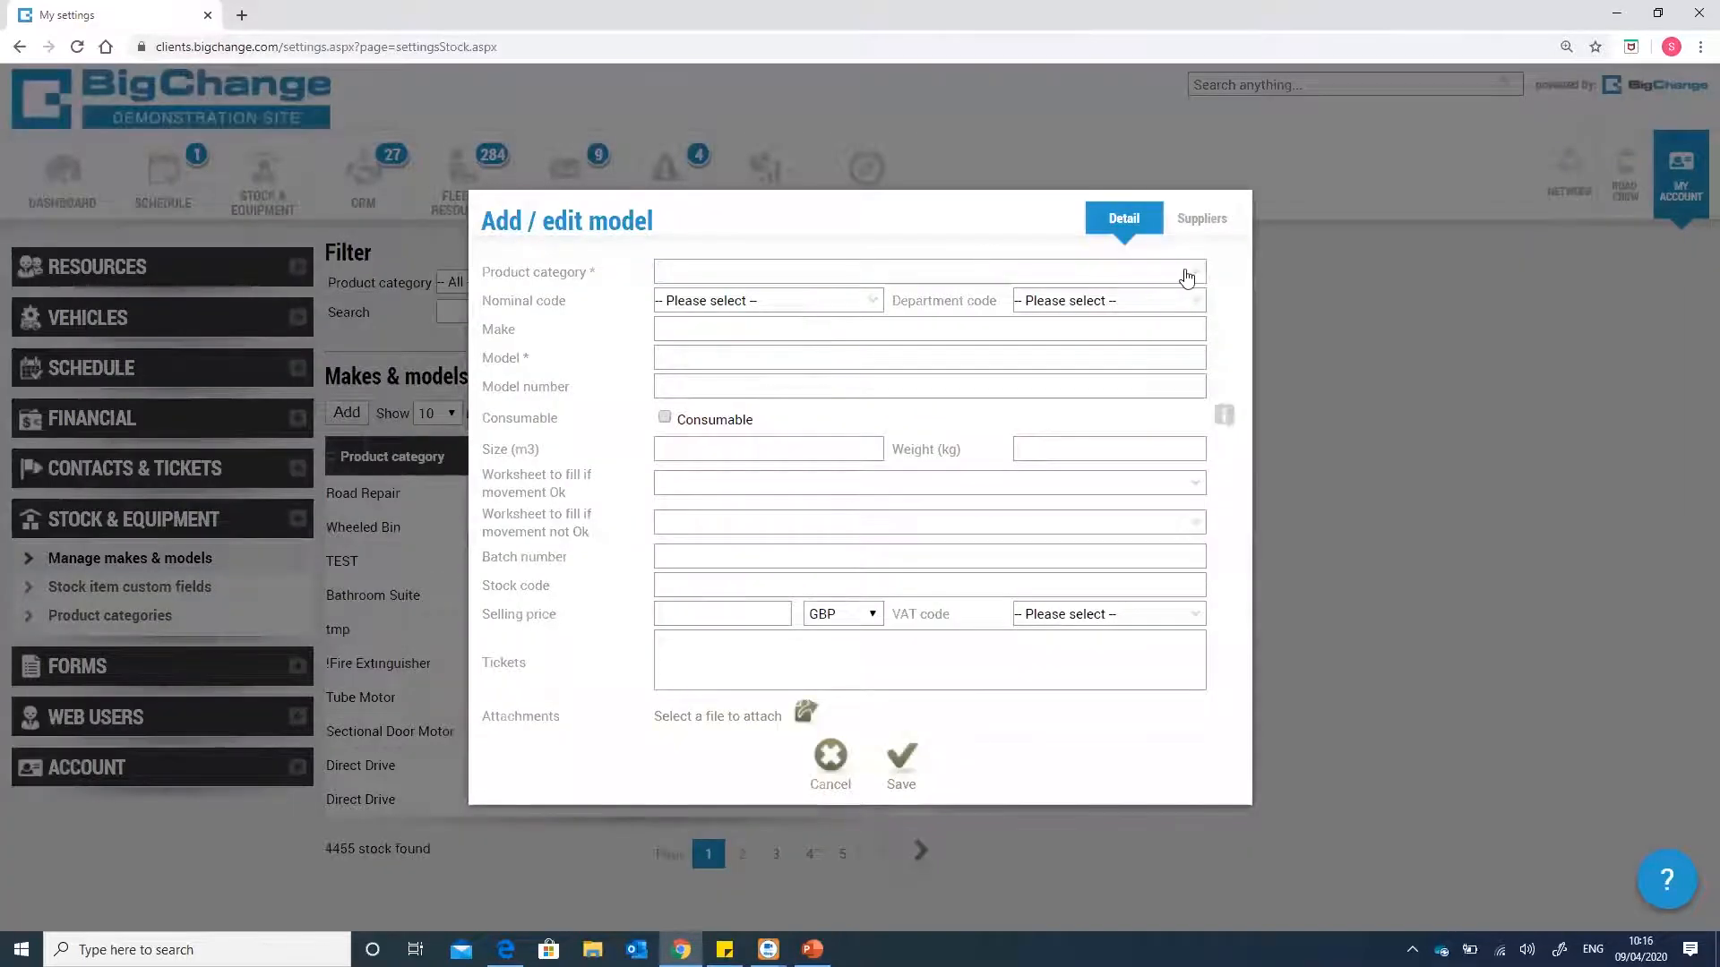
pyautogui.click(1186, 271)
pyautogui.scroll(-5, 1035, 502)
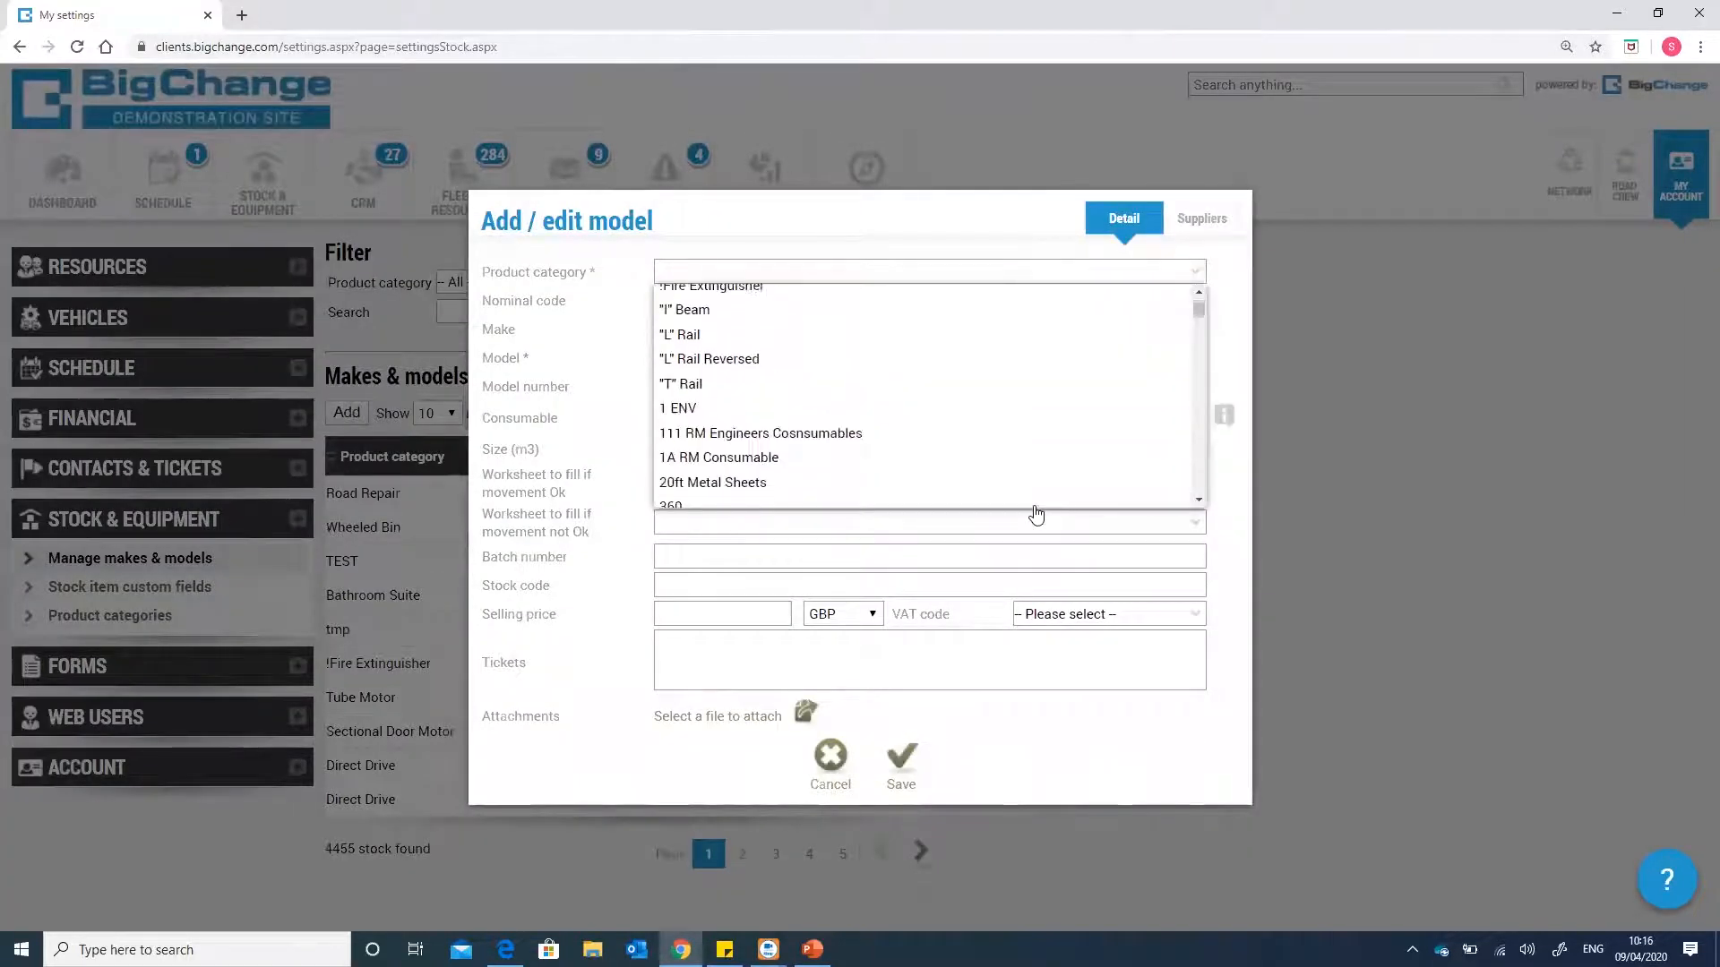
pyautogui.scroll(-20, 1036, 506)
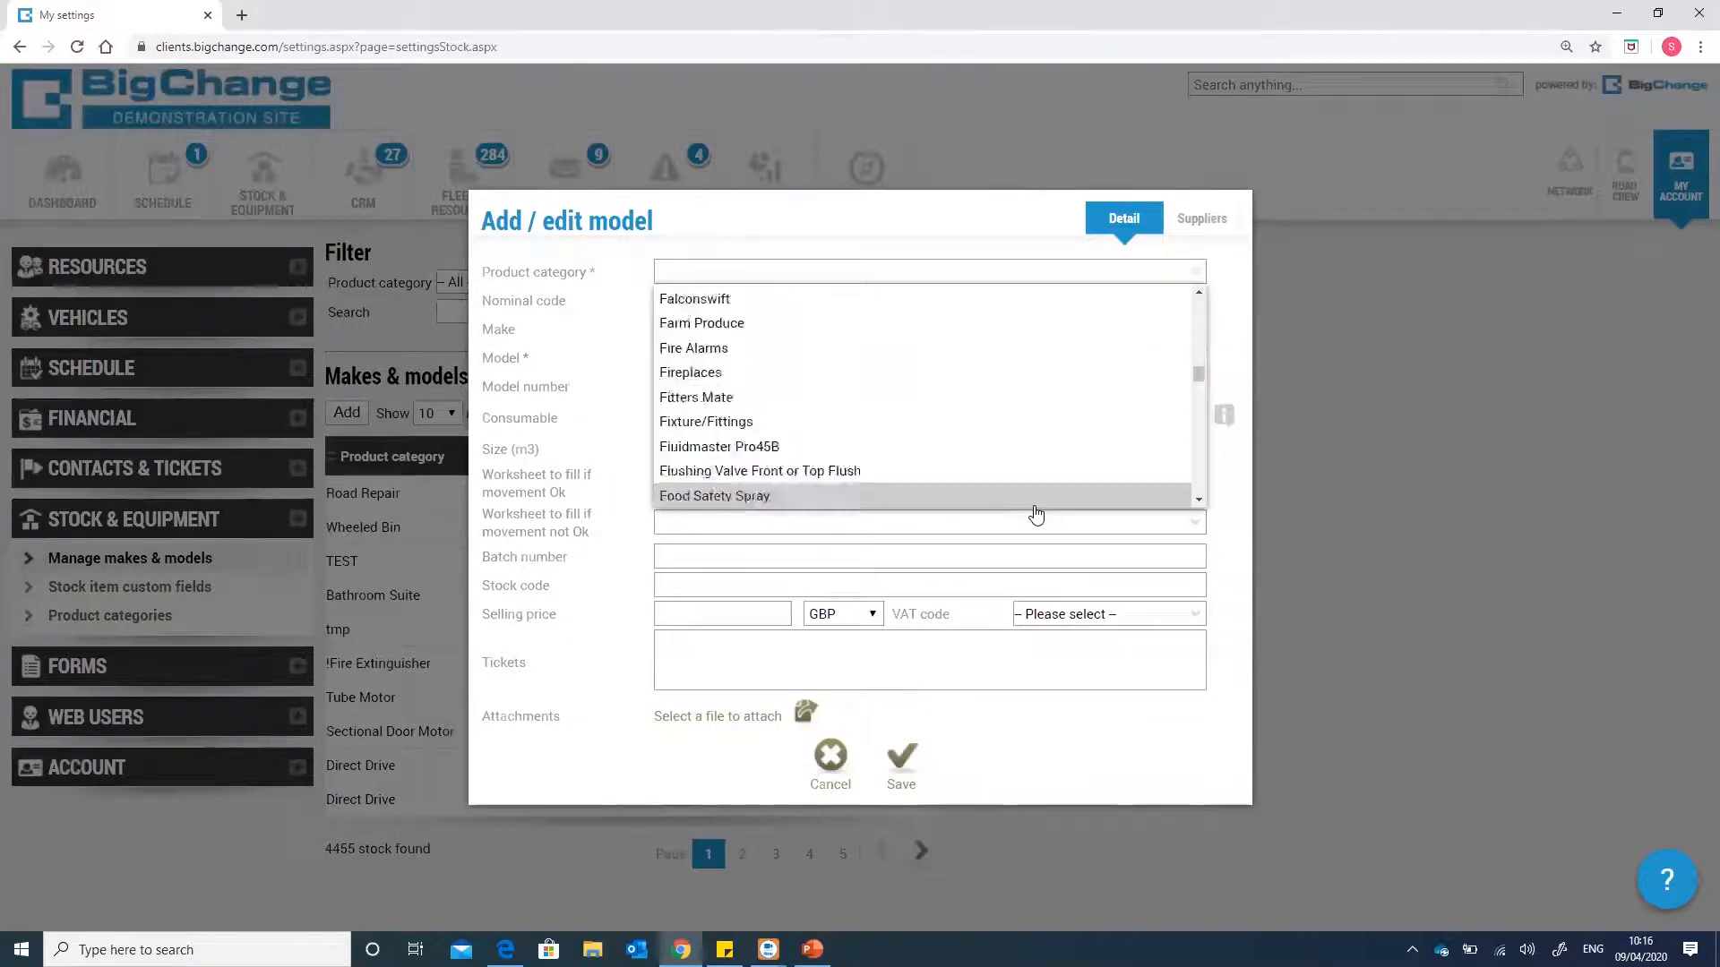
pyautogui.scroll(-20, 1036, 514)
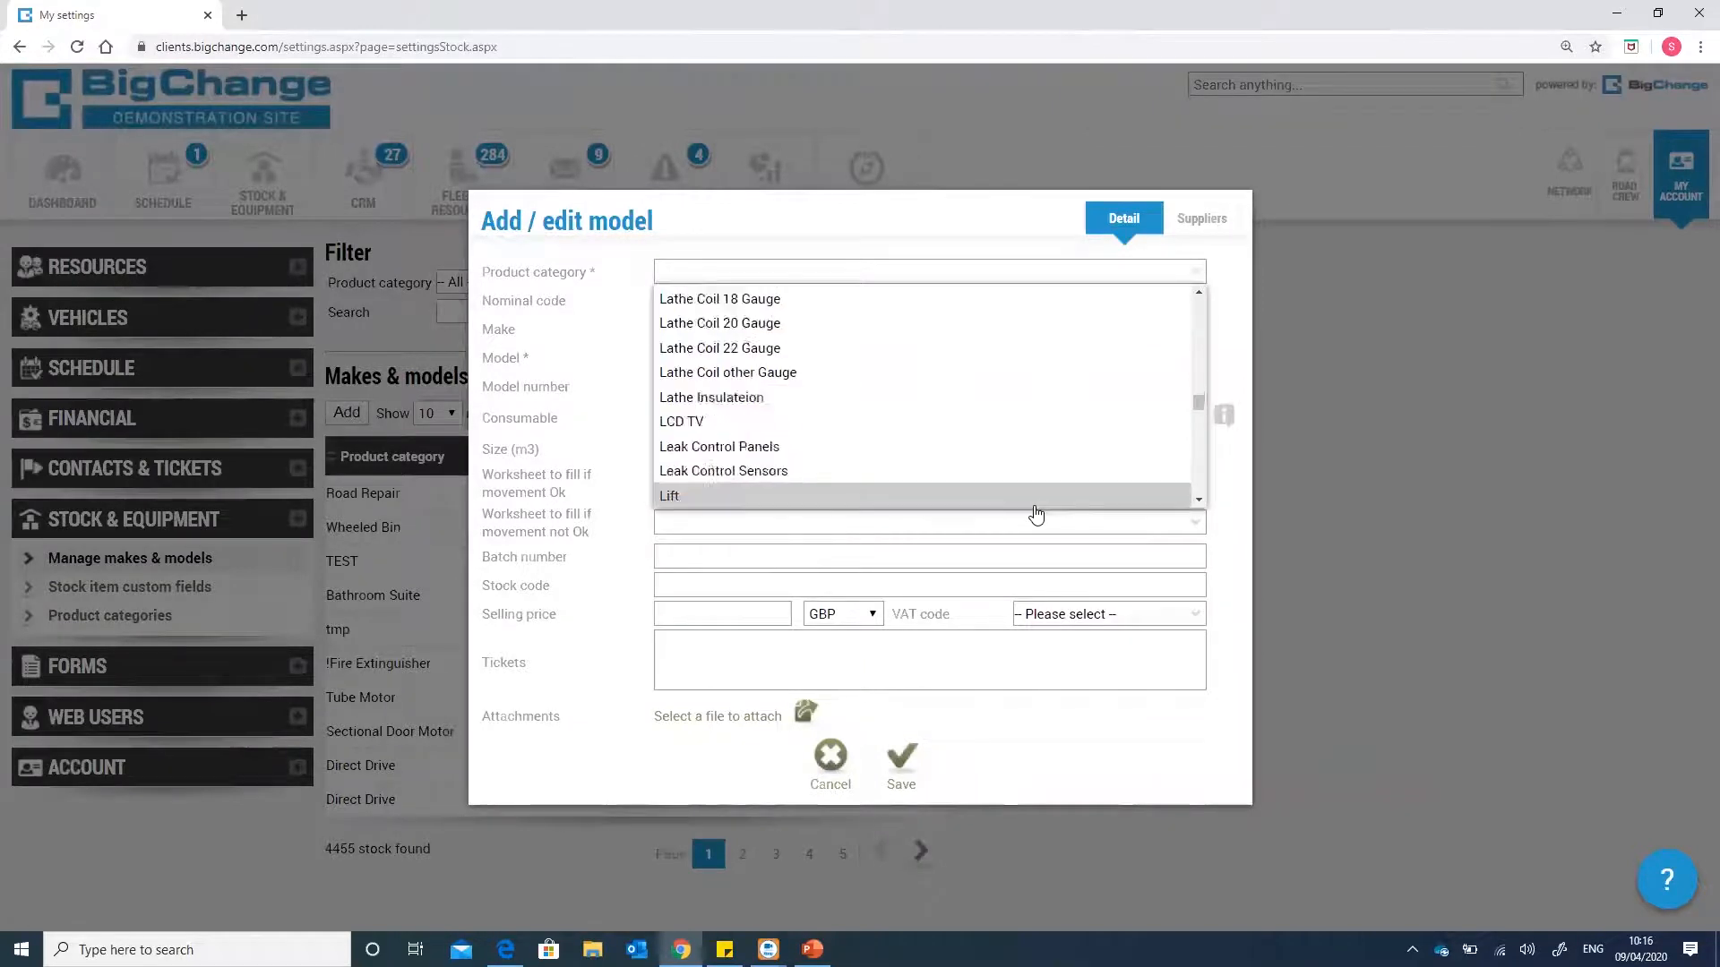
pyautogui.scroll(-20, 1036, 513)
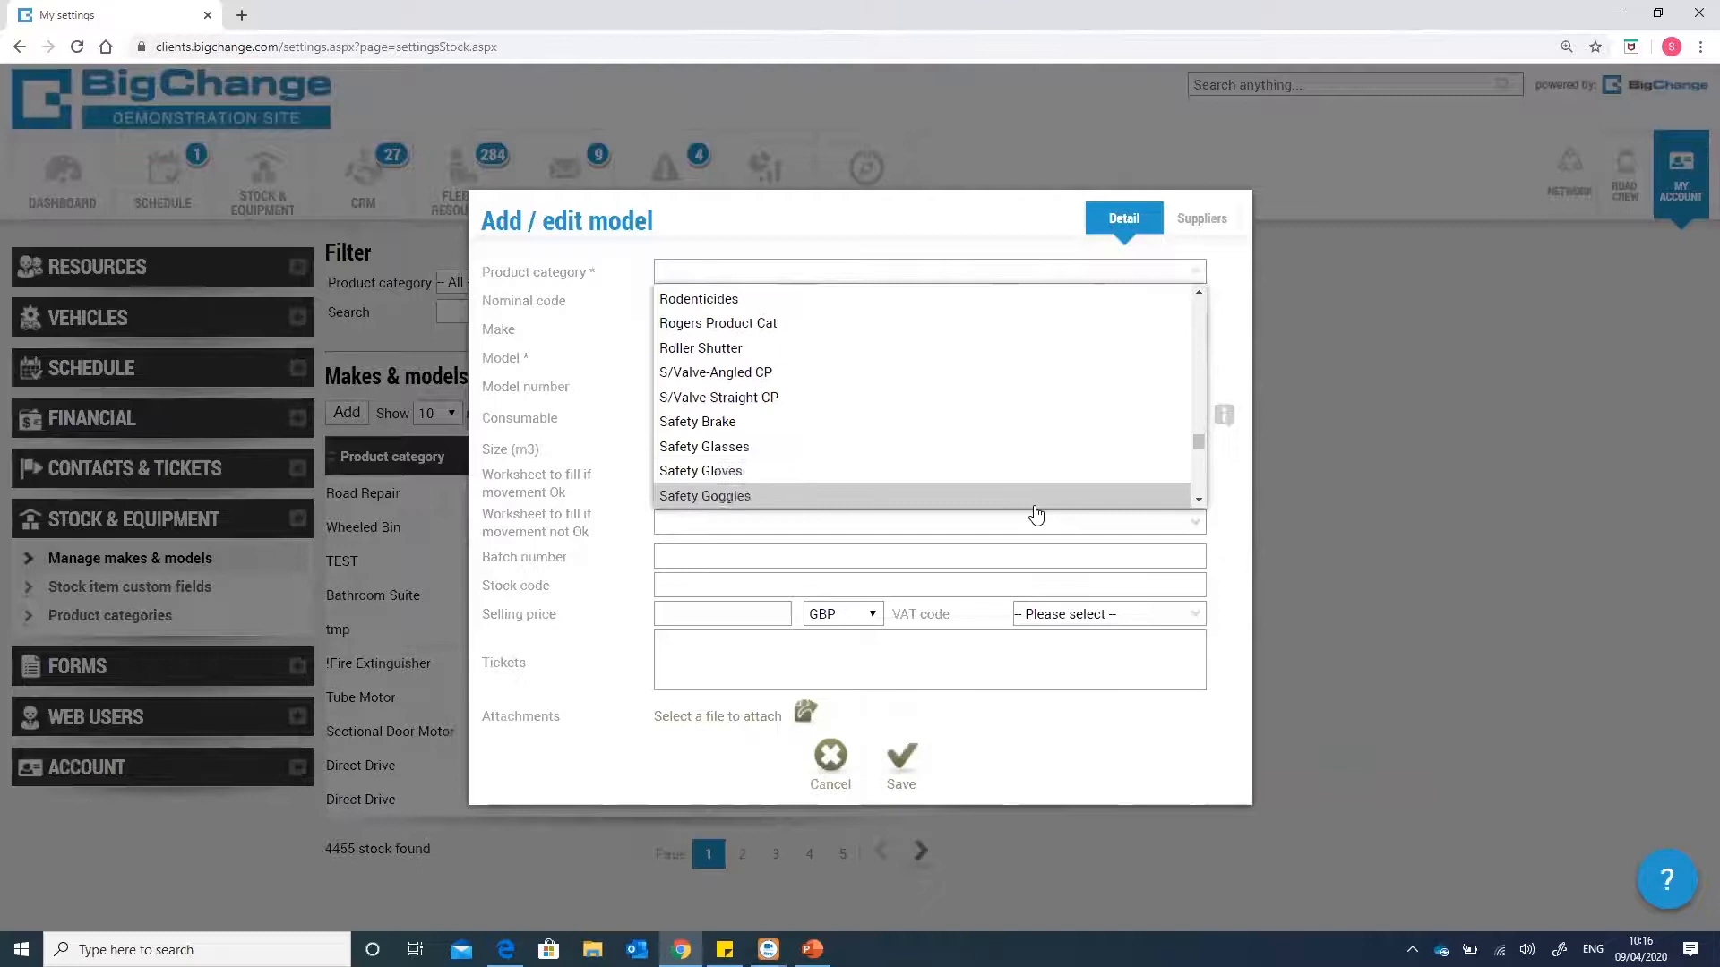
pyautogui.scroll(-10, 1037, 513)
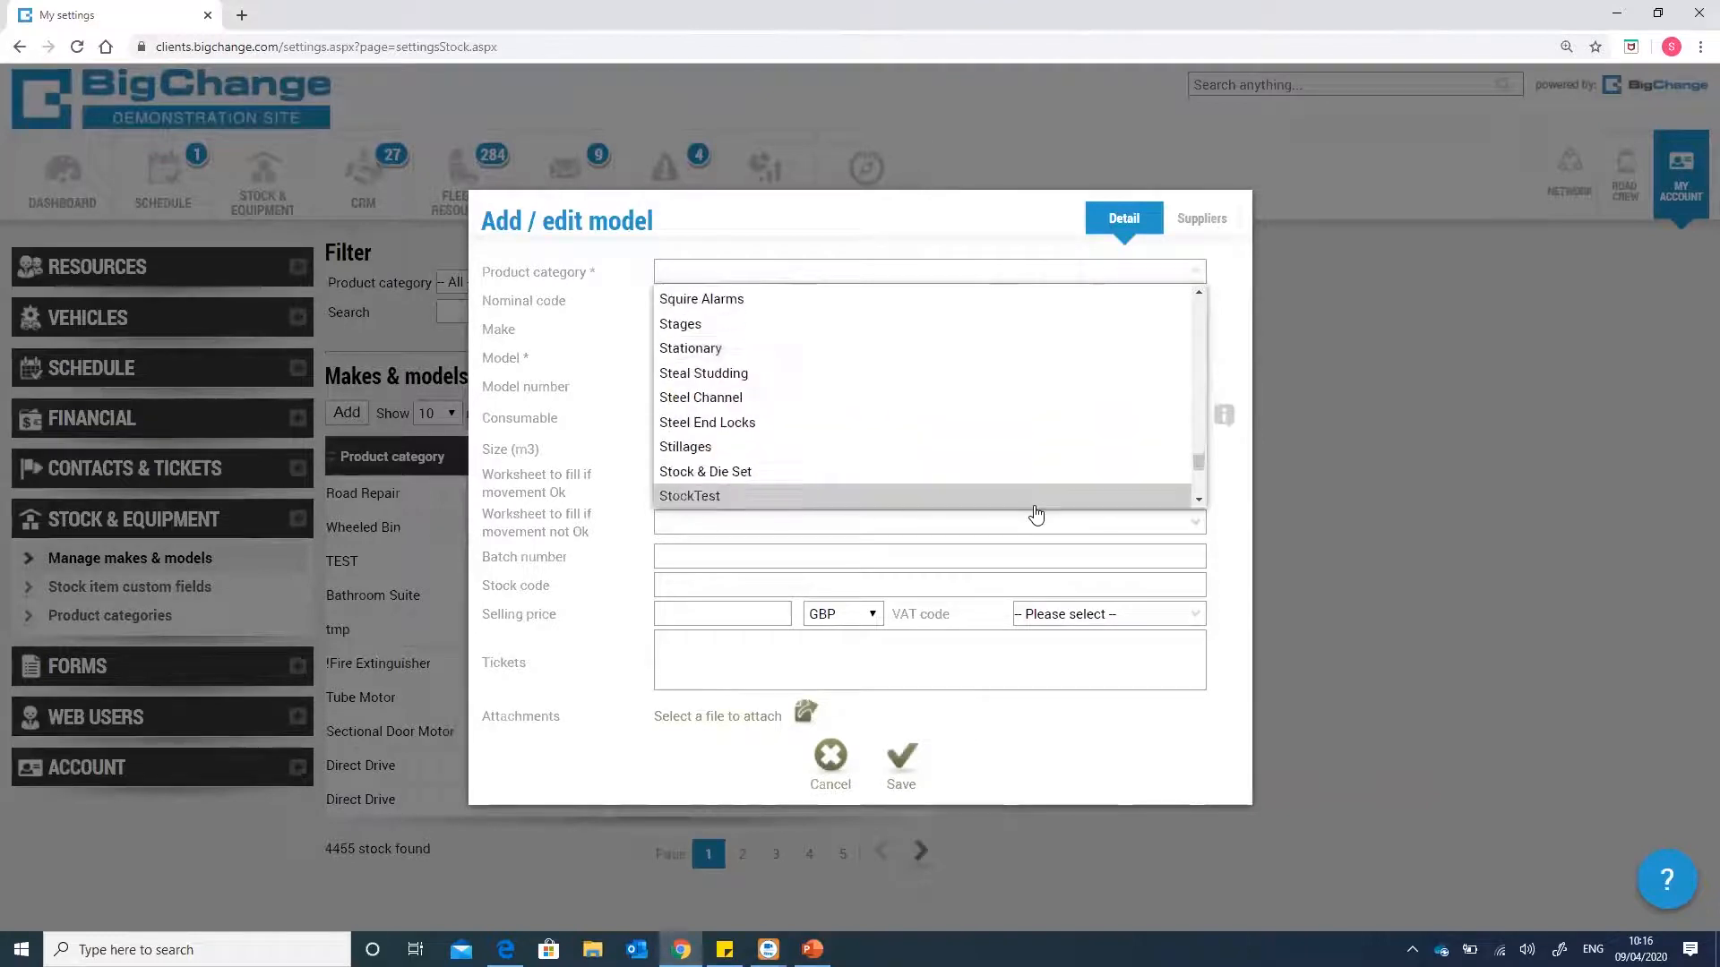
pyautogui.scroll(10, 1037, 514)
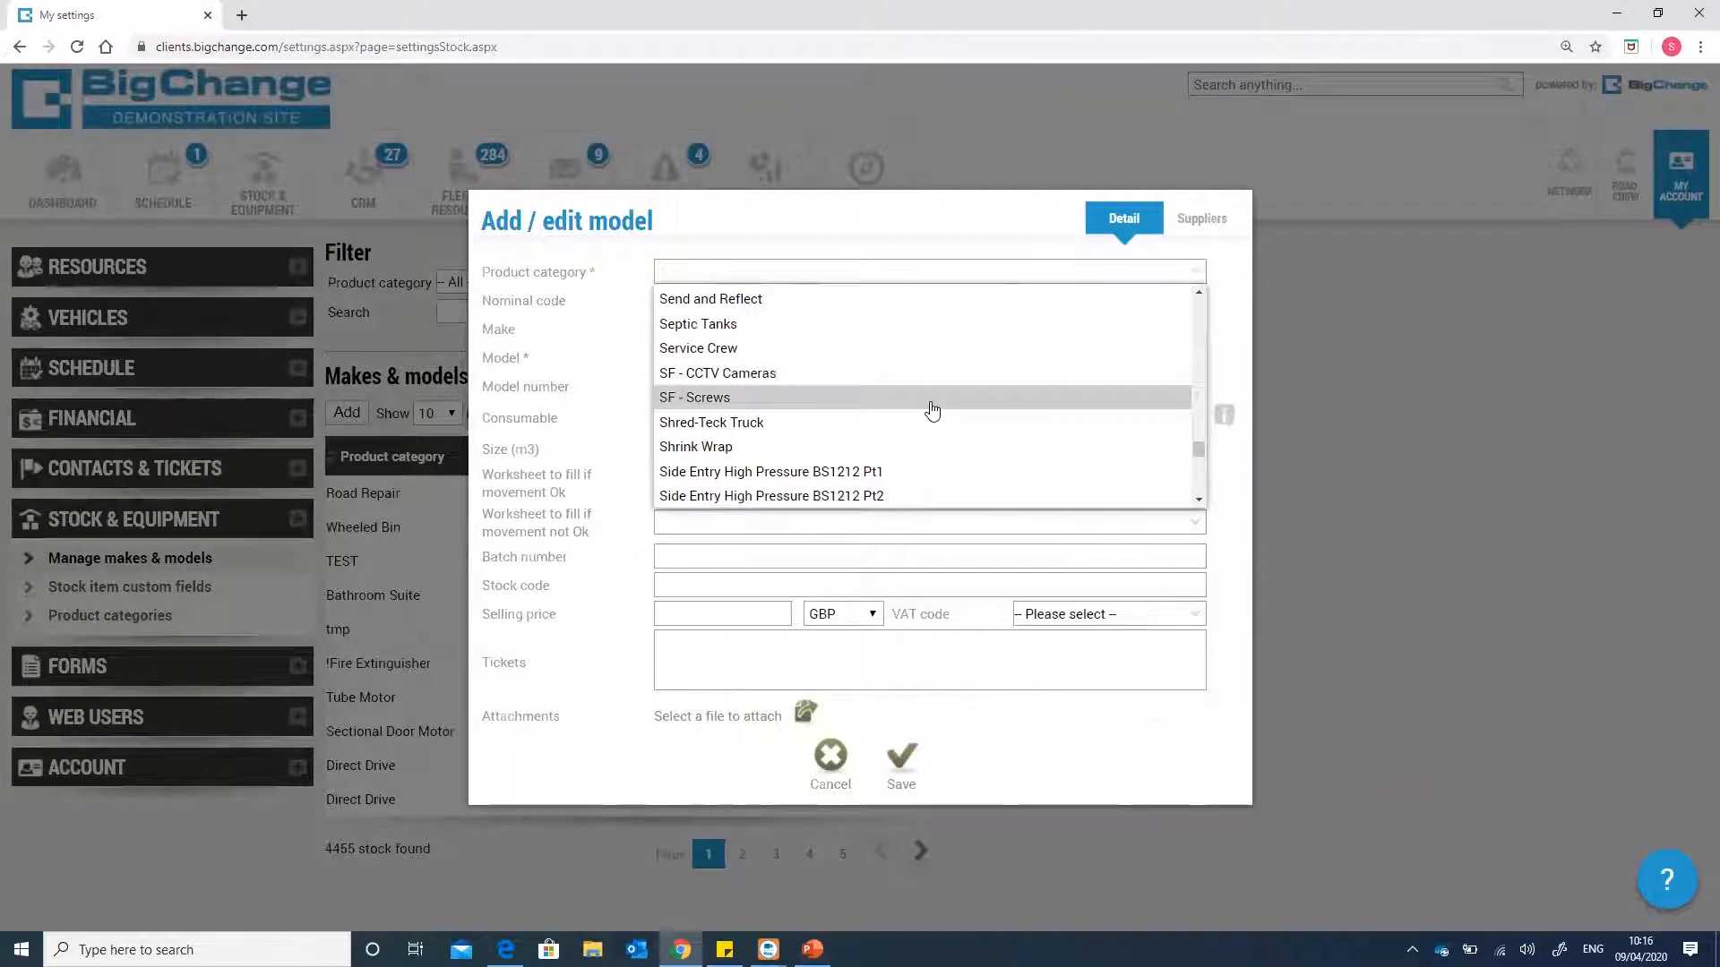
pyautogui.click(932, 410)
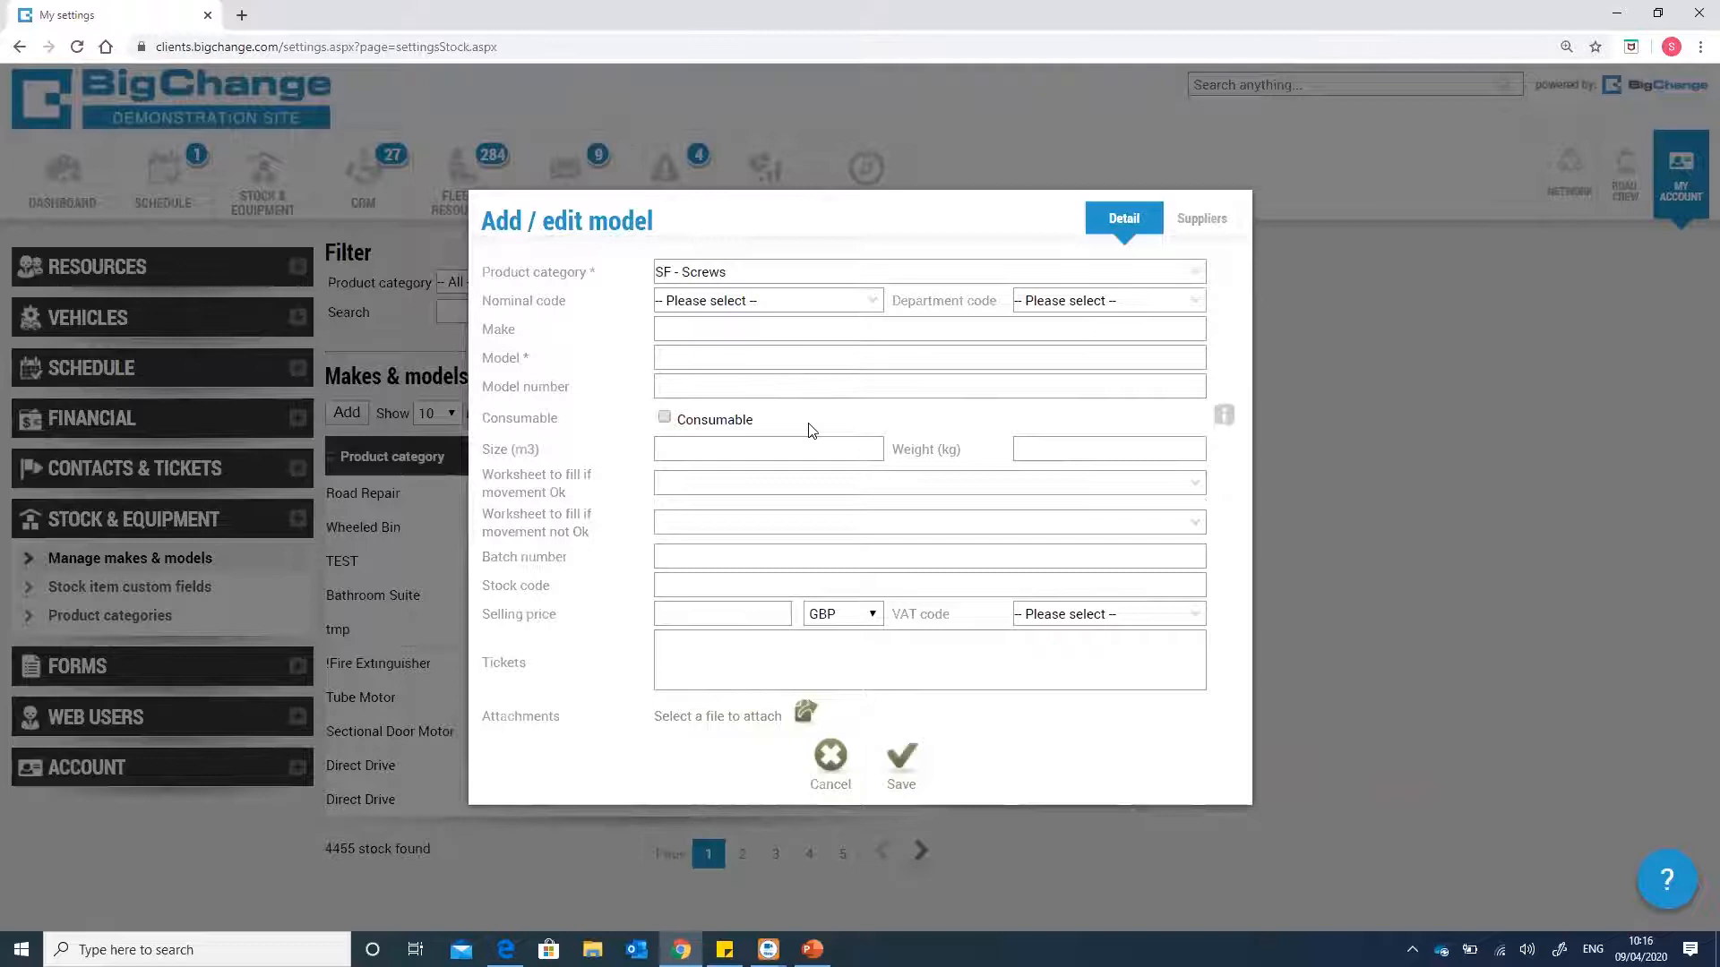
# - Name the model General Screws and mark it as consumable
pyautogui.click(730, 330)
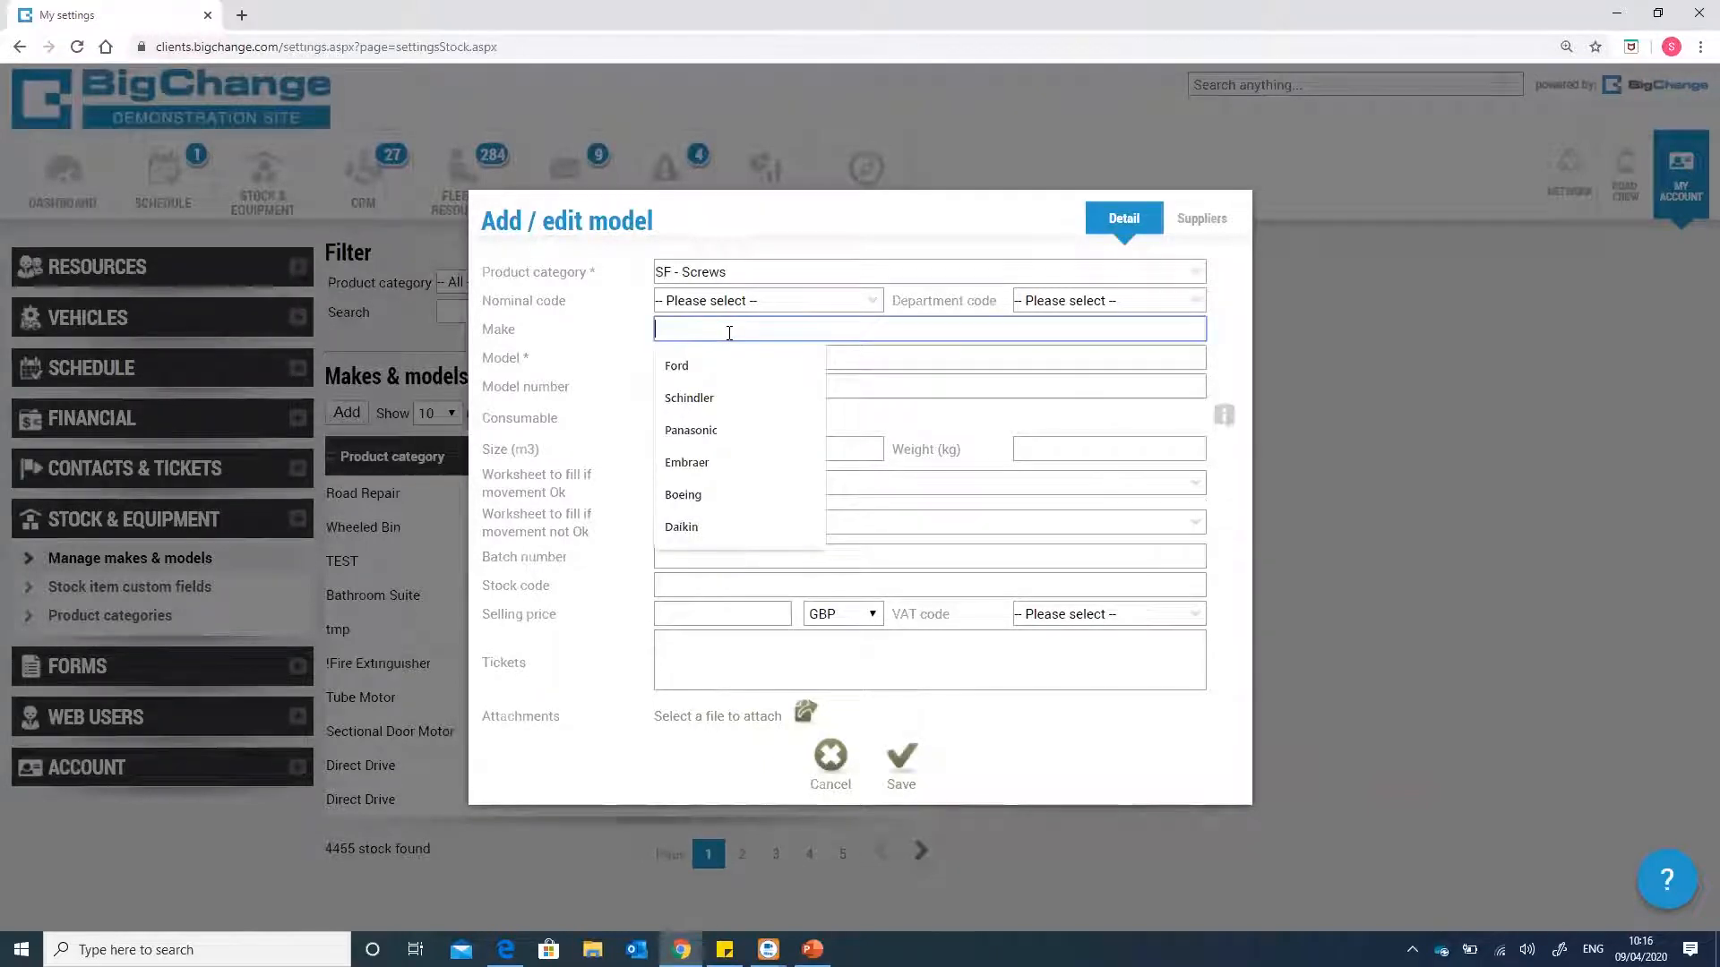
pyautogui.click(938, 359)
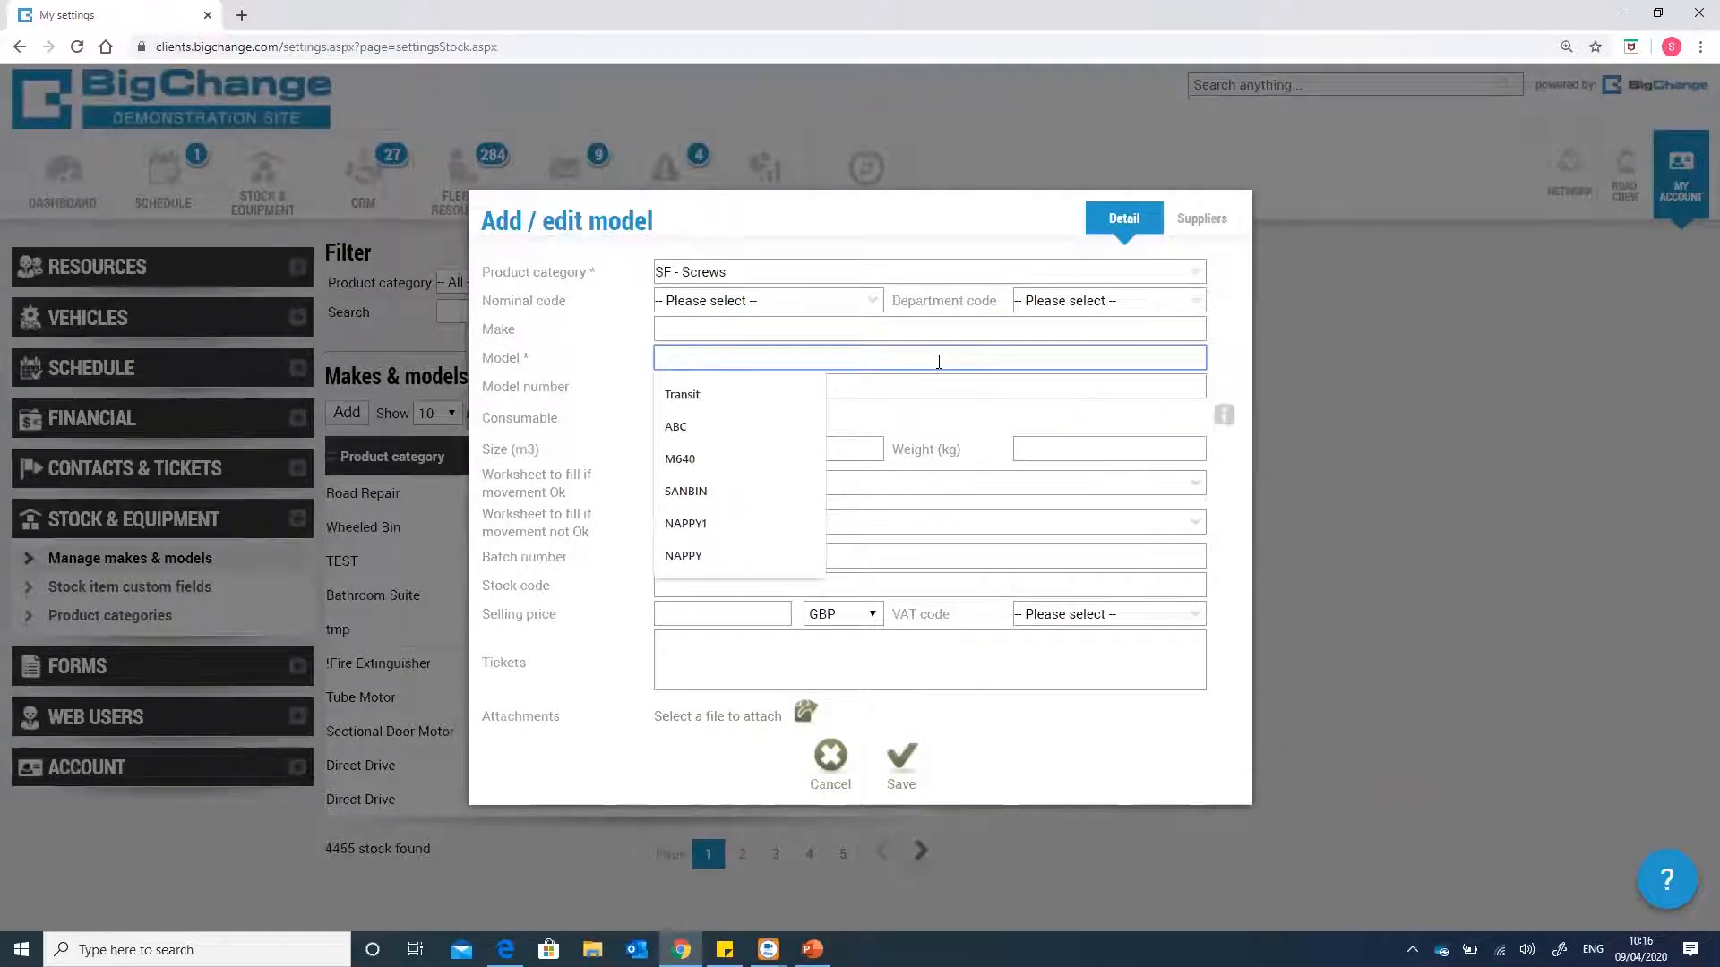
pyautogui.write('Gerneral ')
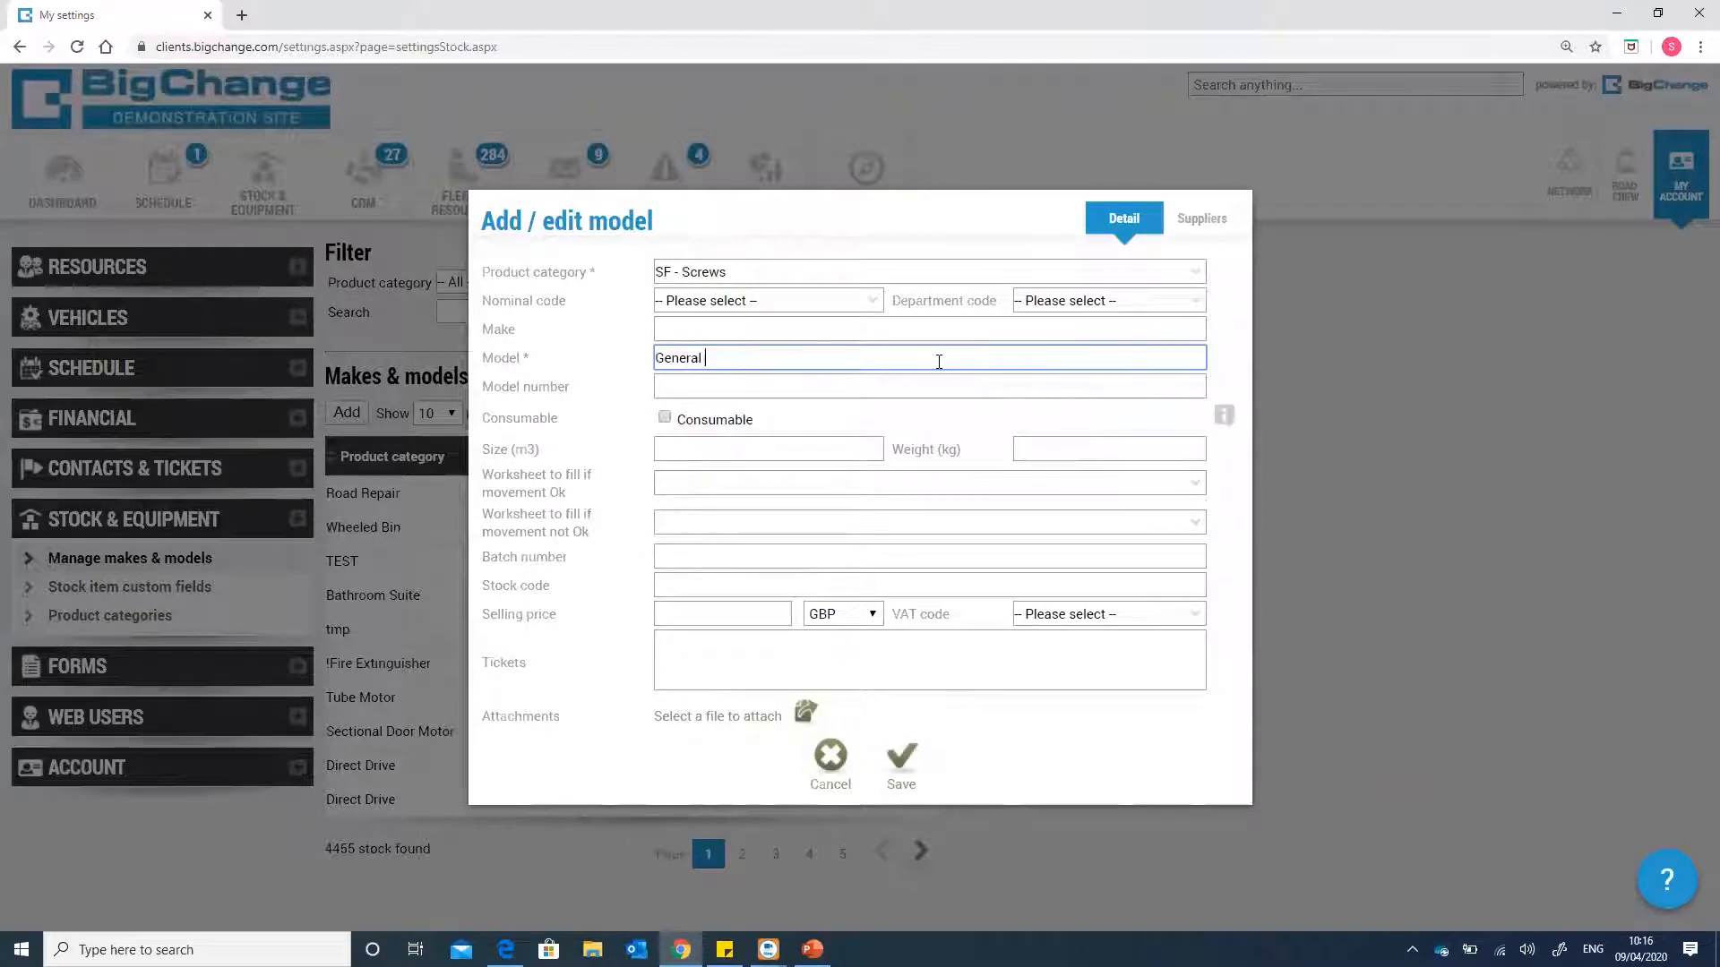
pyautogui.write('Screws')
pyautogui.click(665, 419)
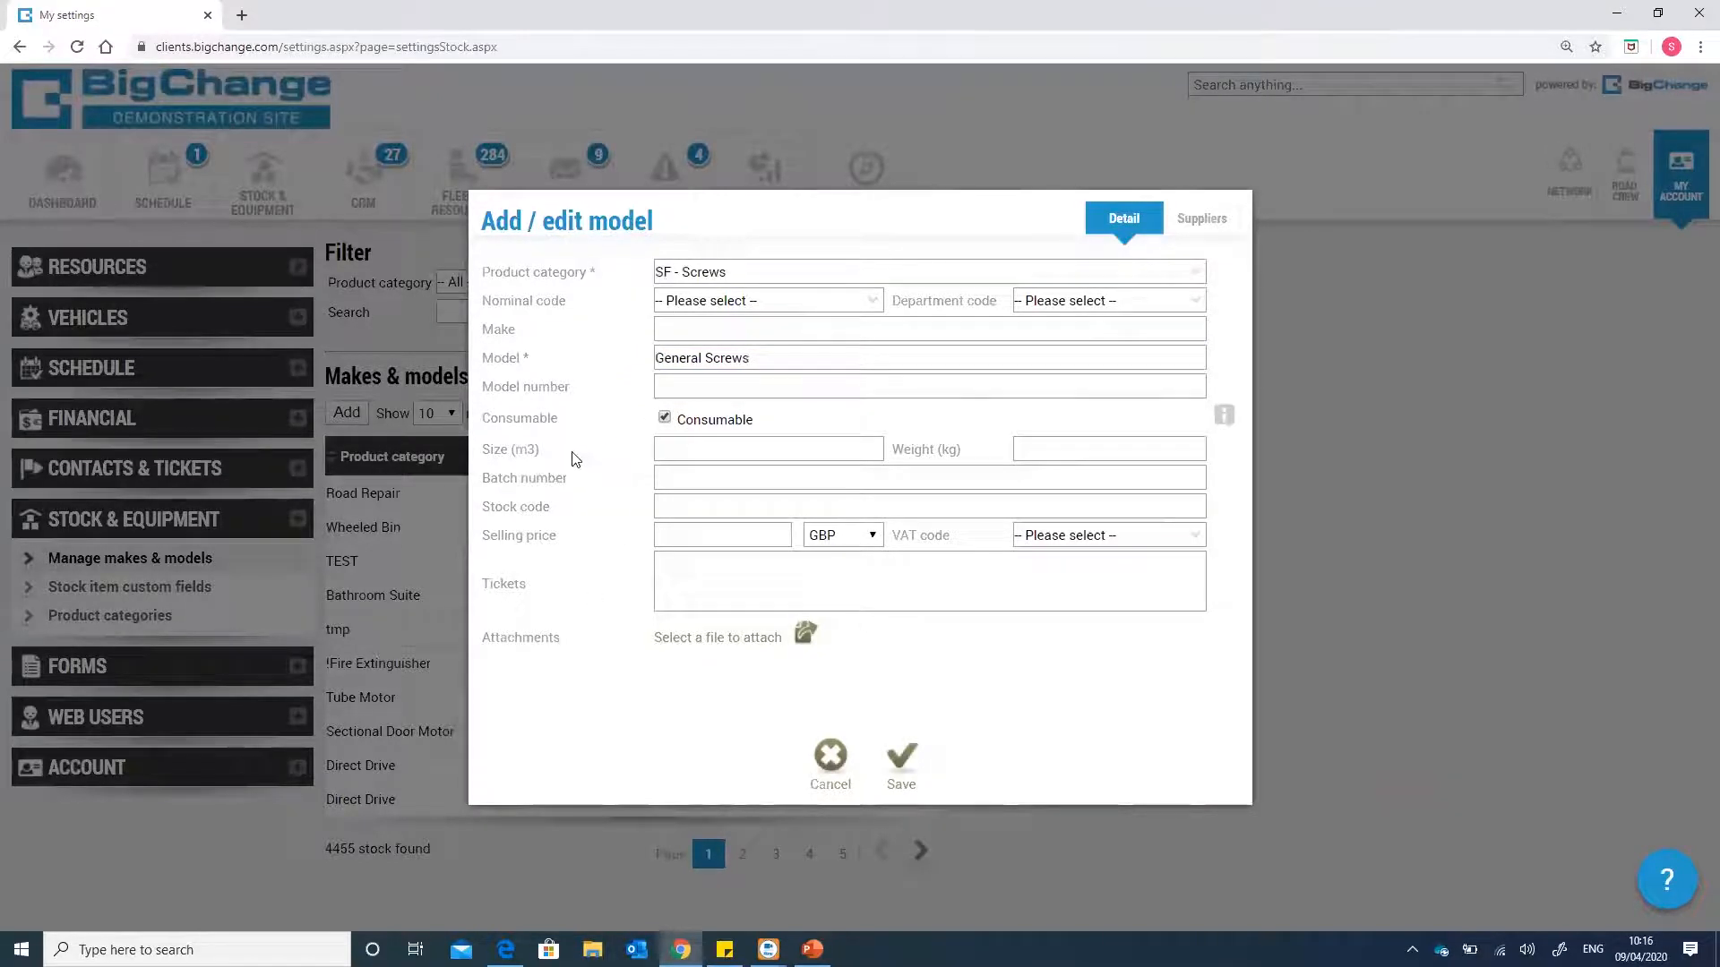
# - Set the screws model's nominal code to 1000 and its department code to 21
pyautogui.click(874, 303)
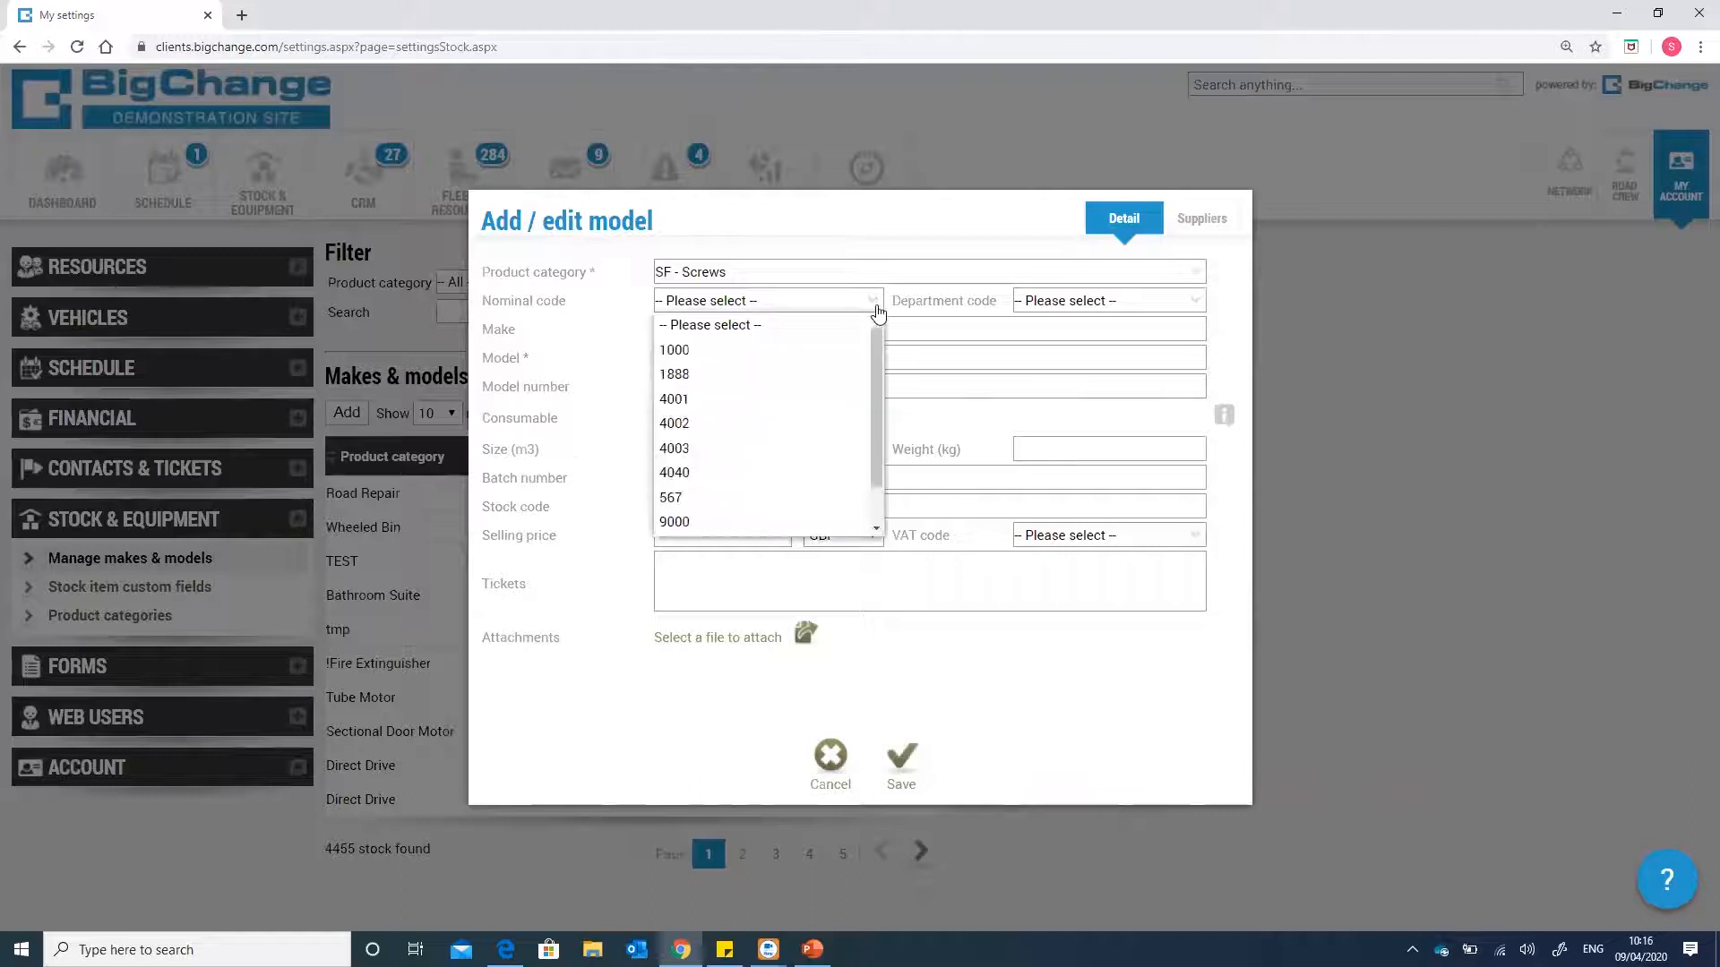
pyautogui.click(813, 353)
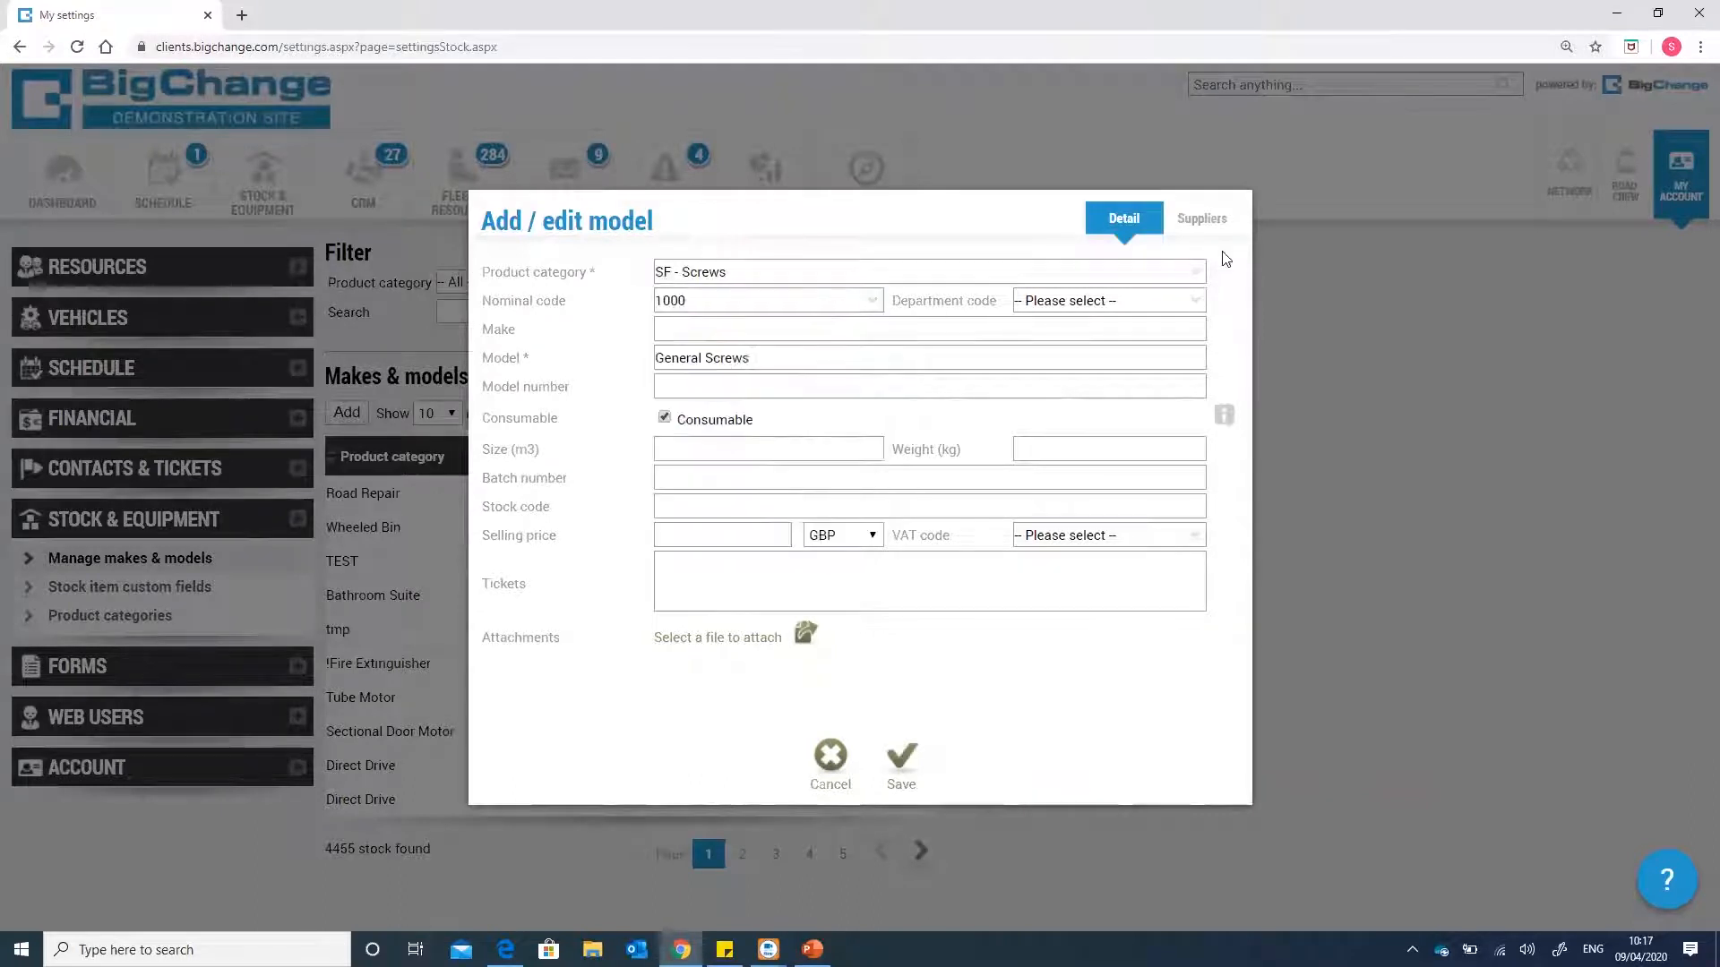
pyautogui.click(1195, 300)
pyautogui.click(1109, 398)
# - Set the selling price to 2 GBP with VAT code T1 and save the General Screws model
pyautogui.click(731, 543)
pyautogui.write('2')
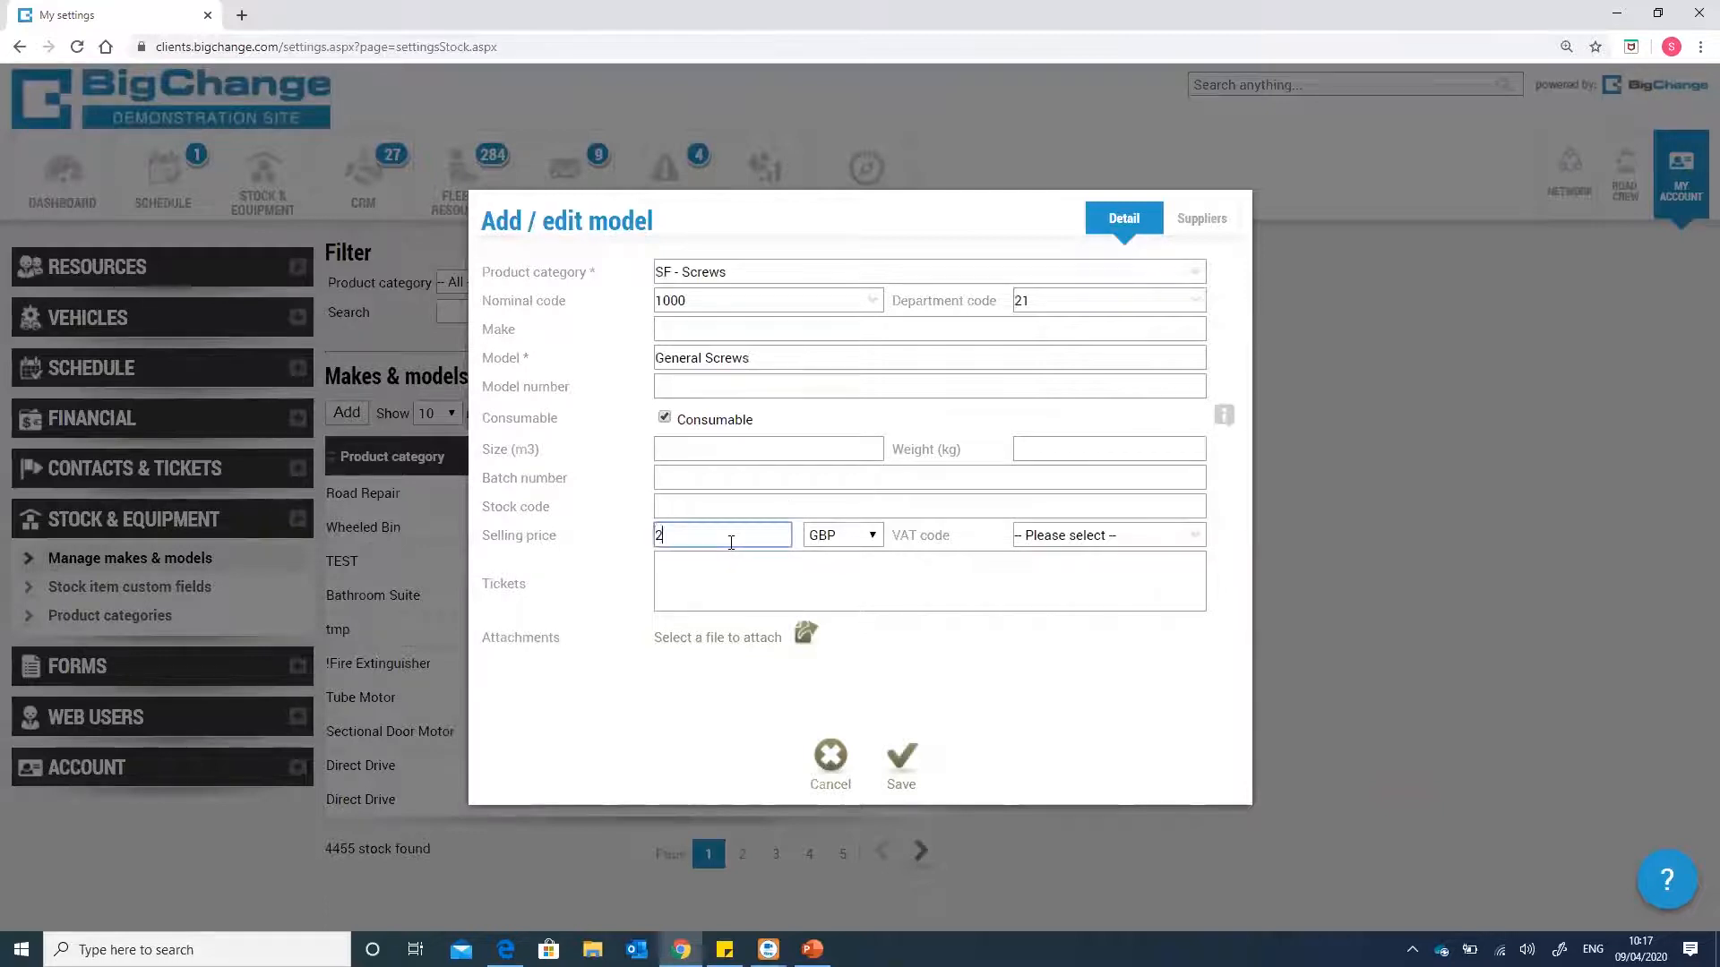
pyautogui.click(1157, 543)
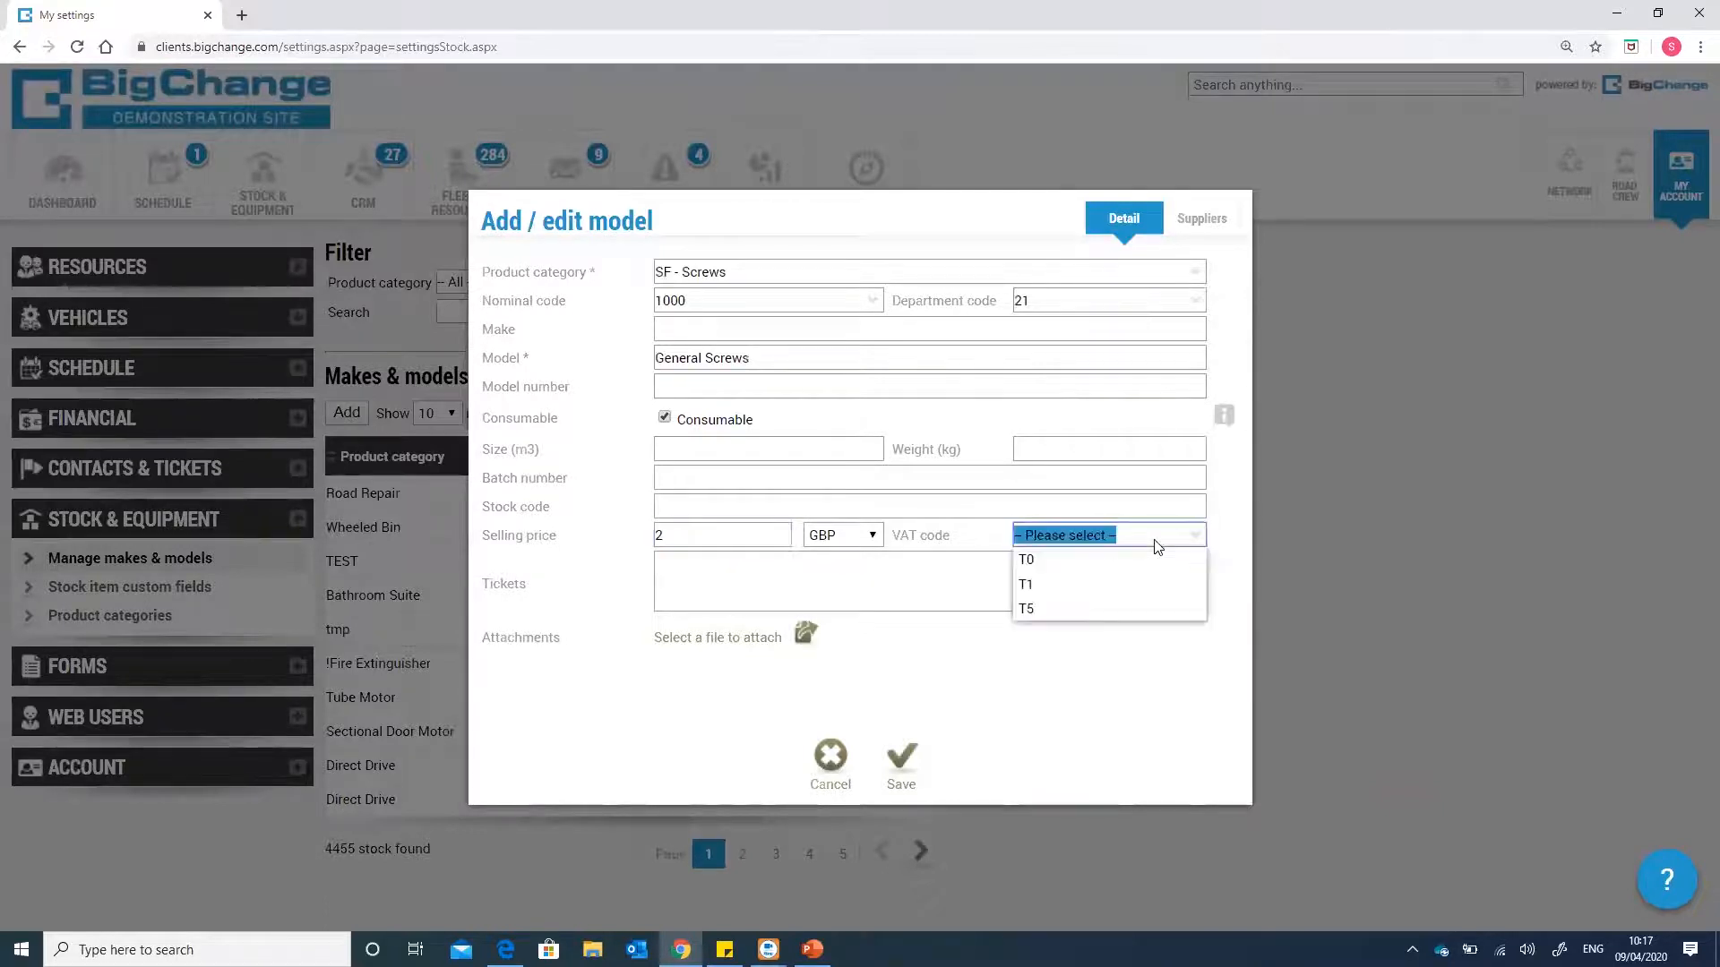
pyautogui.click(1070, 579)
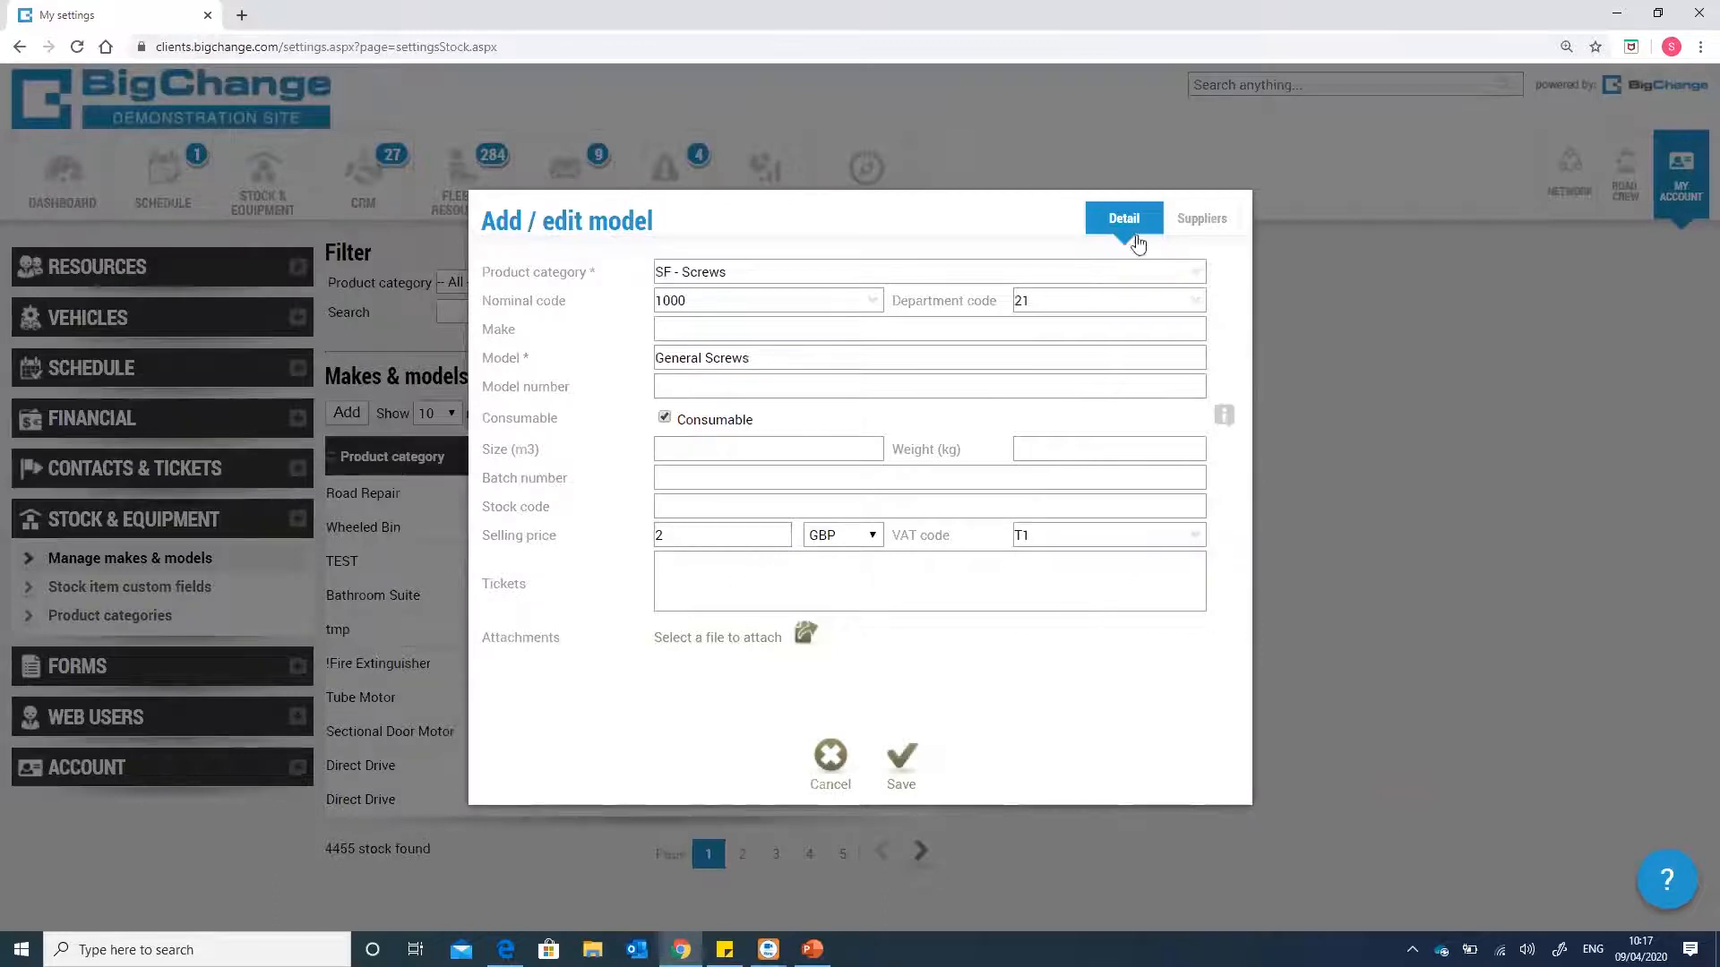
pyautogui.rightClick(906, 752)
pyautogui.click(901, 757)
# - Search the makes and models for "general screws" and open the model in the SF - Screws category
pyautogui.click(452, 312)
pyautogui.write('ge')
pyautogui.write('ral screws')
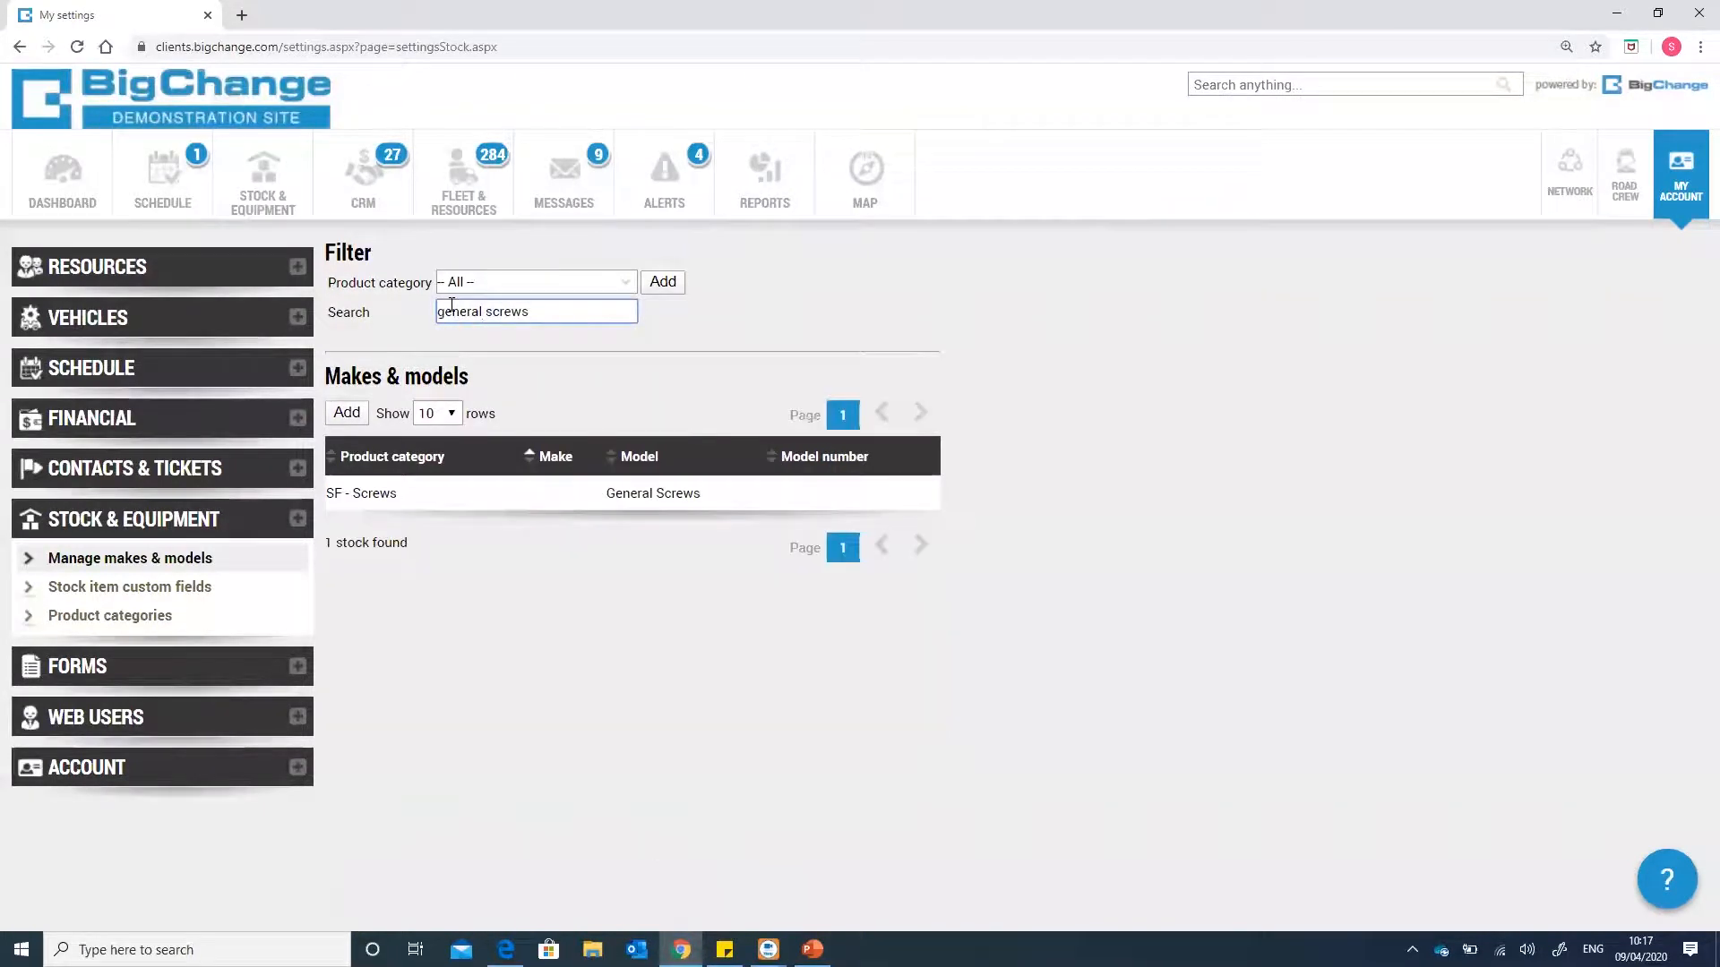
pyautogui.click(487, 492)
pyautogui.click(421, 418)
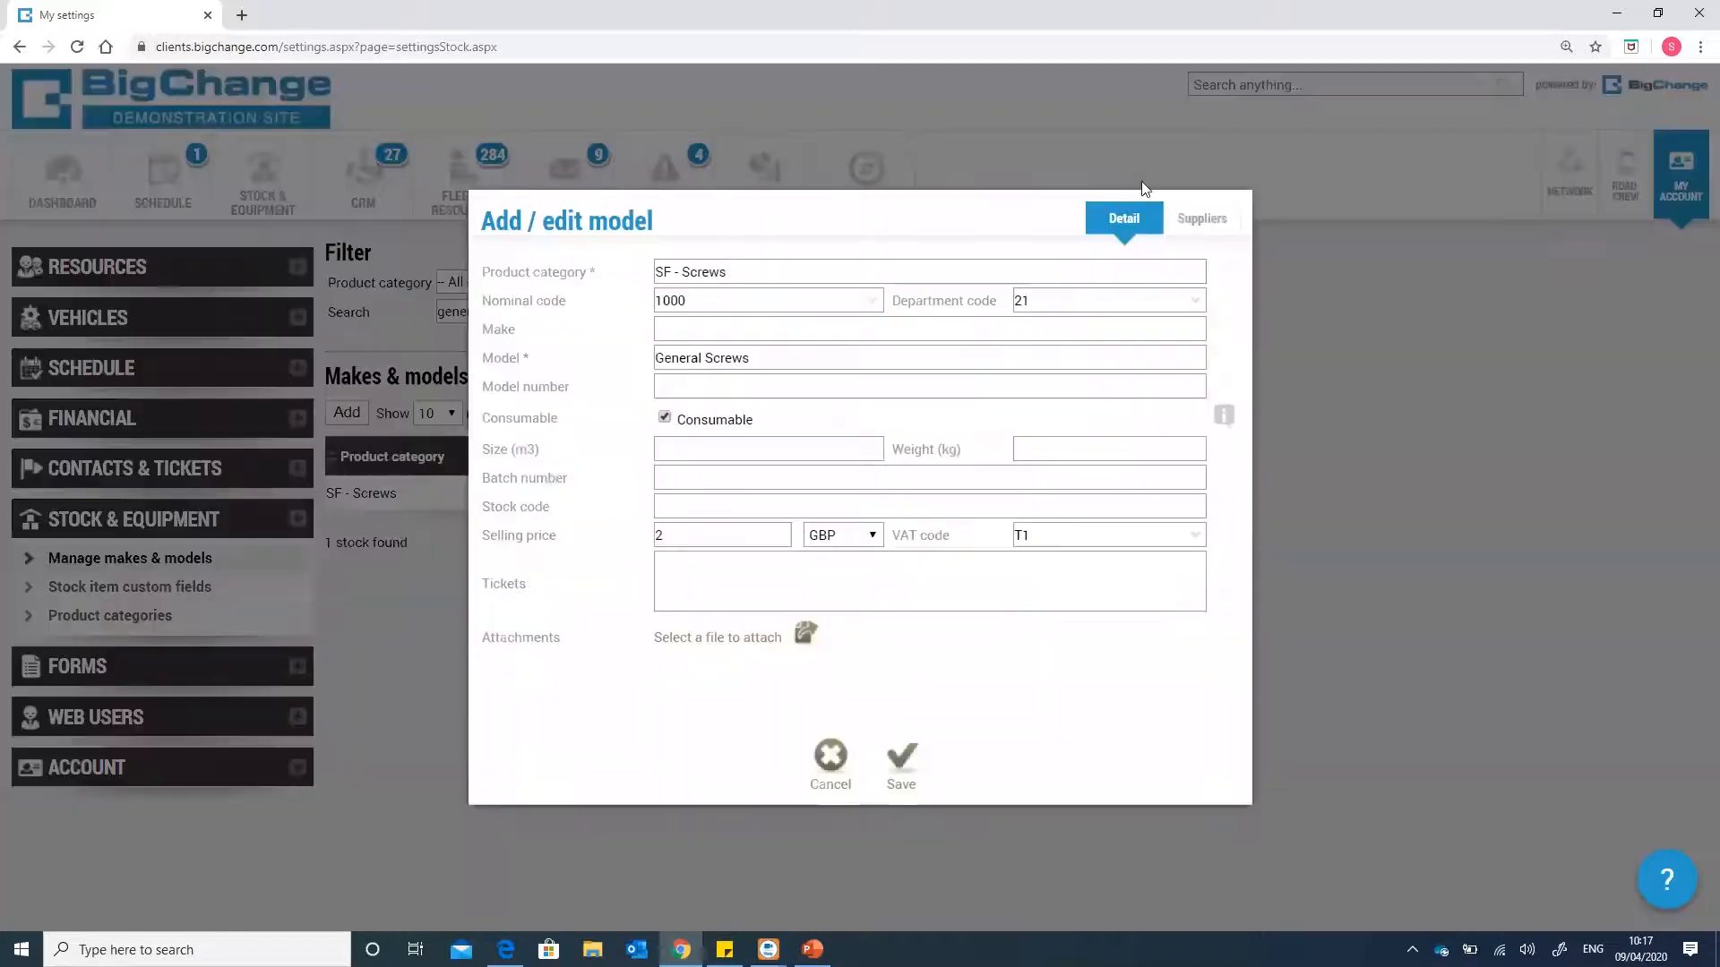
# - Add BigChange - SF as a supplier of General Screws with a cost of 0.30 GBP and save the model
pyautogui.click(1204, 220)
pyautogui.click(901, 755)
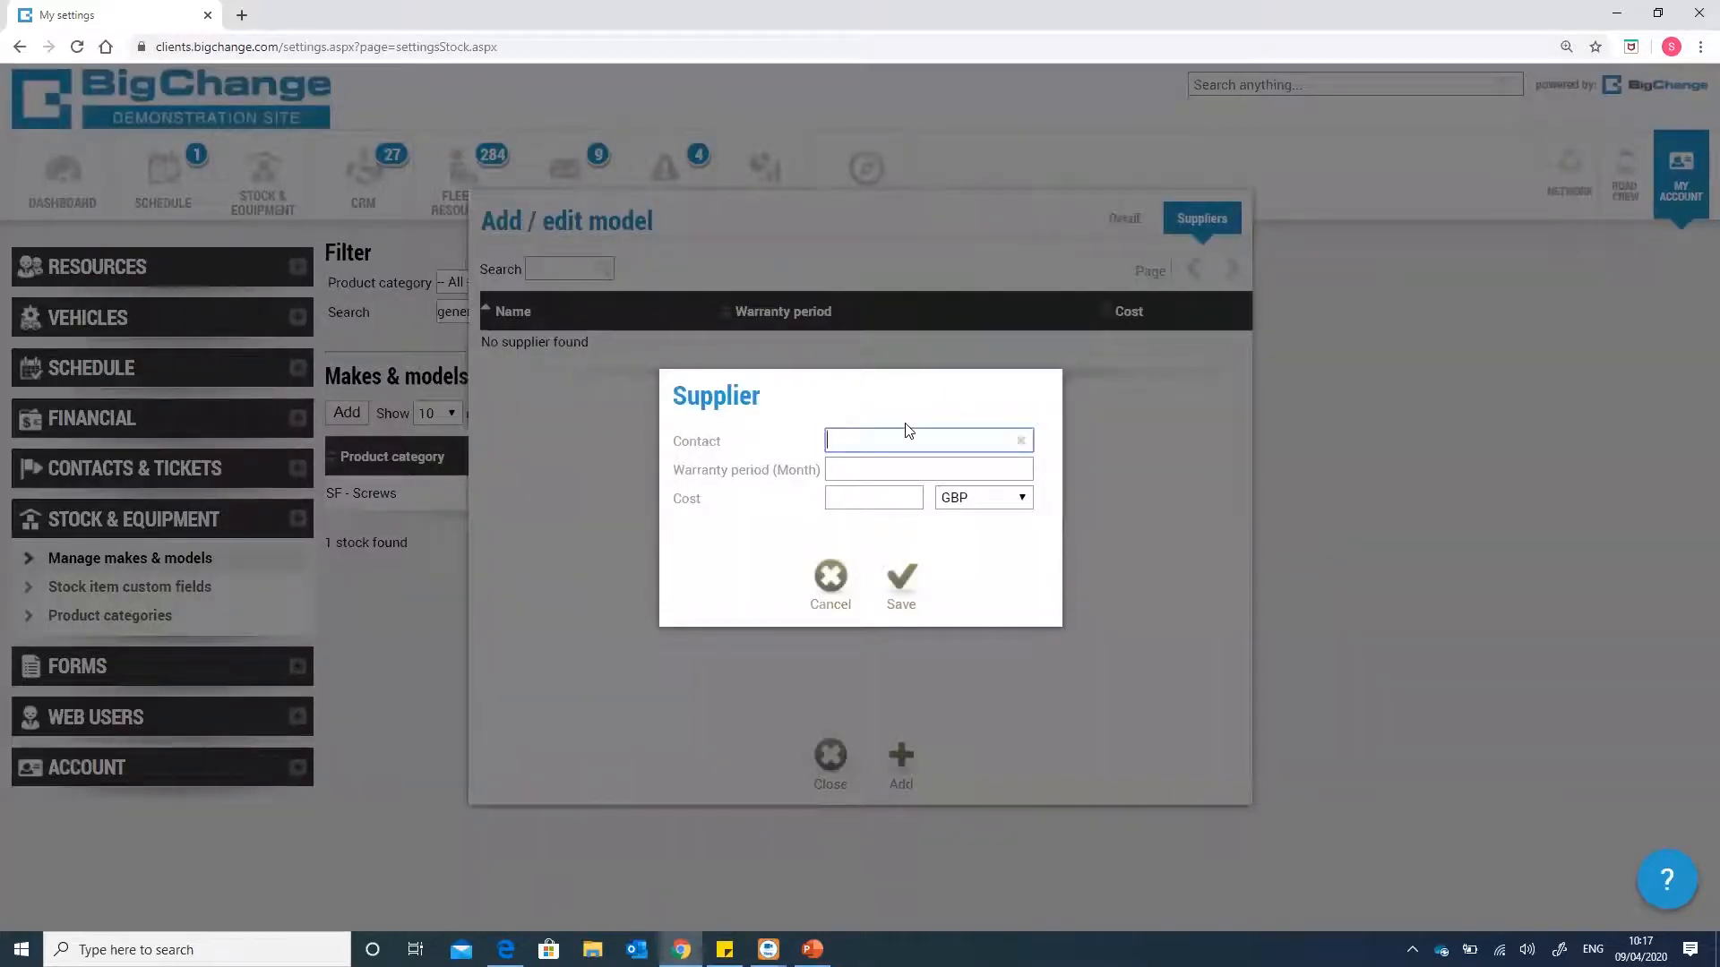
pyautogui.write('BigChang')
pyautogui.press('Down')
pyautogui.press('Return')
pyautogui.click(872, 494)
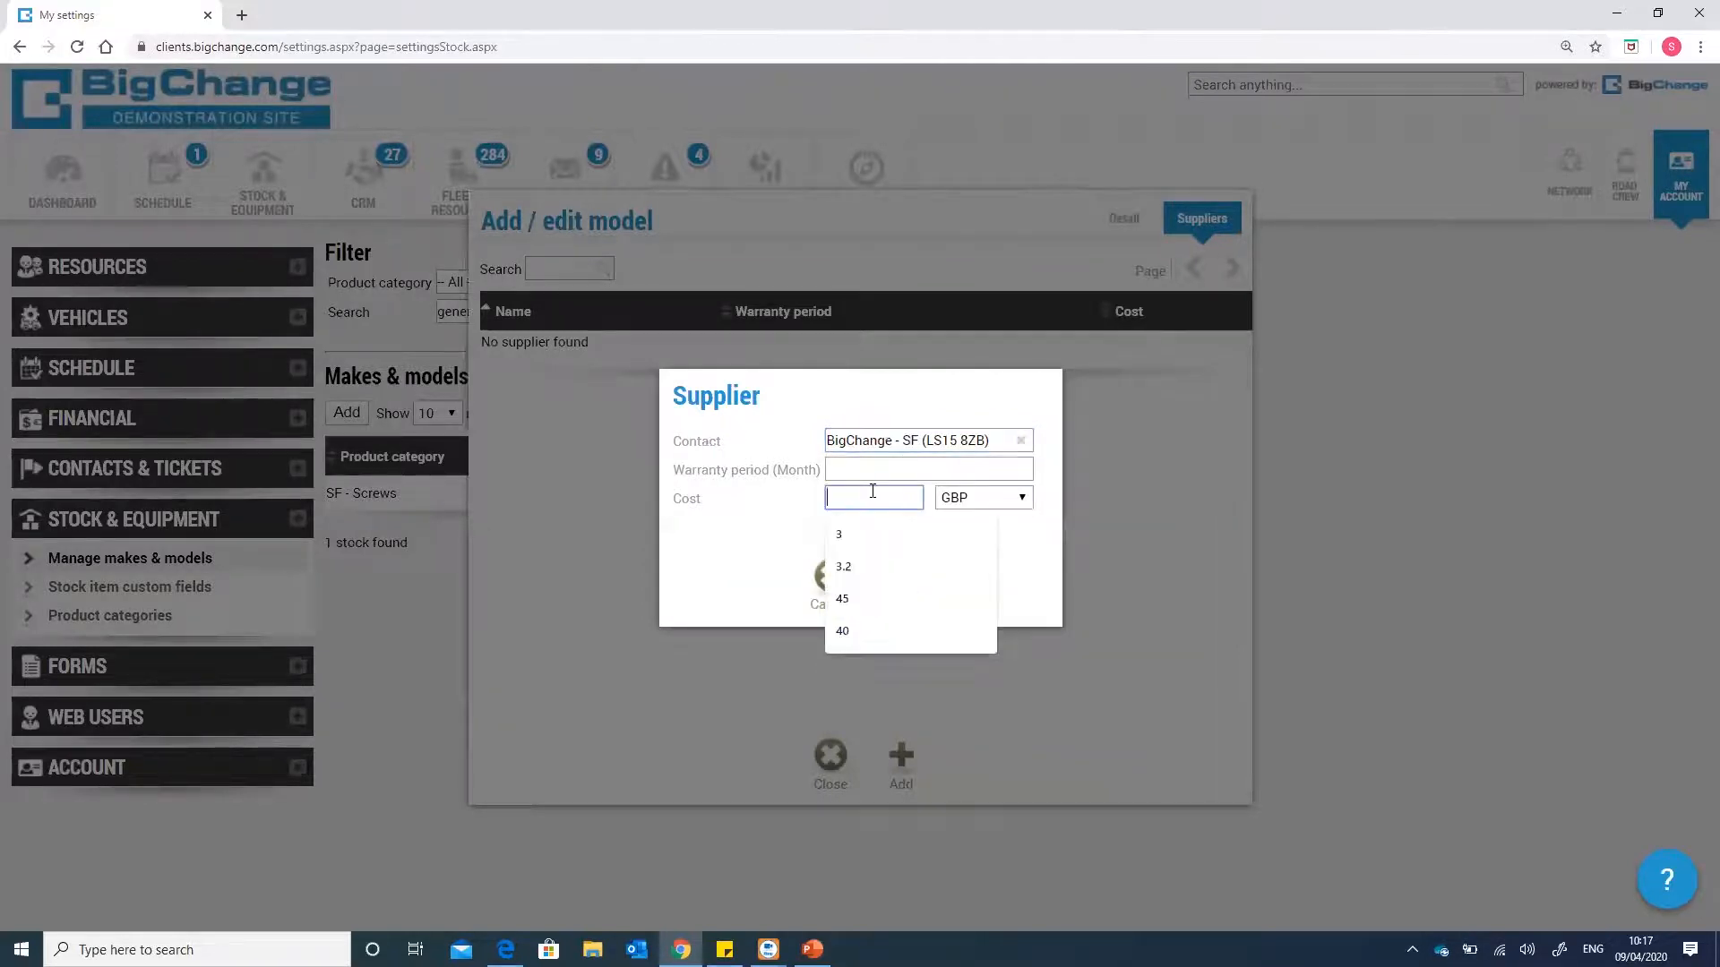
pyautogui.write('0.30')
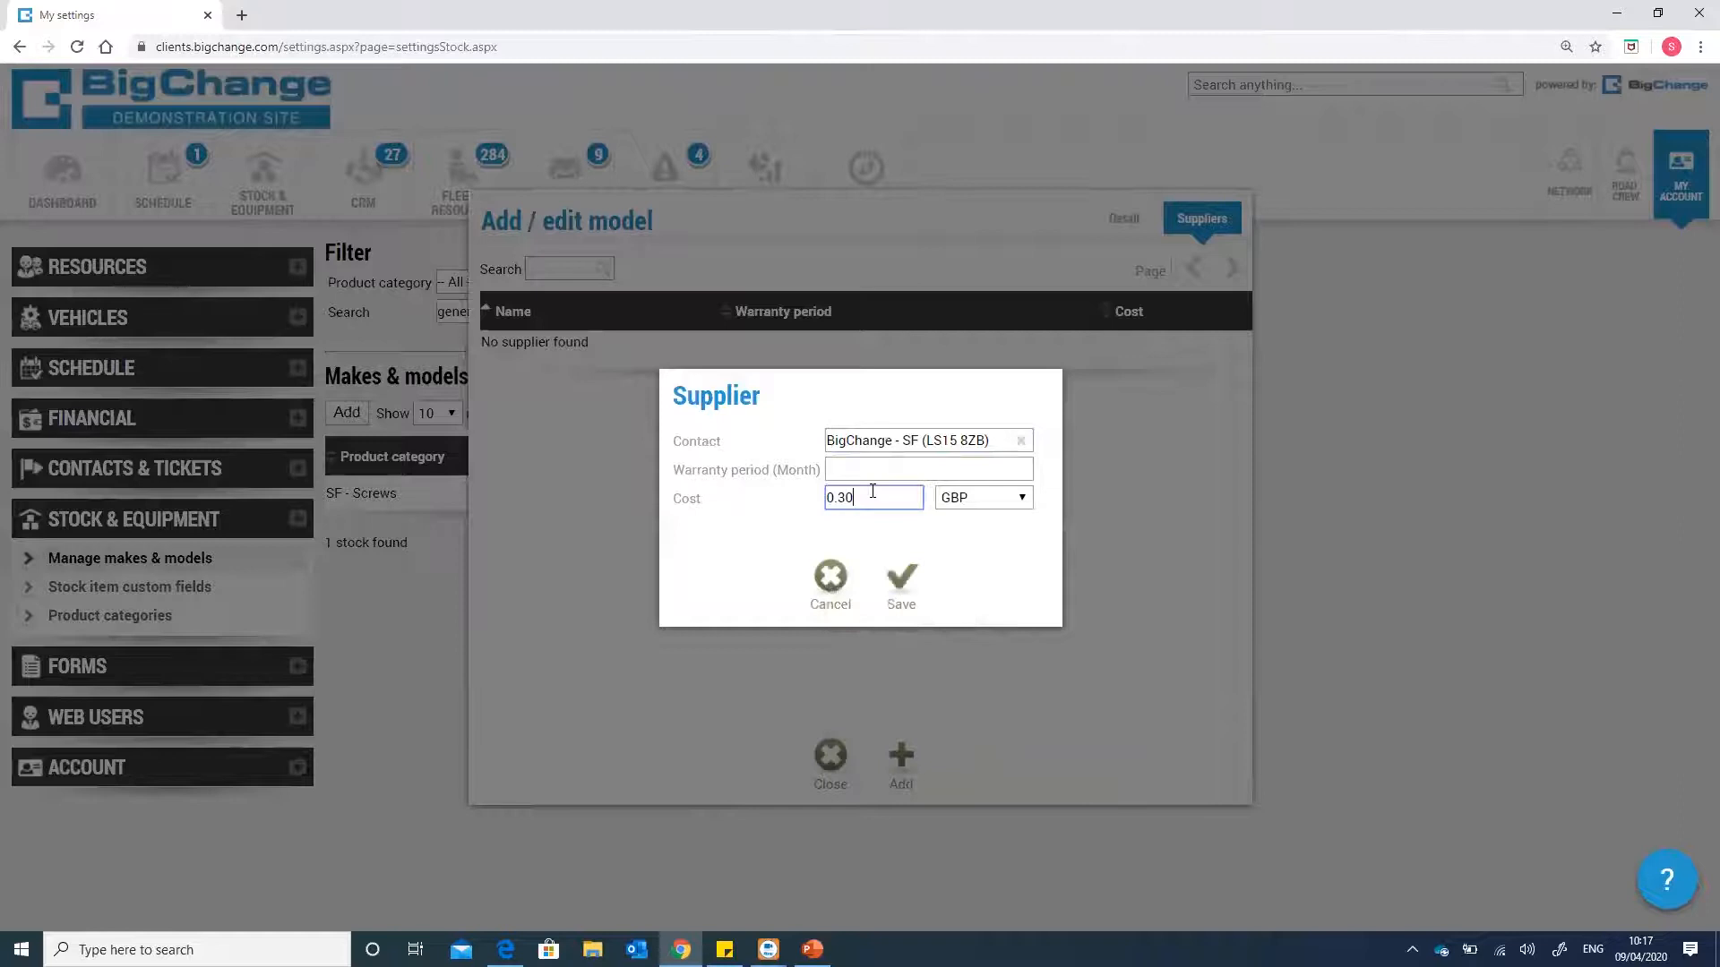
pyautogui.click(897, 582)
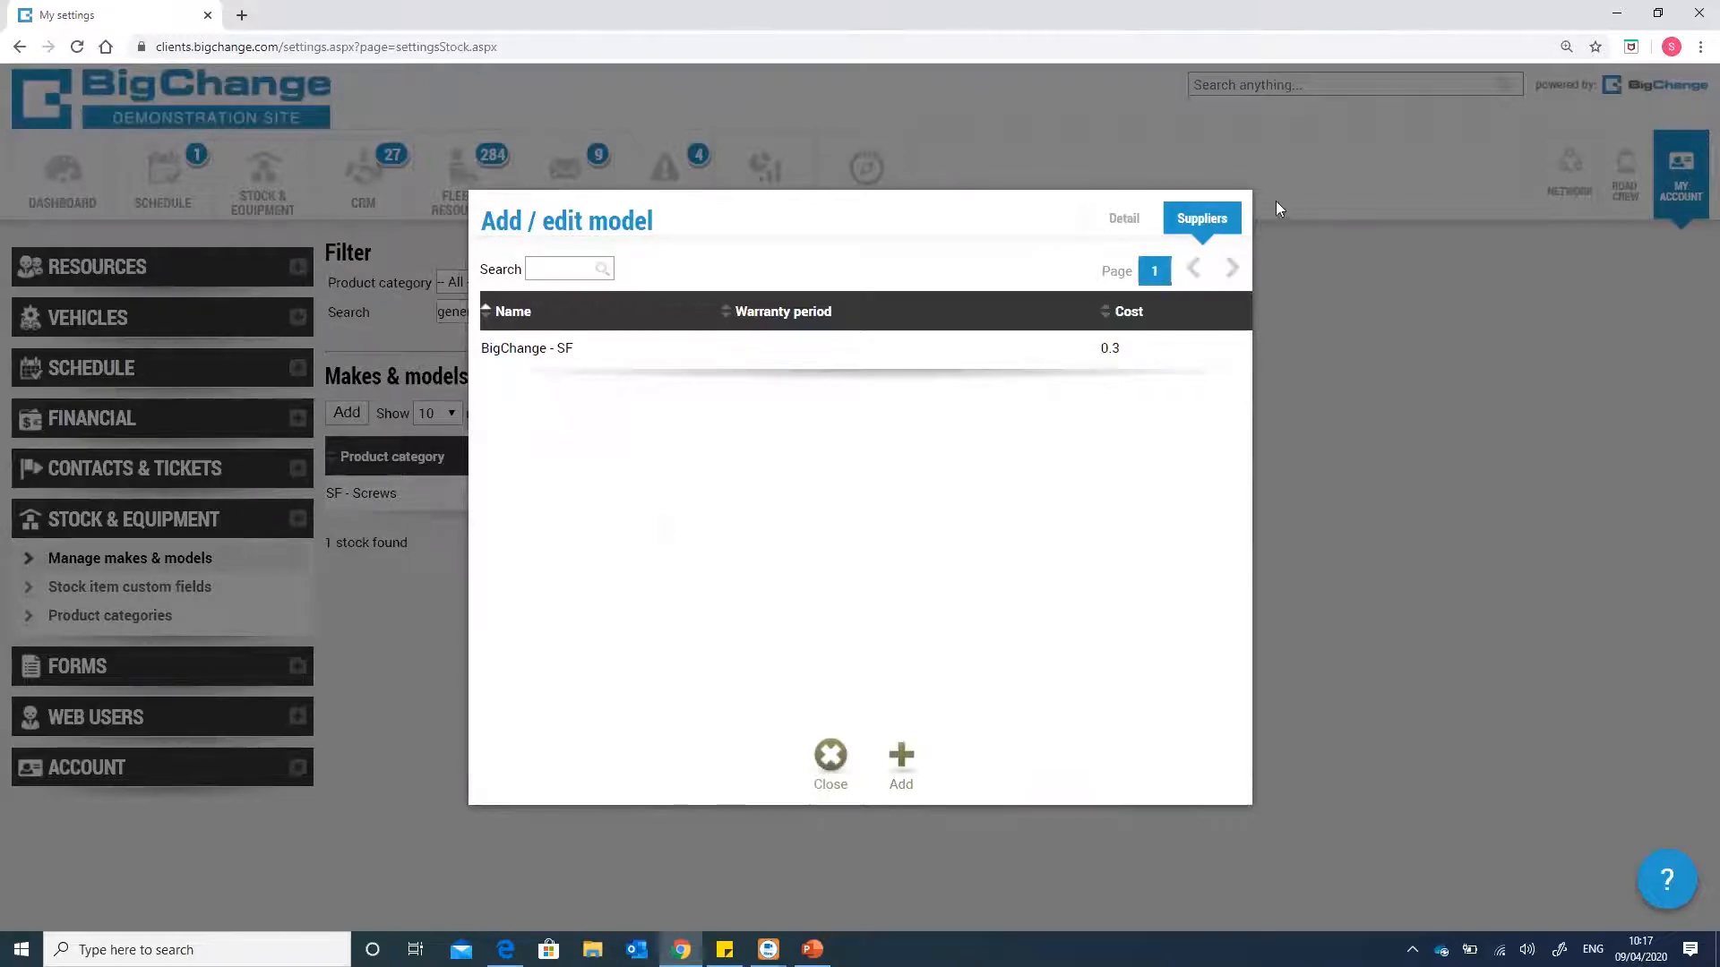
pyautogui.click(1124, 222)
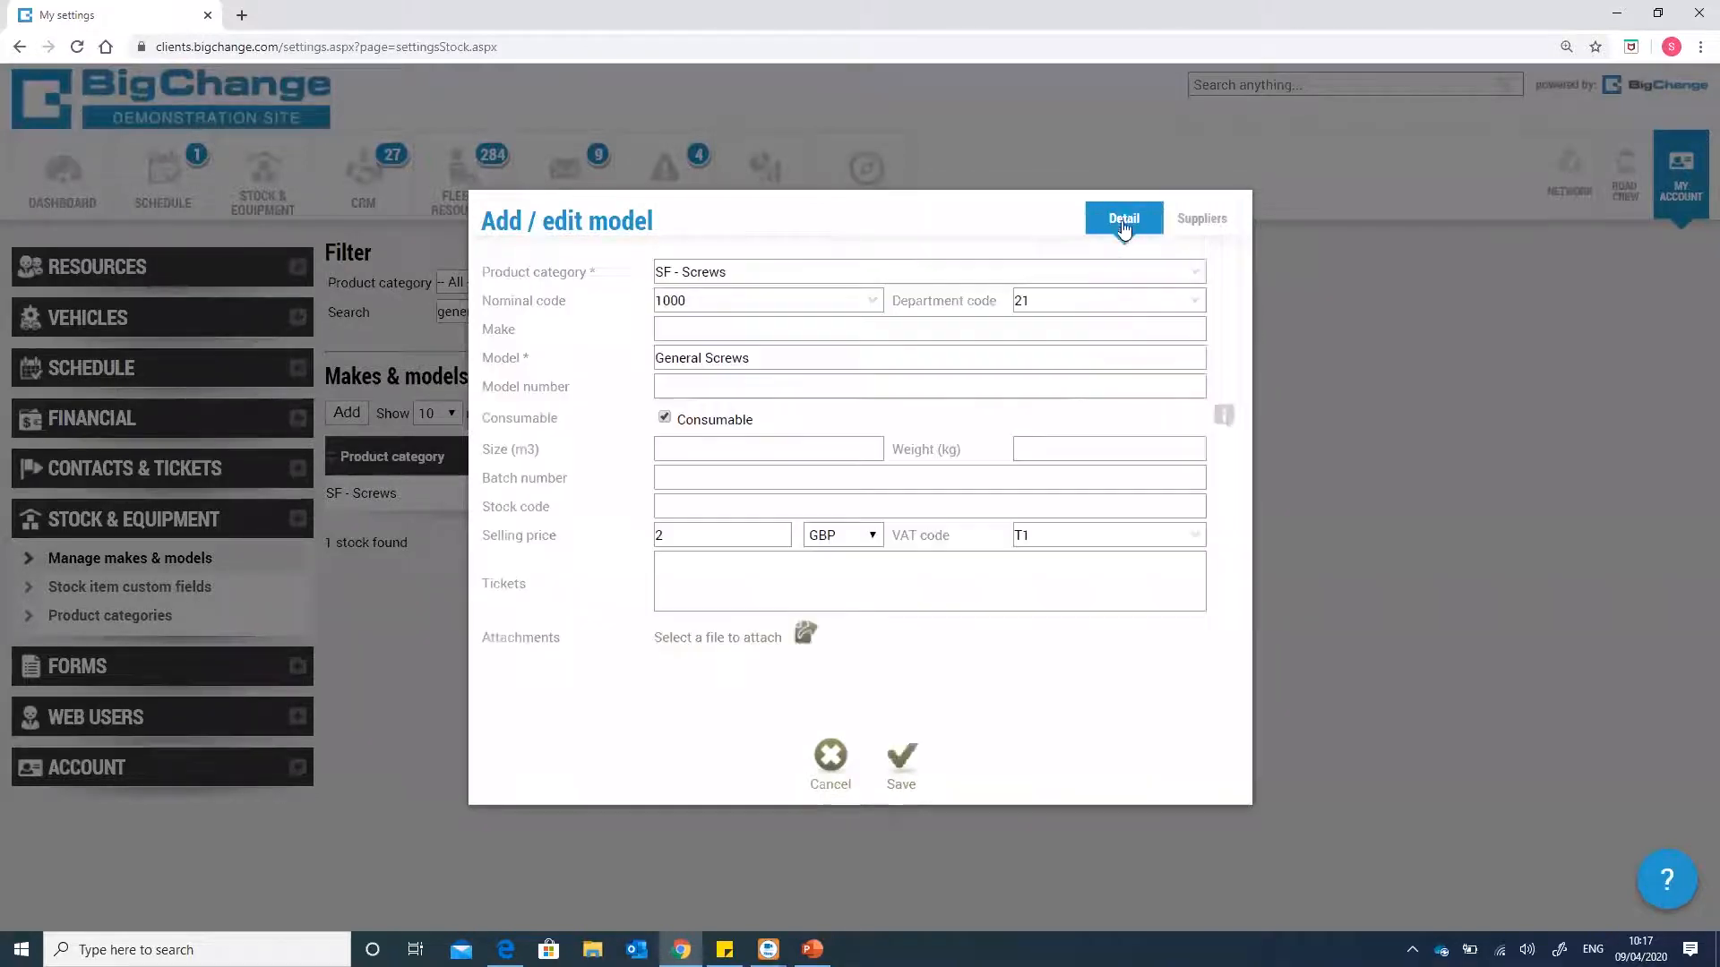
pyautogui.click(901, 784)
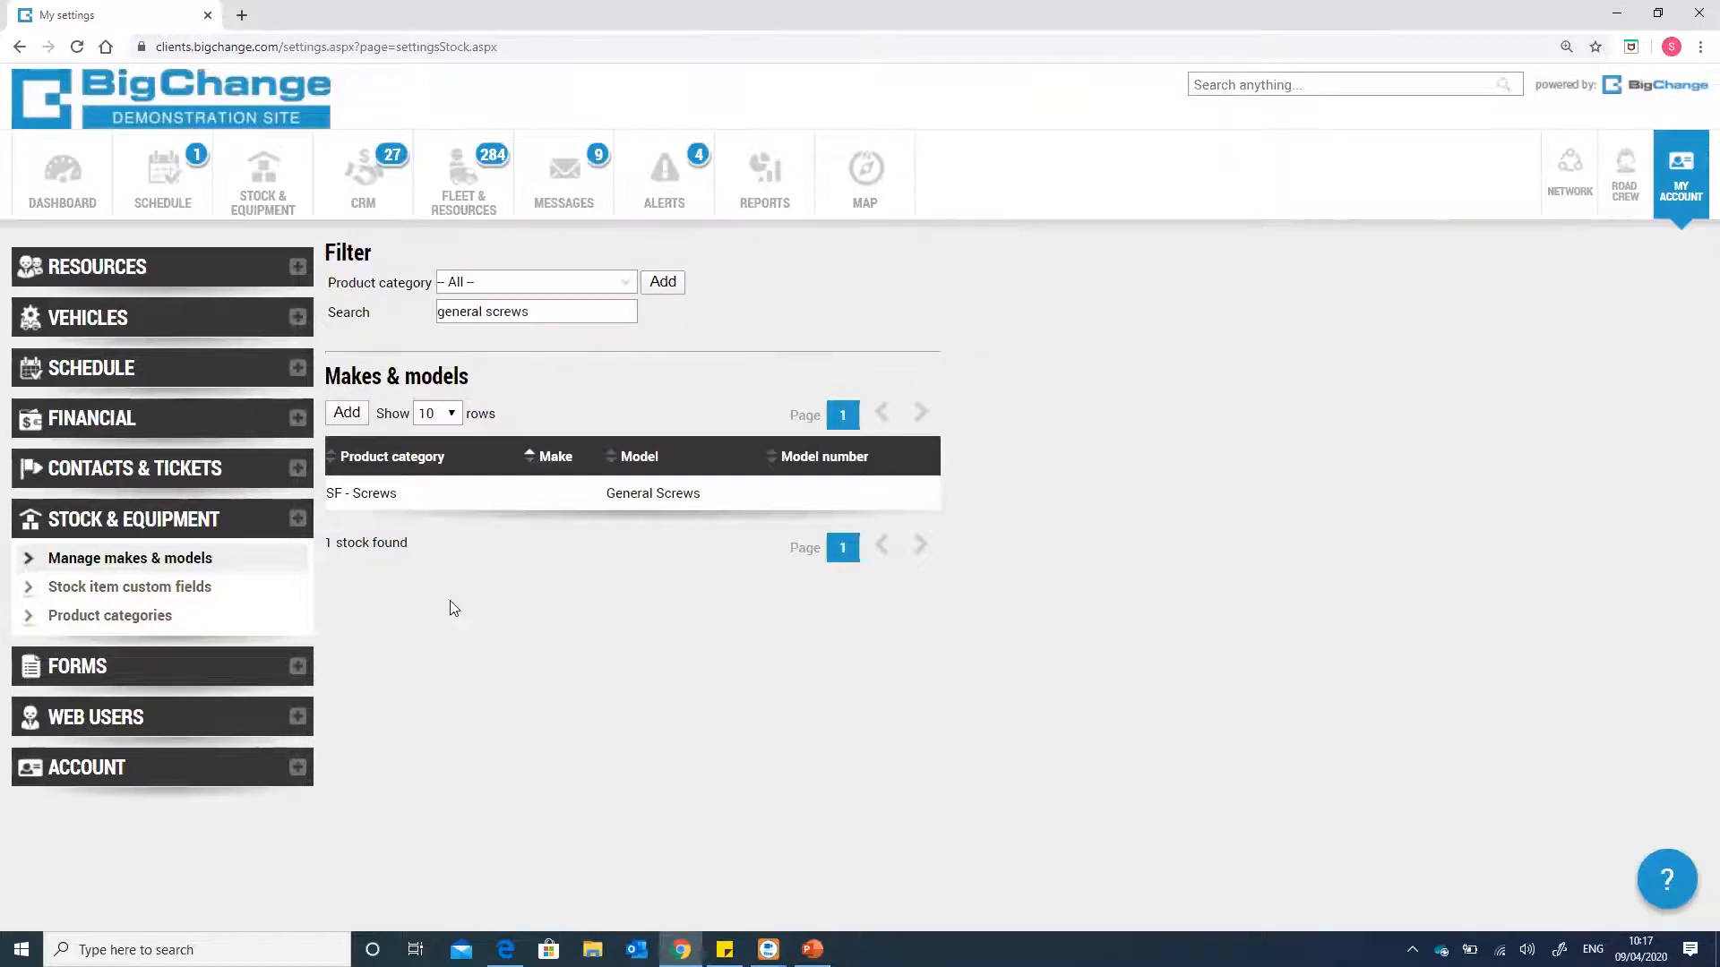
# - Open the stock item custom fields for the SF - CCTV Cameras product category
pyautogui.click(220, 598)
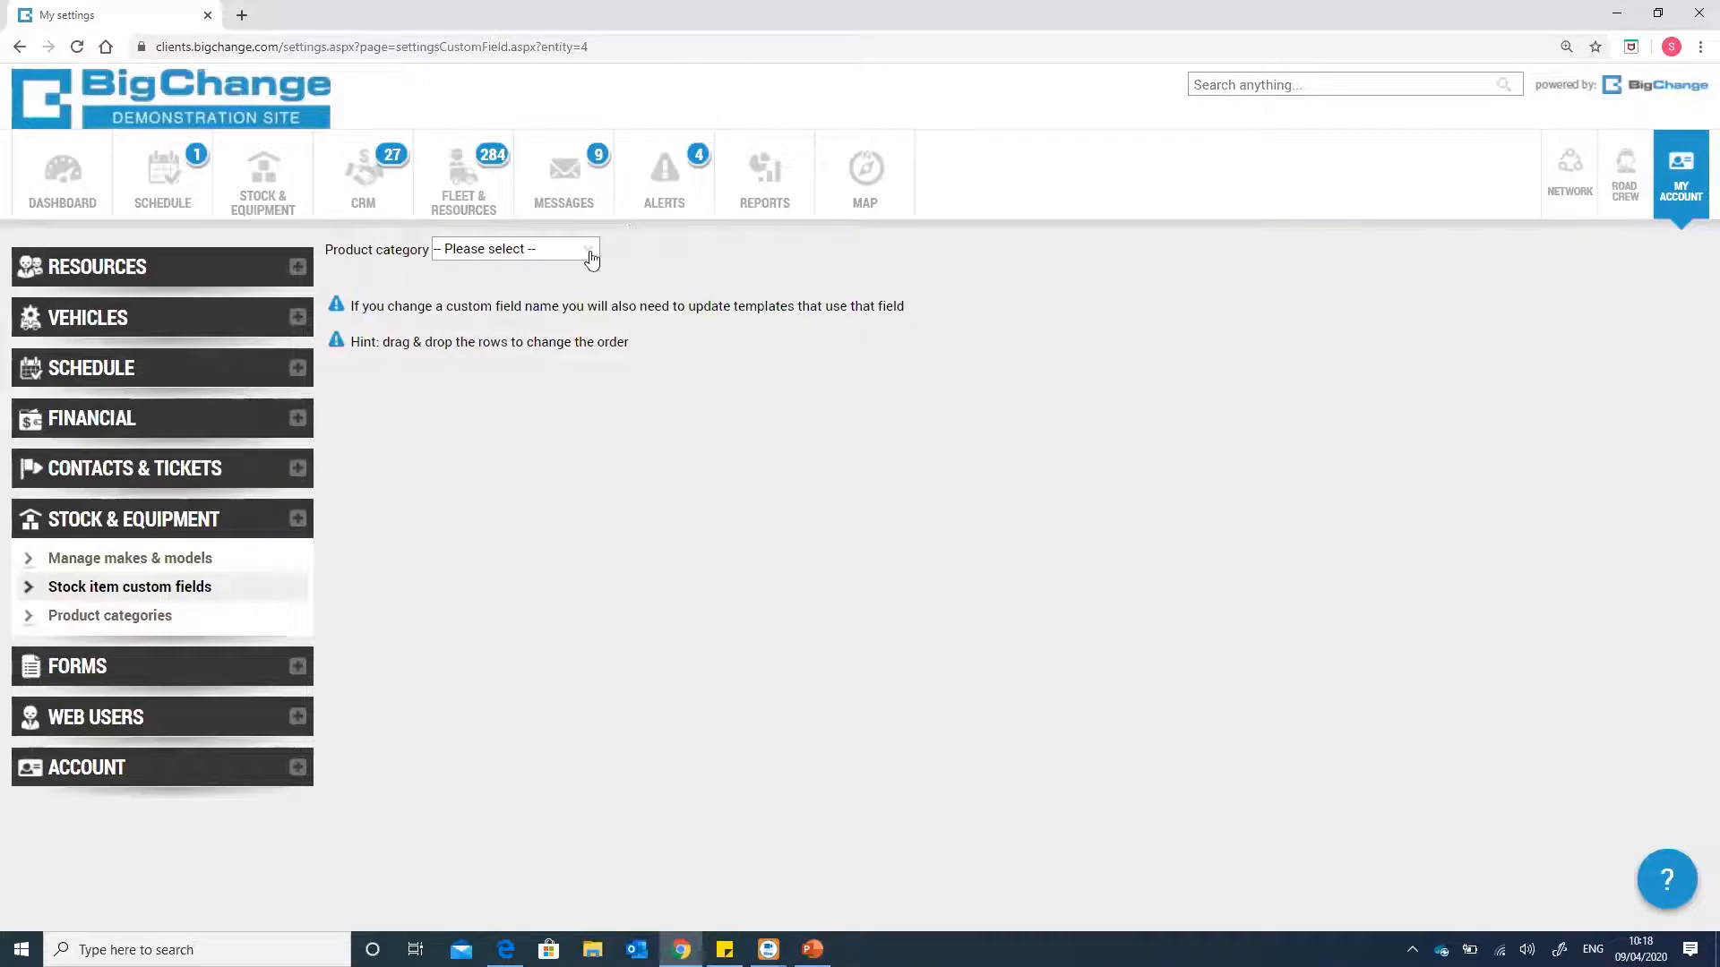
pyautogui.click(555, 250)
pyautogui.write('sf')
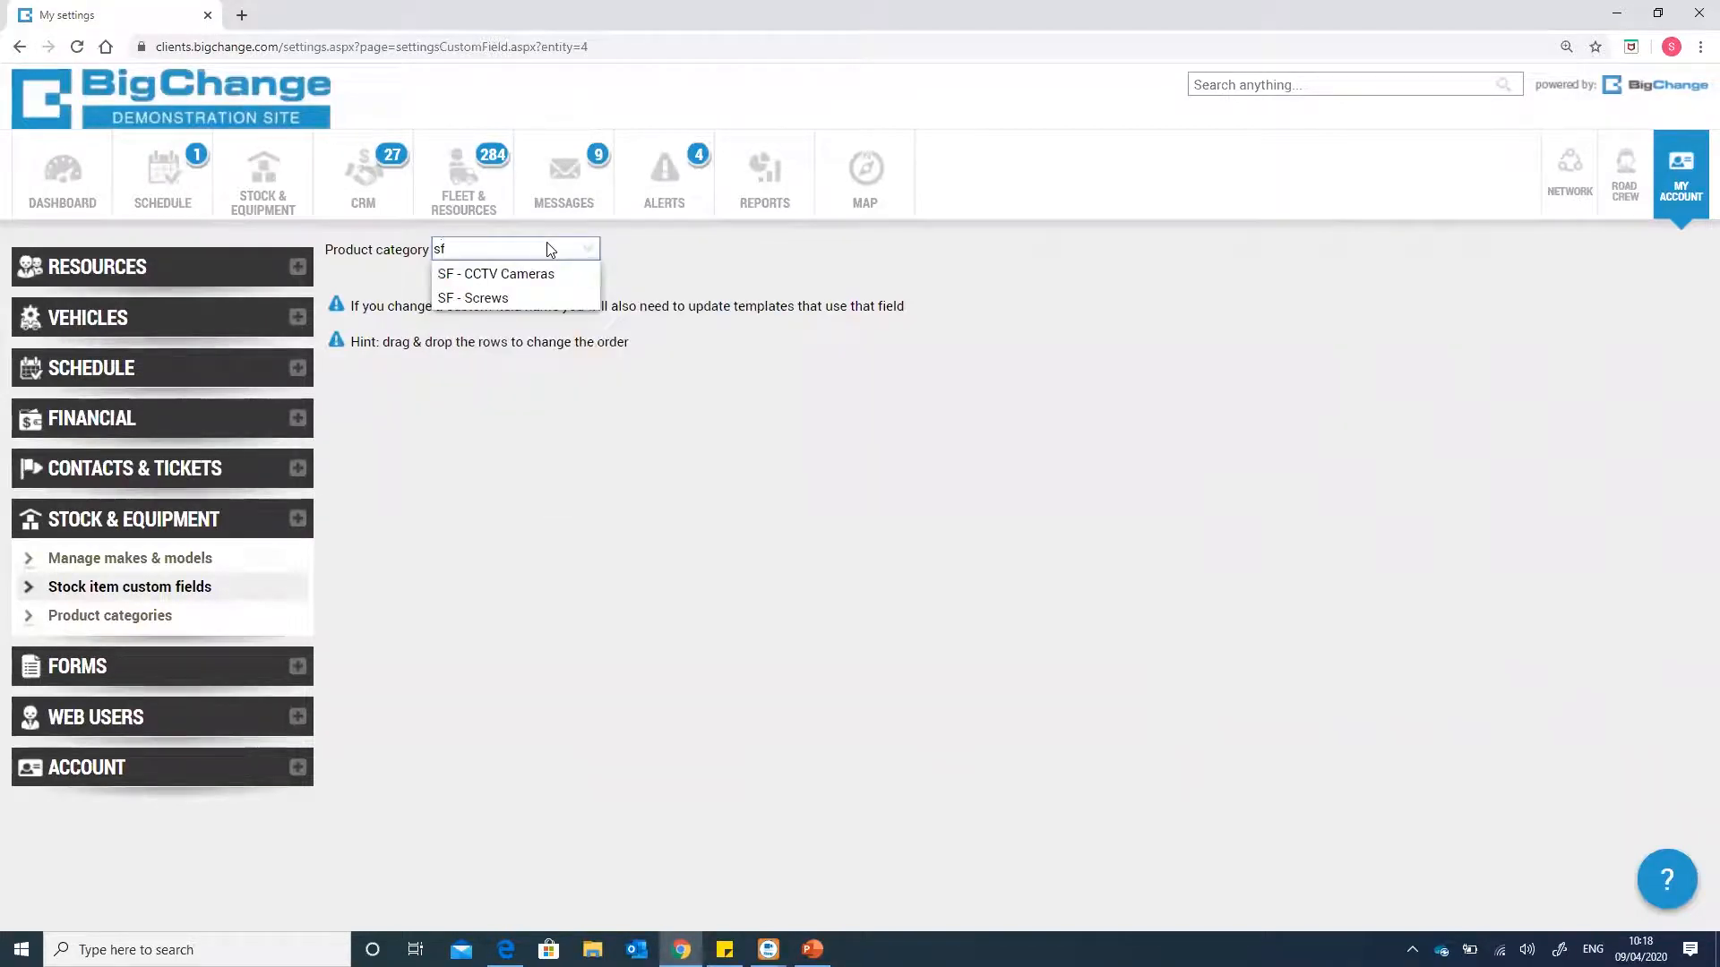
pyautogui.click(500, 274)
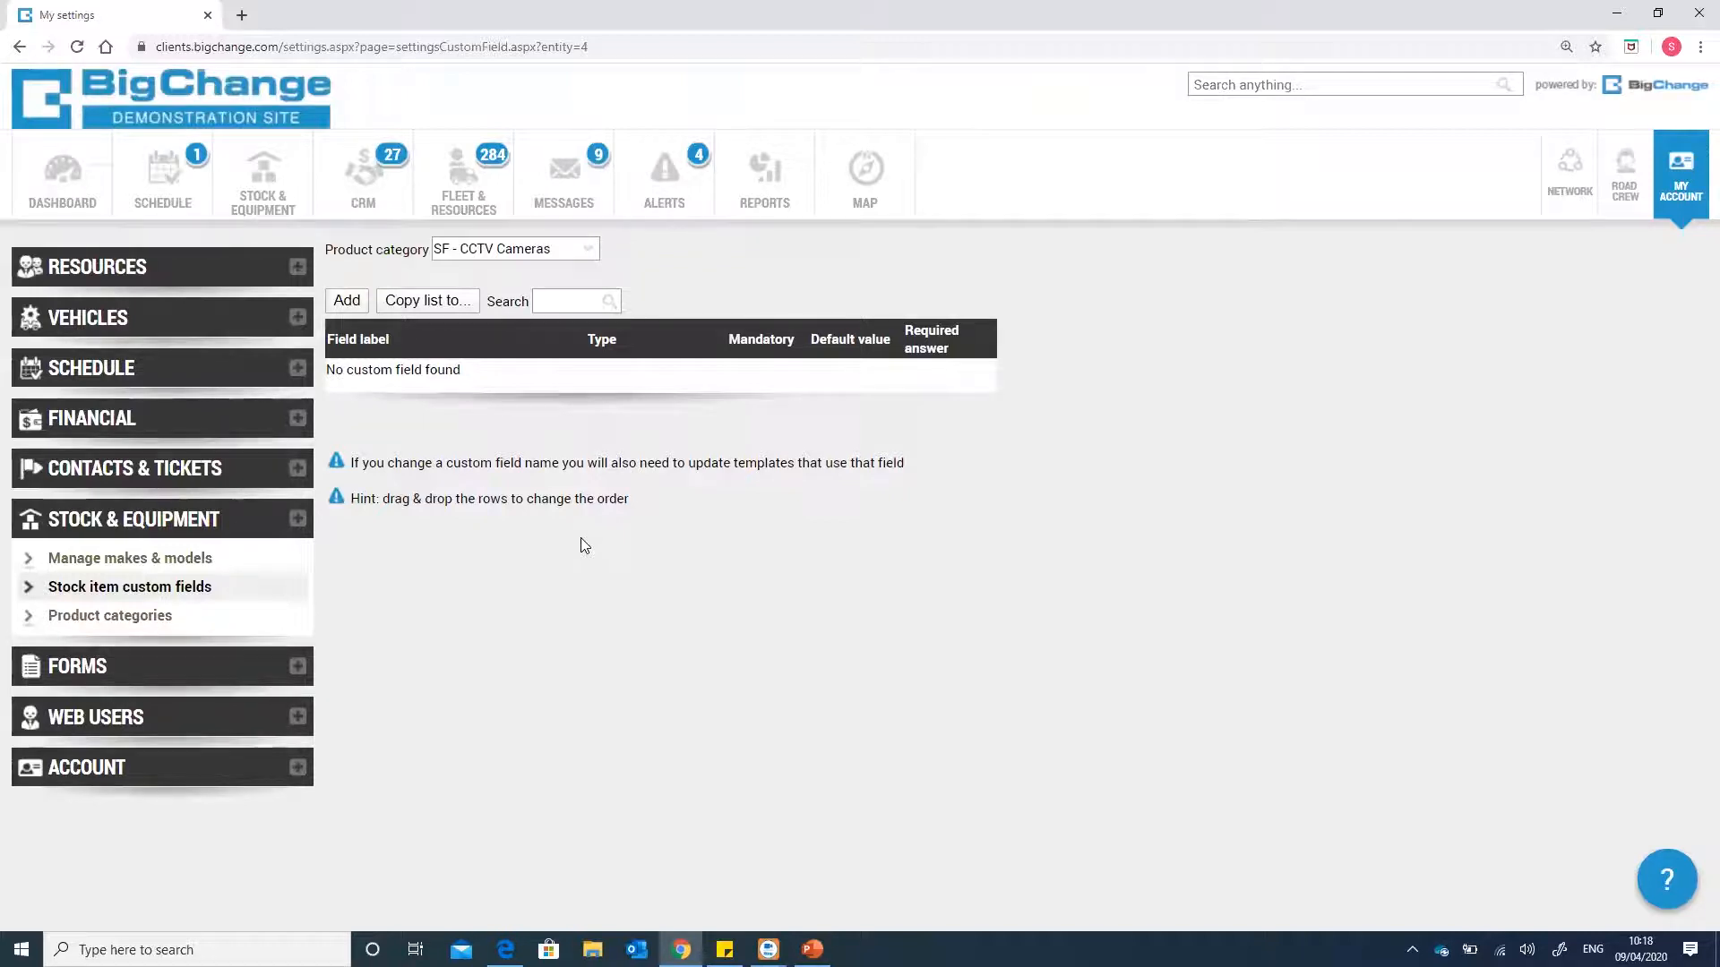
# - Add a mandatory Yes/no custom field labelled Fixed Lens that resources can view on devices
pyautogui.click(347, 300)
pyautogui.write('Fixed')
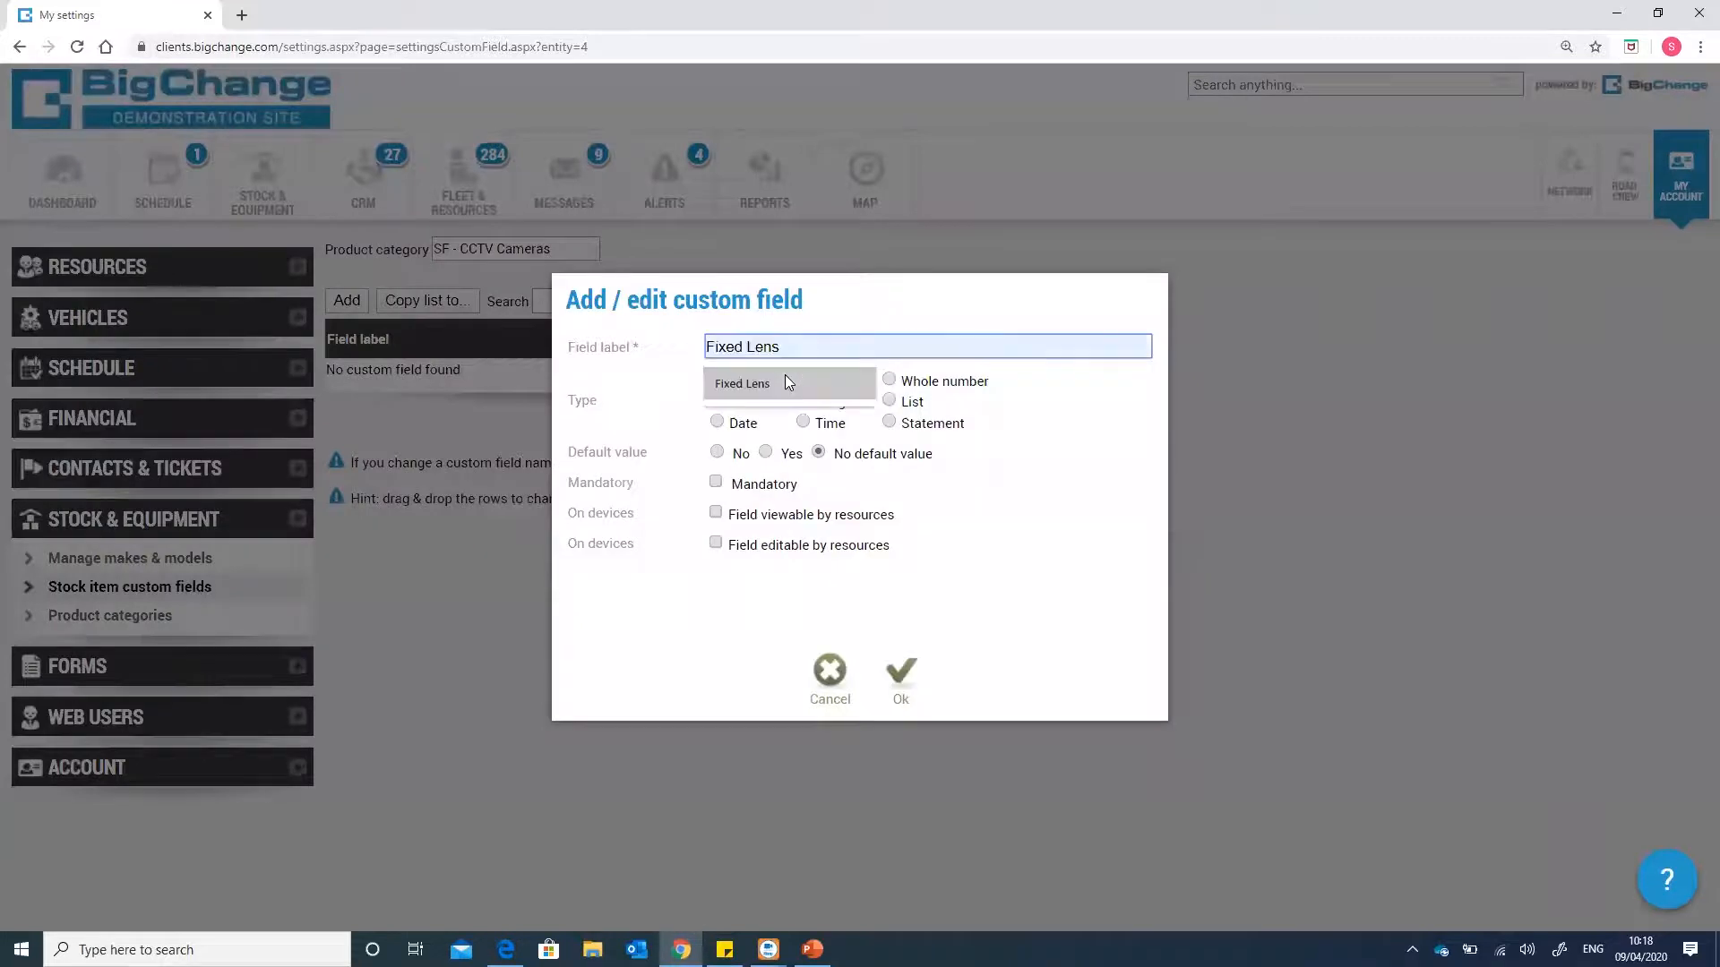
pyautogui.click(788, 383)
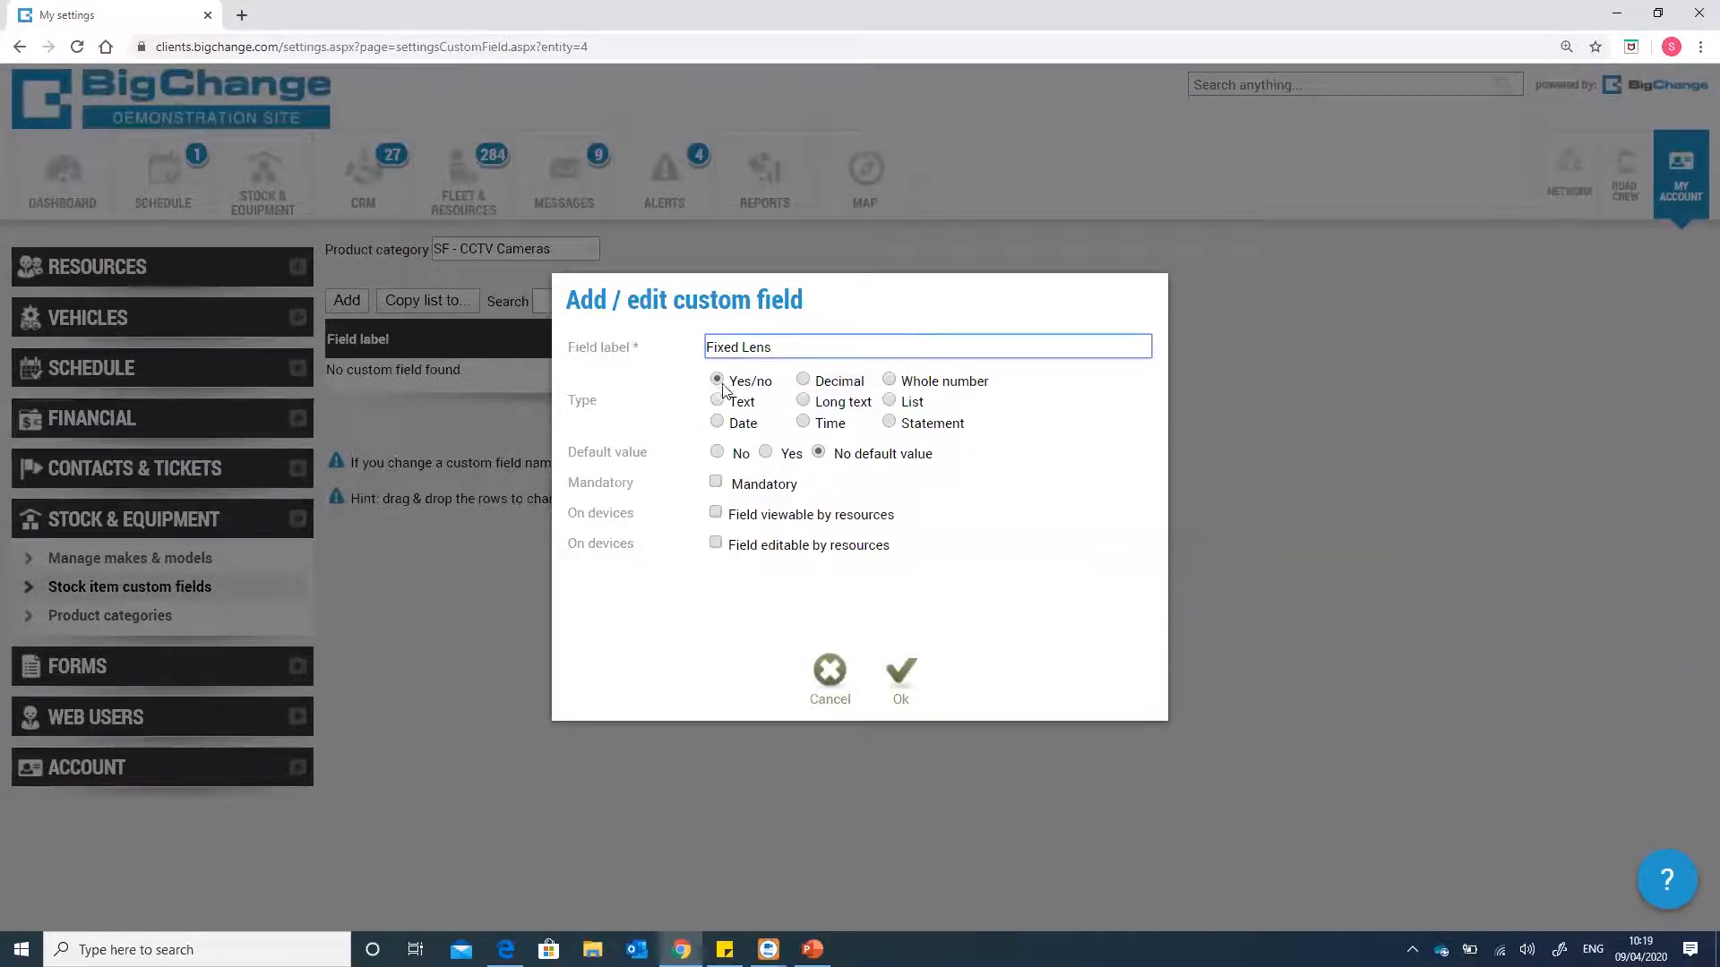
pyautogui.click(715, 484)
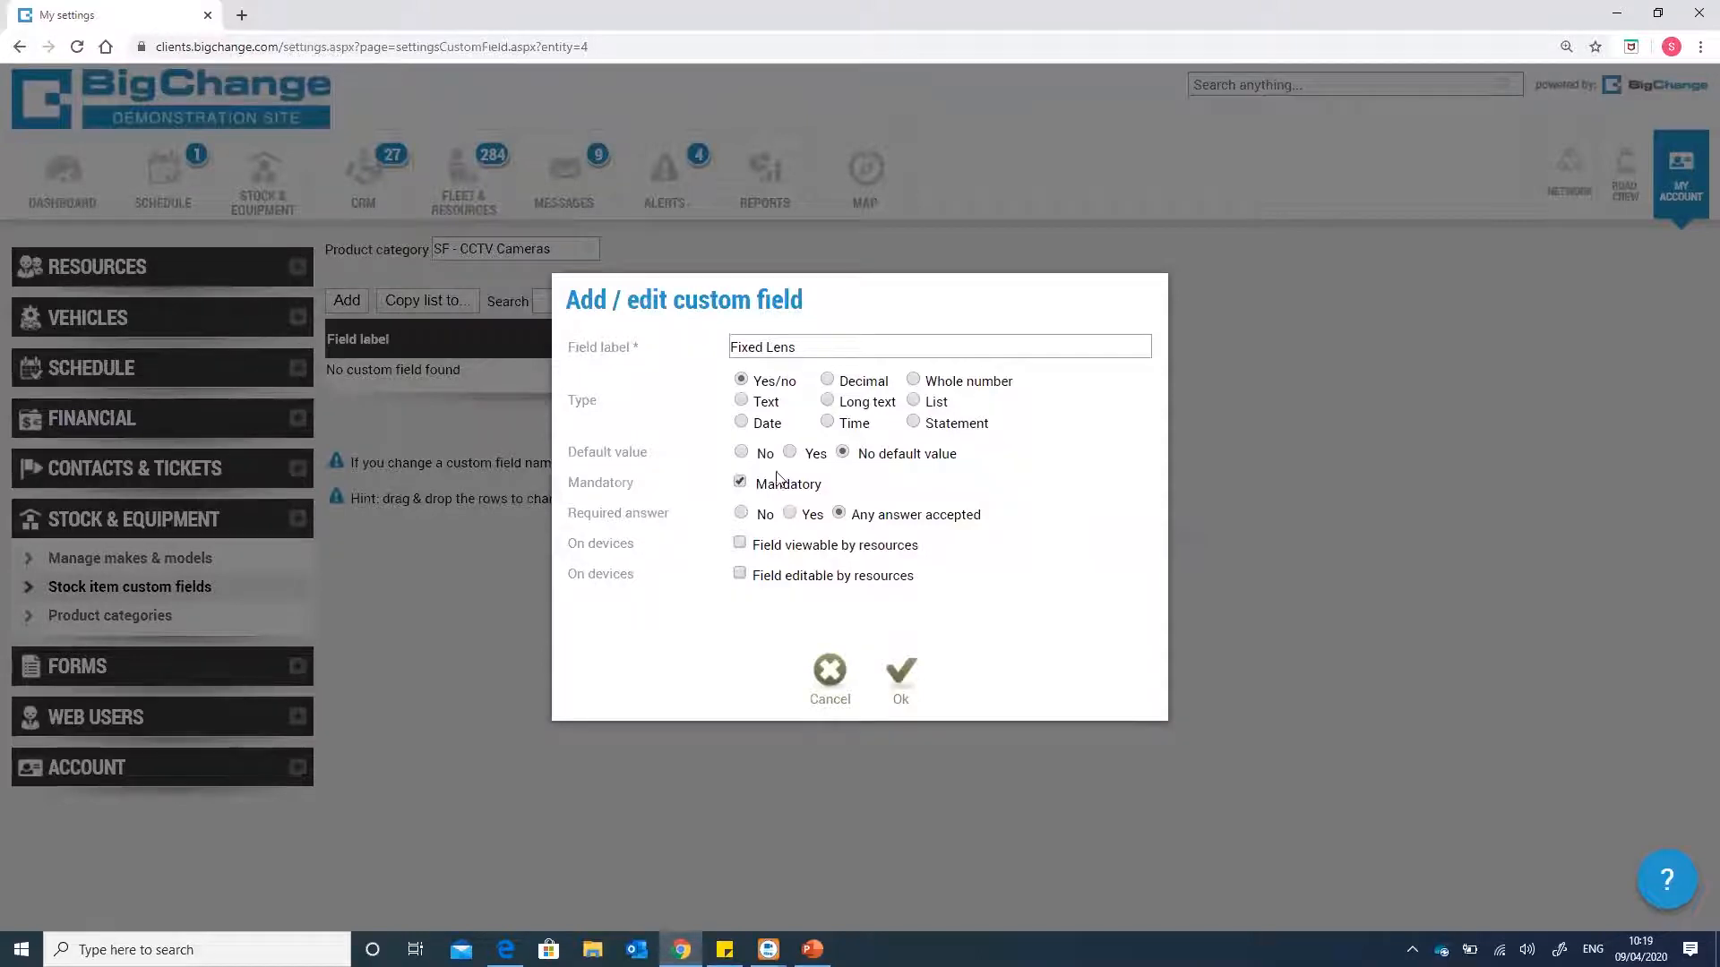
pyautogui.click(740, 544)
pyautogui.click(901, 679)
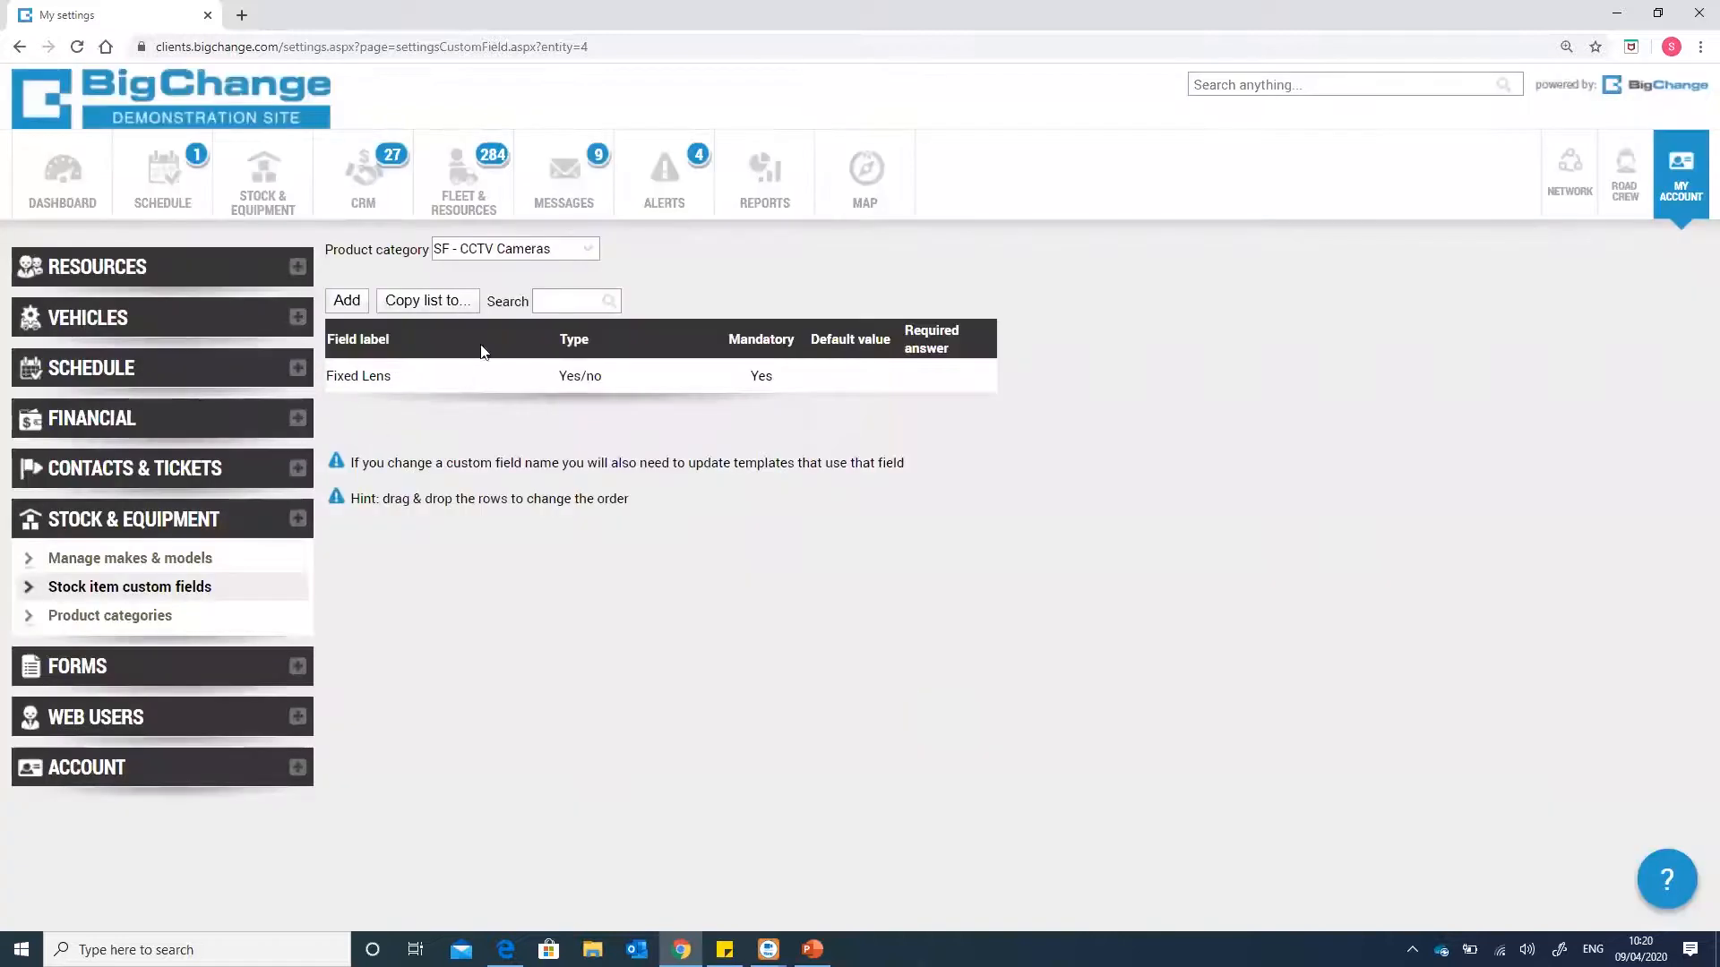
# - Add an optional Text custom field labelled Location in Building that resources can view and edit on devices
pyautogui.click(337, 299)
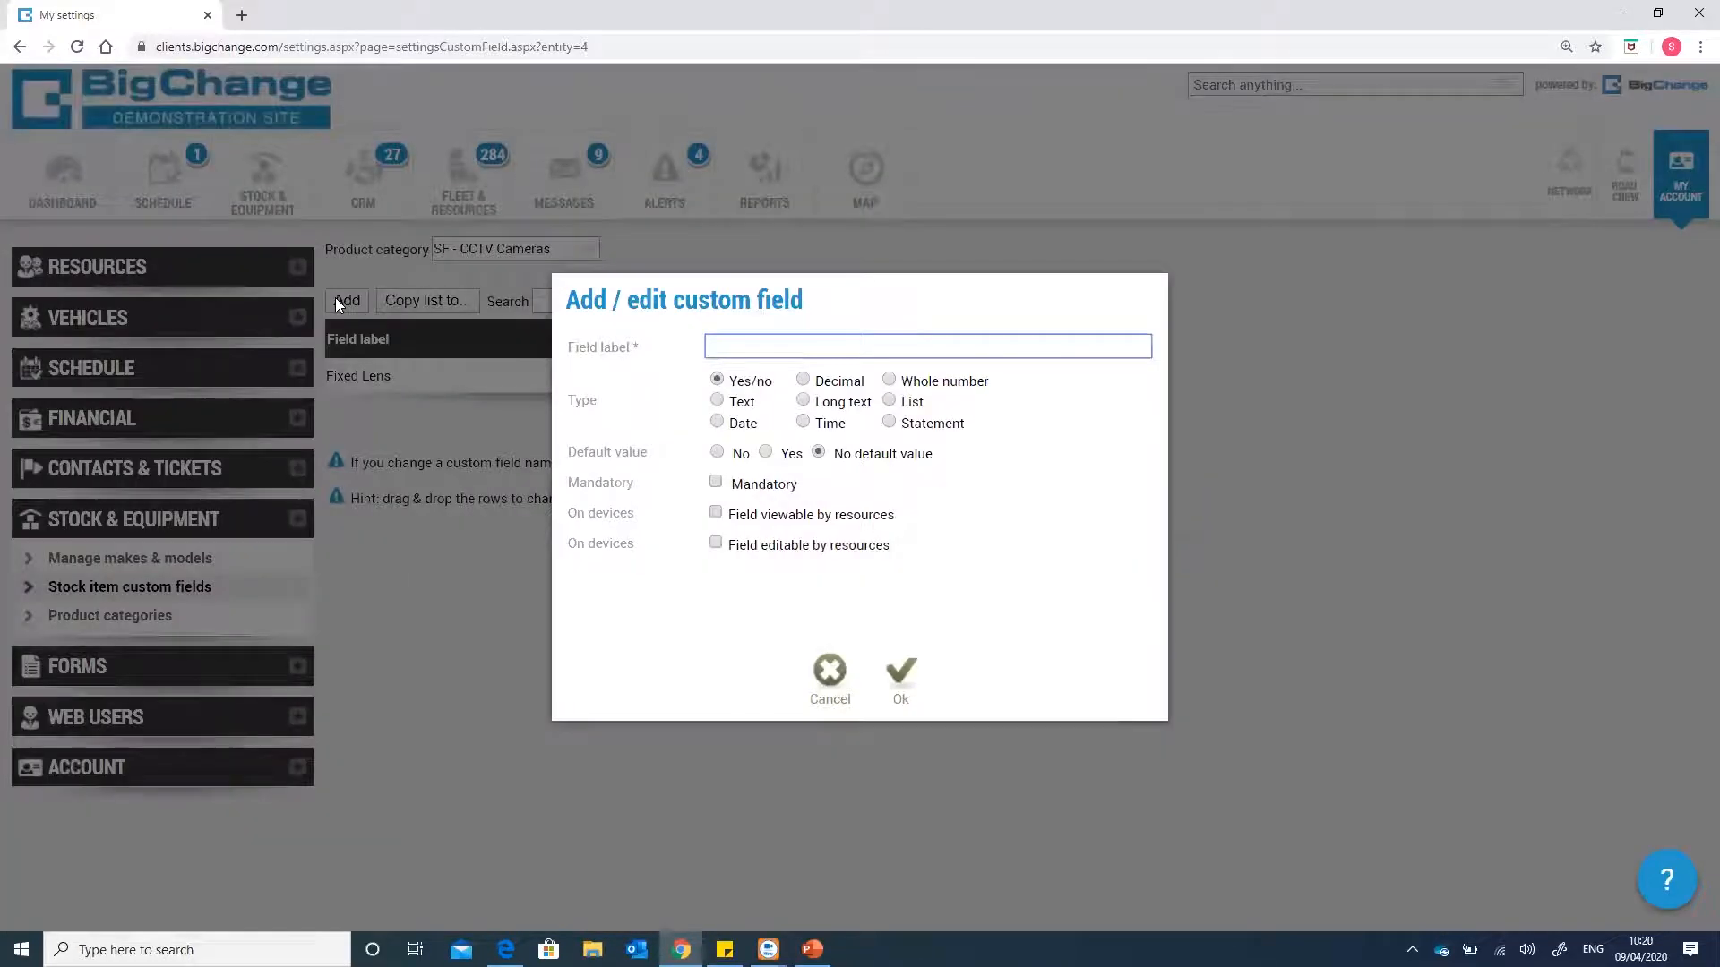
pyautogui.write('Loca')
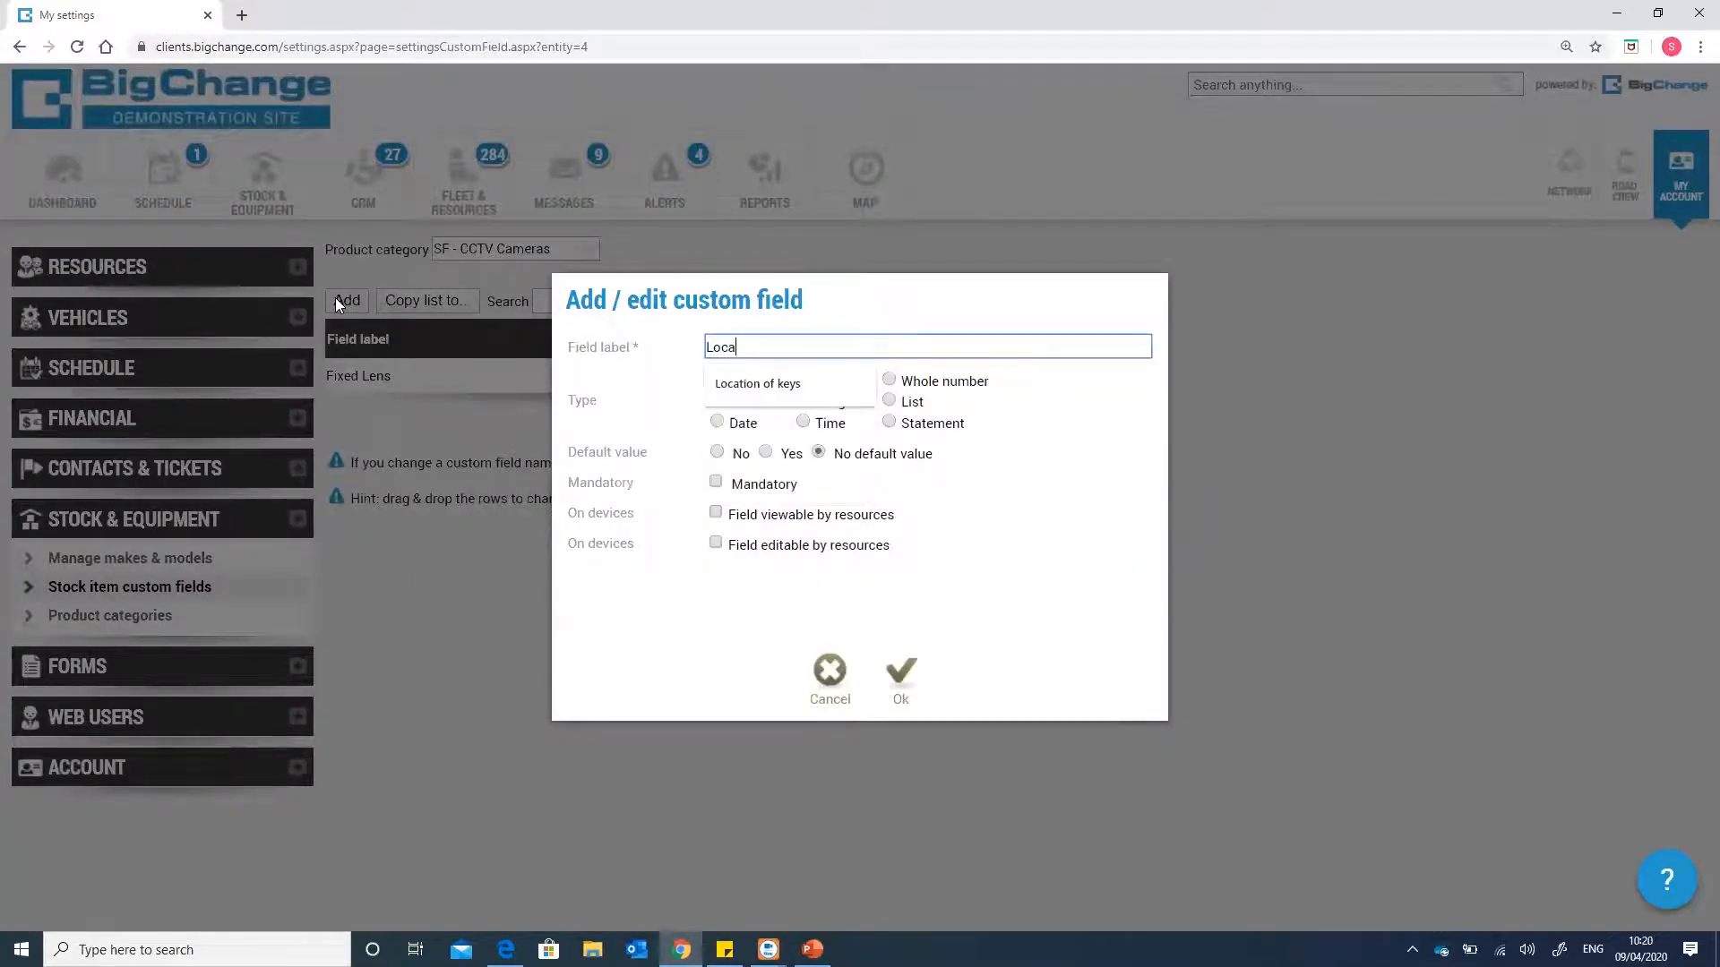
pyautogui.write('tion in Building')
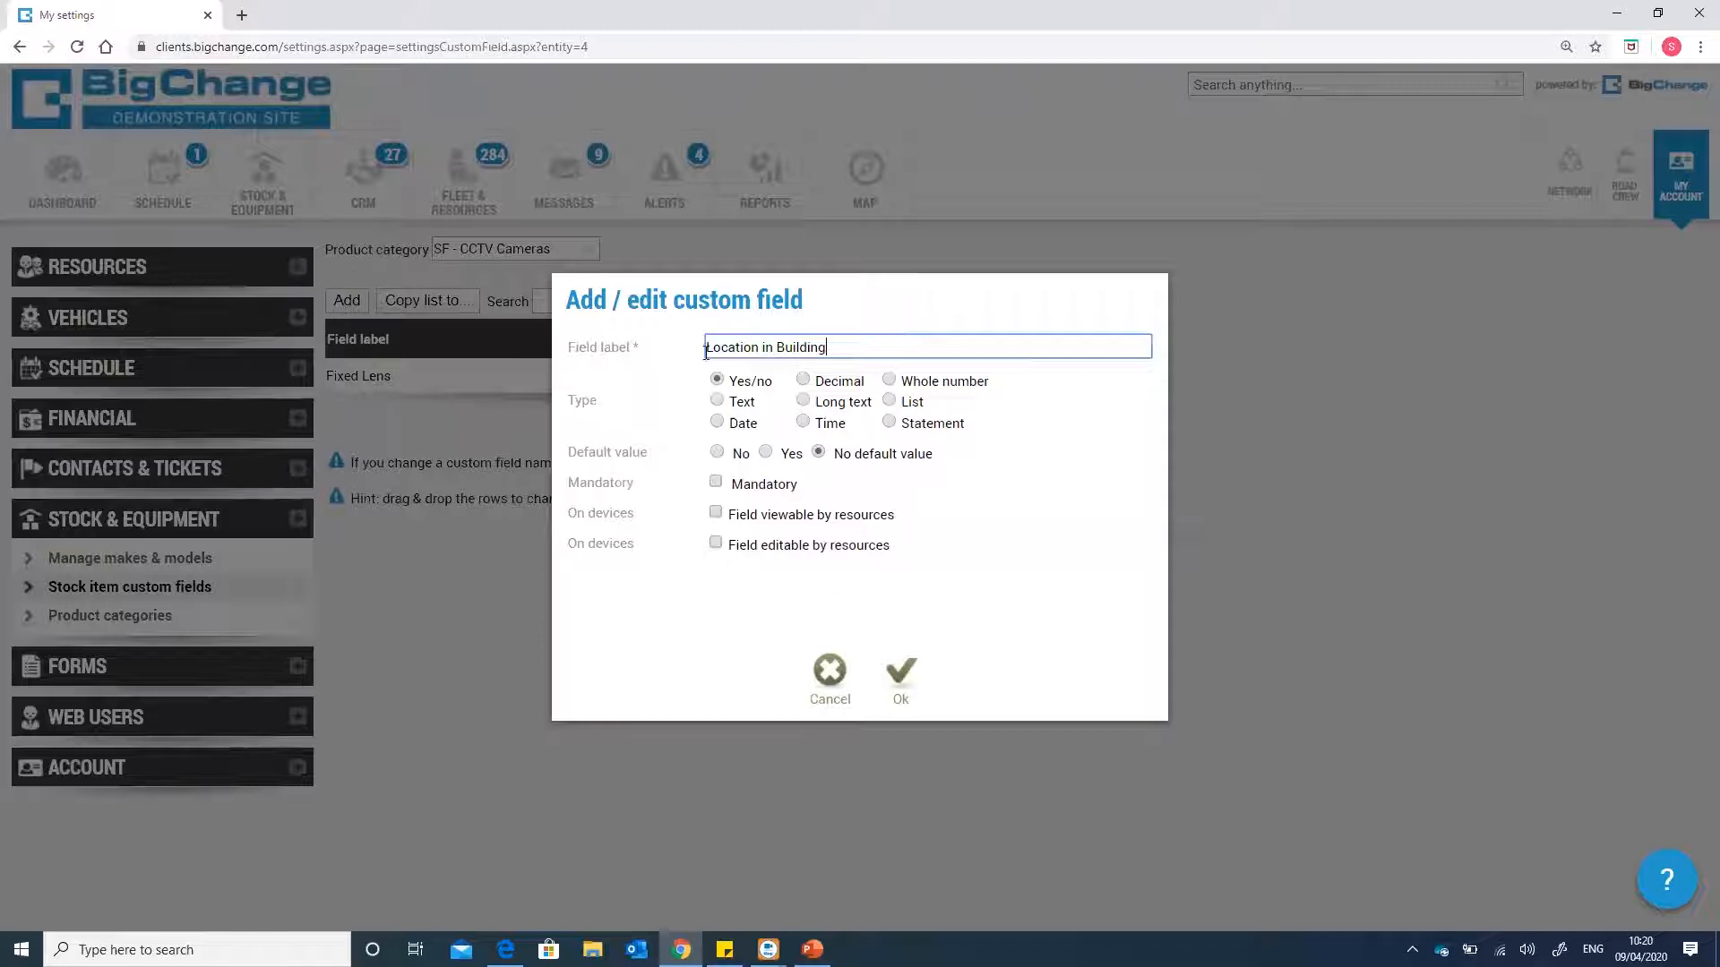
pyautogui.click(727, 406)
pyautogui.click(716, 520)
pyautogui.click(717, 548)
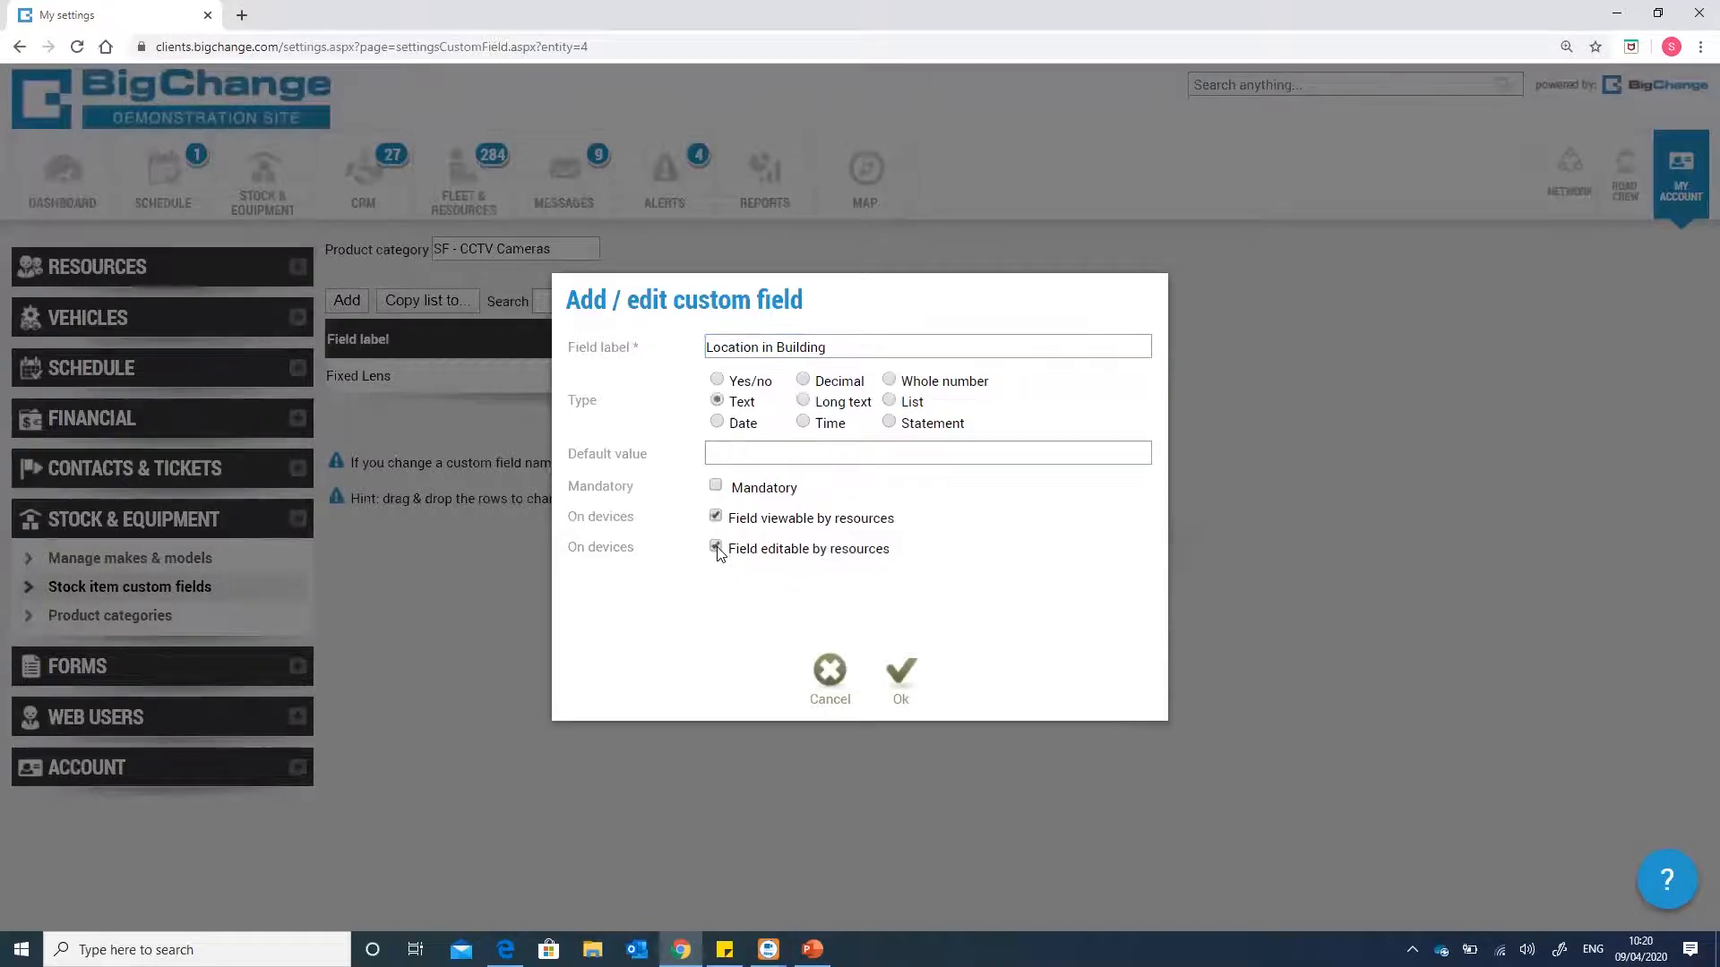
pyautogui.click(914, 699)
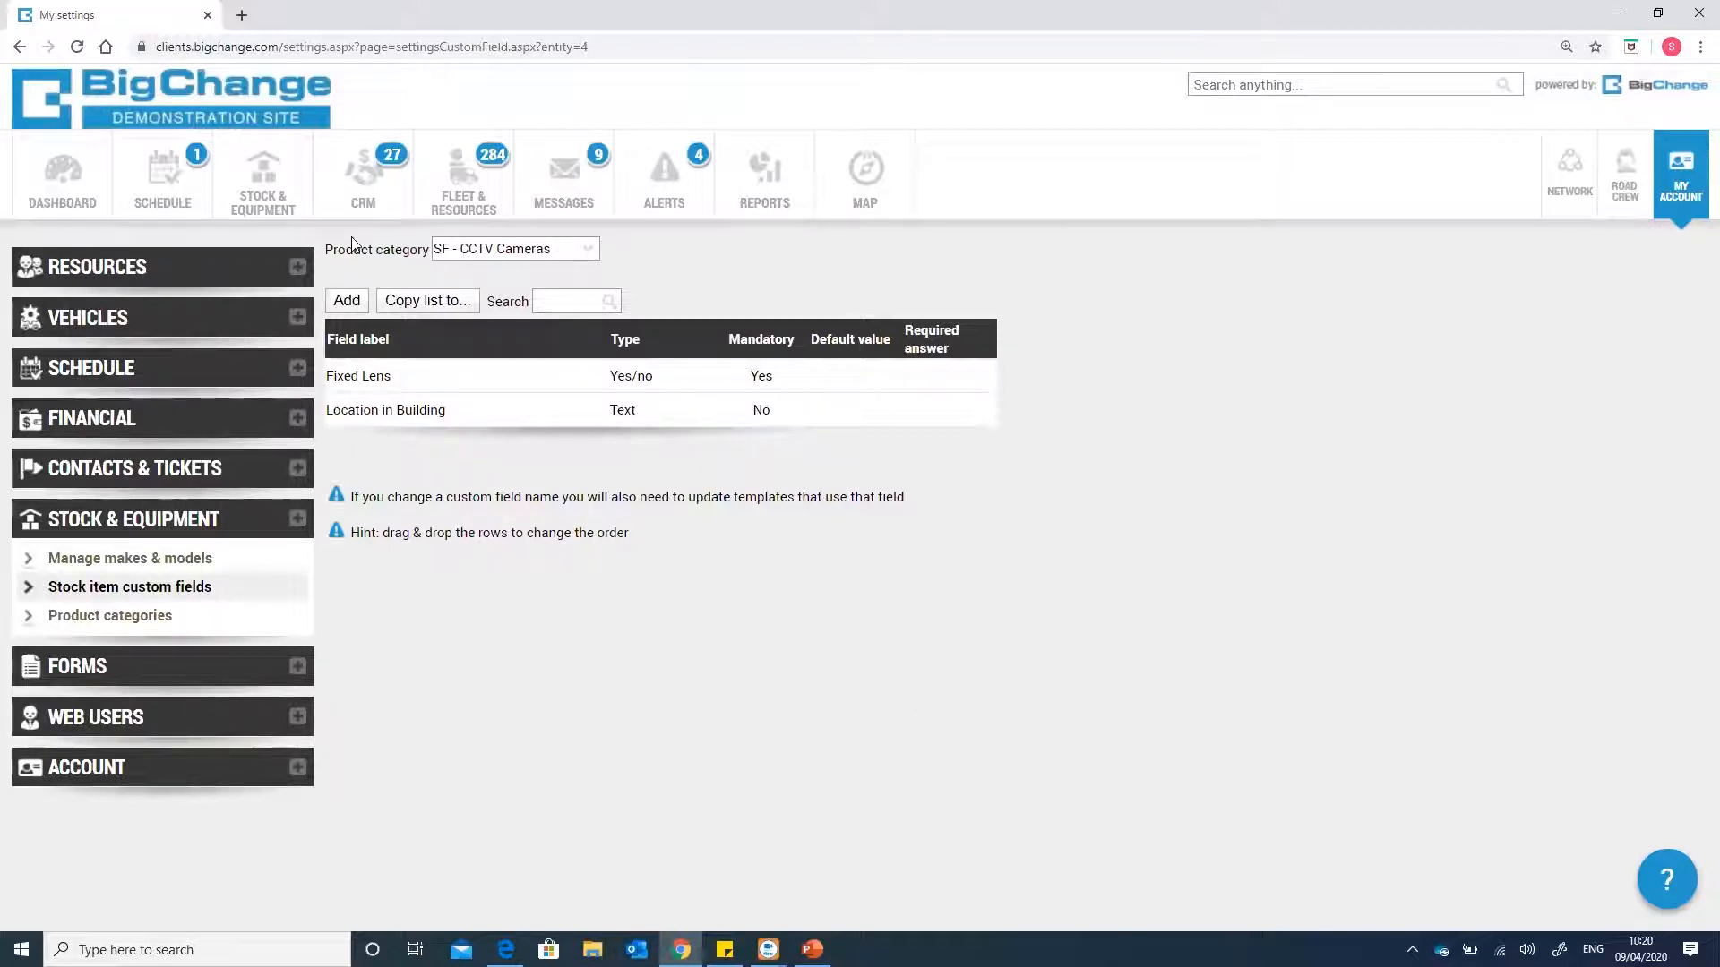
# - Open the stock items list and filter it by the contact CB Demo Allerton School
pyautogui.click(262, 175)
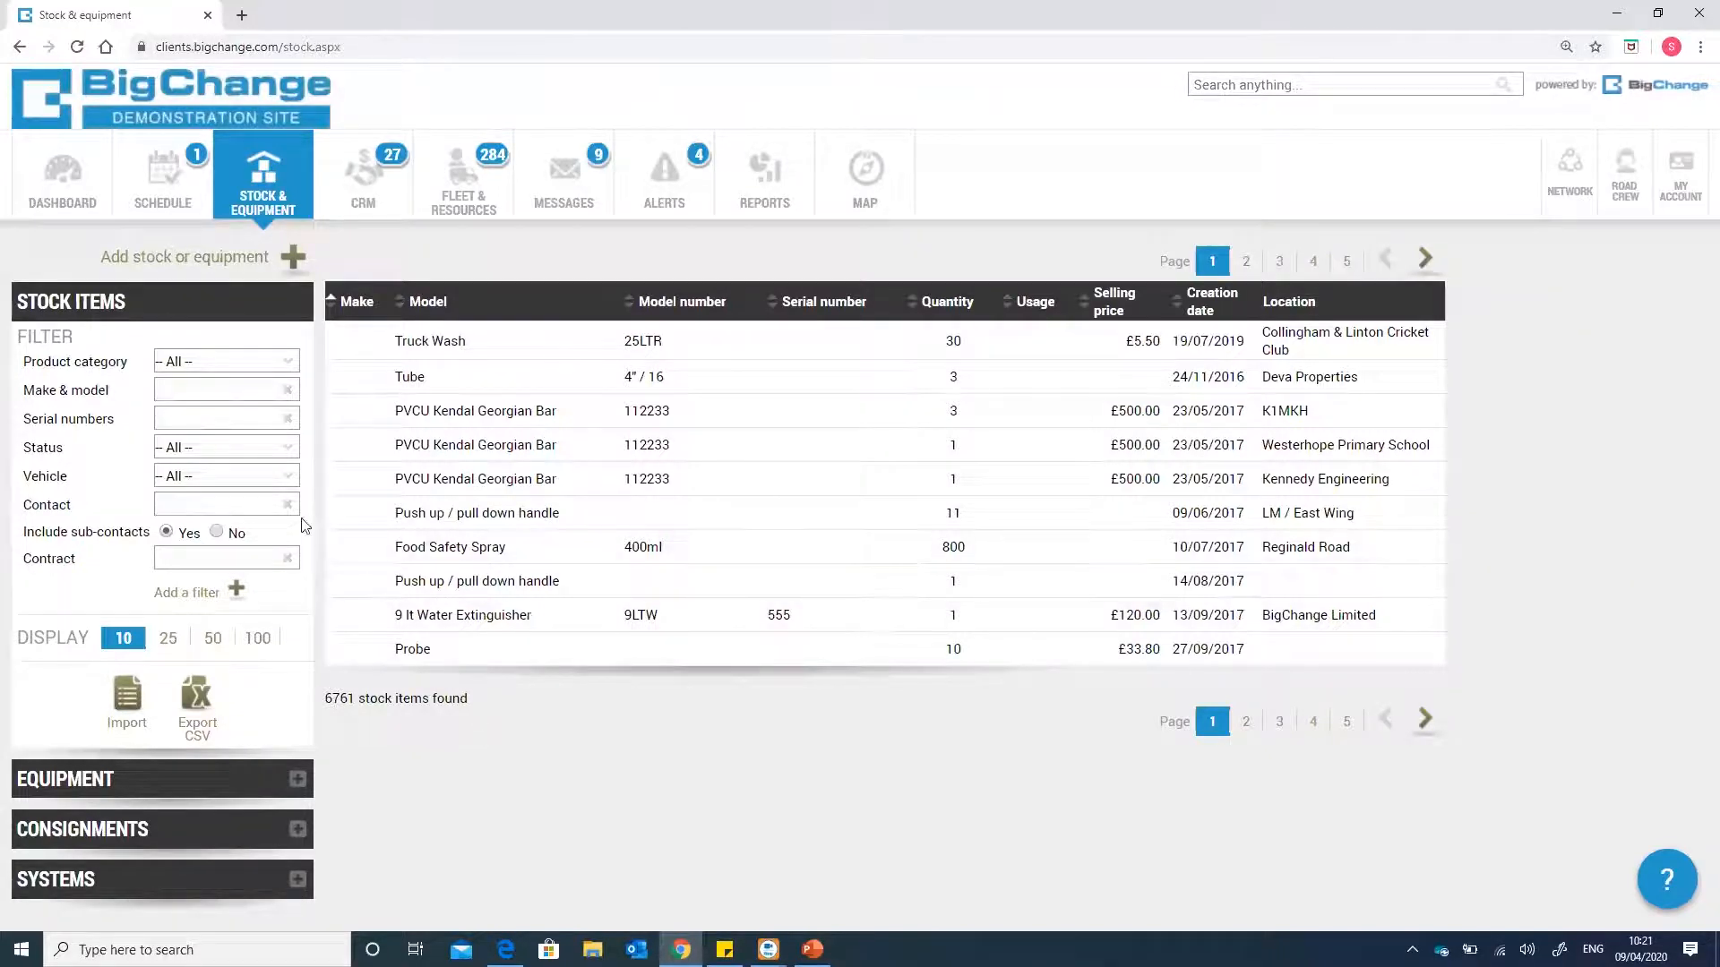
pyautogui.click(244, 511)
pyautogui.write('allert')
pyautogui.click(250, 554)
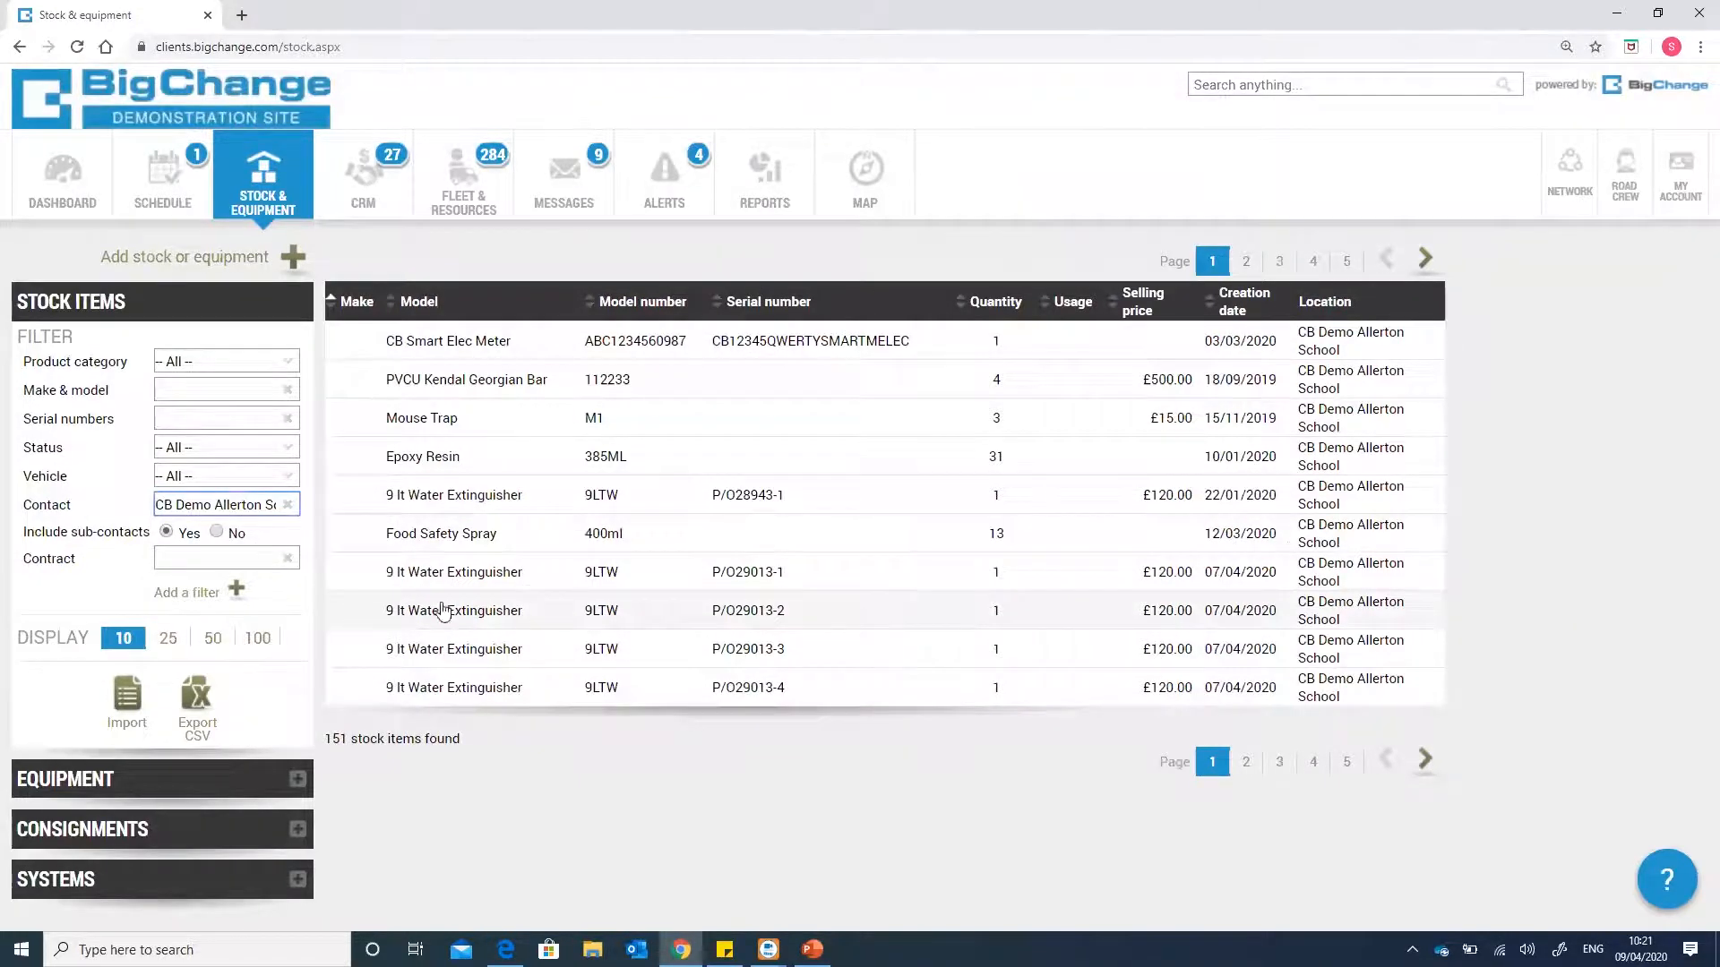
# - View the filtered stock list at 100 and 50 rows per page and return it to 10 rows
pyautogui.click(258, 638)
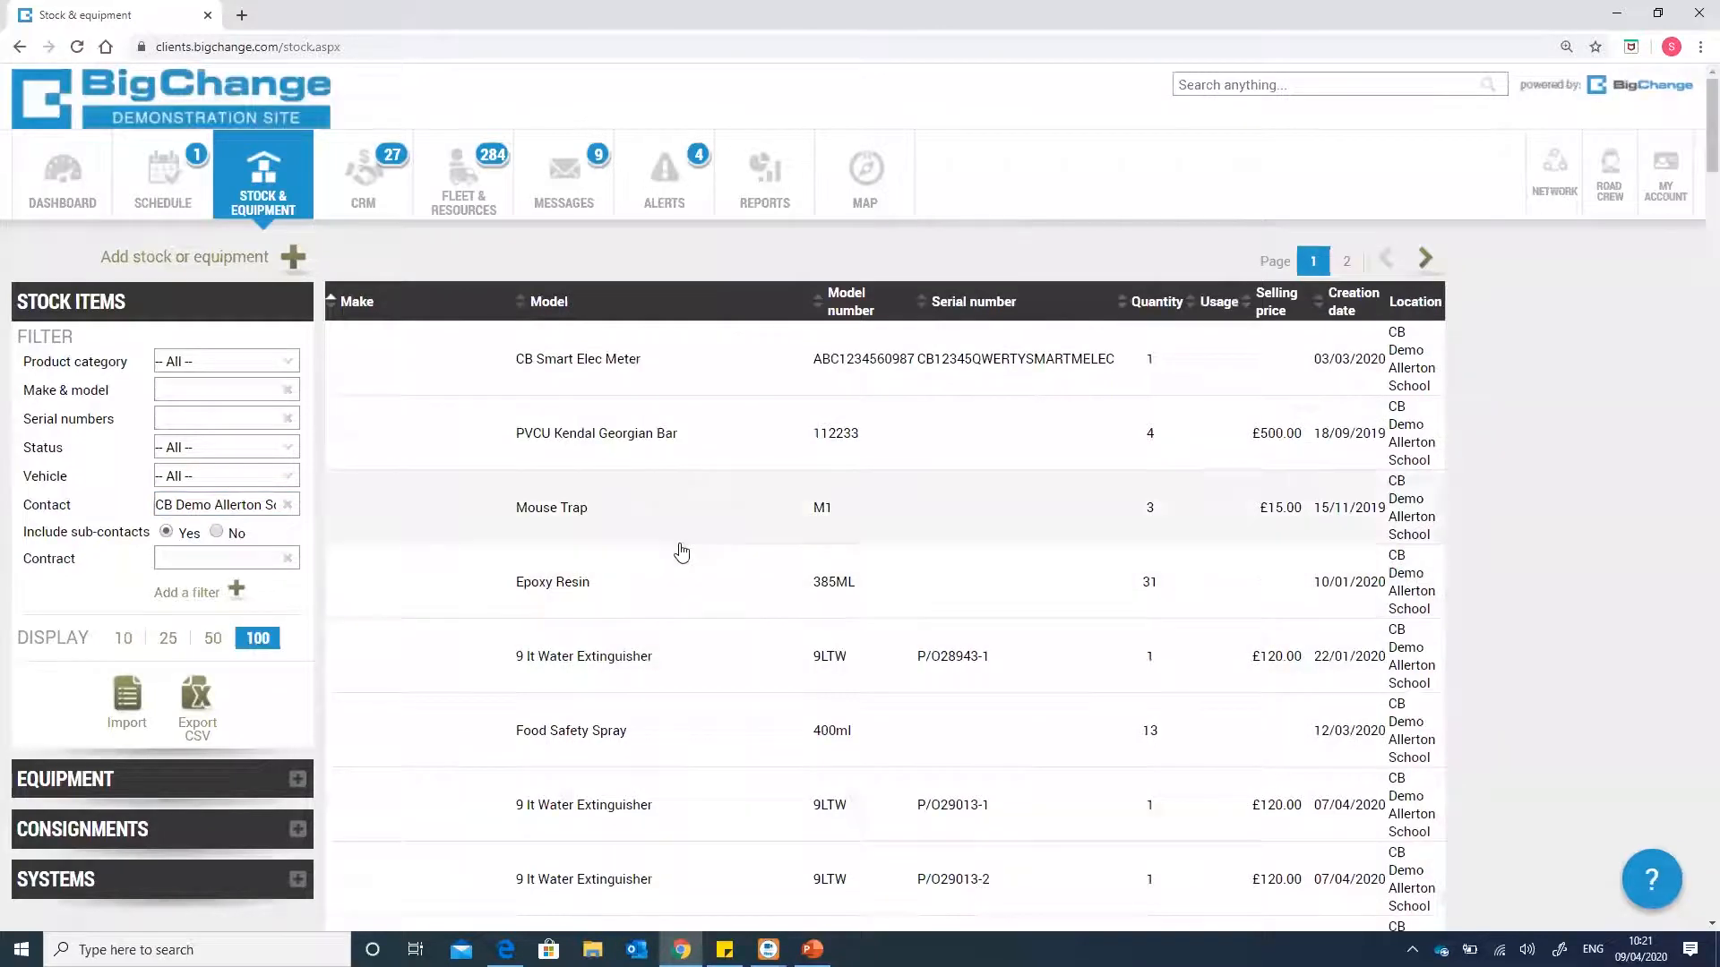
pyautogui.scroll(-1, 679, 548)
pyautogui.click(213, 566)
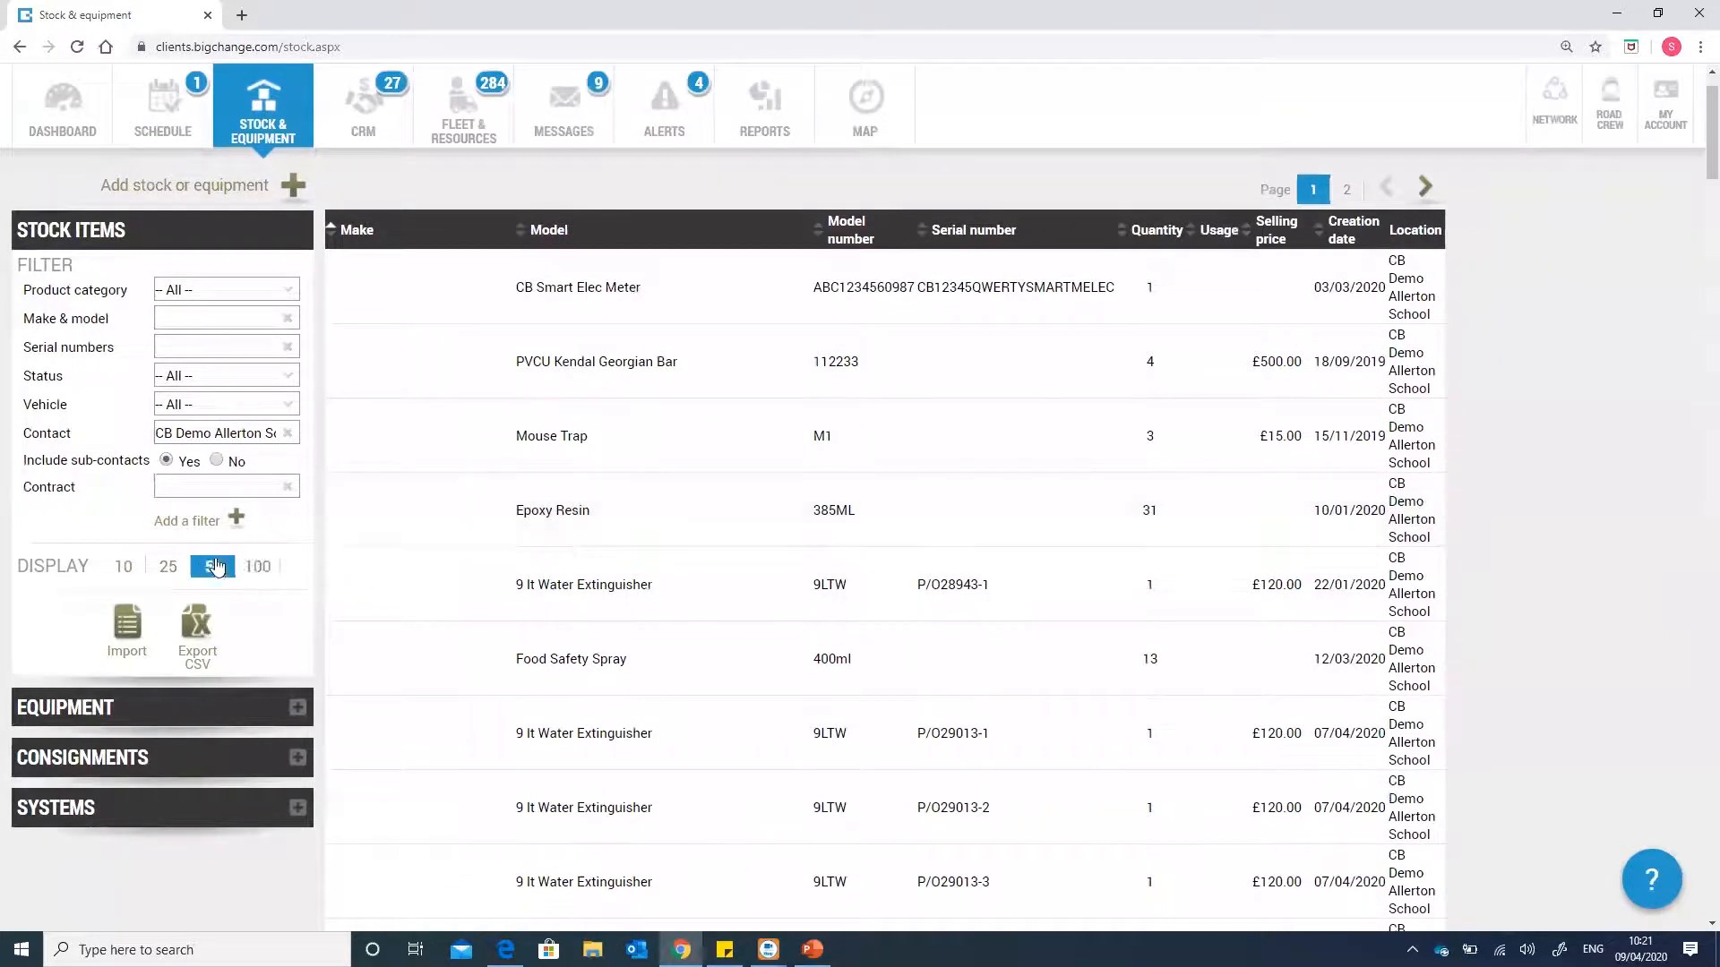
pyautogui.click(131, 573)
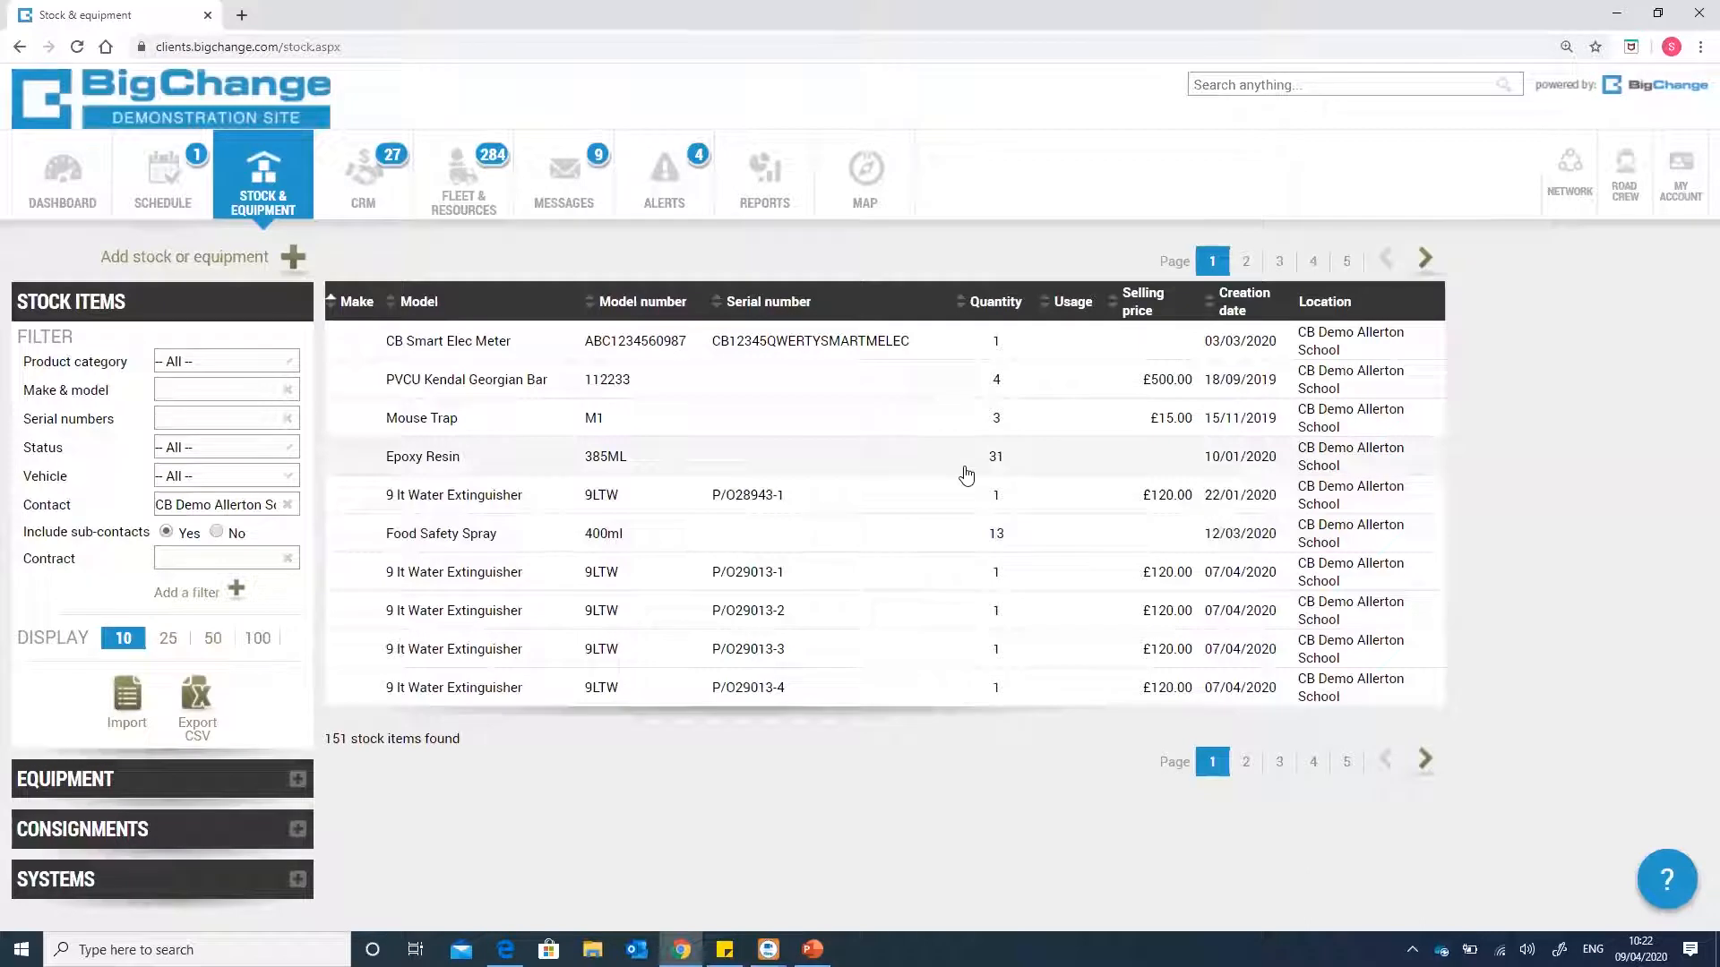
# - Start a new stock or equipment item with the make and model Hikvision DS-2CD2TS7GL-1
pyautogui.click(291, 257)
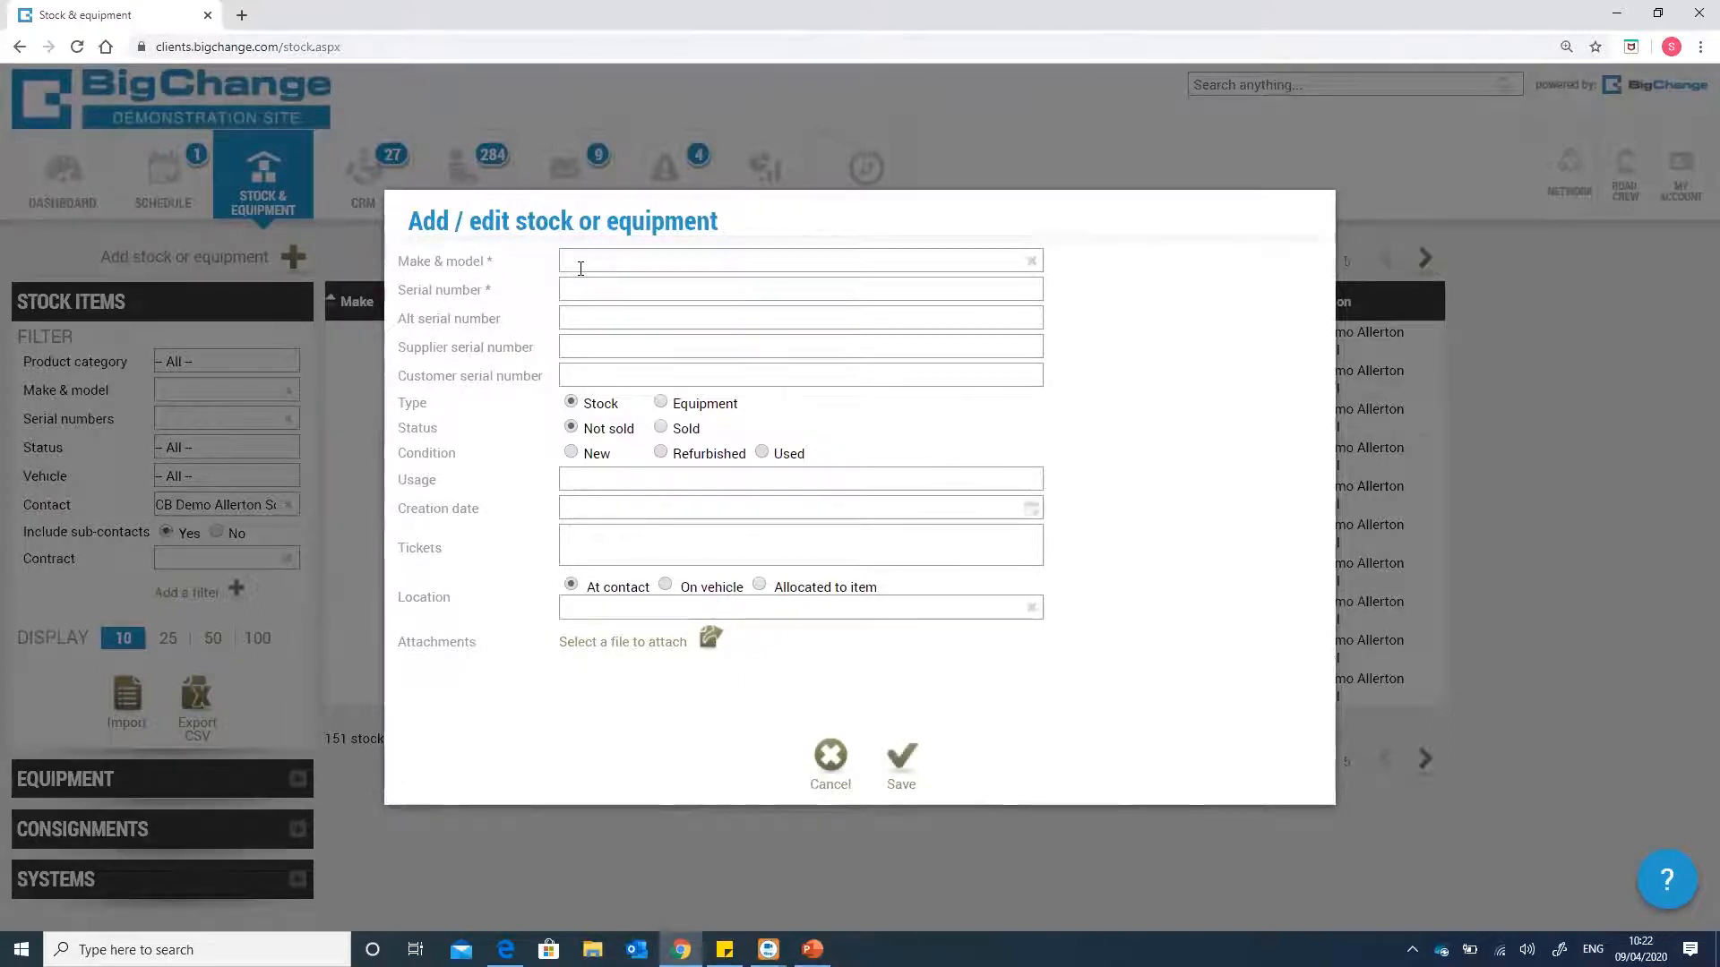
pyautogui.click(566, 262)
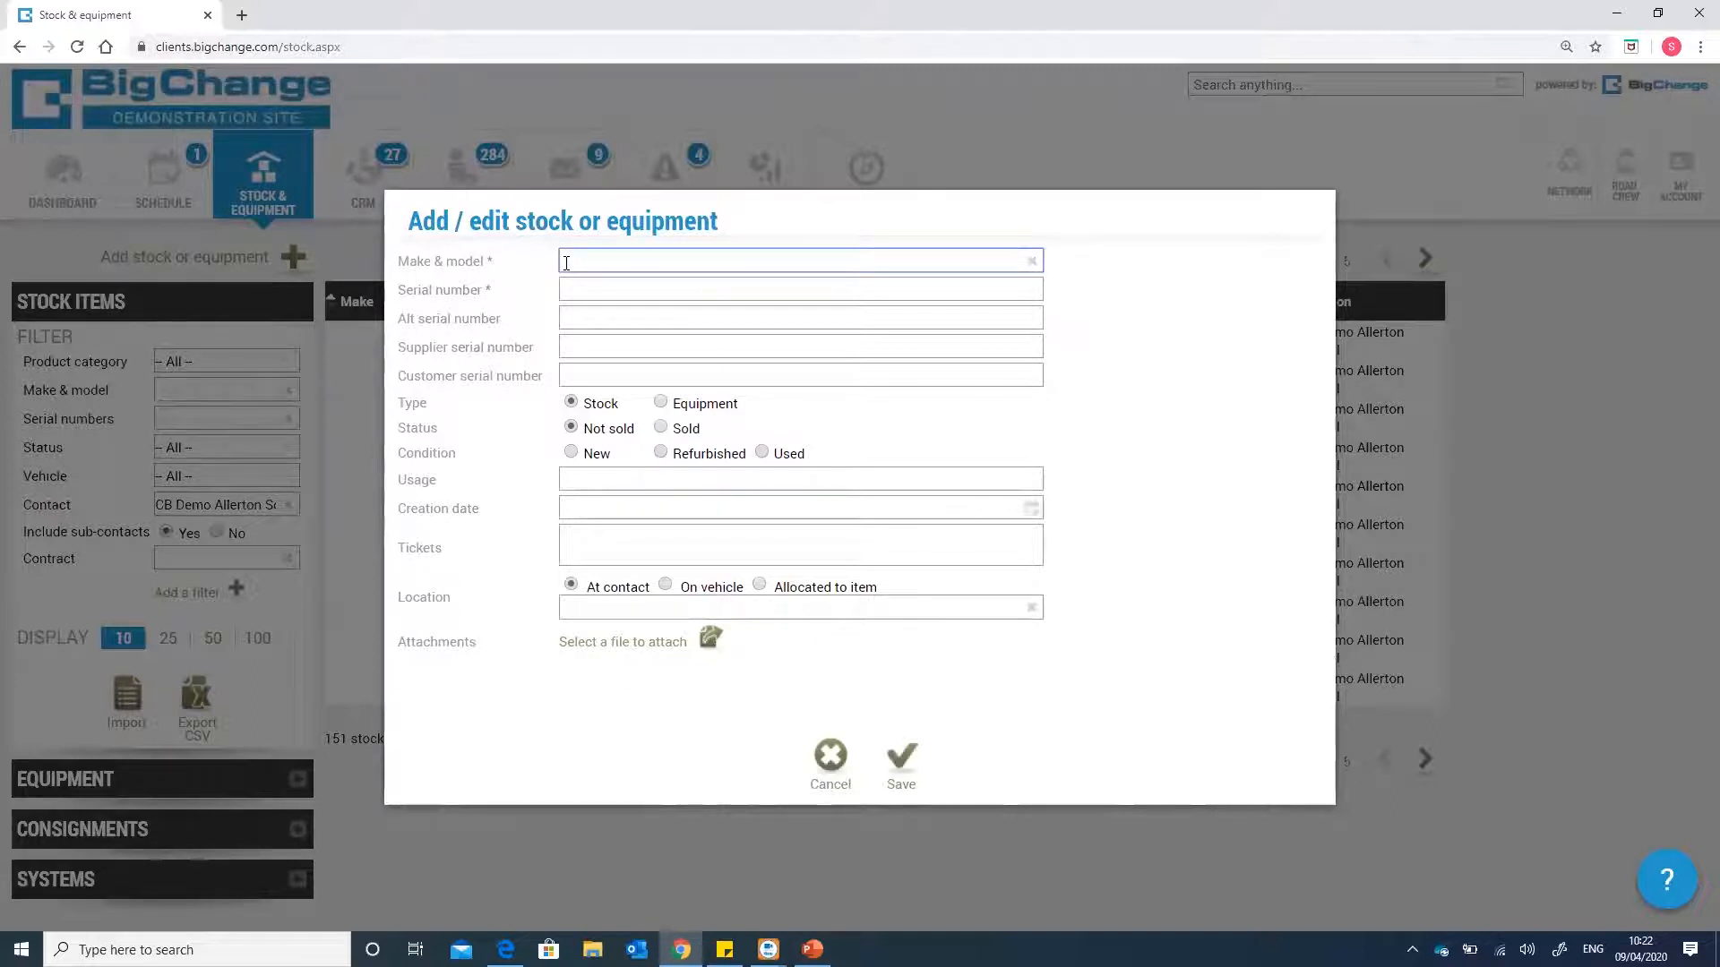
pyautogui.write('Hikvi')
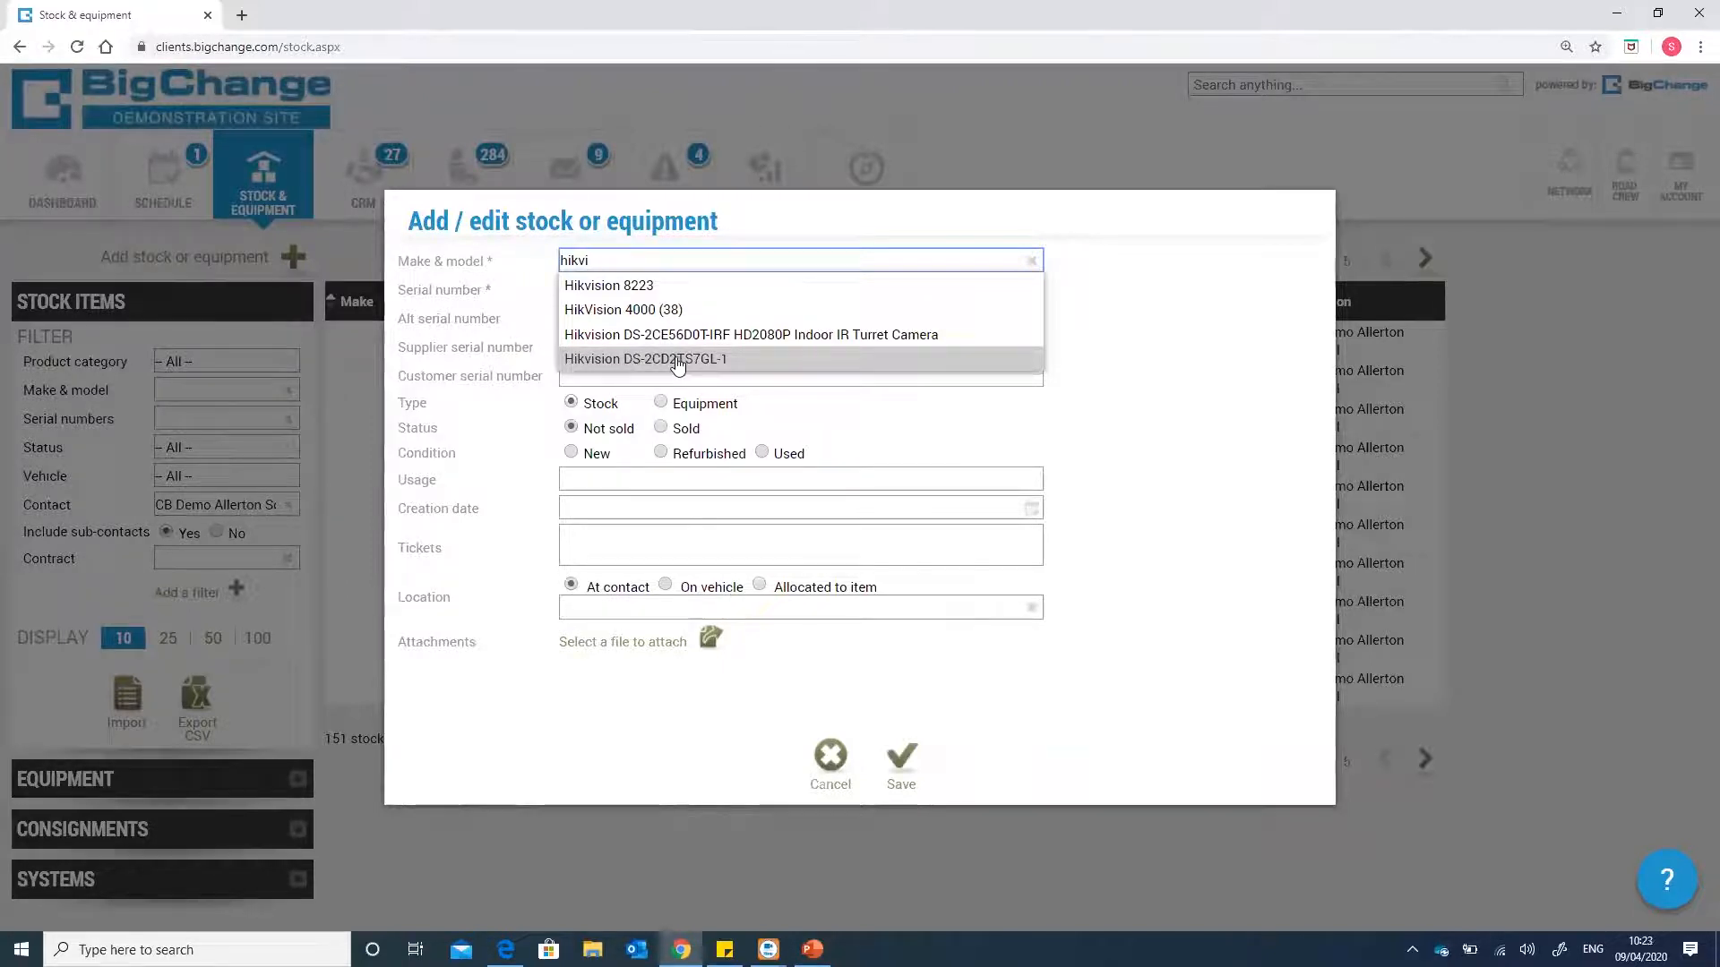
pyautogui.click(757, 359)
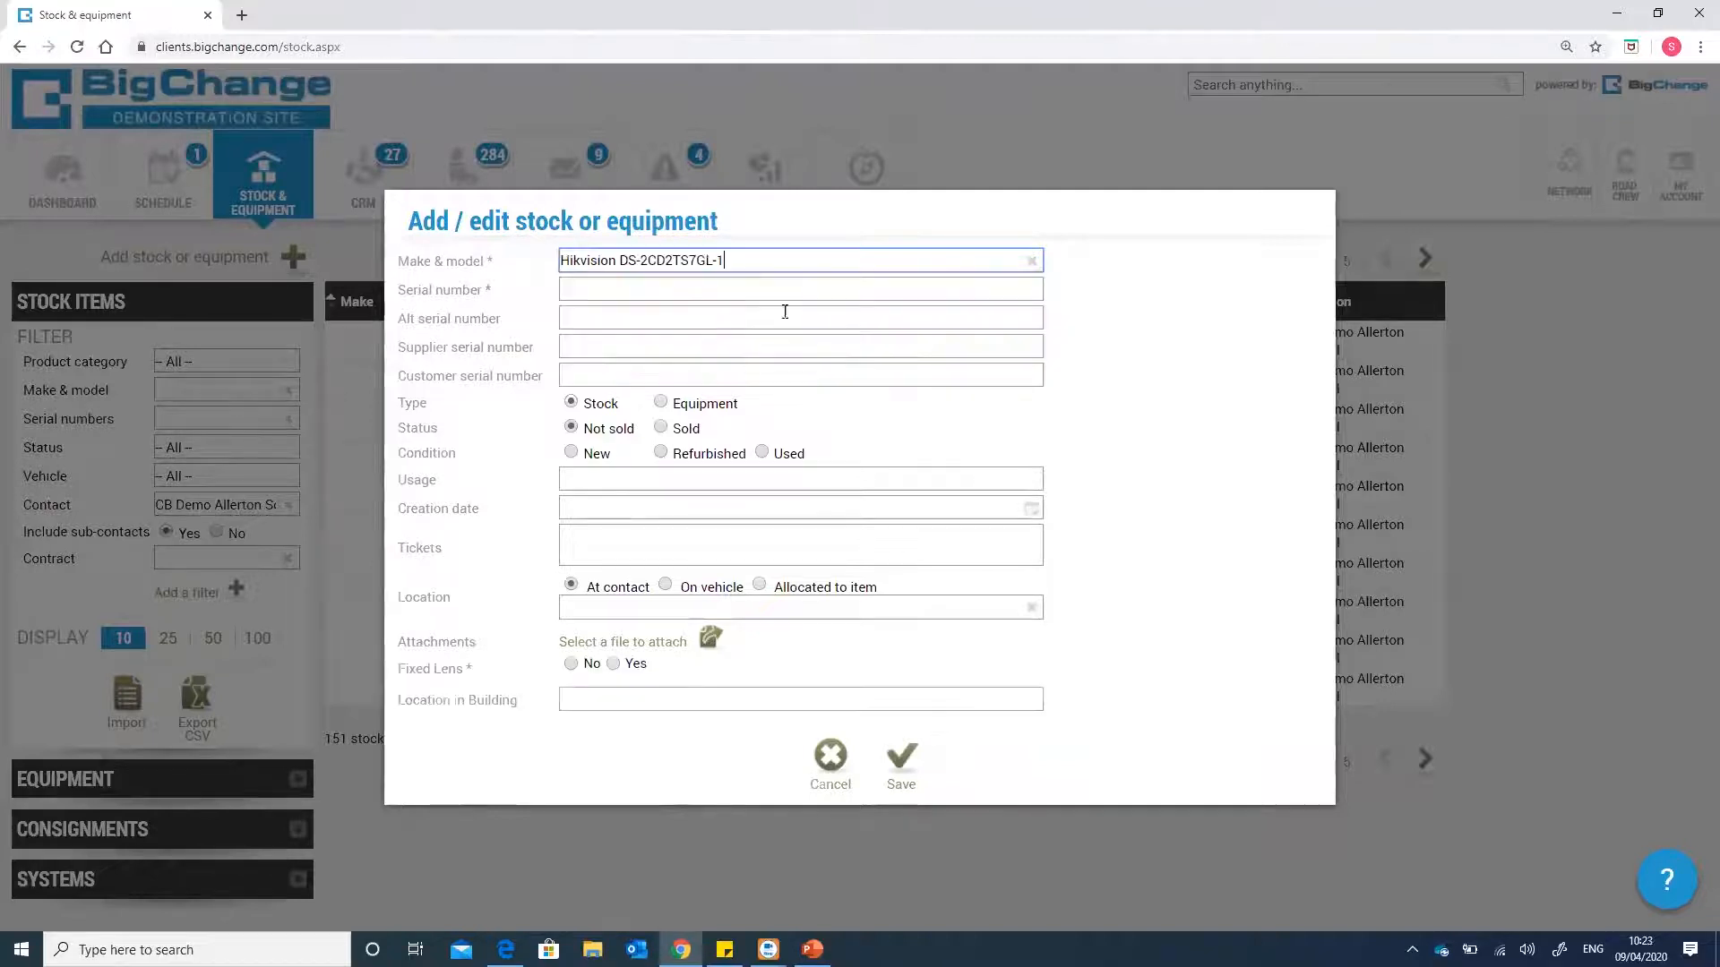
pyautogui.click(593, 286)
pyautogui.click(1181, 354)
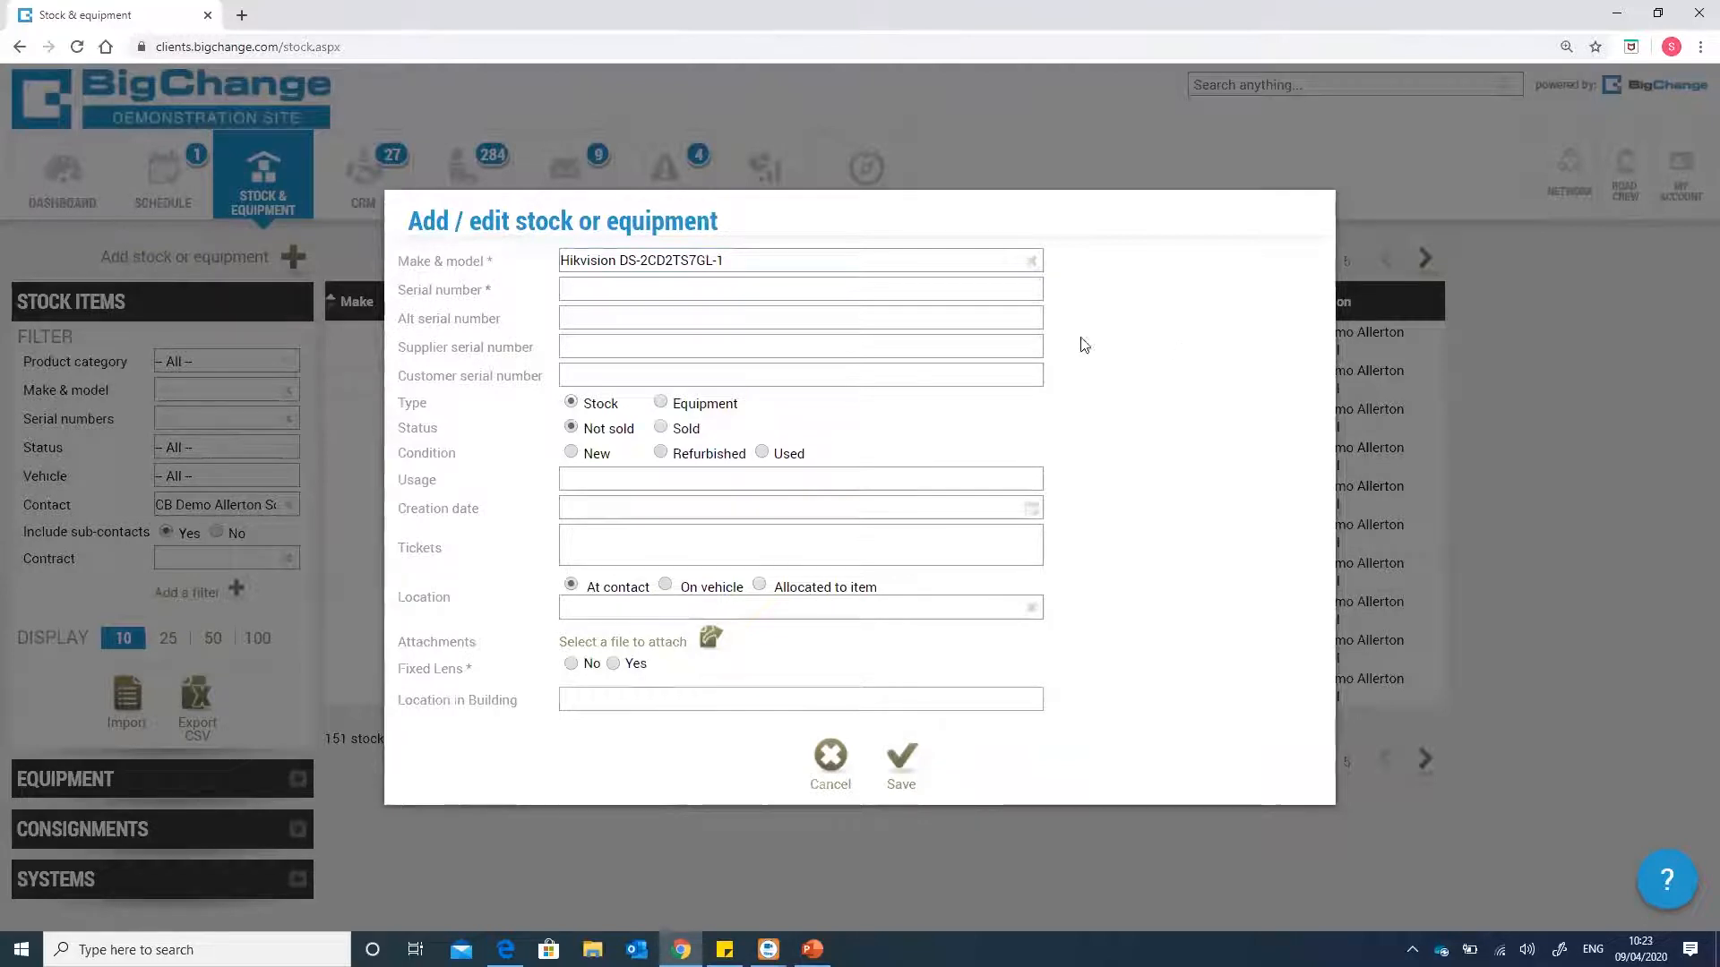
pyautogui.click(925, 291)
pyautogui.write('546457658345')
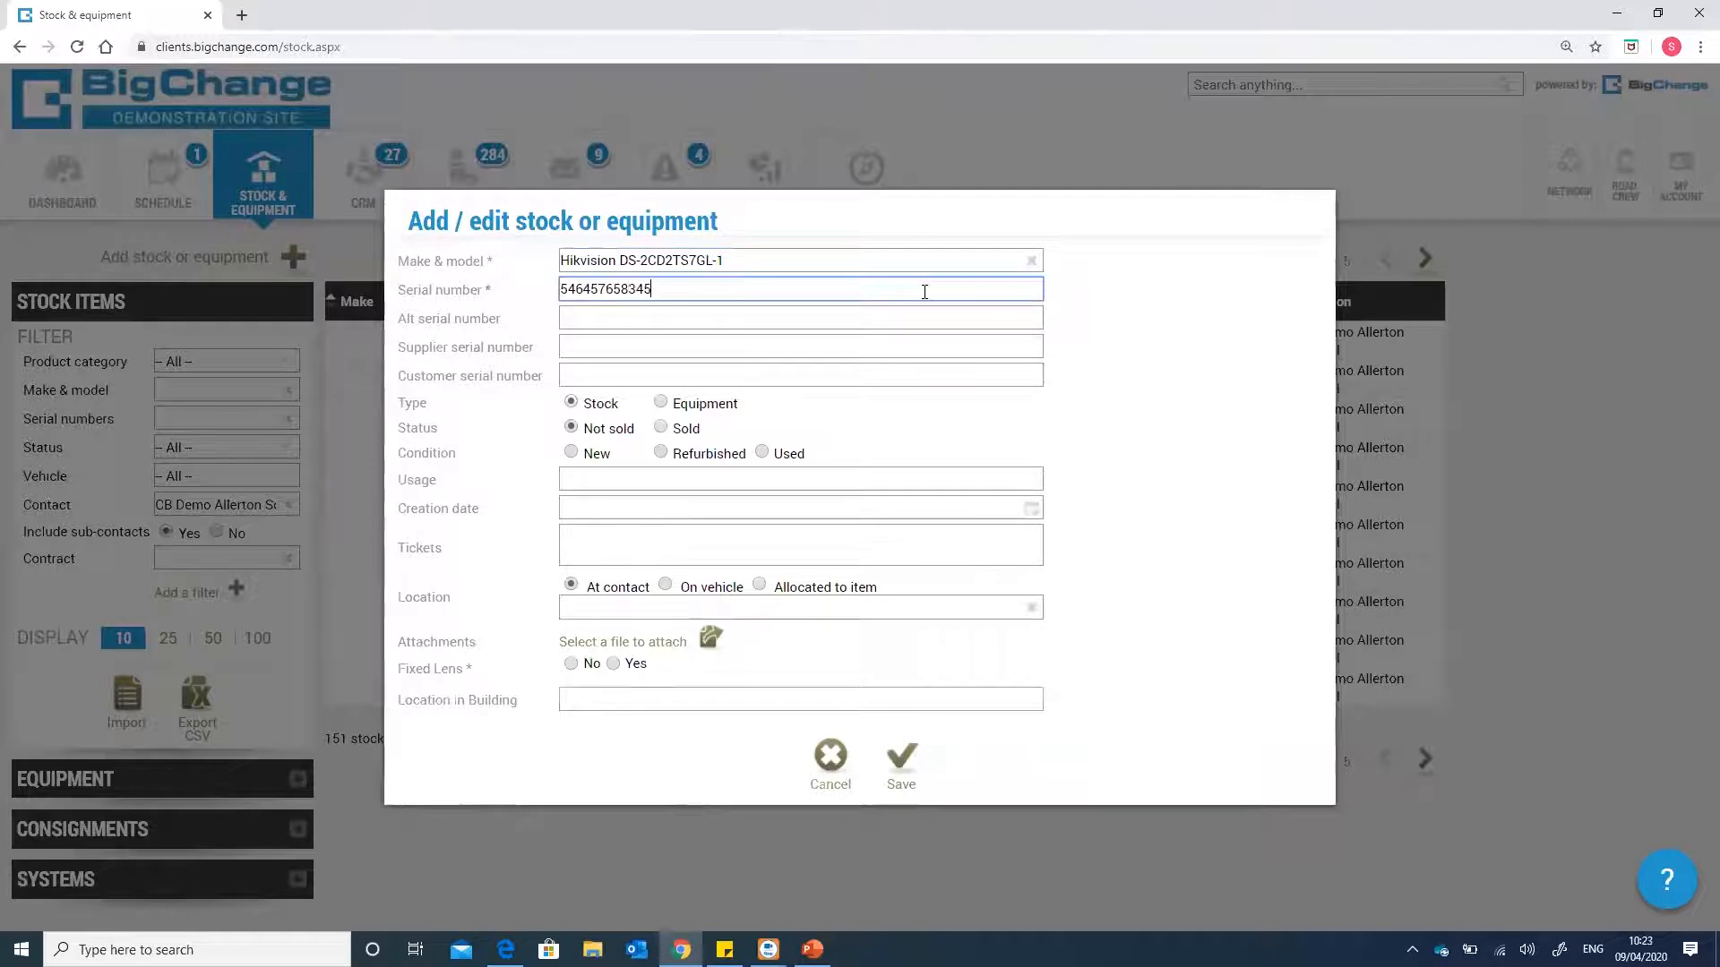
pyautogui.click(1083, 329)
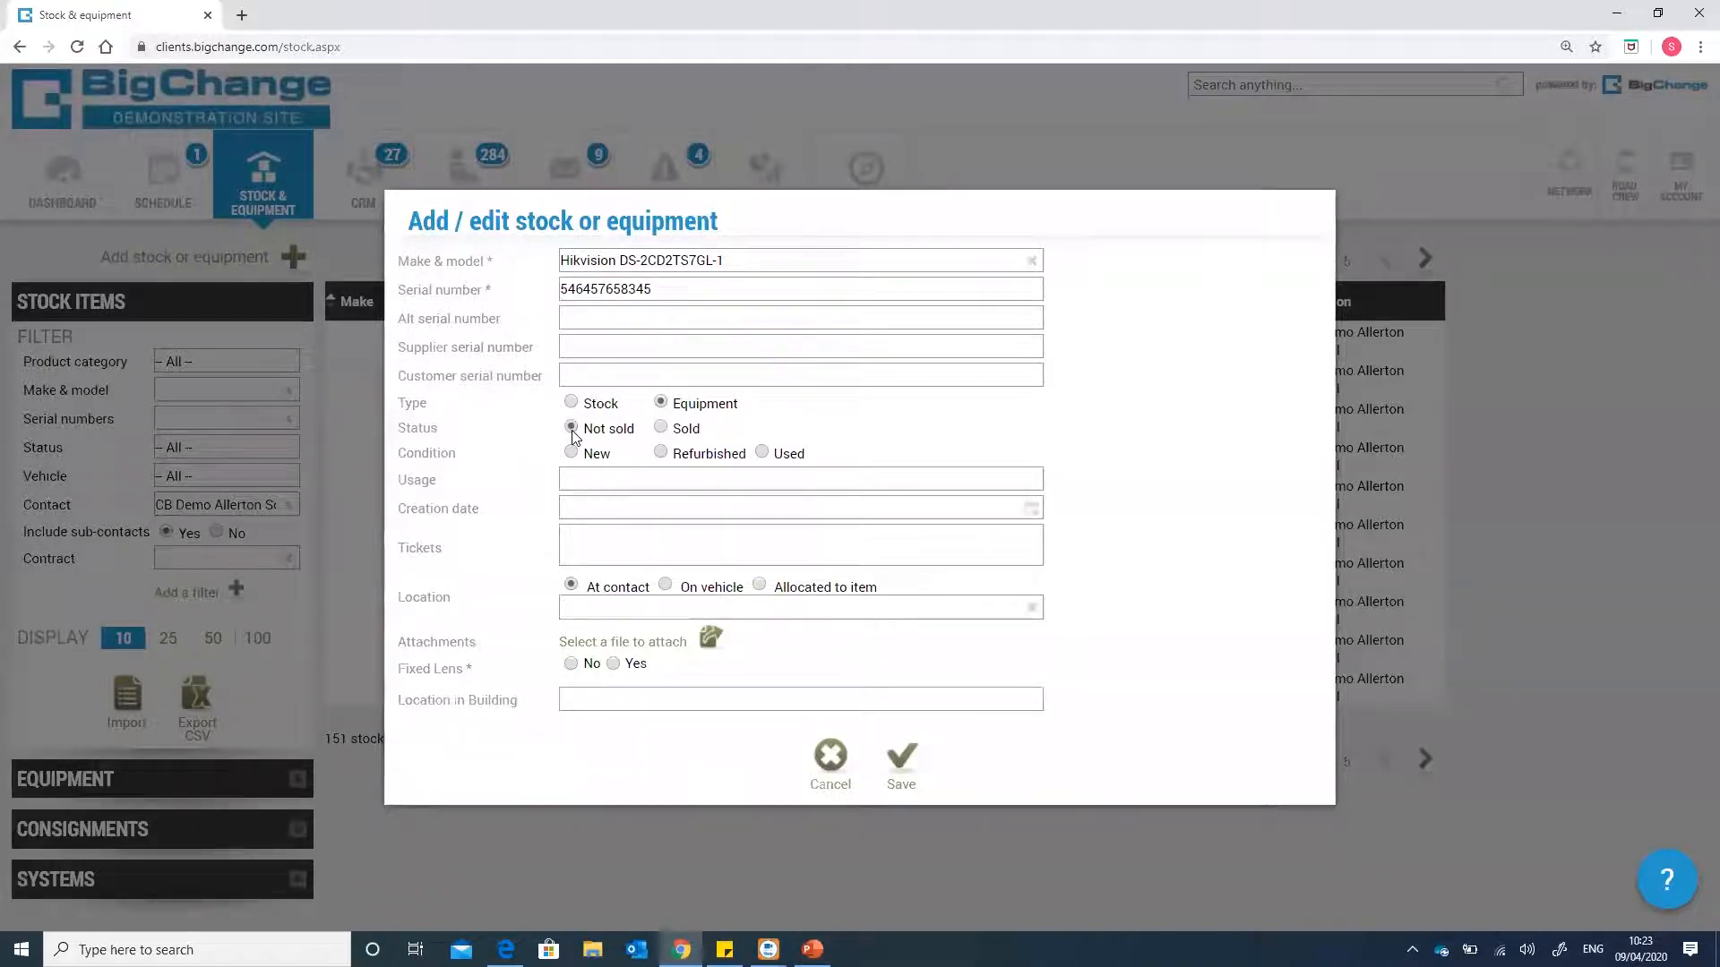
# - Try the Sold status on the camera and return it to Not sold
pyautogui.click(662, 429)
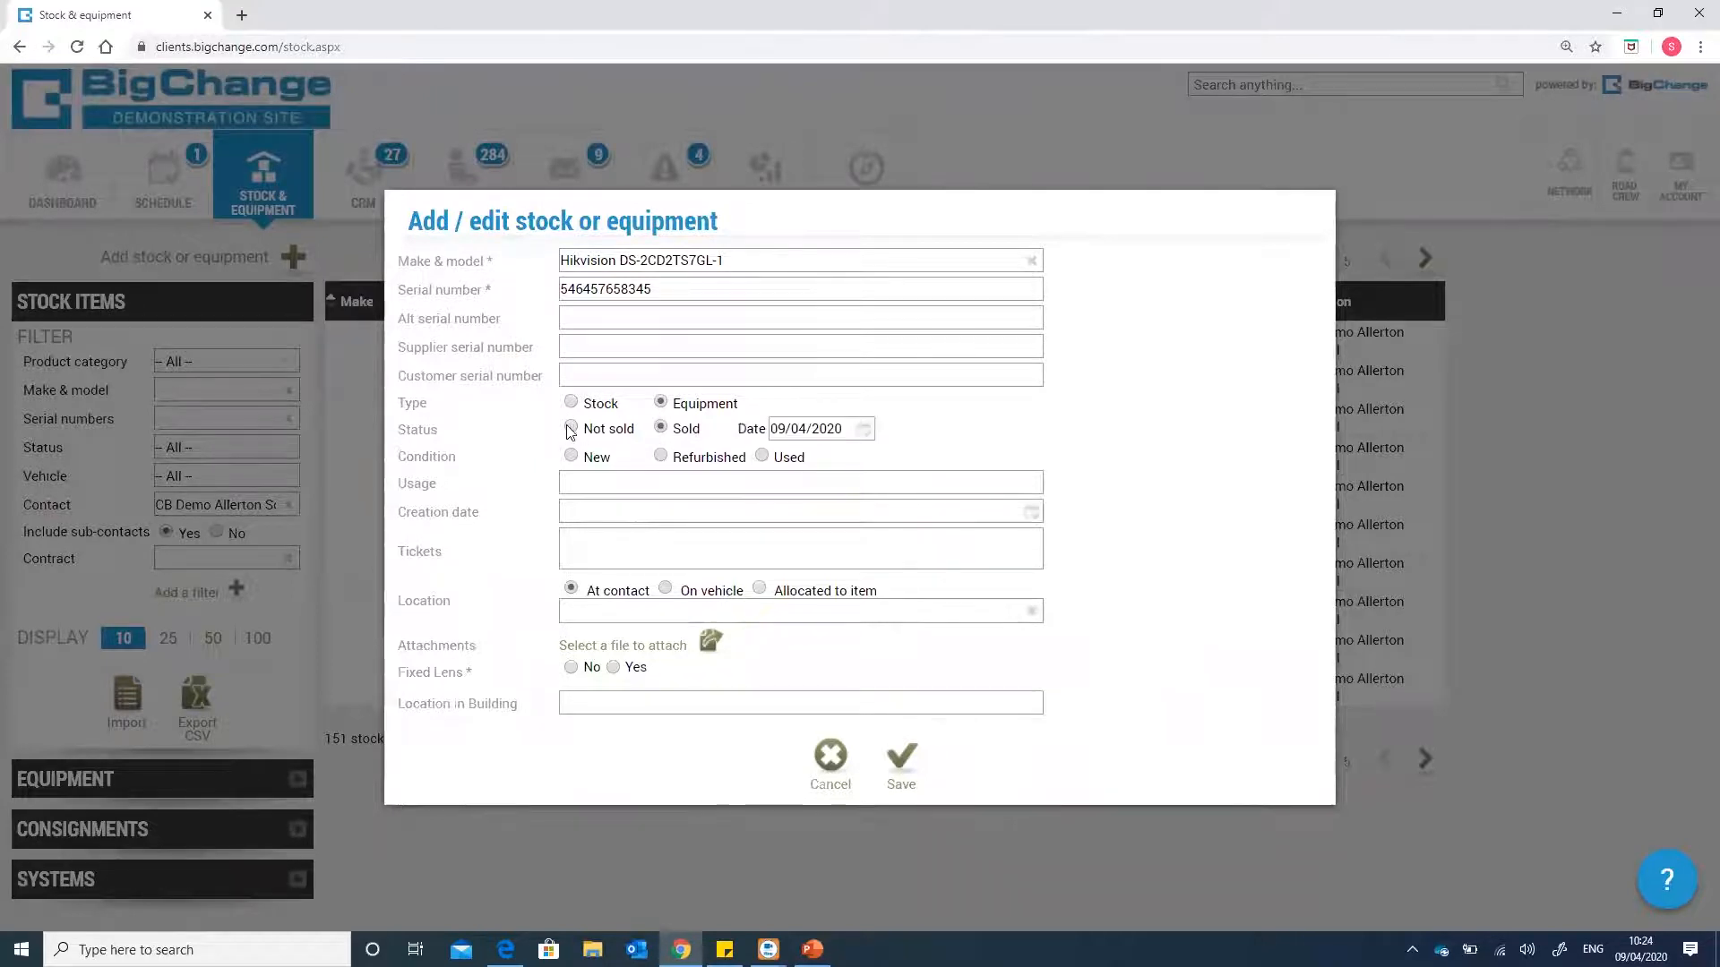
pyautogui.click(571, 428)
pyautogui.click(662, 429)
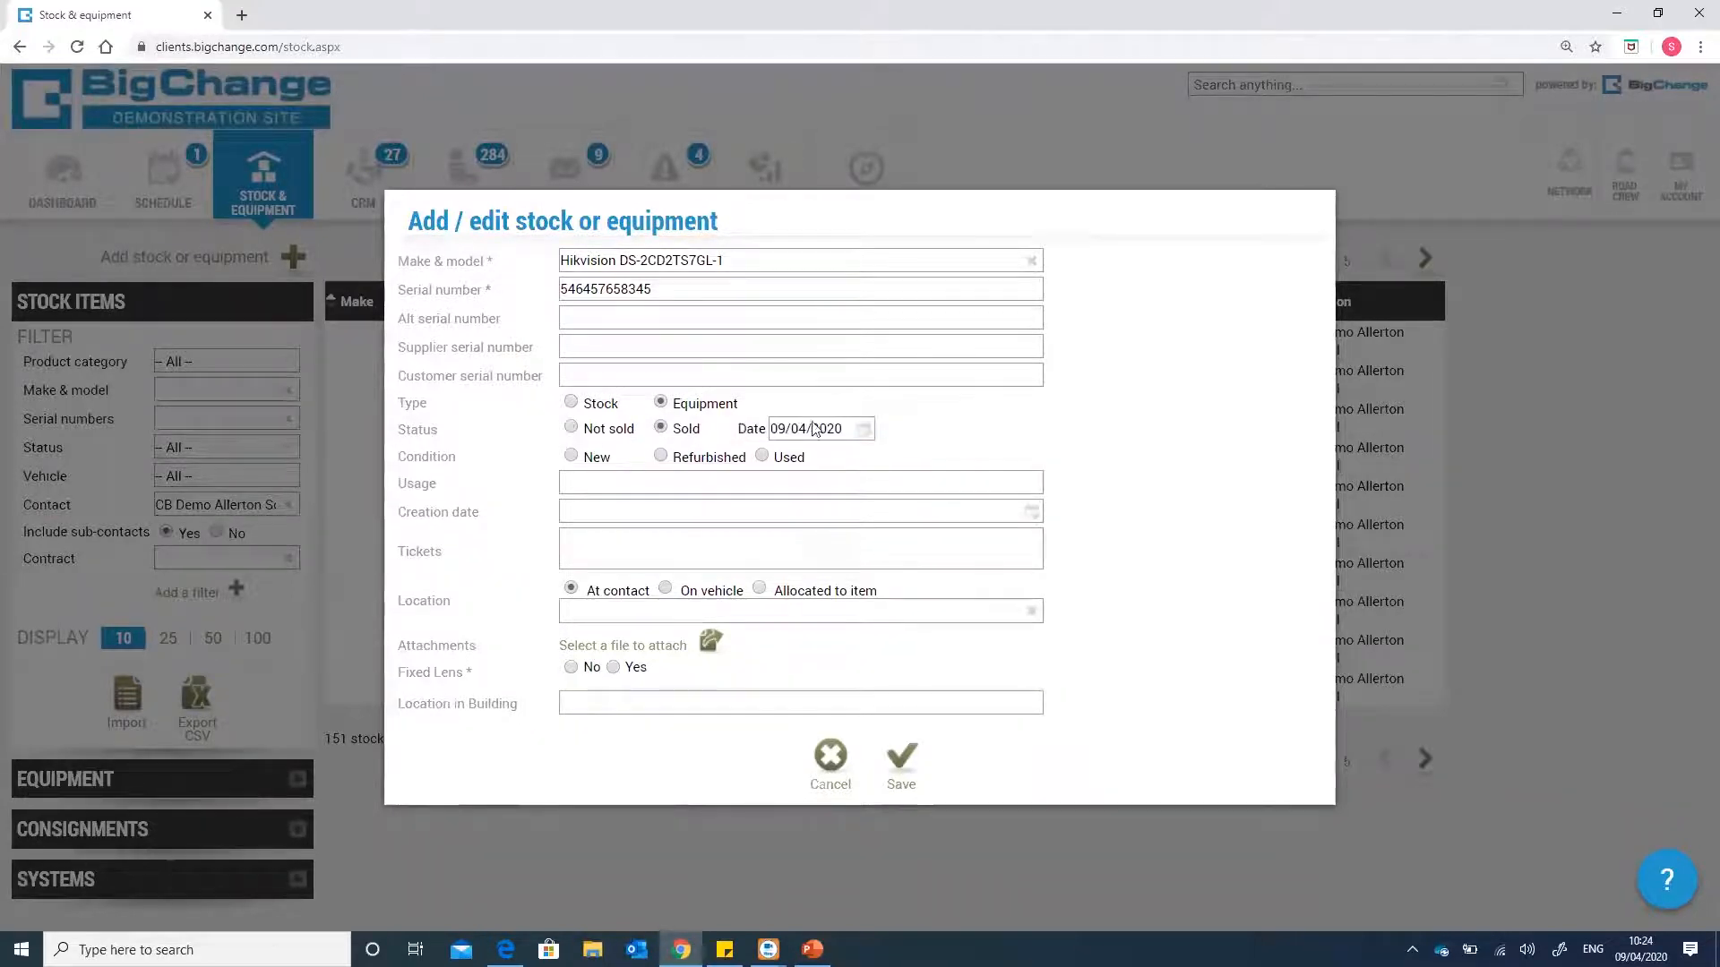
pyautogui.click(589, 430)
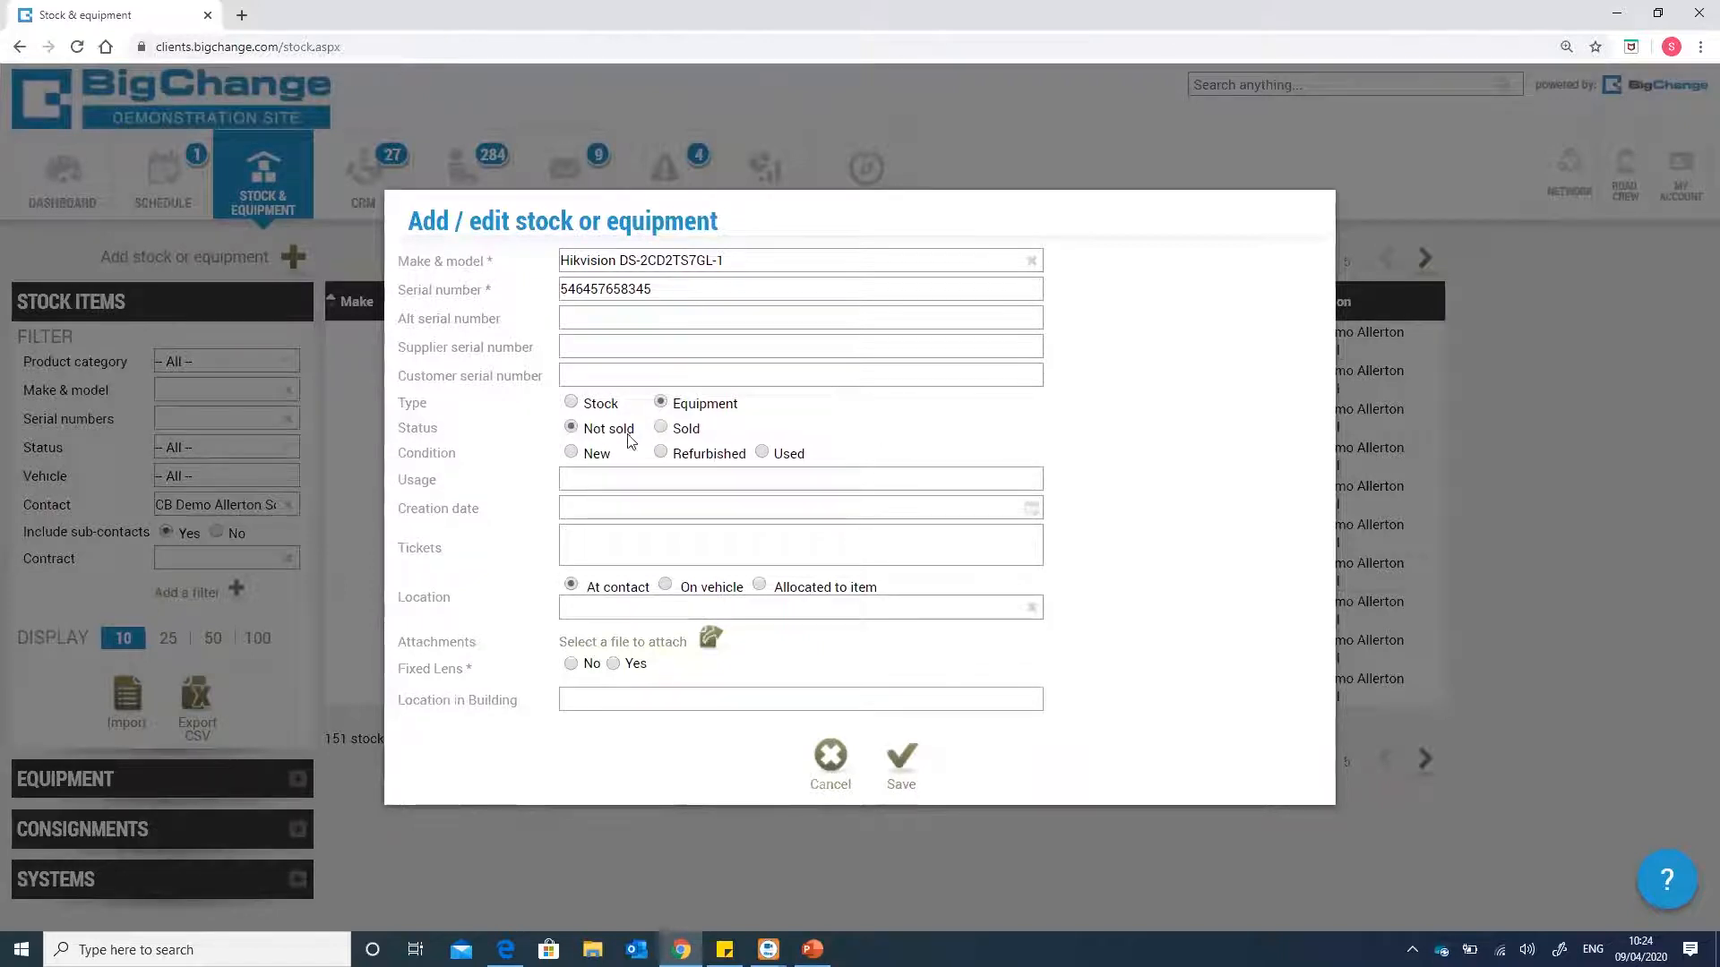
# - Set the camera's creation date to 09/04/2020
pyautogui.click(729, 475)
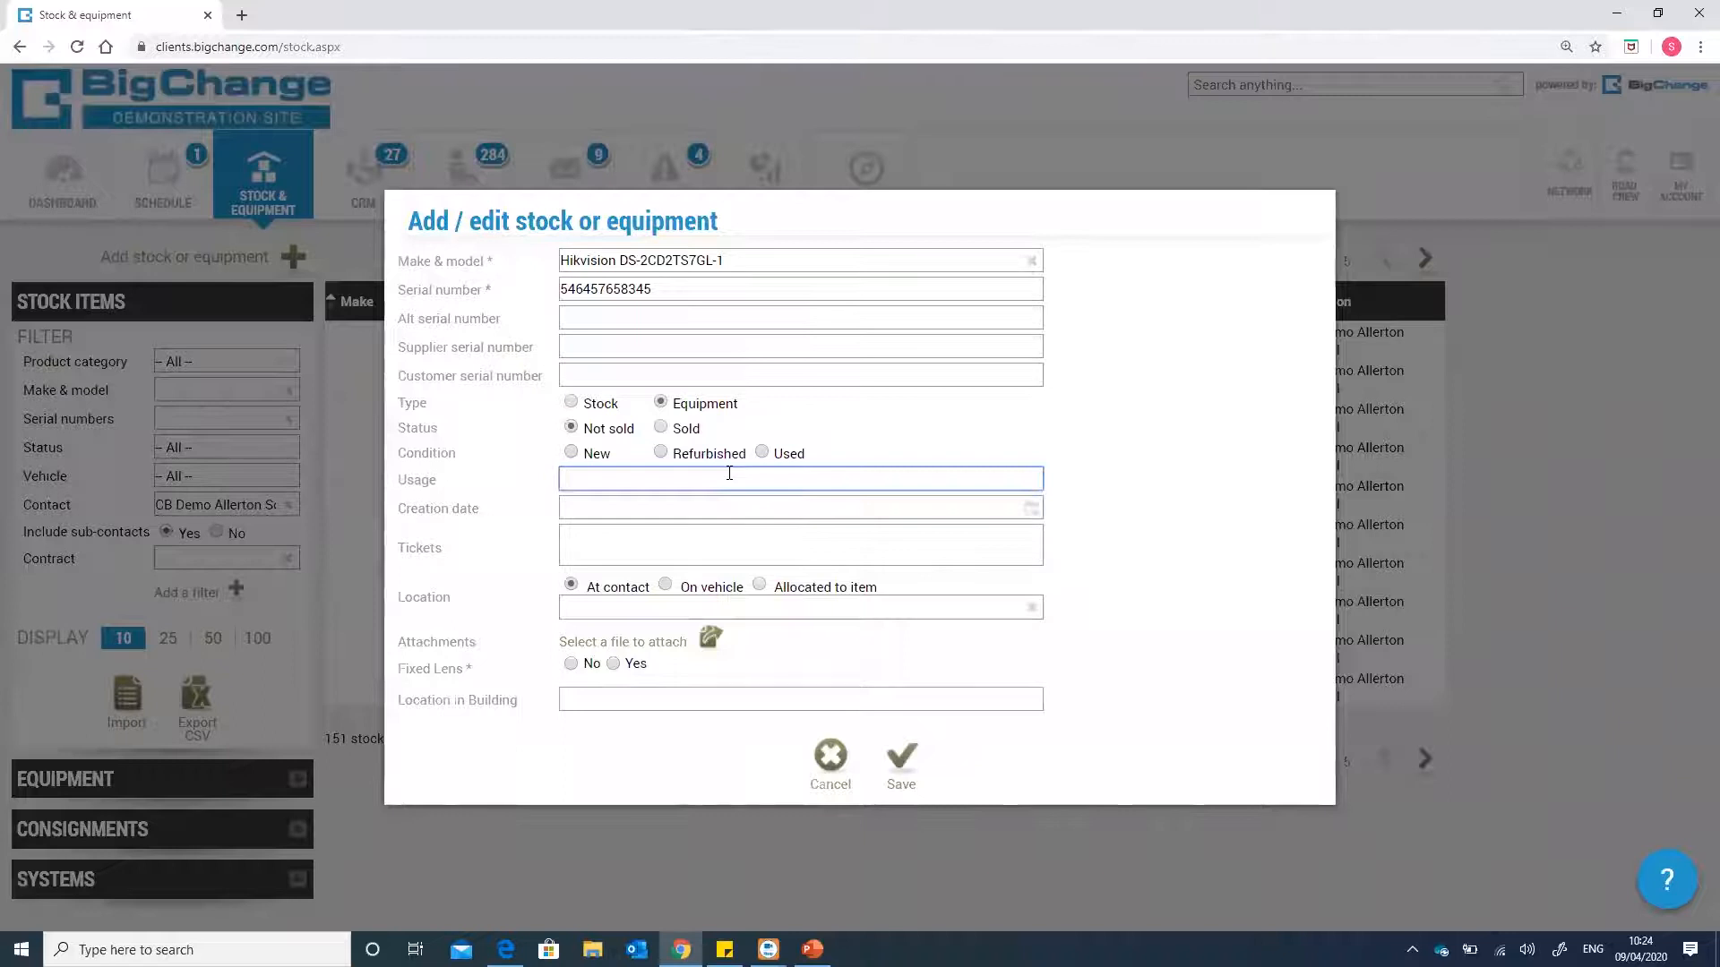
pyautogui.click(1035, 510)
pyautogui.click(686, 625)
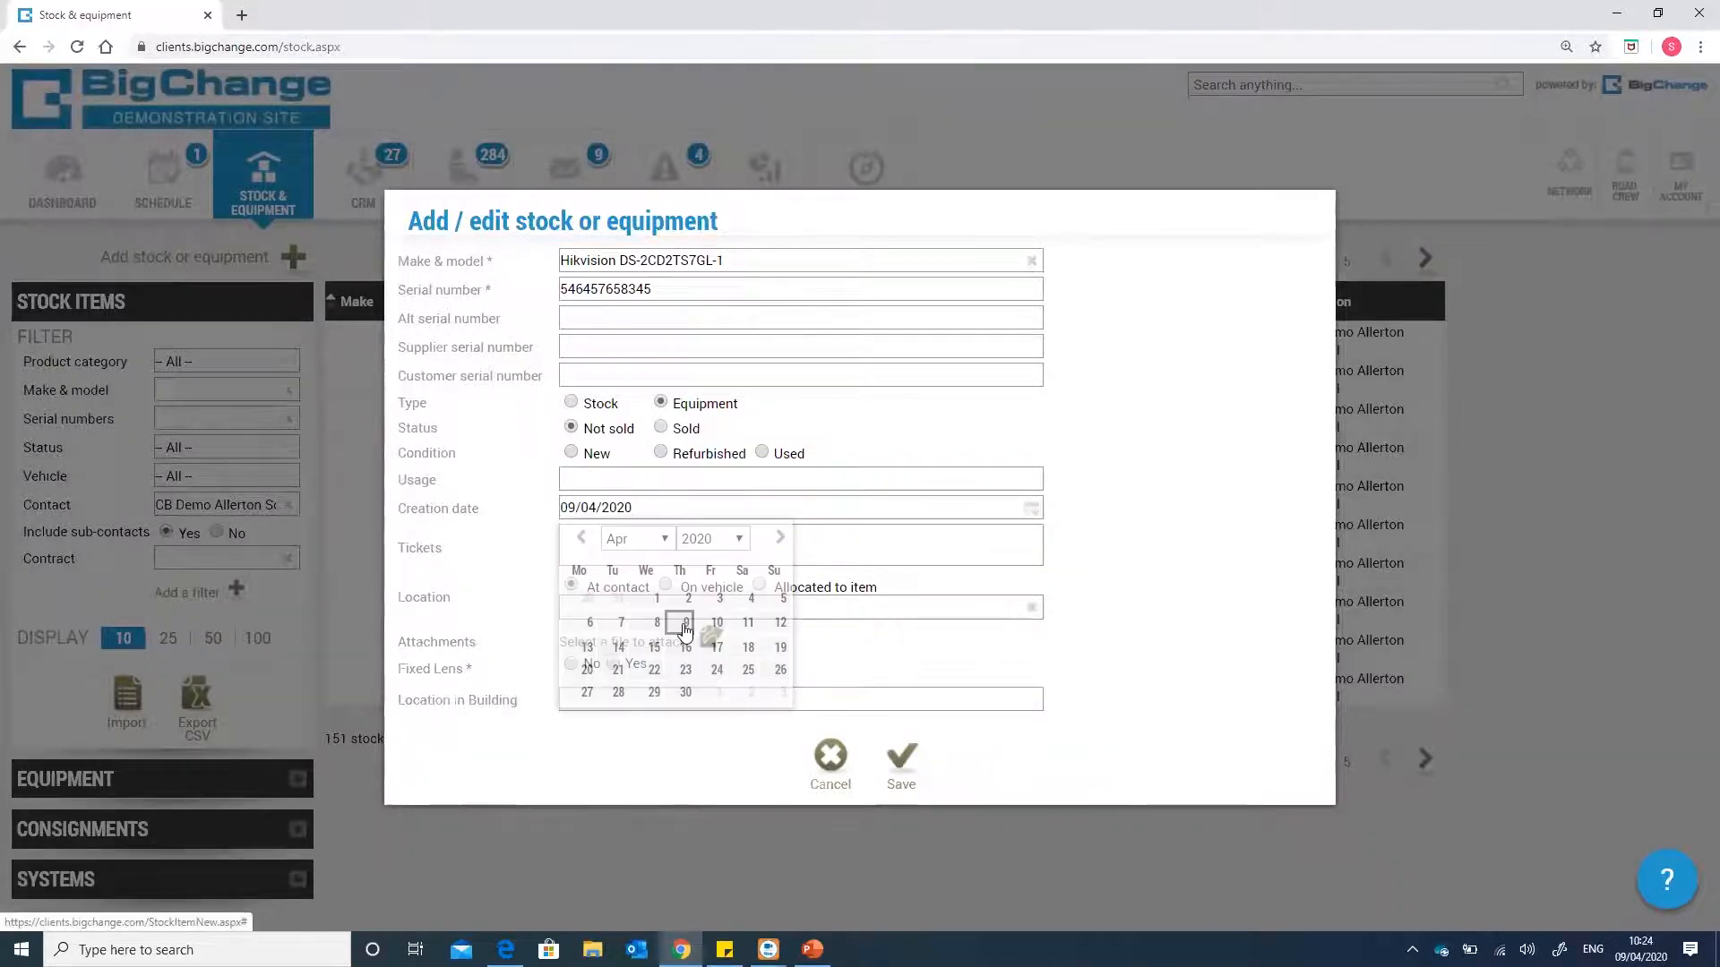
# - Set the camera's location at the contact Leeds City Council Building Control Services
pyautogui.click(596, 545)
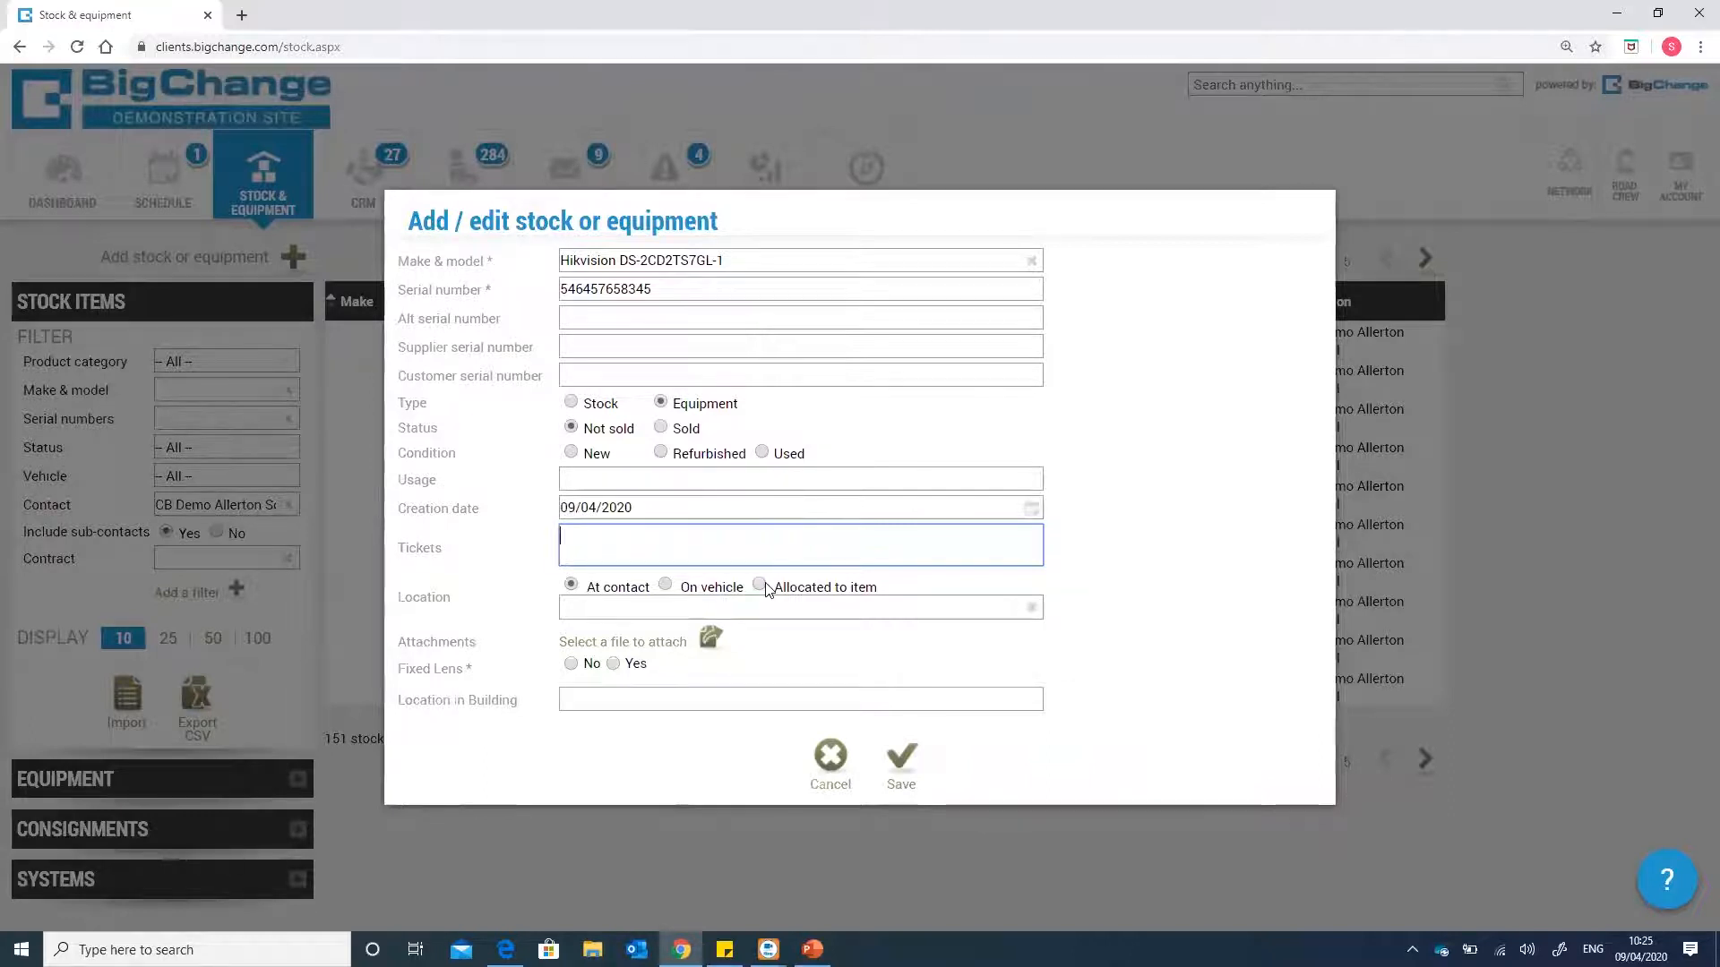
pyautogui.click(646, 618)
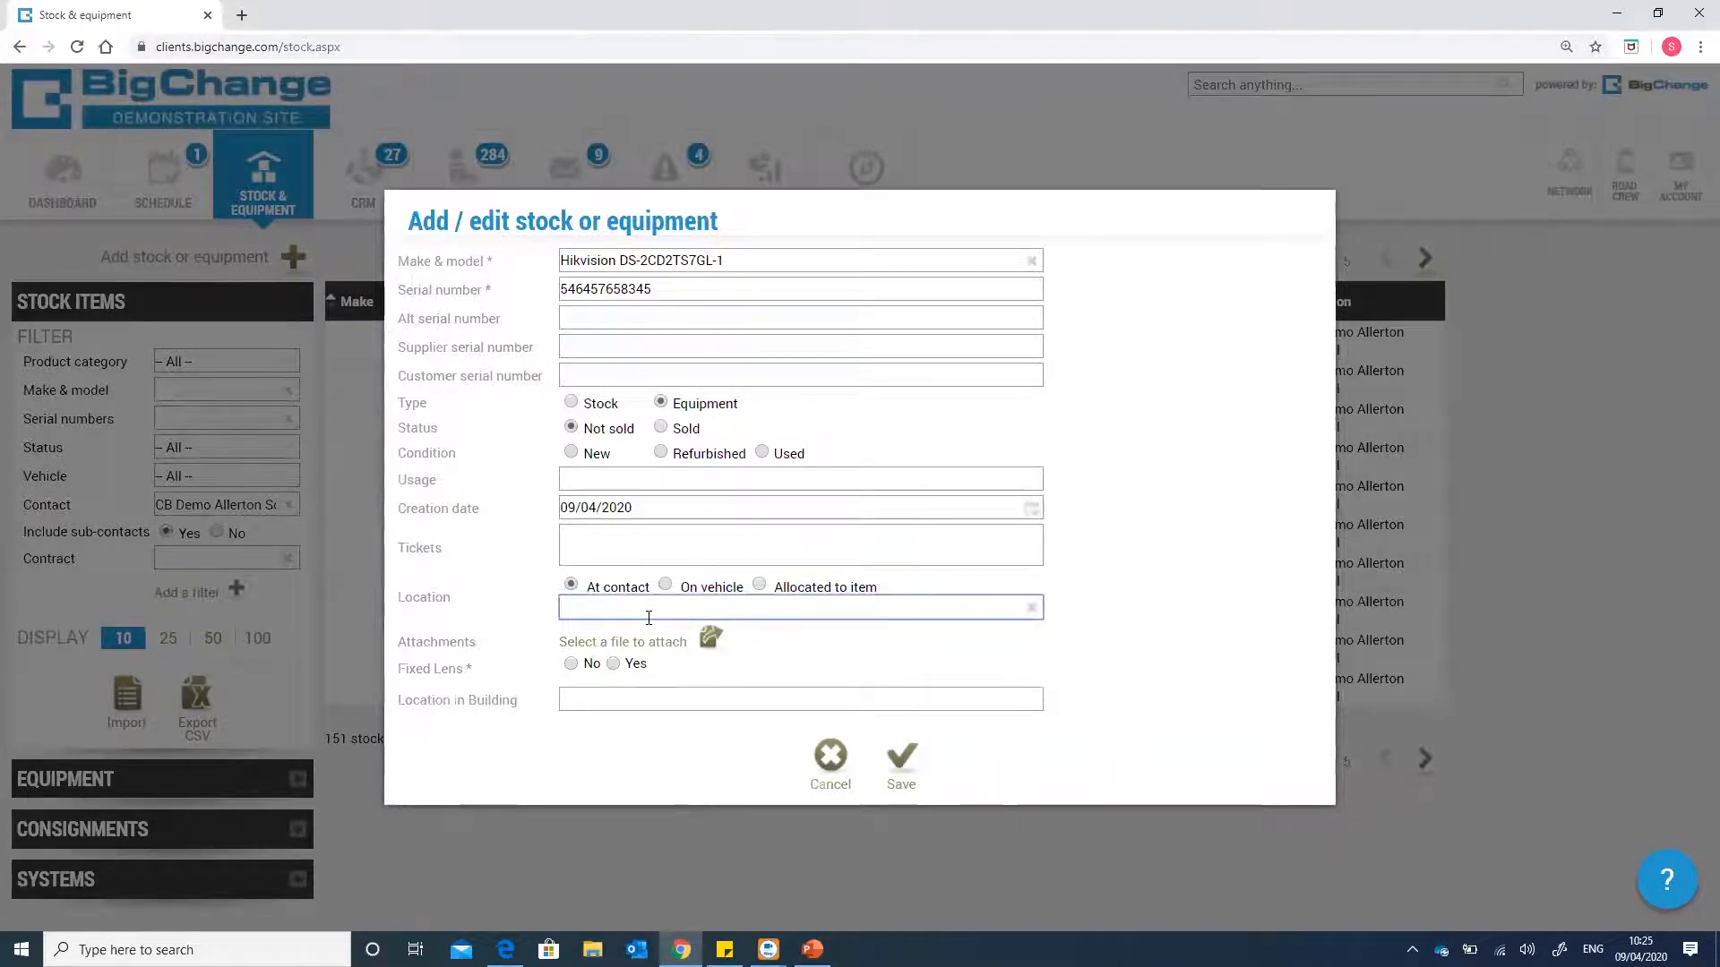
pyautogui.write('leeds cu')
pyautogui.click(722, 587)
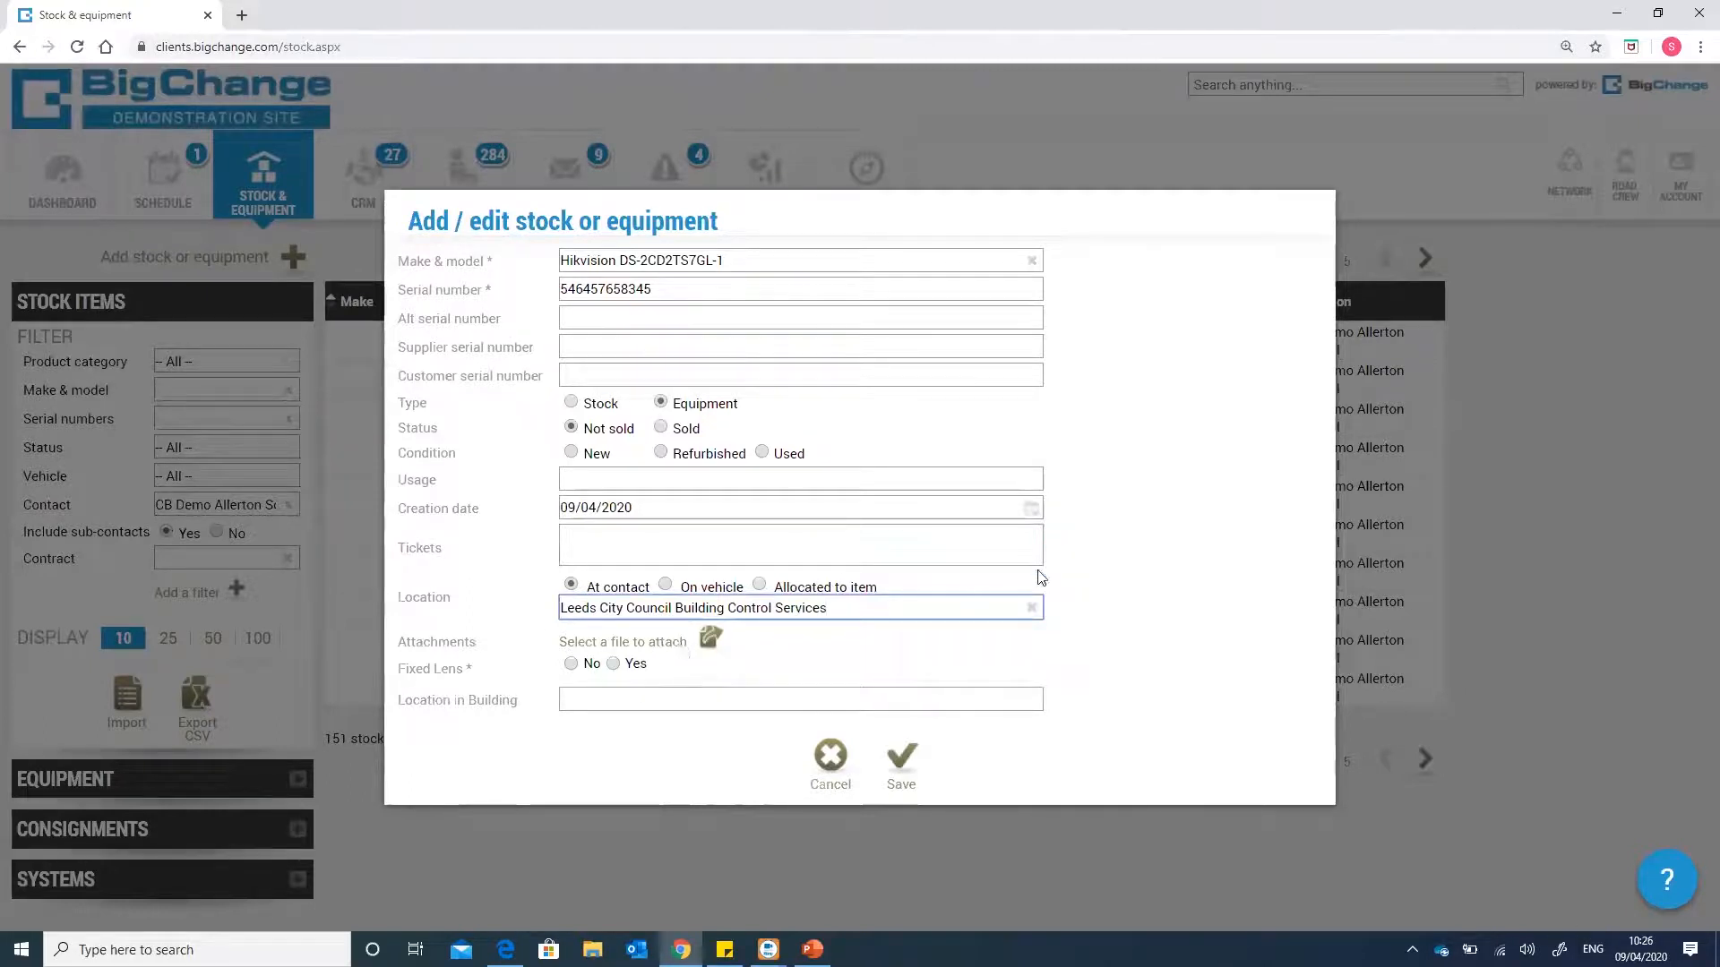
pyautogui.click(1103, 557)
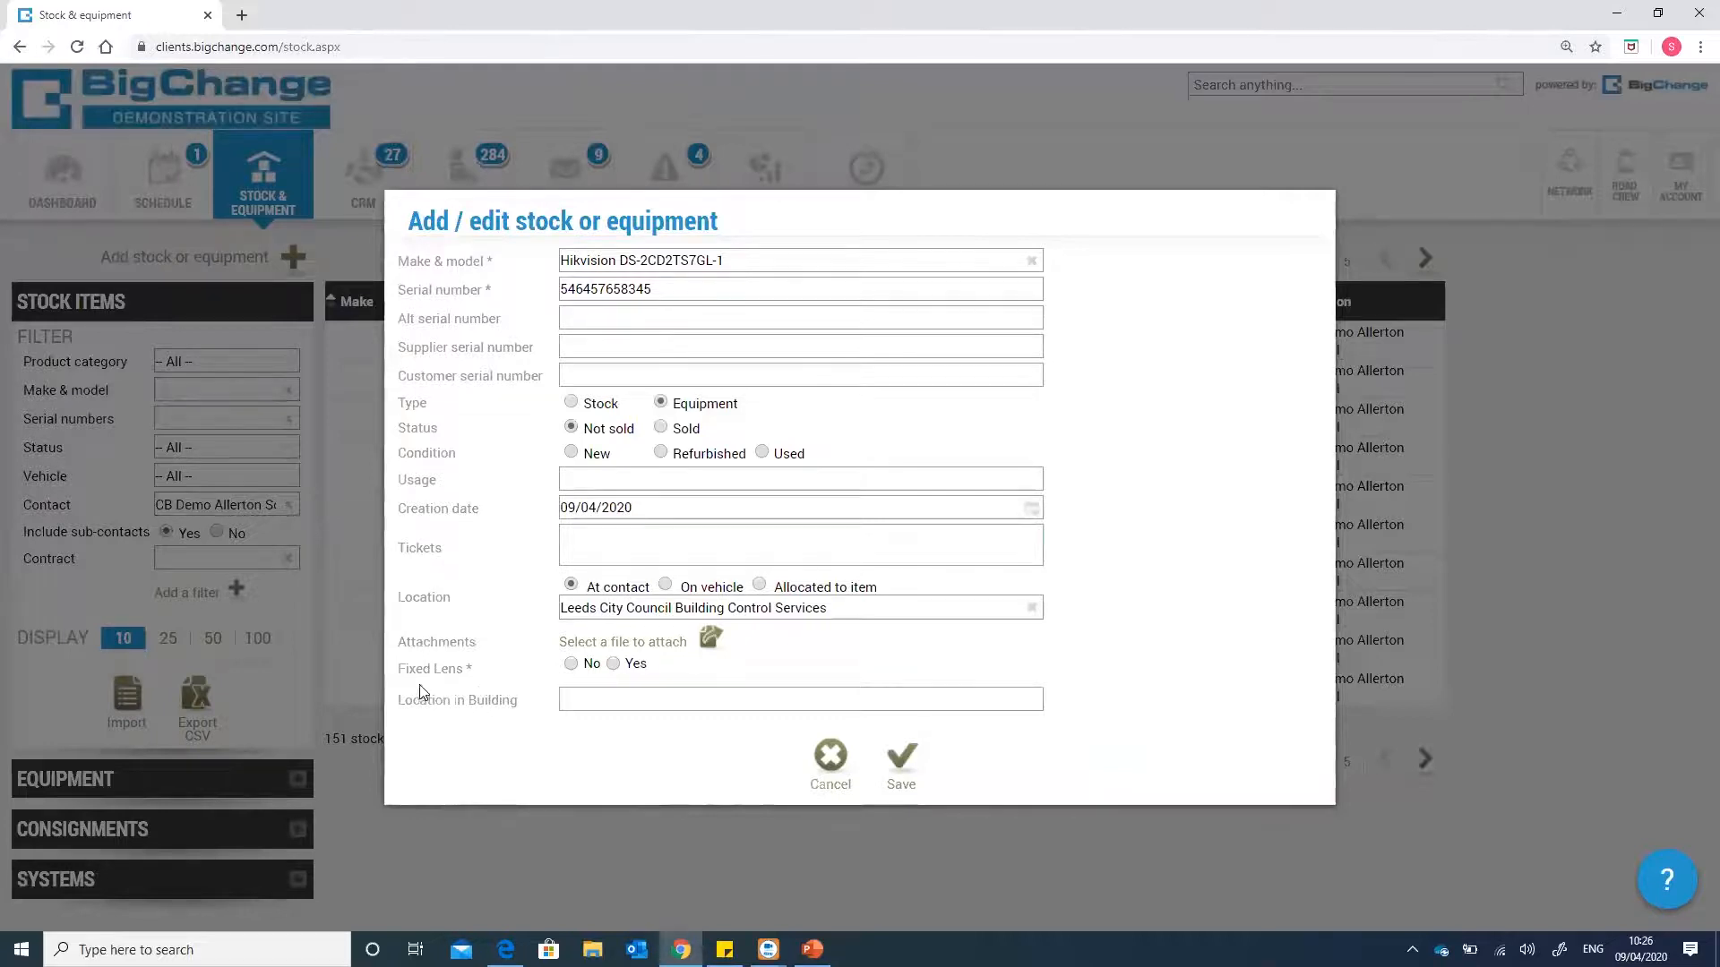
# - Mark the camera's Fixed Lens as Yes, enter First floor as its location in building, and save the item
pyautogui.click(613, 664)
pyautogui.click(607, 700)
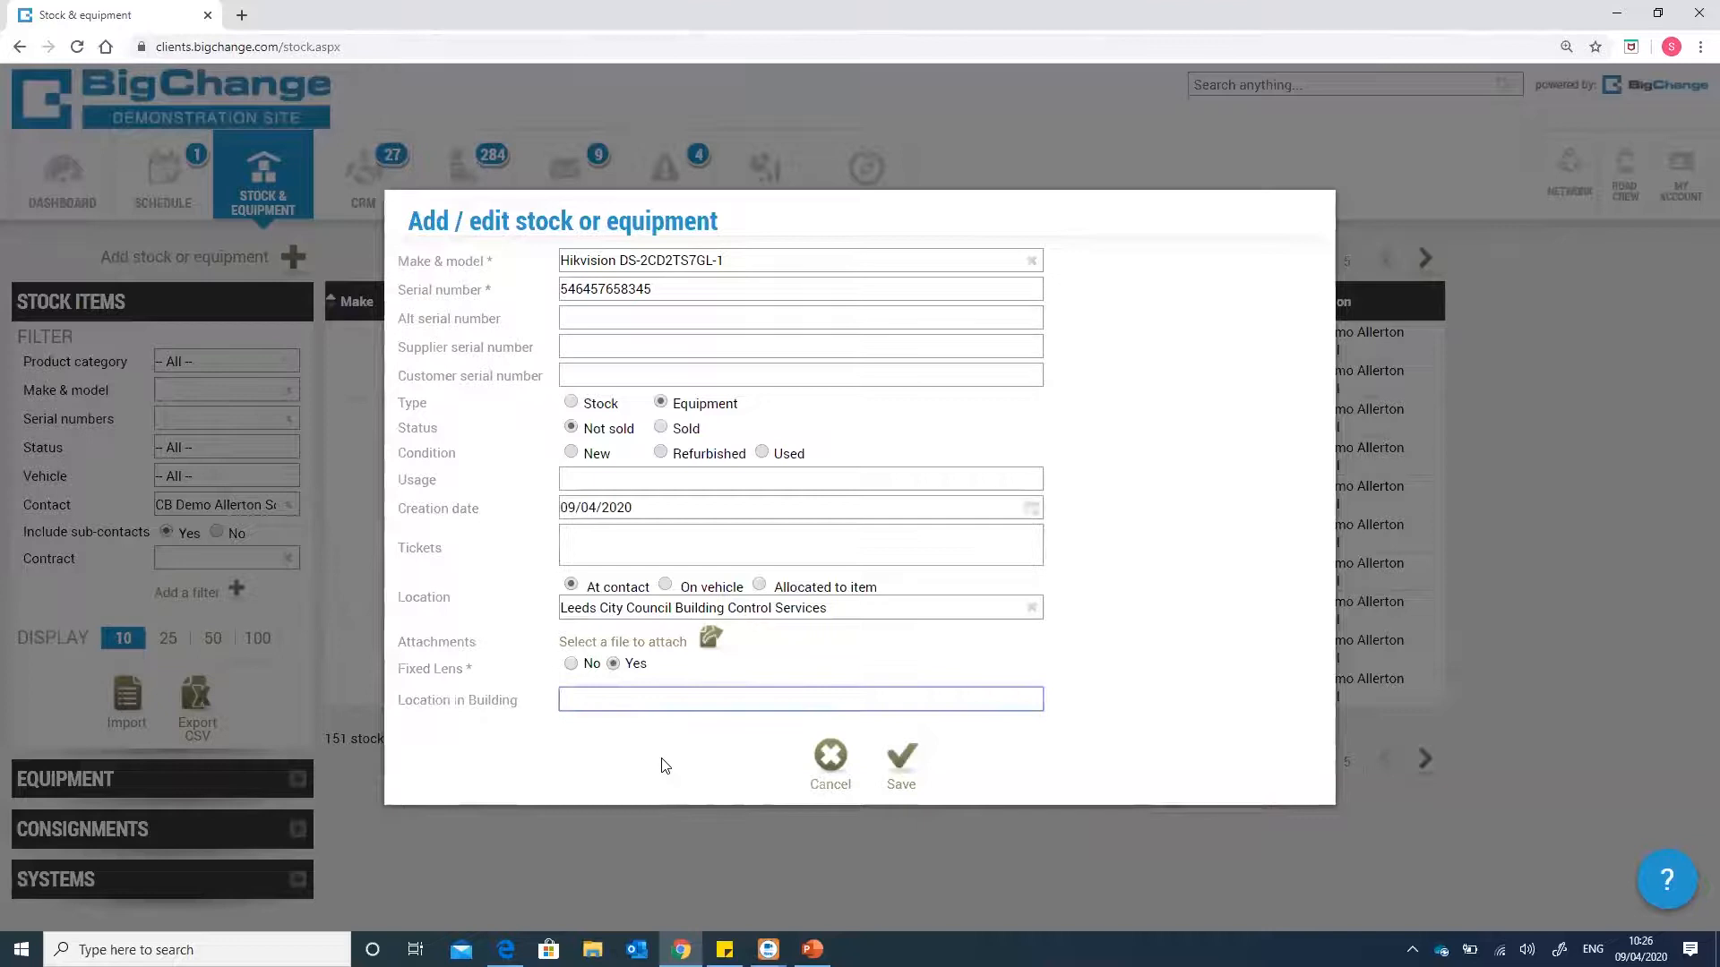
pyautogui.click(671, 756)
pyautogui.click(636, 699)
pyautogui.write('First floor')
pyautogui.click(894, 762)
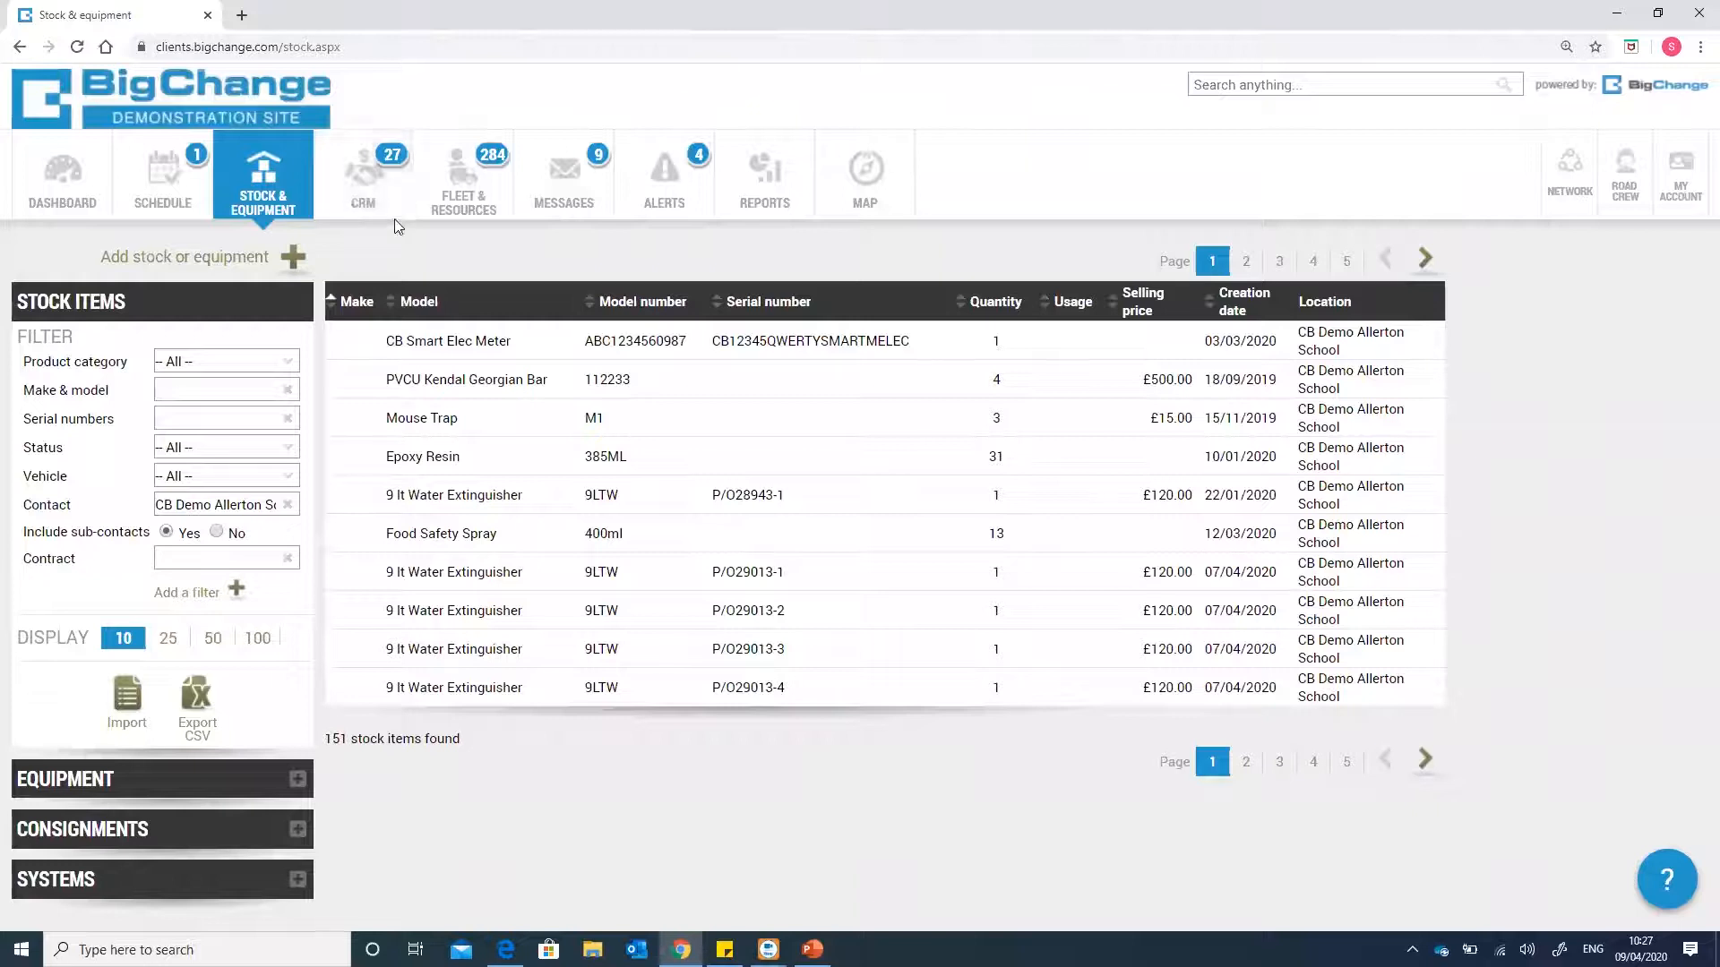
# - Search the CRM contacts for "leeds city build" and open the Leeds City Council Building Control Services record
pyautogui.click(360, 195)
pyautogui.click(237, 415)
pyautogui.write('leeds city build')
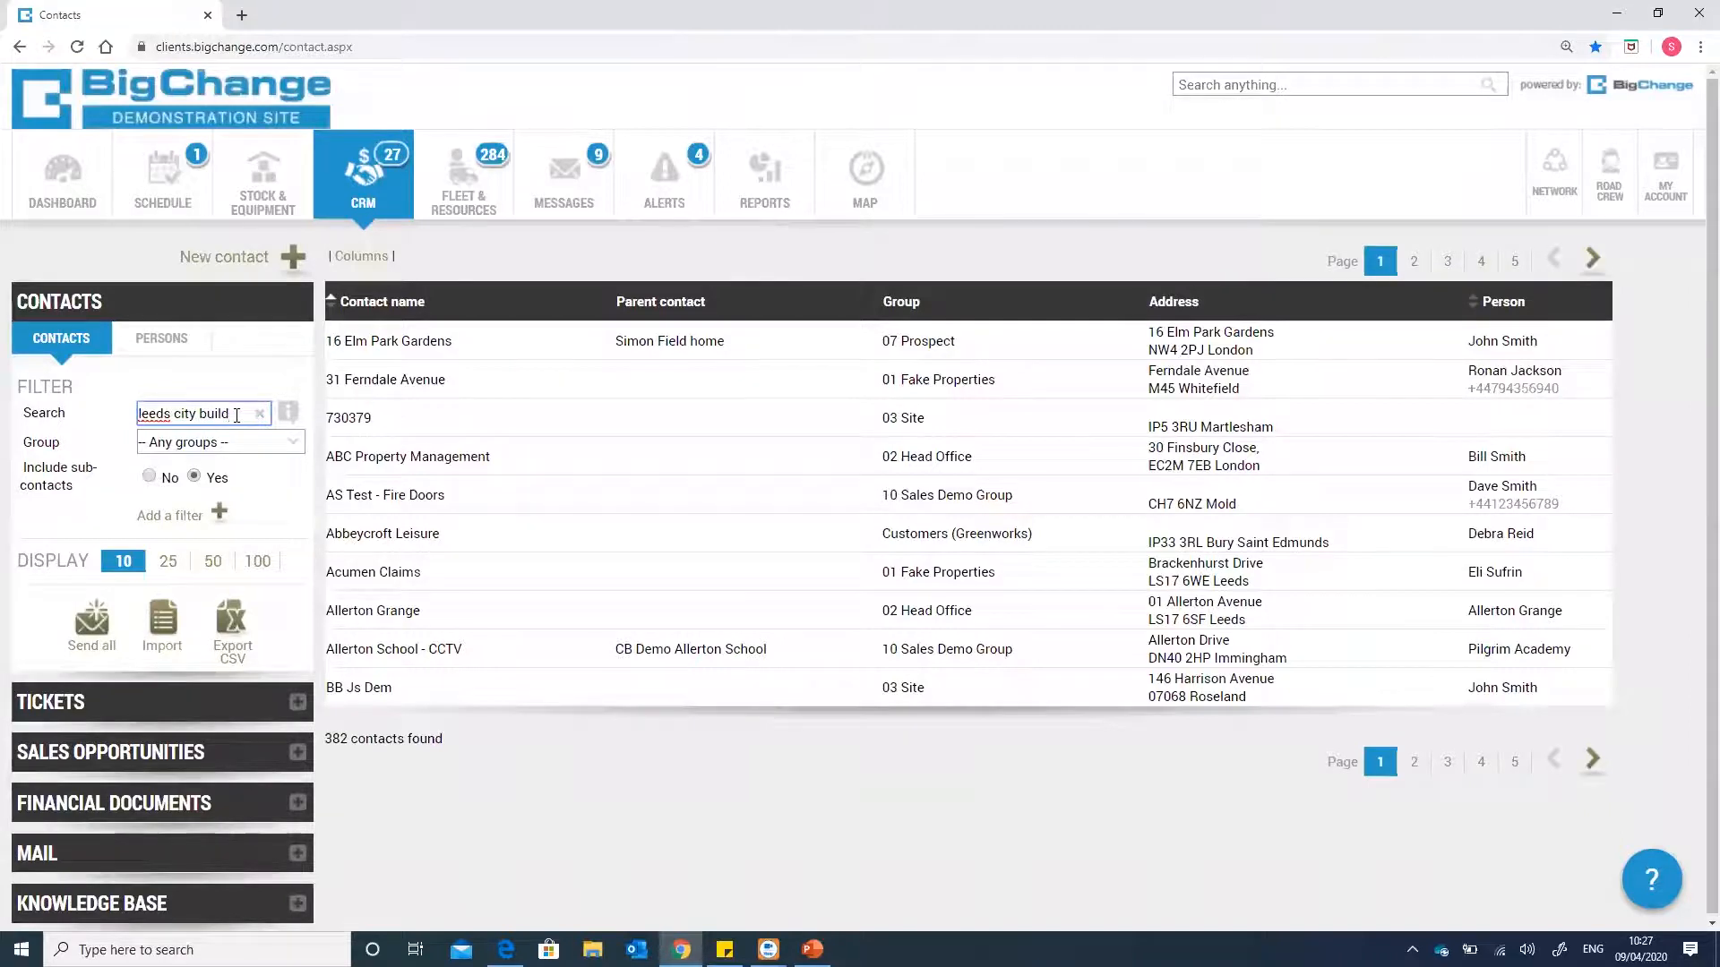
pyautogui.click(474, 350)
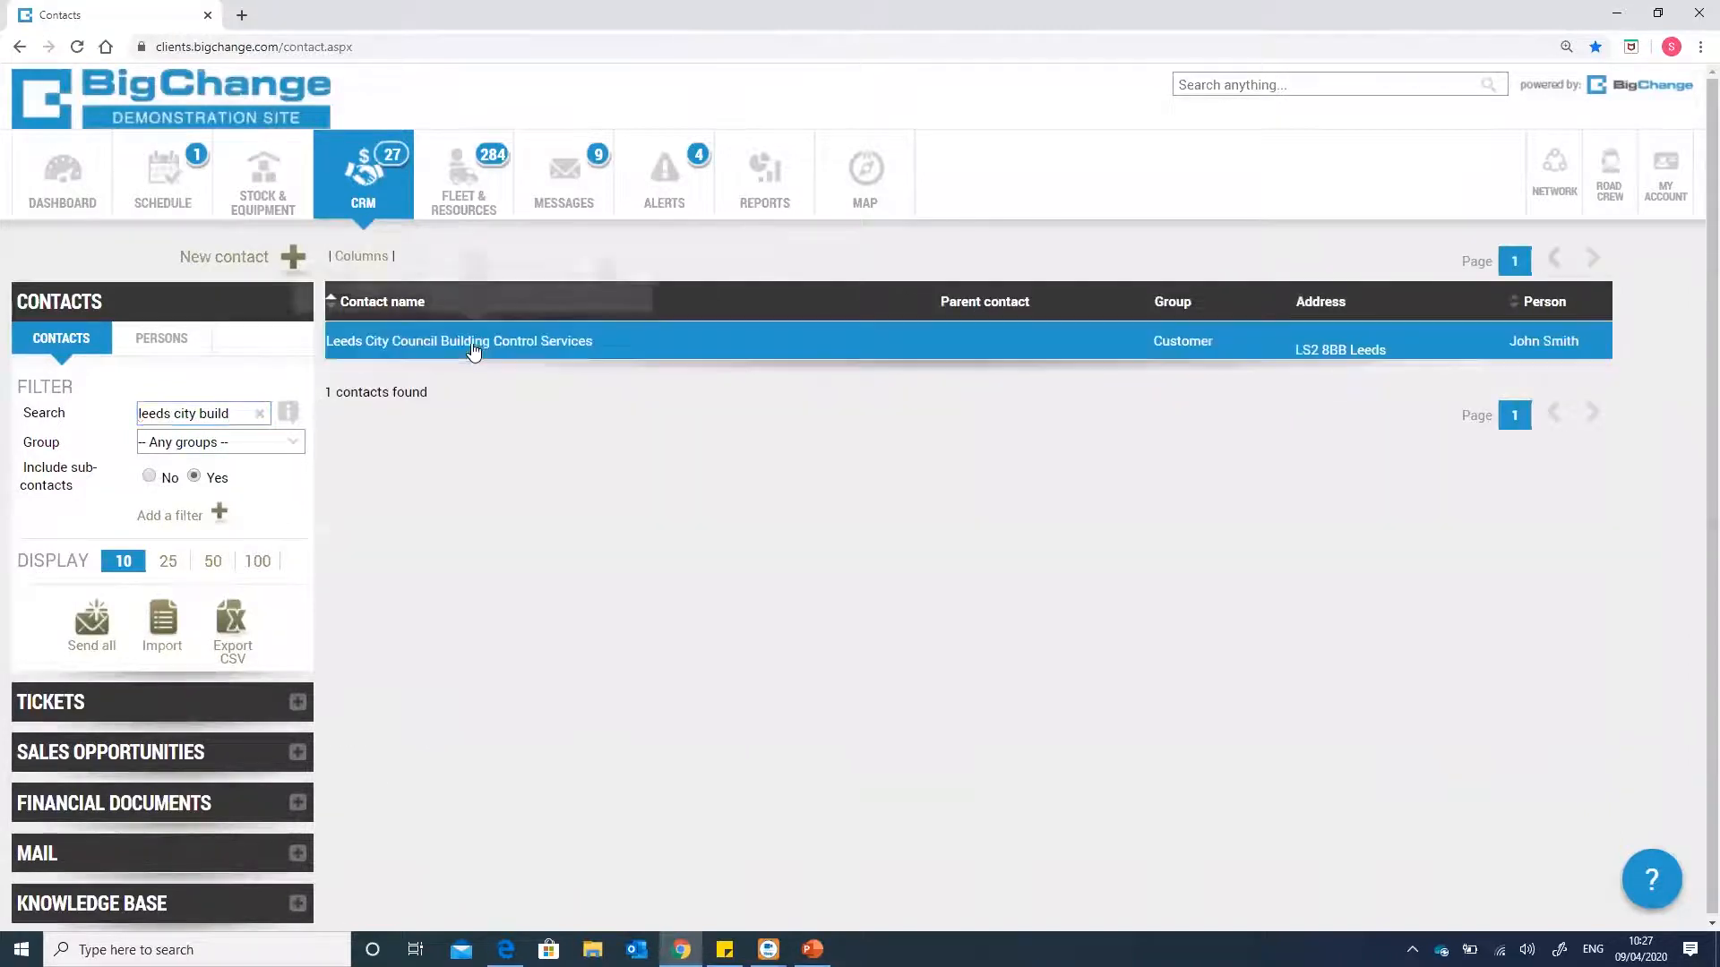
pyautogui.click(530, 294)
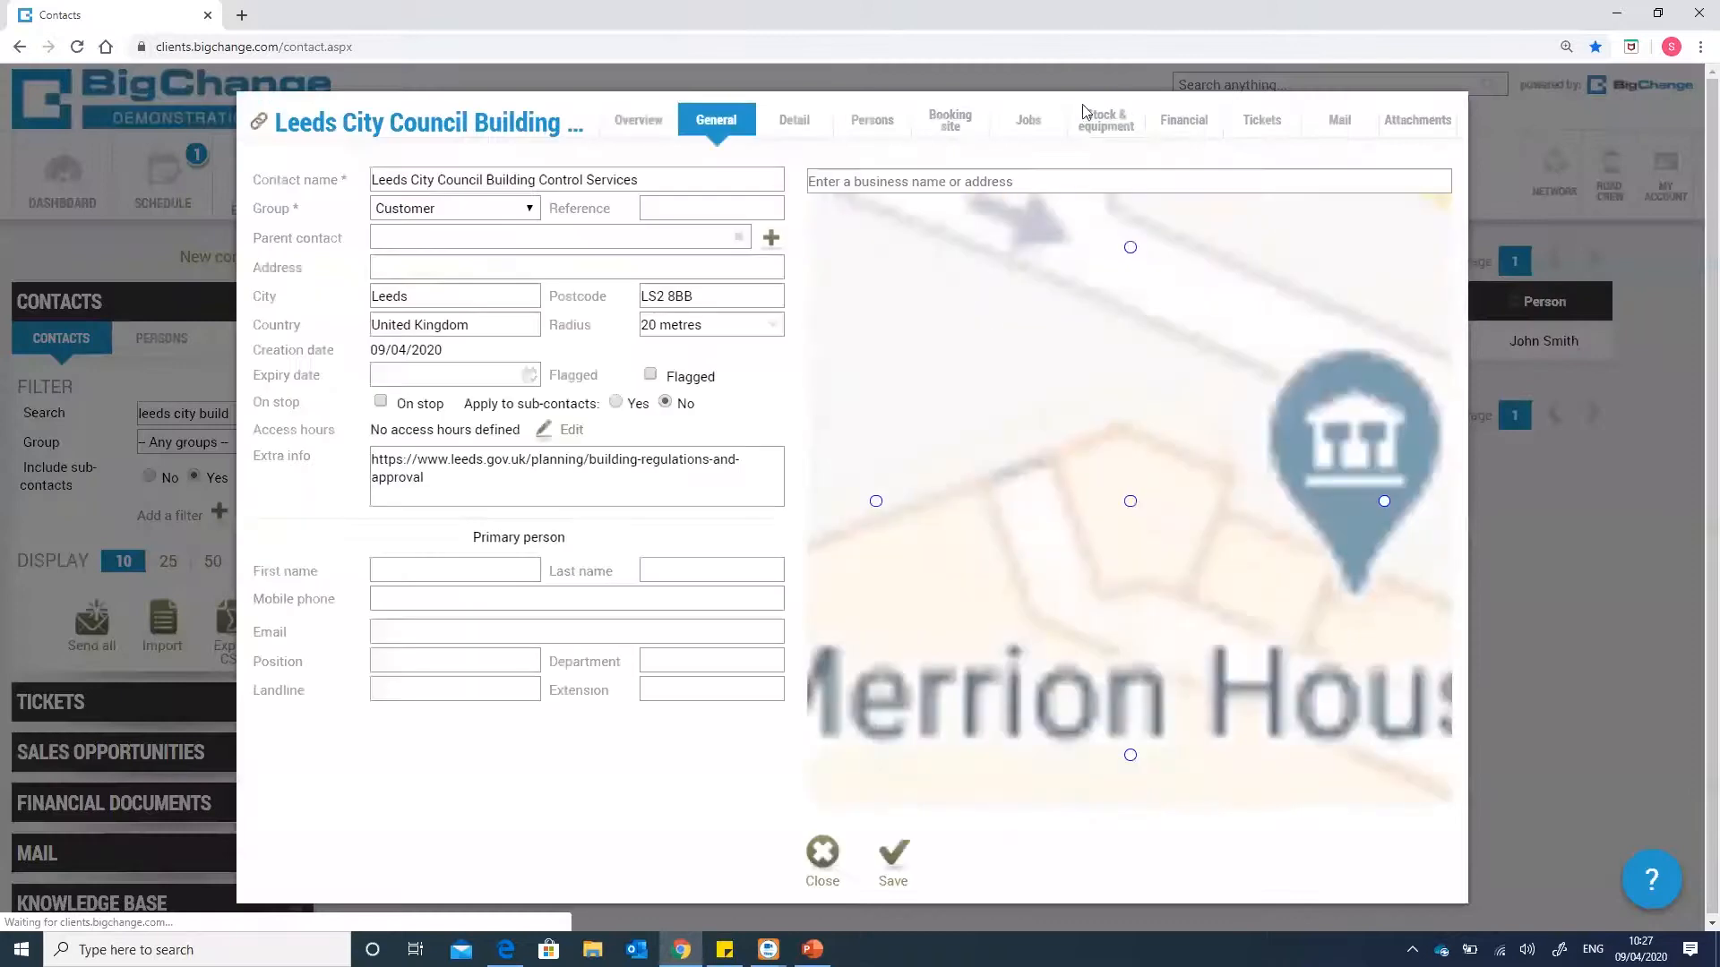
# - Check the equipment held at the Leeds City Council contact, then close its record
pyautogui.click(1102, 121)
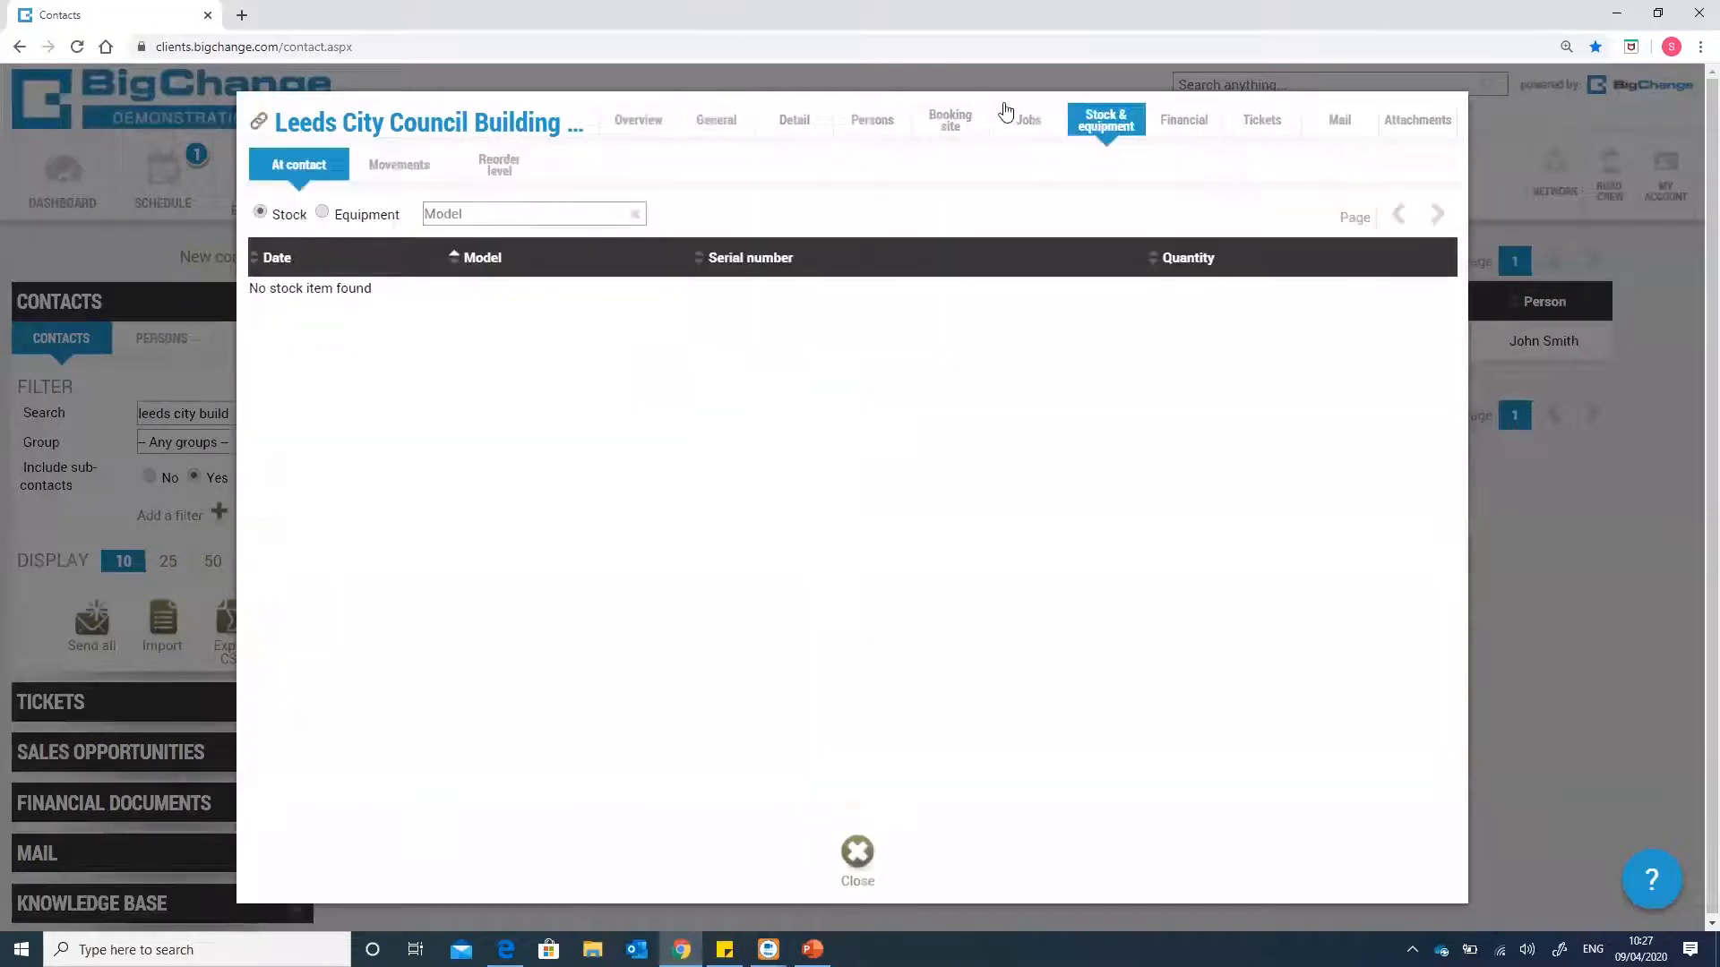
pyautogui.click(321, 214)
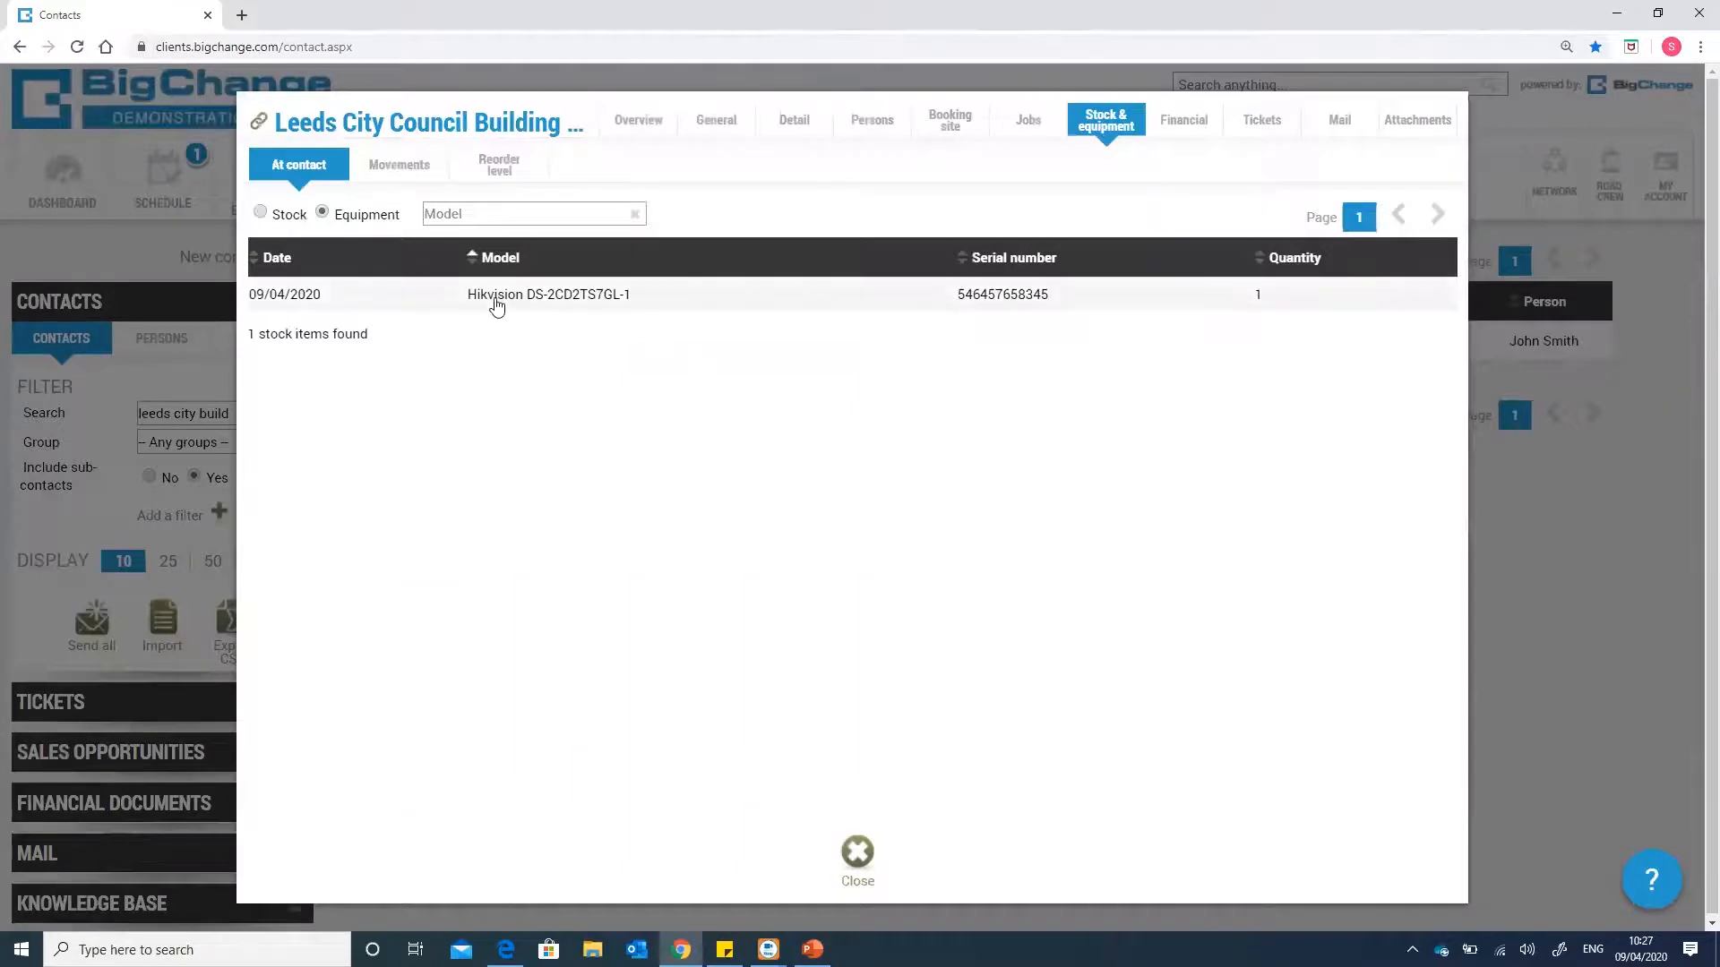
pyautogui.click(717, 309)
pyautogui.click(680, 240)
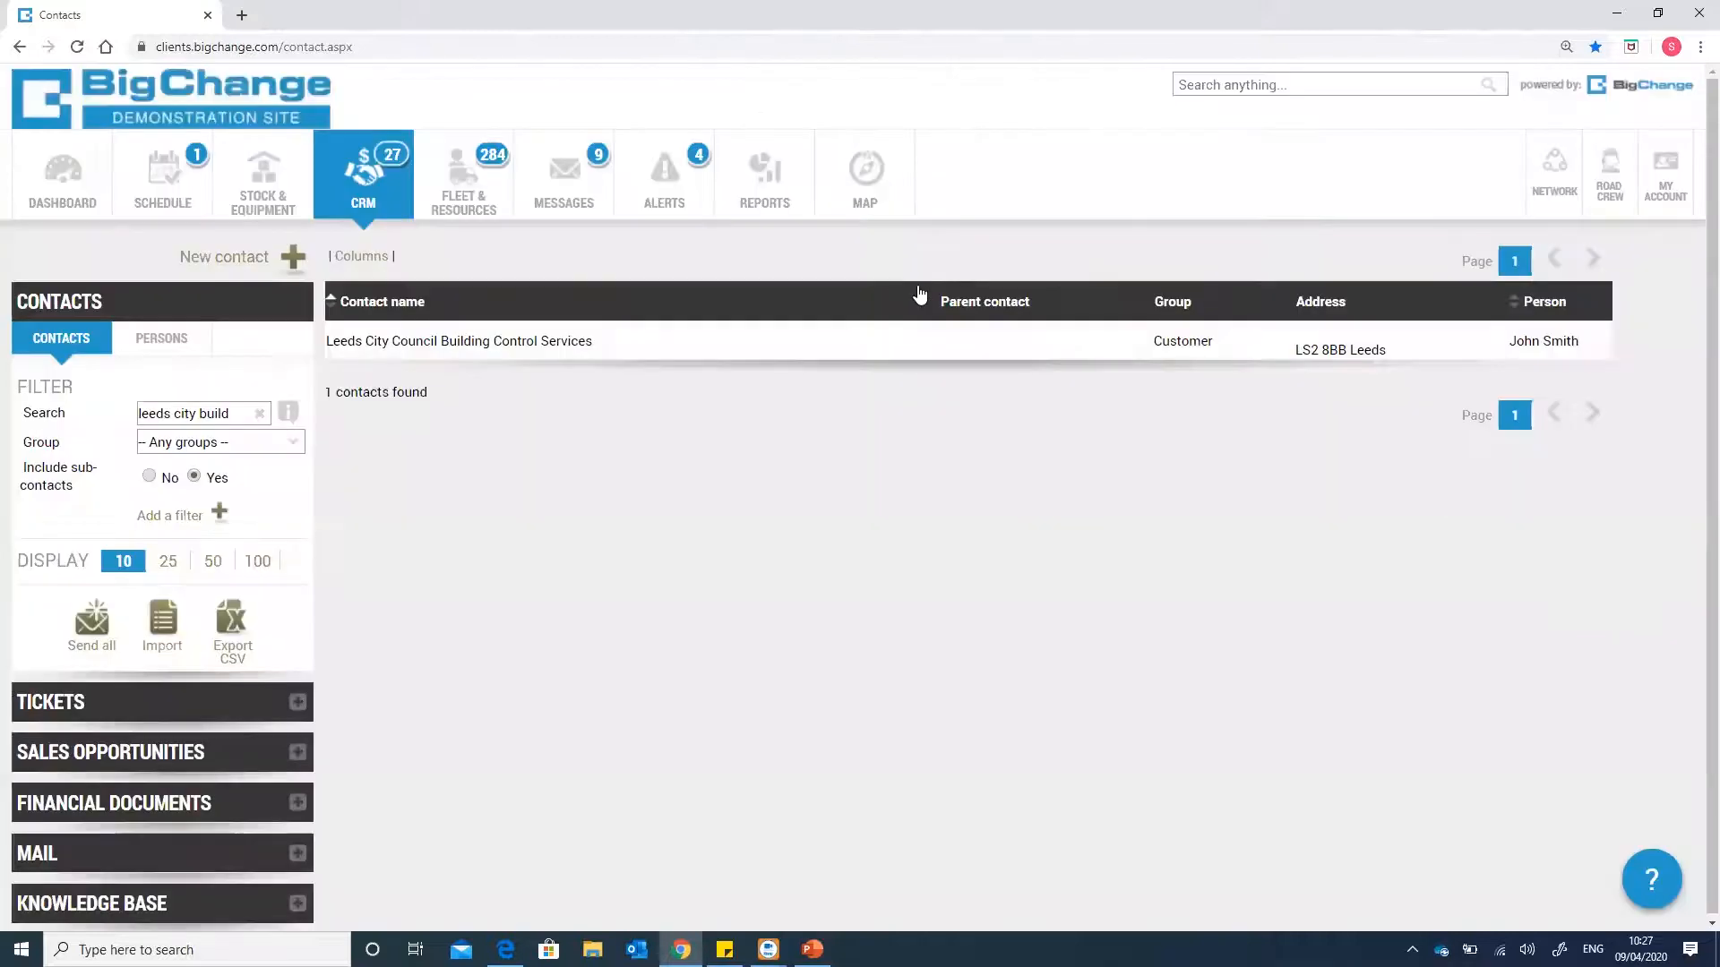
# - Start a new stock or equipment item with the make and model General Screws
pyautogui.click(250, 173)
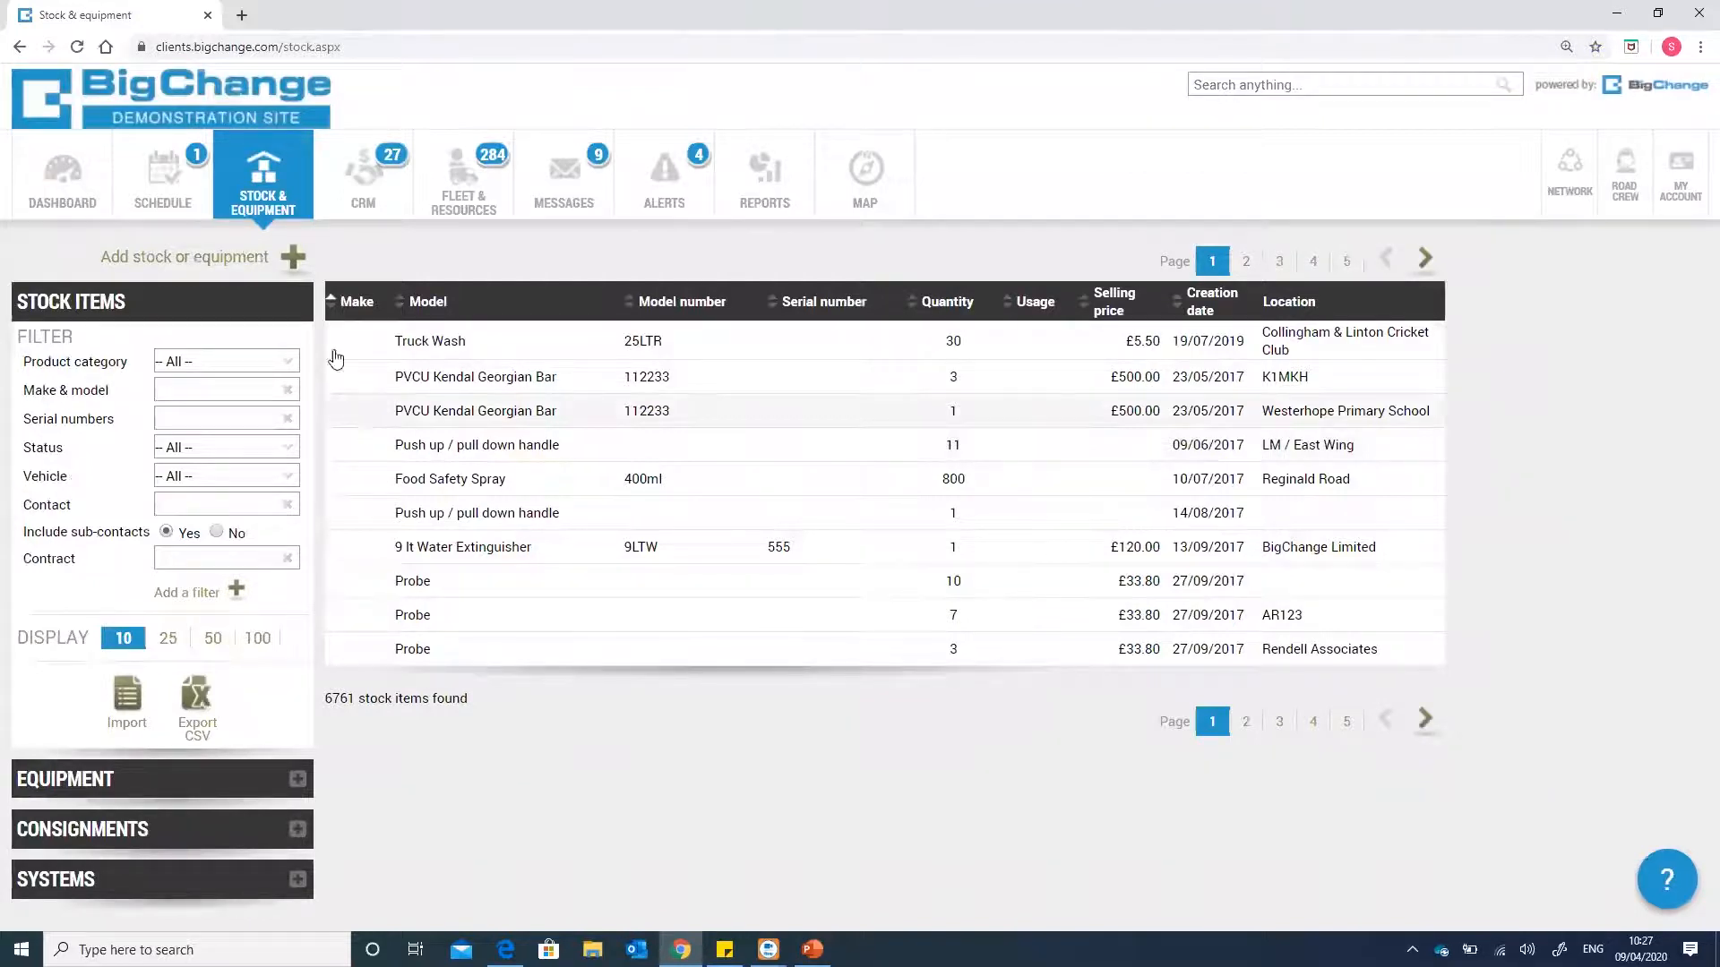
pyautogui.click(206, 256)
pyautogui.click(603, 257)
pyautogui.write('sc')
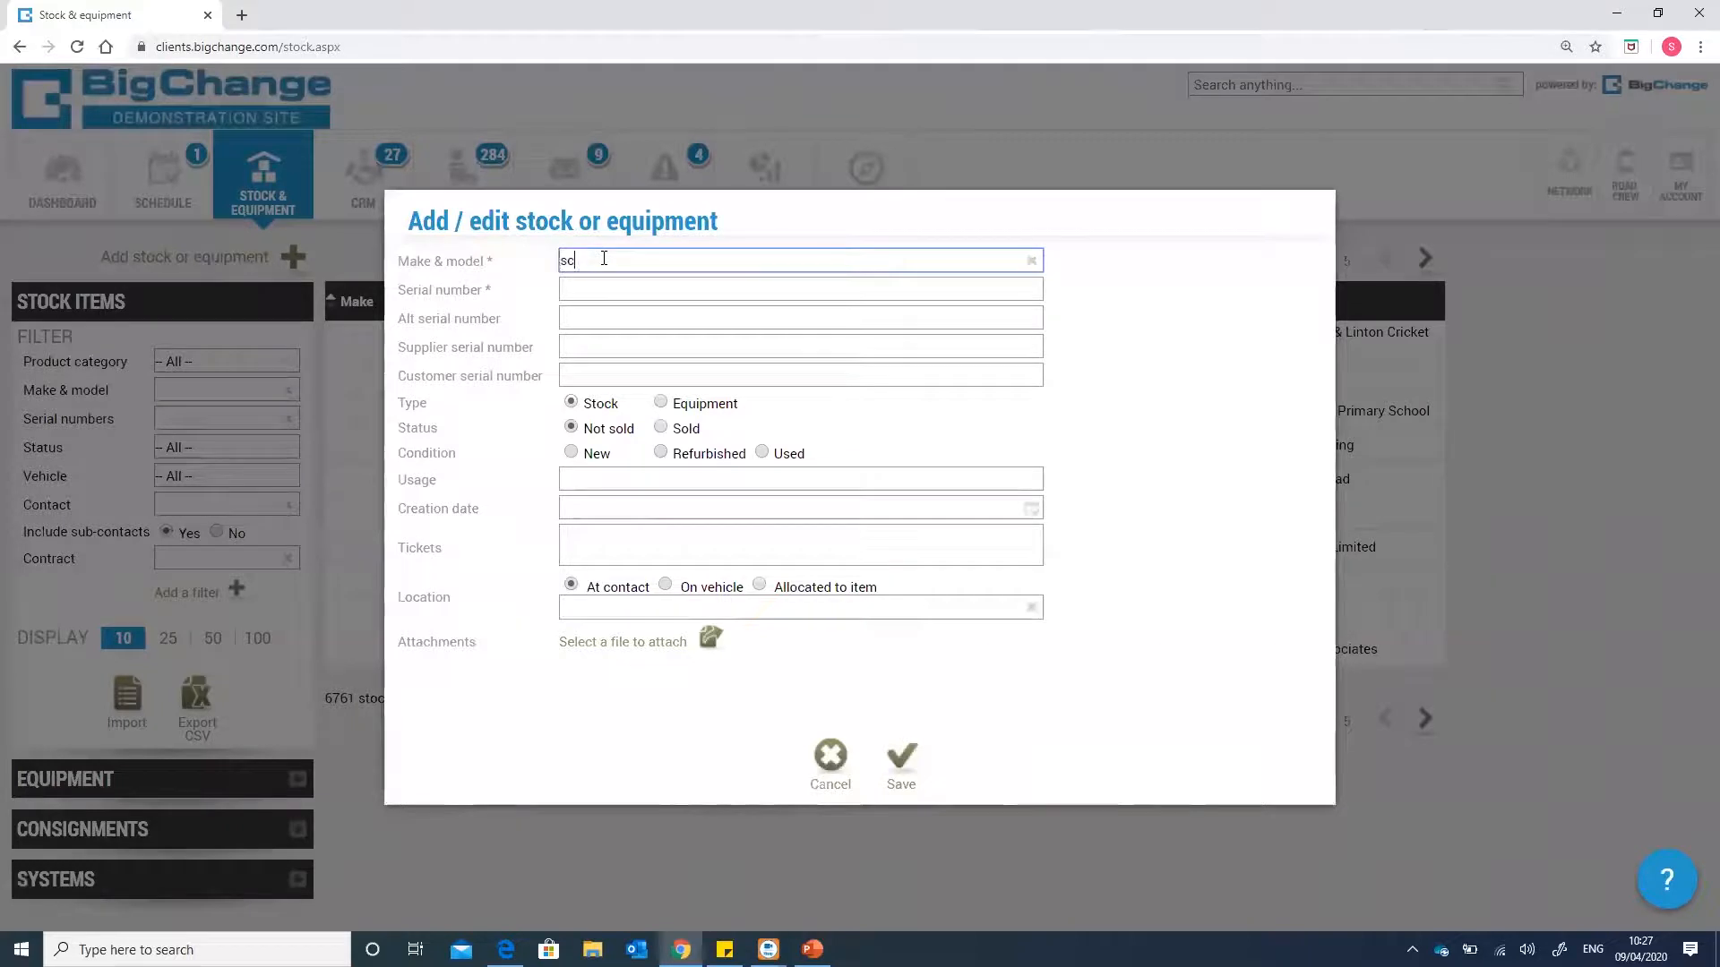
pyautogui.write('rew')
pyautogui.scroll(-8, 697, 359)
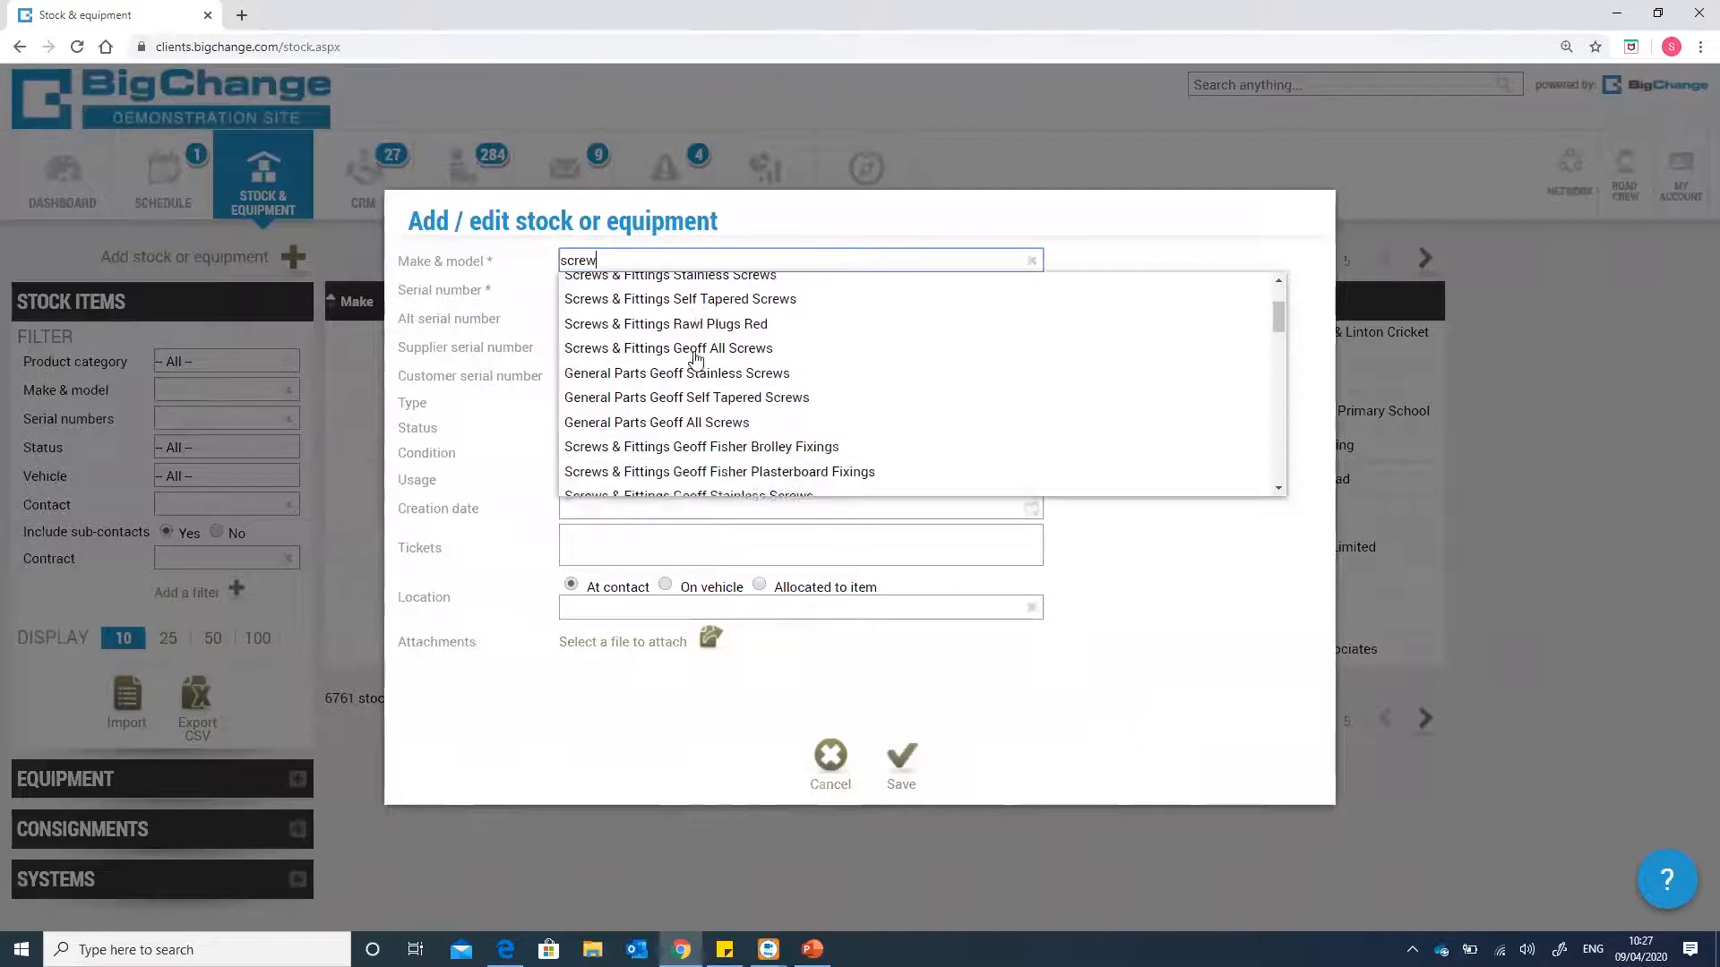
pyautogui.scroll(-1, 697, 359)
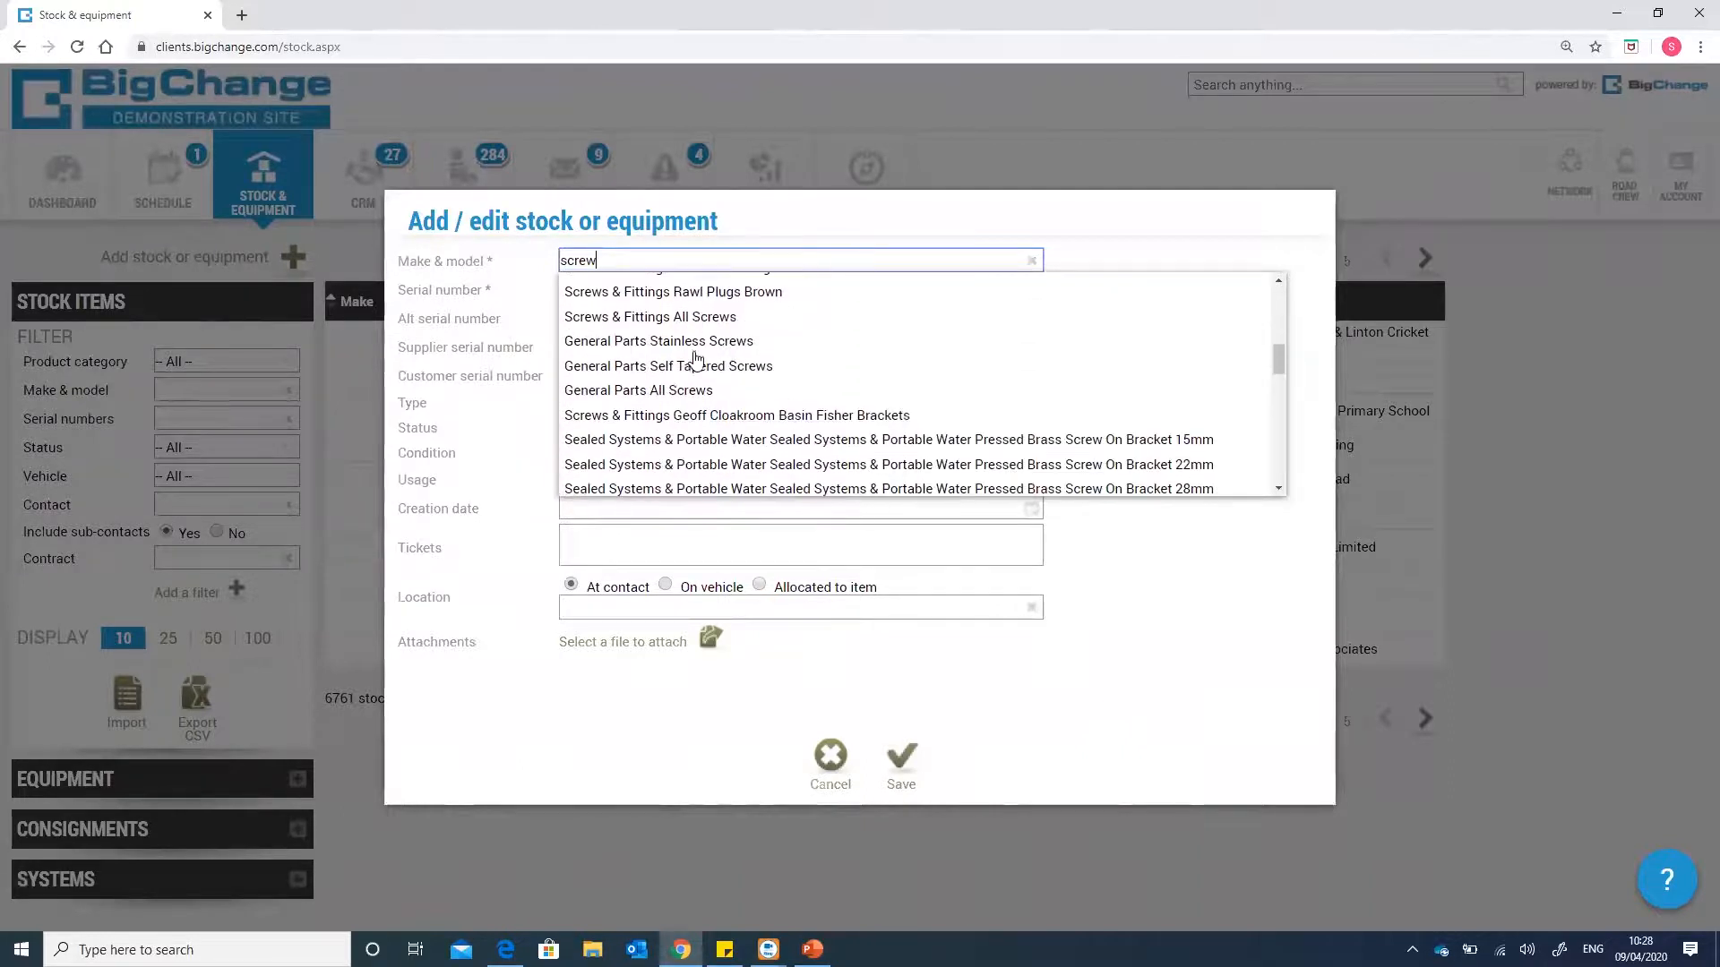
pyautogui.scroll(-4, 703, 361)
pyautogui.scroll(-4, 706, 363)
pyautogui.scroll(2, 706, 363)
pyautogui.scroll(-2, 663, 430)
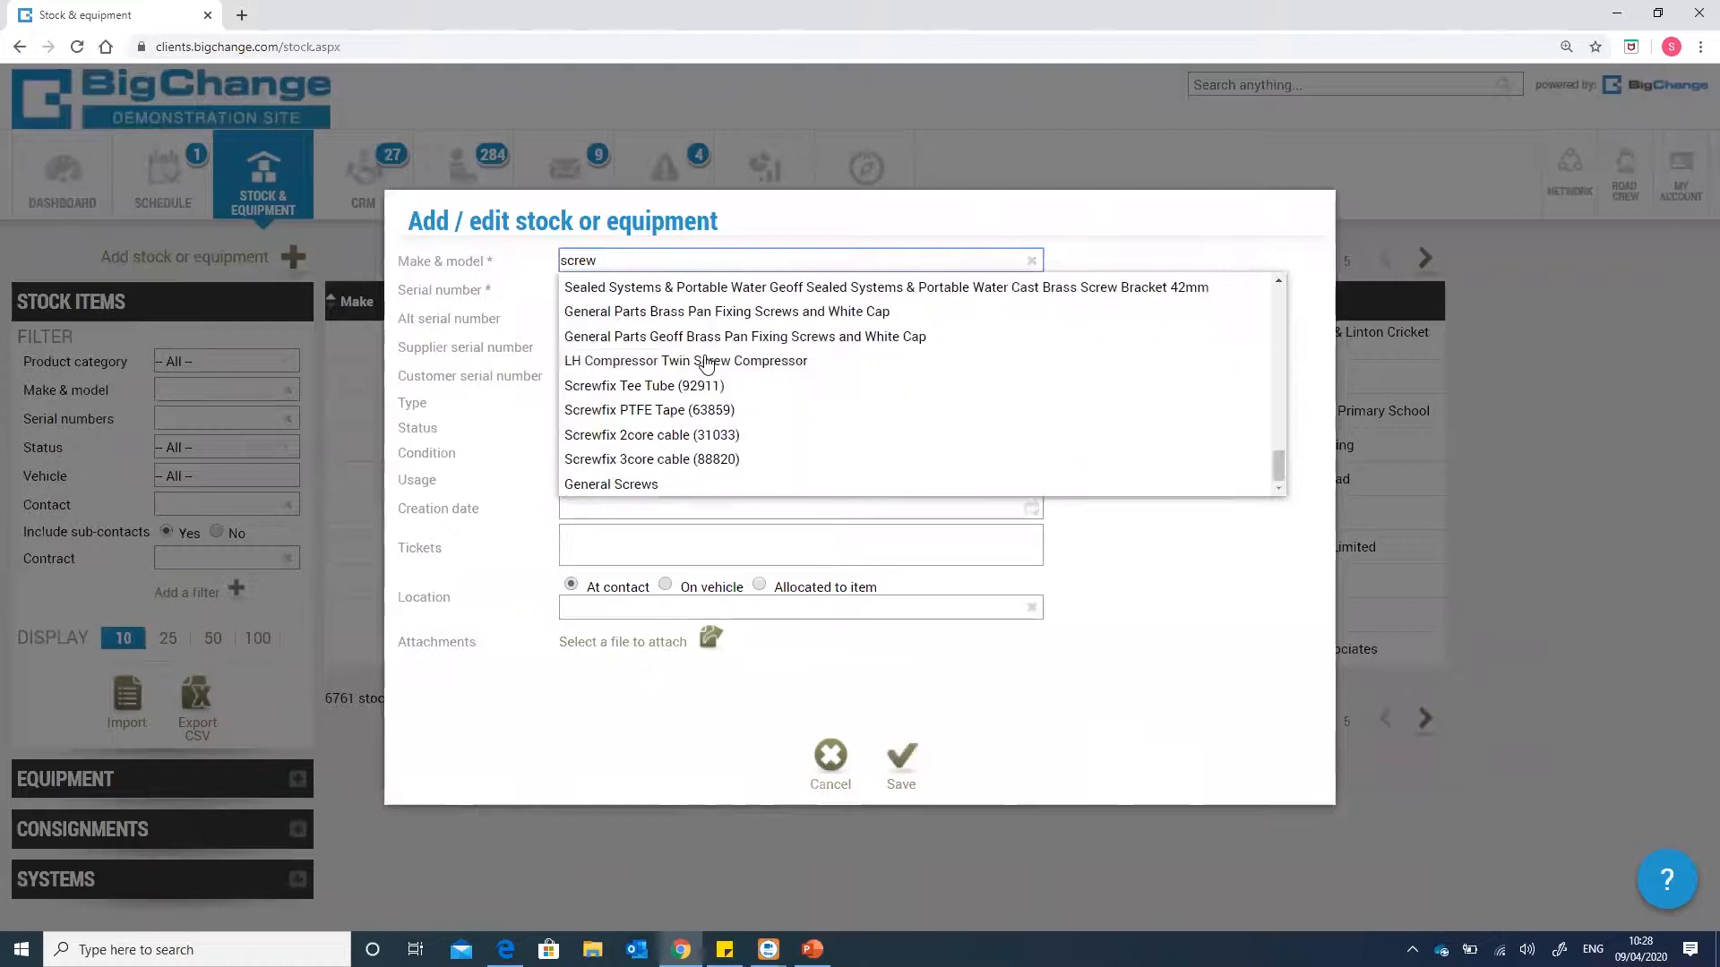
pyautogui.click(620, 483)
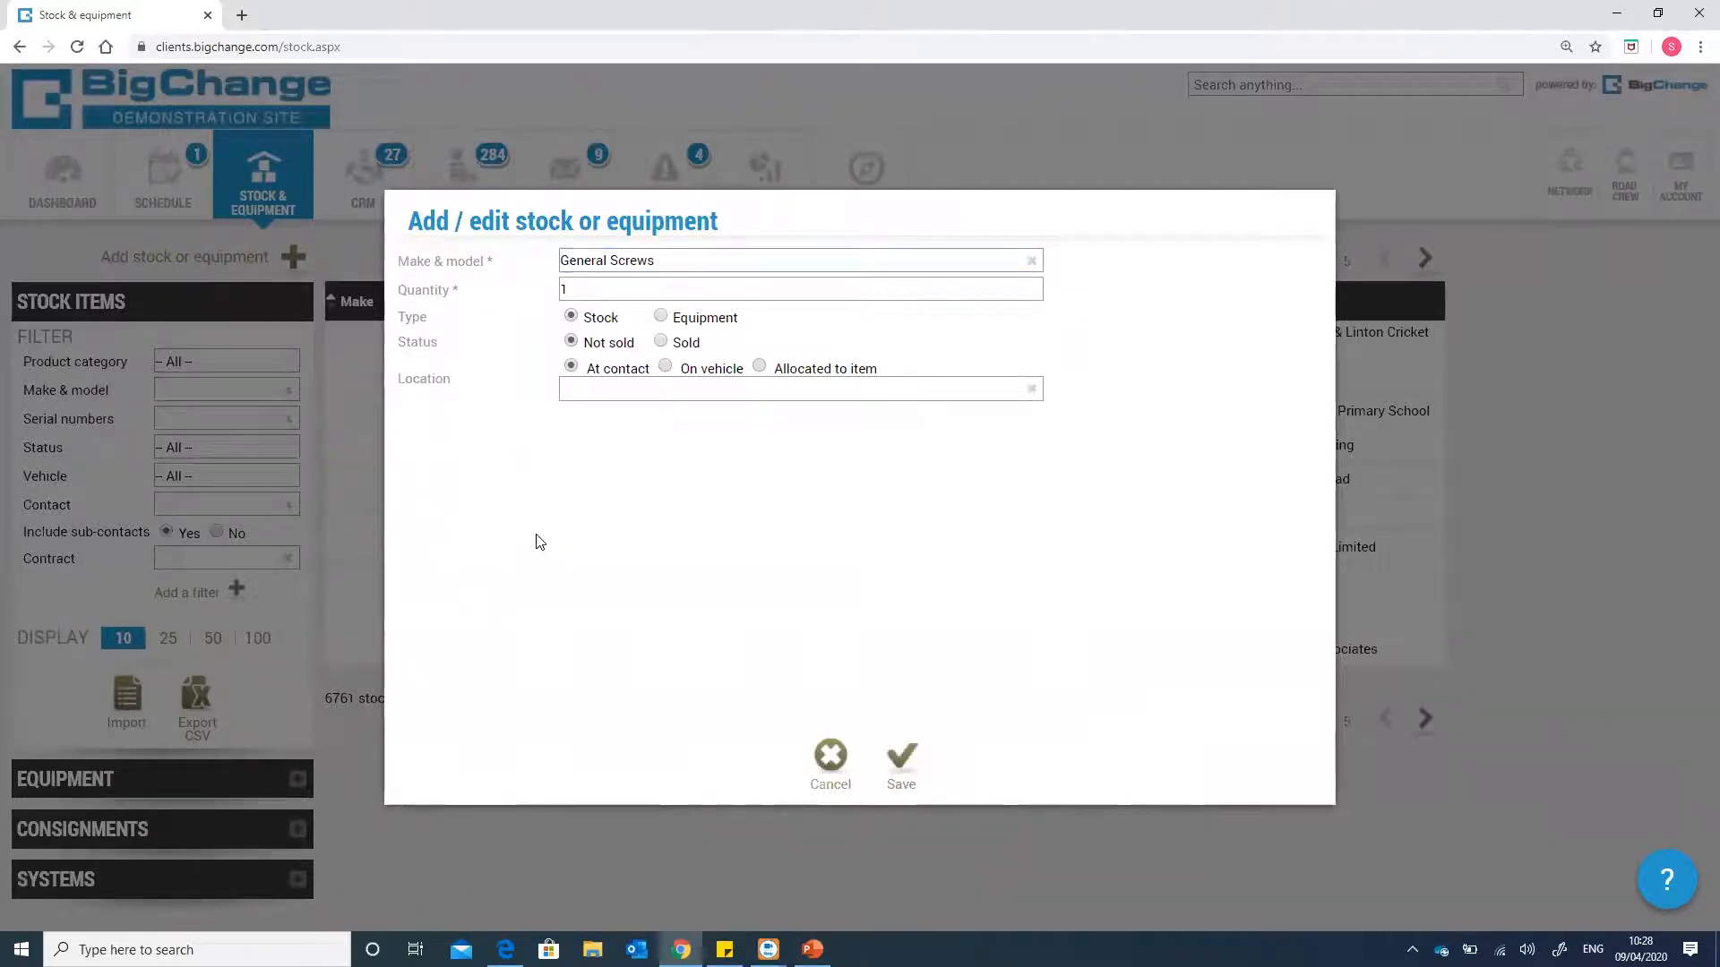
# - Set the screws' quantity to 100, locate them at the contact Sfld BigChange, and save the stock item
pyautogui.click(654, 297)
pyautogui.write('00')
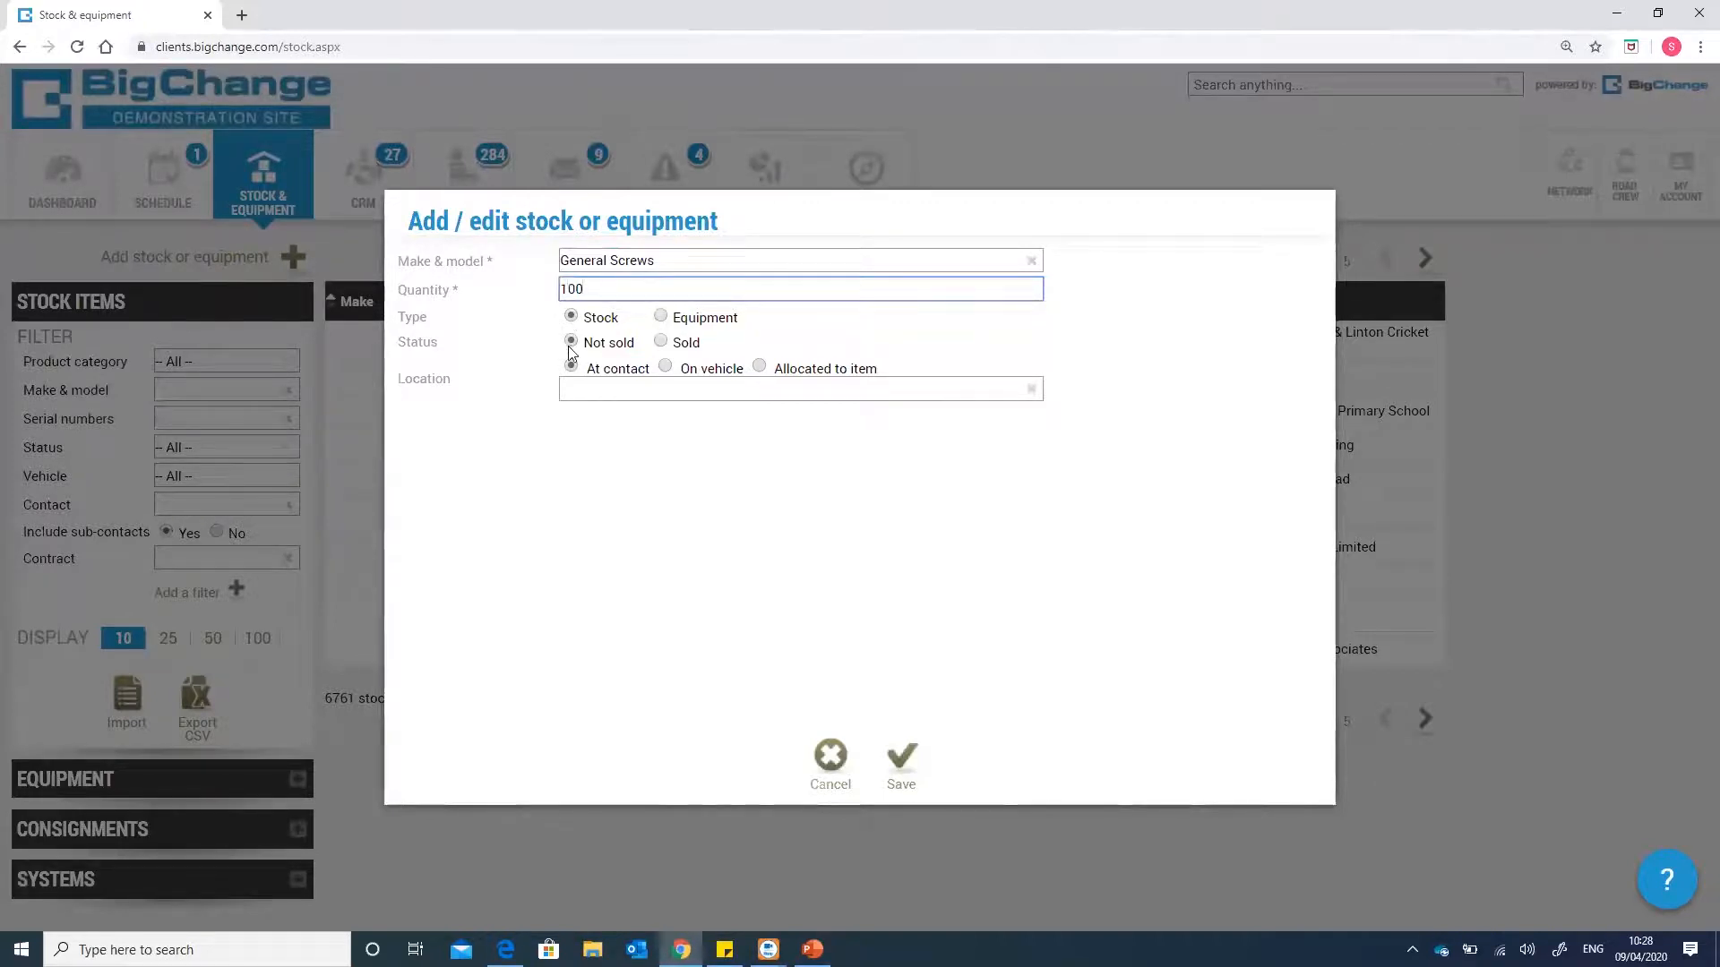
pyautogui.click(585, 391)
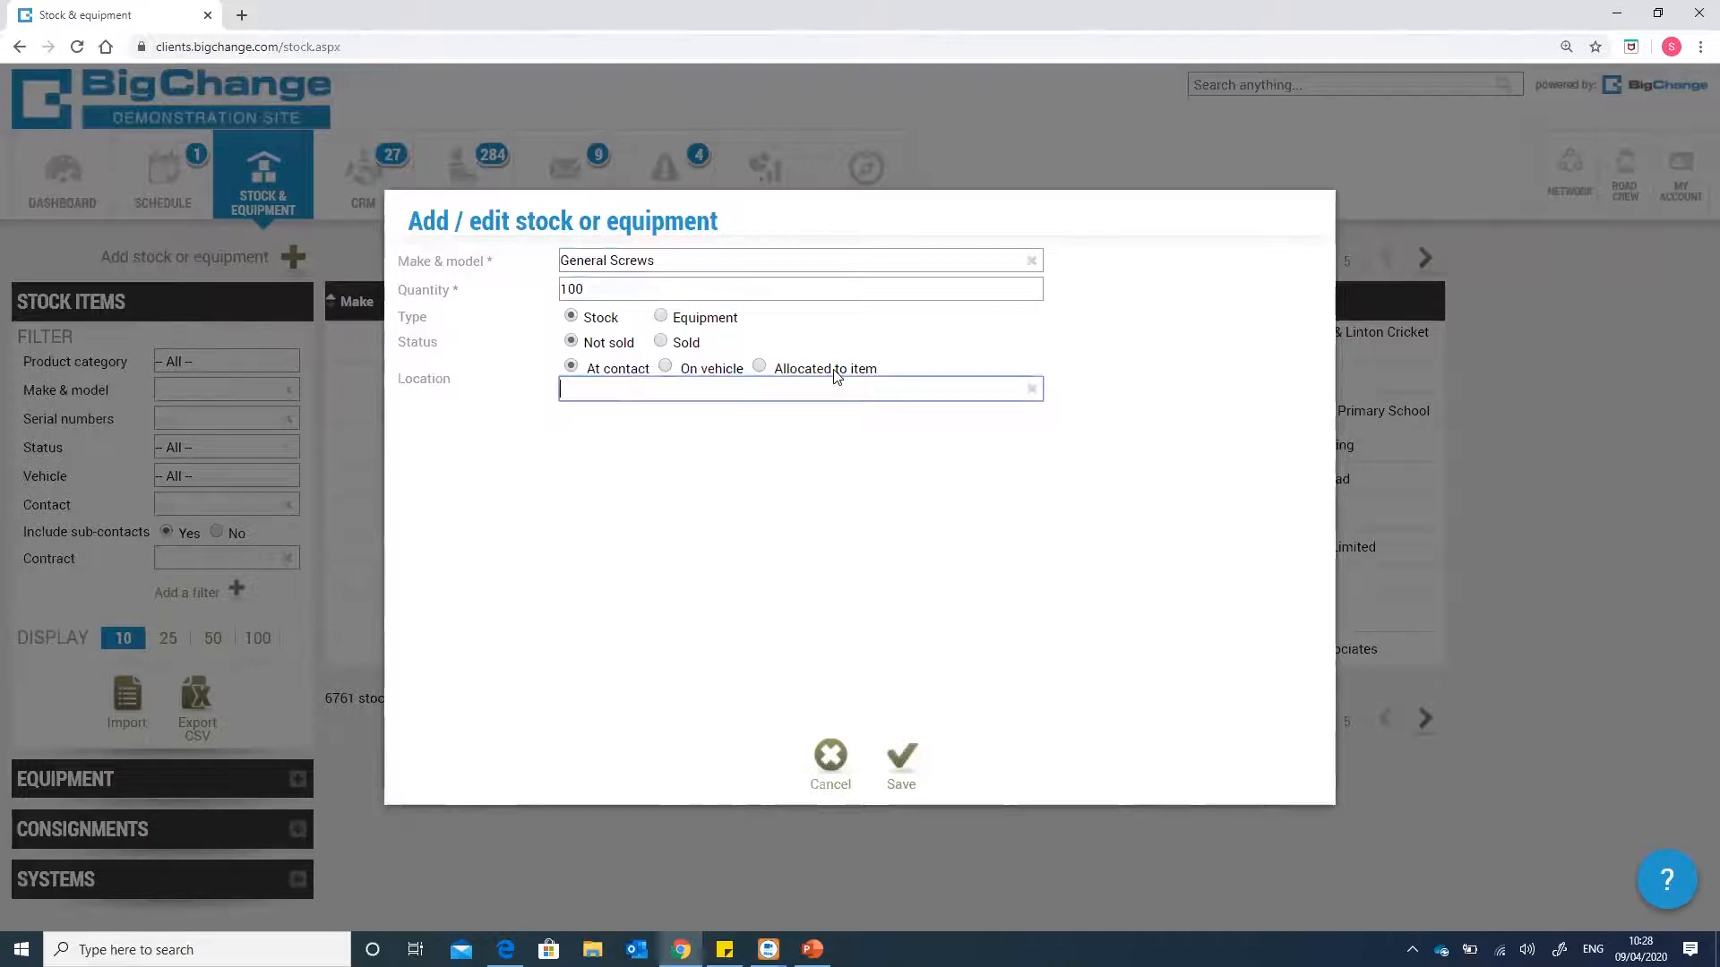
pyautogui.write('Sfld big')
pyautogui.click(815, 373)
pyautogui.click(900, 771)
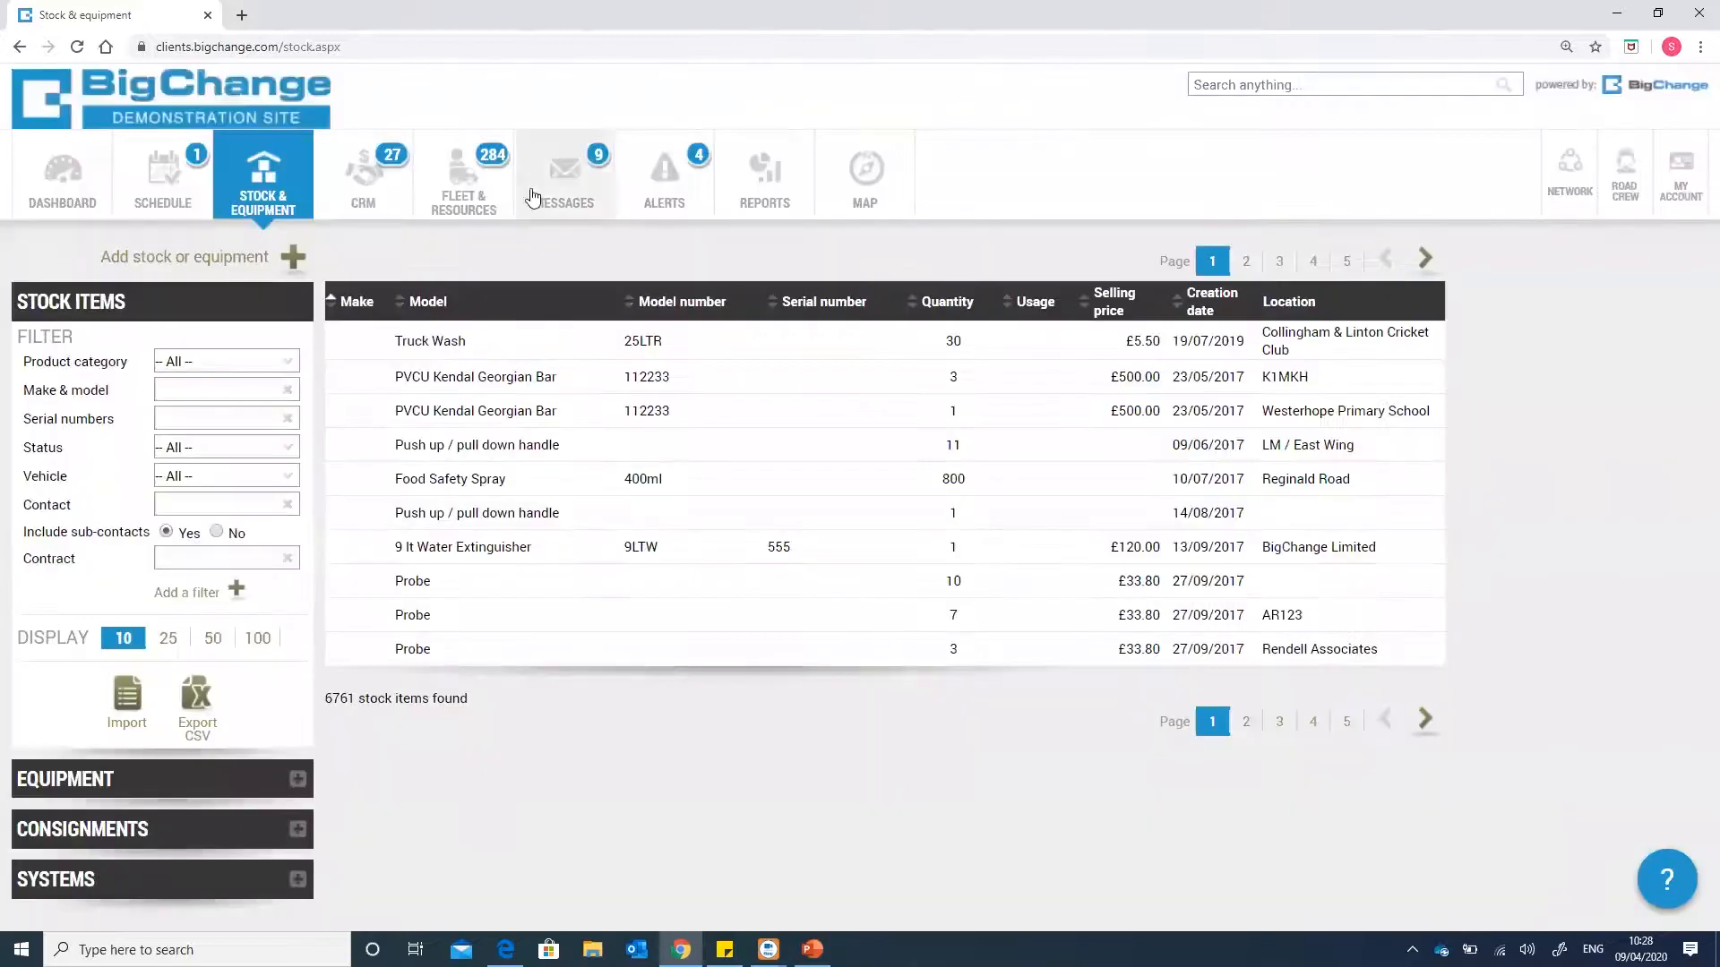
# - Find the Sfld BigChange contact in the CRM and view the stock held there
pyautogui.click(345, 186)
pyautogui.tripleClick(260, 414)
pyautogui.write('sfld bigc')
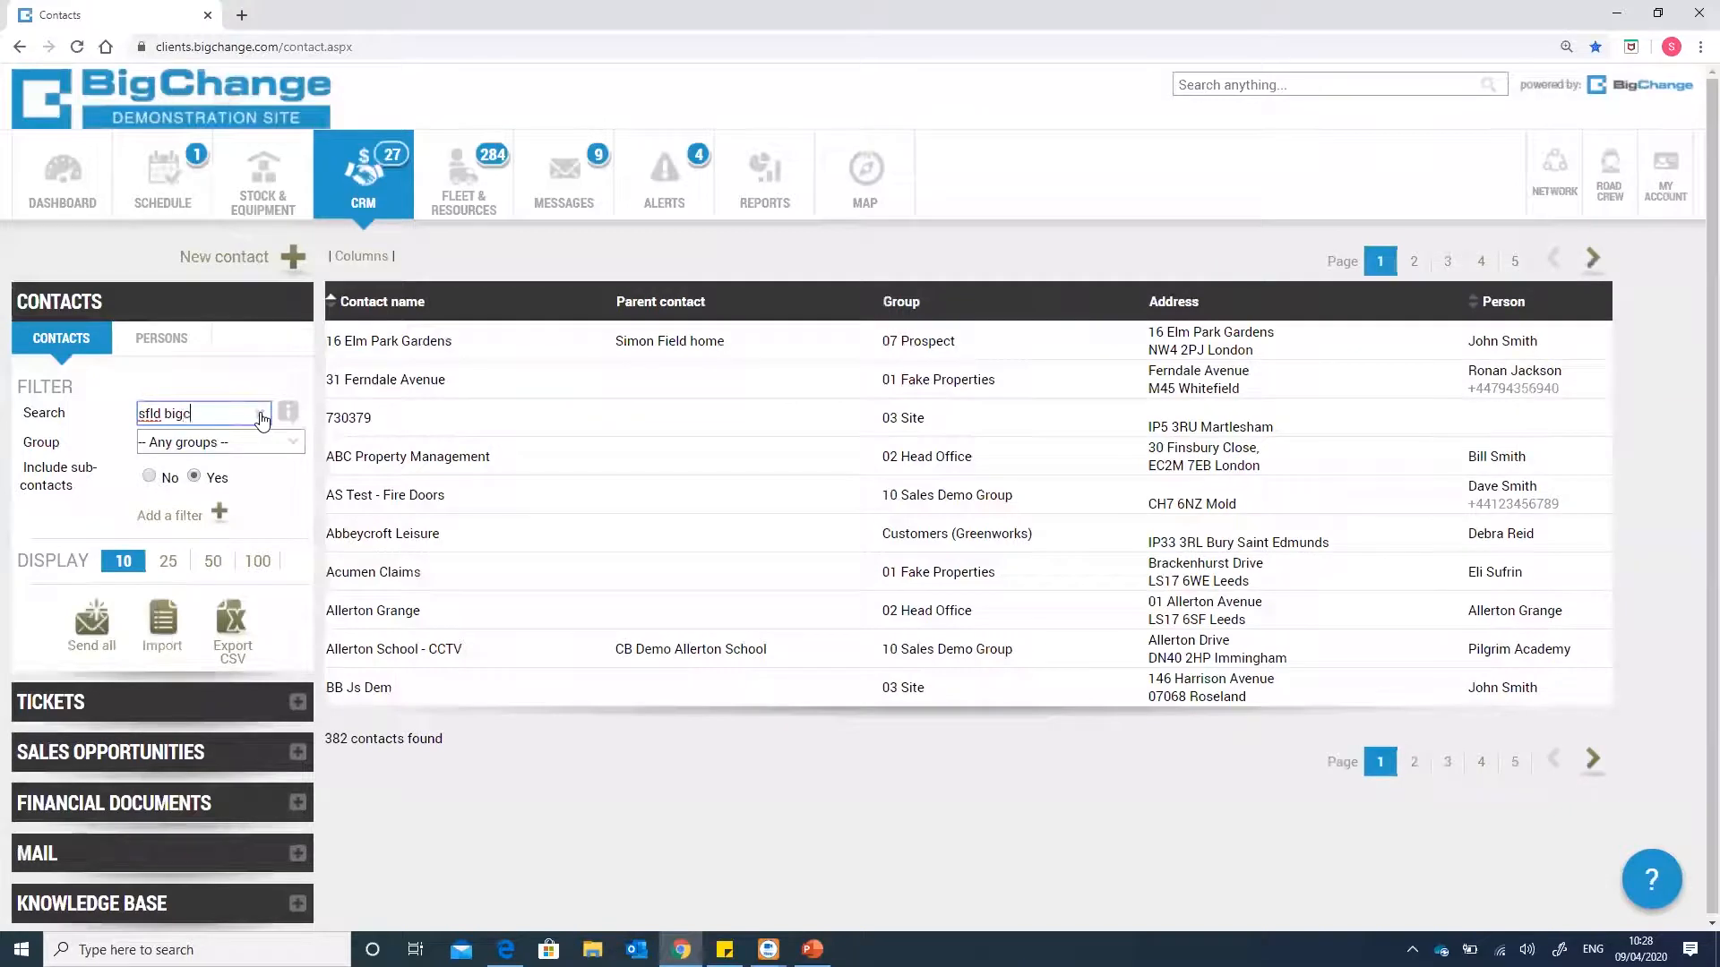
pyautogui.click(484, 354)
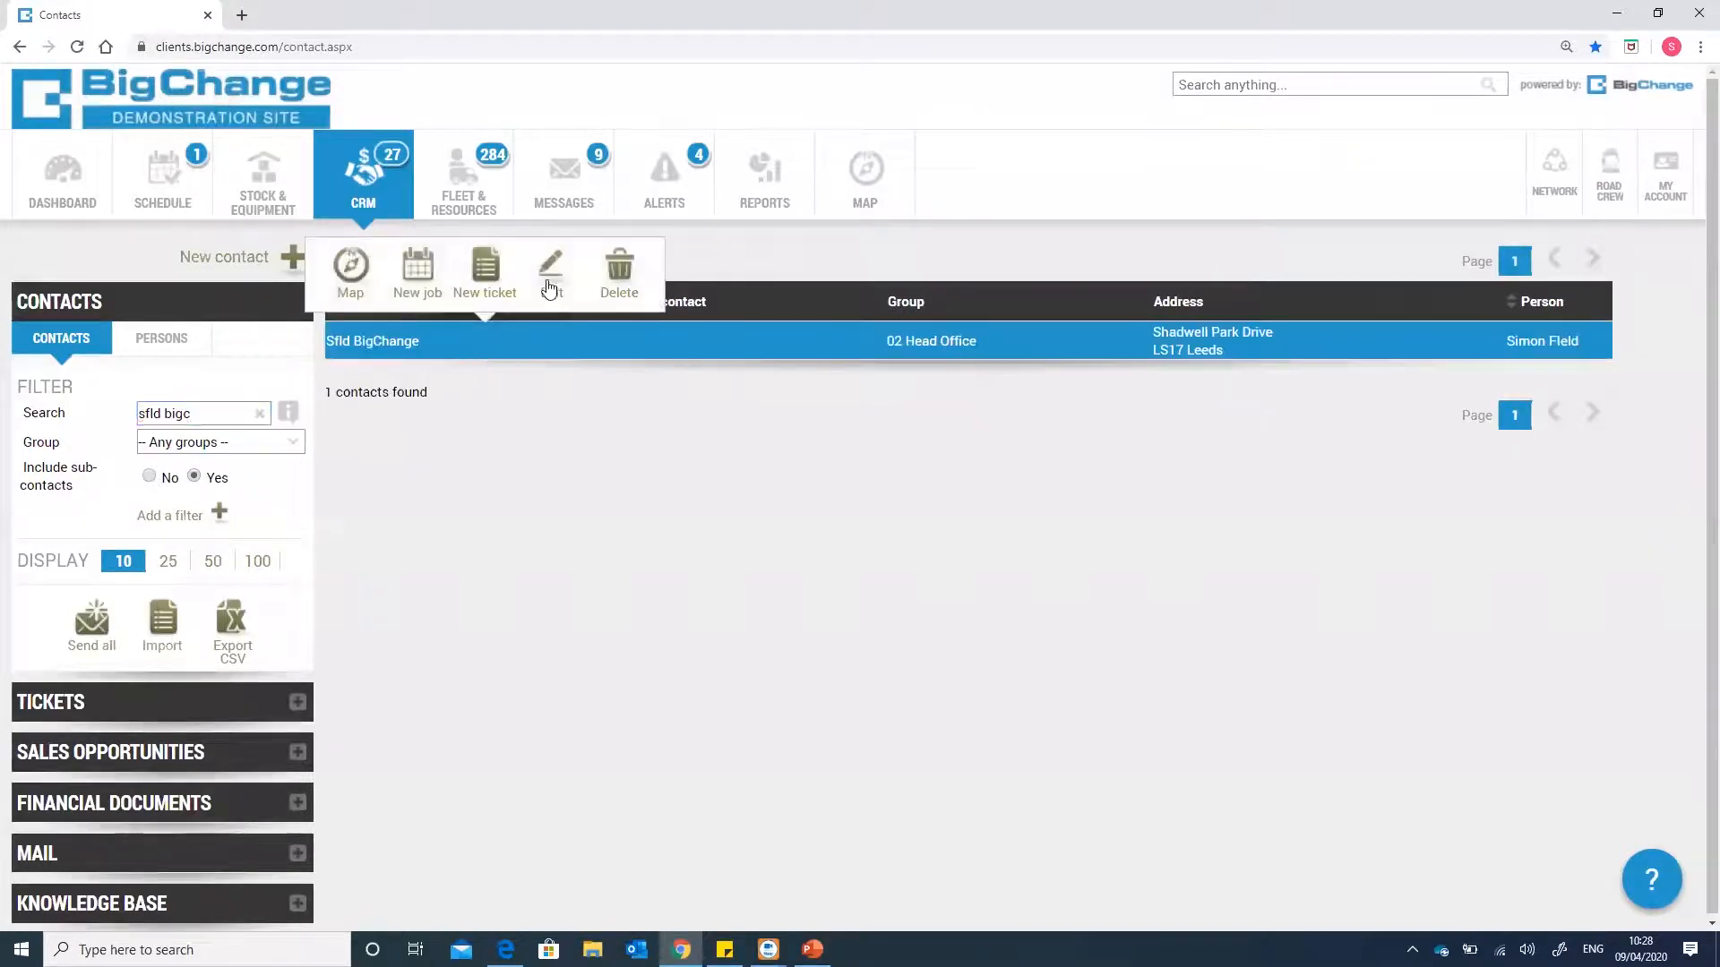
pyautogui.click(553, 289)
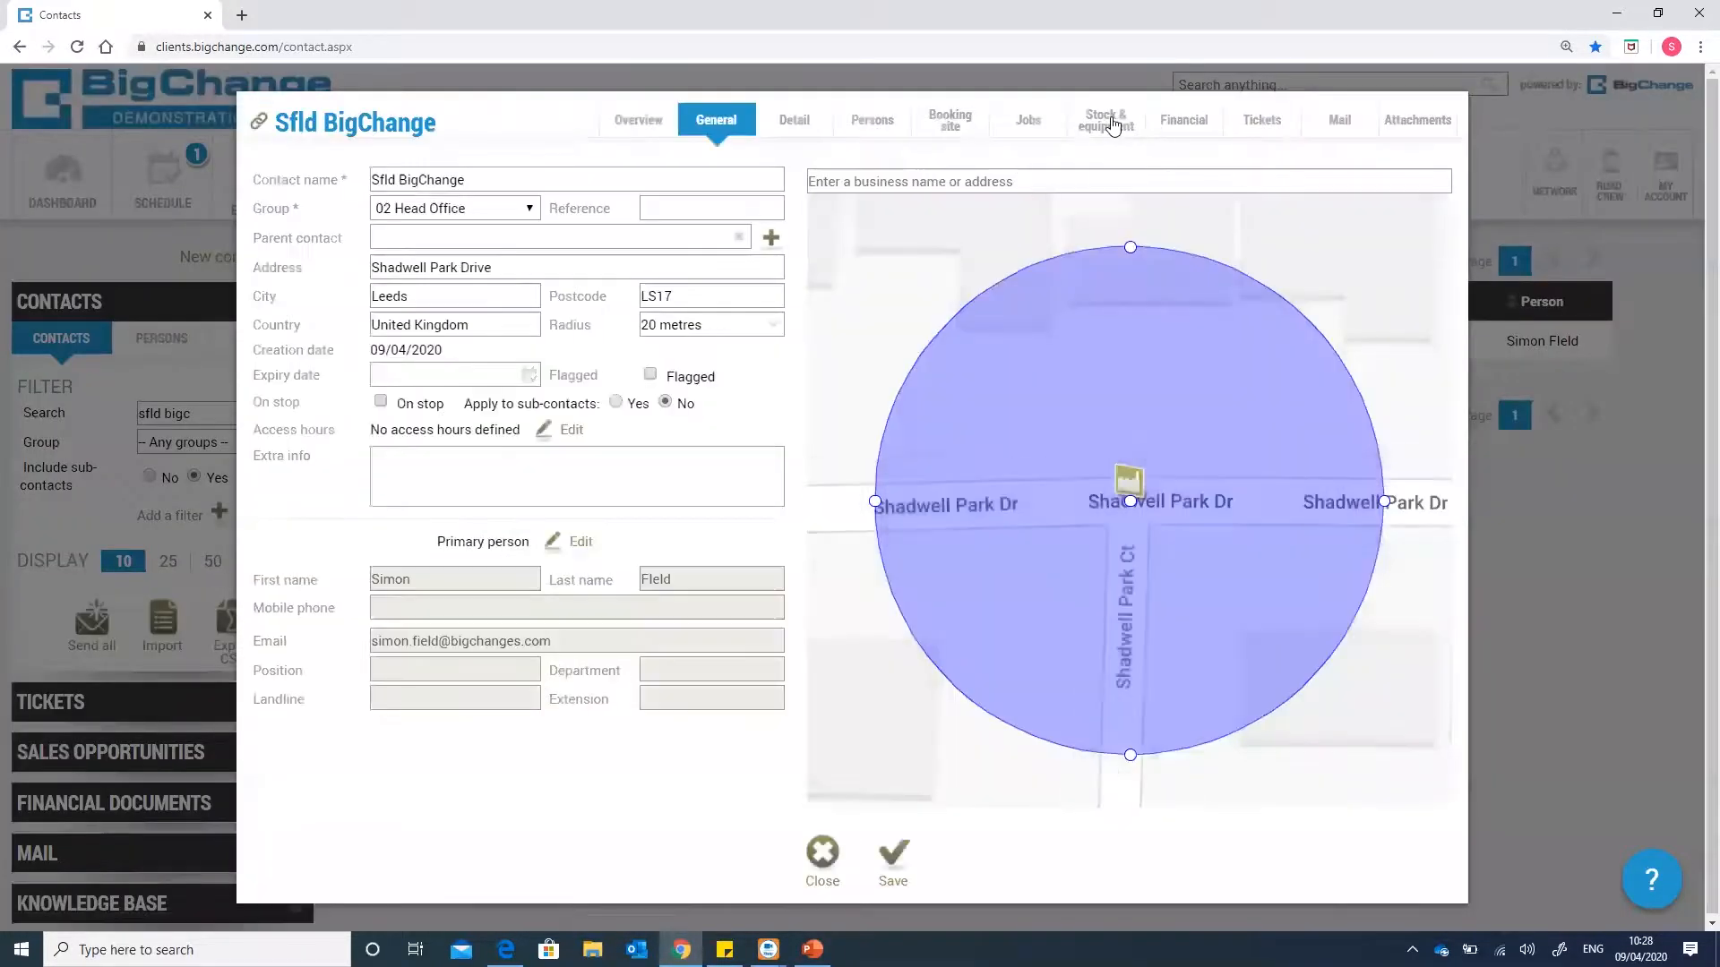
pyautogui.click(1104, 127)
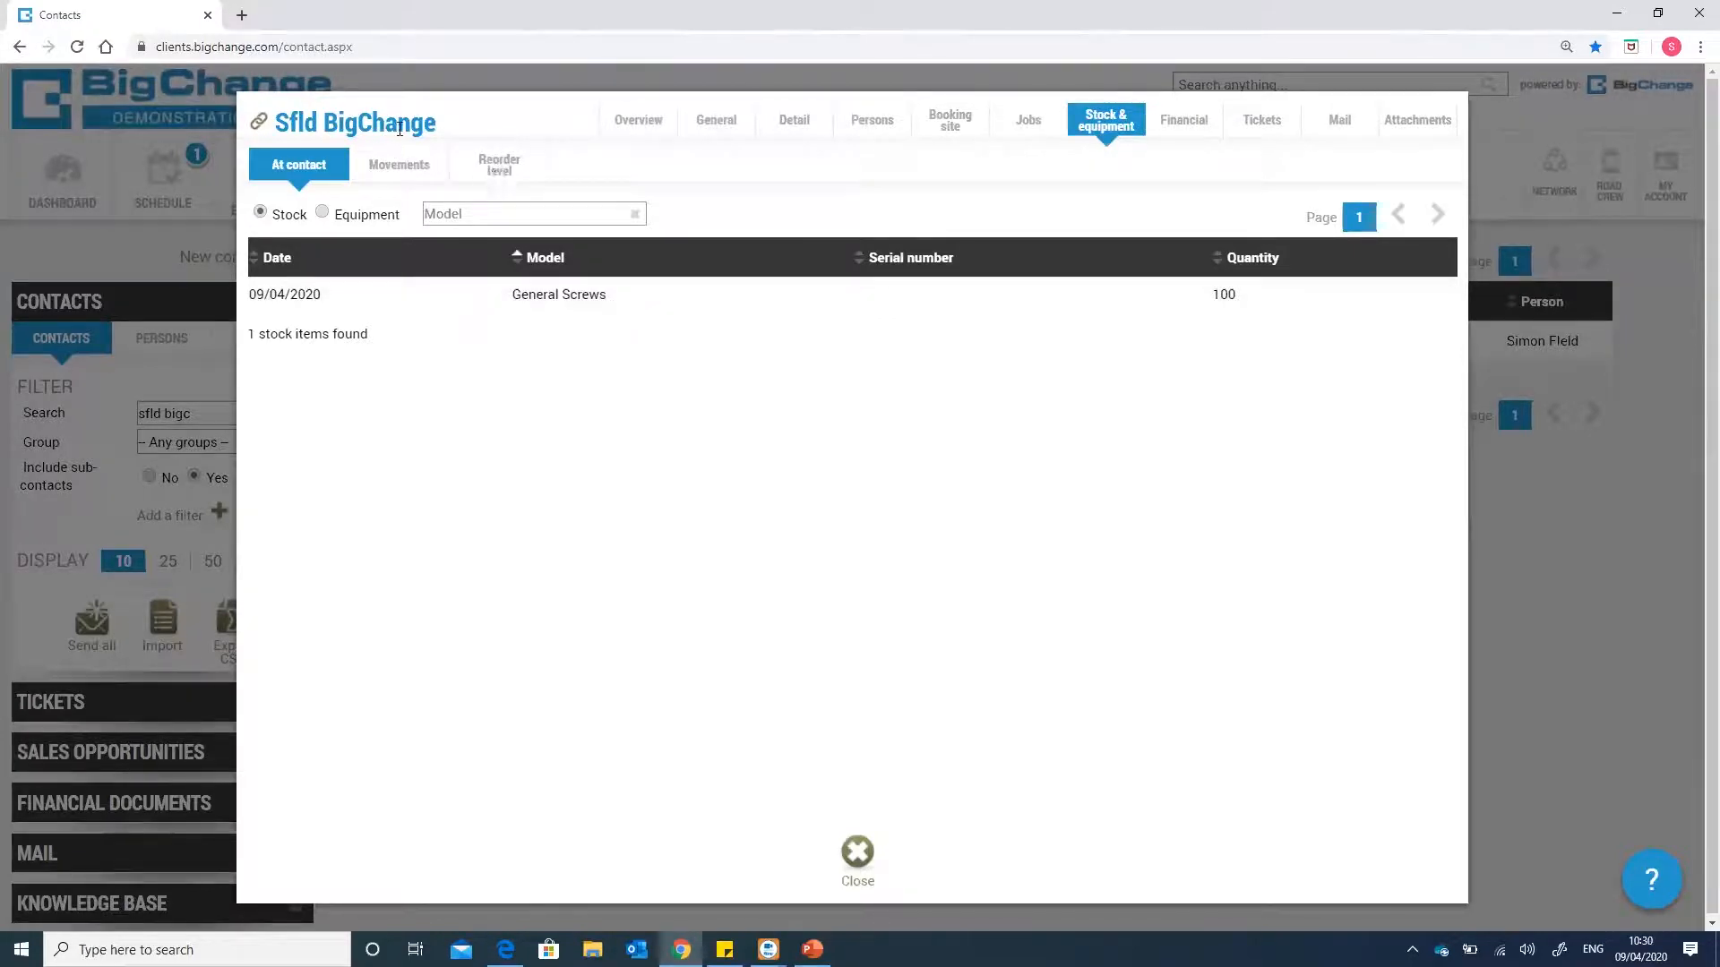
# - Add a reorder level of 15 for General Screws at the Sfld BigChange contact
pyautogui.click(472, 170)
pyautogui.click(894, 860)
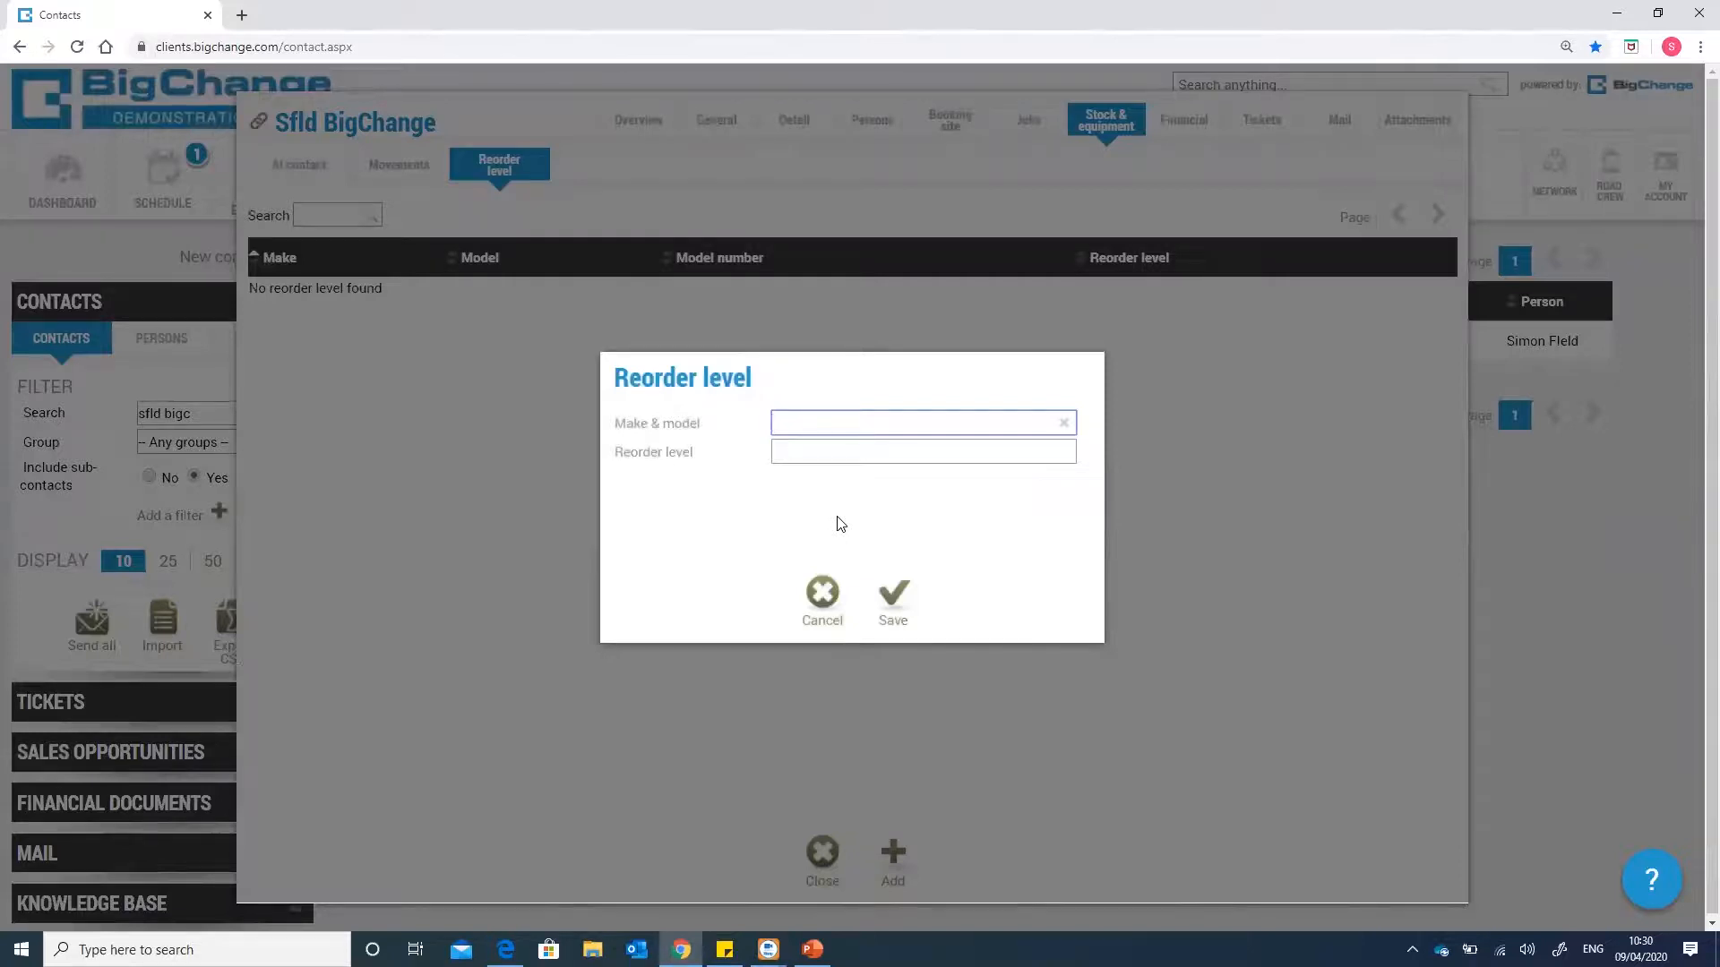
pyautogui.write('general sec')
pyautogui.press('BackSpace')
pyautogui.press('BackSpace')
pyautogui.write('c')
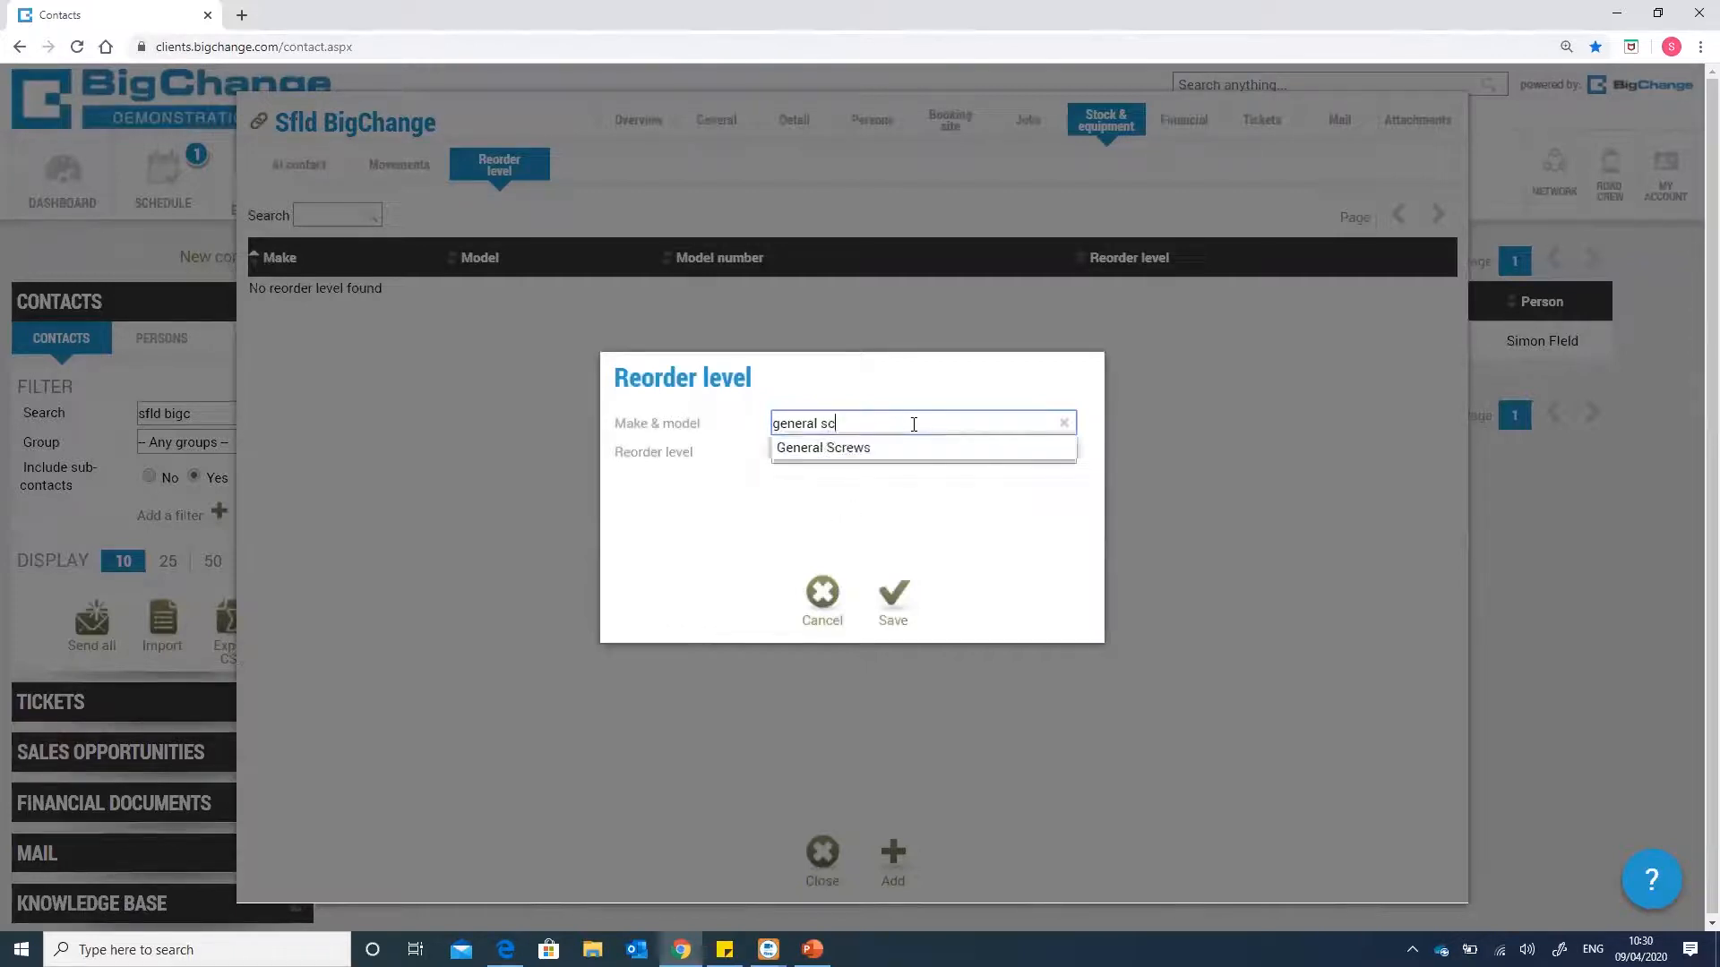
pyautogui.click(851, 450)
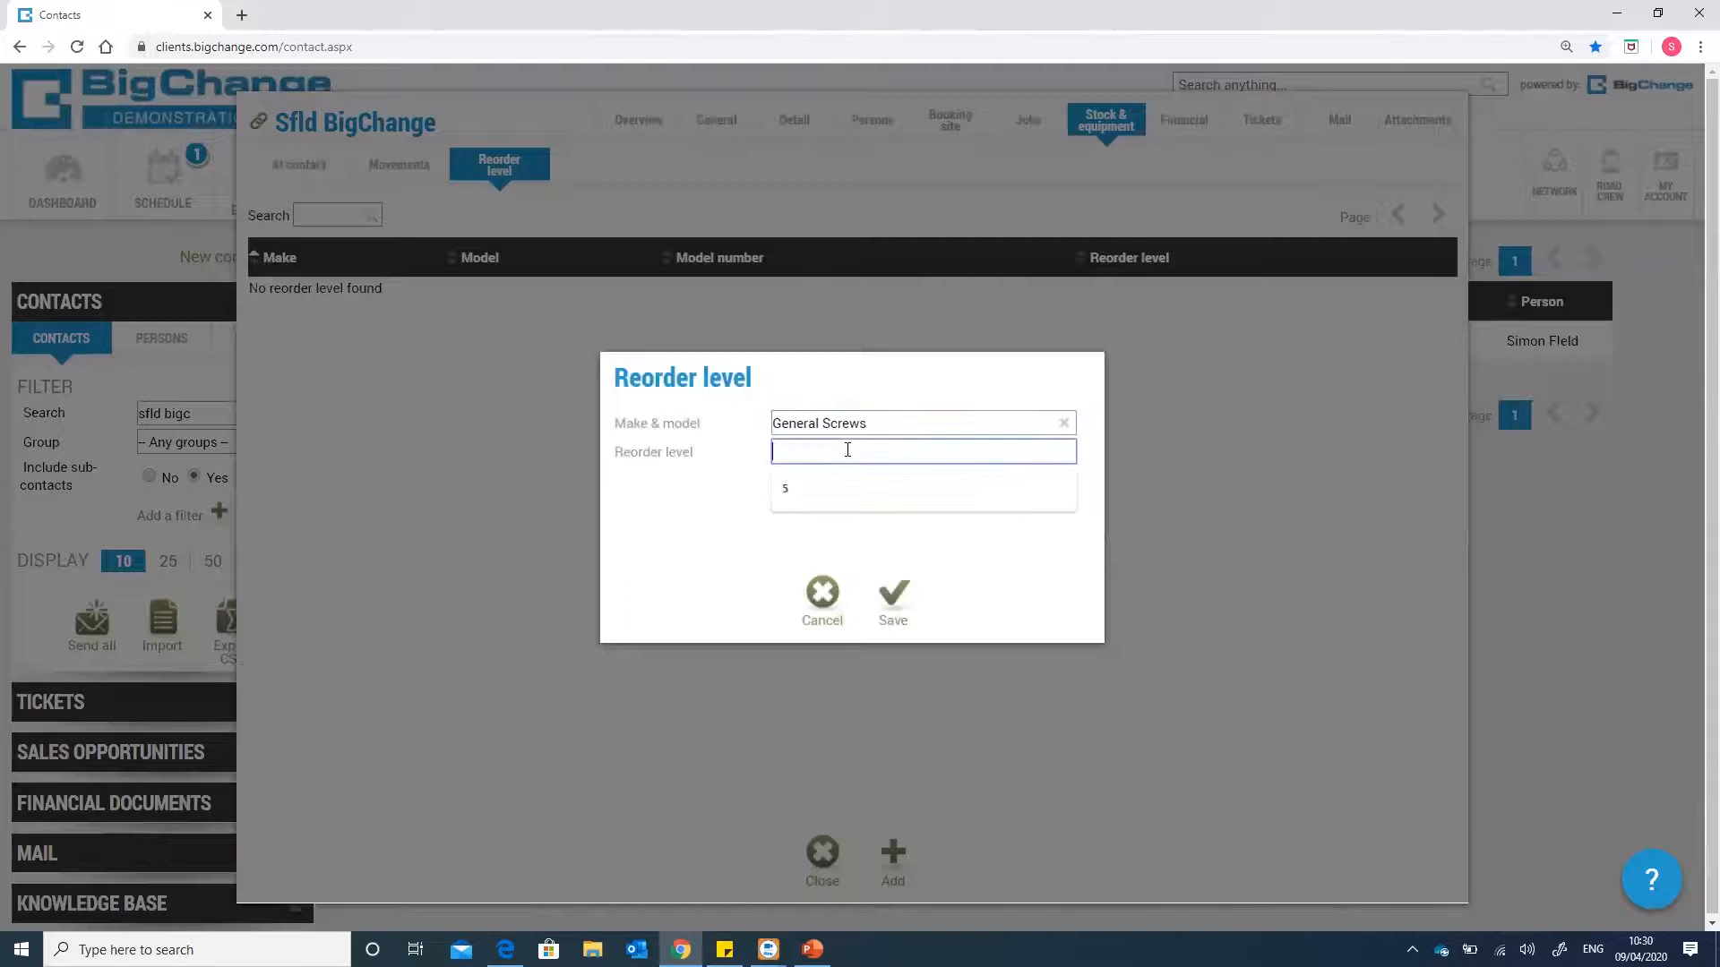
pyautogui.write('15')
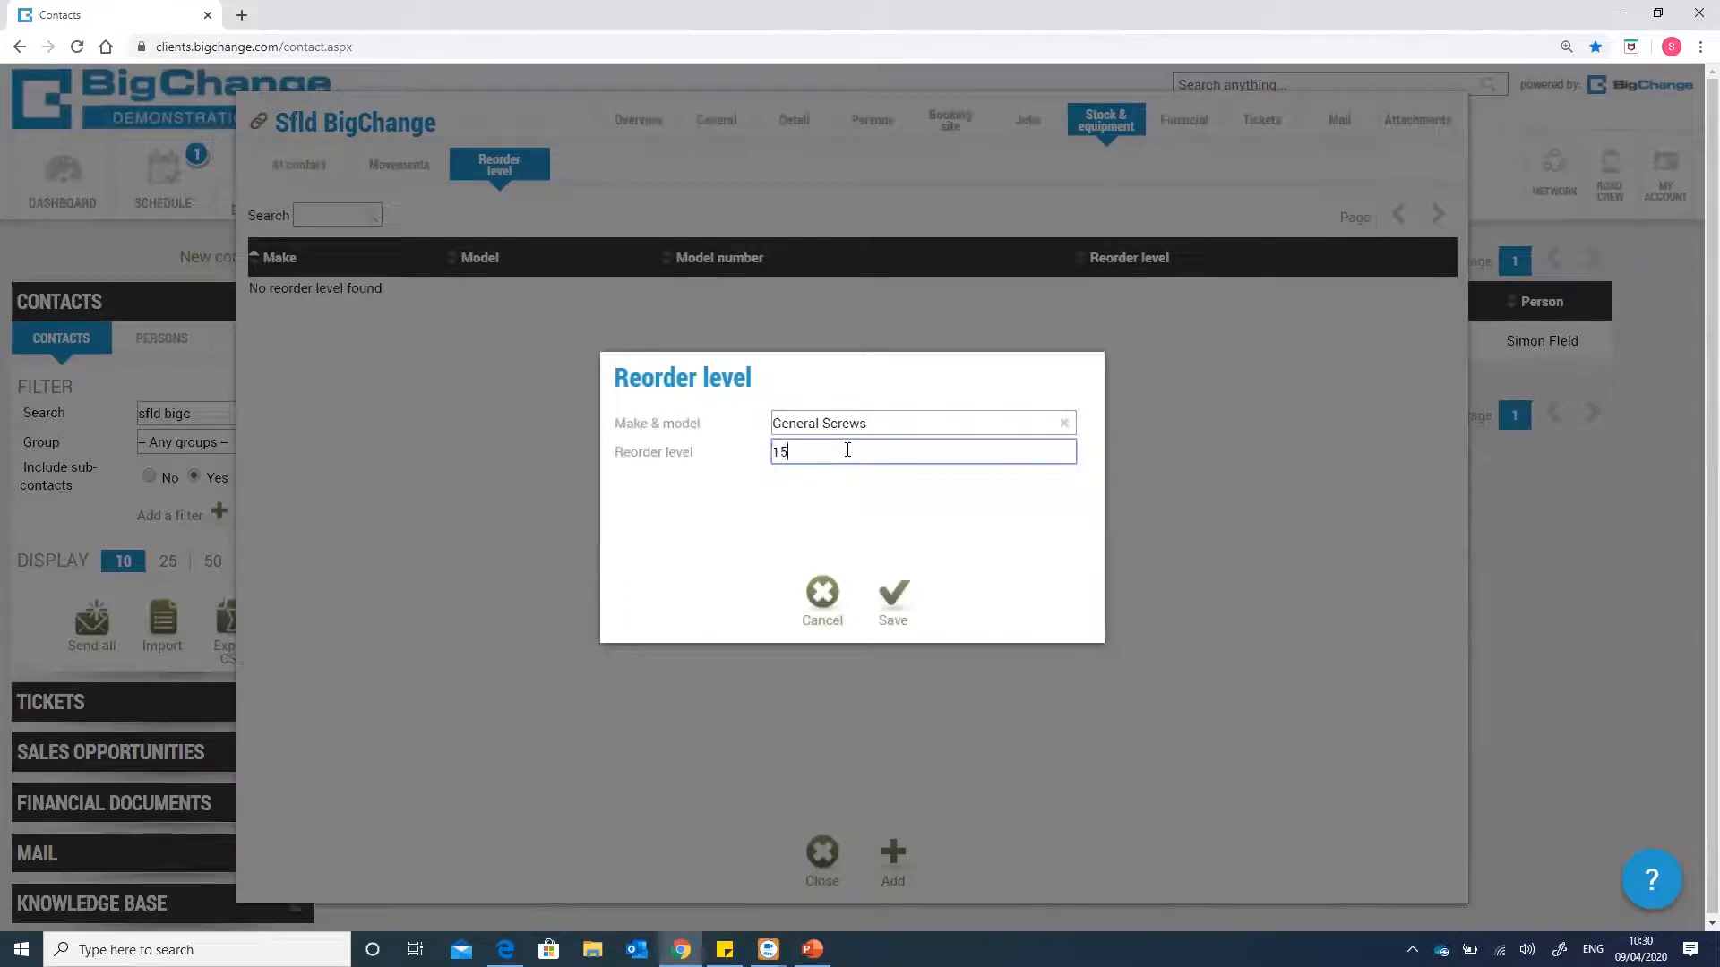
pyautogui.click(893, 593)
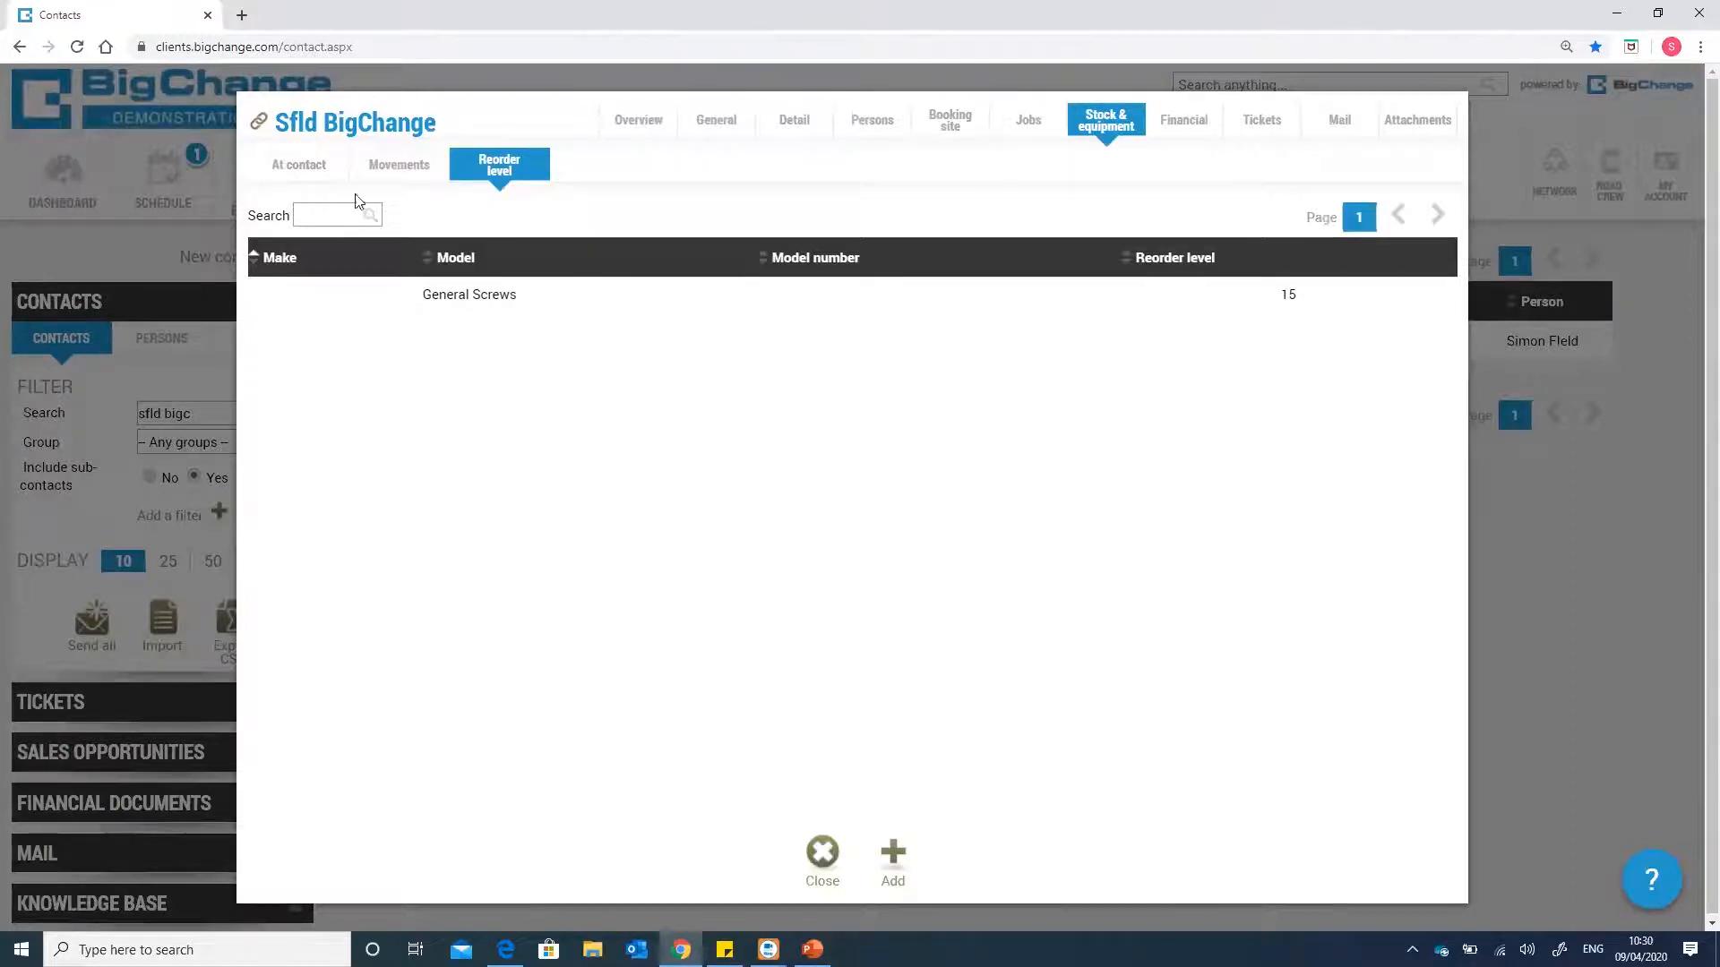
# - Review the Sfld BigChange contact's held stock and general details, and close the record
pyautogui.click(301, 161)
pyautogui.click(736, 130)
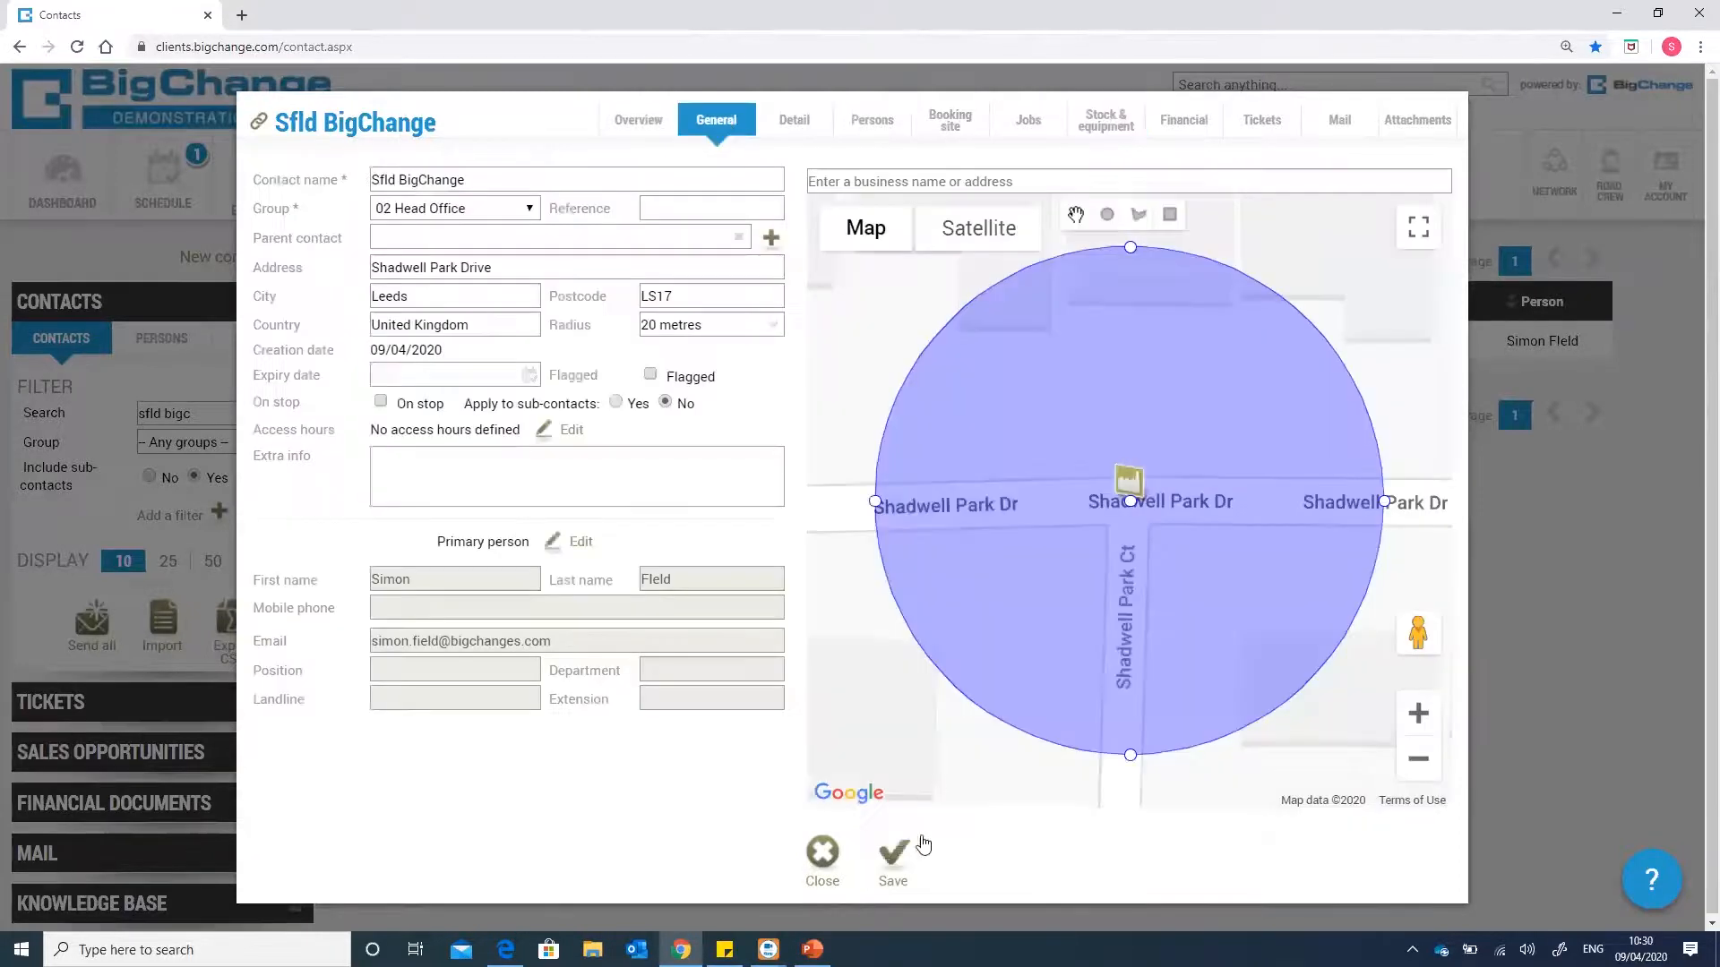
pyautogui.press('Escape')
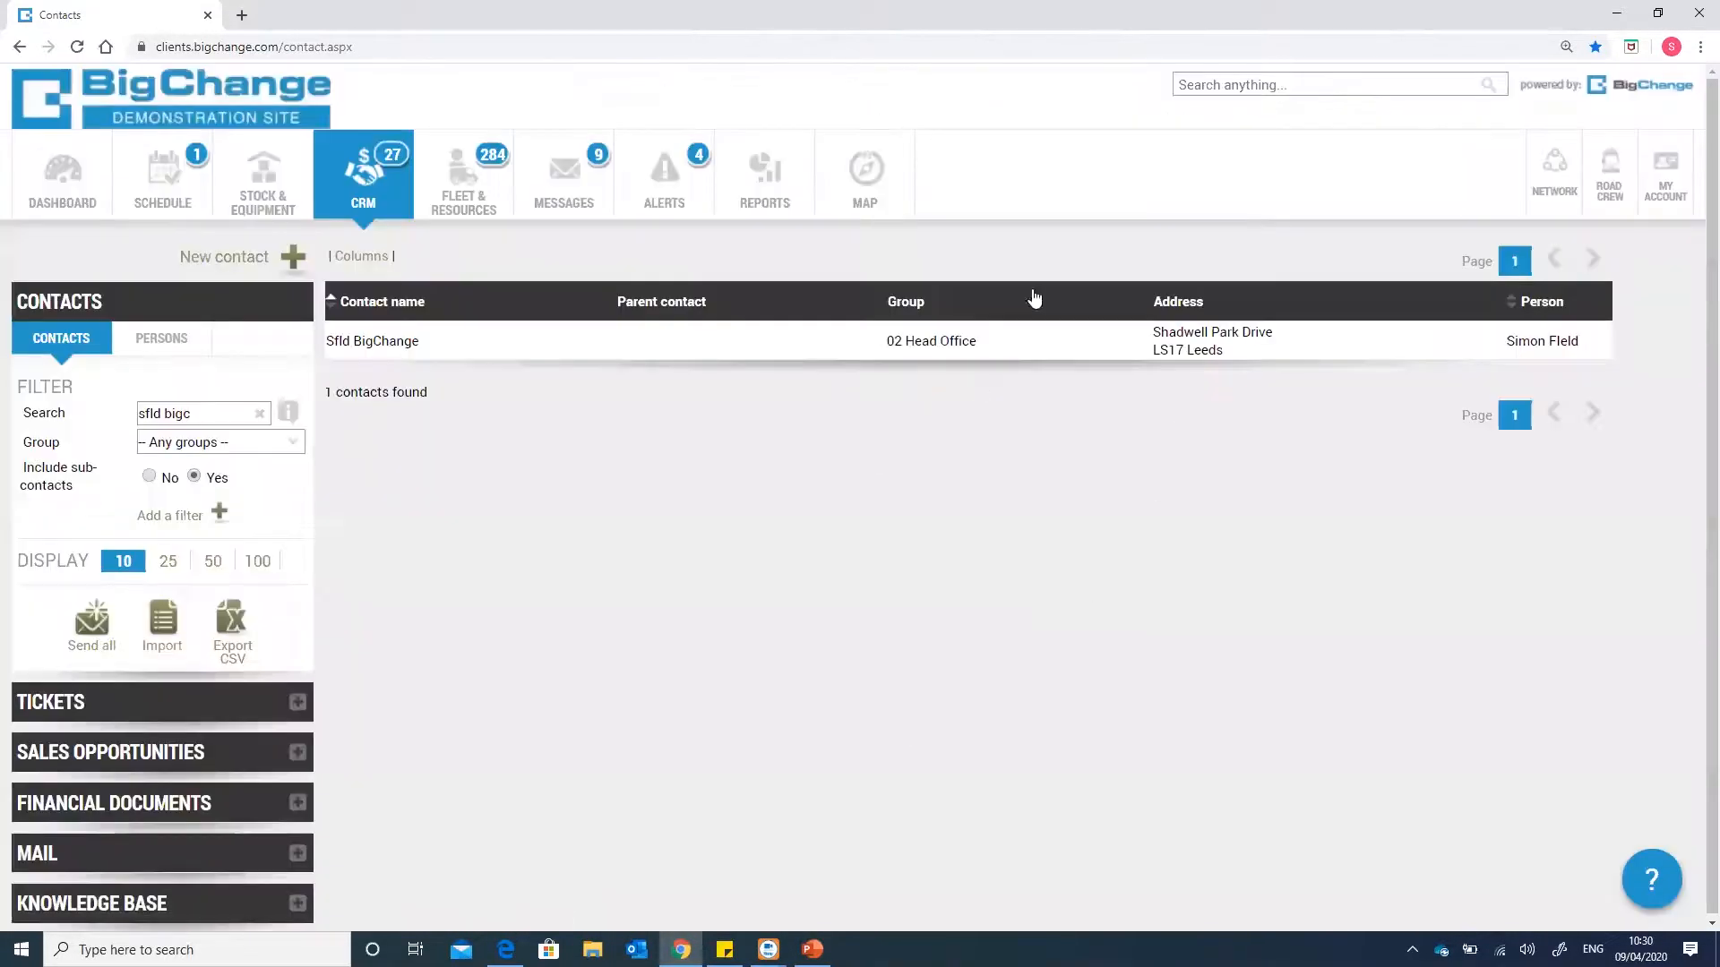
# - Search the Reports page for "stock" to locate the stock inventory, movement and reorder level reports
pyautogui.click(764, 196)
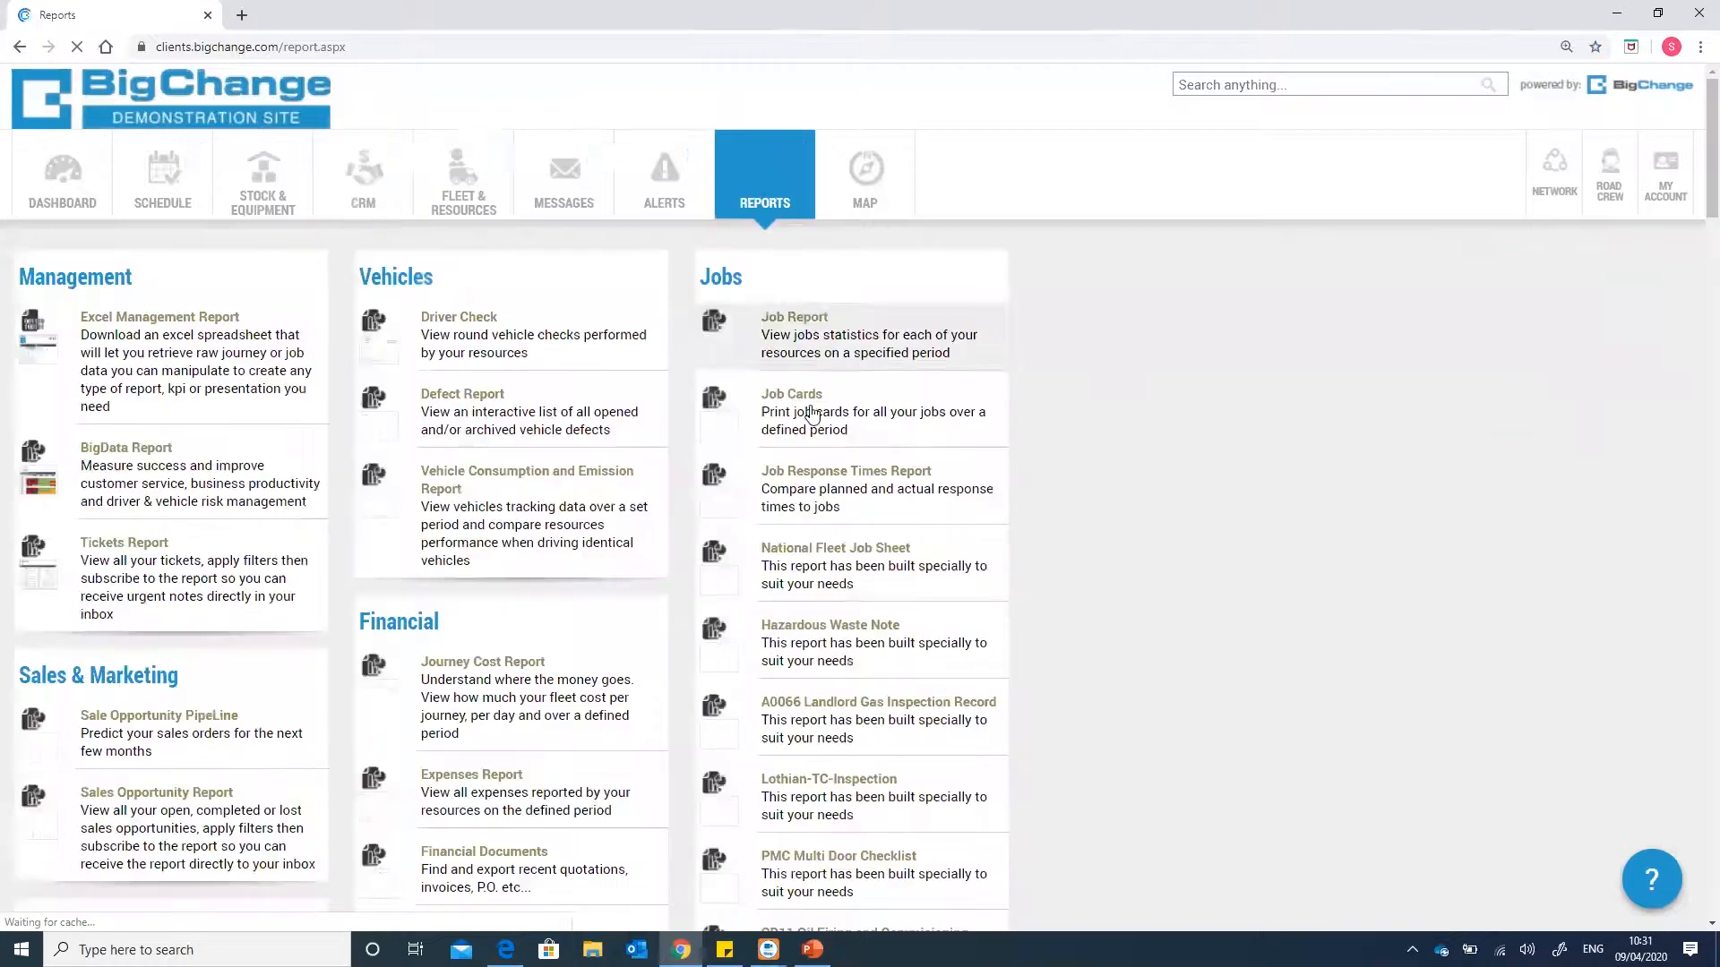
pyautogui.hotkey('ctrl', 'f')
pyautogui.write('stock')
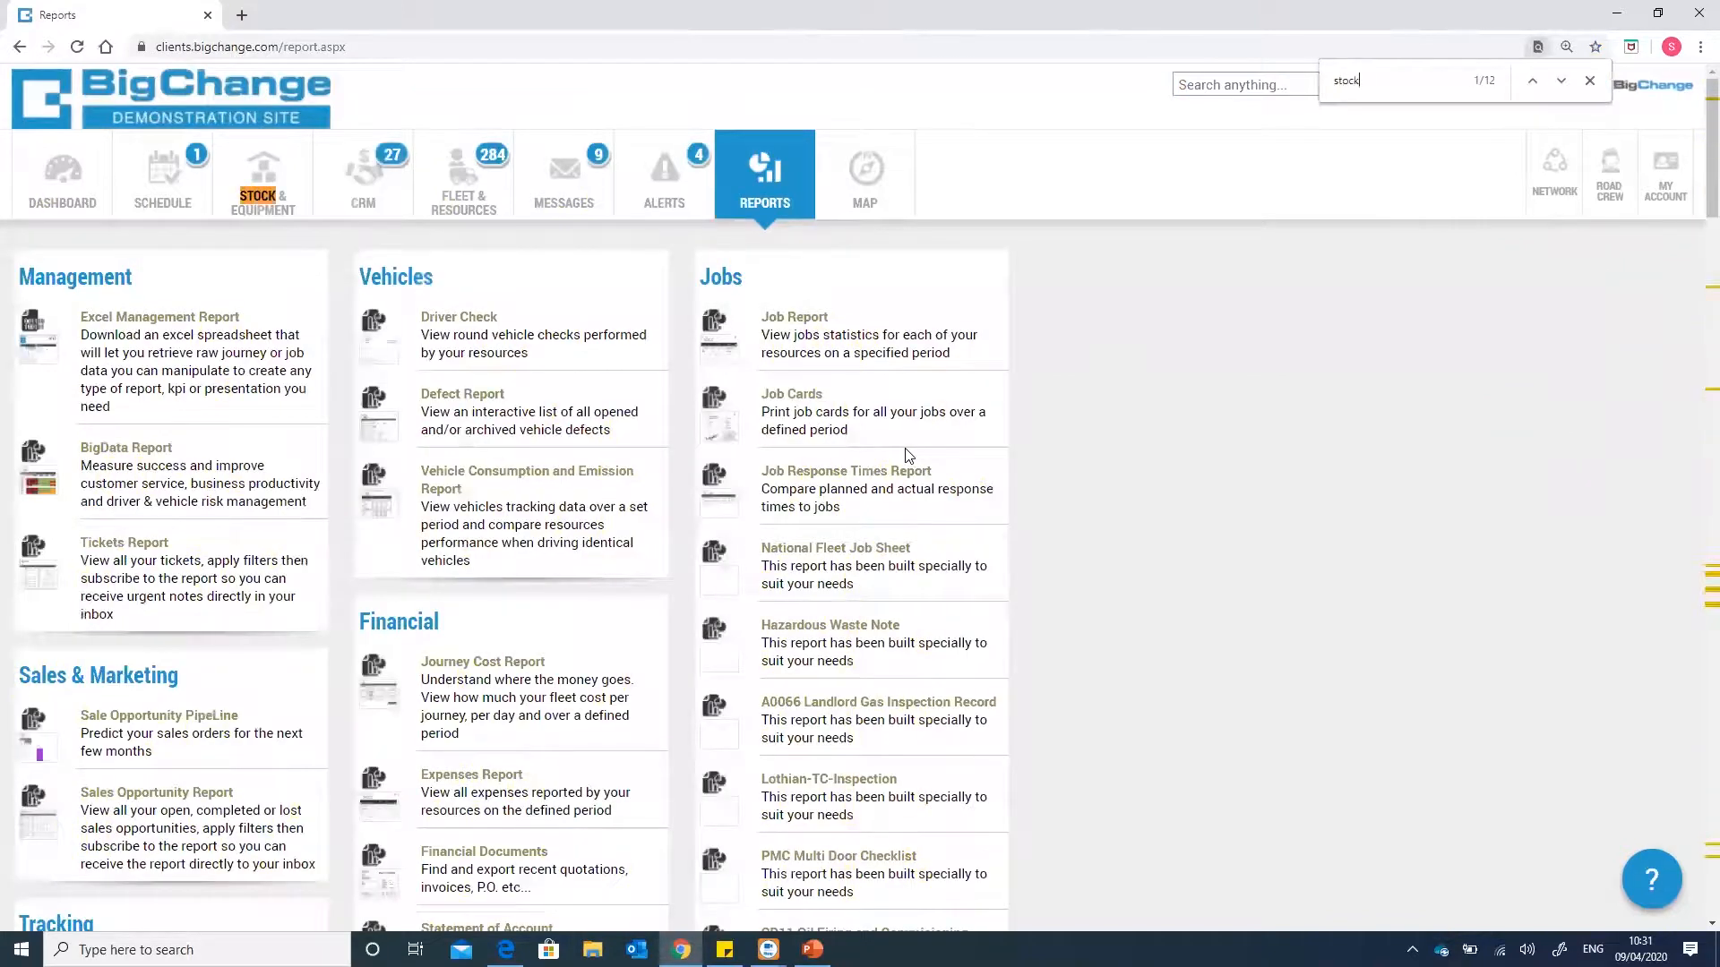
pyautogui.press('Return')
pyautogui.press('Return')
pyautogui.press('Return')
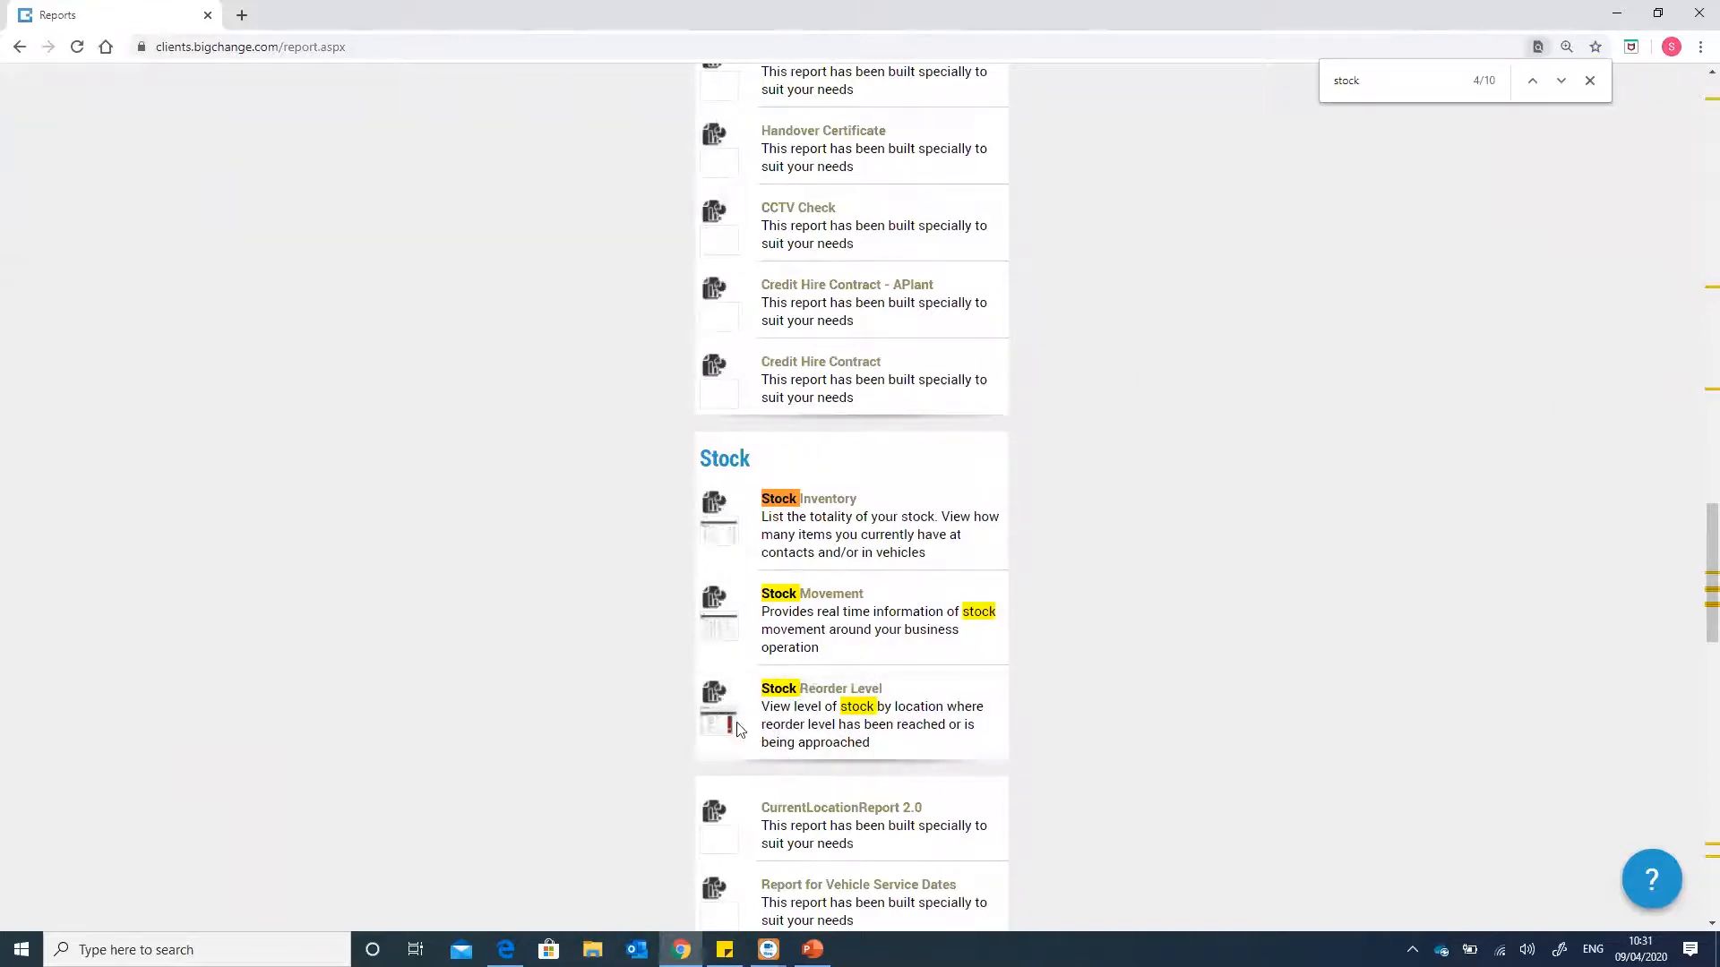
# - Open the Stock Reorder Level report and run it for the Sfld BigChange contact
pyautogui.moveTo(867, 728)
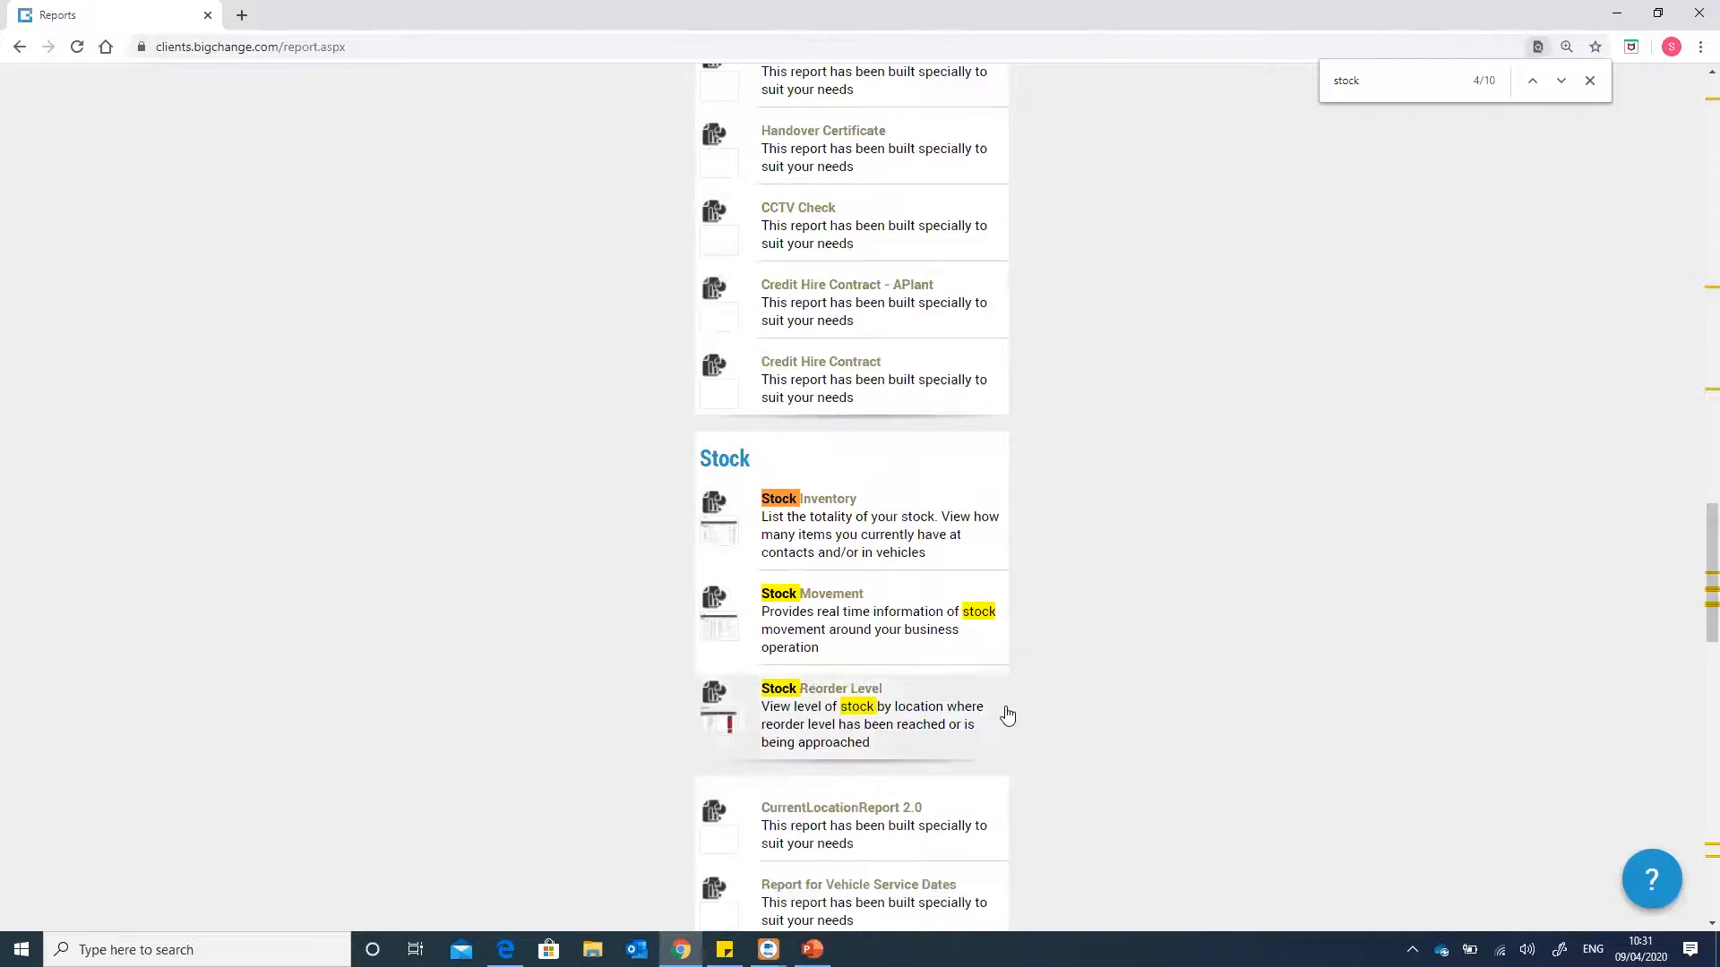
pyautogui.click(928, 744)
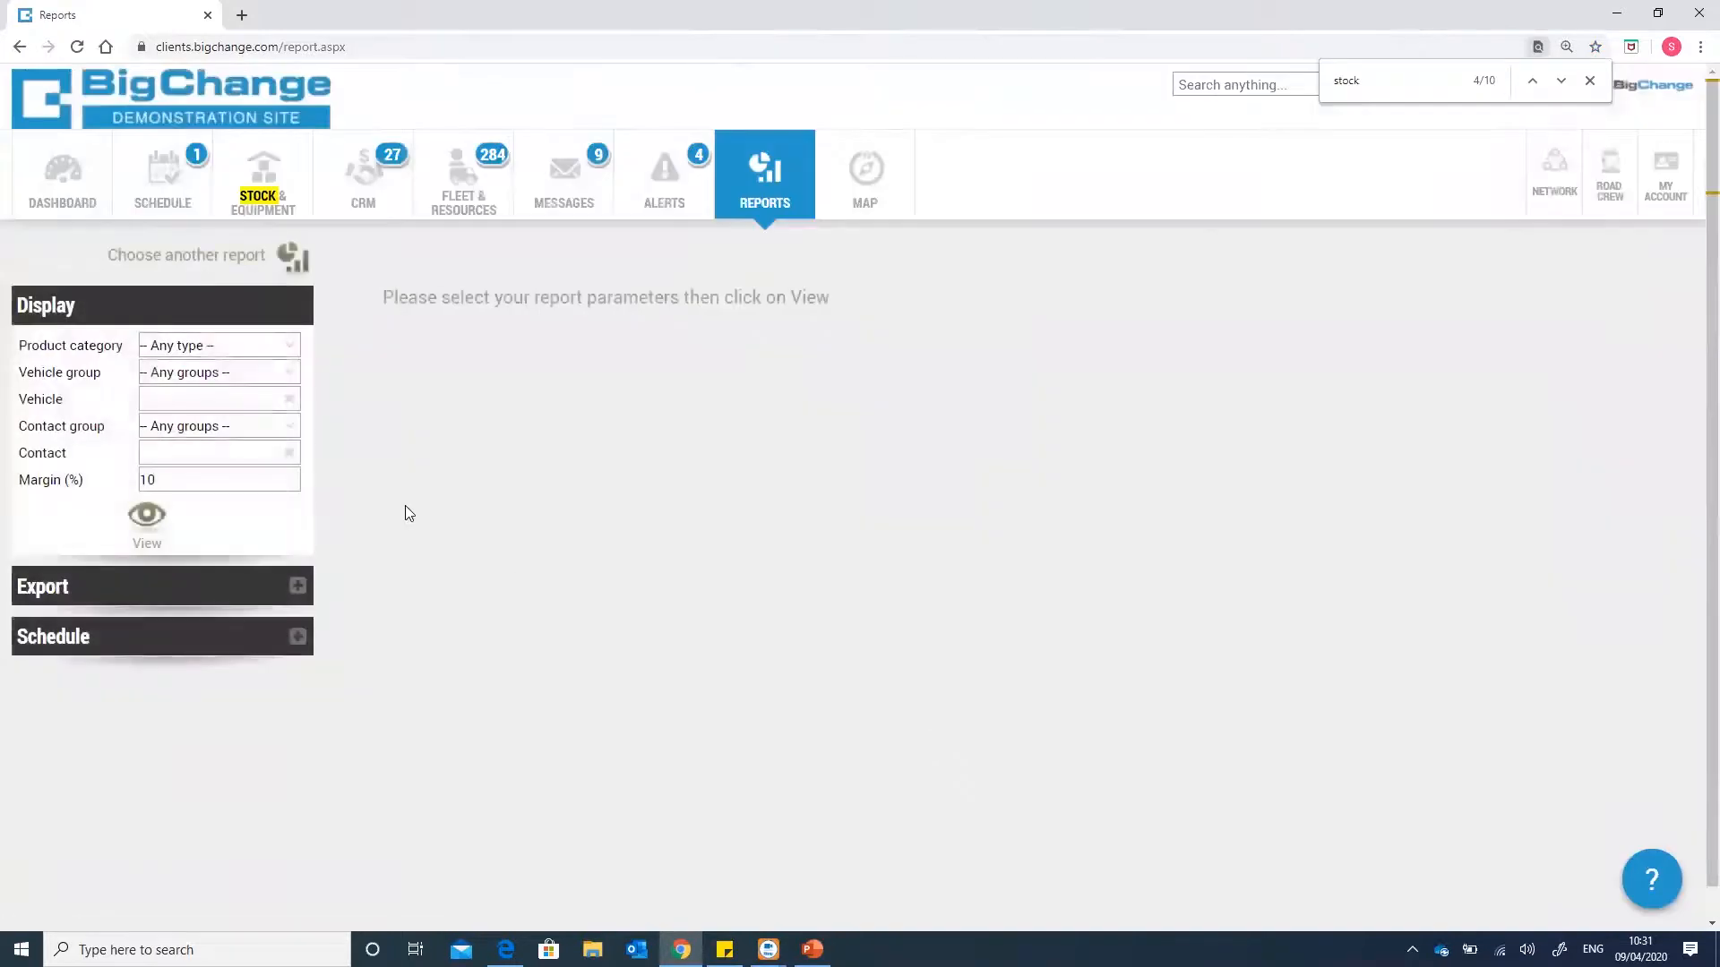
pyautogui.click(207, 453)
pyautogui.write('sfld')
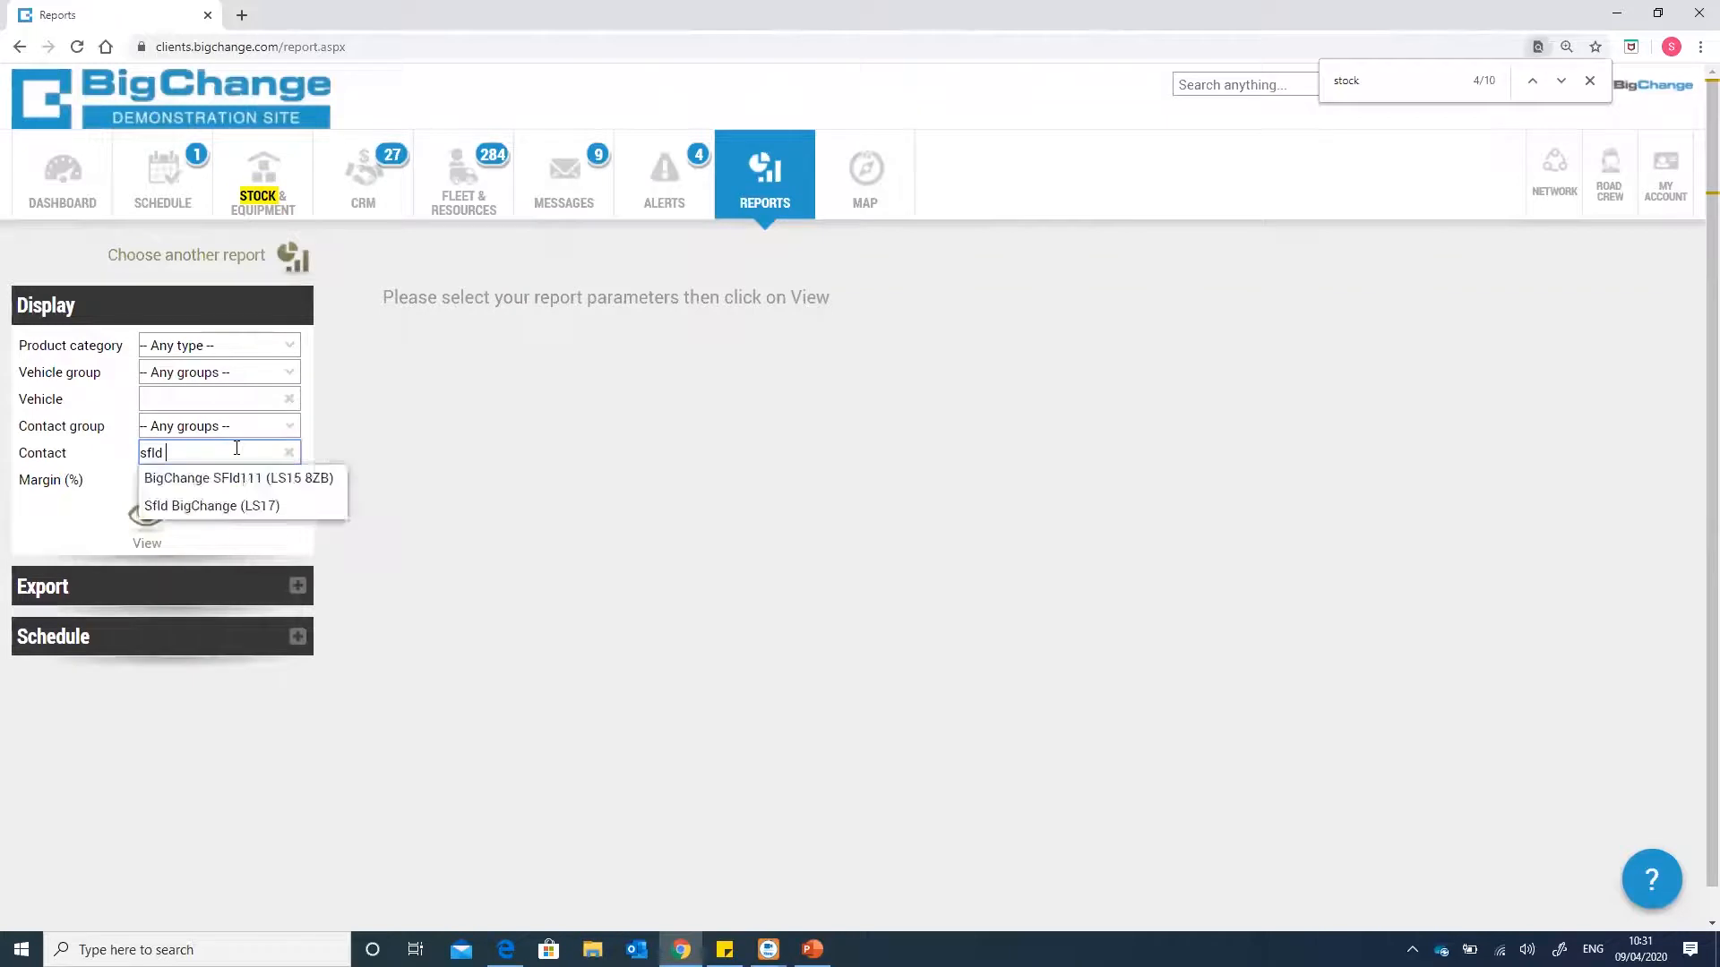
pyautogui.click(185, 506)
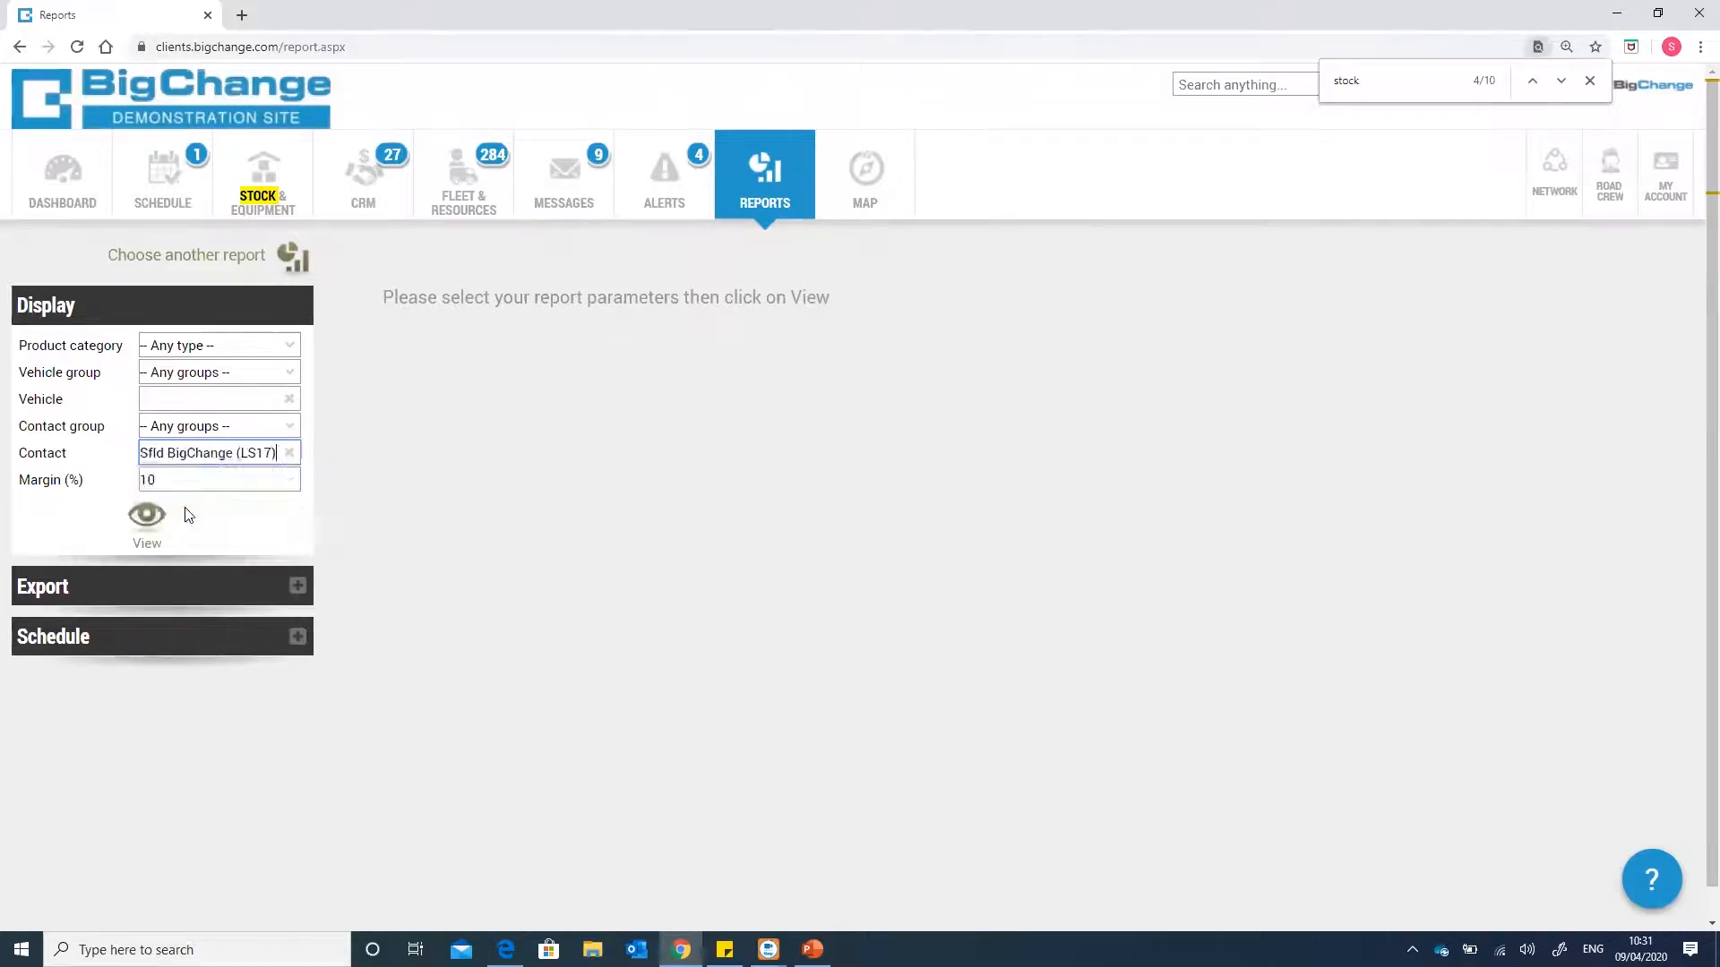
pyautogui.click(152, 516)
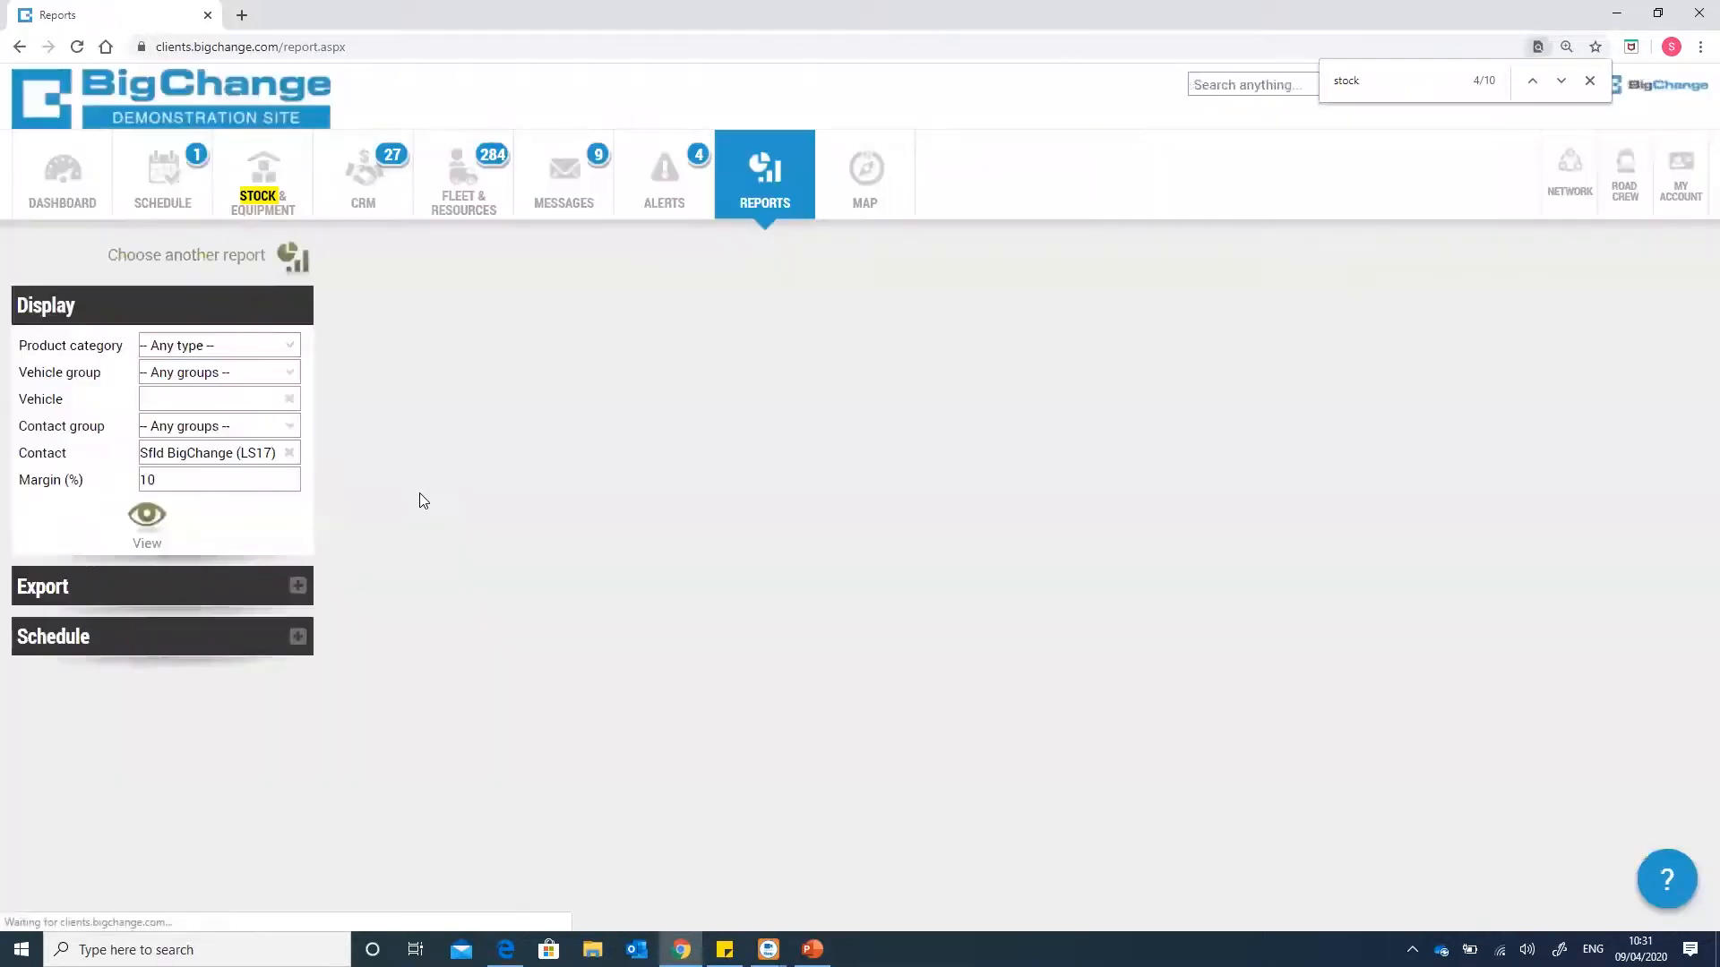
pyautogui.scroll(-1, 422, 500)
pyautogui.scroll(1, 422, 500)
# - Clear the margin percentage and rerun the Stock Reorder Level report for the same contact
pyautogui.moveTo(263, 482); pyautogui.dragTo(106, 485)
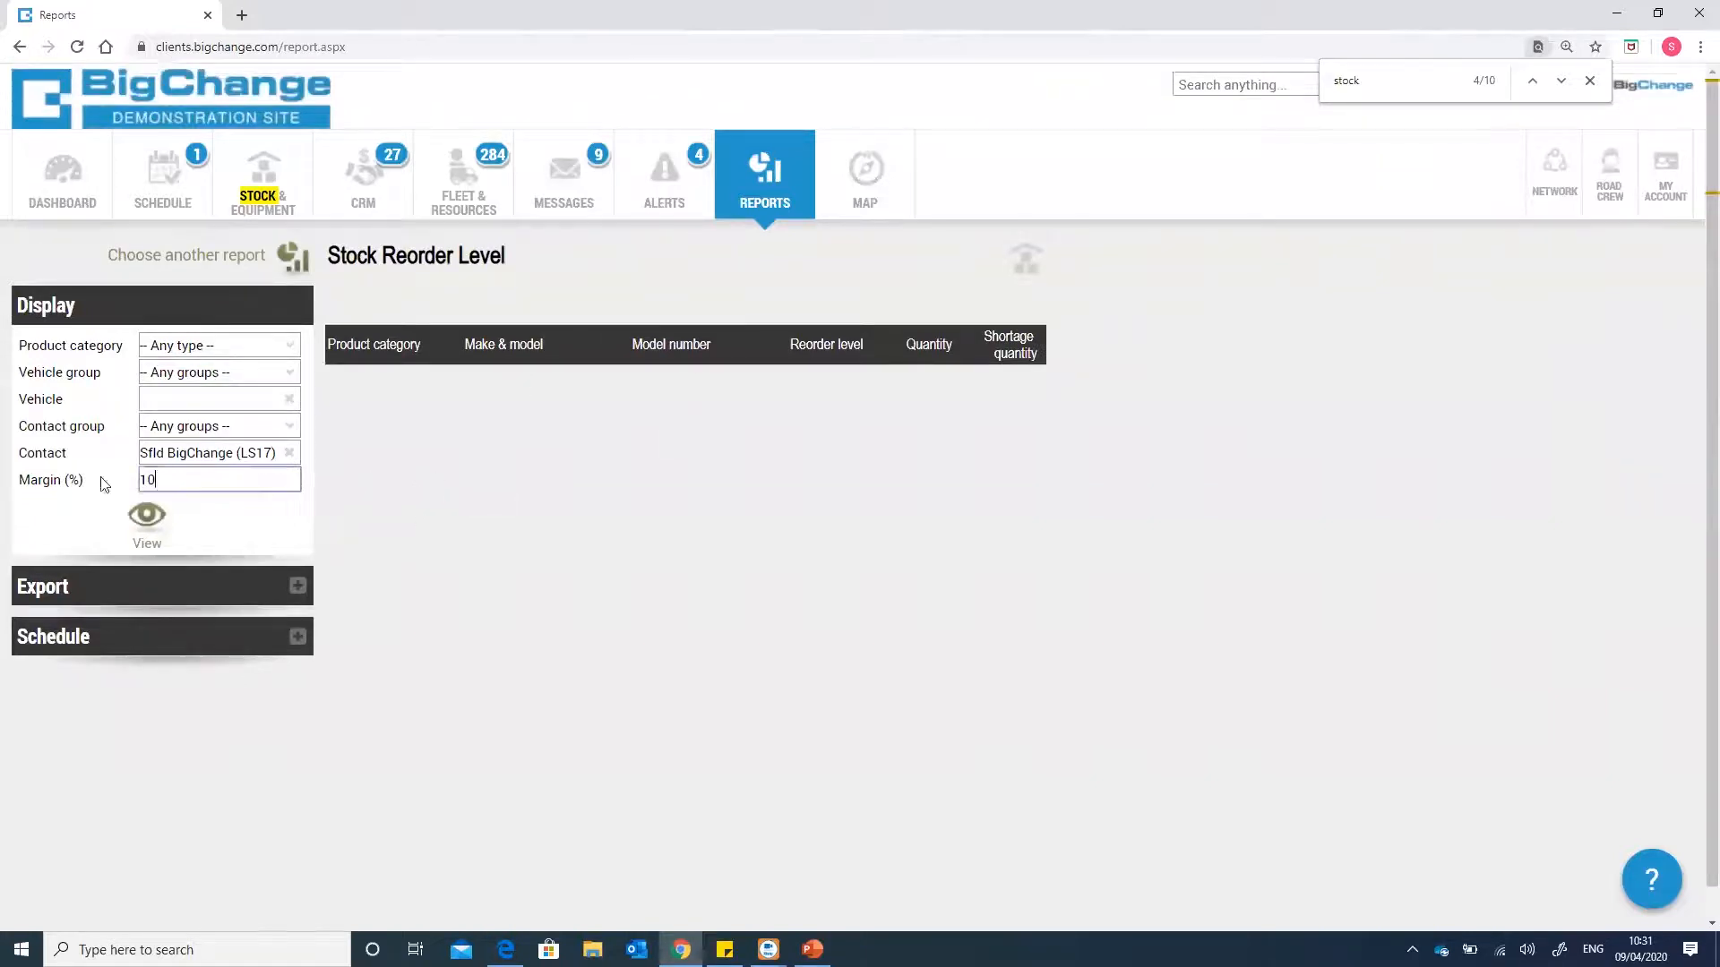
pyautogui.press('BackSpace')
pyautogui.click(145, 529)
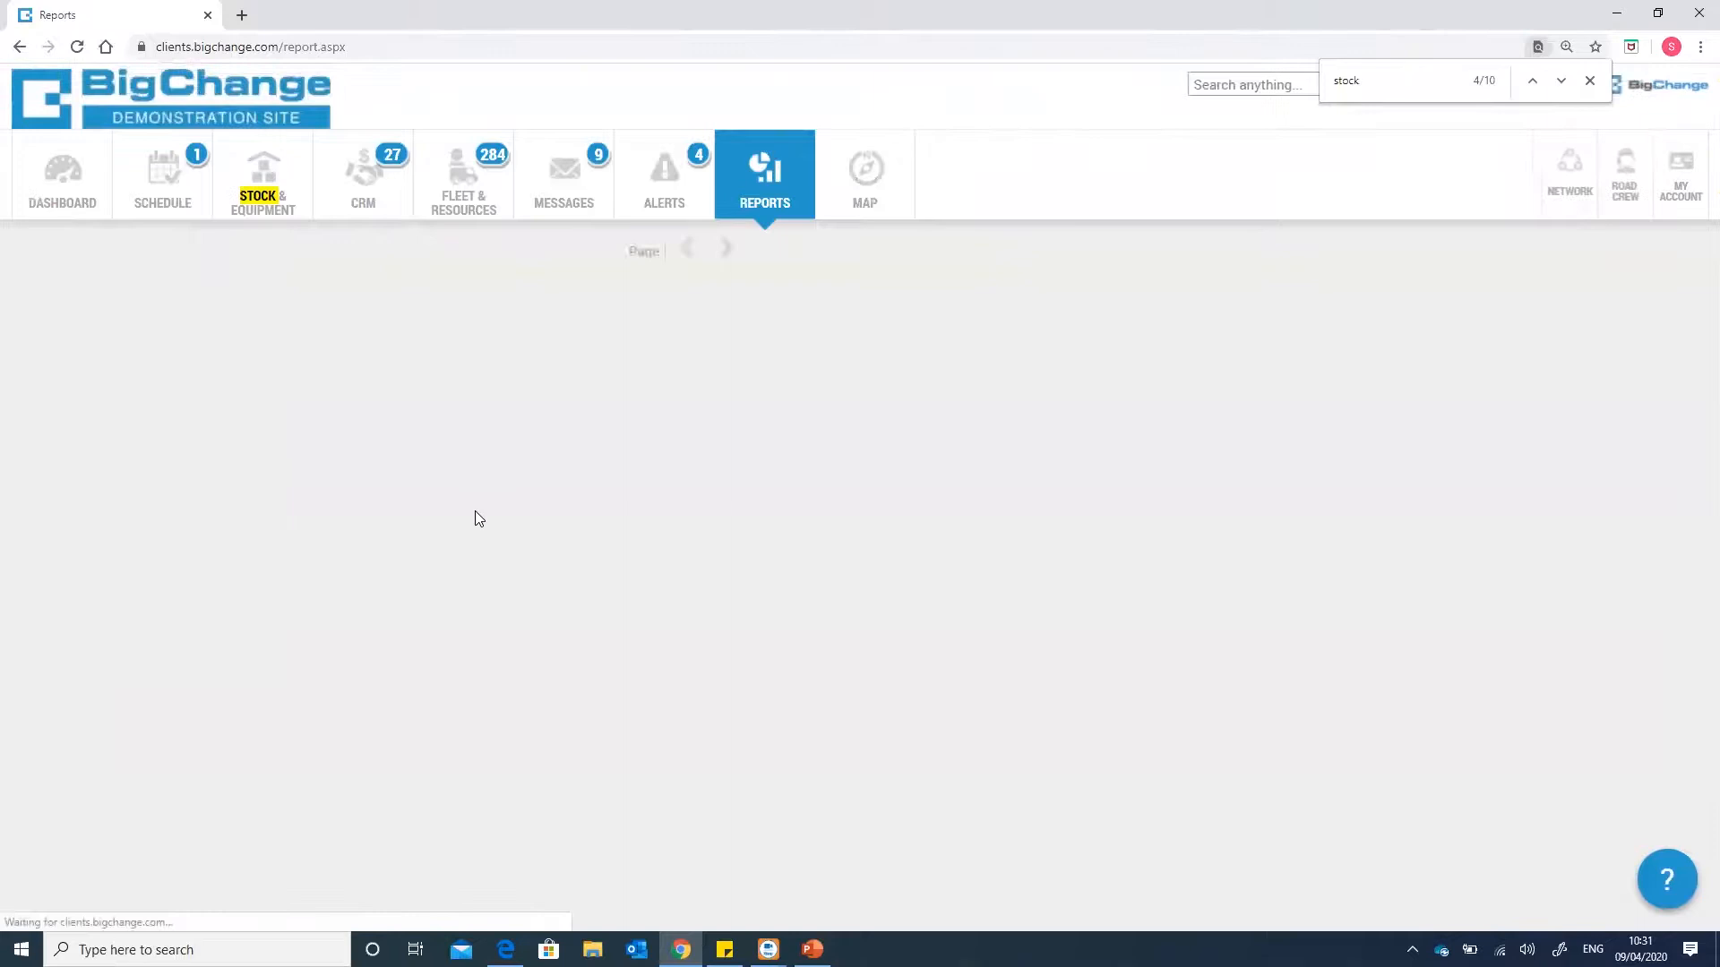
pyautogui.scroll(-1, 478, 421)
pyautogui.scroll(1, 480, 416)
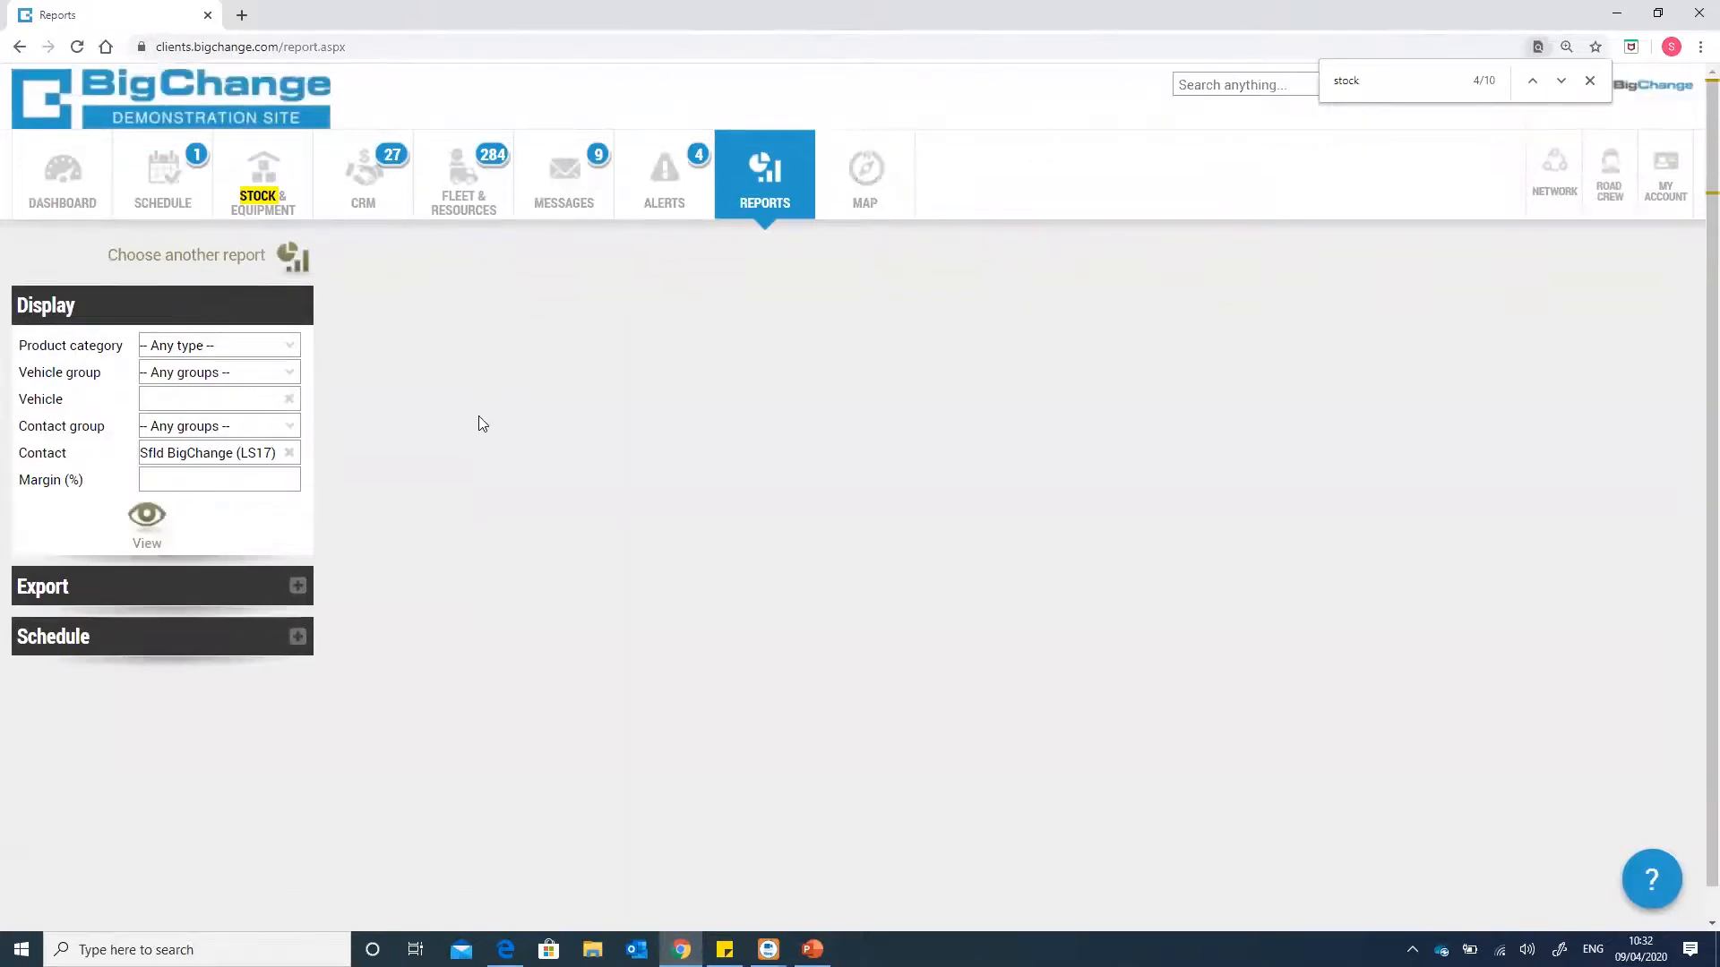
# - Remove the contact filter, set the margin to 10% and run the Stock Reorder Level report for all locations
pyautogui.click(288, 453)
pyautogui.click(209, 485)
pyautogui.write('10')
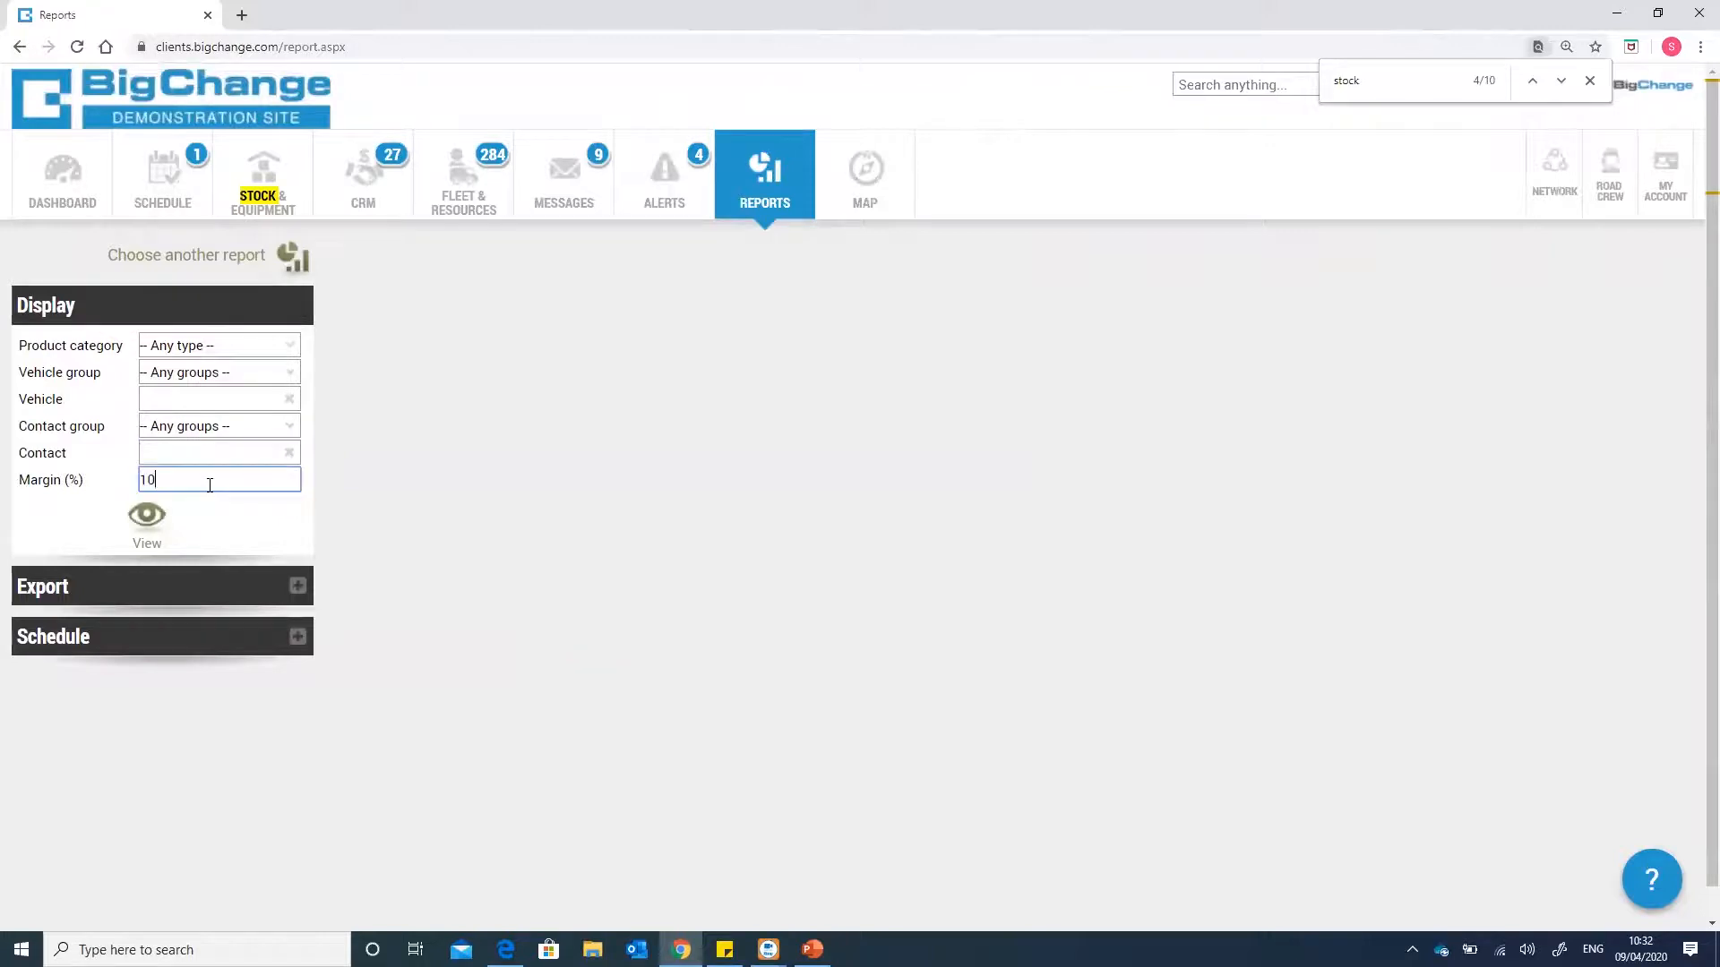
pyautogui.click(147, 521)
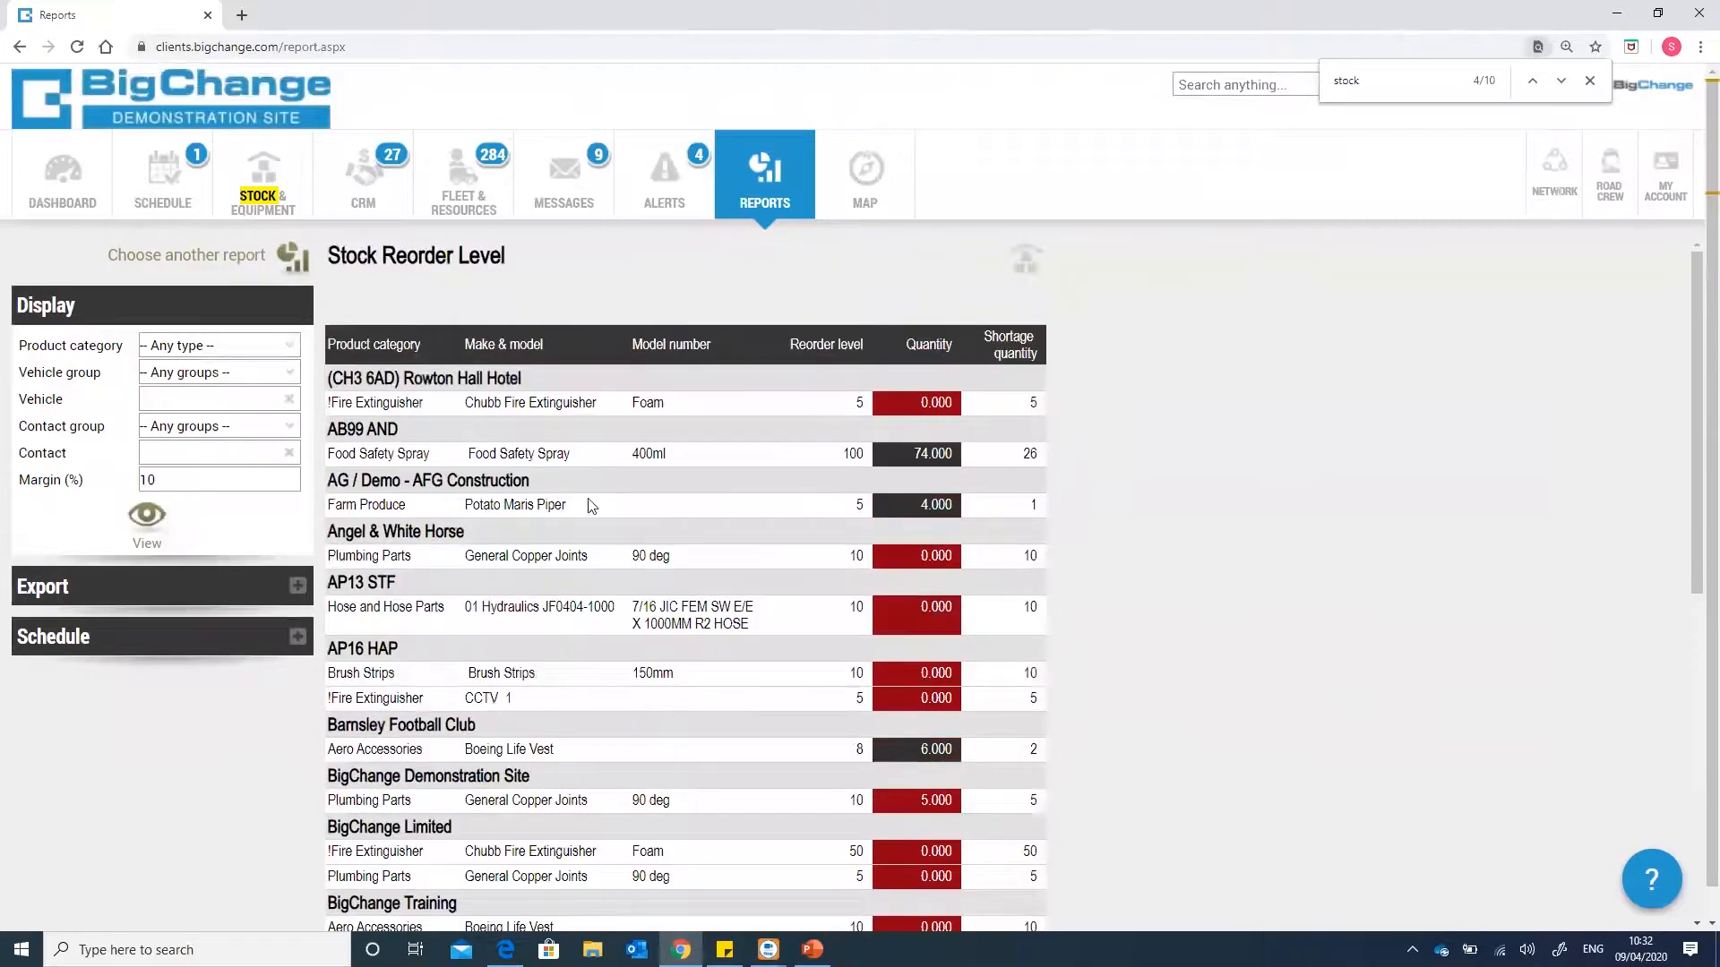
pyautogui.scroll(-1, 592, 506)
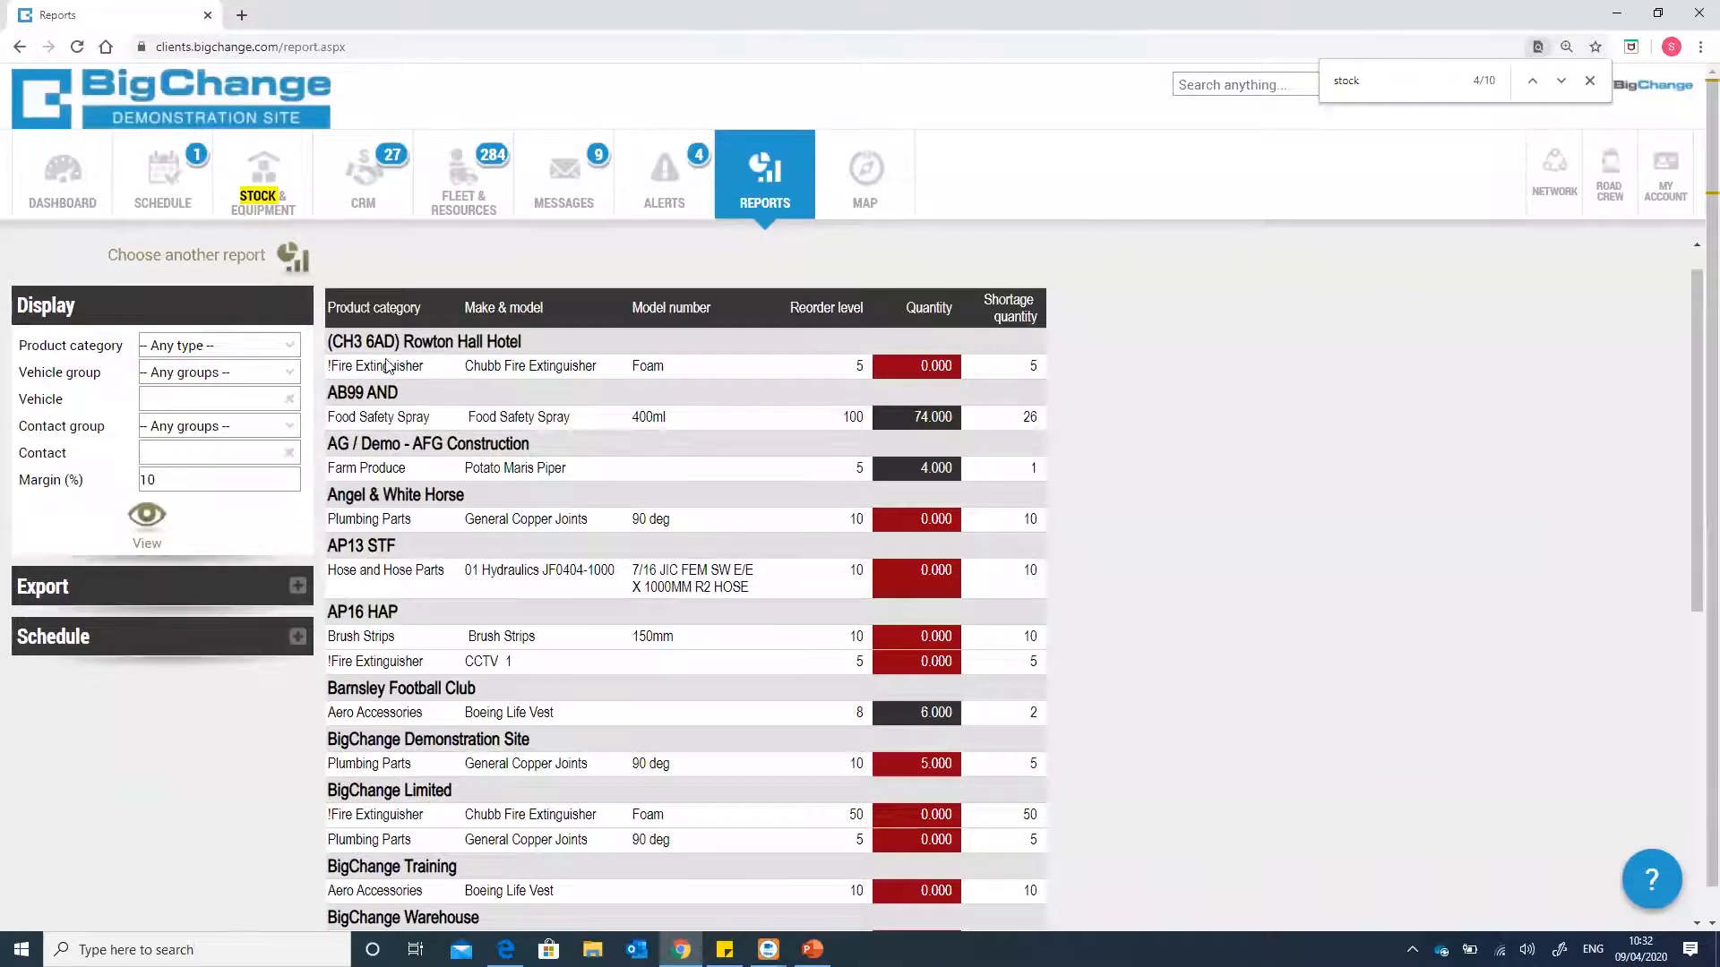
pyautogui.scroll(-1, 537, 826)
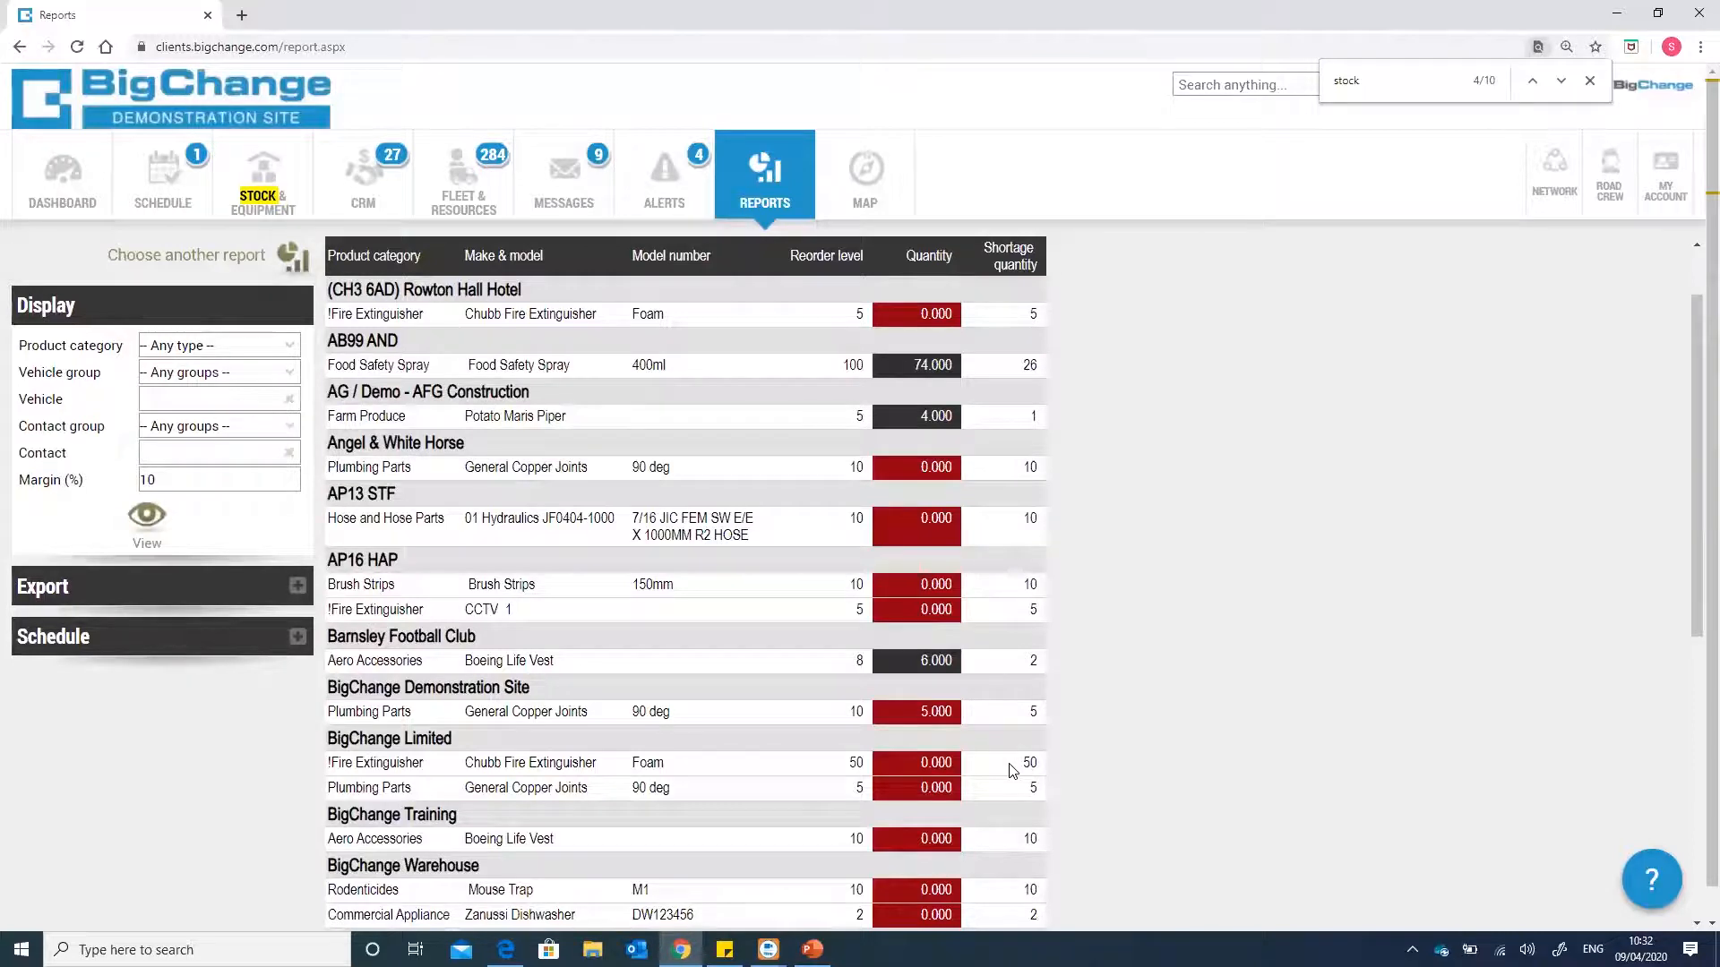
# - Review the options for emailing the Stock Reorder Level report on a schedule, and close the form without scheduling
pyautogui.click(96, 657)
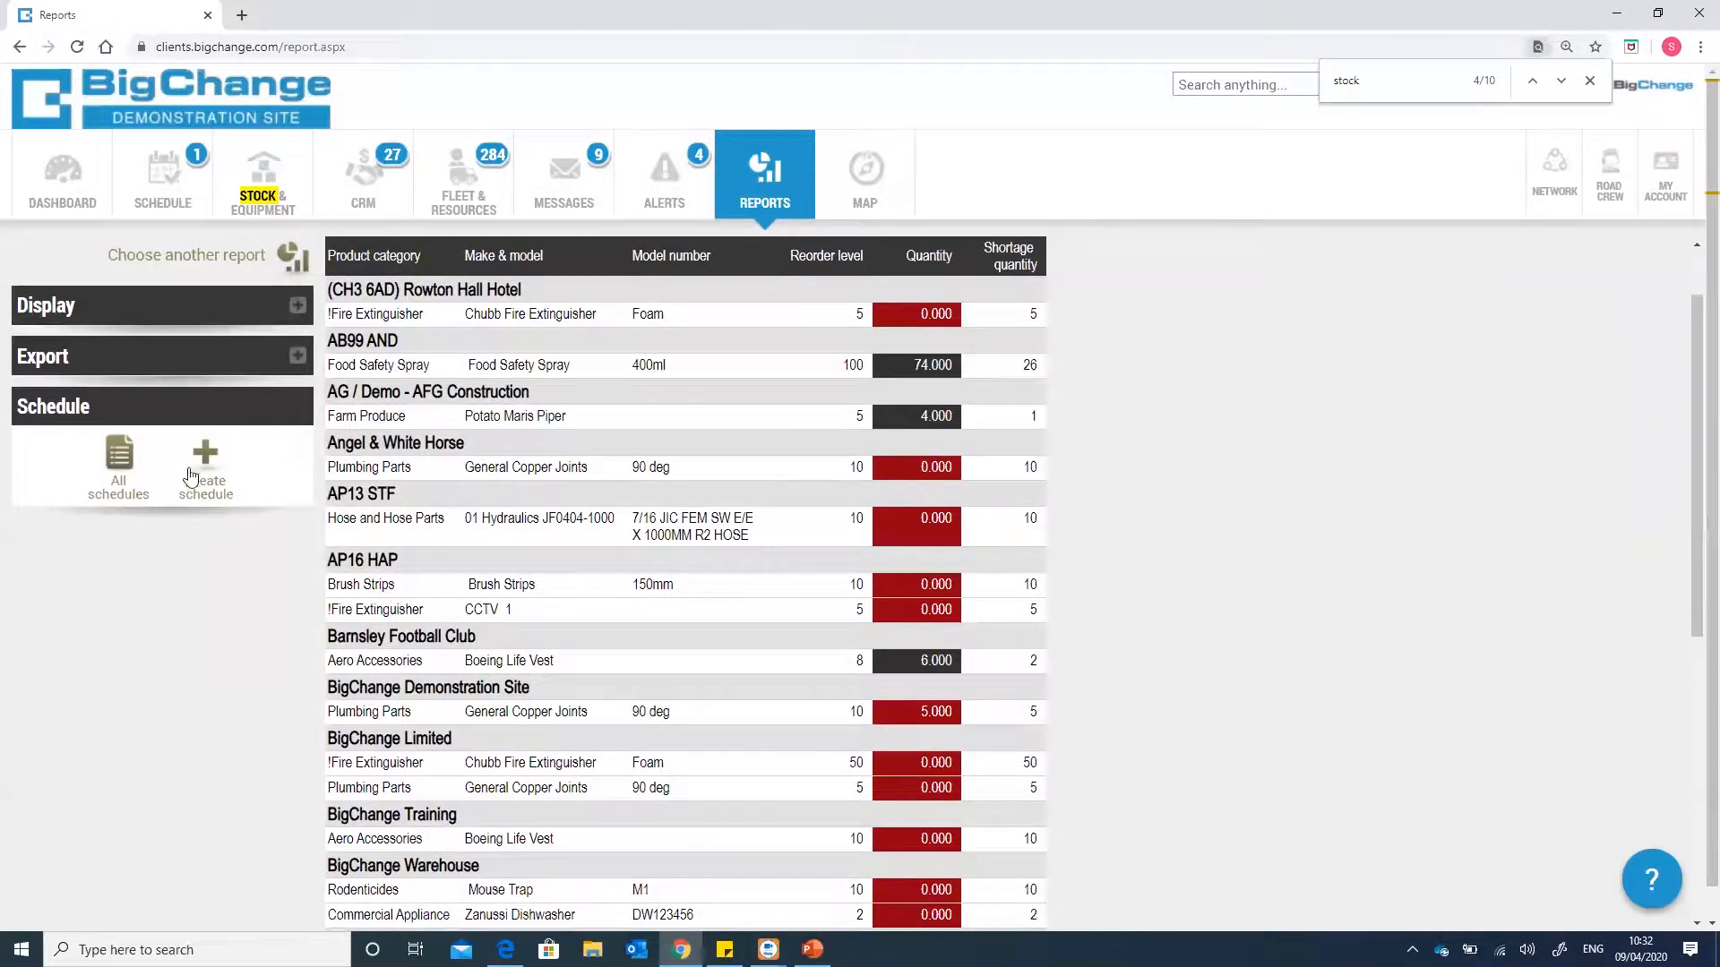
pyautogui.click(202, 464)
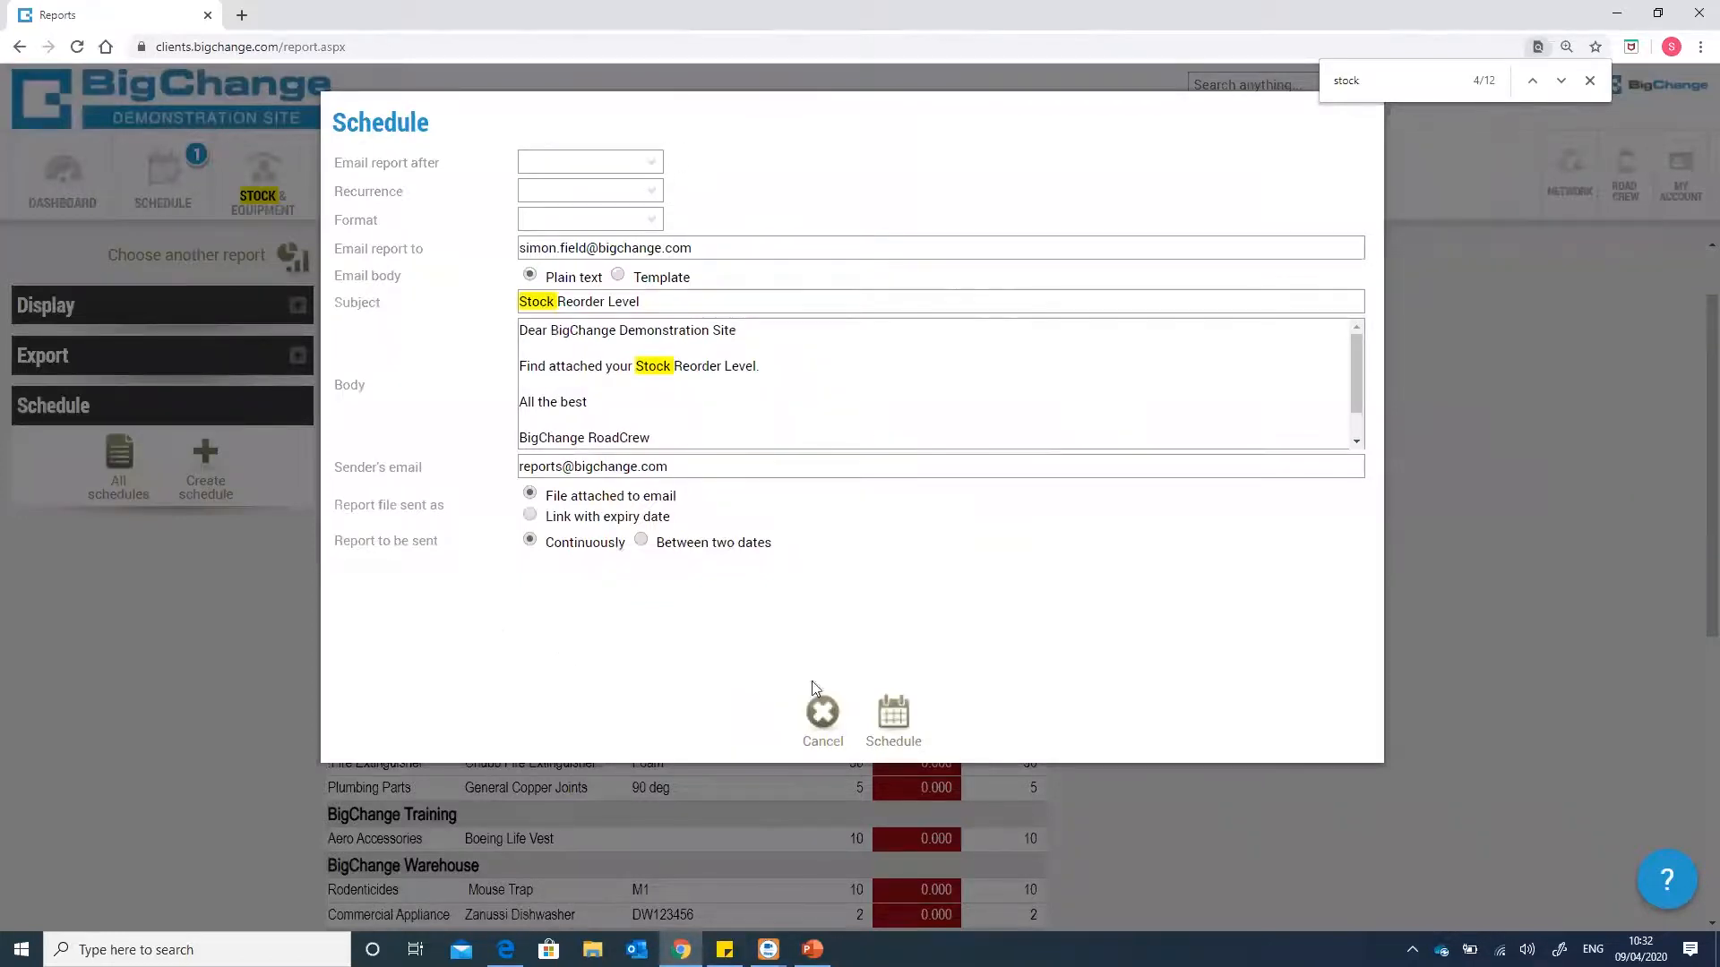
pyautogui.click(820, 708)
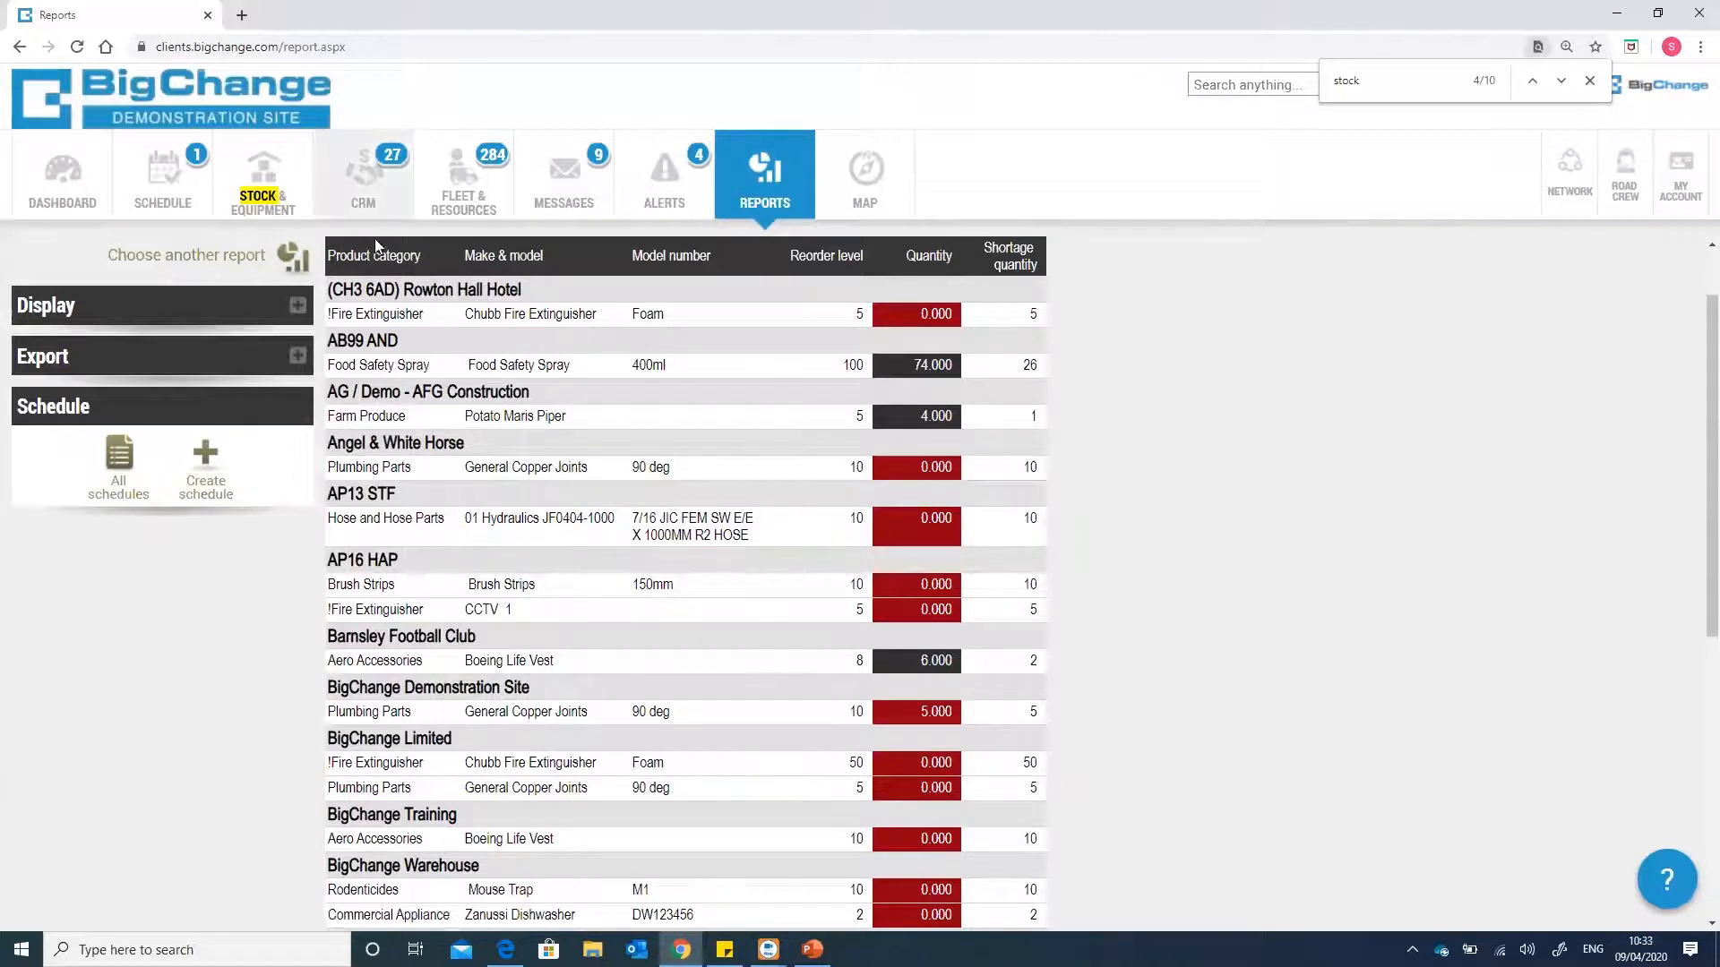
# - Find the Leeds City Council Building contact in the CRM by searching "leeds city" and list the equipment held there
pyautogui.click(348, 183)
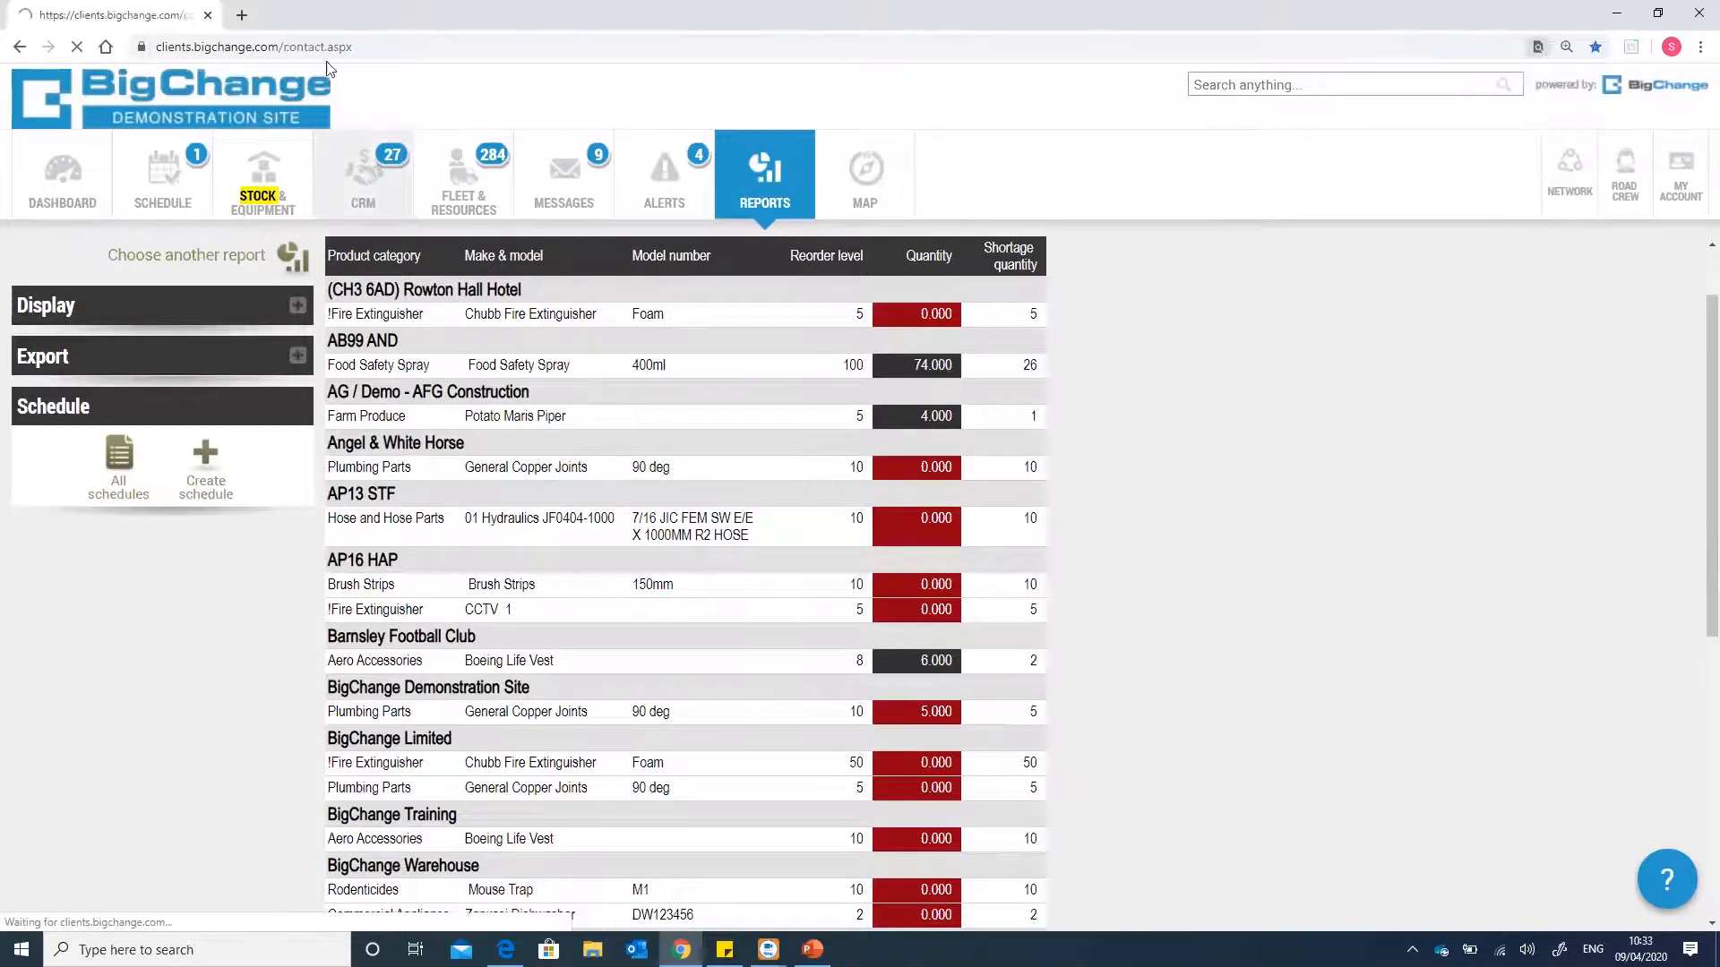
pyautogui.click(260, 414)
pyautogui.write('leeds city')
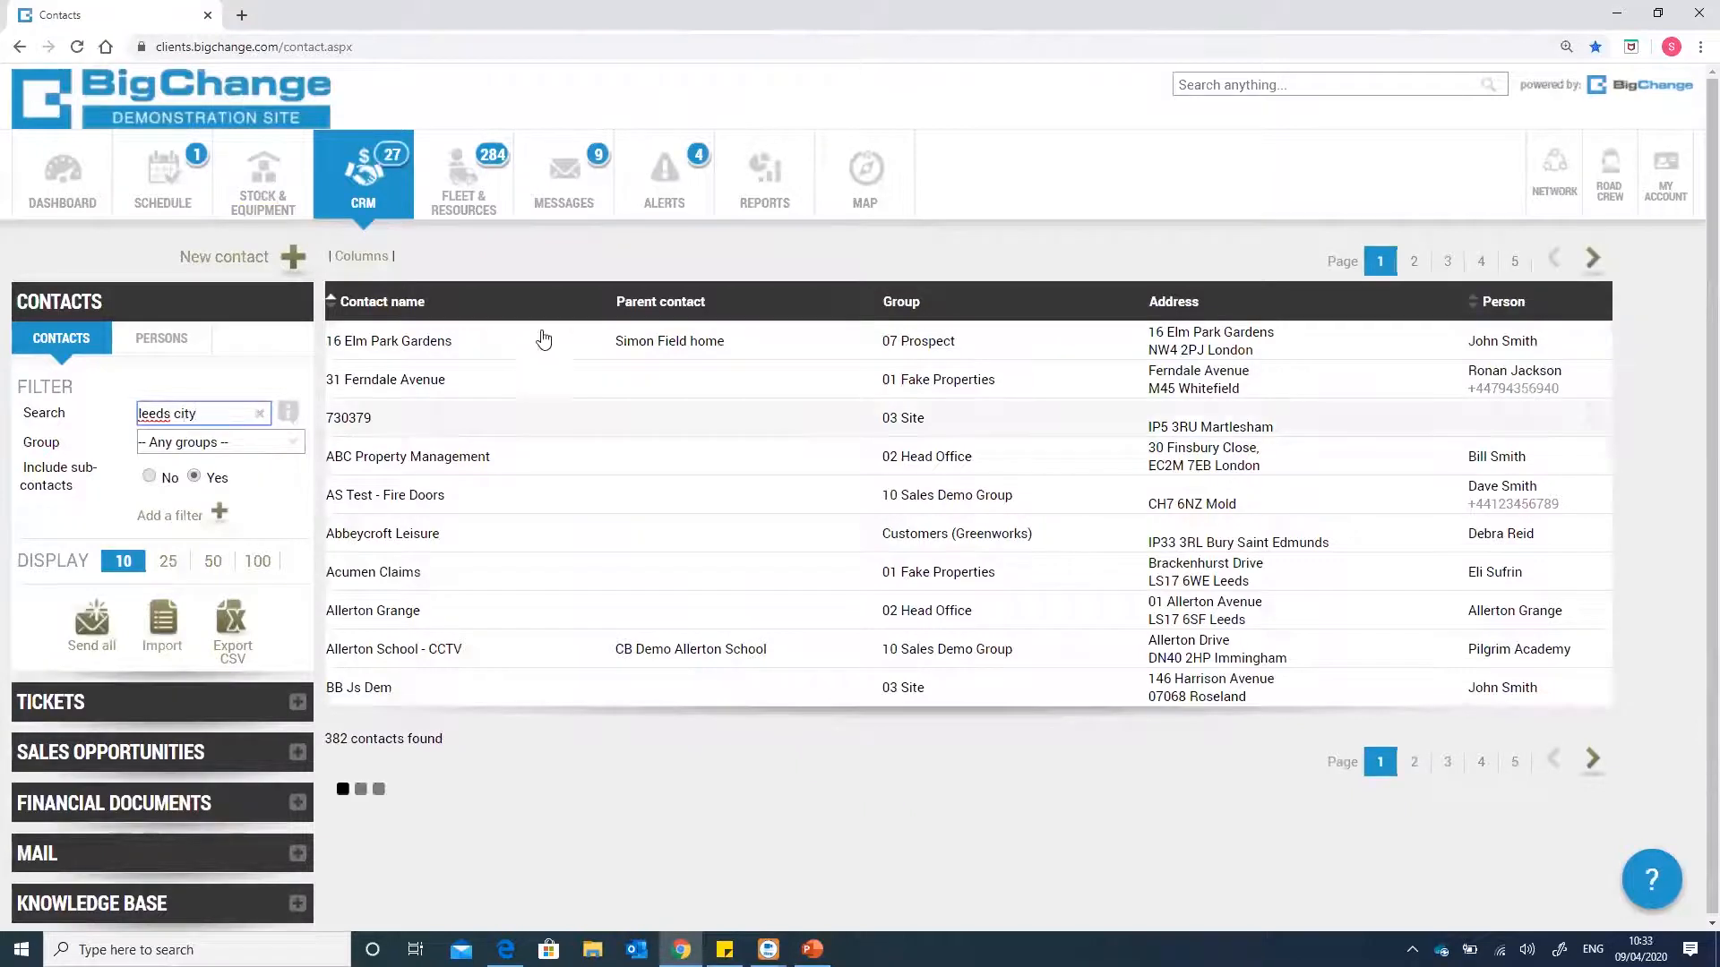
pyautogui.click(411, 340)
pyautogui.click(484, 285)
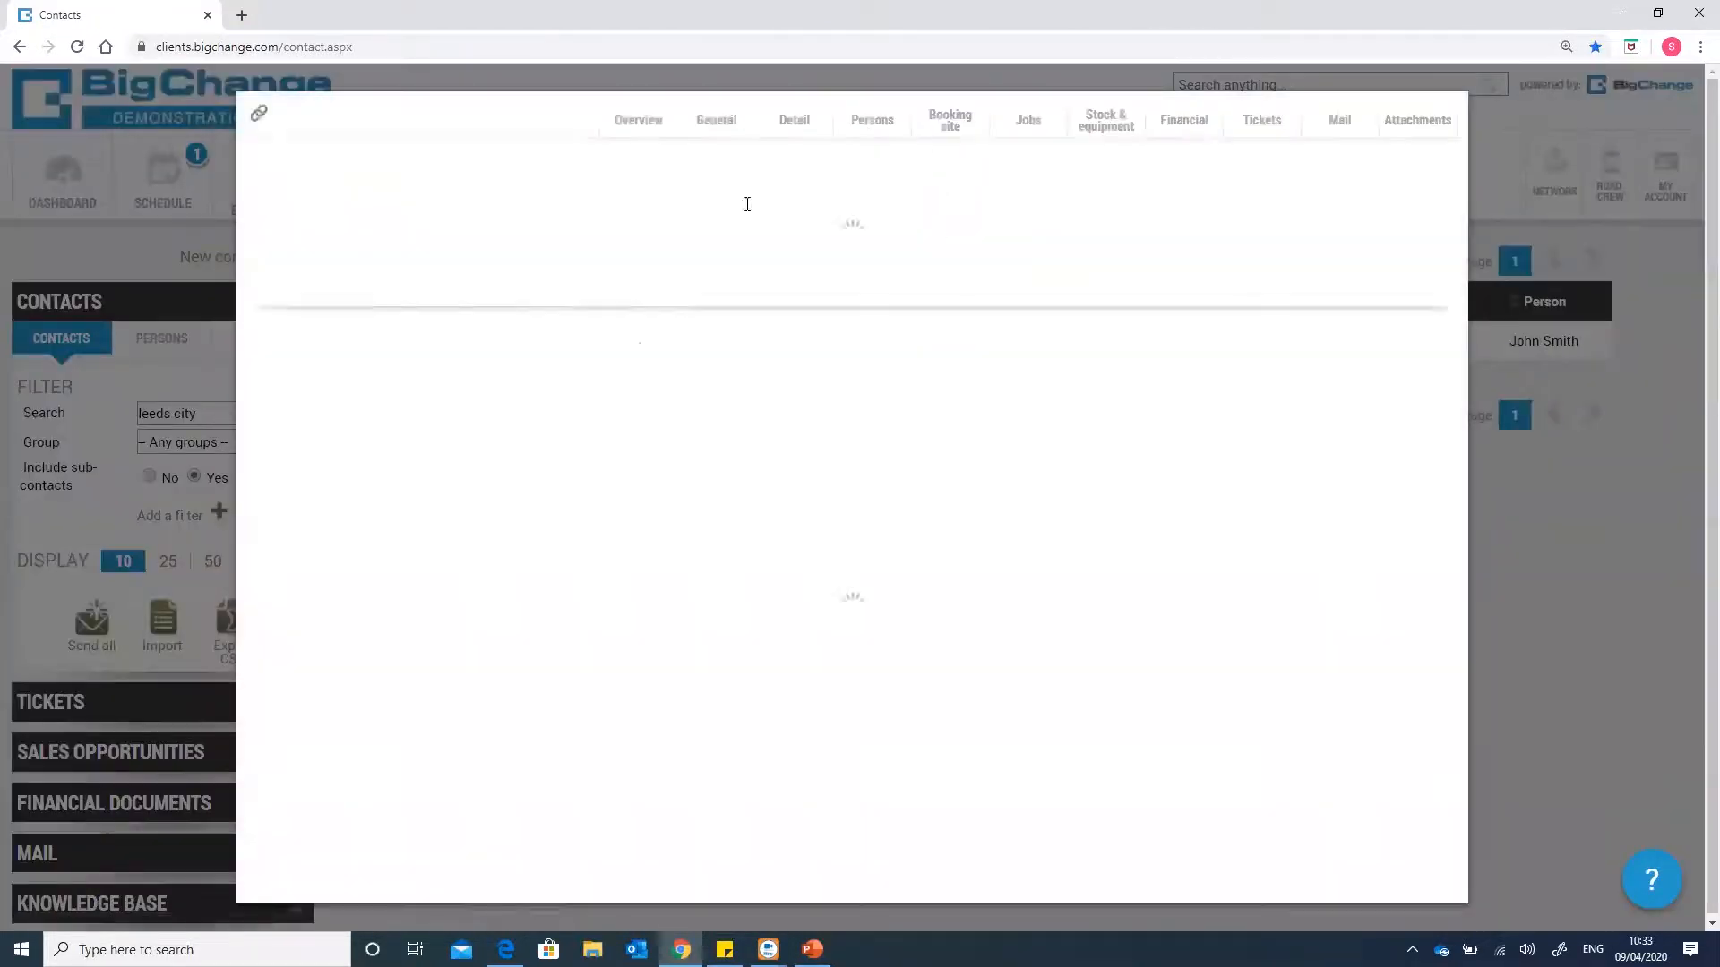
pyautogui.click(1111, 118)
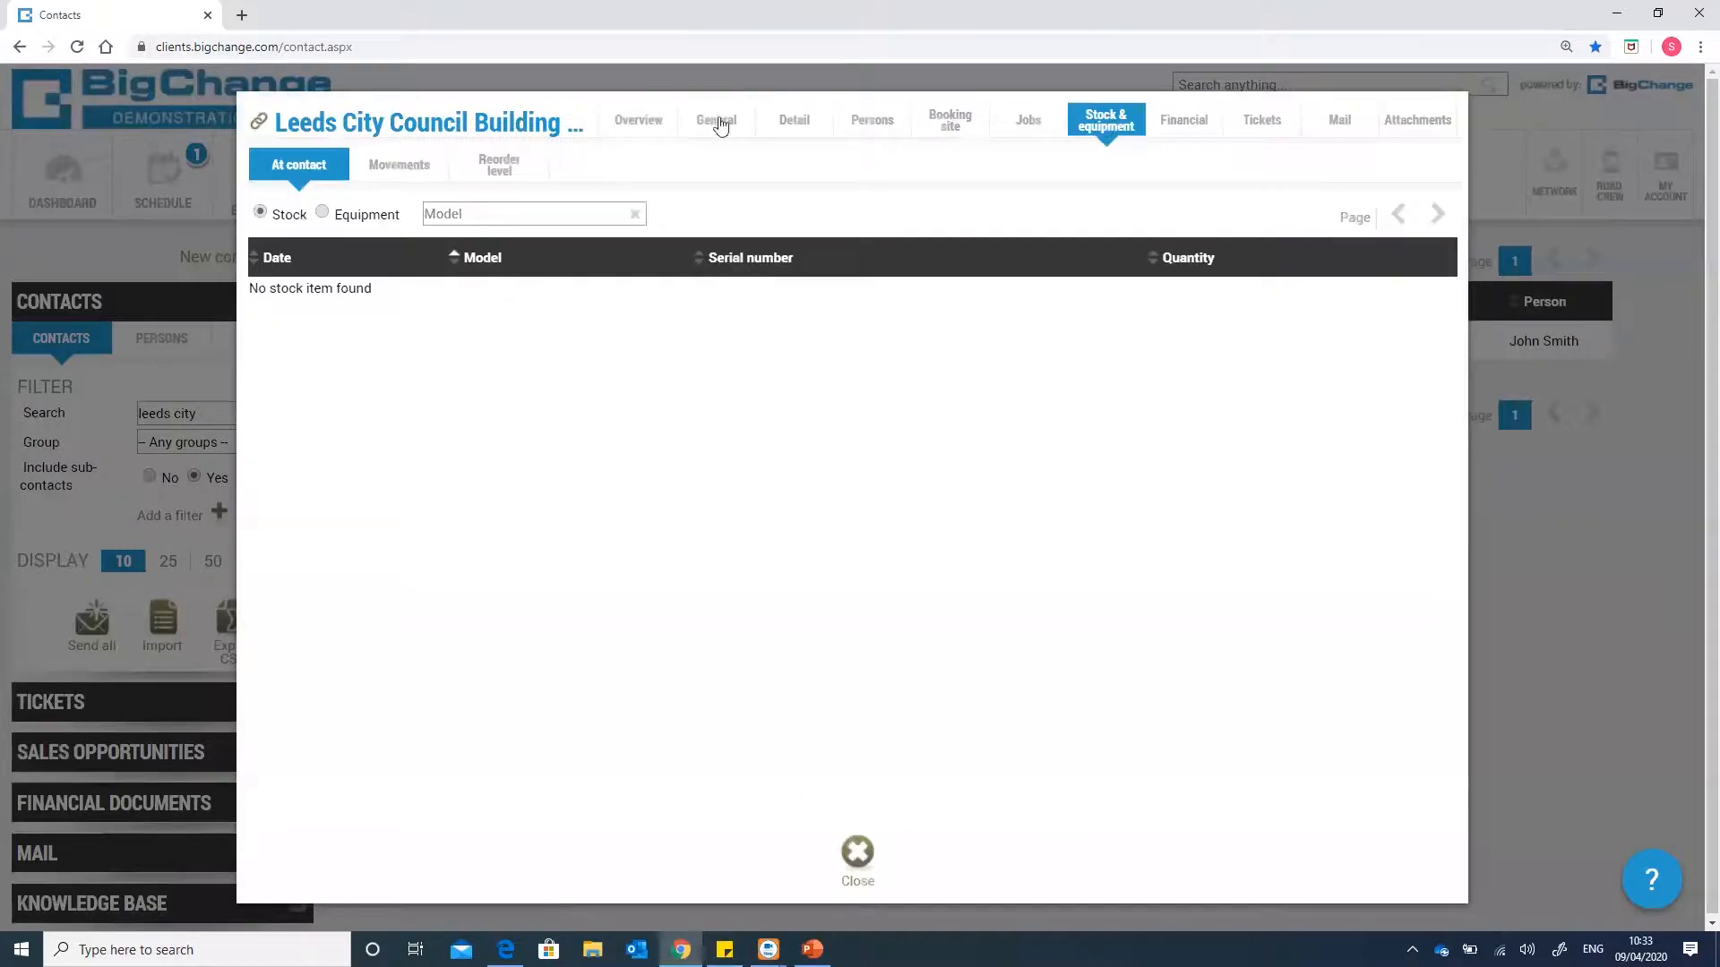
pyautogui.click(322, 211)
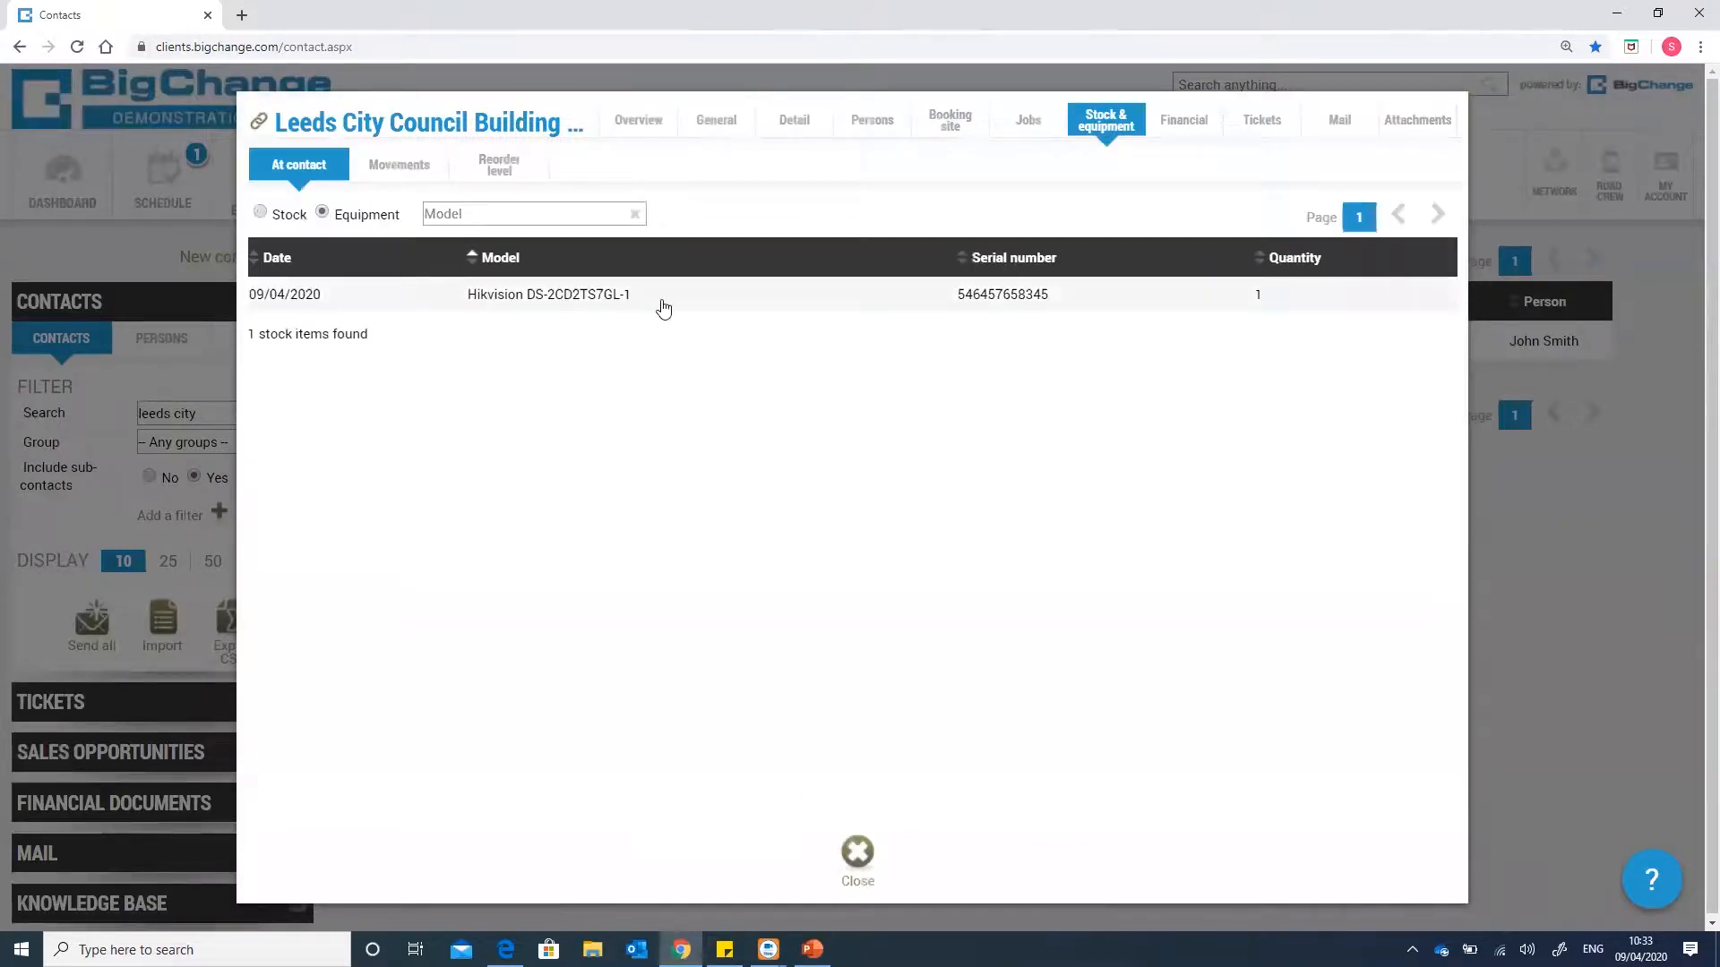
# - Open the Hikvision DS-2CD2TS7GL-1 equipment record, check its details and start a new ticket on it
pyautogui.click(767, 301)
pyautogui.click(731, 249)
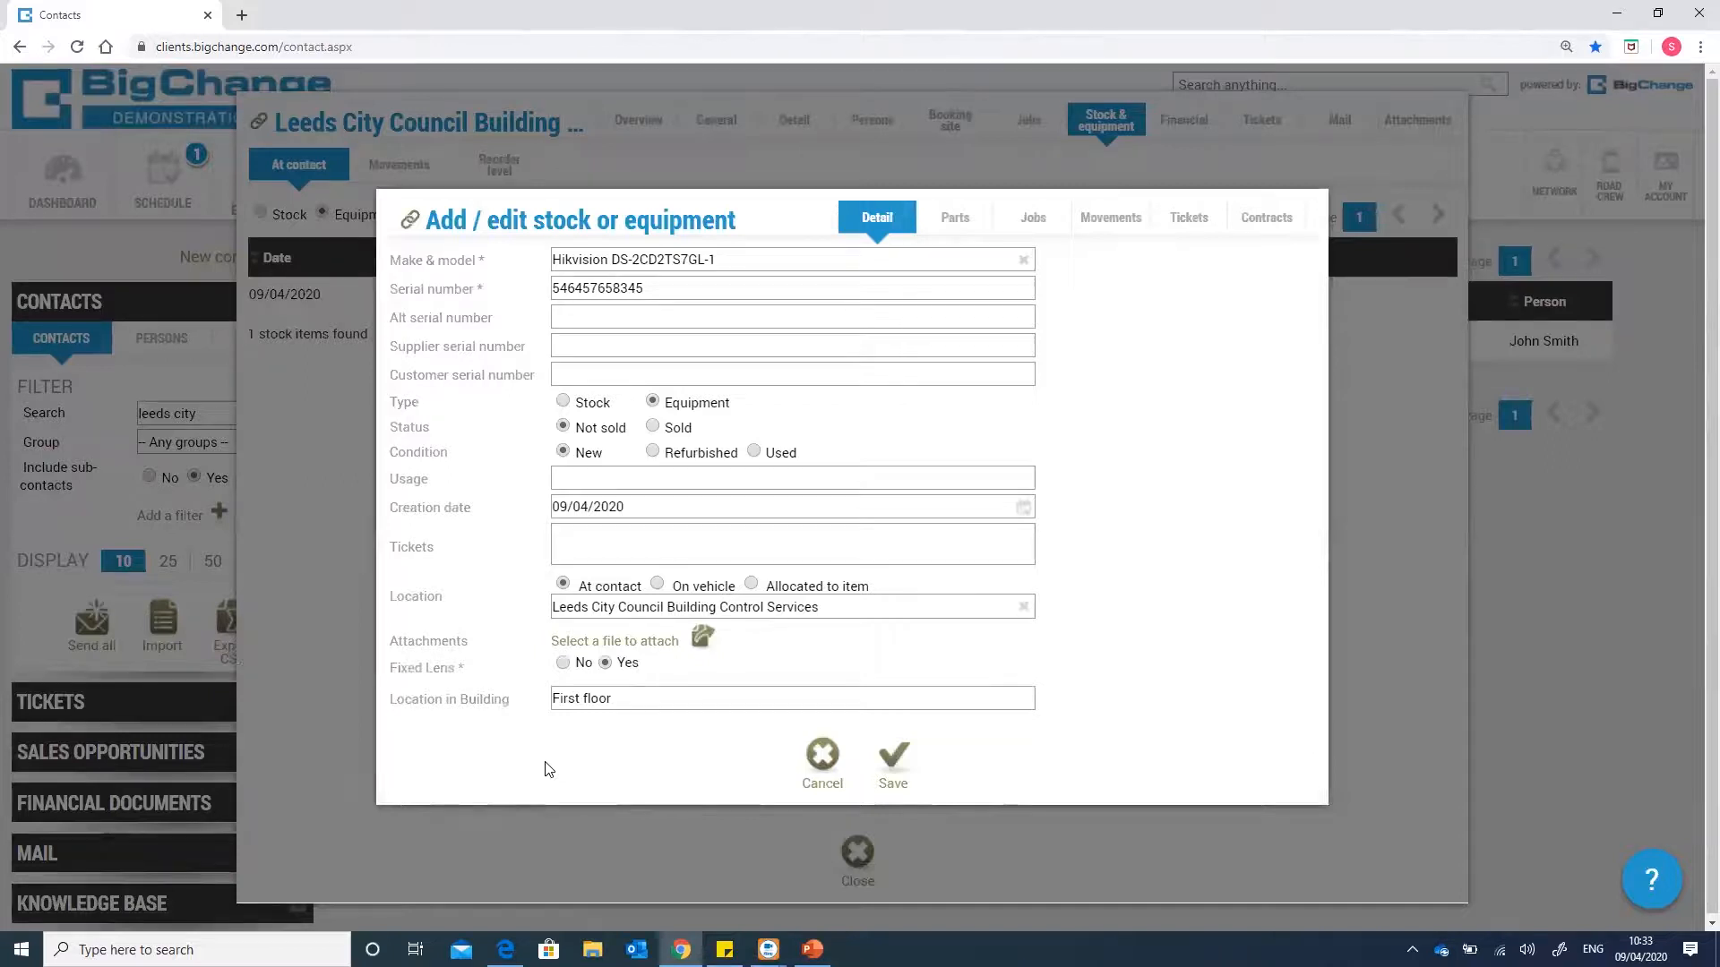
pyautogui.click(1182, 230)
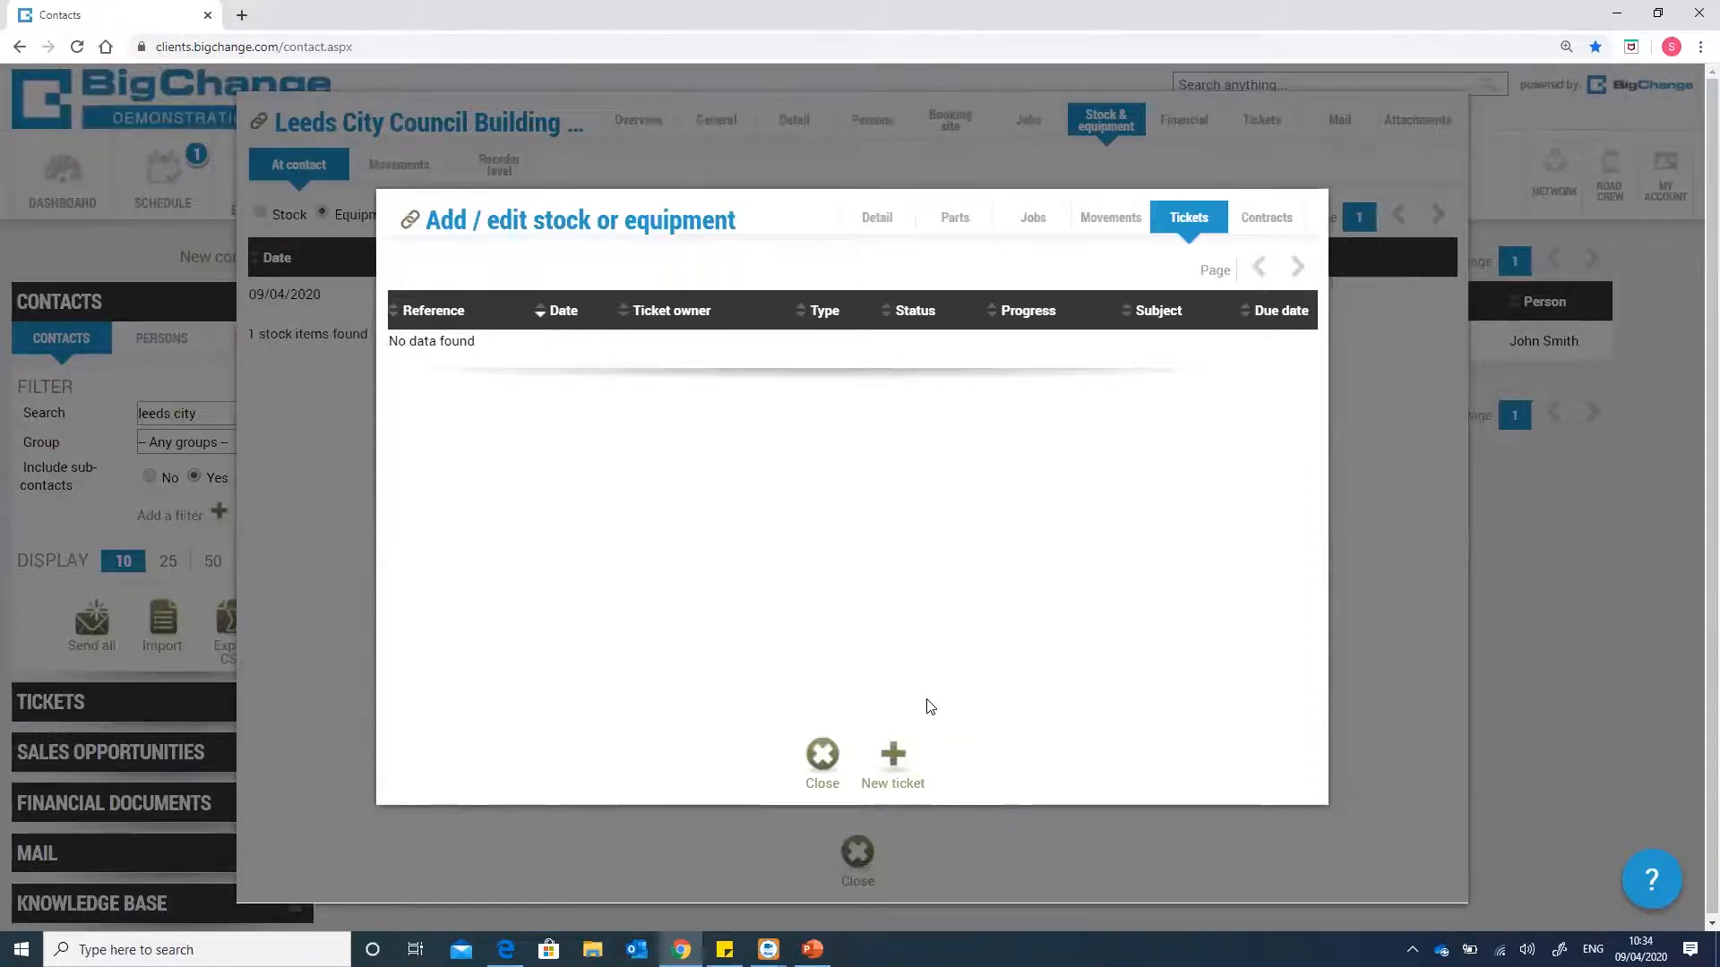
pyautogui.click(893, 759)
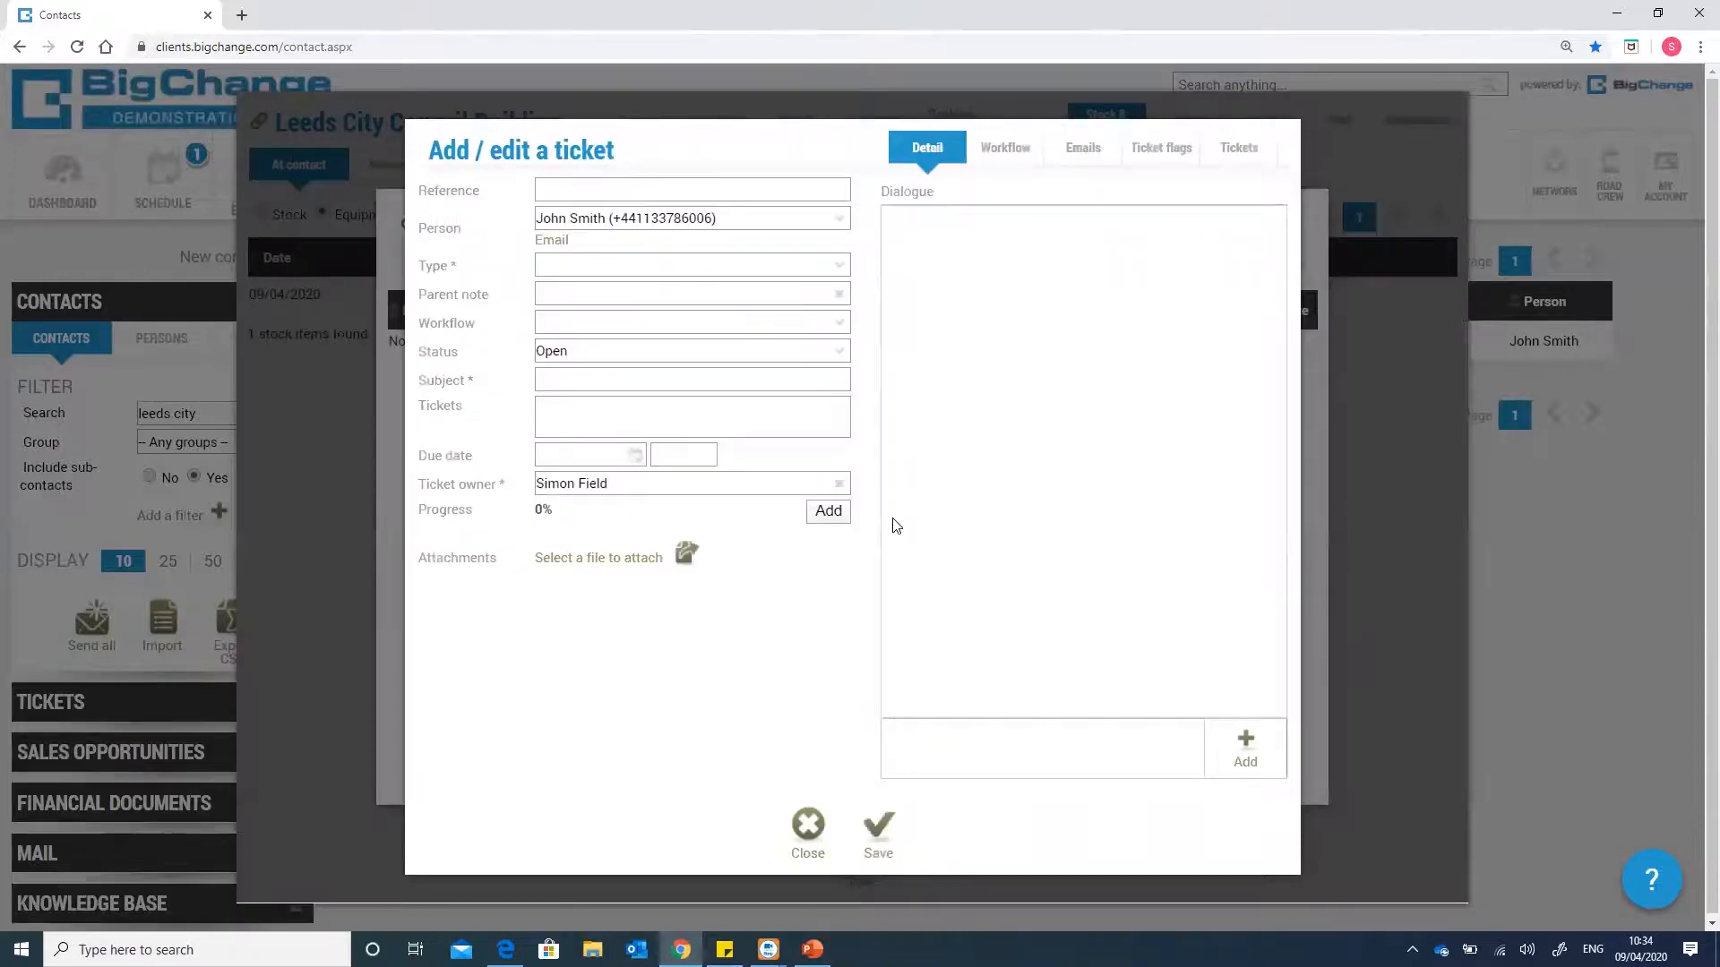
# - Set the new ticket's type to HS-General and its subject to "Callibration Date"
pyautogui.click(643, 268)
pyautogui.write('callib')
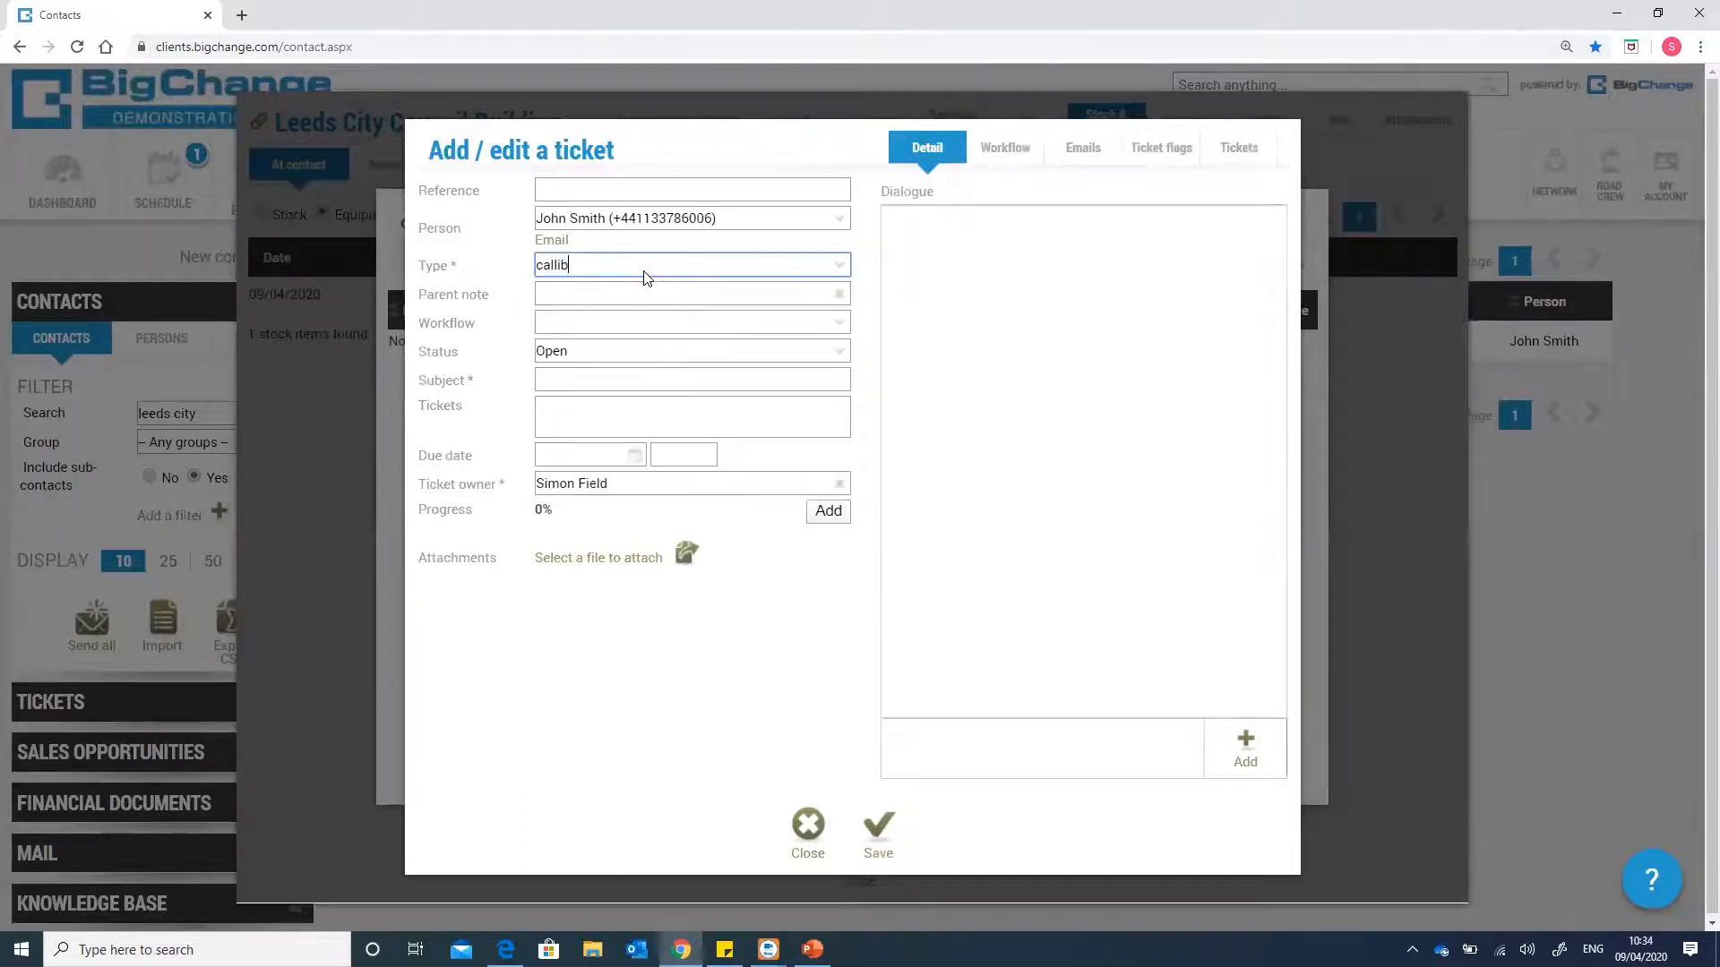
pyautogui.press('BackSpace')
pyautogui.press('BackSpace')
pyautogui.press('BackSpace')
pyautogui.press('BackSpace')
pyautogui.press('BackSpace')
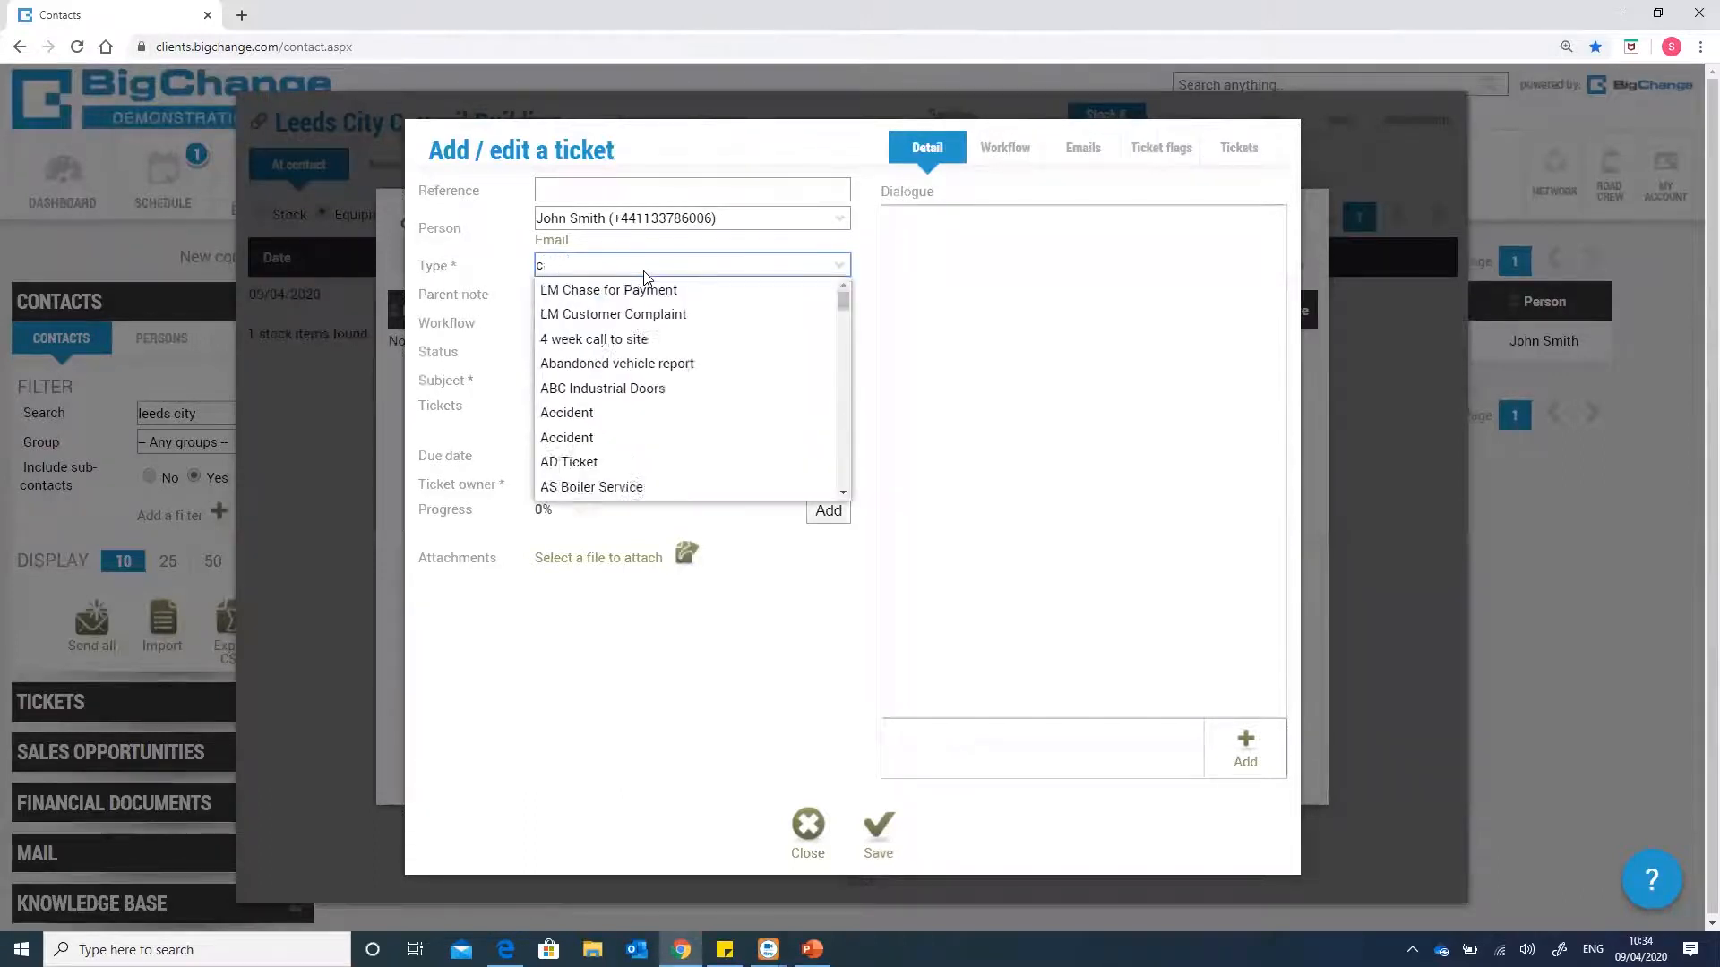
pyautogui.write('Gene')
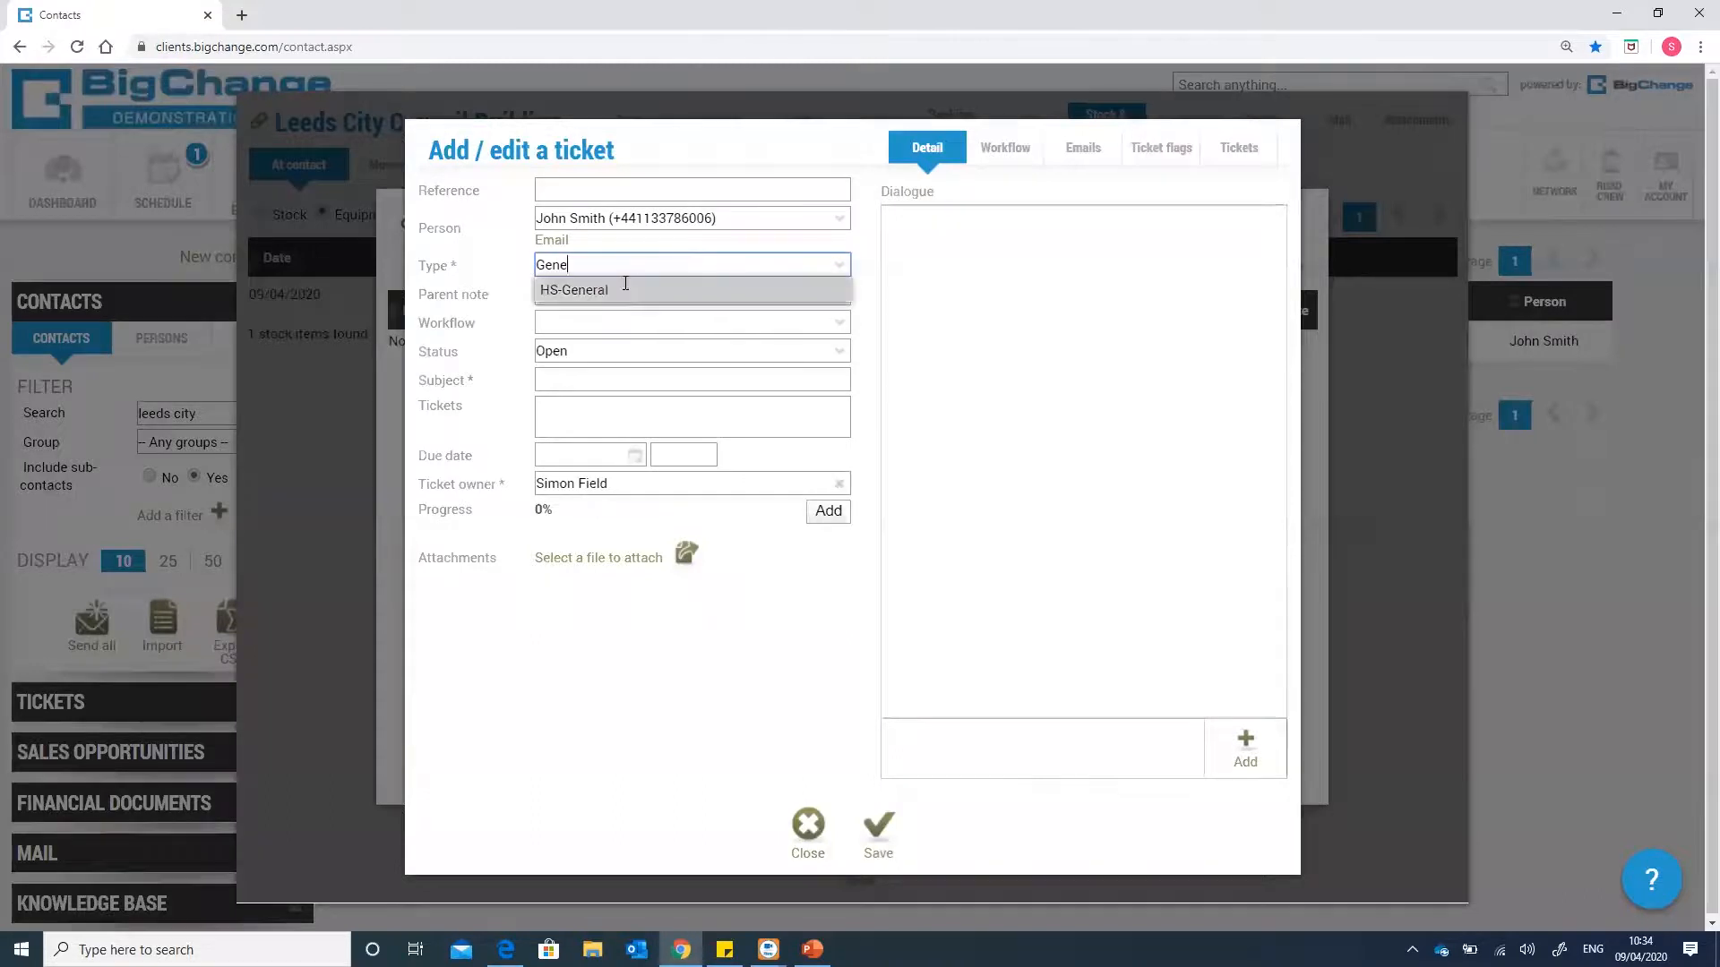
pyautogui.click(627, 289)
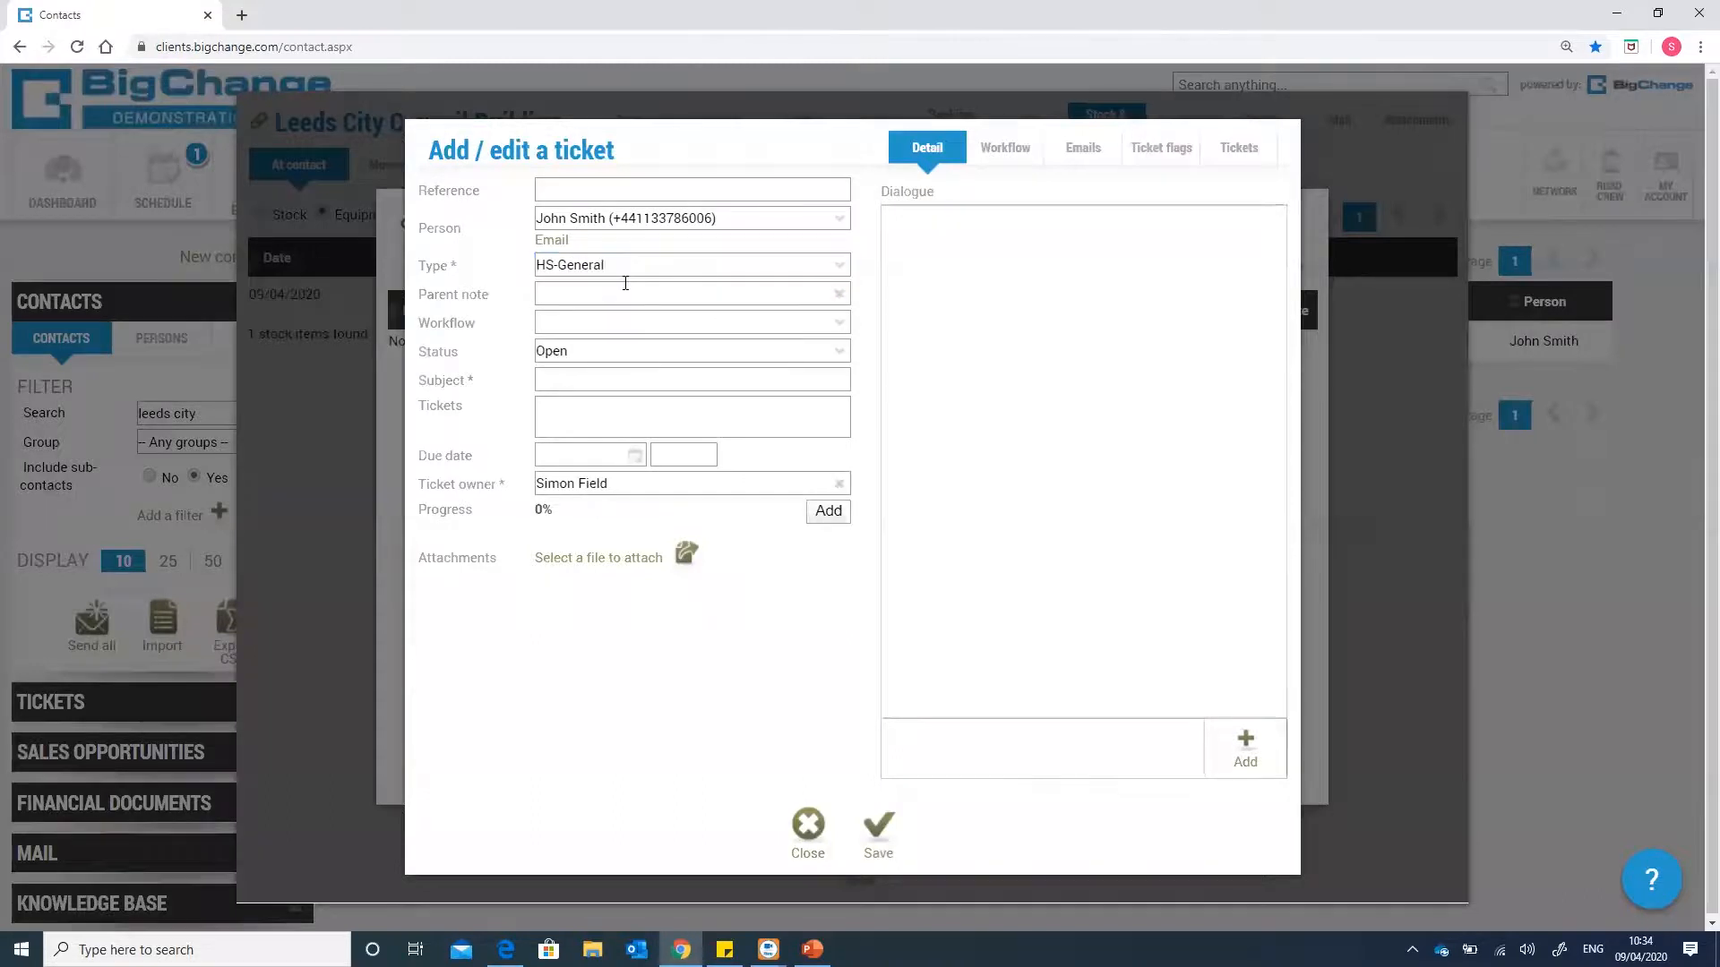
pyautogui.click(600, 377)
pyautogui.write('Callibration Date')
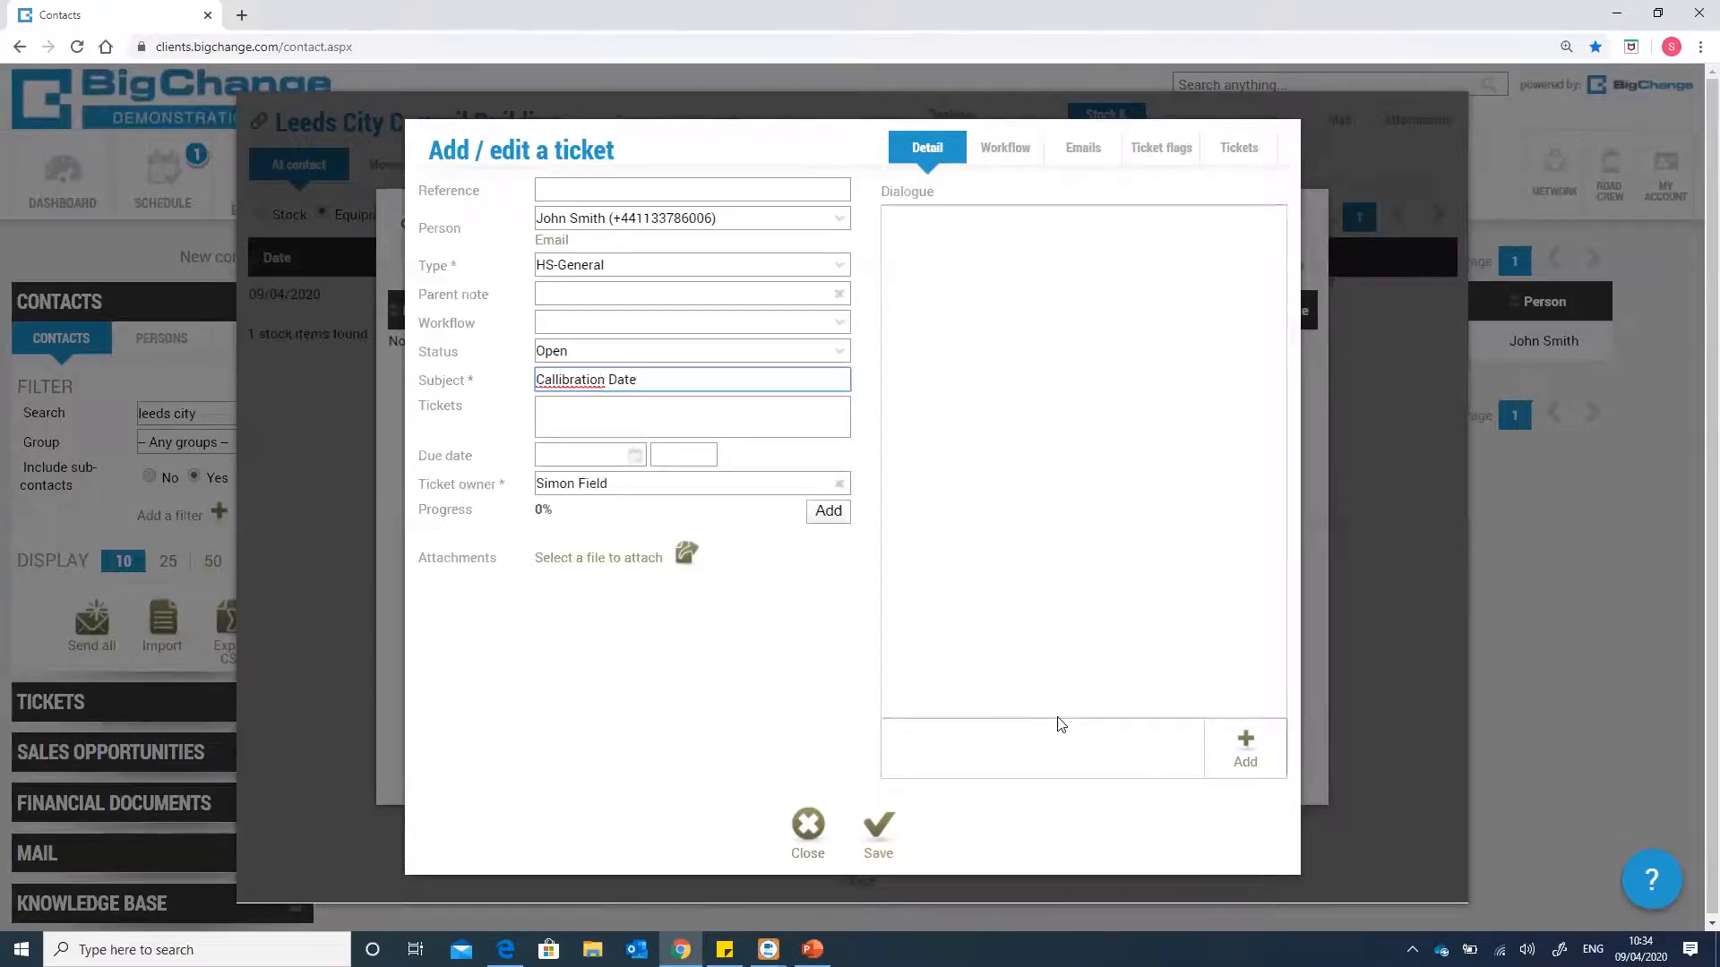
# - Add the dialogue entry "Please be aware that this item needs its callibration on 17th March 2021" to the ticket
pyautogui.click(1002, 751)
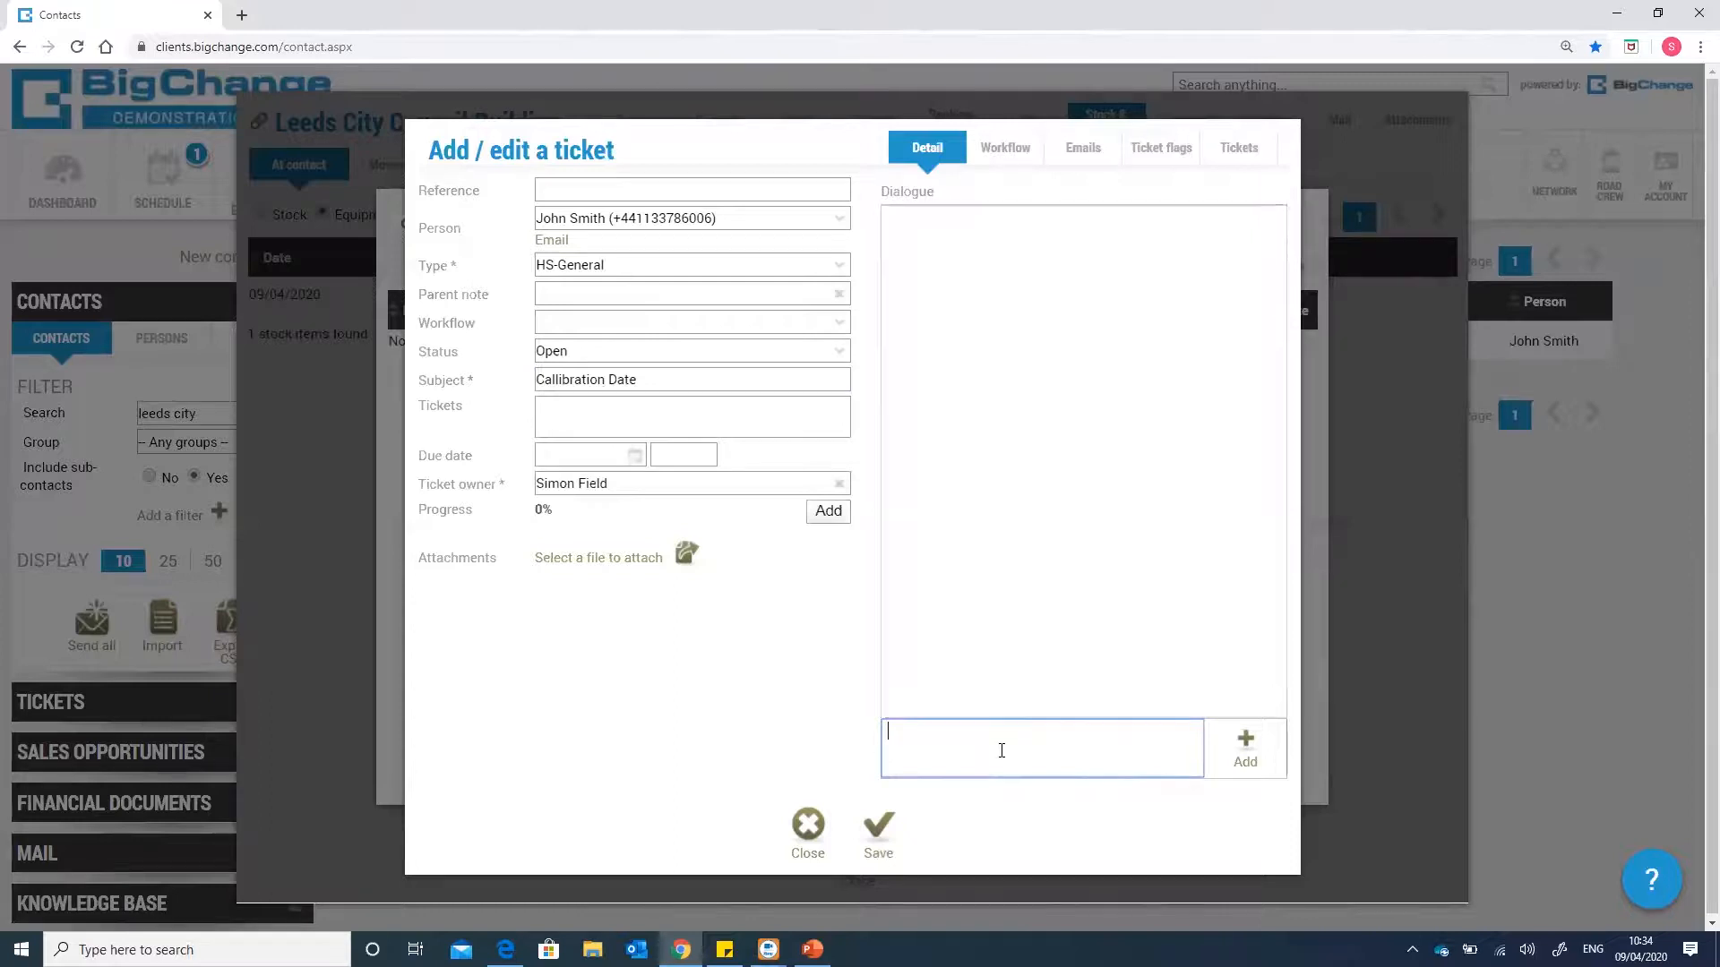
pyautogui.write('Please be aware that this item needs its callibration')
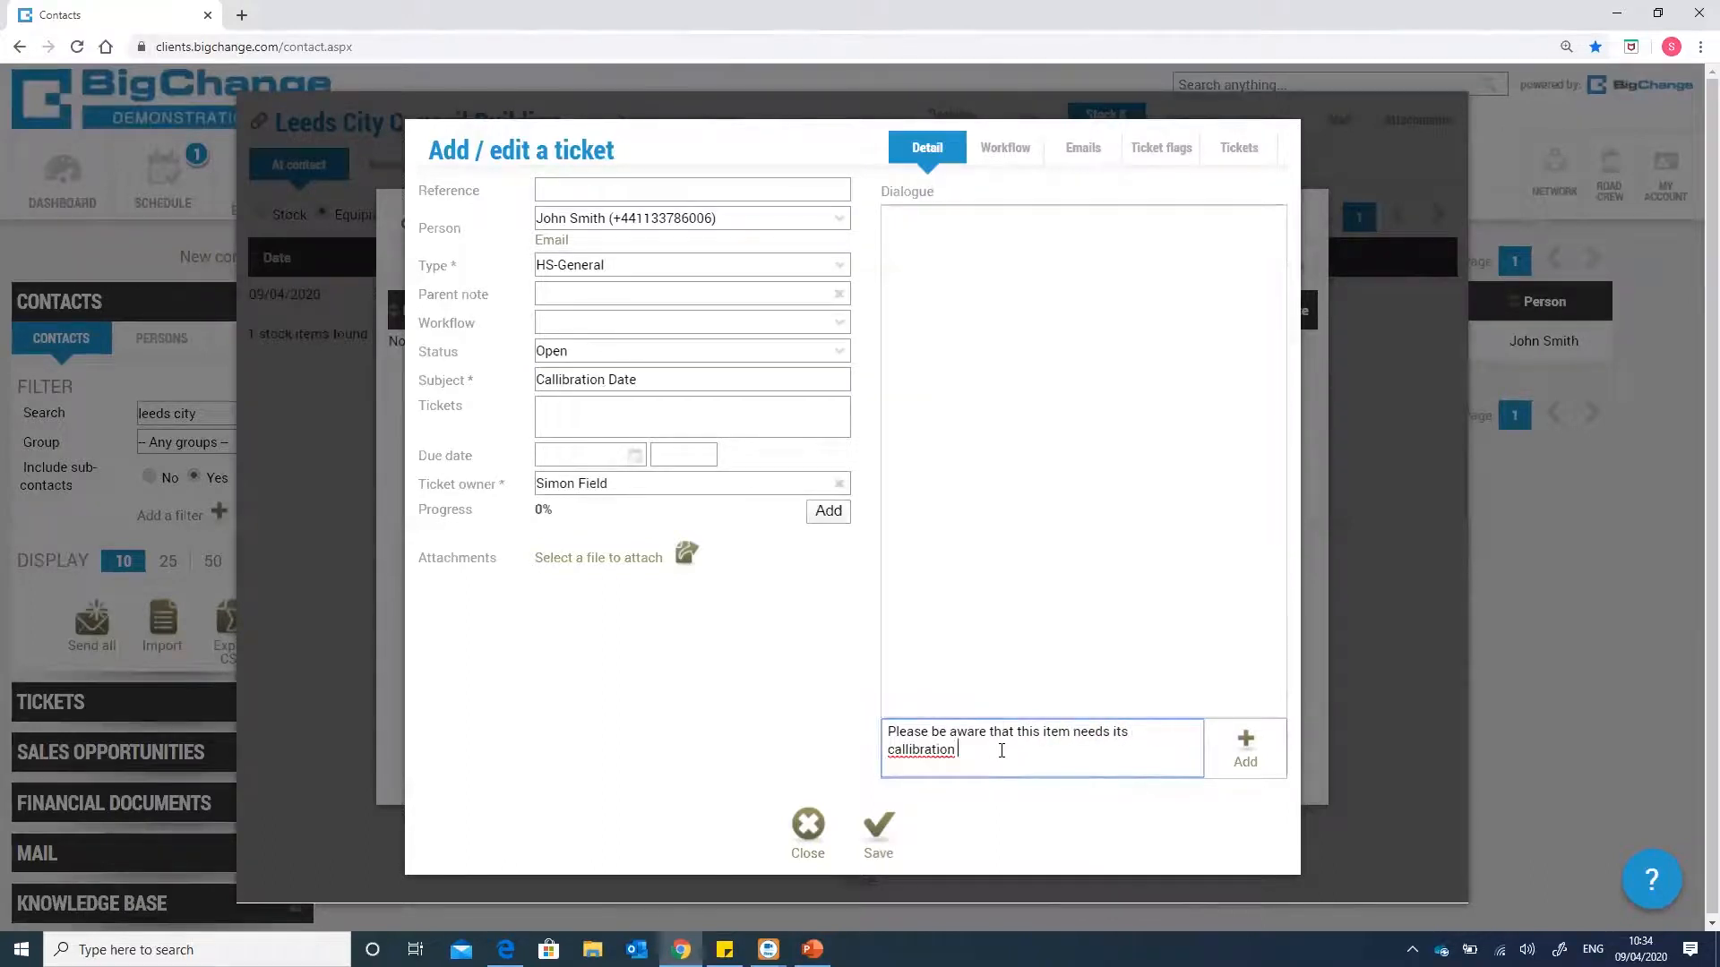
pyautogui.press('BackSpace')
pyautogui.press('BackSpace')
pyautogui.press('BackSpace')
pyautogui.write('on on 17th March 2021')
pyautogui.click(1243, 758)
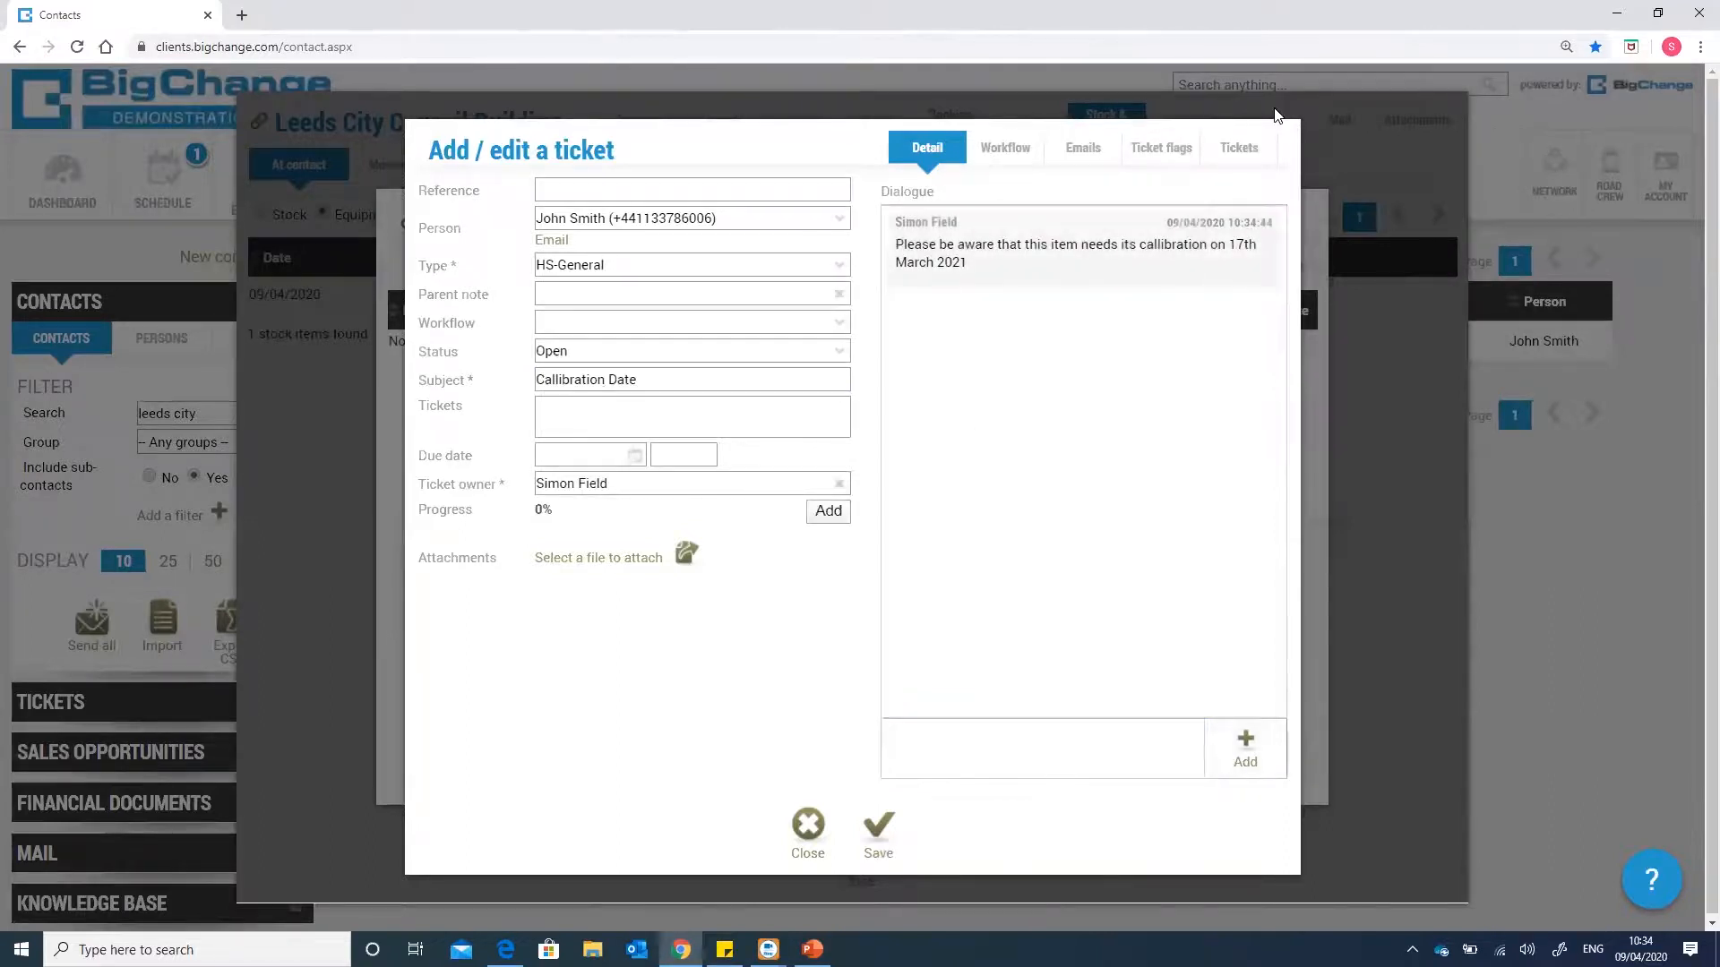
# - Set the ticket's due date to 03/03/2020 at 09:00
pyautogui.click(625, 457)
pyautogui.click(632, 485)
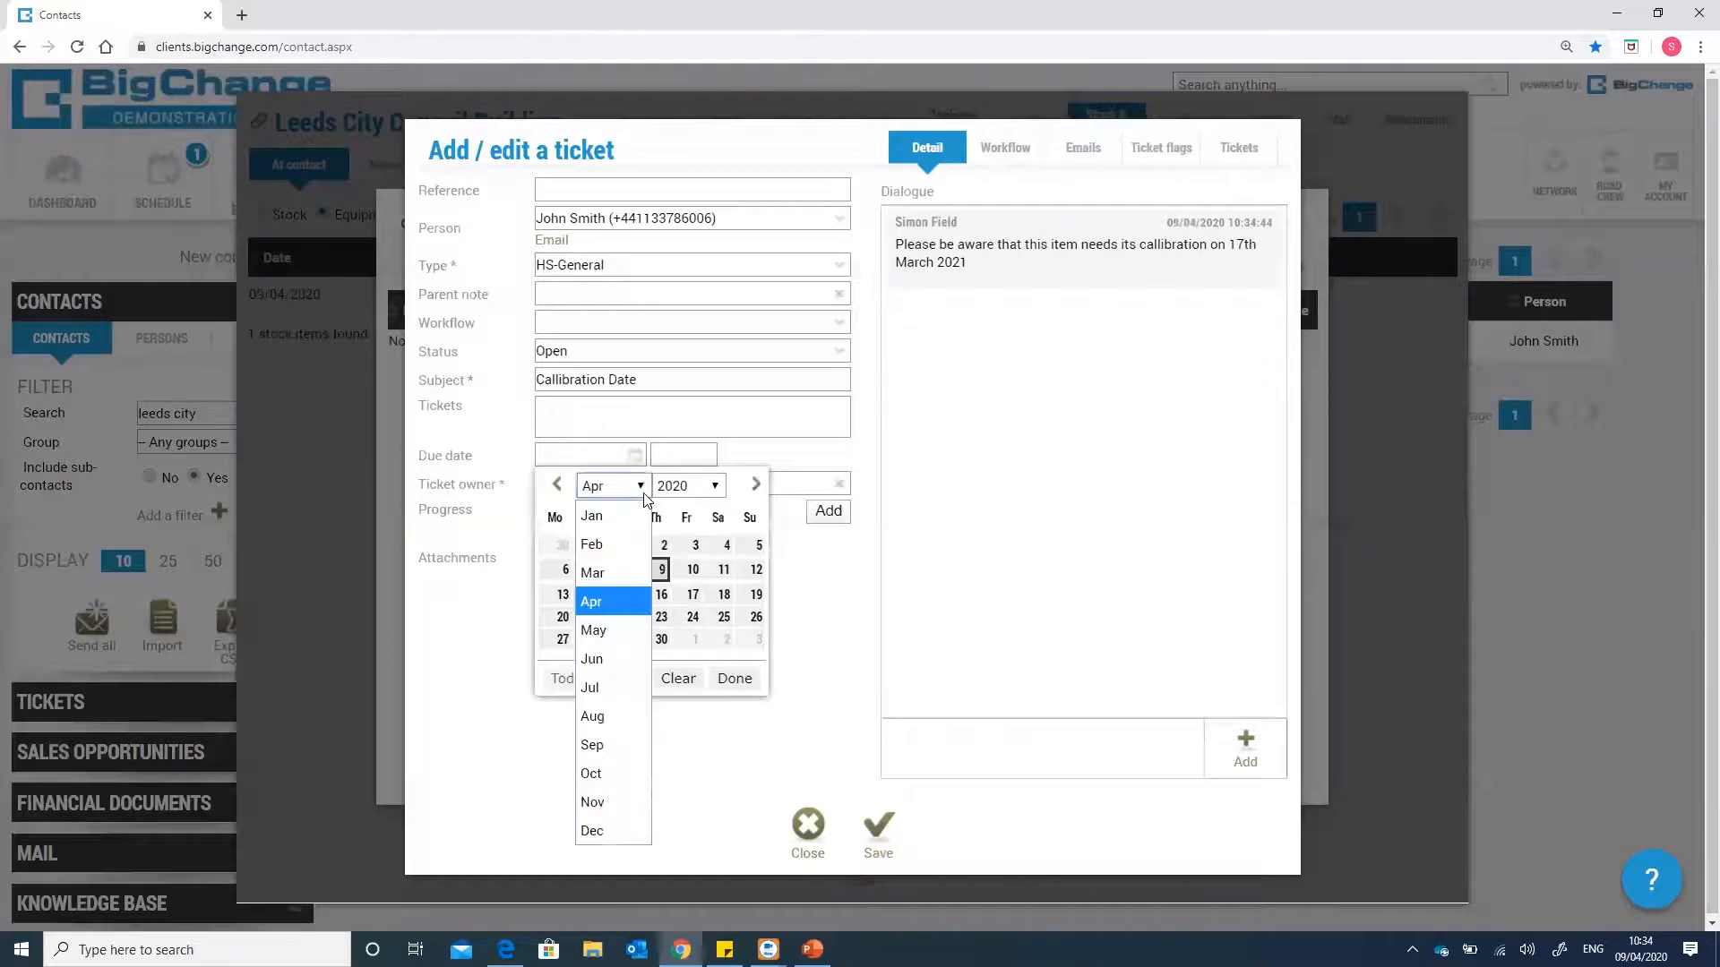
pyautogui.click(643, 559)
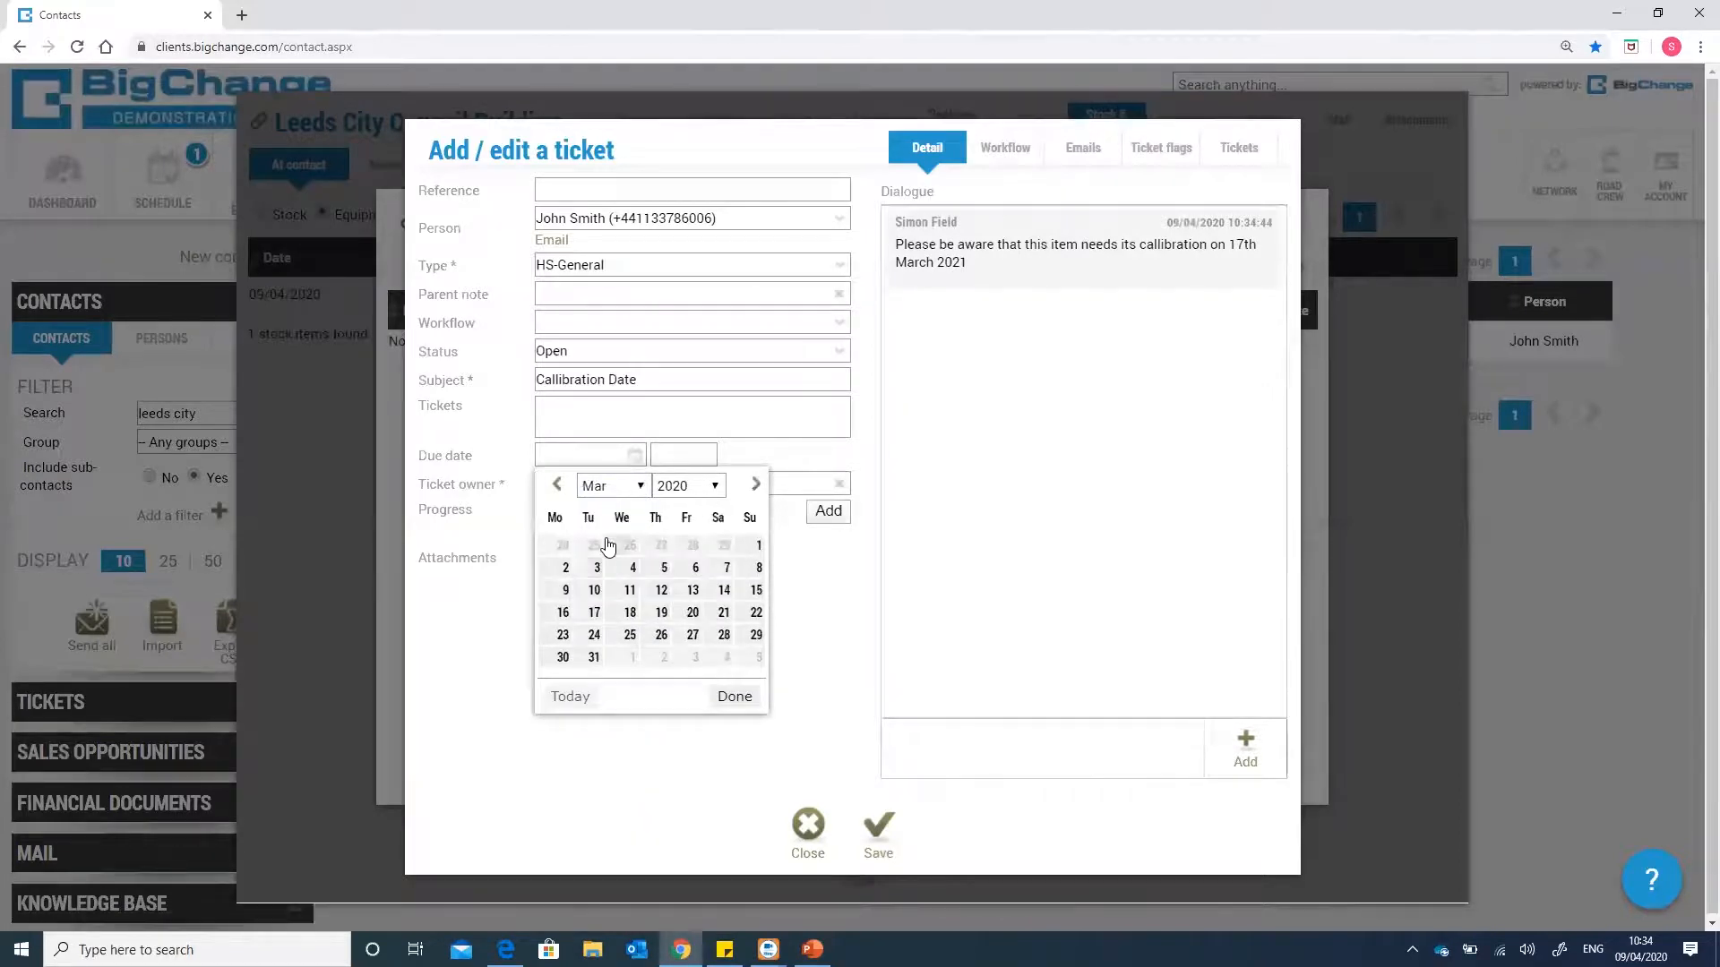
pyautogui.click(594, 569)
pyautogui.click(657, 457)
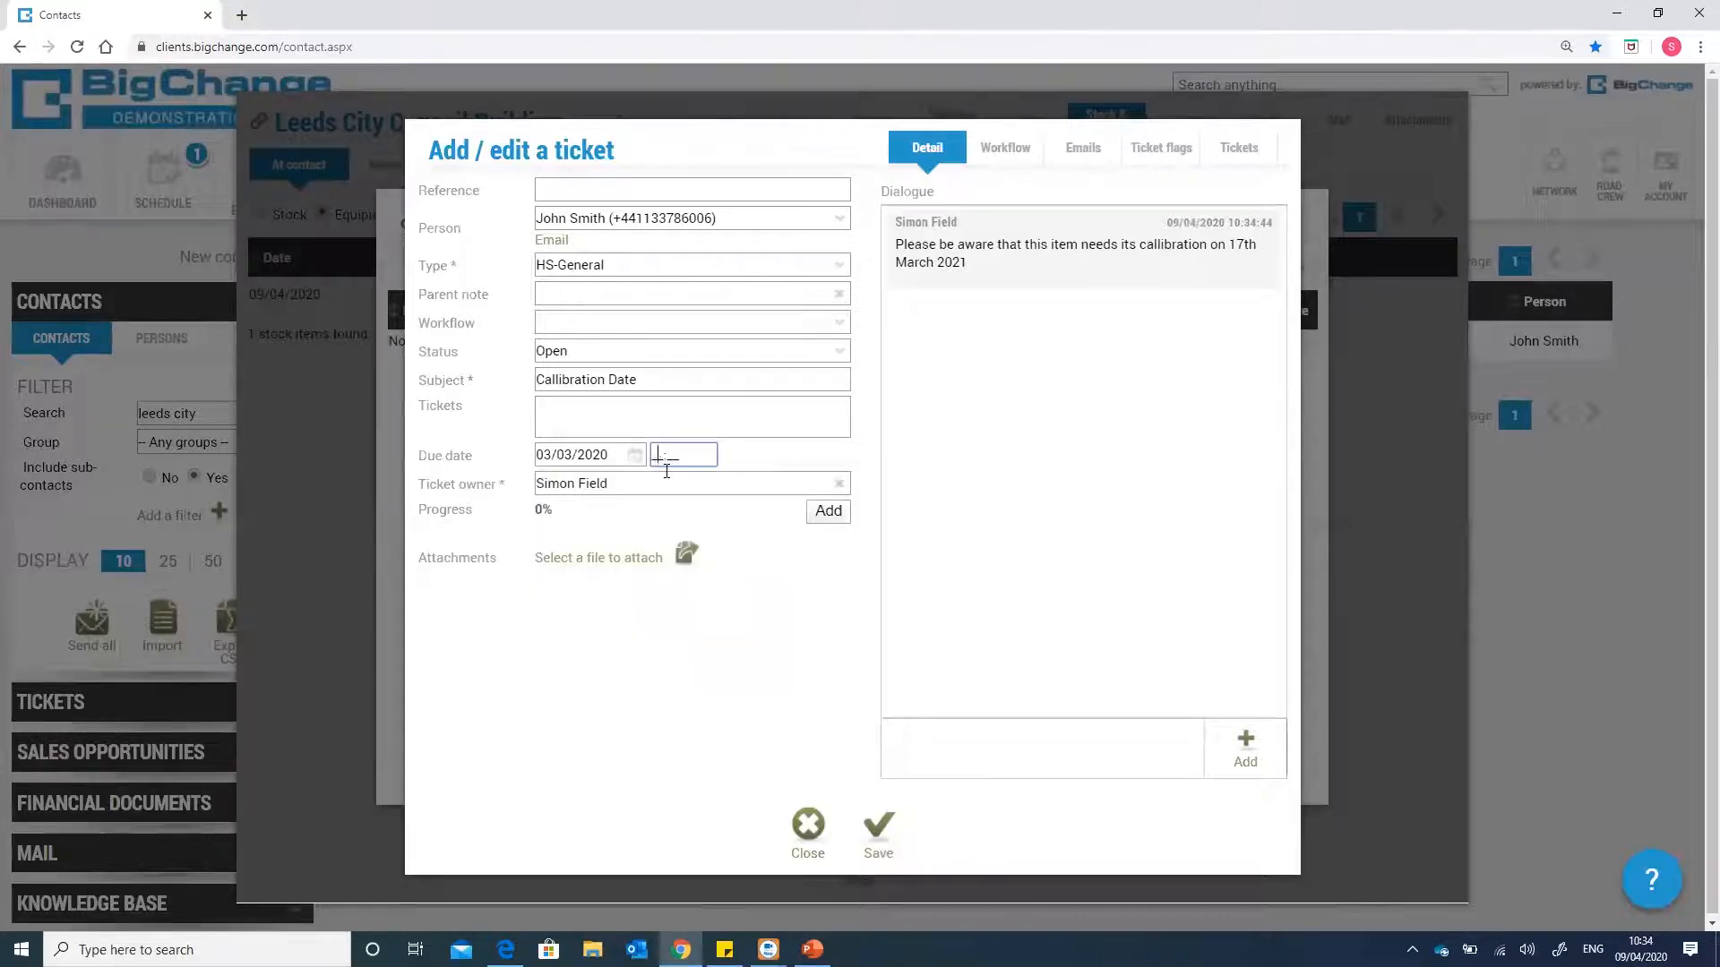
pyautogui.write('0900')
# - Change the ticket owner to another staff member whose name matches "ser", and save the ticket
pyautogui.click(633, 484)
pyautogui.click(630, 691)
pyautogui.rightClick(475, 488)
pyautogui.click(599, 484)
pyautogui.doubleClick(598, 484)
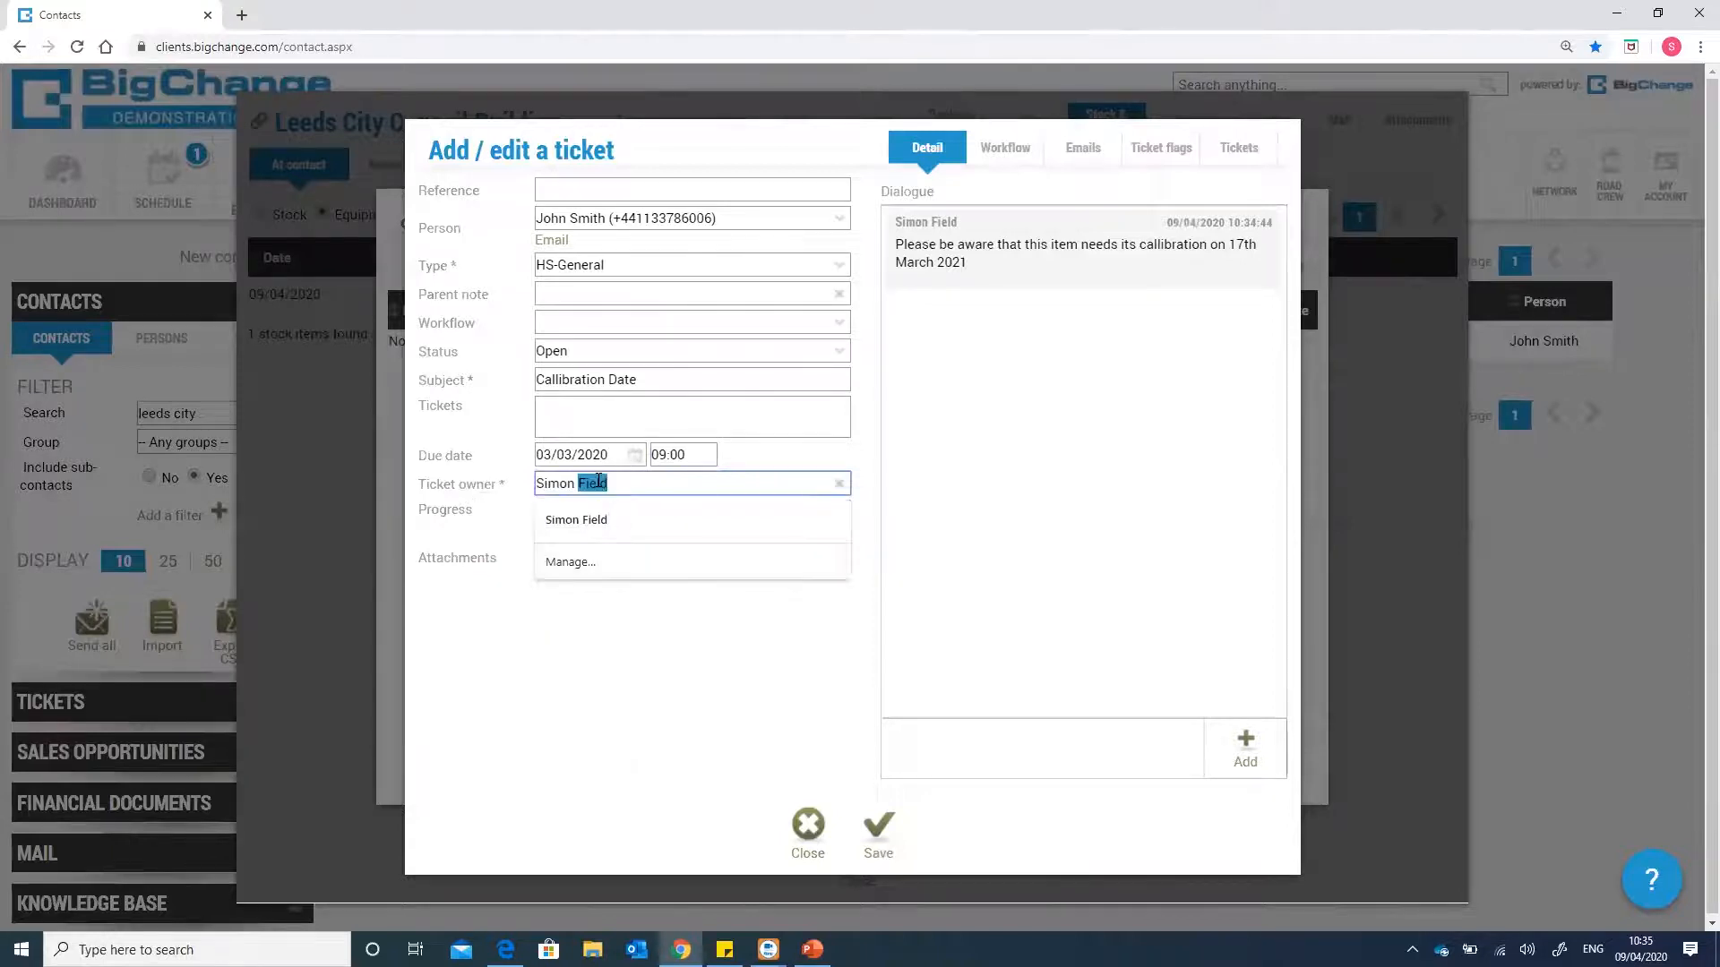
pyautogui.hotkey('ctrl', 'a')
pyautogui.write('ser')
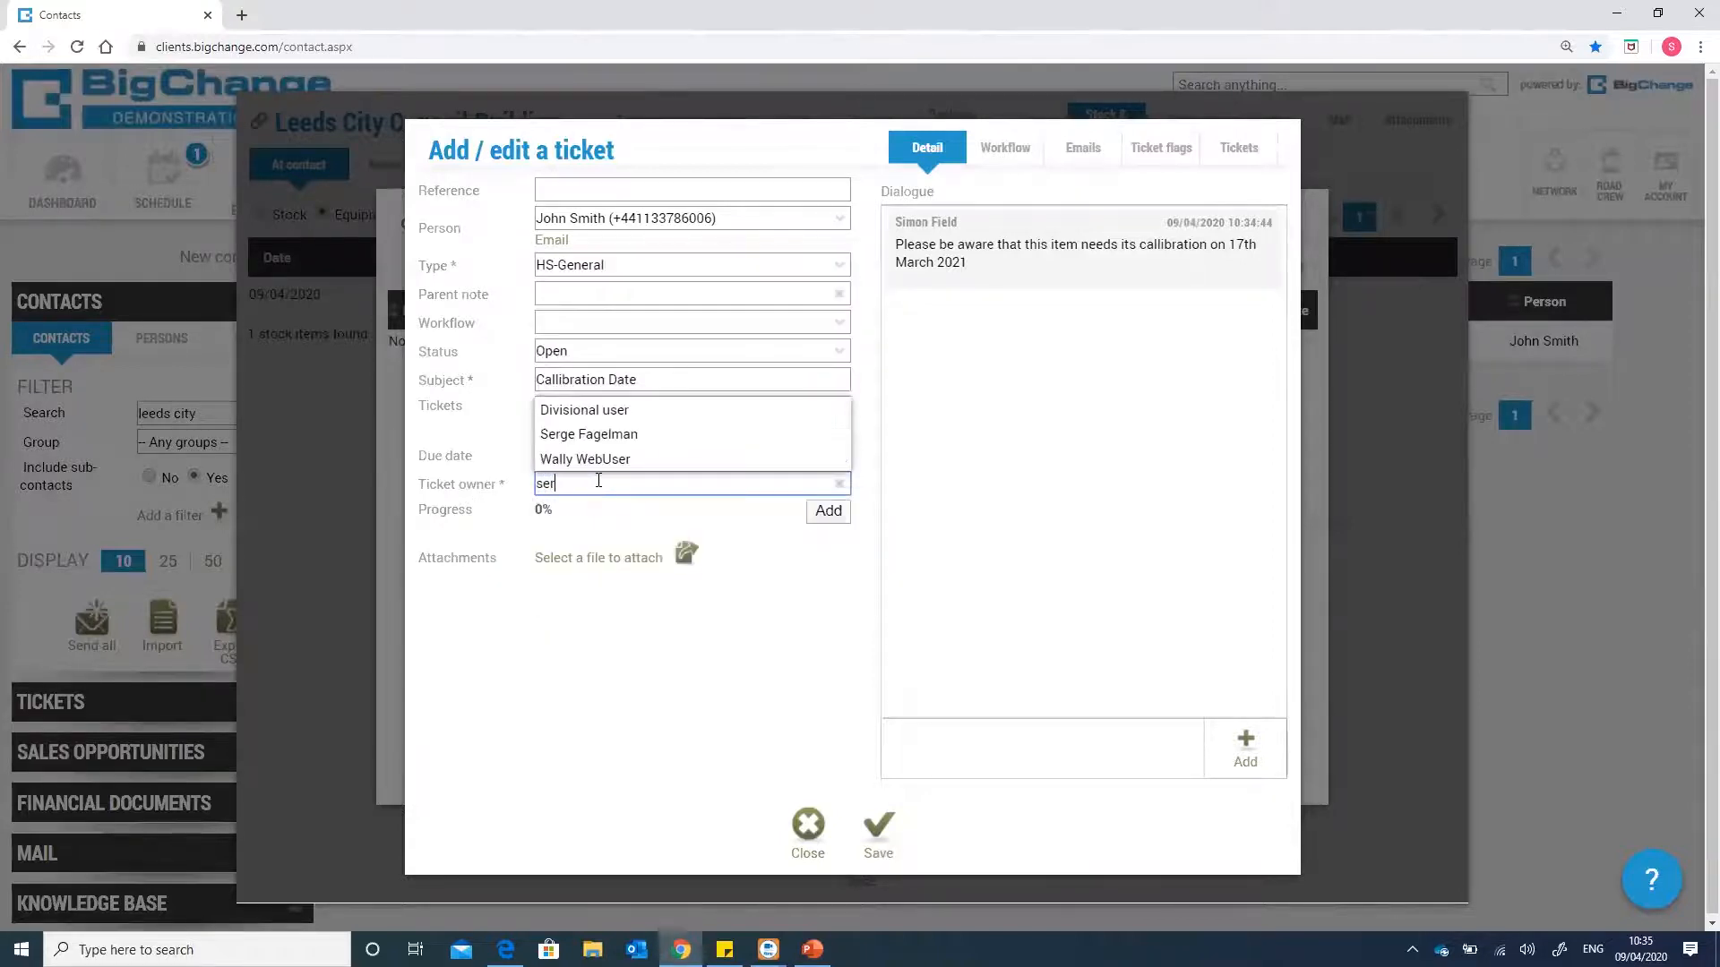
pyautogui.click(642, 438)
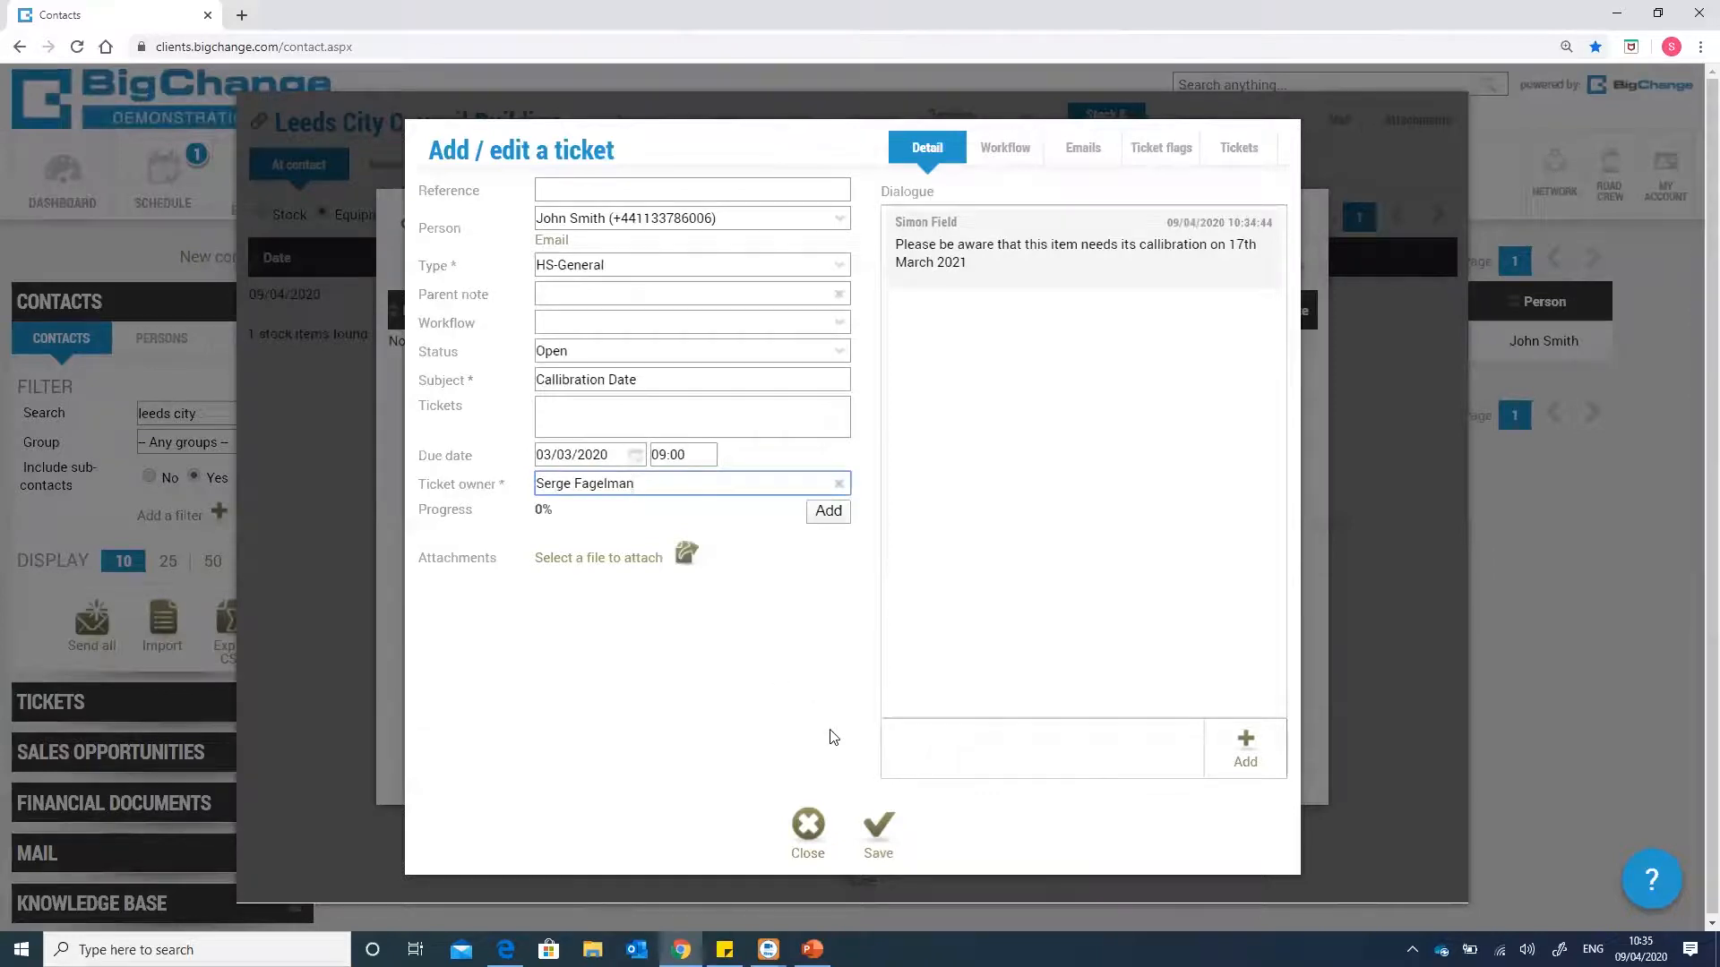
pyautogui.click(879, 845)
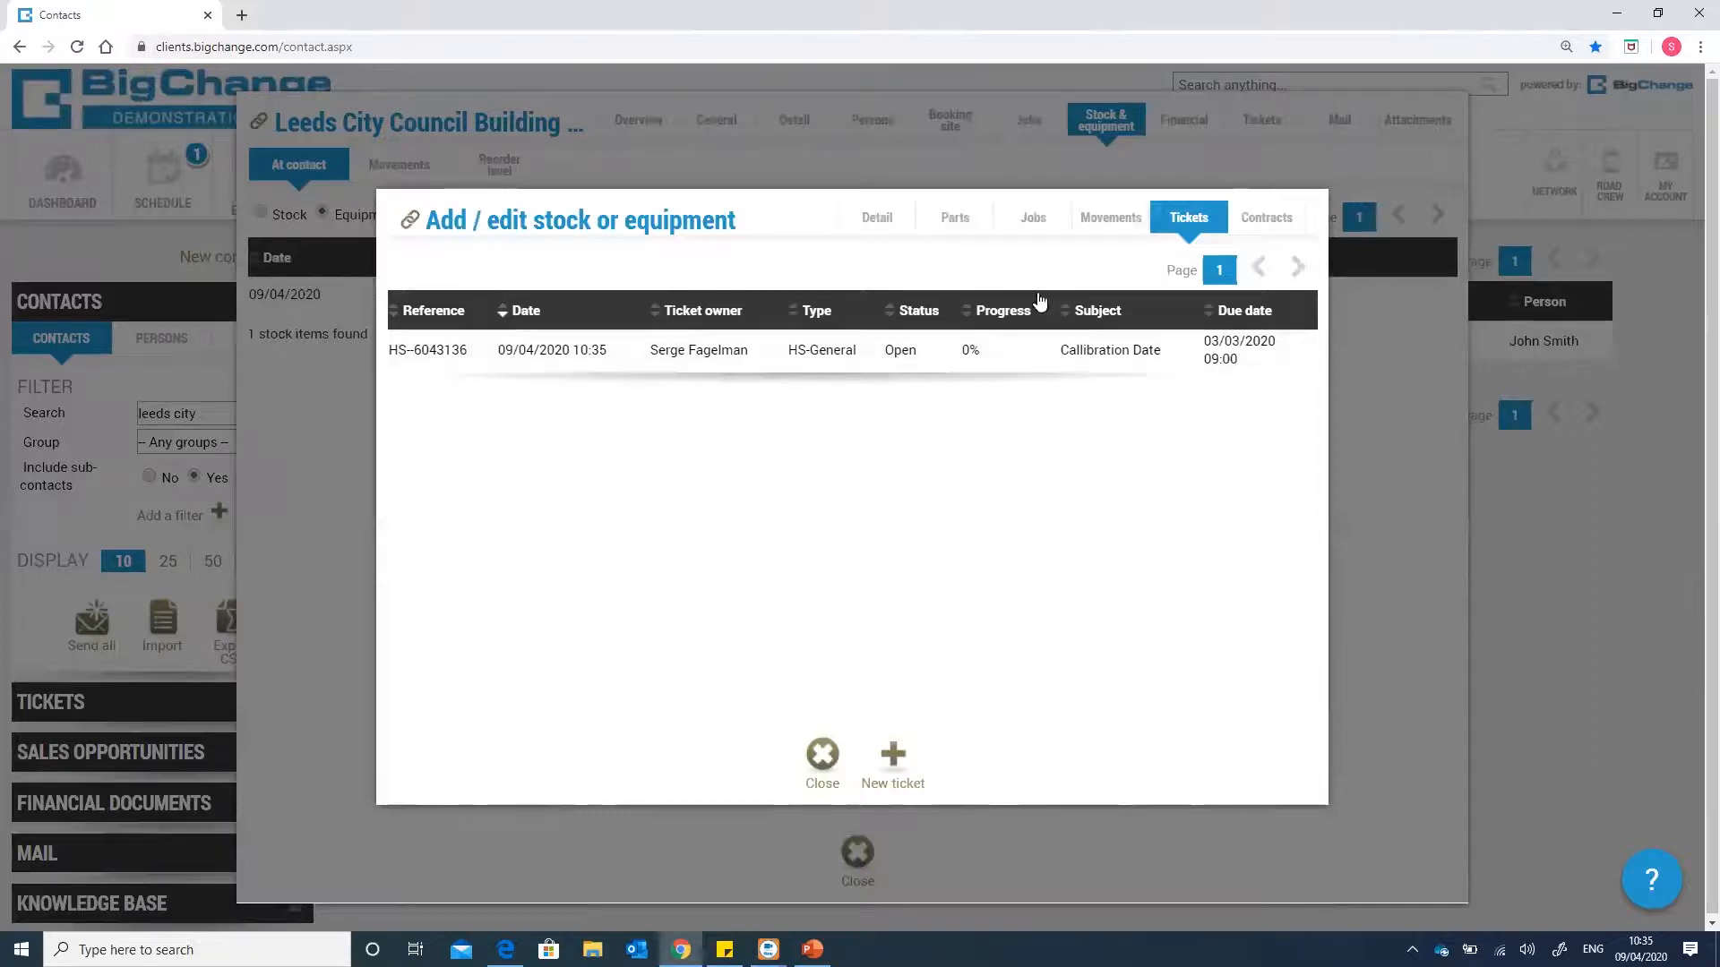
# - Define a job recurrence for the camera by week of the month, on the first Monday
pyautogui.click(1031, 220)
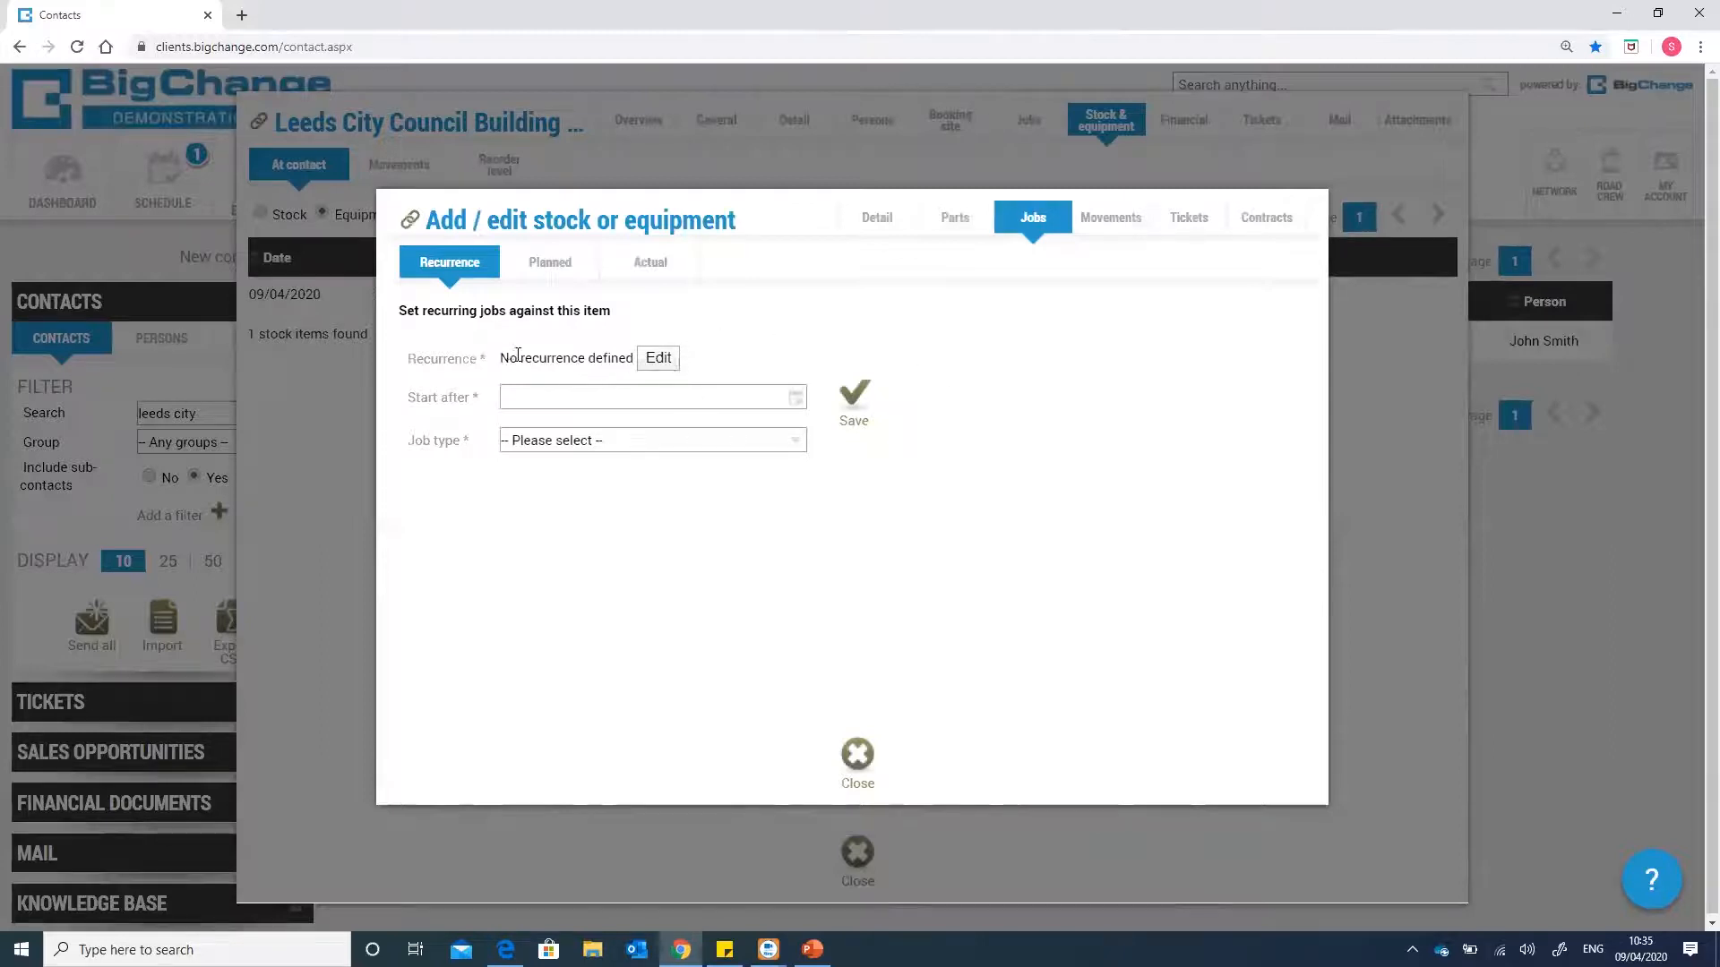
pyautogui.click(659, 359)
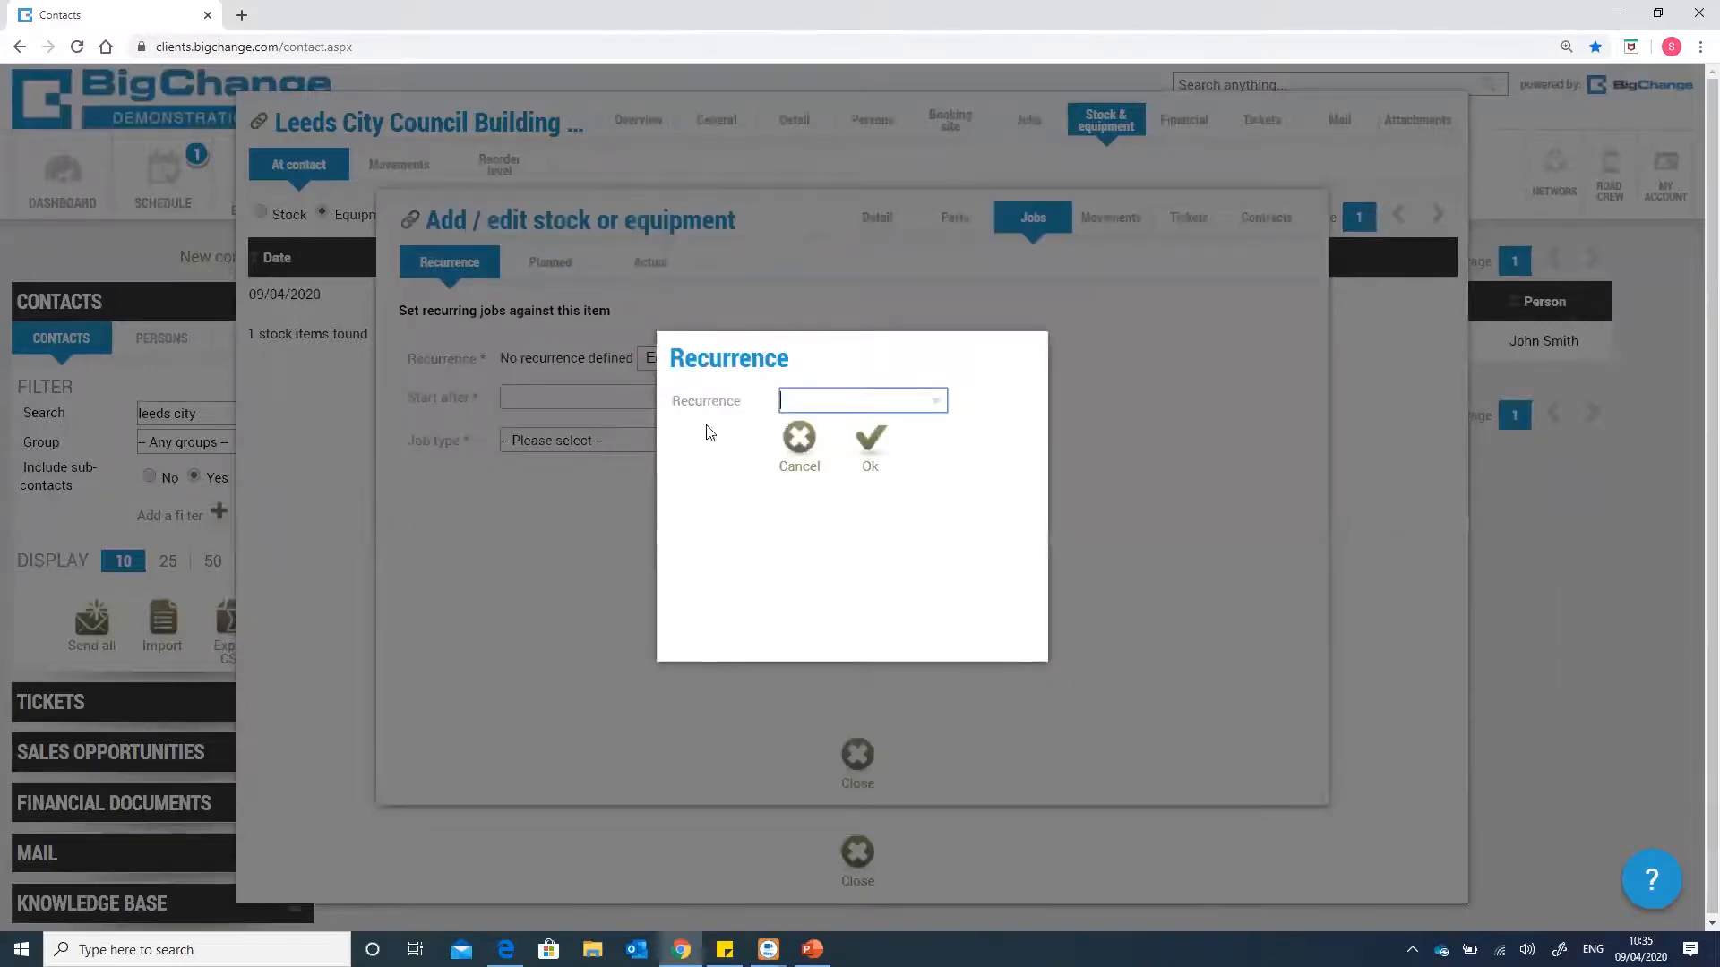
pyautogui.click(932, 403)
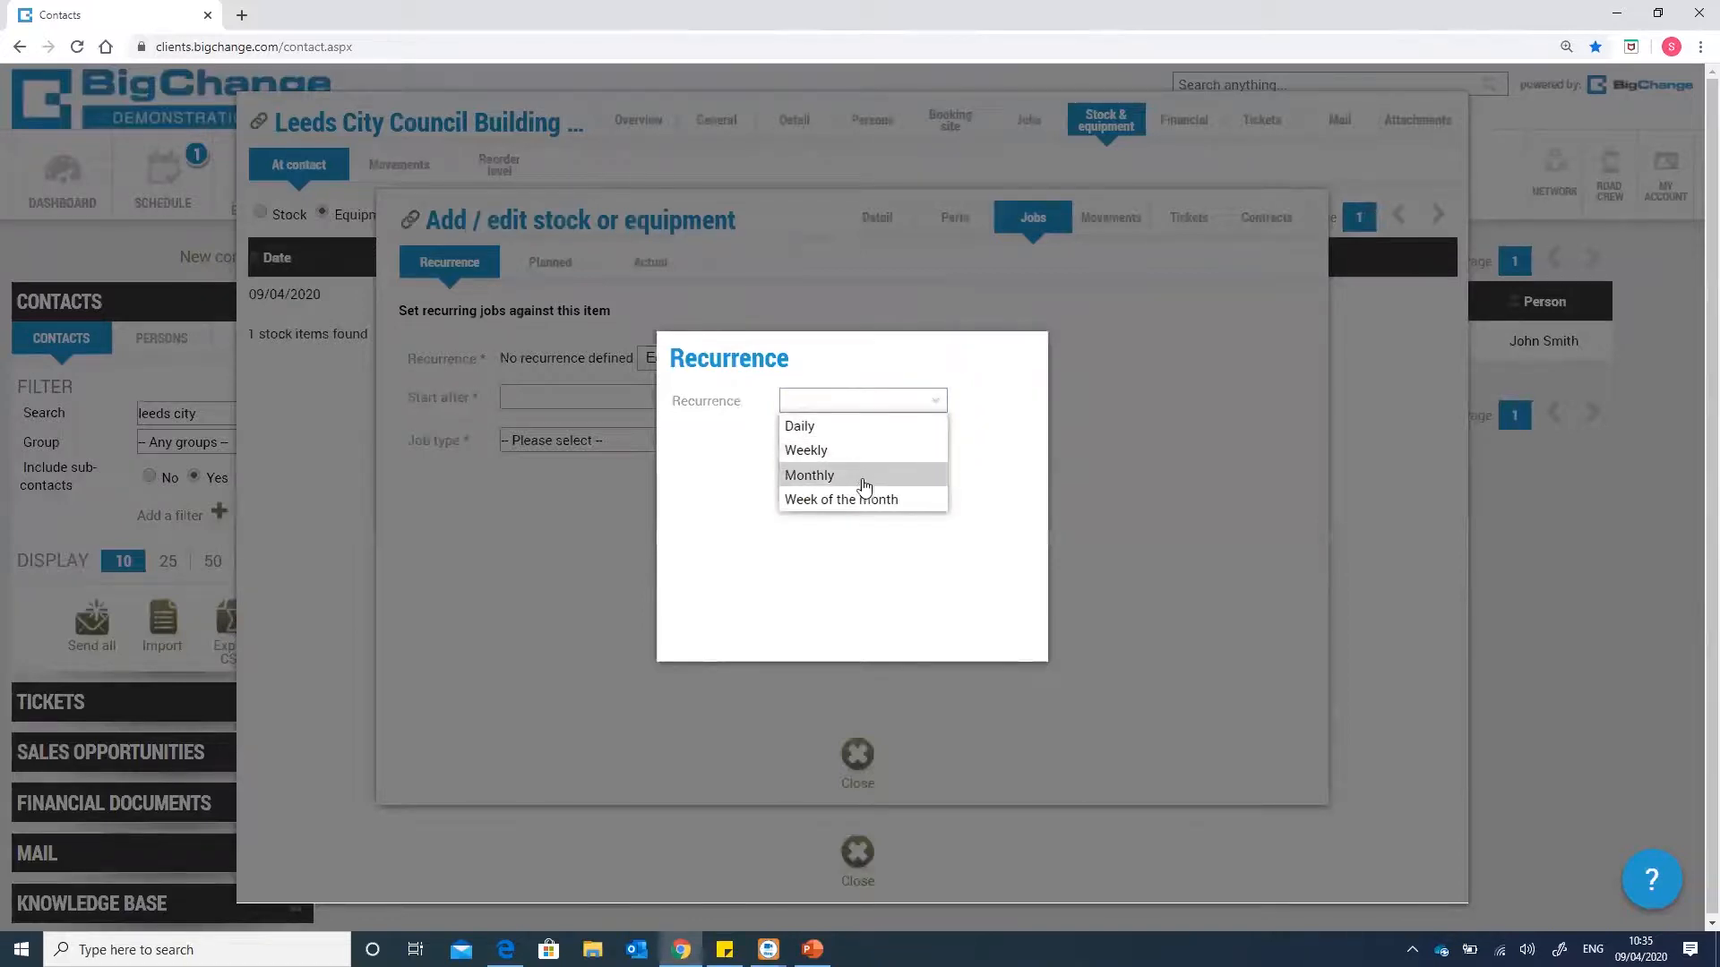
pyautogui.click(860, 499)
pyautogui.click(968, 432)
pyautogui.click(898, 454)
pyautogui.click(971, 466)
pyautogui.click(825, 481)
pyautogui.click(973, 464)
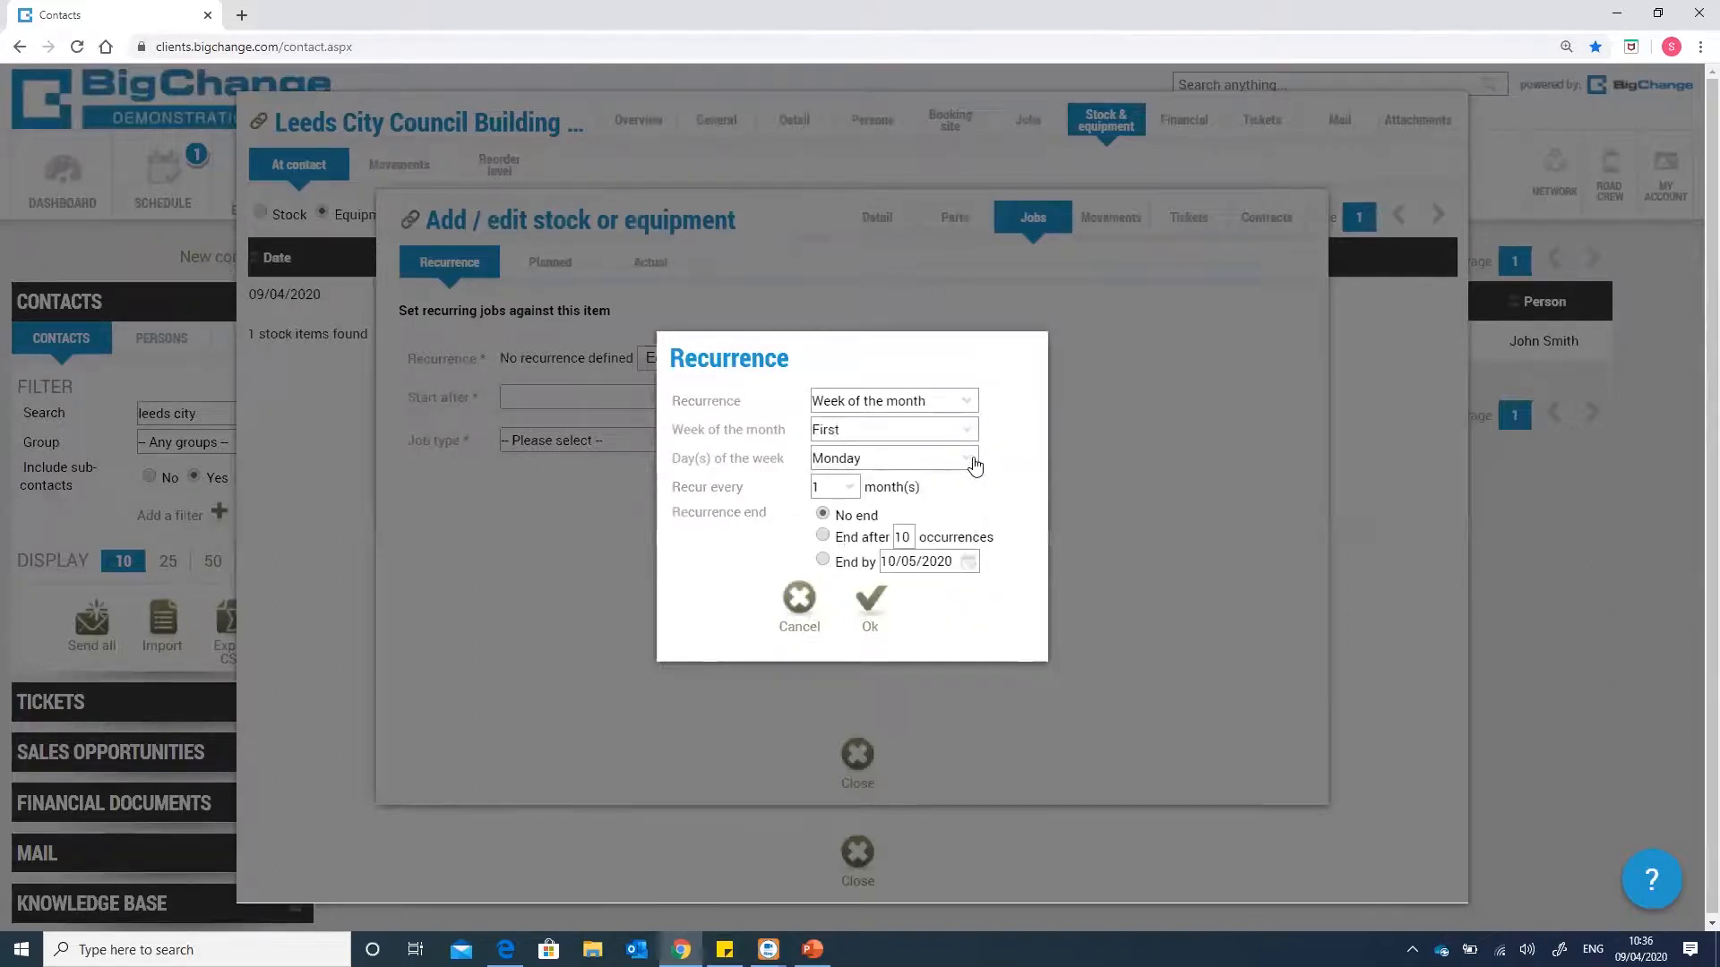
# - Set the job recurrence to repeat every 12 months and confirm the pattern
pyautogui.click(848, 487)
pyautogui.click(851, 634)
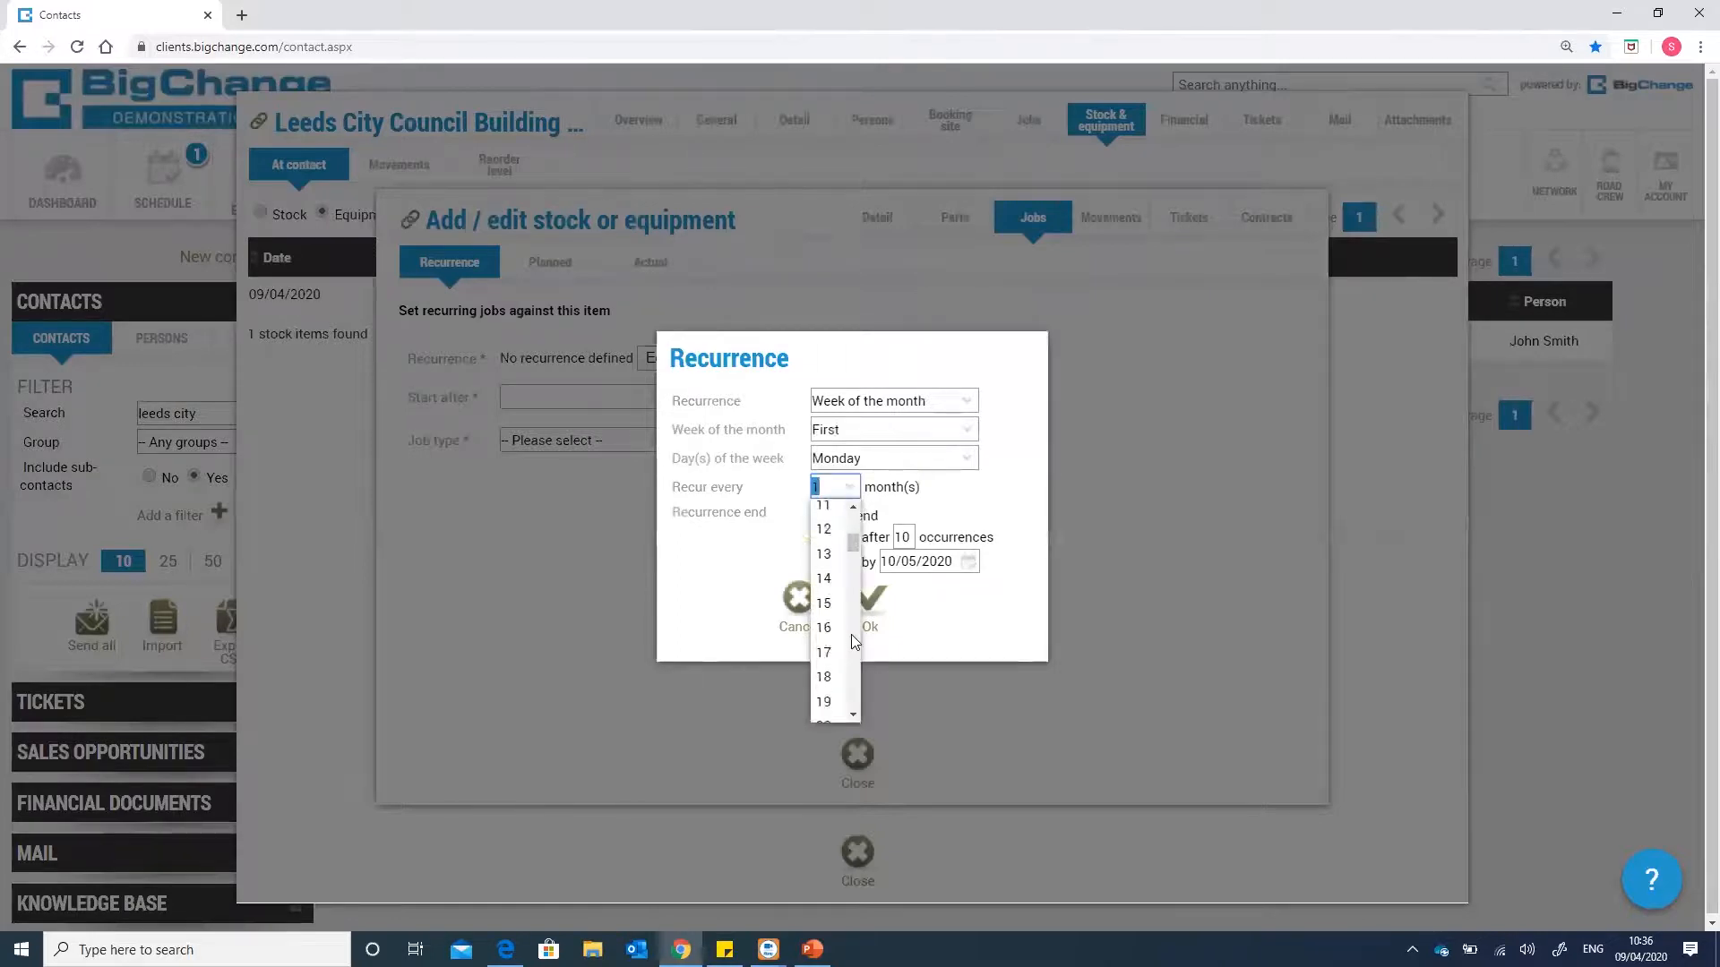
pyautogui.scroll(4, 851, 638)
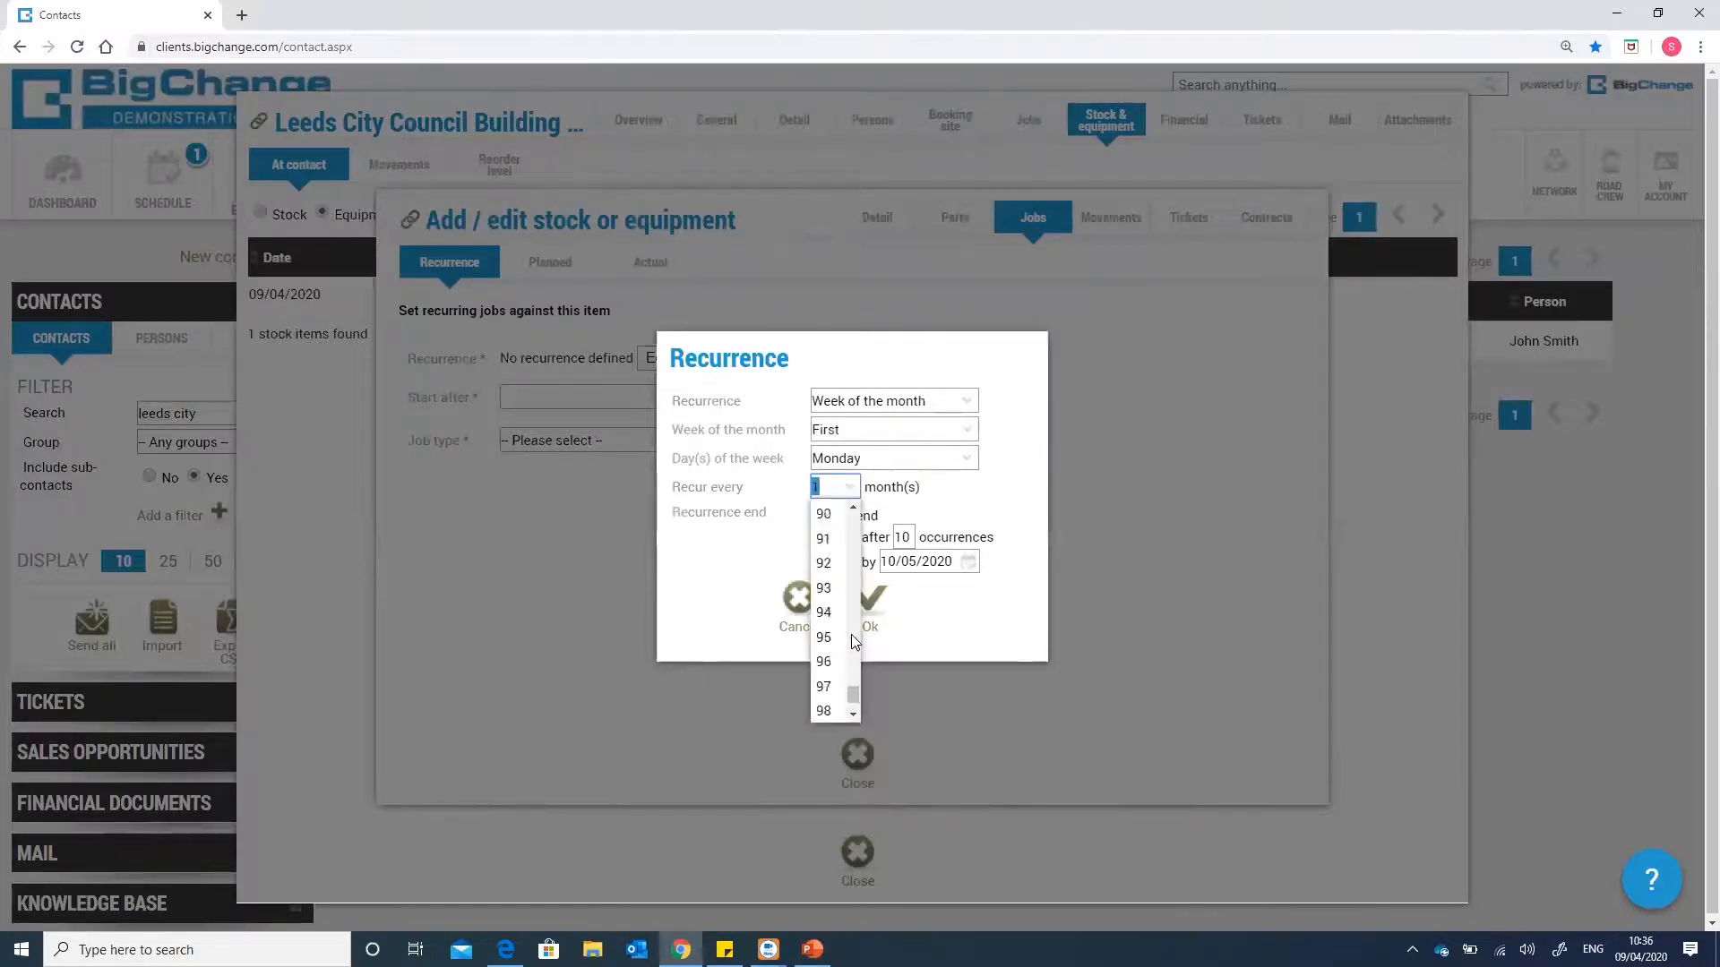
pyautogui.scroll(14, 851, 635)
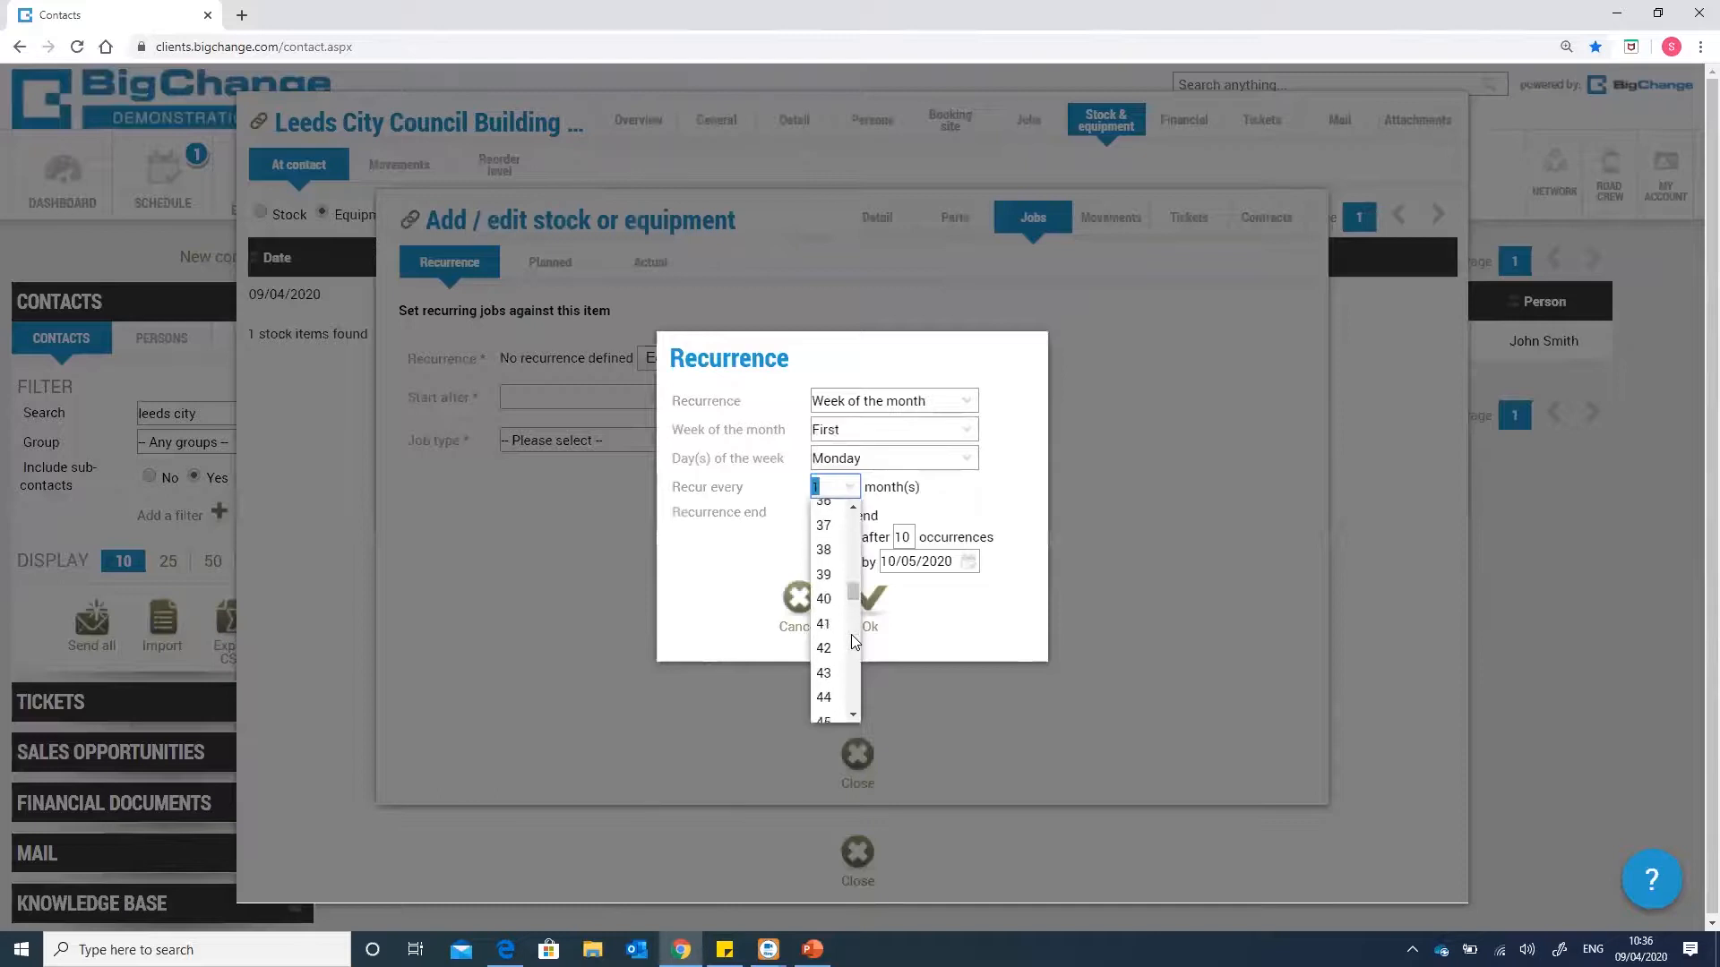
pyautogui.scroll(1, 851, 634)
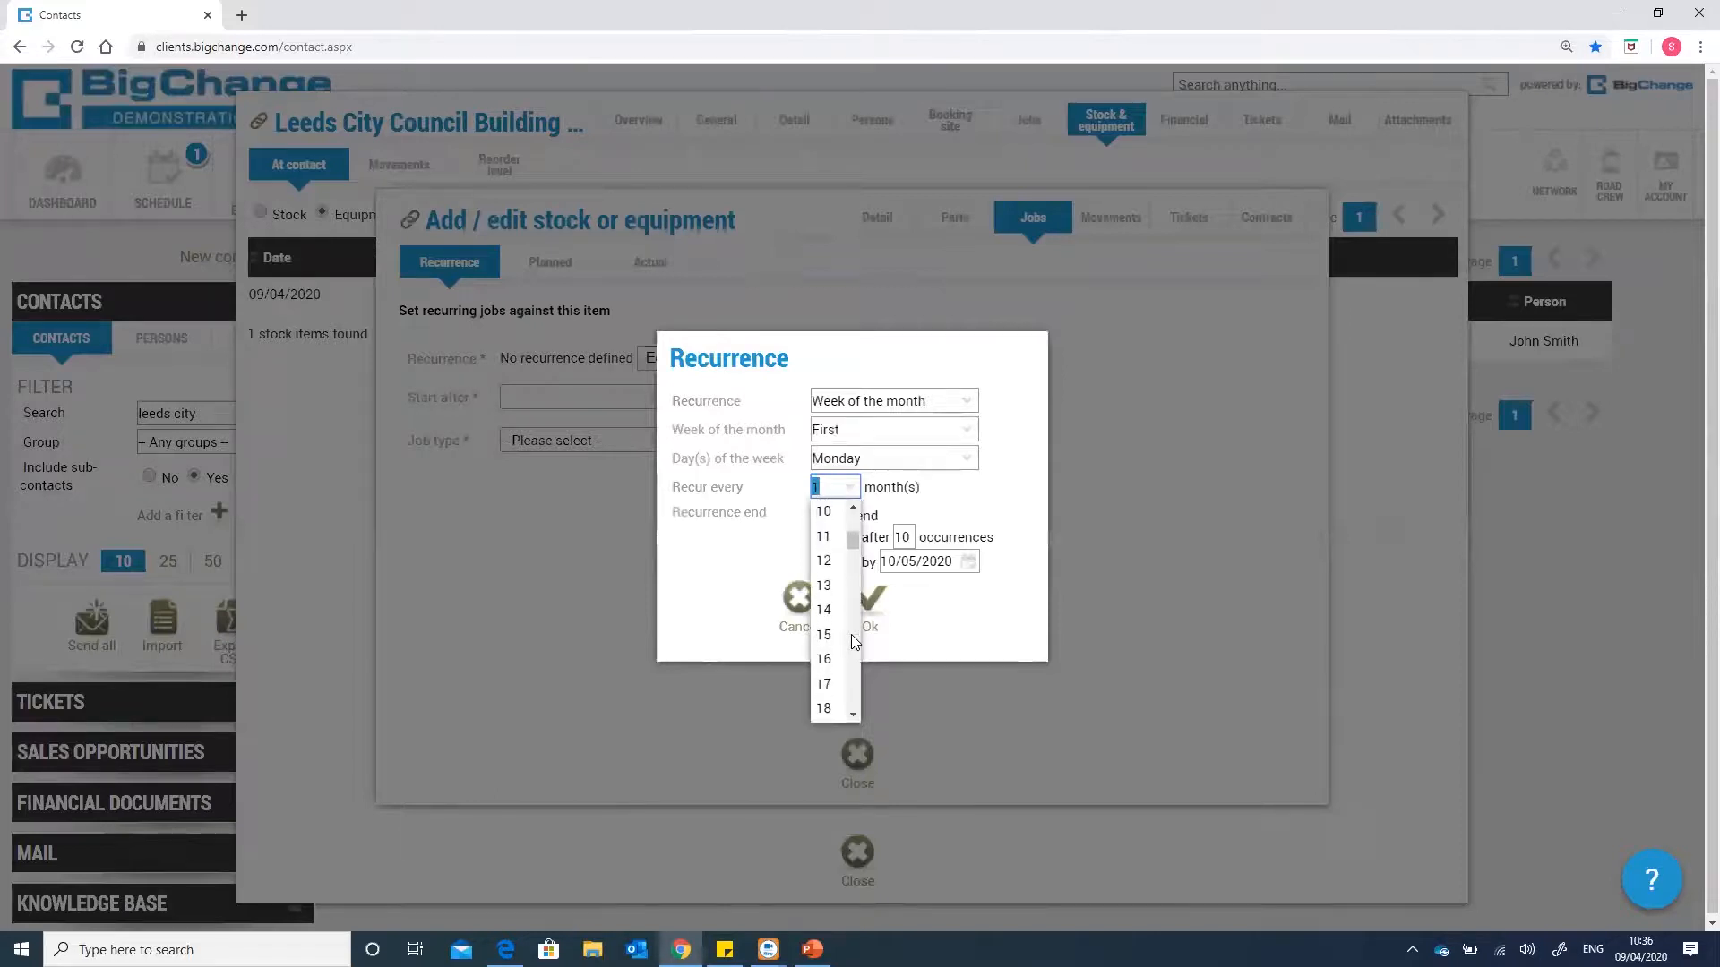
pyautogui.click(825, 565)
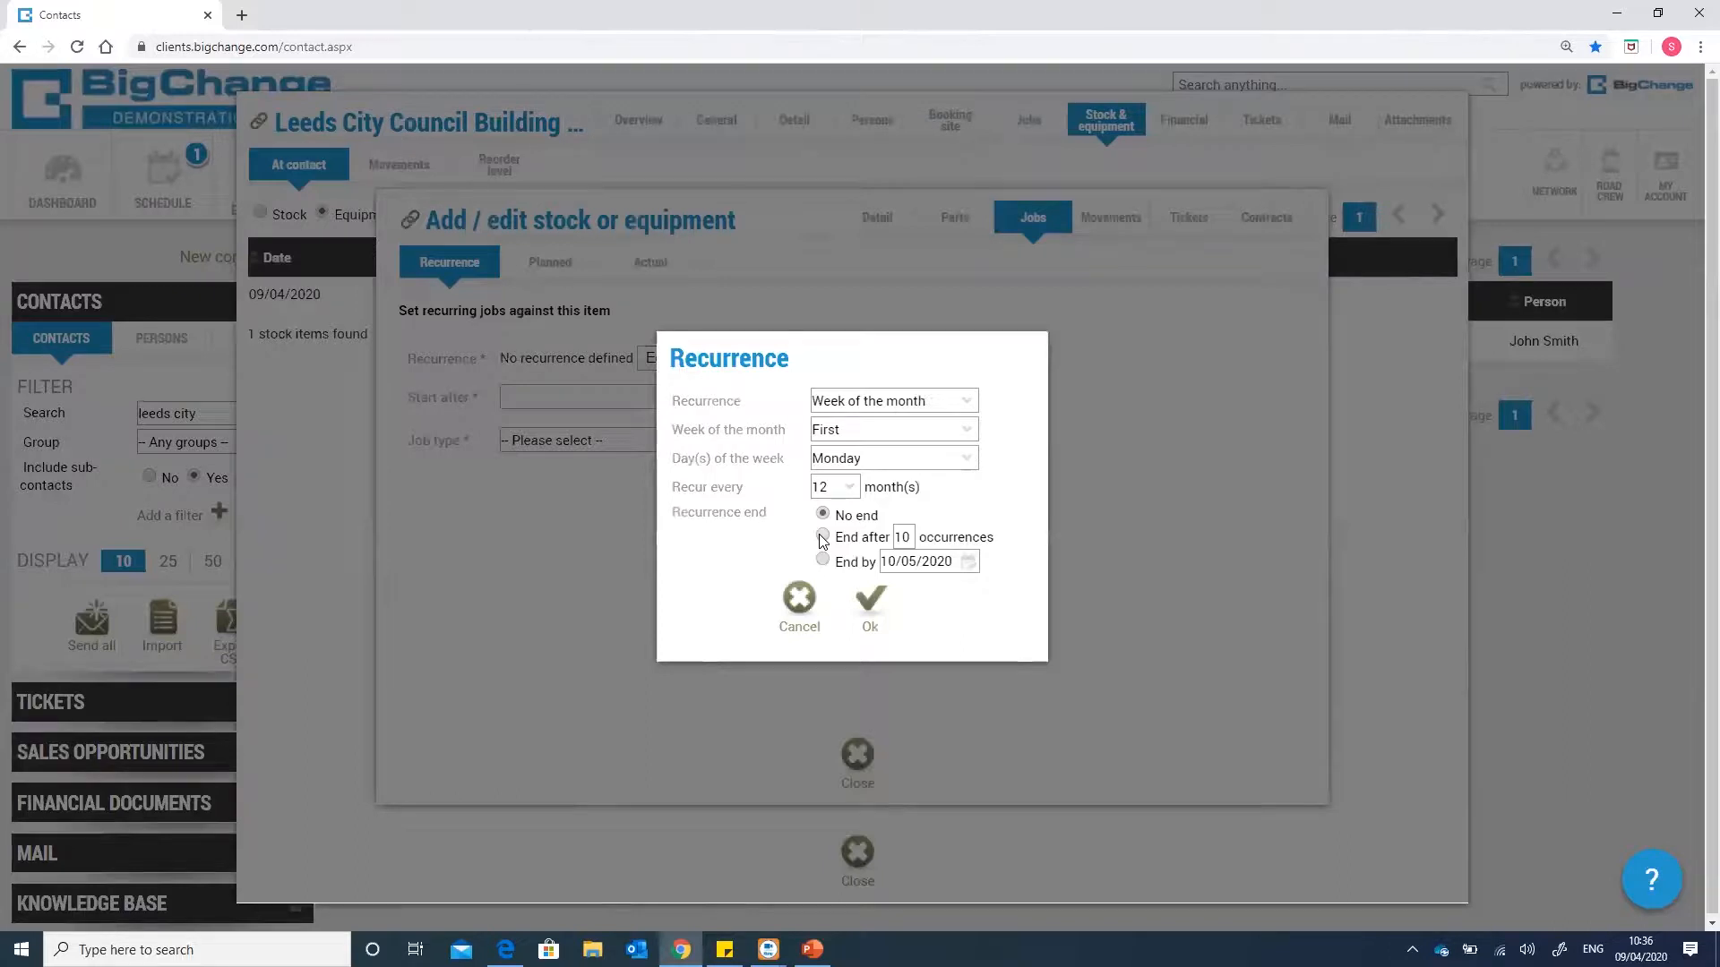
pyautogui.click(872, 605)
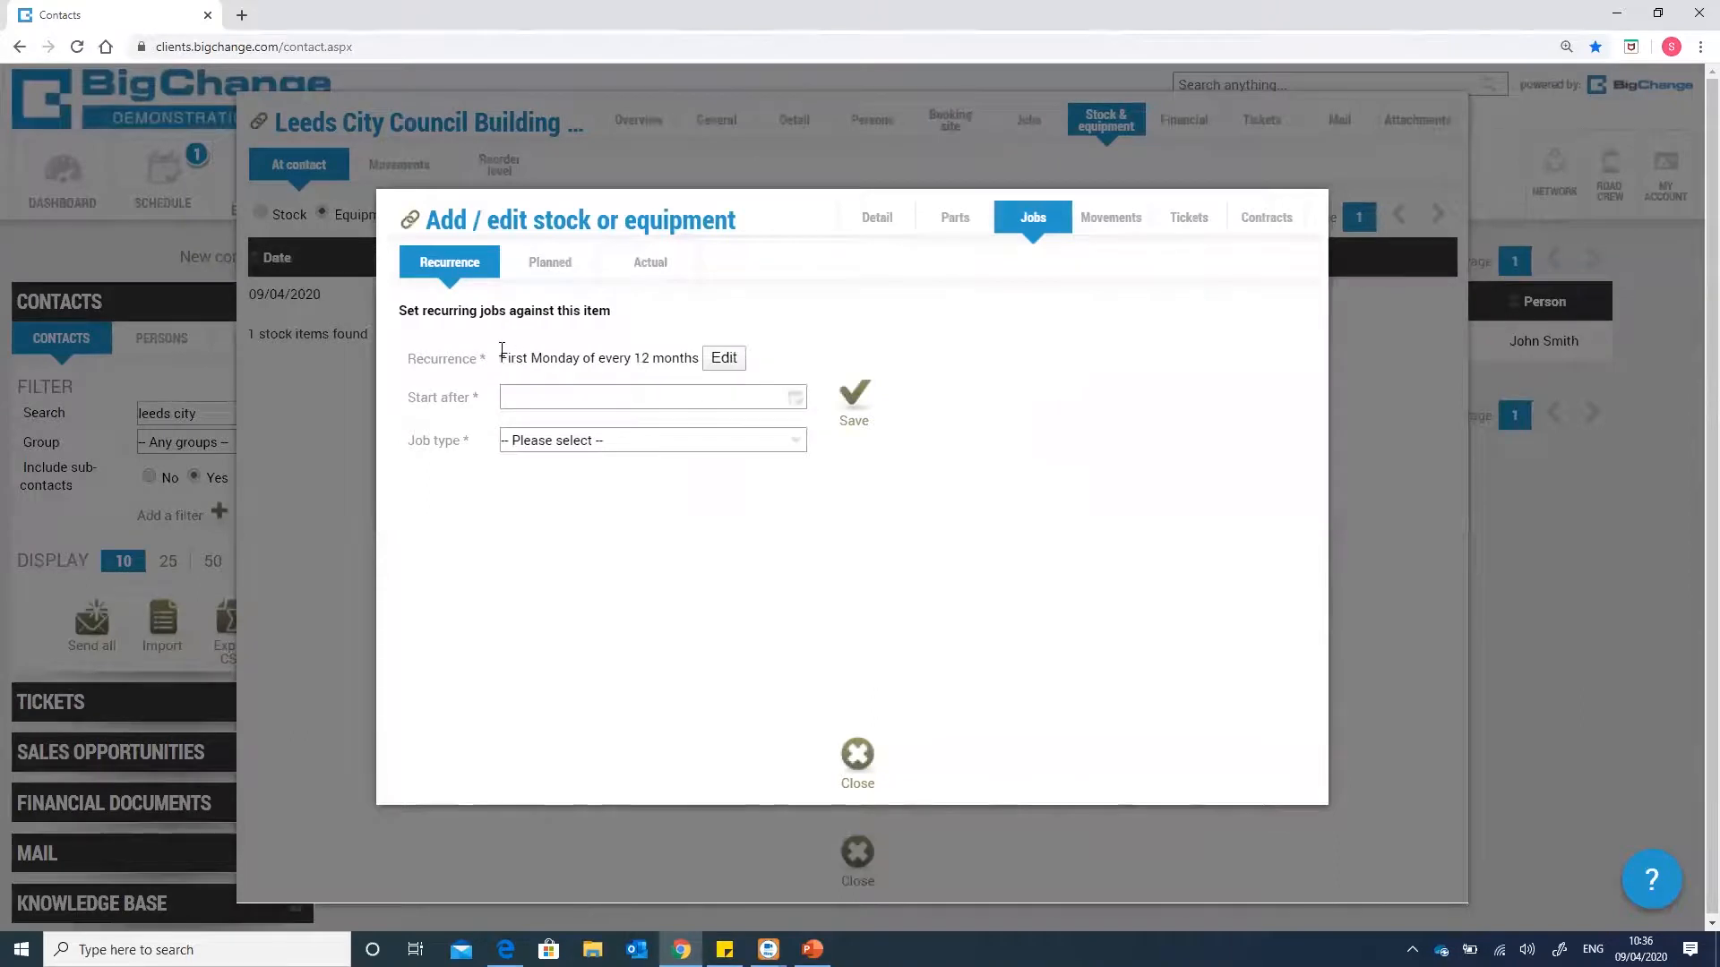
# - Set the recurring job's start-after date to 04/05/2020
pyautogui.click(796, 398)
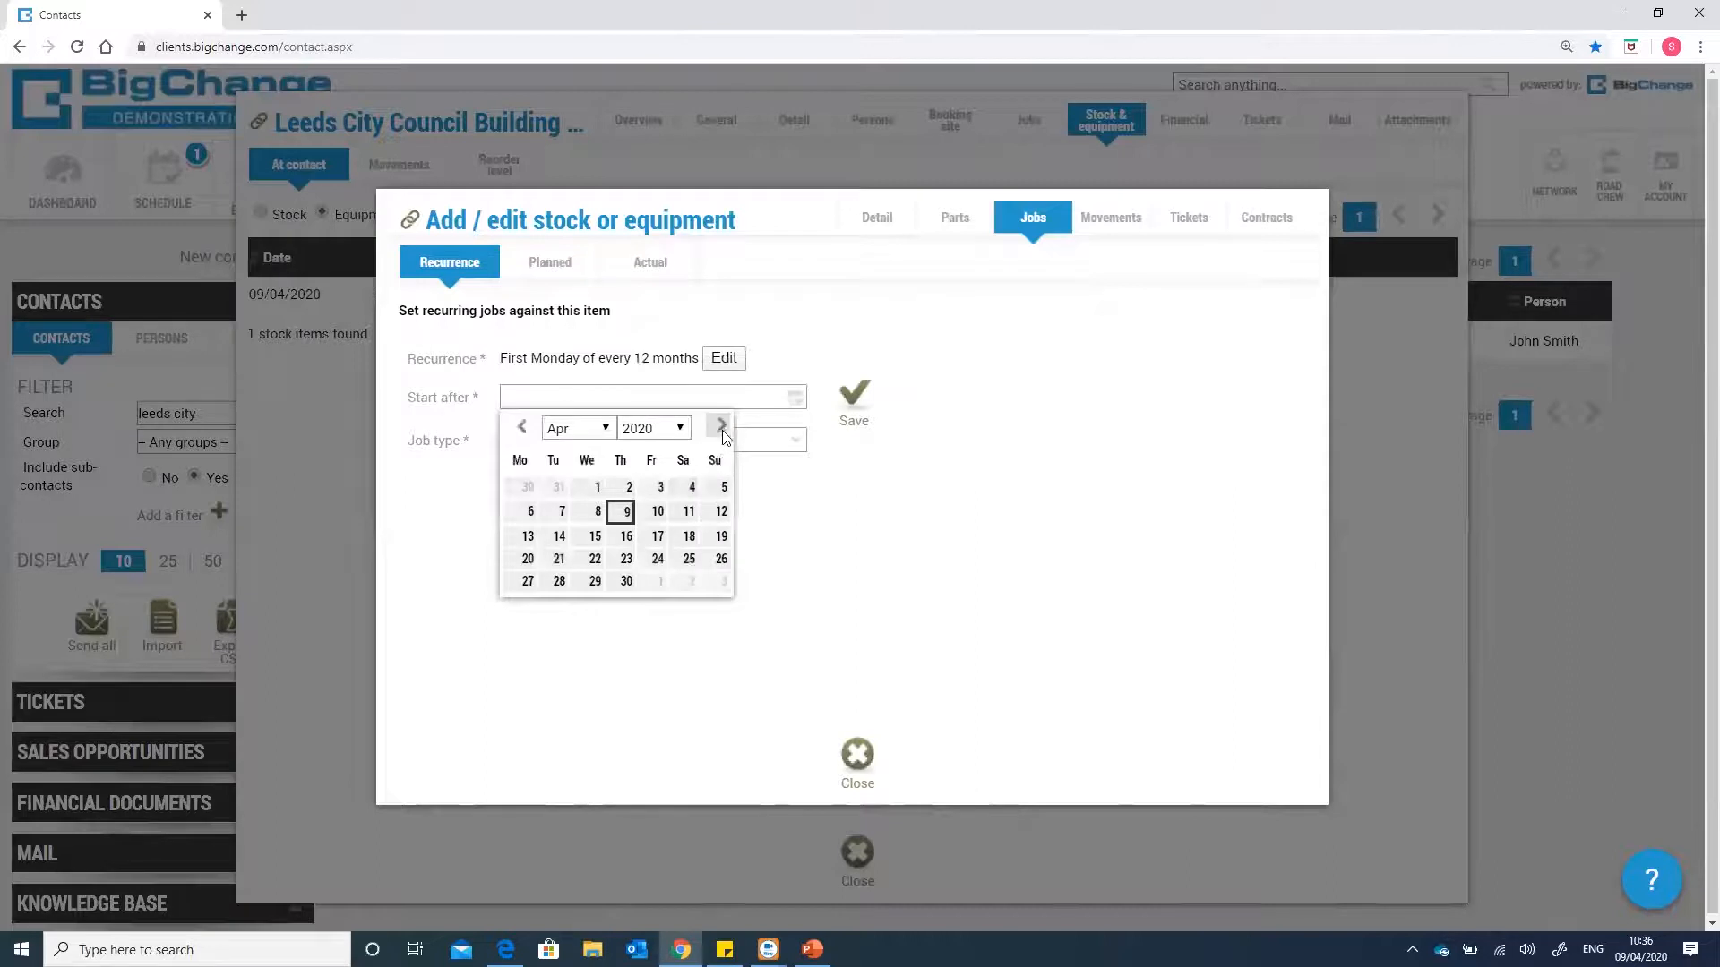
pyautogui.click(721, 427)
pyautogui.click(528, 512)
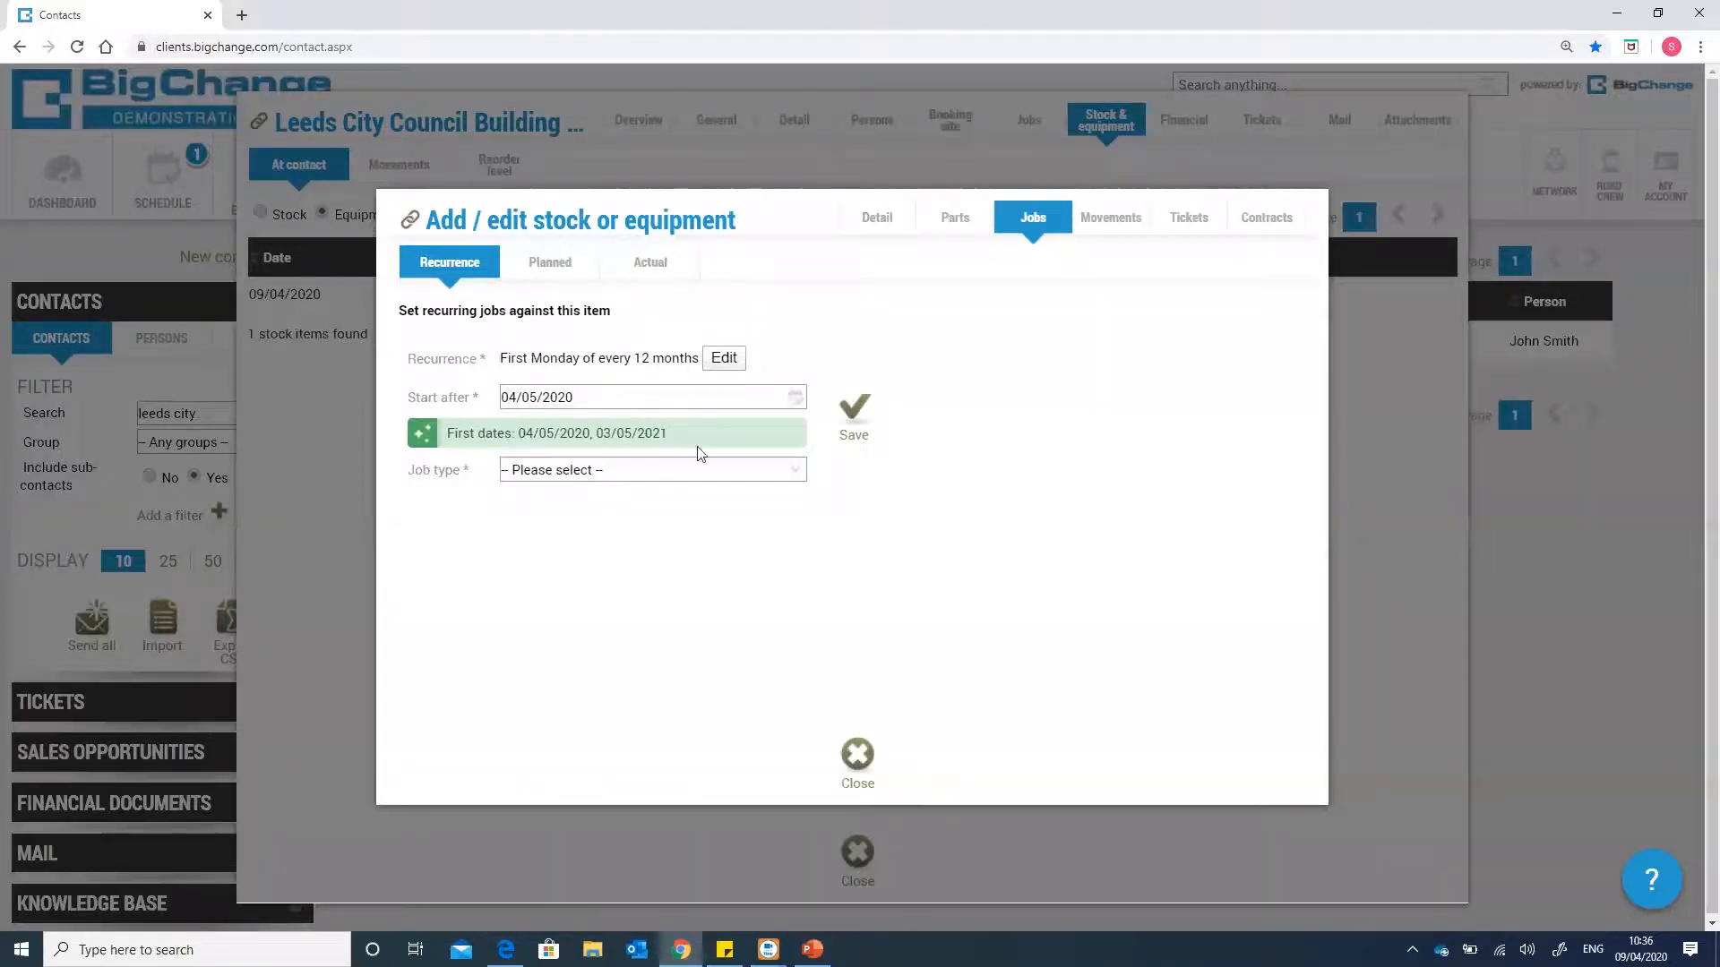
# - Set the recurring job's type to Camera Install and save the recurrence
pyautogui.click(801, 472)
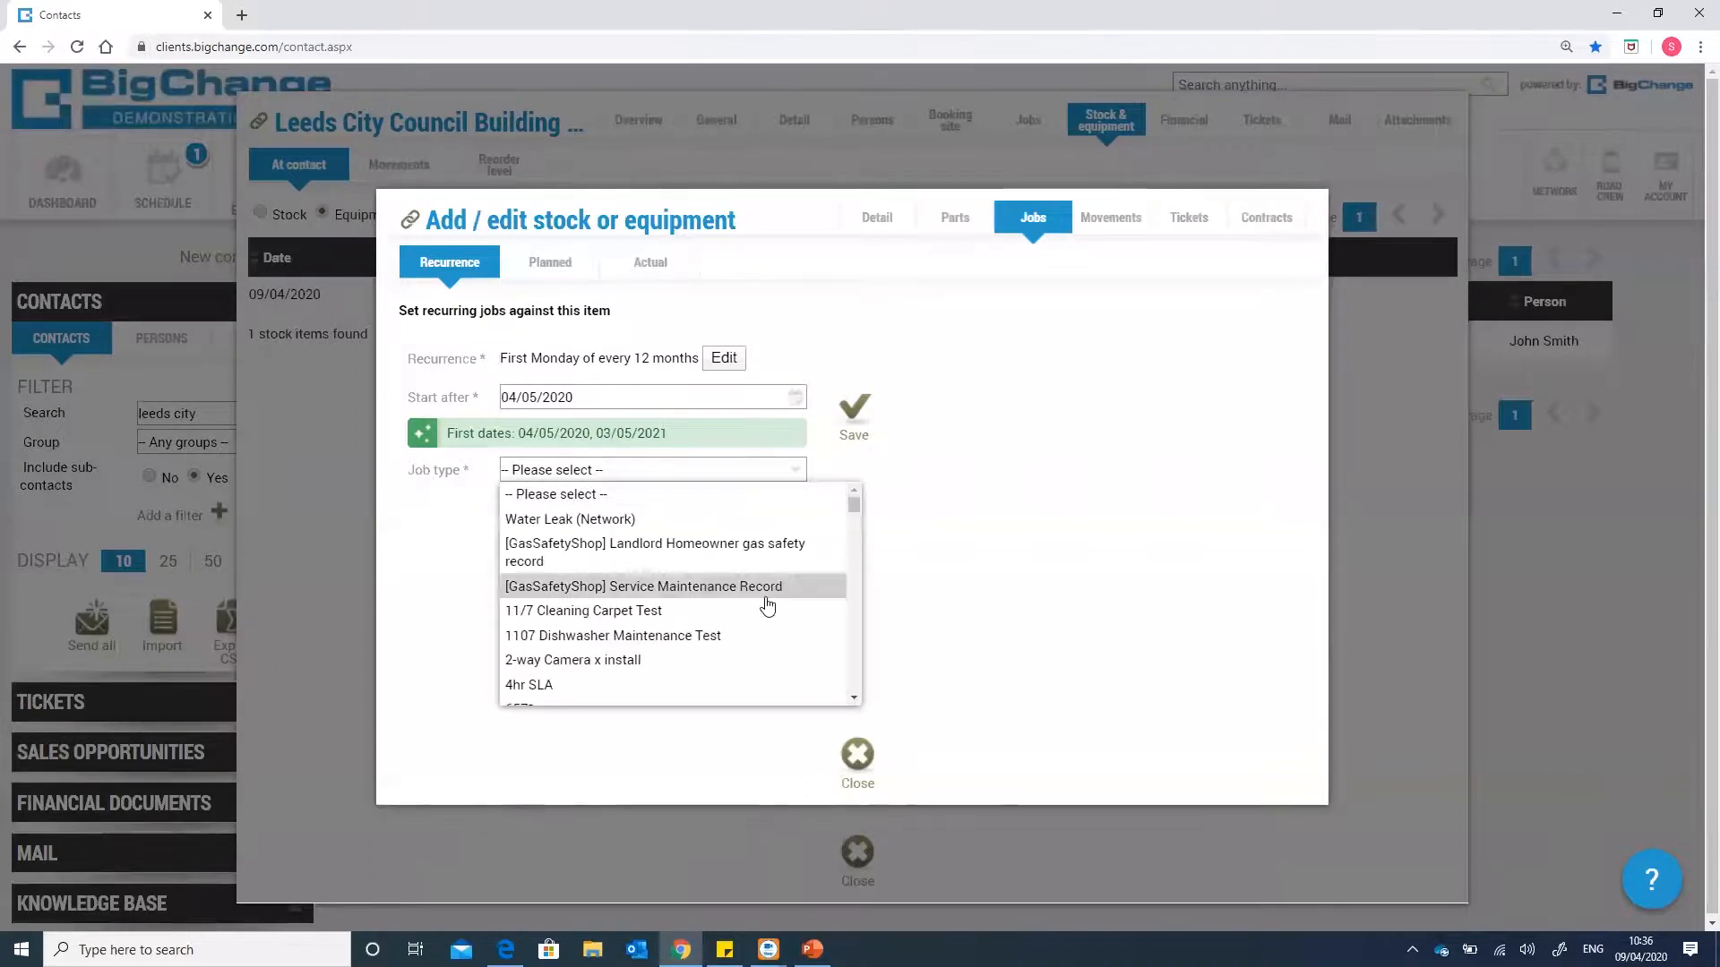
pyautogui.scroll(-15, 767, 605)
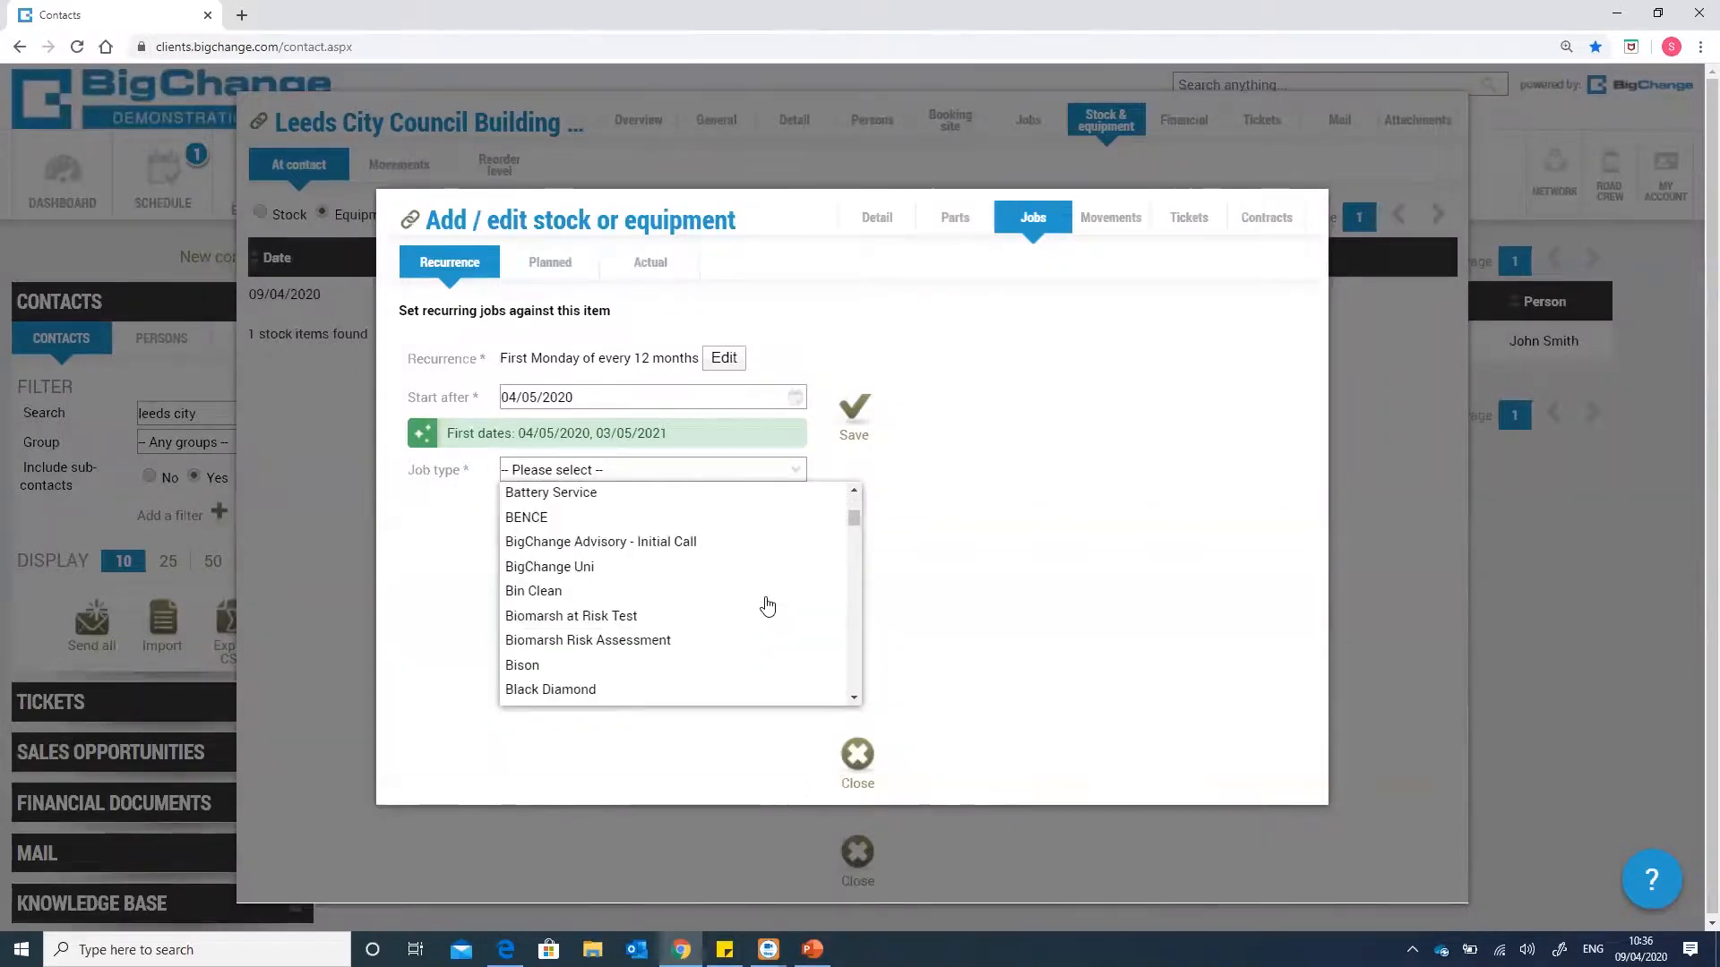
pyautogui.scroll(-8, 768, 606)
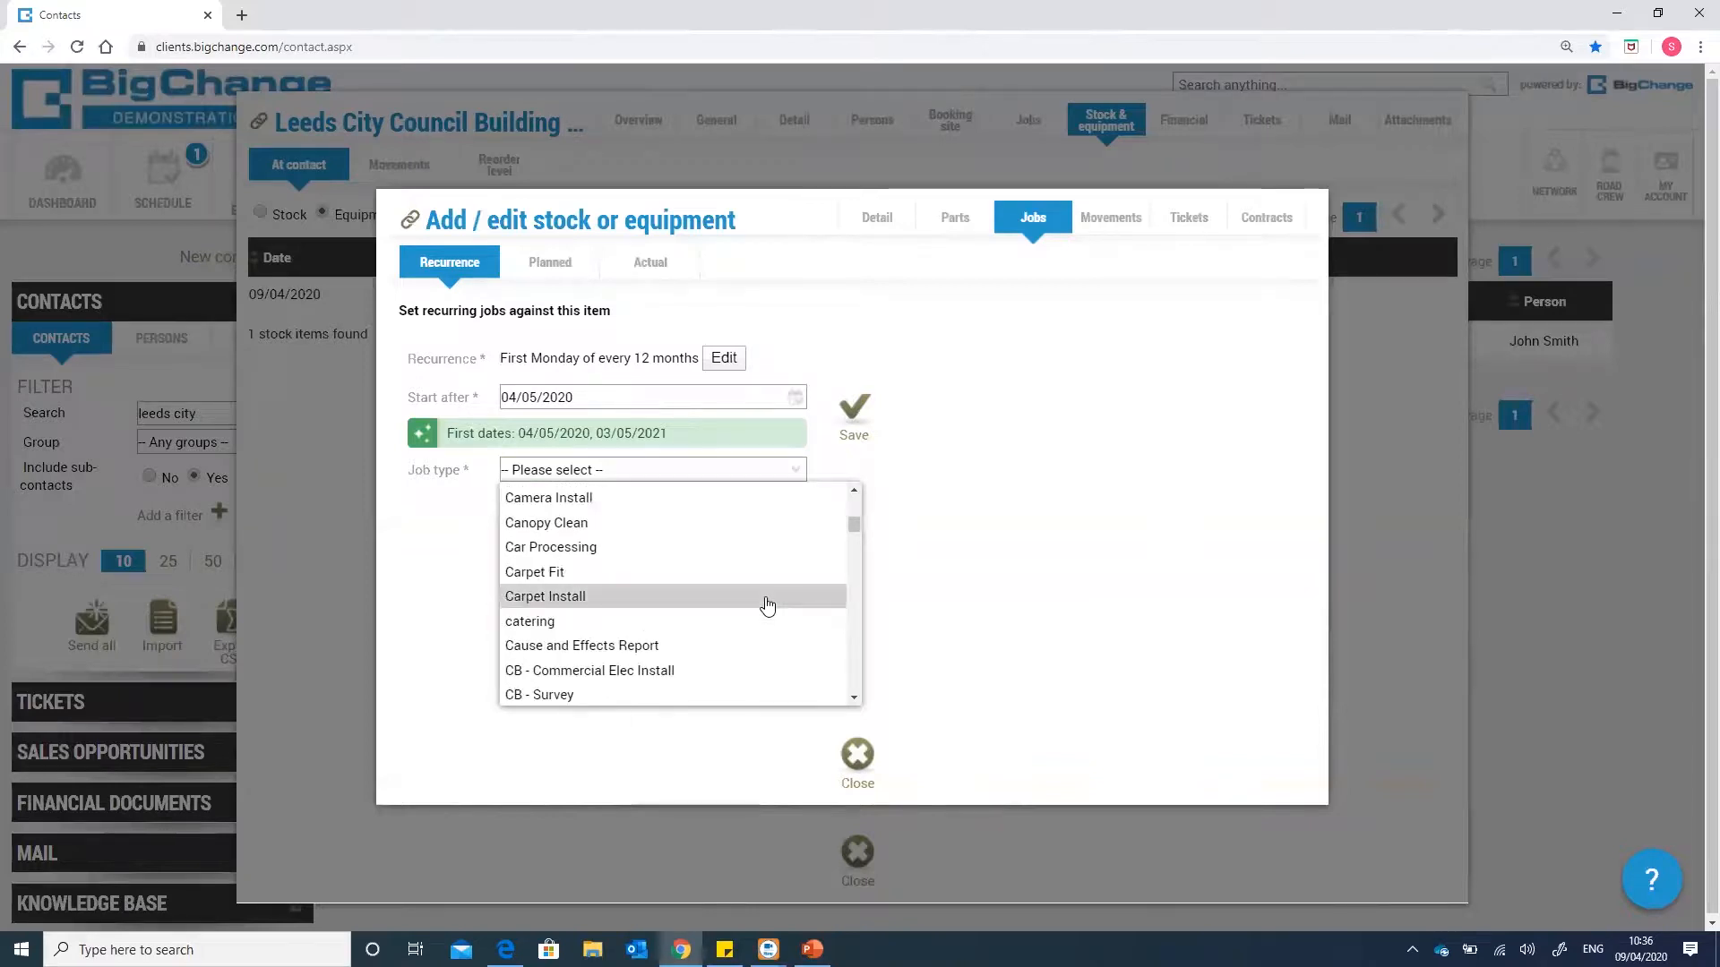
pyautogui.scroll(1, 767, 605)
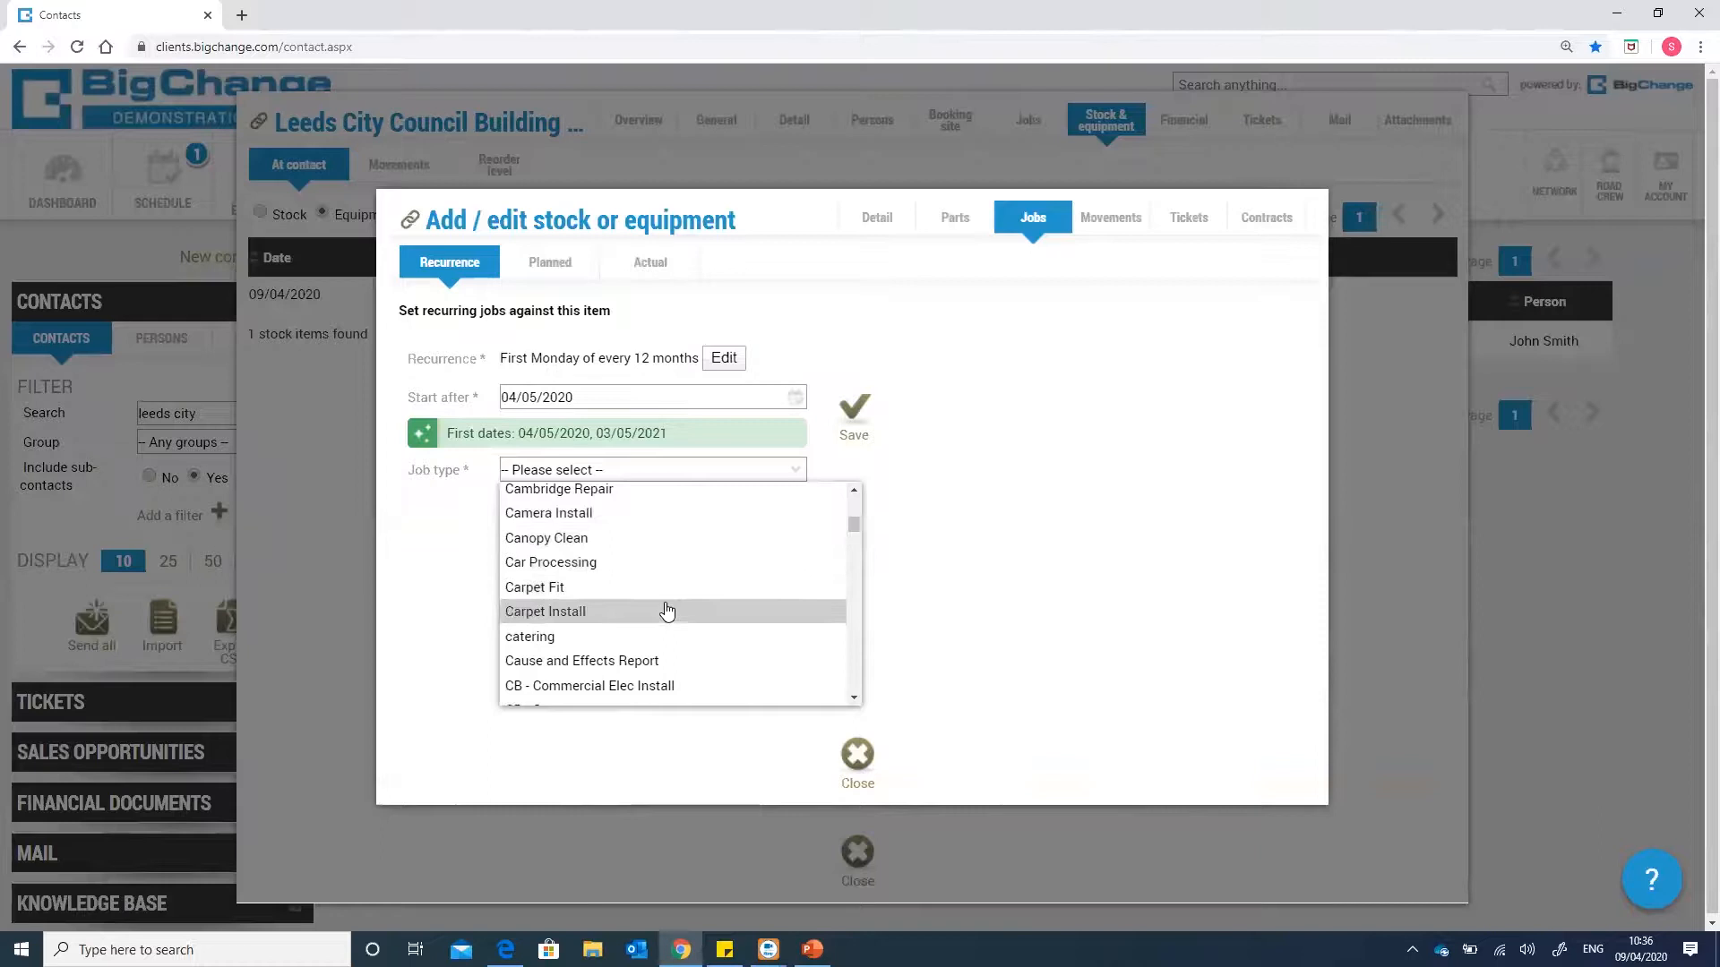
pyautogui.click(651, 519)
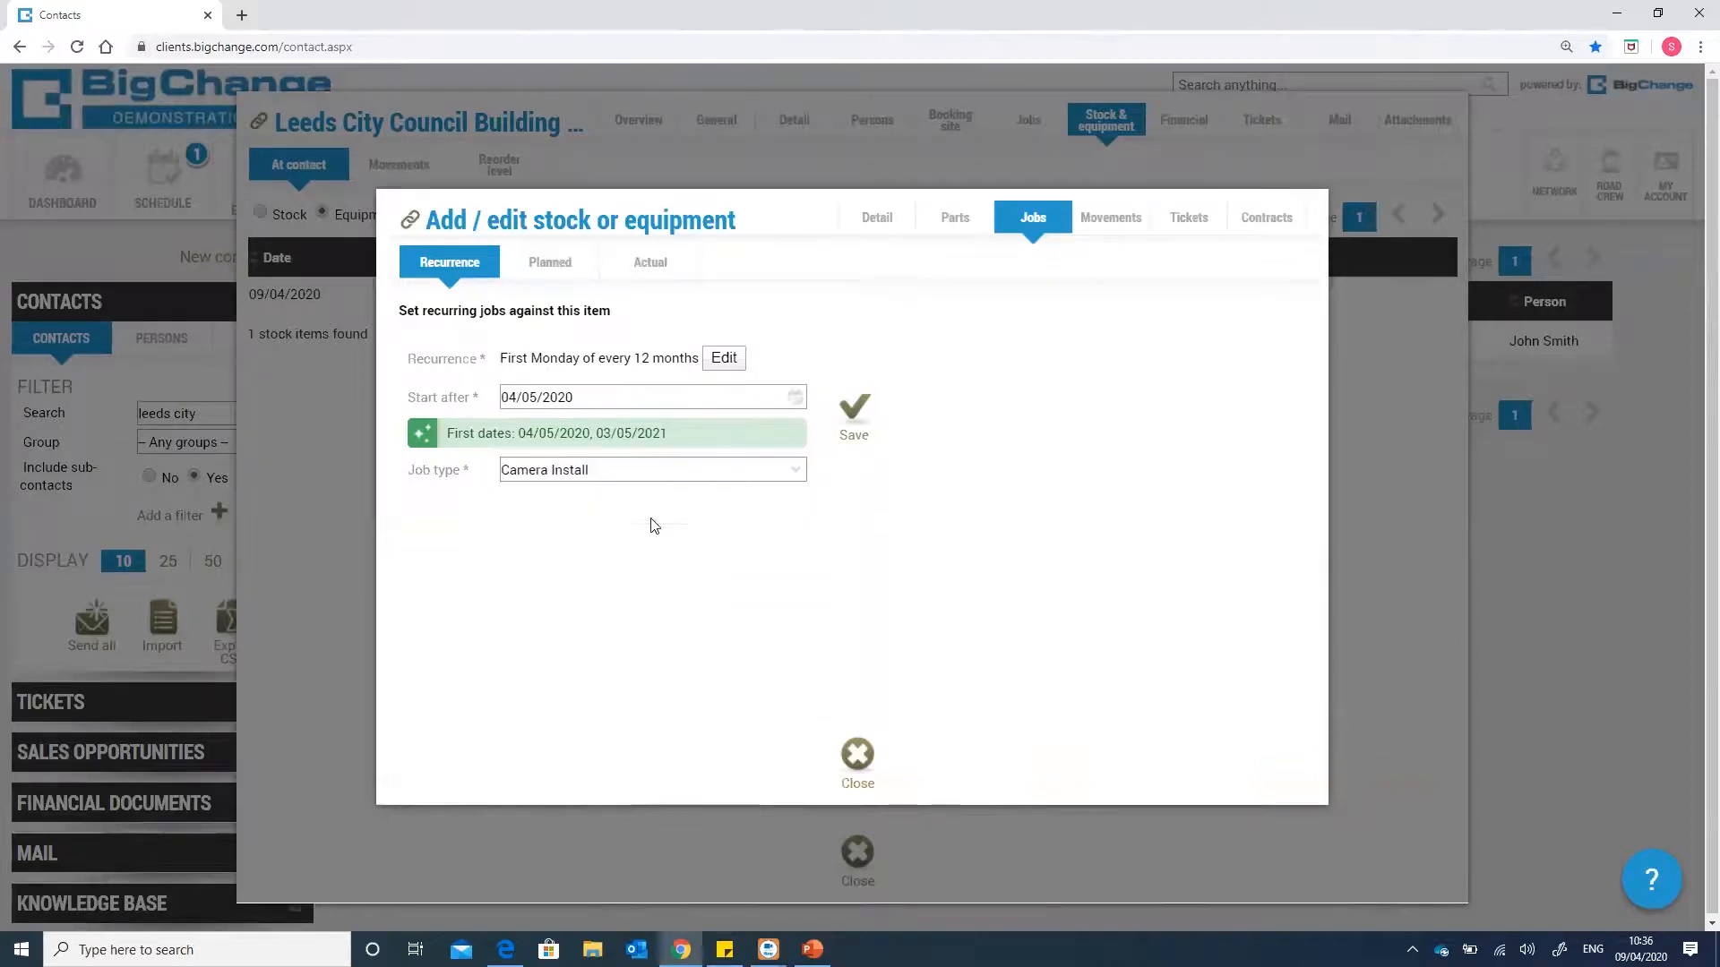
pyautogui.click(843, 436)
pyautogui.click(979, 534)
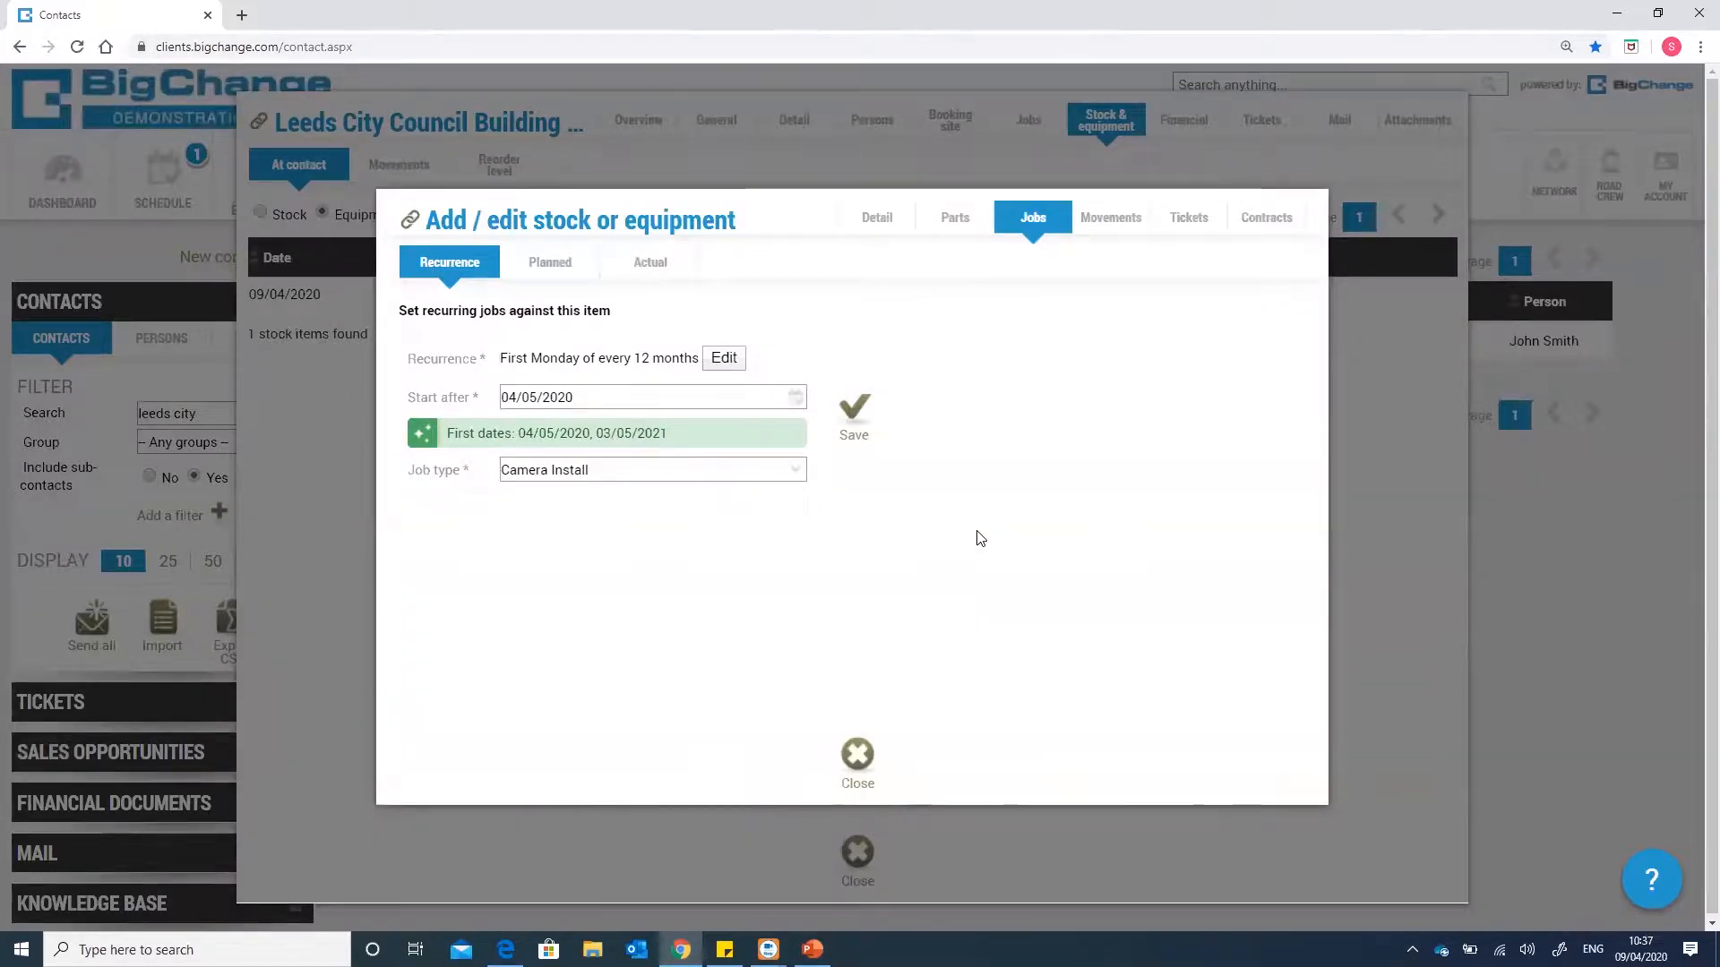
pyautogui.click(864, 408)
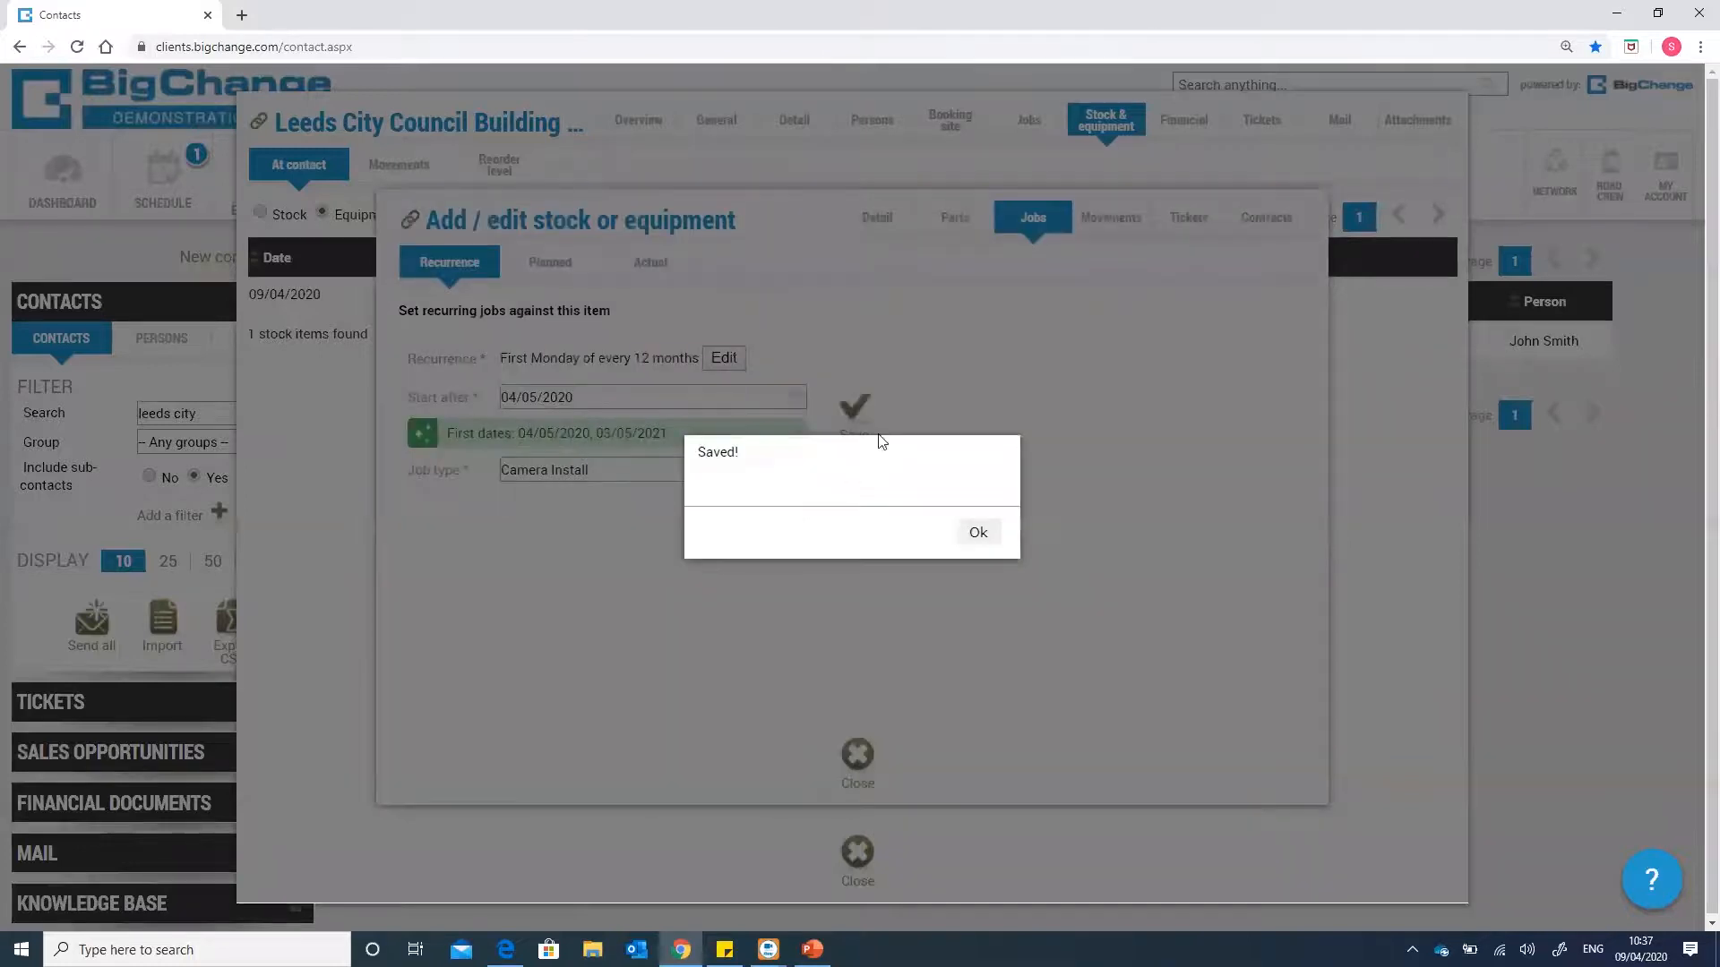
pyautogui.click(975, 535)
# - Examine the camera's planned Camera Install job, and close the job, equipment and contact records
pyautogui.click(553, 269)
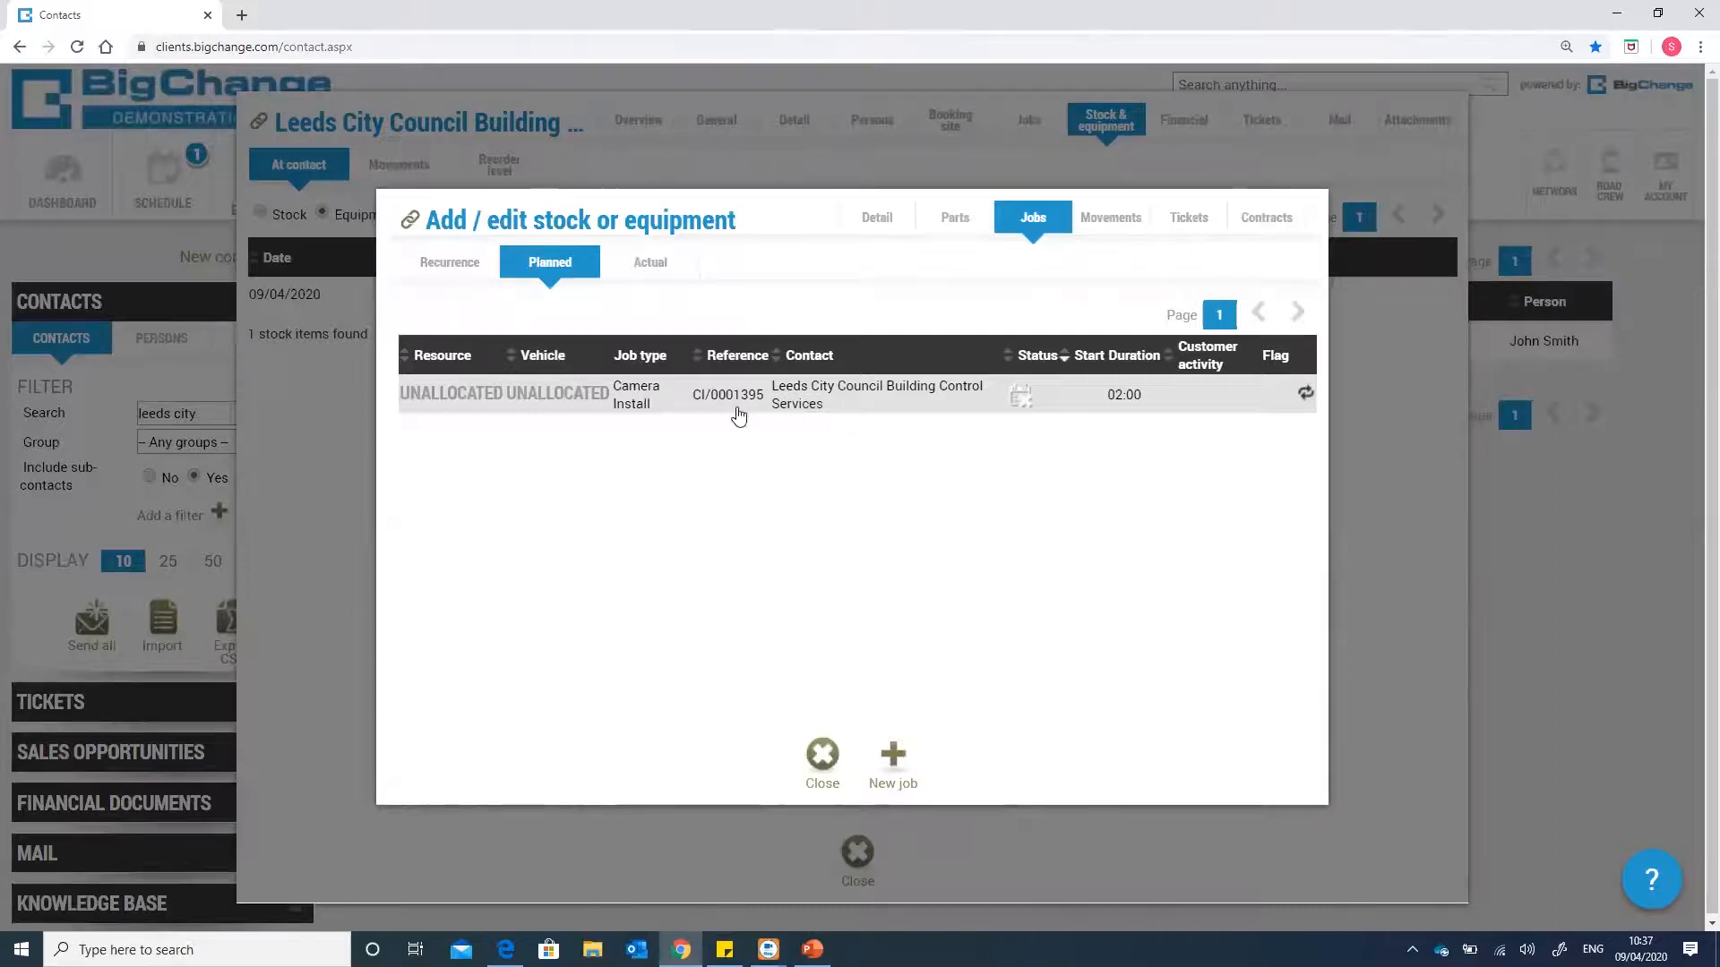
pyautogui.click(703, 402)
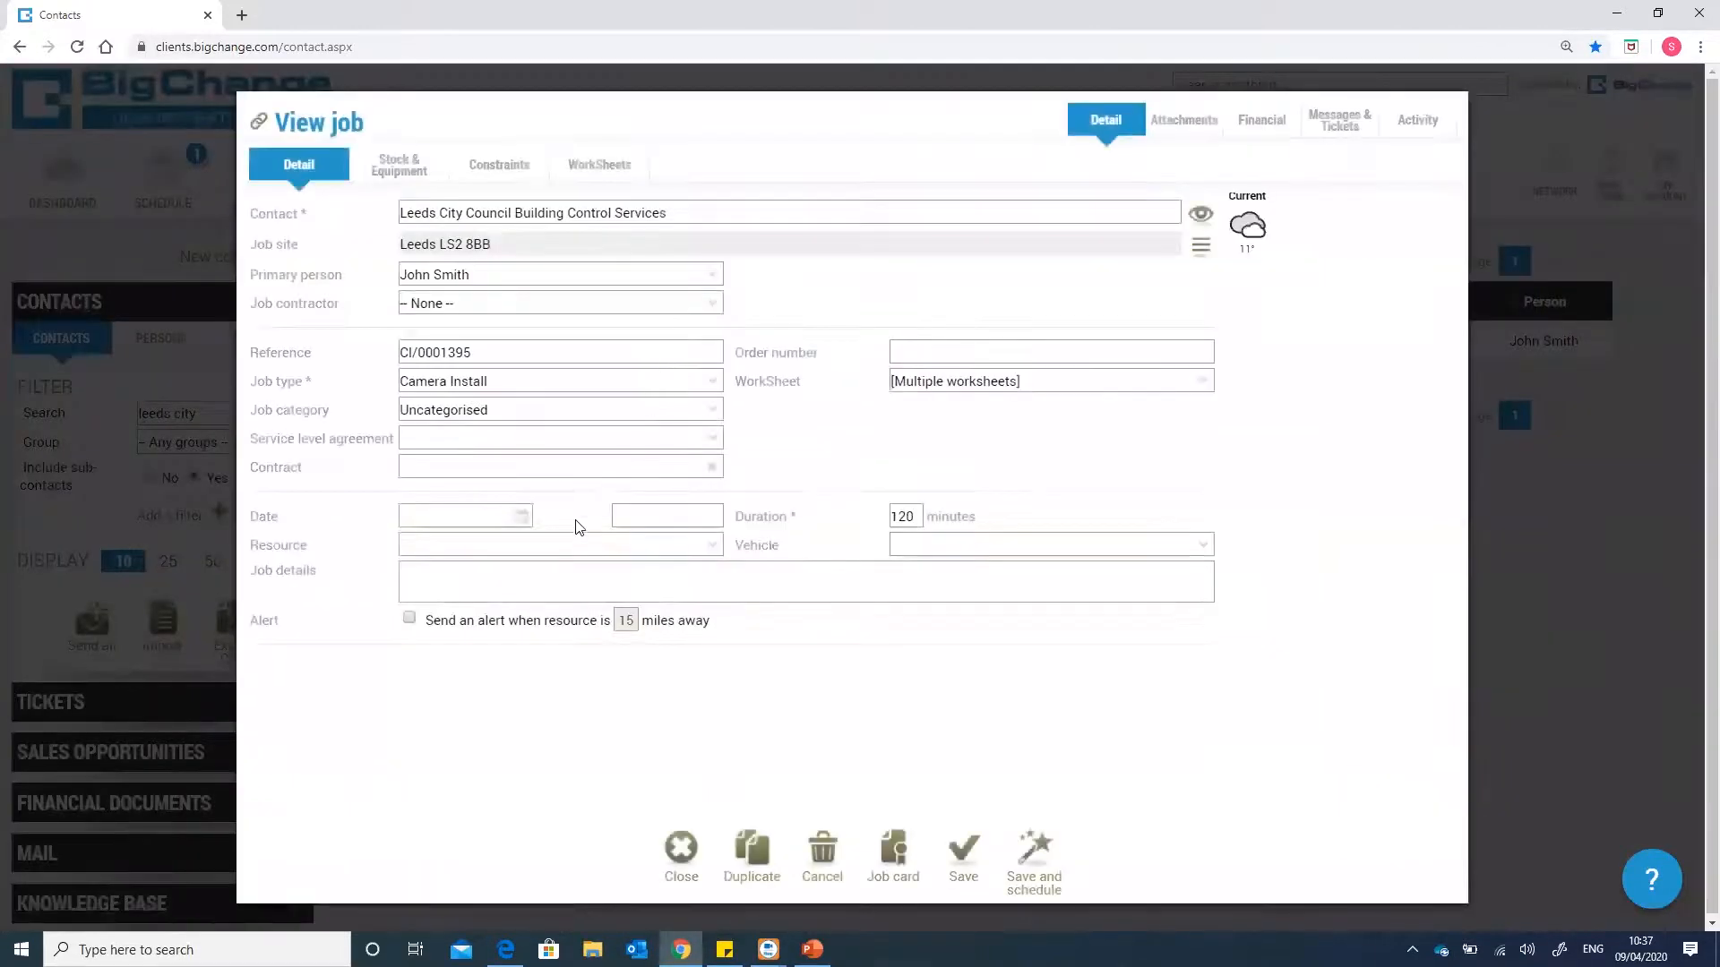
pyautogui.click(678, 842)
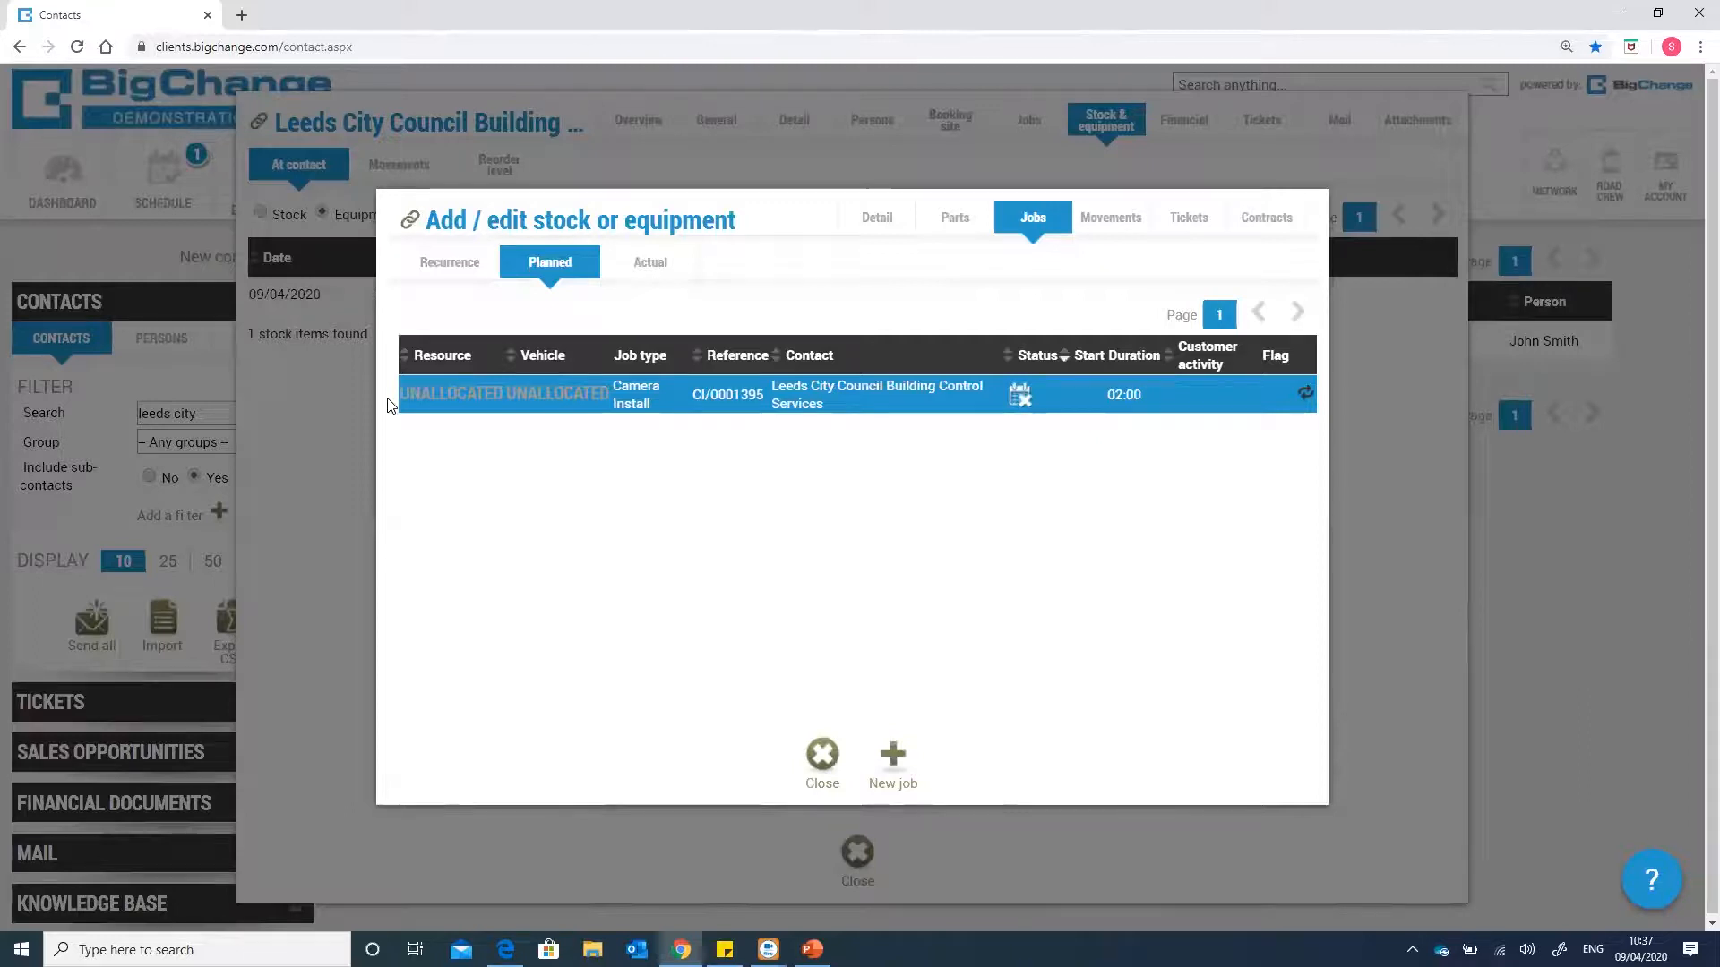
pyautogui.click(823, 743)
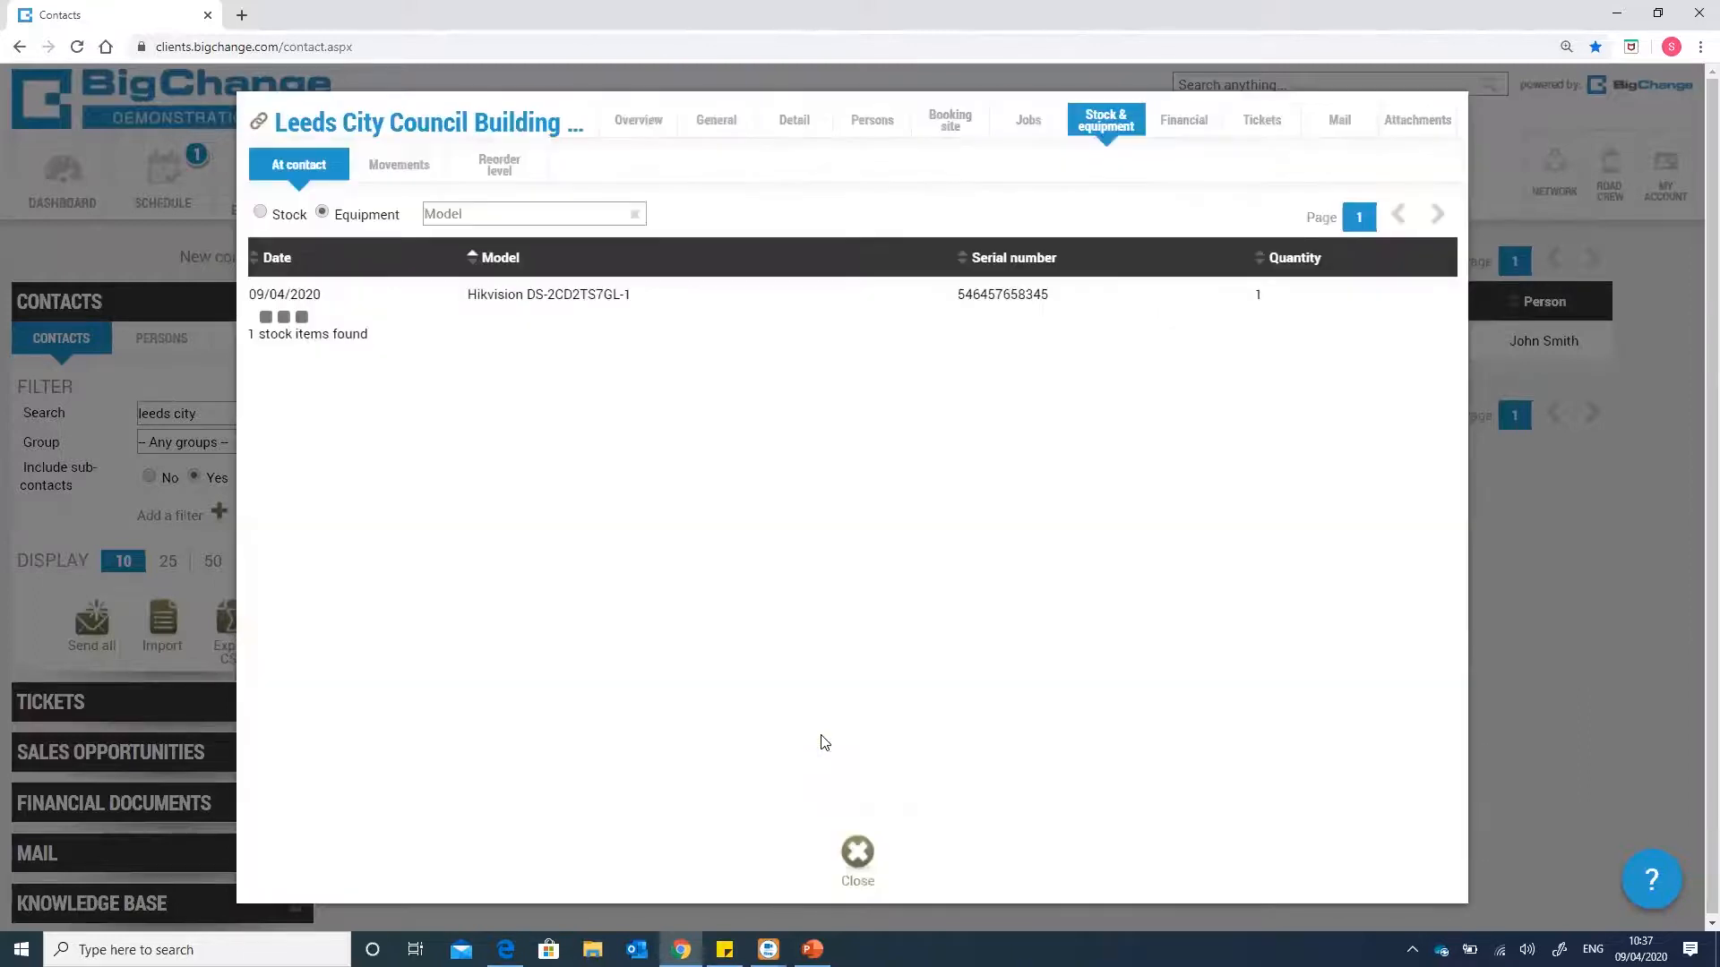
pyautogui.rightClick(861, 854)
pyautogui.click(762, 745)
pyautogui.click(838, 870)
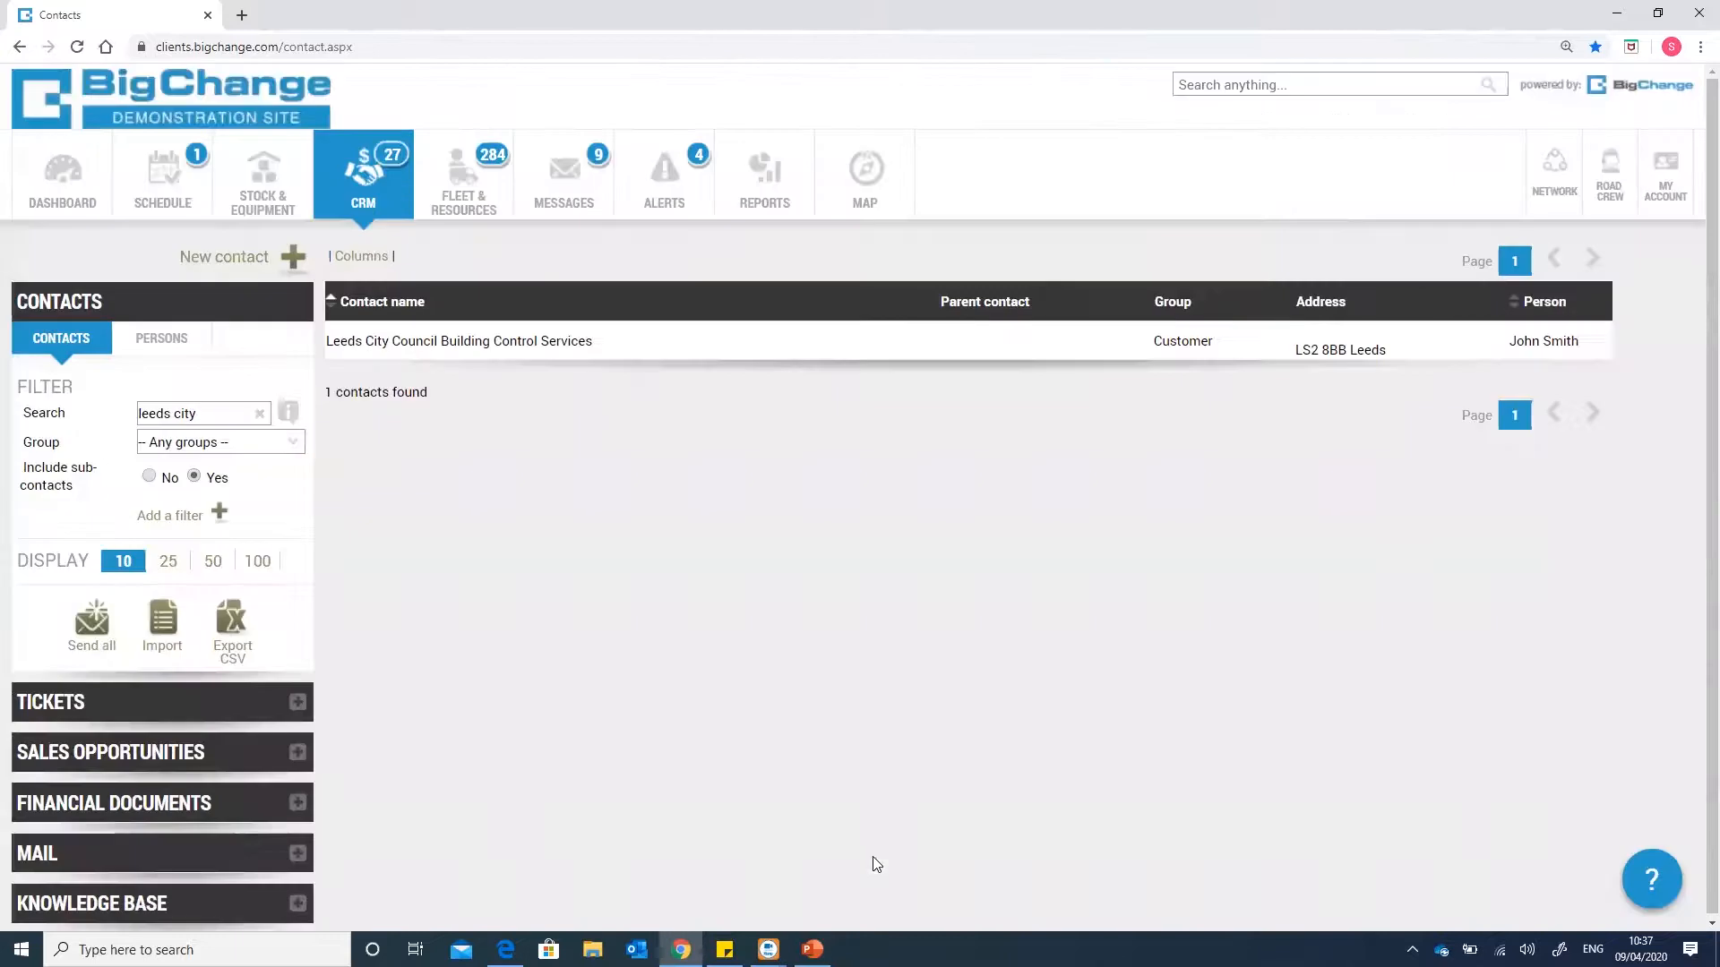
# - Search the contacts for "sfld" and open the stock held at the Sfld BigChange contact
pyautogui.click(259, 415)
pyautogui.write('sfld')
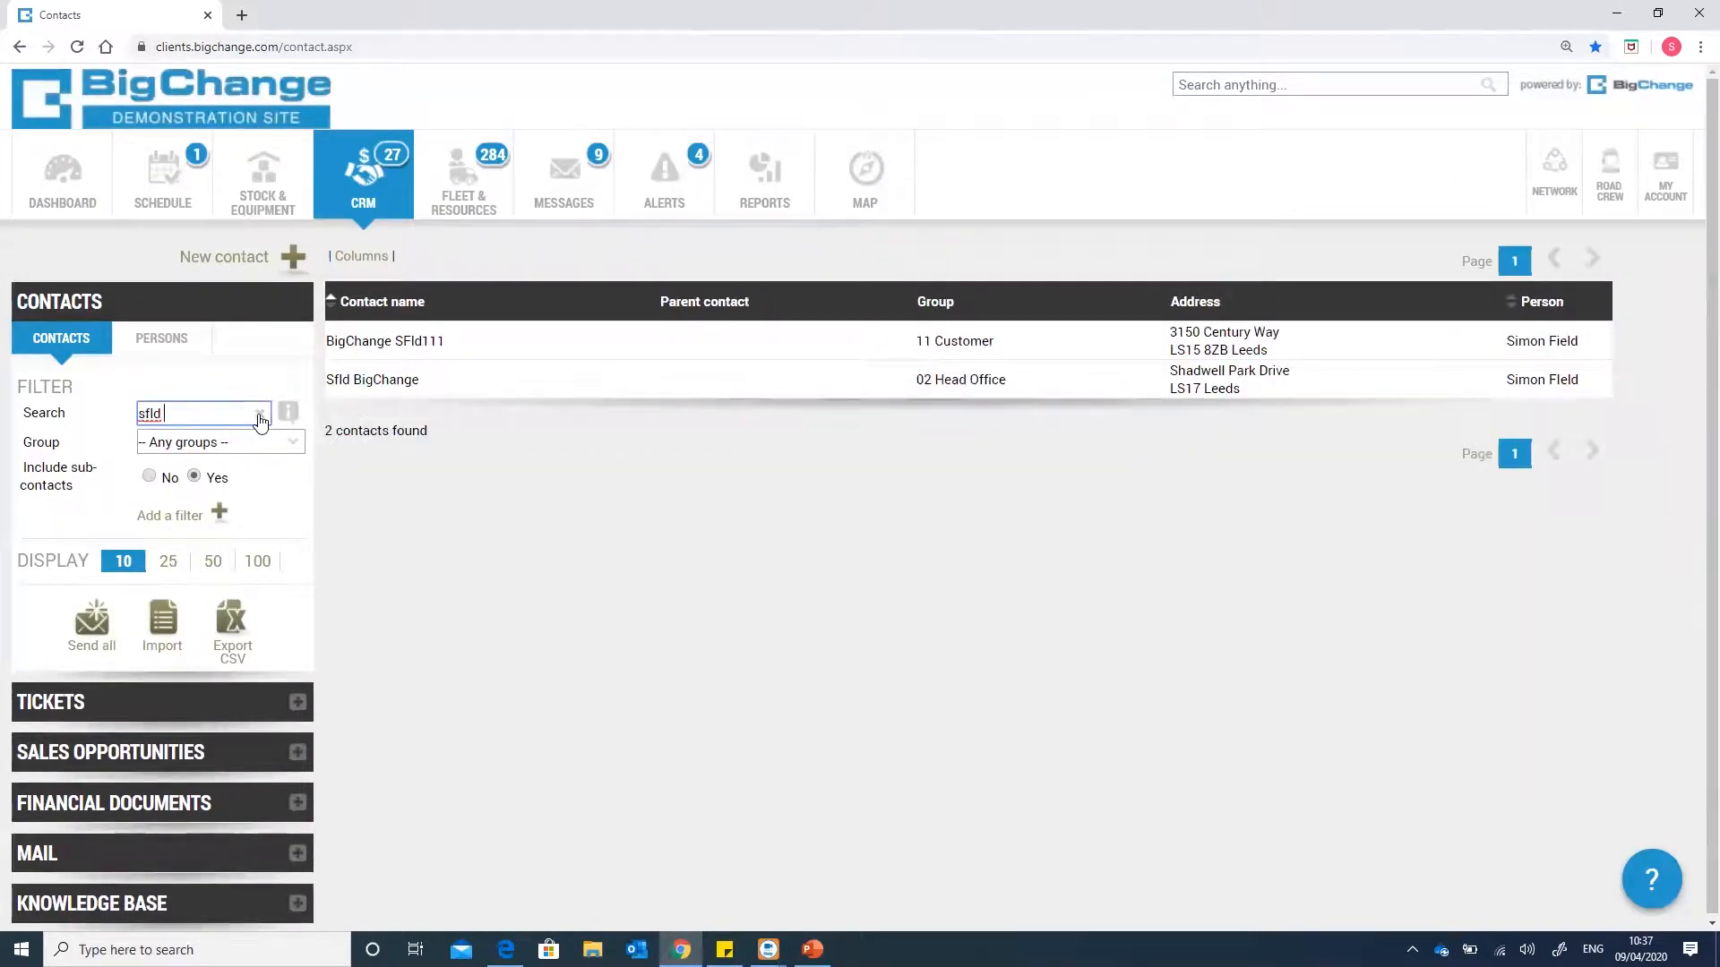
pyautogui.click(392, 383)
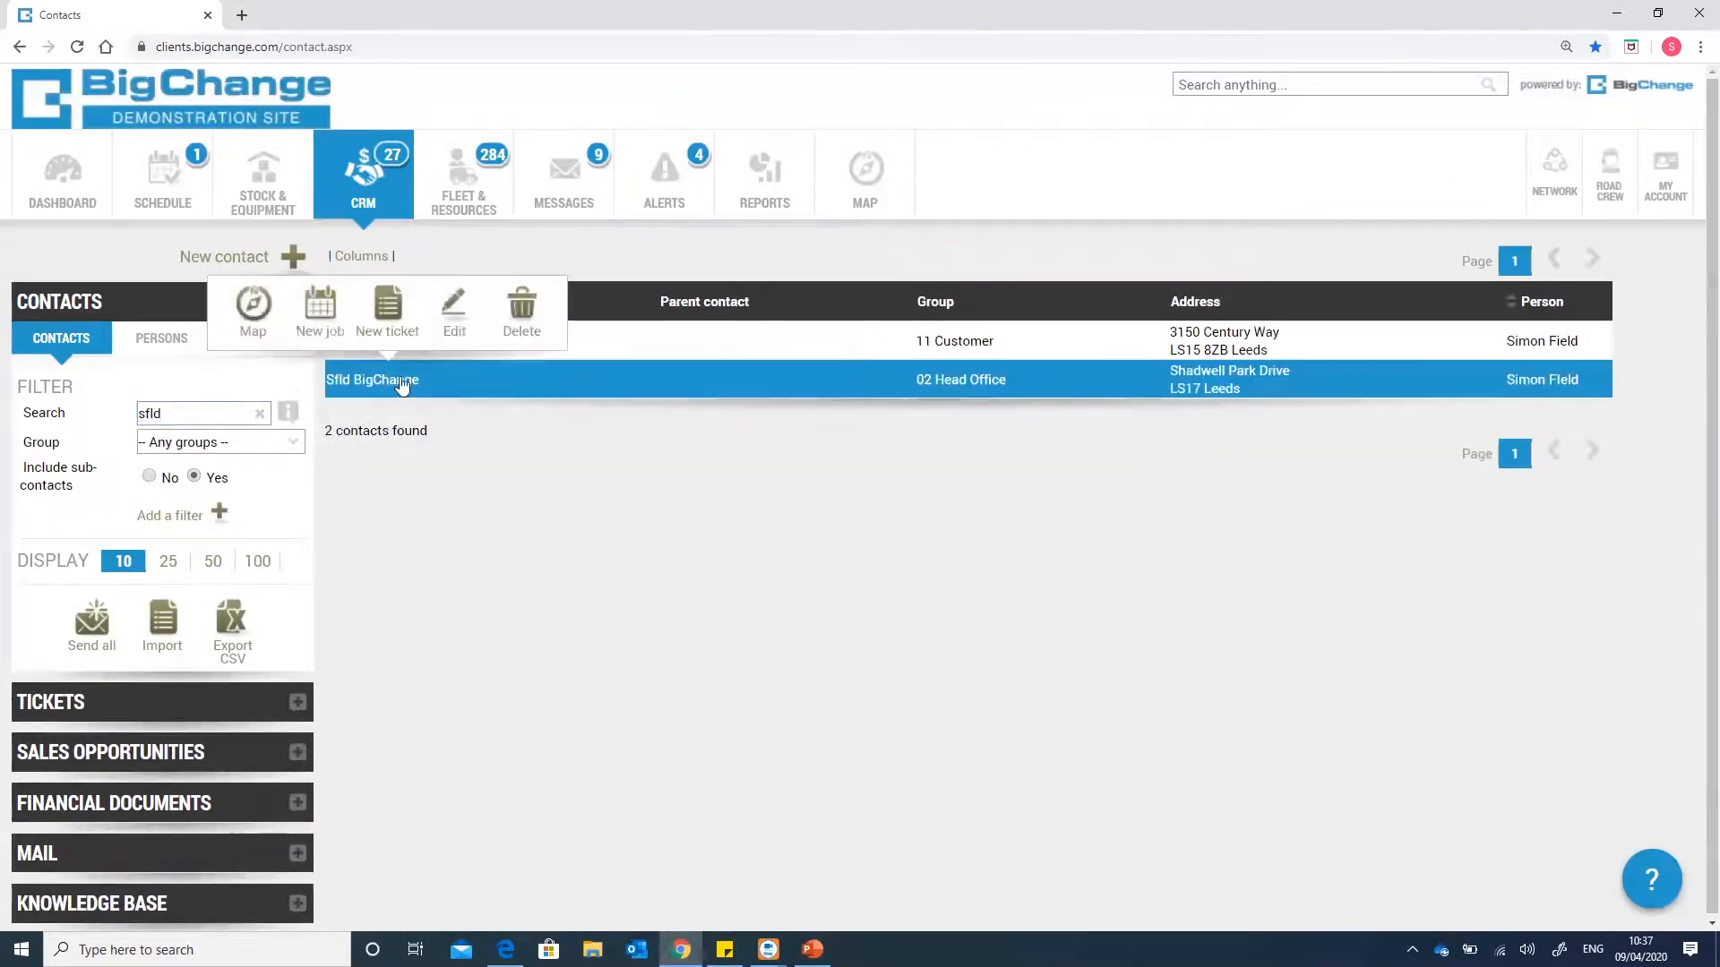
pyautogui.click(455, 307)
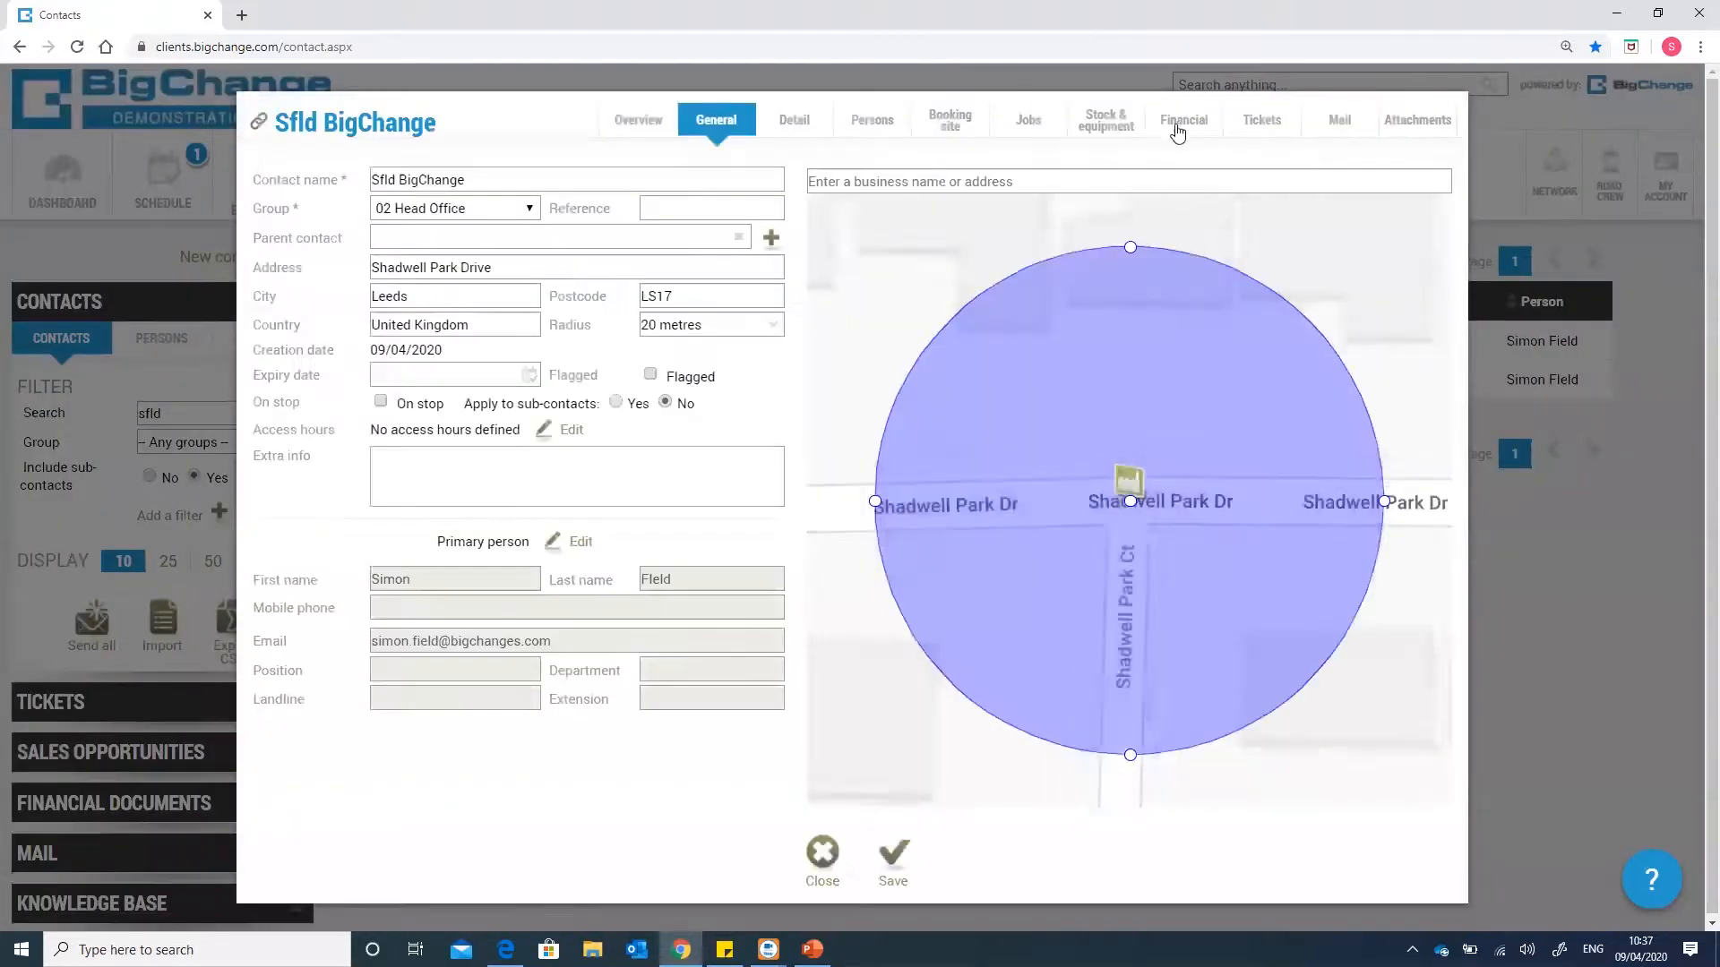
pyautogui.click(1104, 122)
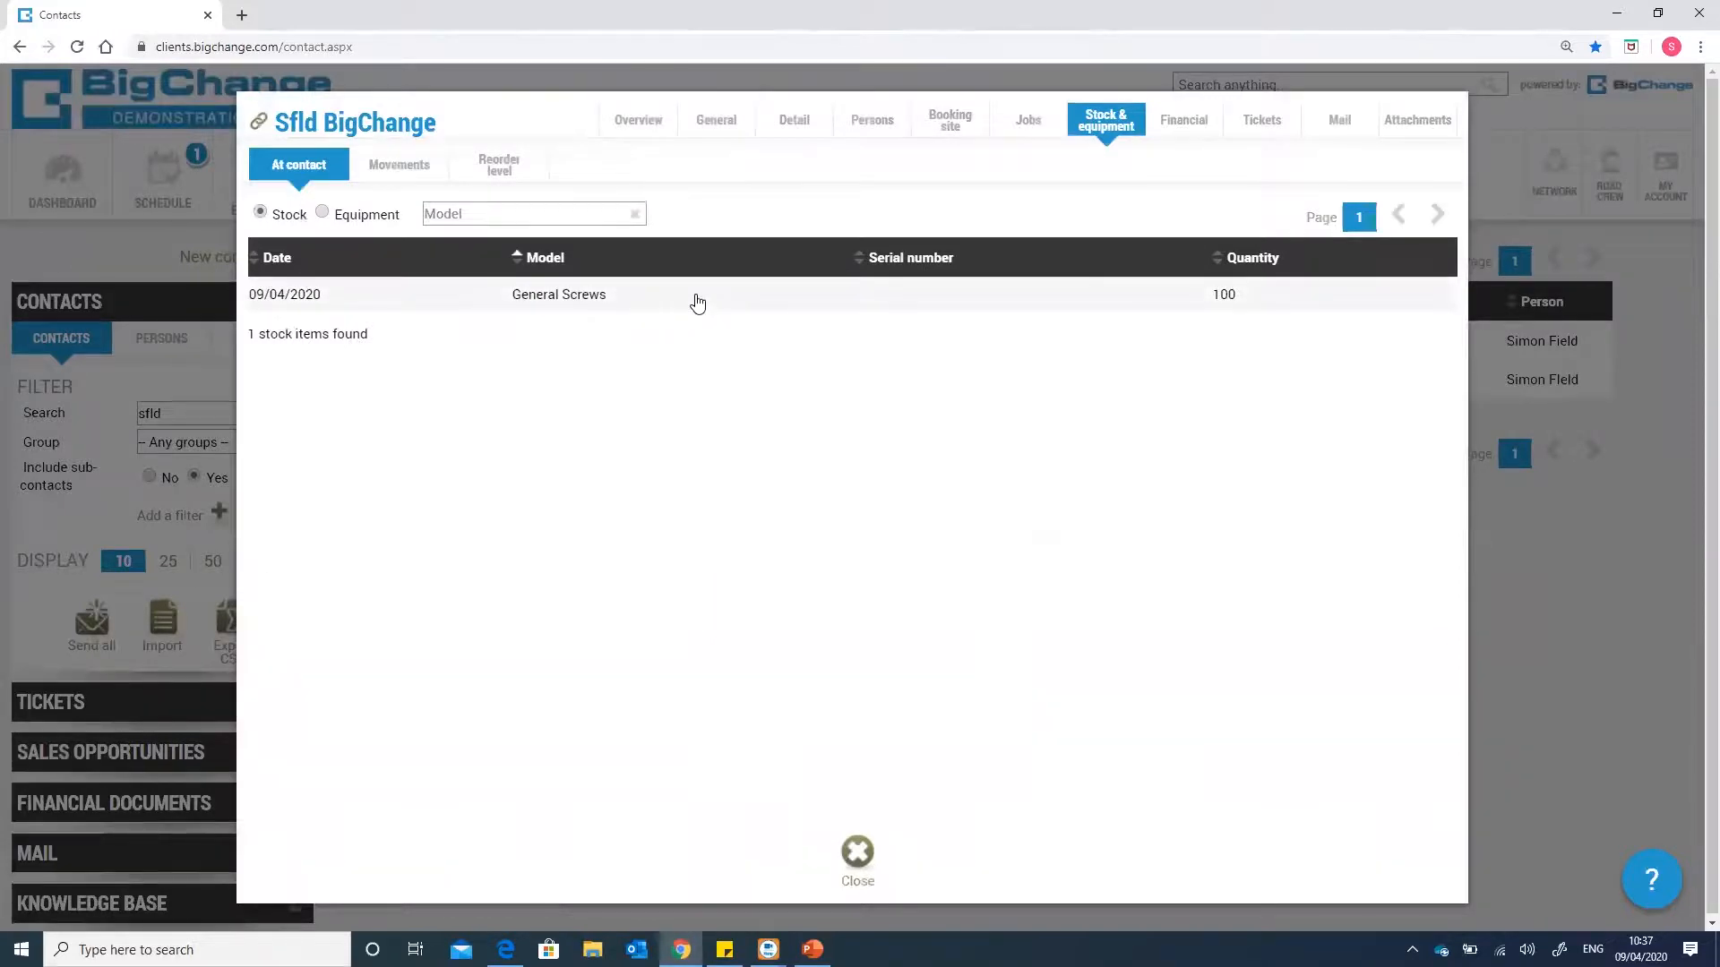
# - Open the General Screws stock item and check its movement history
pyautogui.click(649, 299)
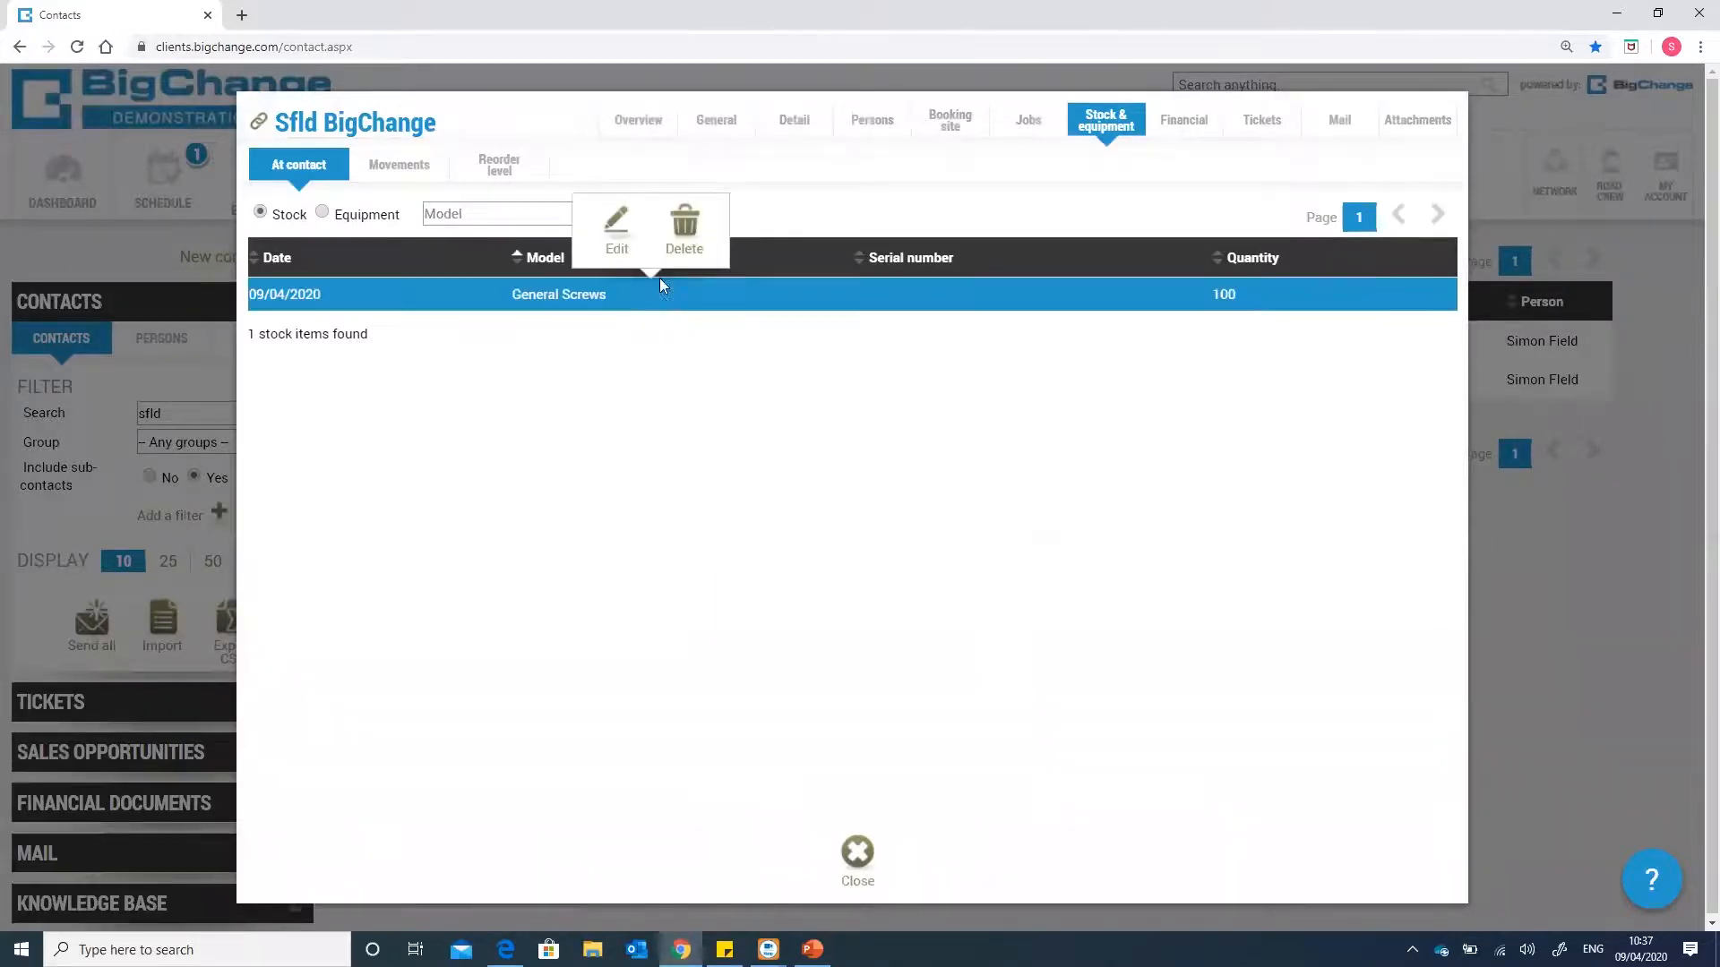
pyautogui.click(616, 234)
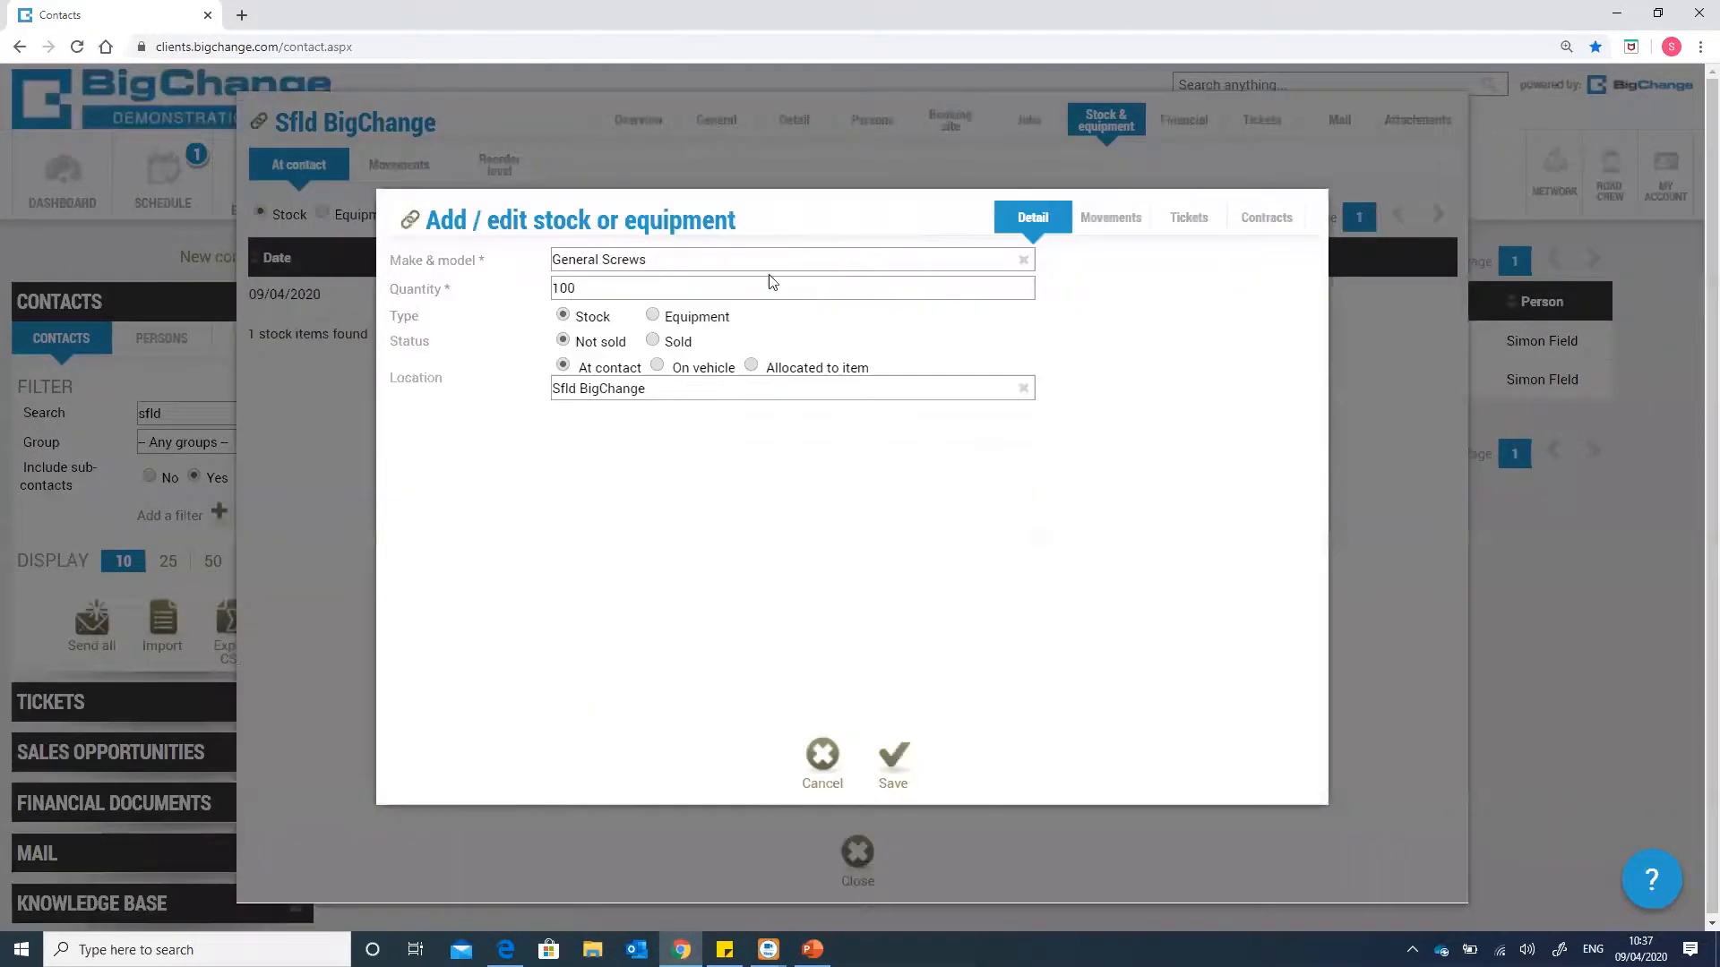
pyautogui.click(1107, 231)
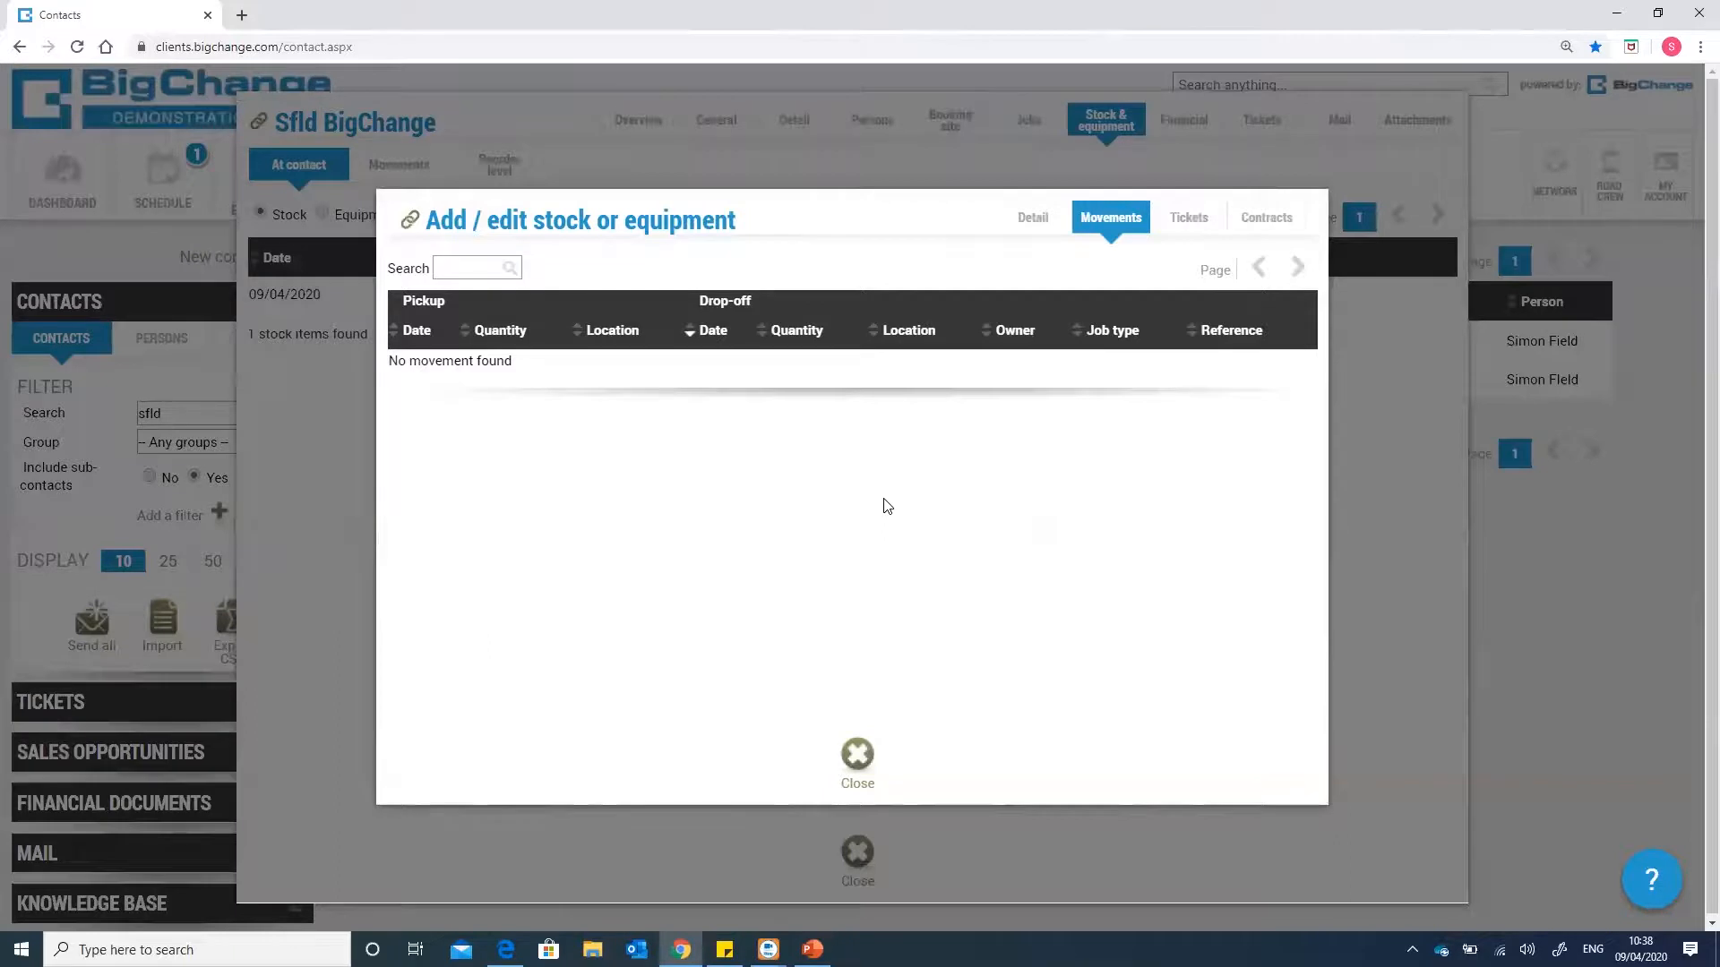
# - Set the General Screws quantity to 30, move its location to vehicle SF17 SJF, and save the stock item
pyautogui.click(1030, 217)
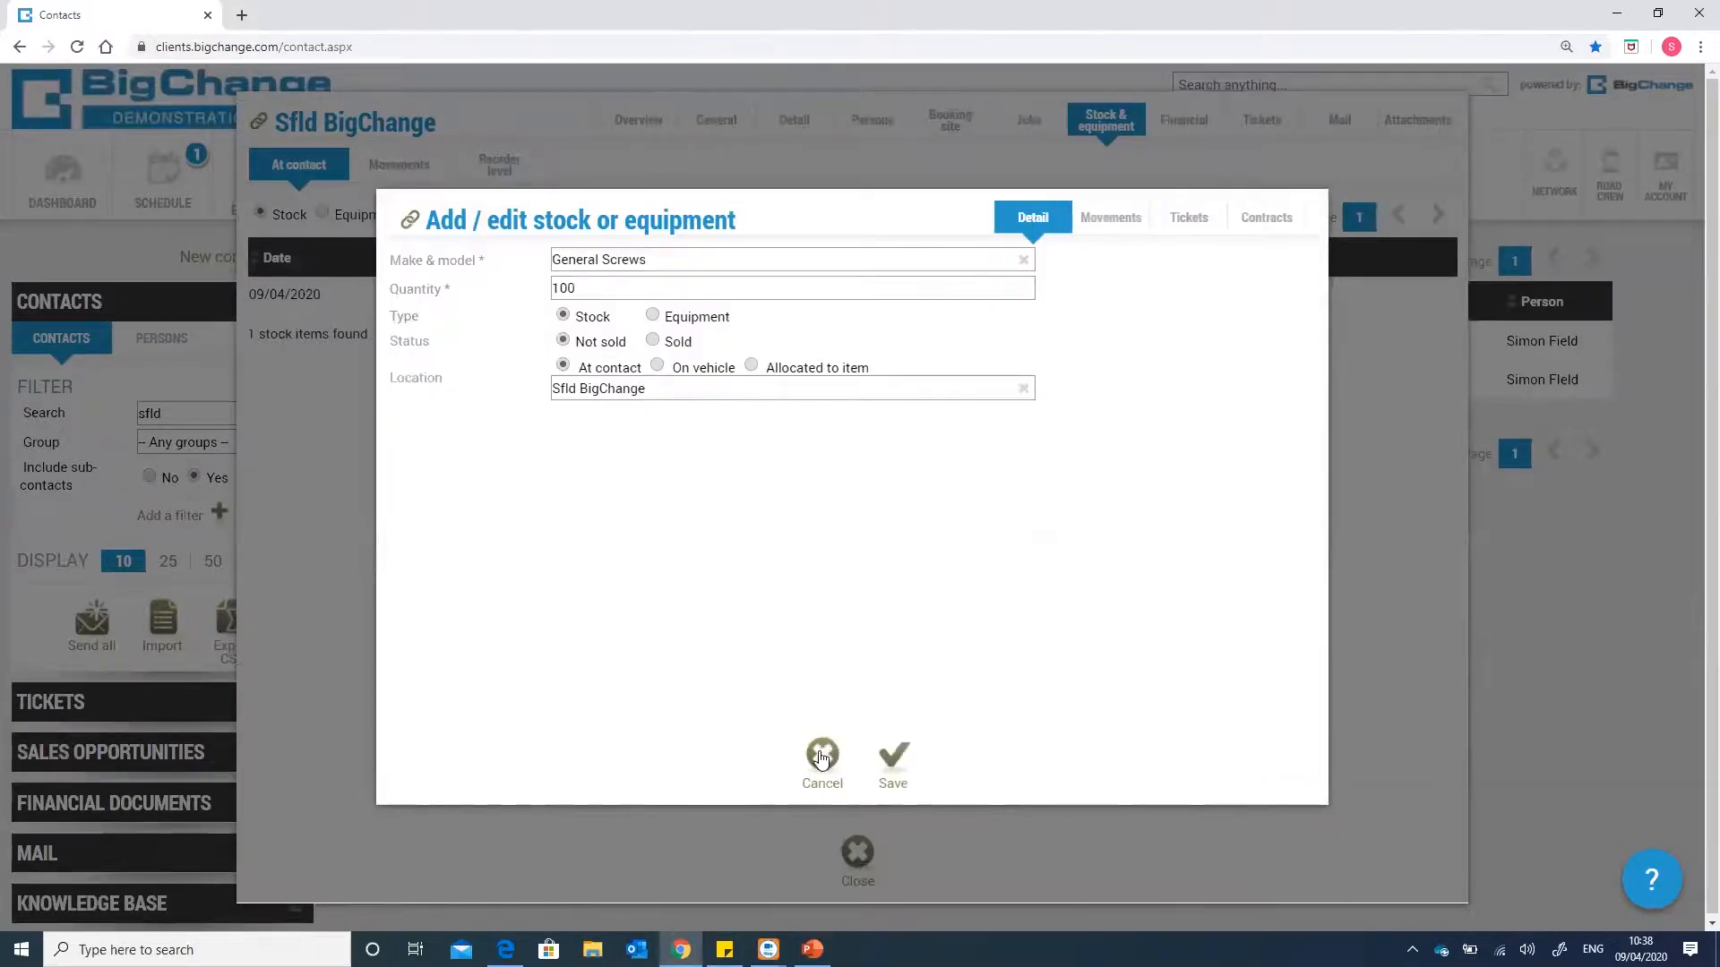
pyautogui.click(658, 367)
pyautogui.moveTo(581, 282); pyautogui.dragTo(484, 303)
pyautogui.write('30')
pyautogui.click(574, 389)
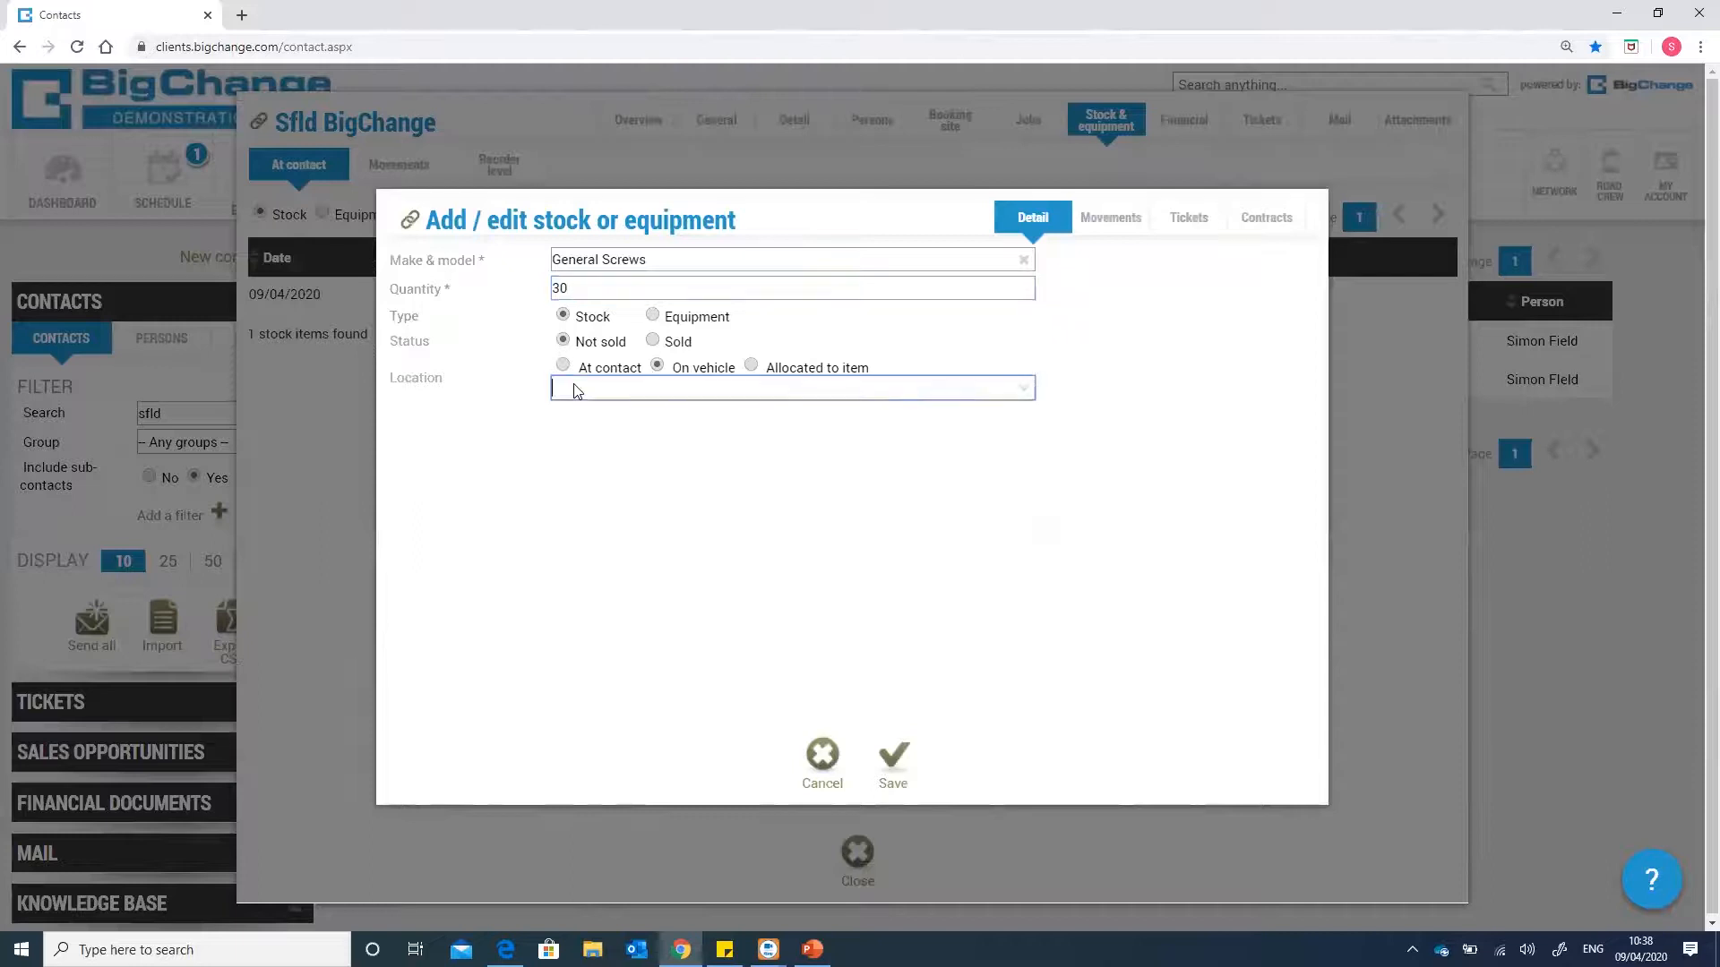
pyautogui.write('sf')
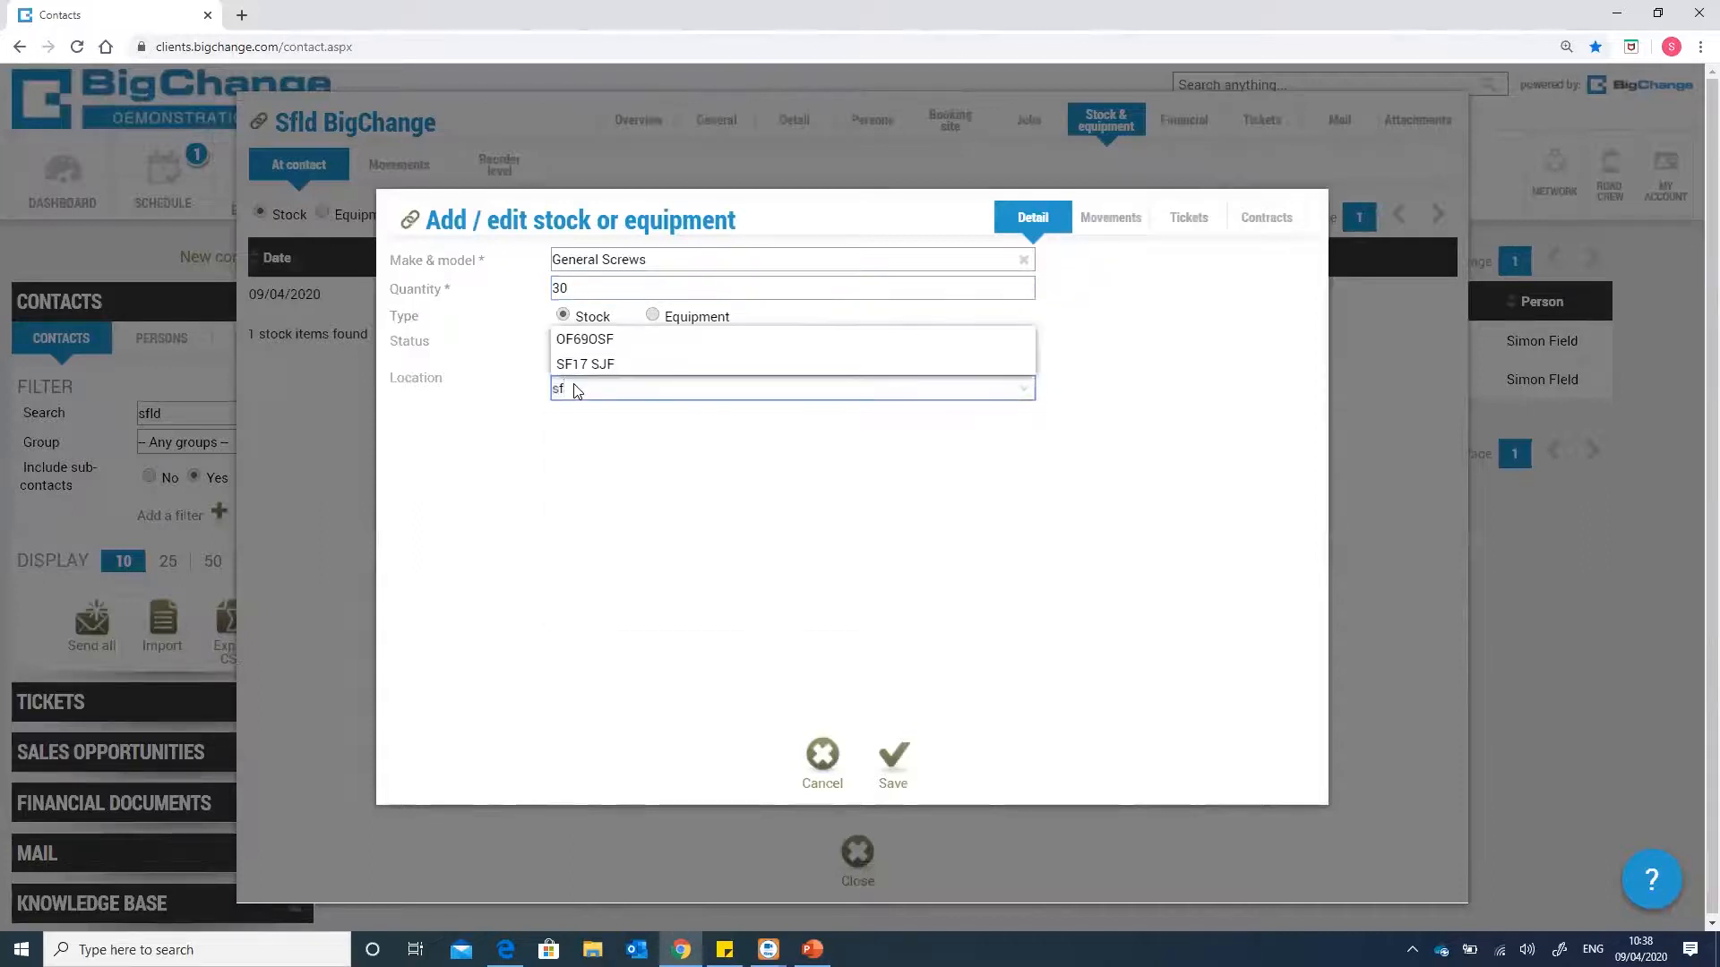
pyautogui.click(631, 364)
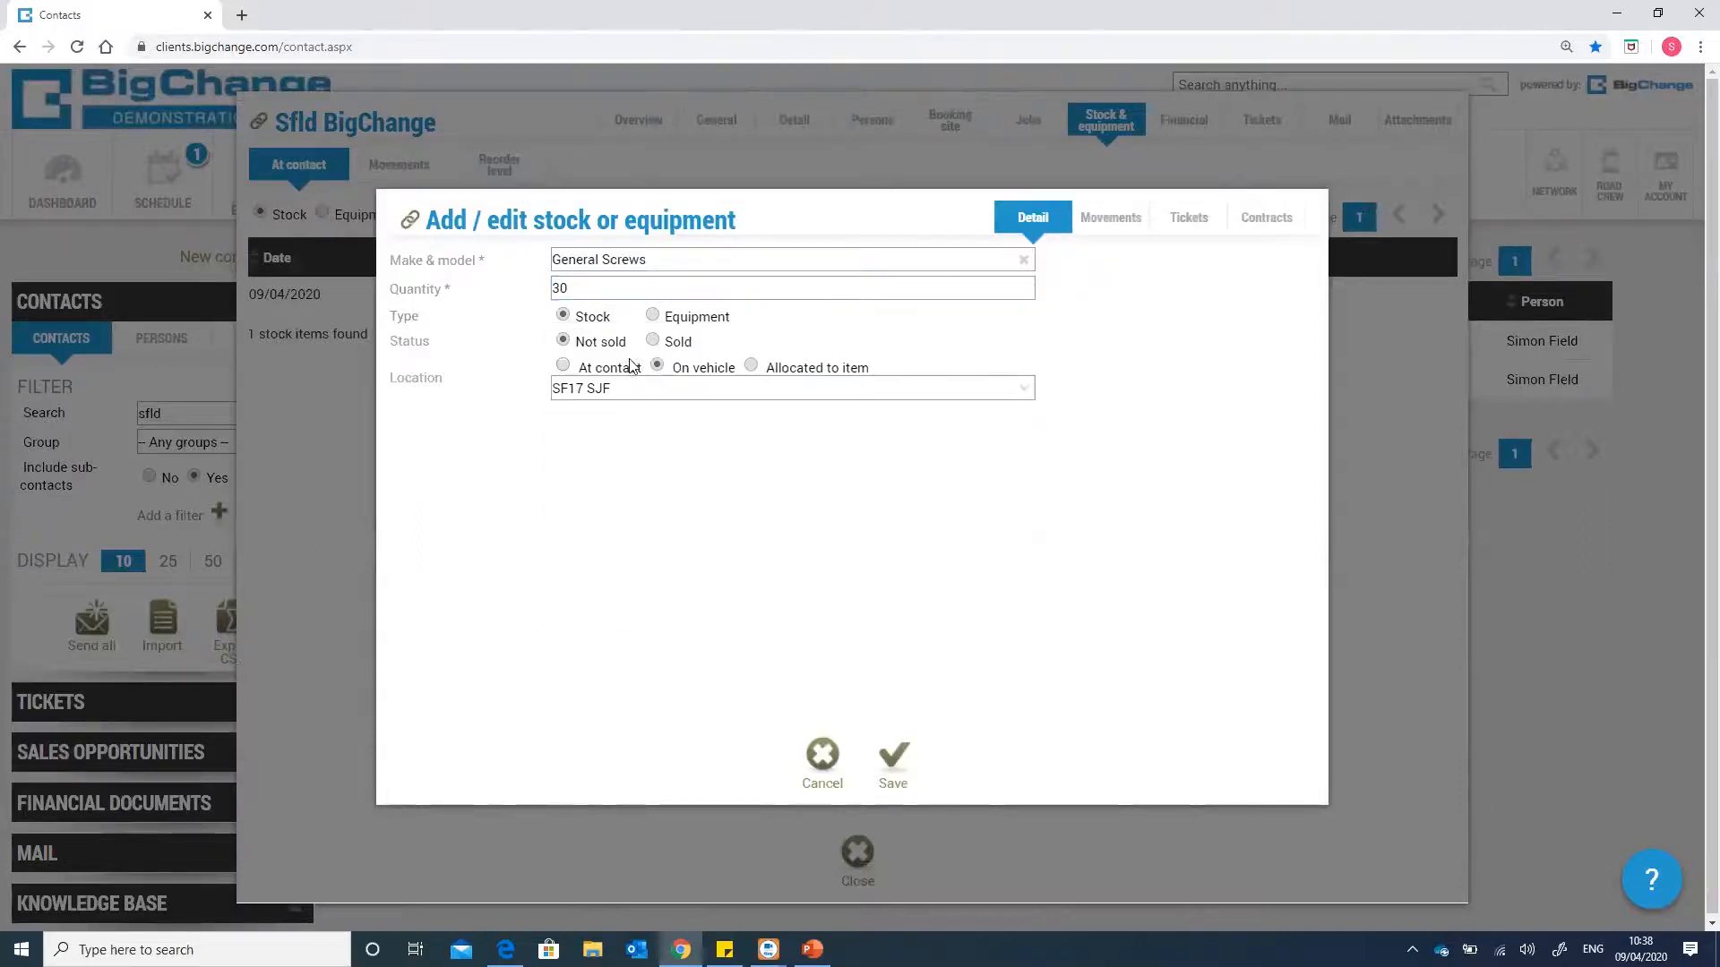
pyautogui.click(893, 779)
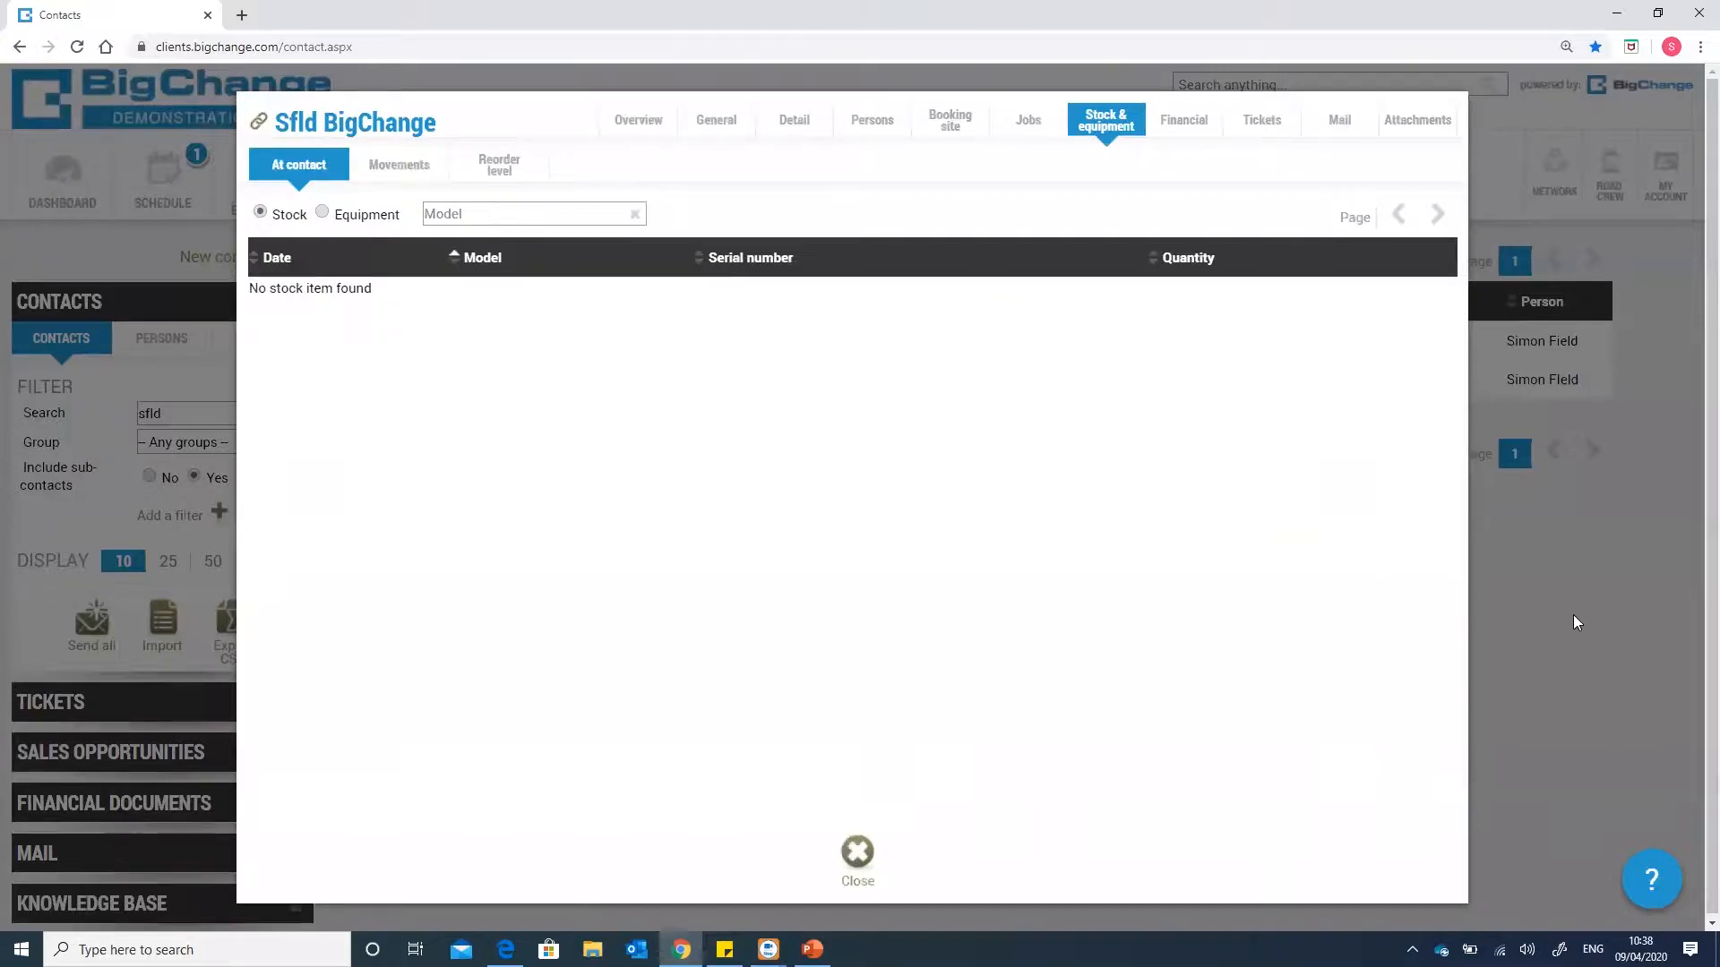
pyautogui.click(1573, 615)
pyautogui.click(463, 179)
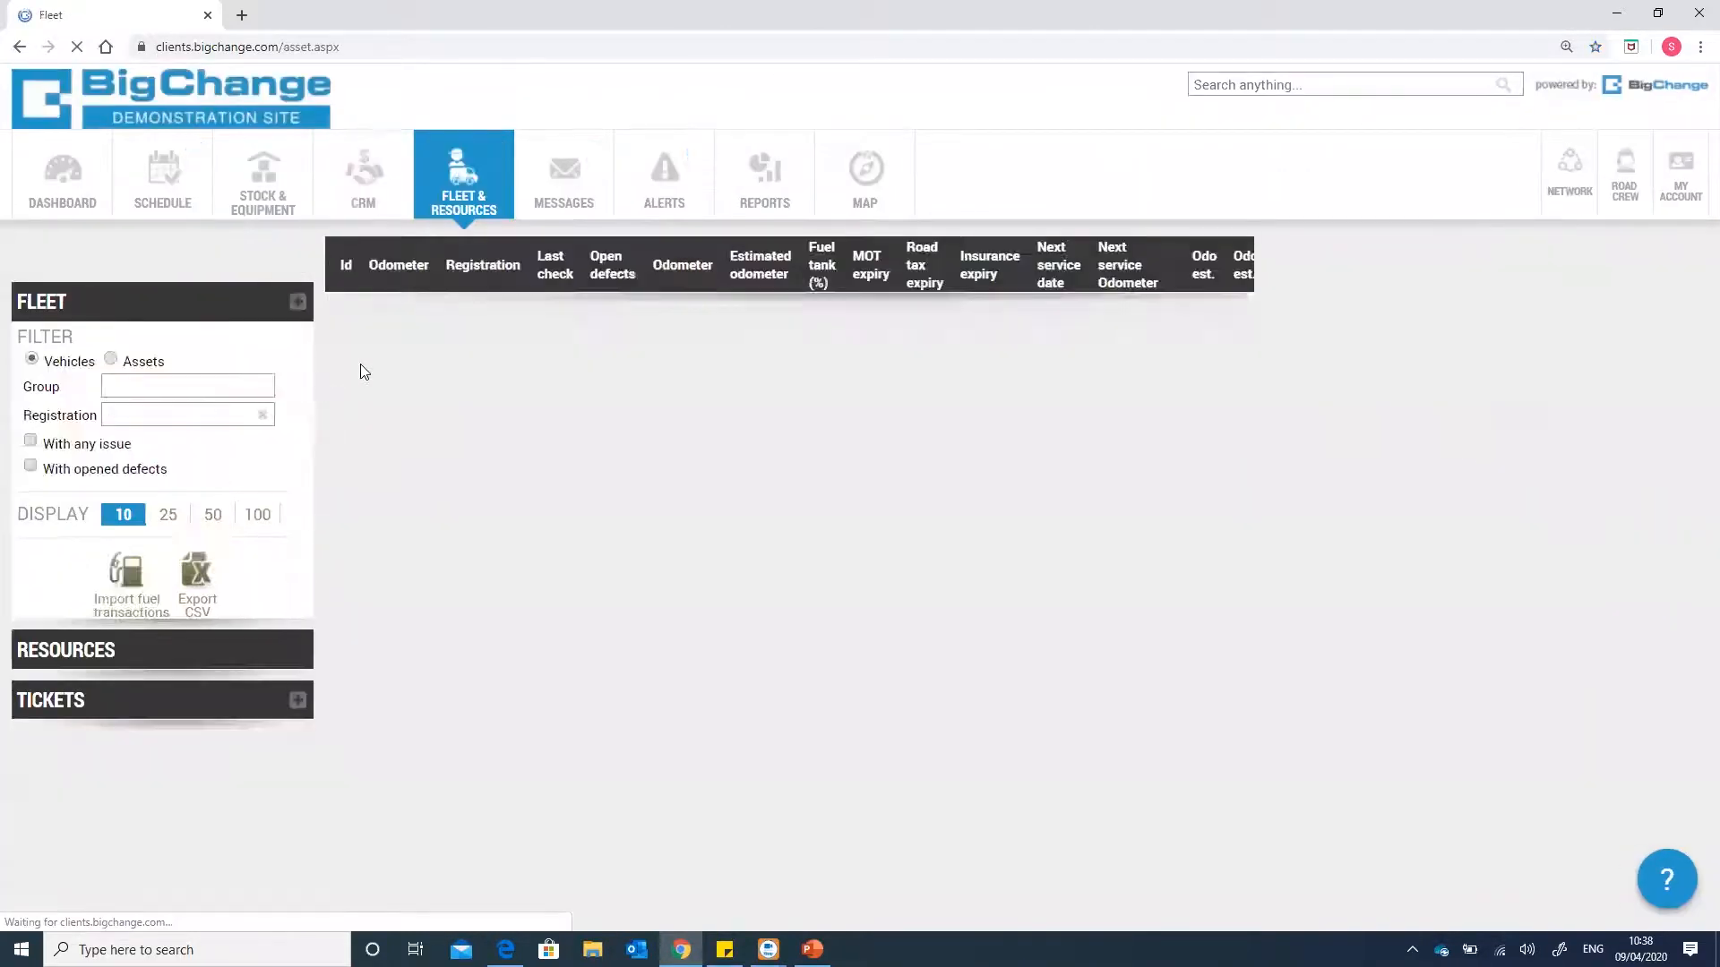
pyautogui.click(139, 313)
pyautogui.click(113, 412)
pyautogui.write('sf17')
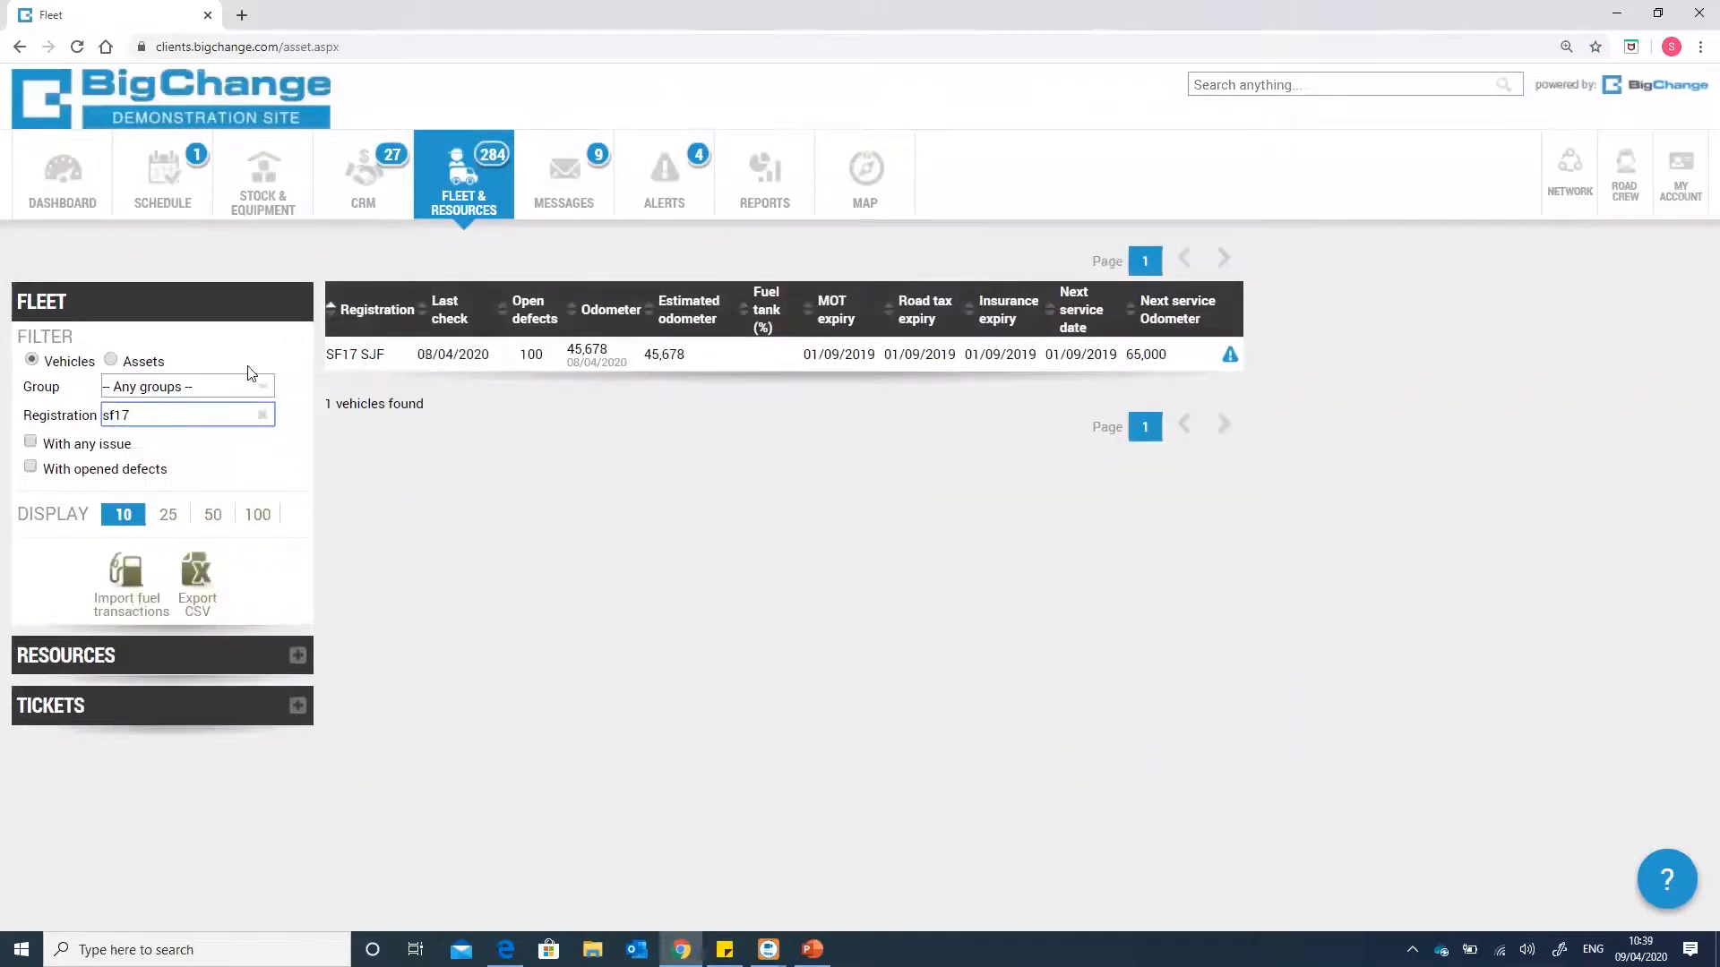
pyautogui.click(338, 353)
pyautogui.click(372, 311)
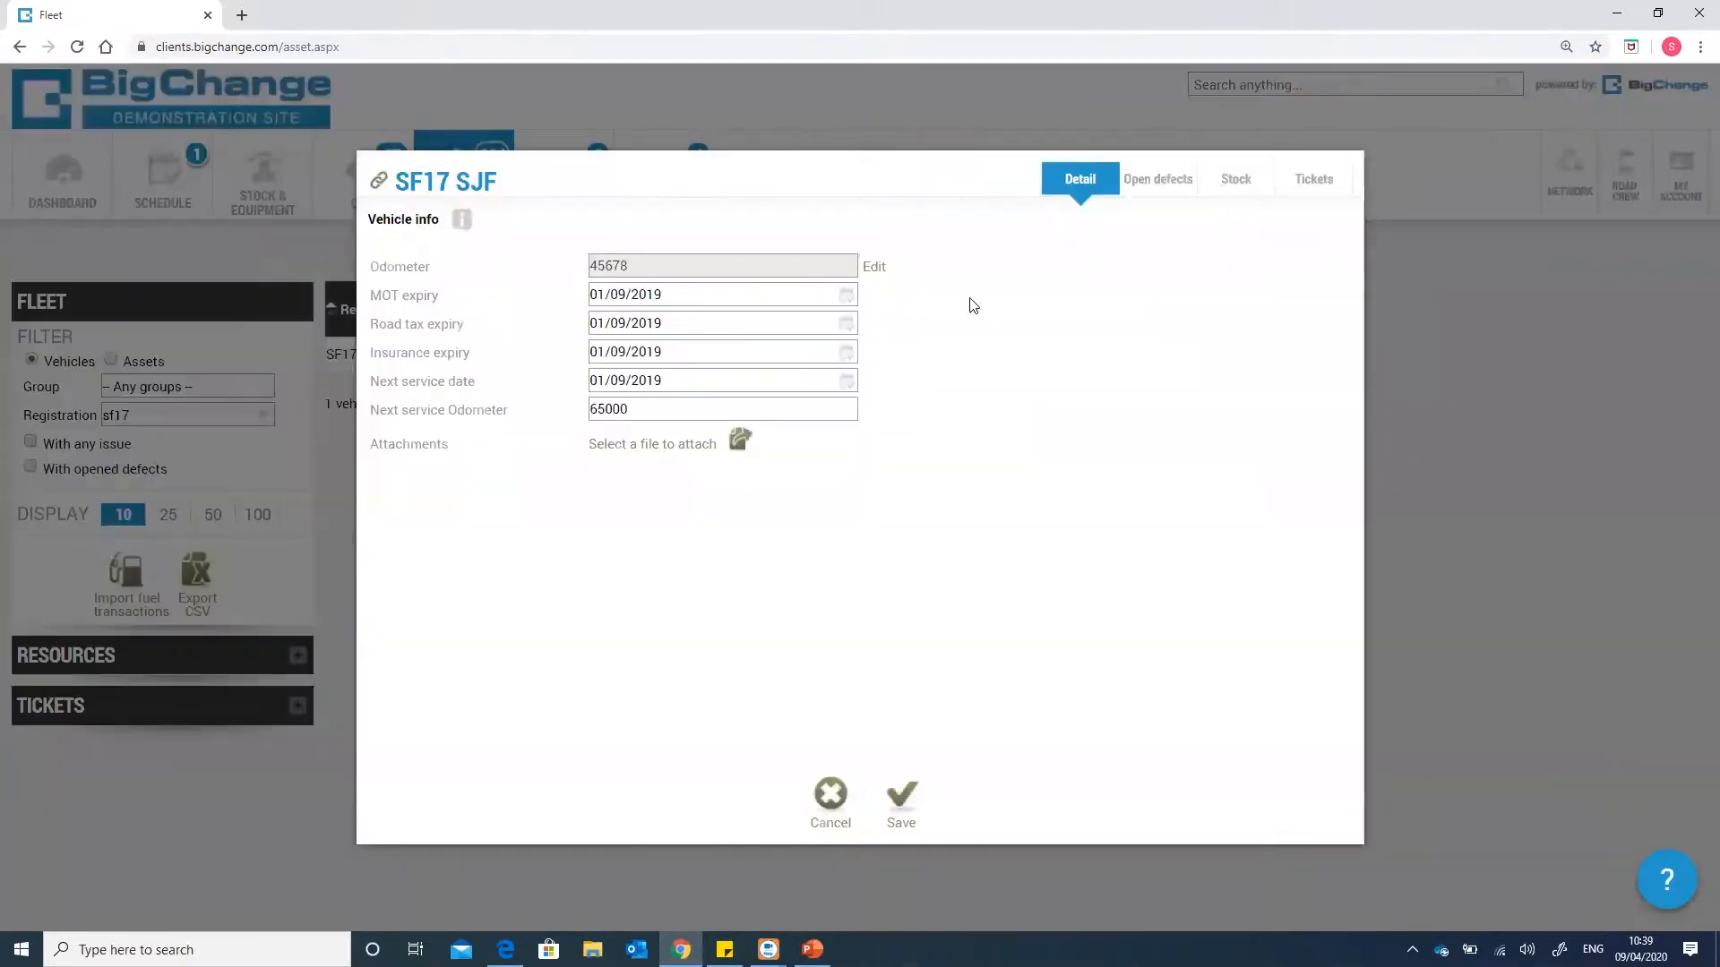
pyautogui.click(1241, 178)
pyautogui.click(1225, 281)
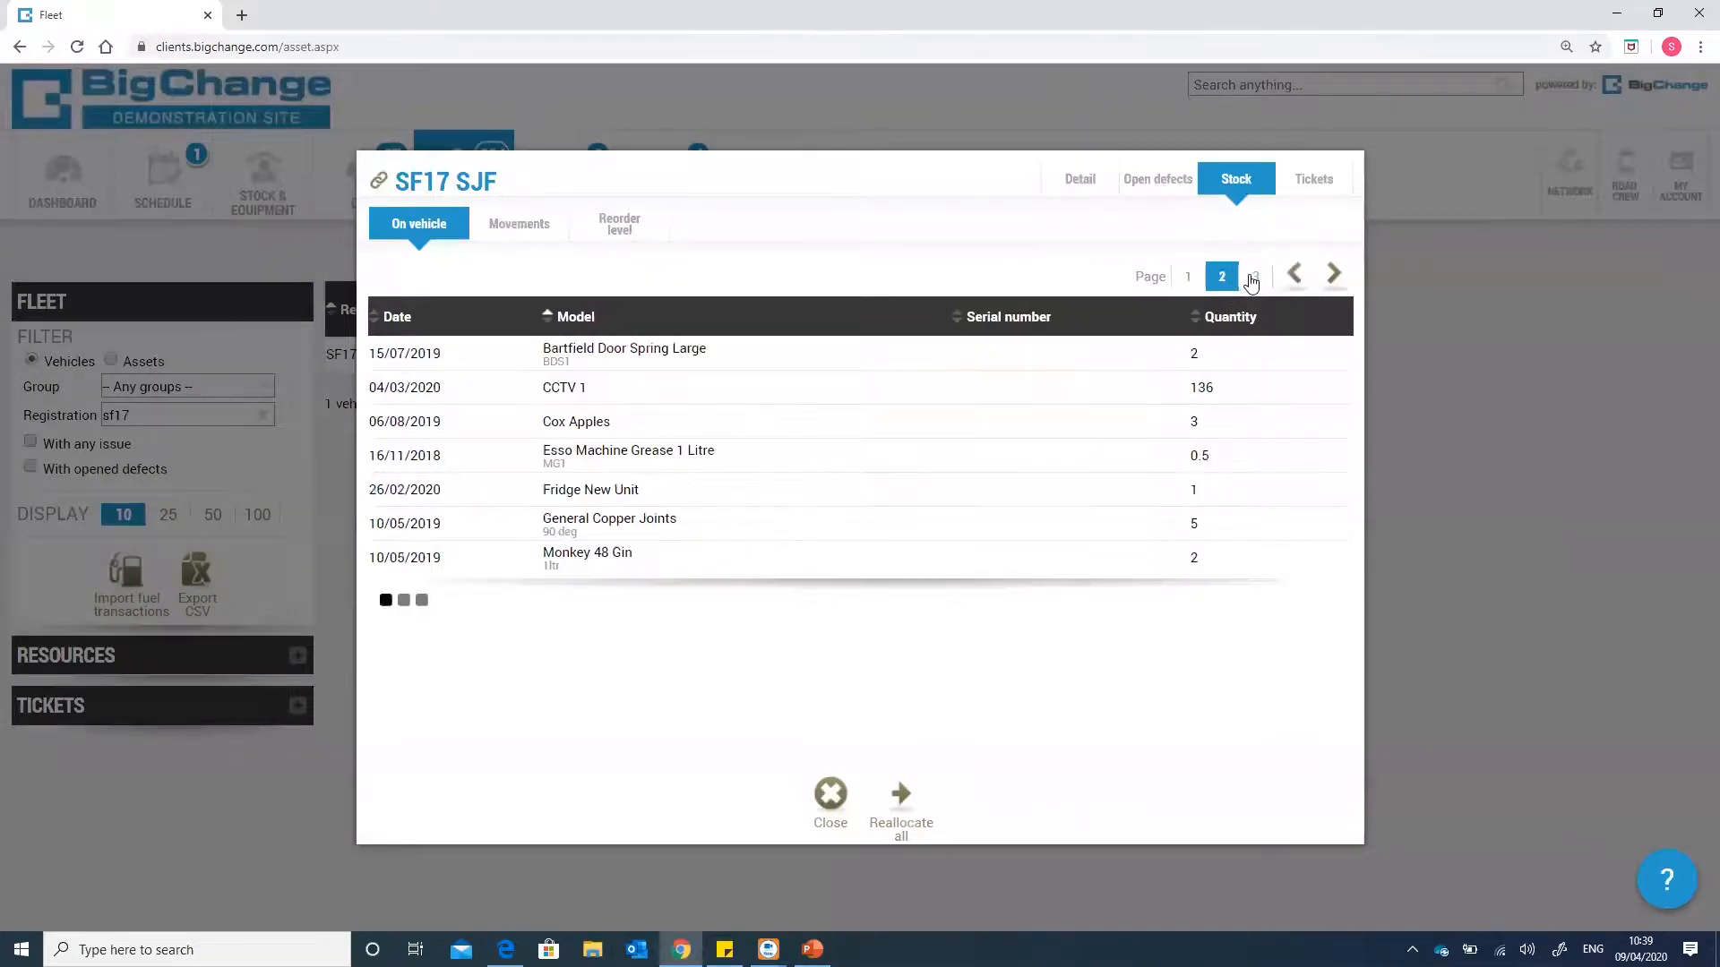
pyautogui.click(1252, 281)
pyautogui.click(1222, 277)
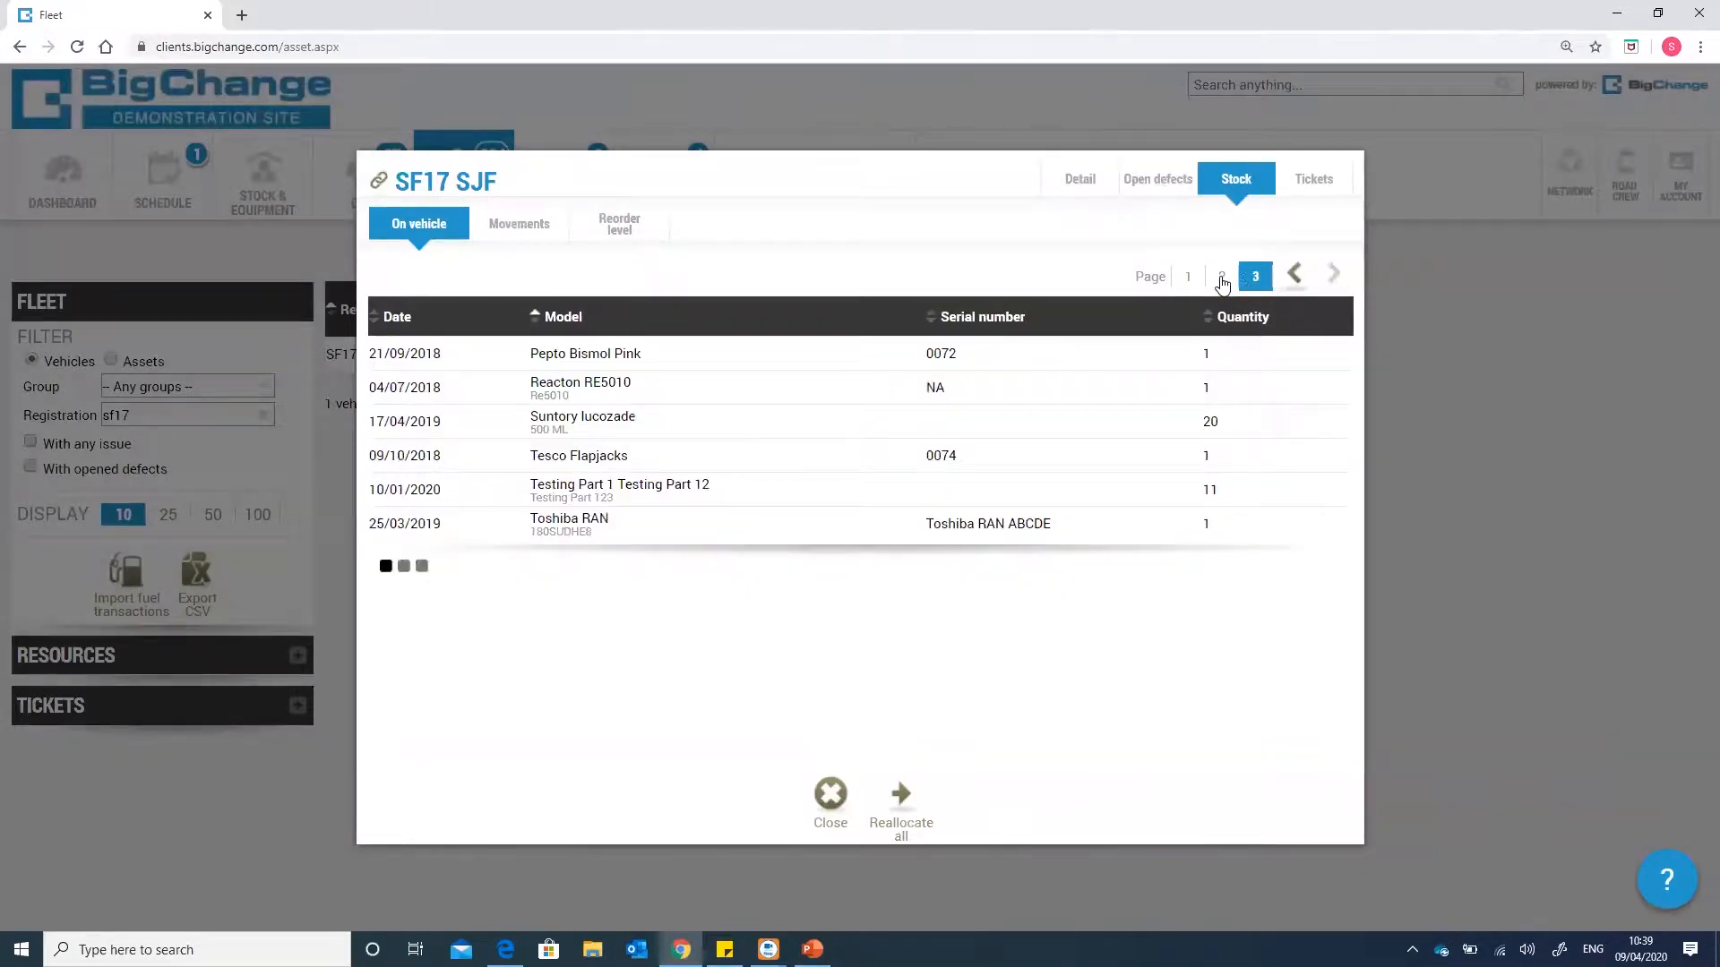
pyautogui.click(1188, 280)
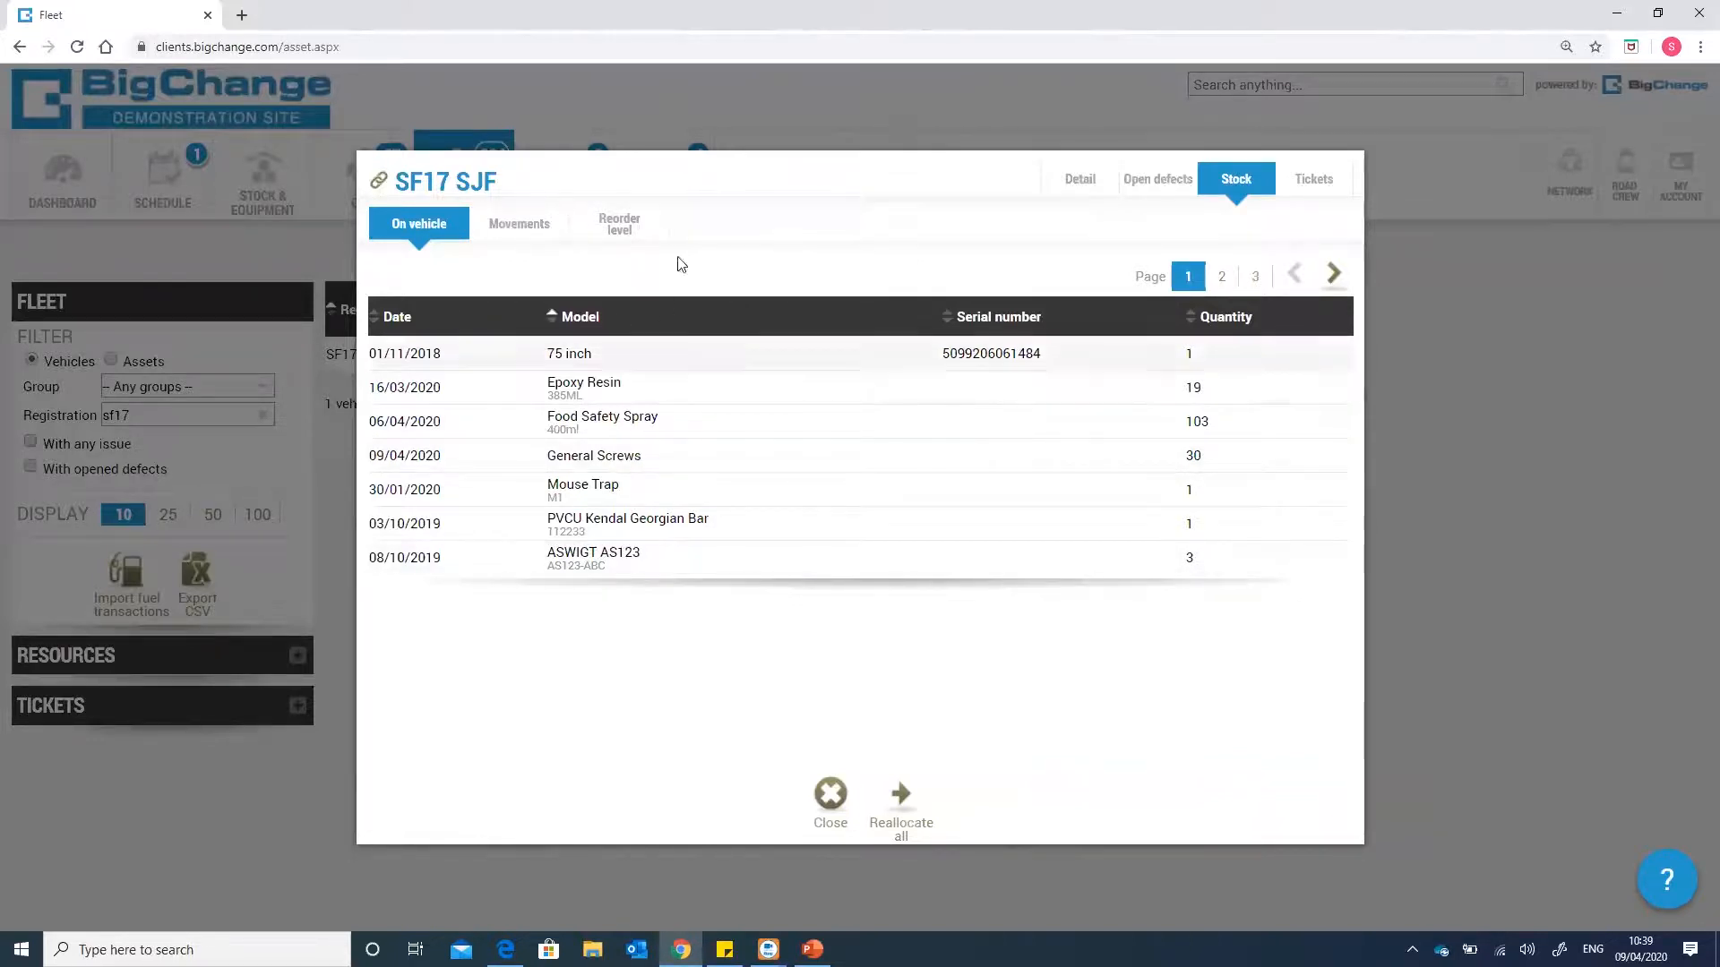
# - Examine the vehicle's reorder levels and its stock movement history, and return to the stock on the vehicle
pyautogui.click(616, 224)
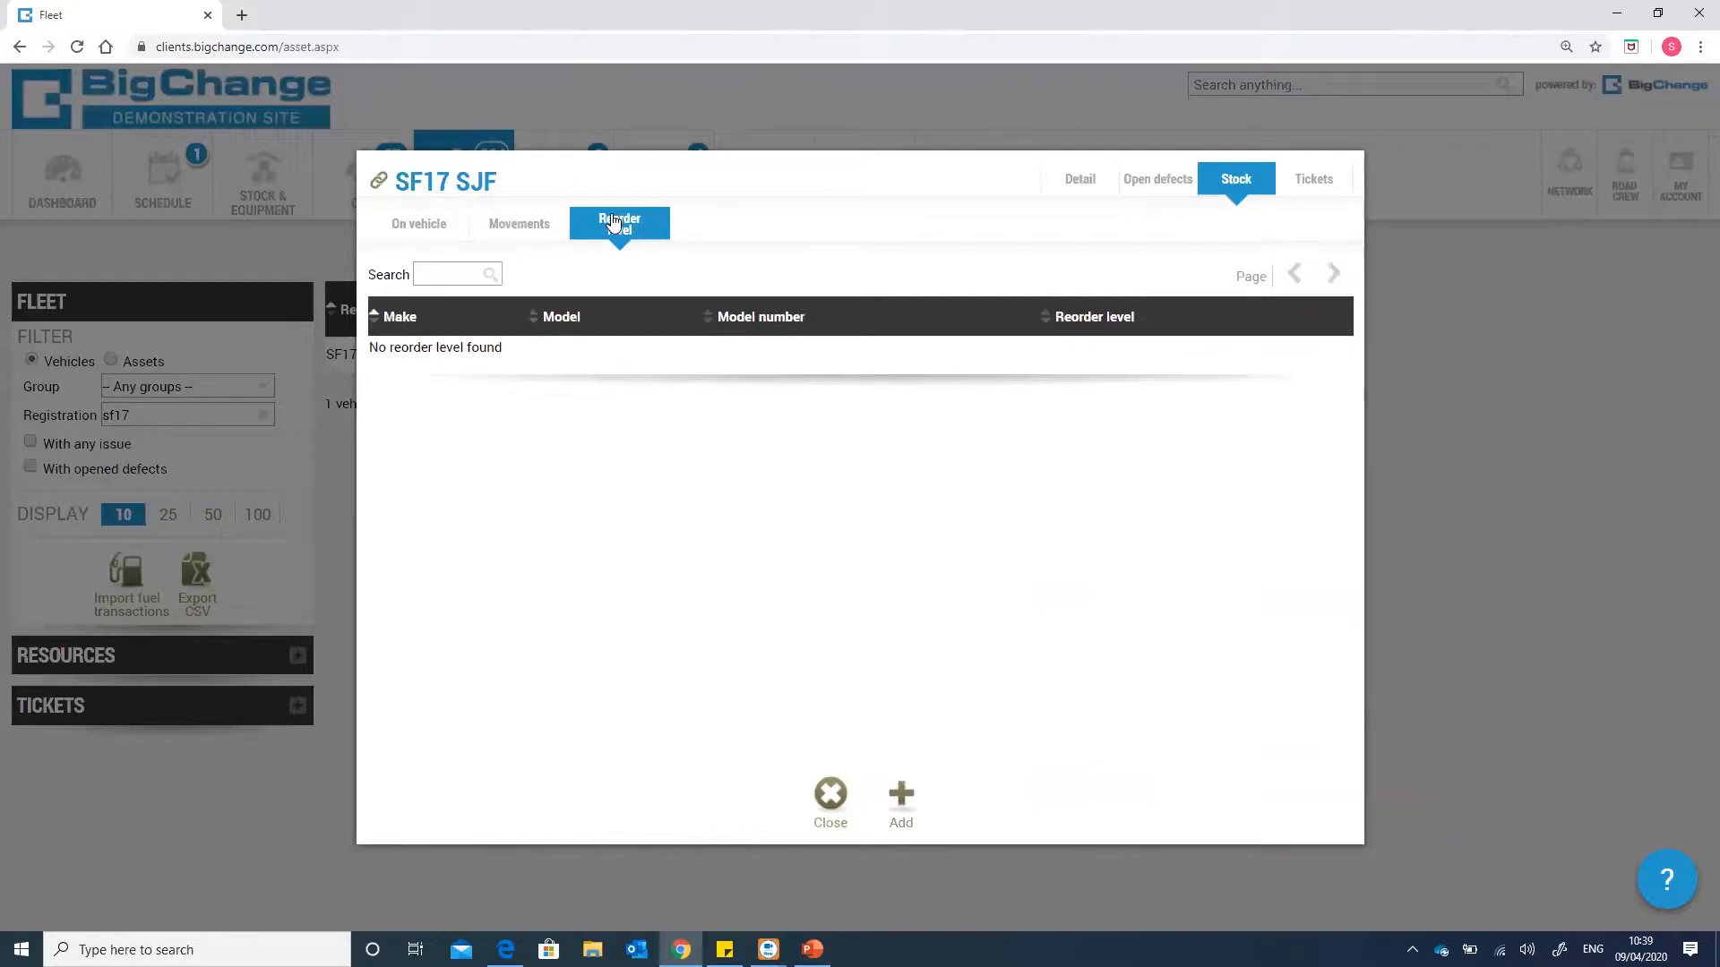
pyautogui.click(506, 225)
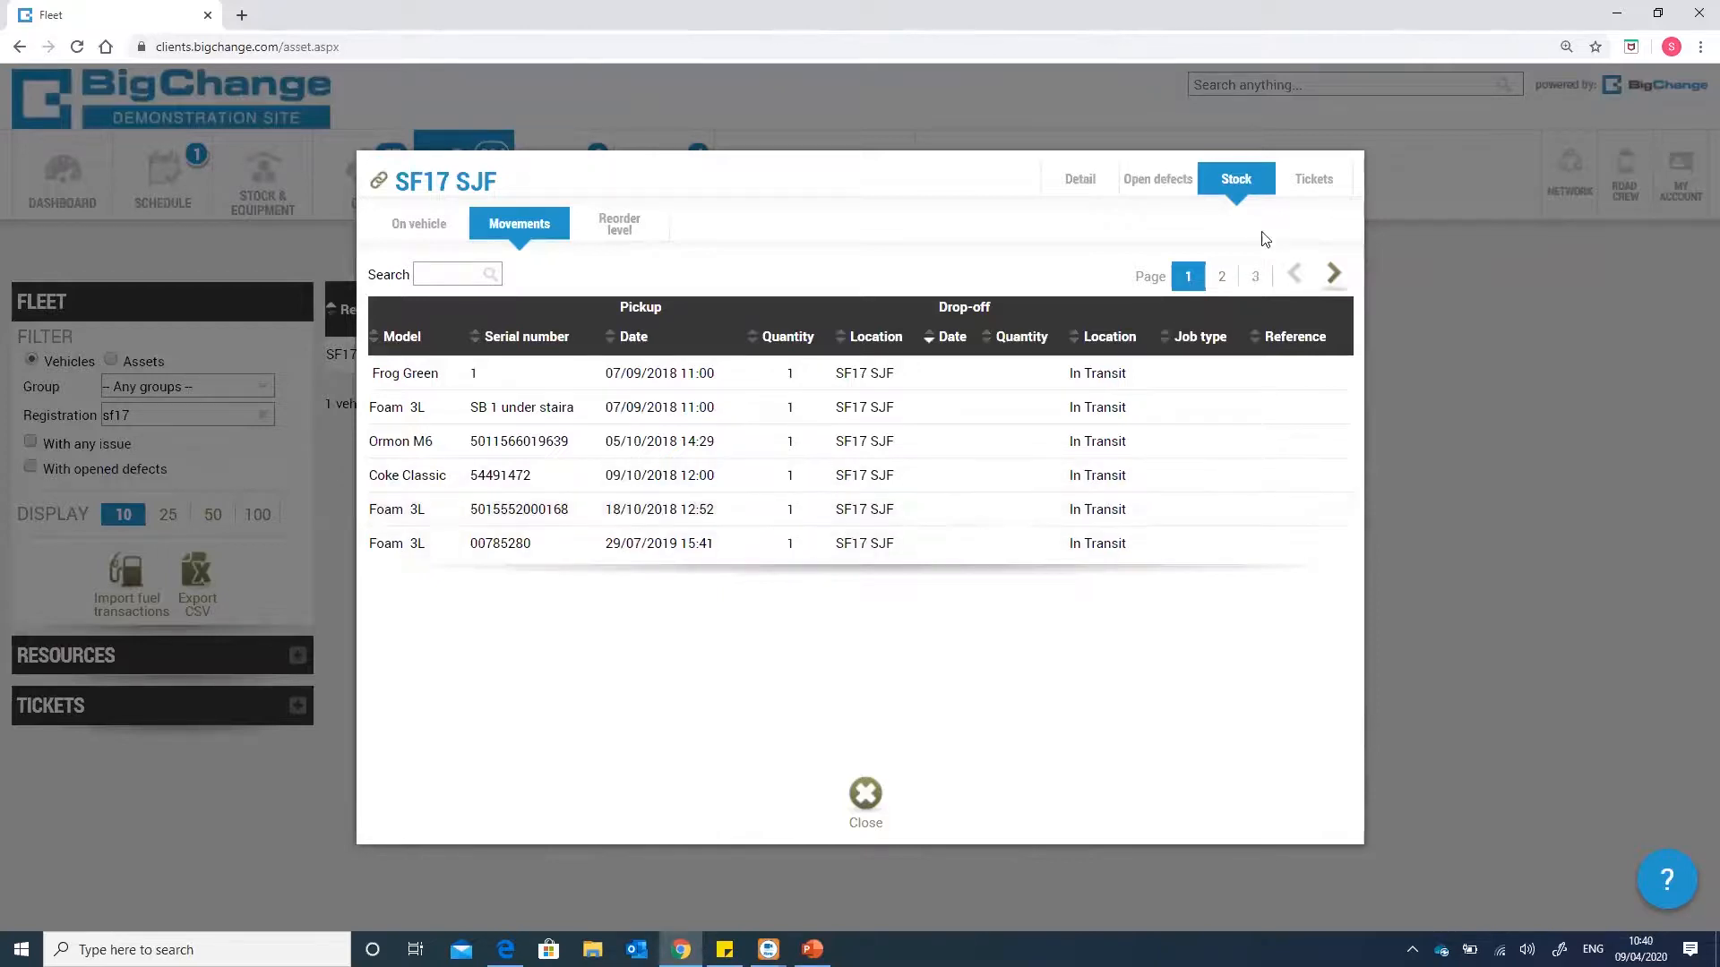
pyautogui.click(1224, 278)
pyautogui.click(1256, 278)
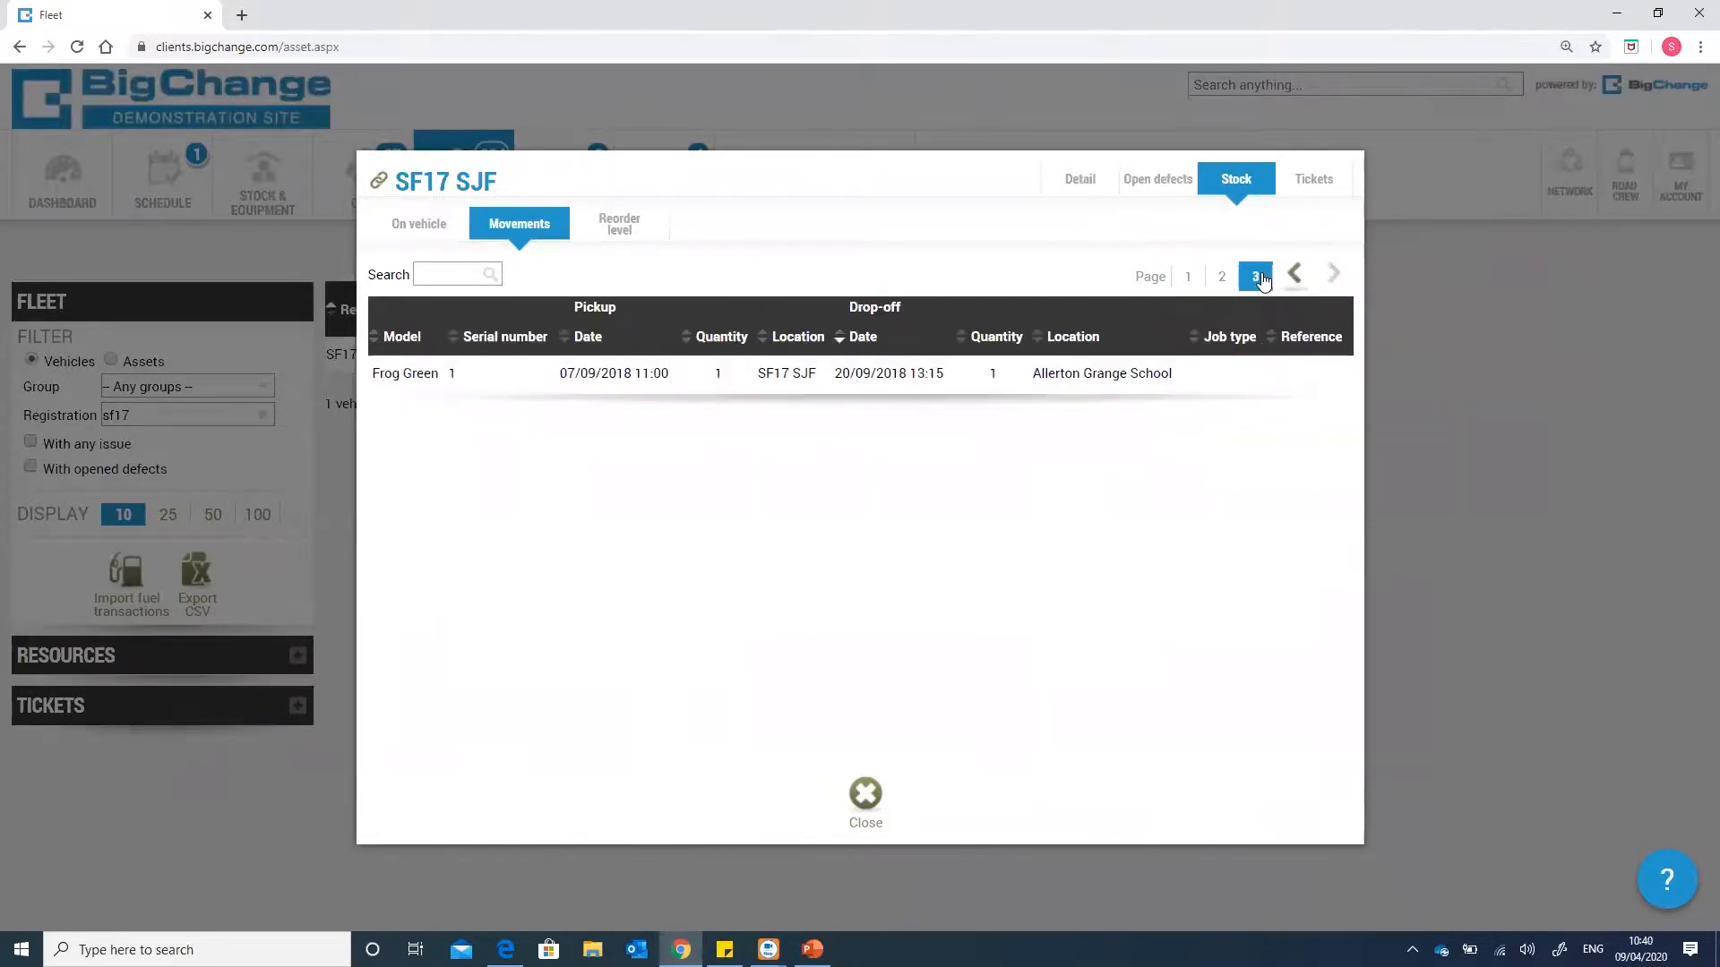
pyautogui.click(1227, 280)
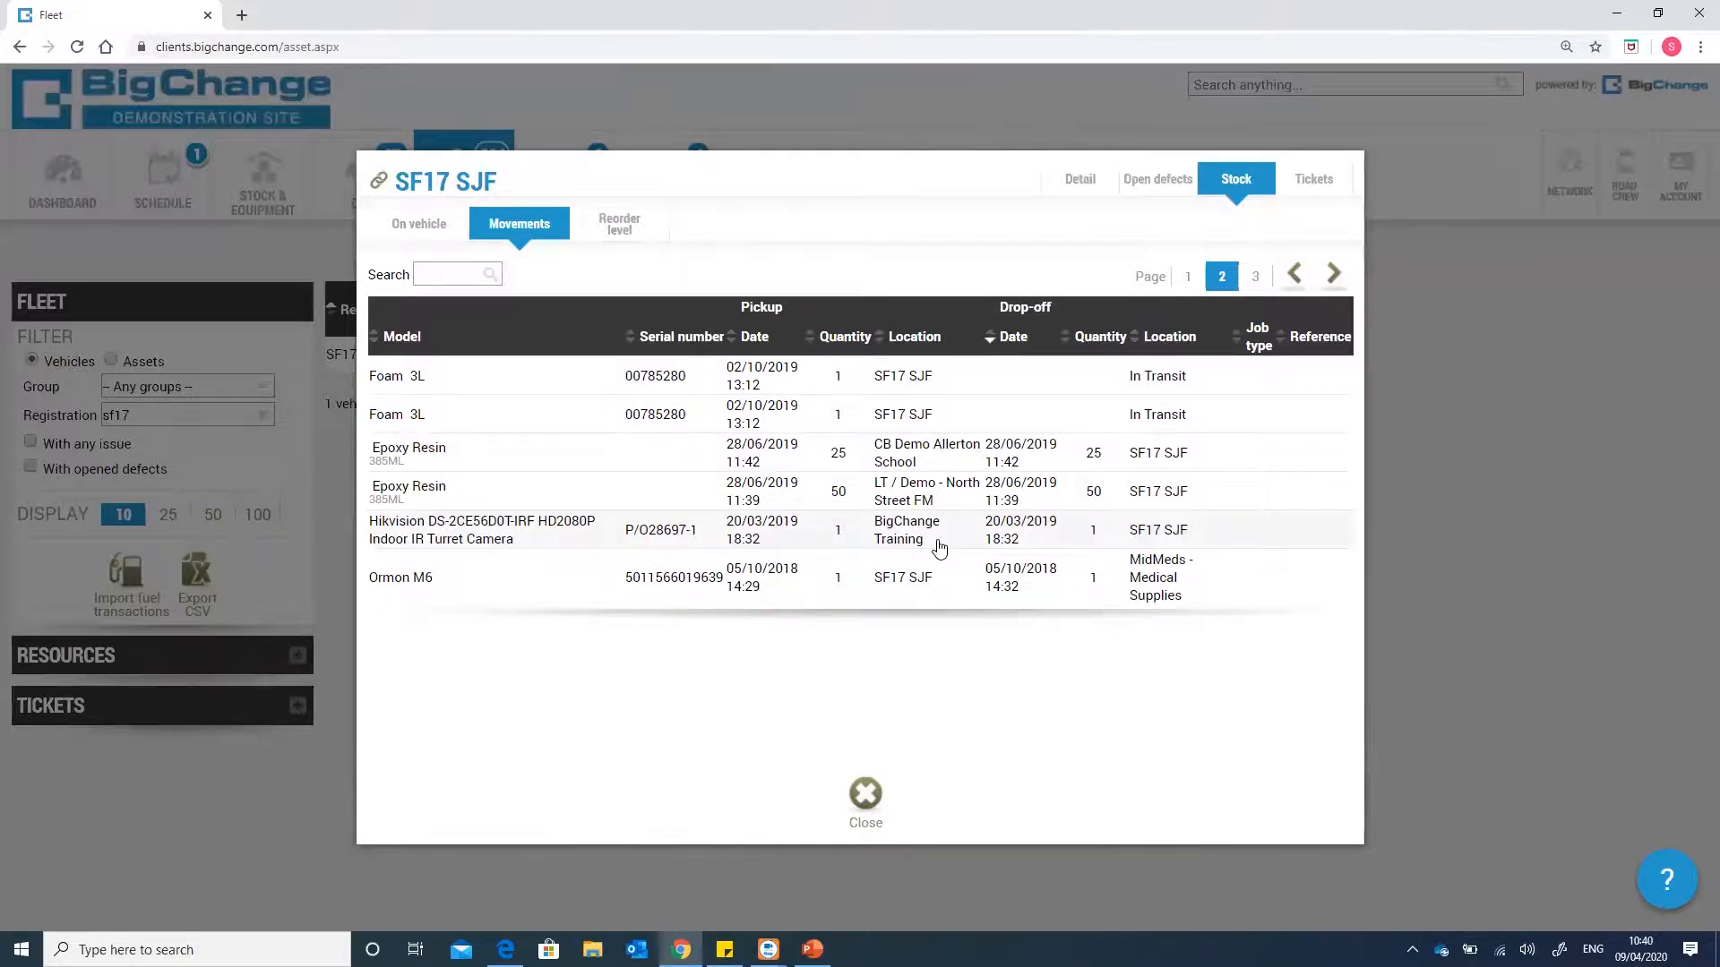
pyautogui.click(442, 222)
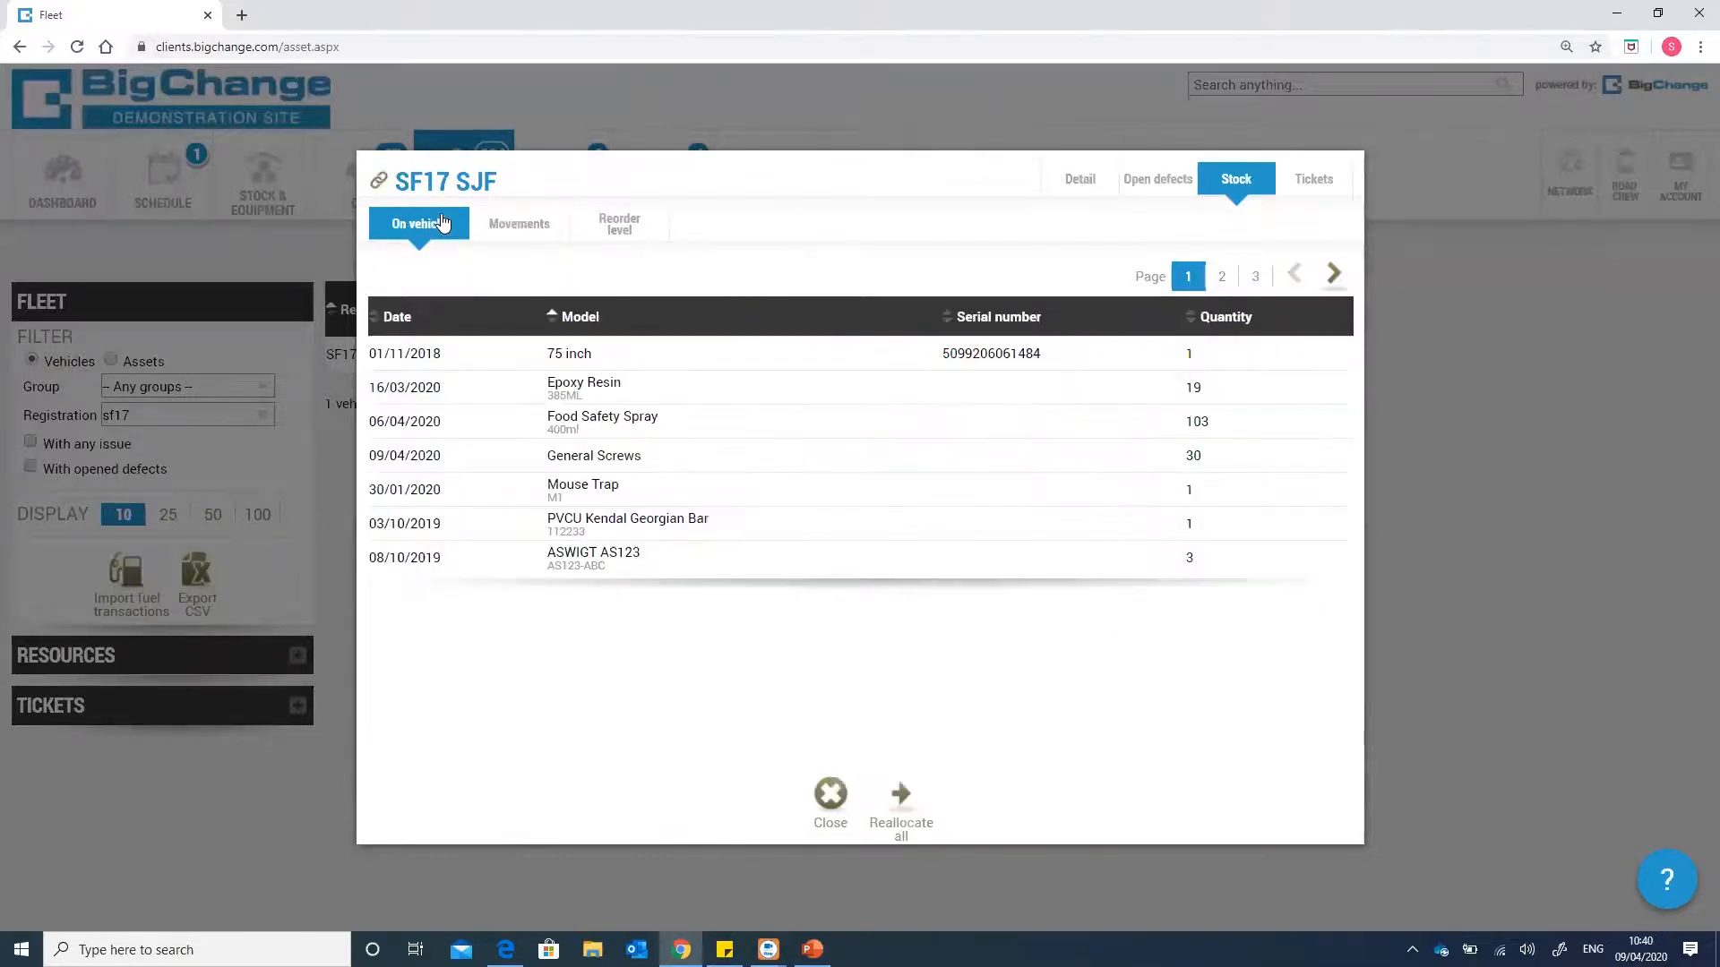
pyautogui.click(519, 226)
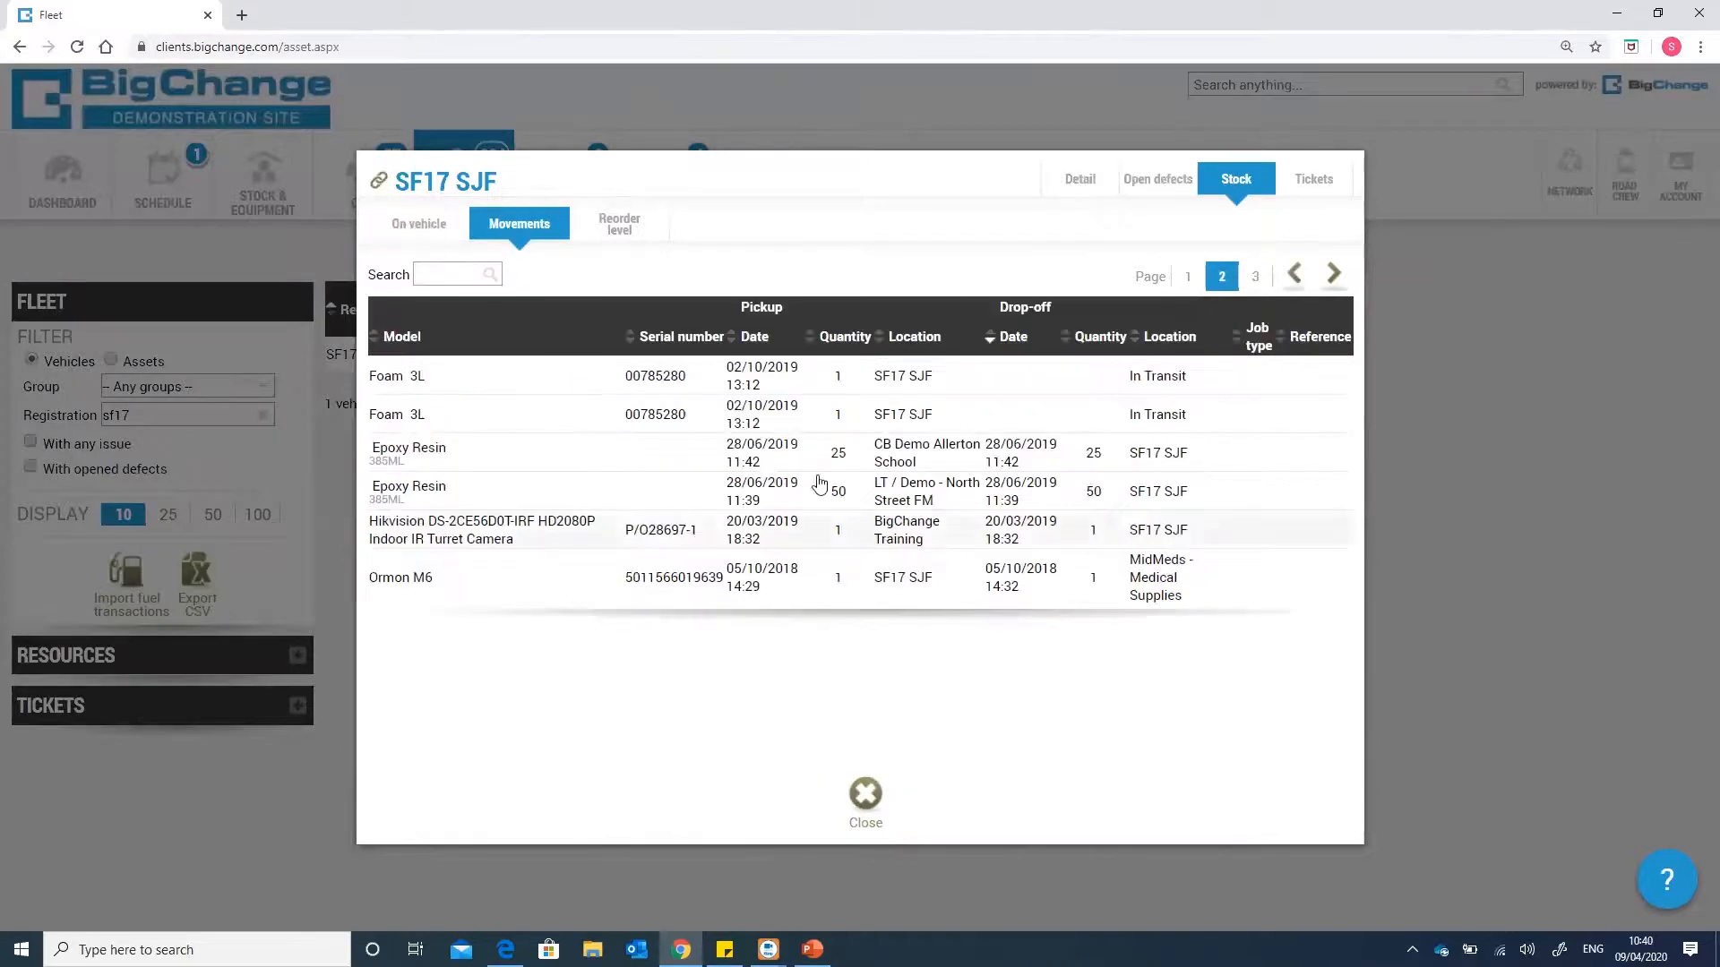
pyautogui.click(413, 223)
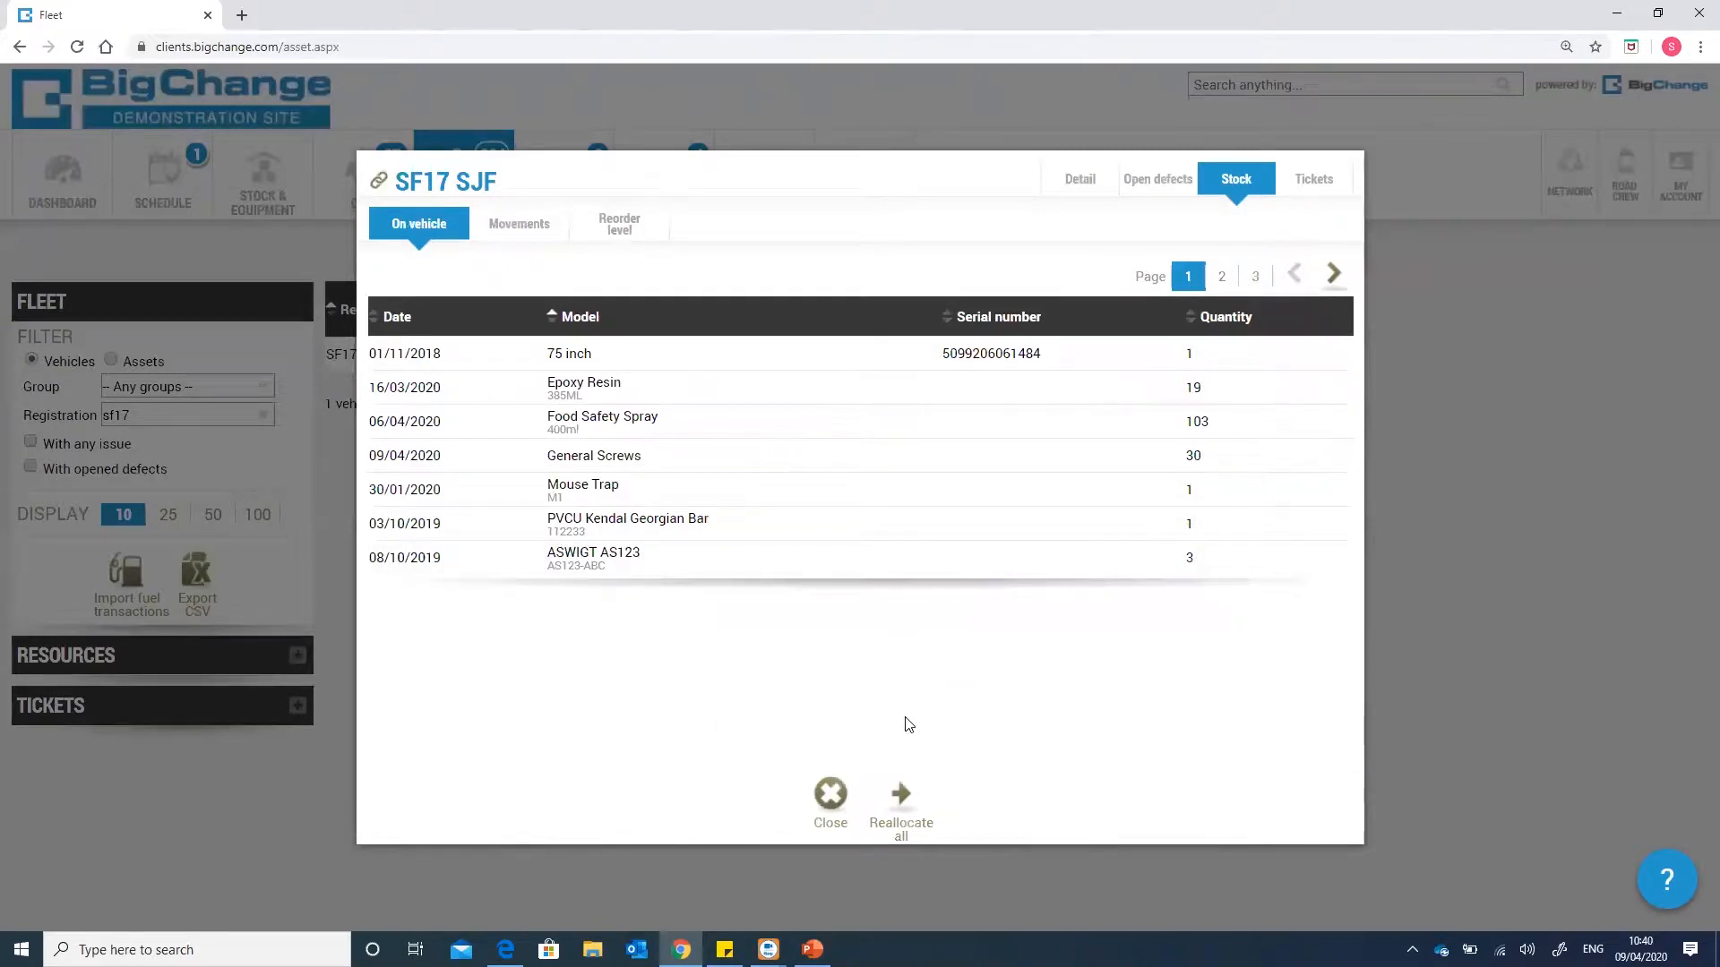
pyautogui.click(901, 795)
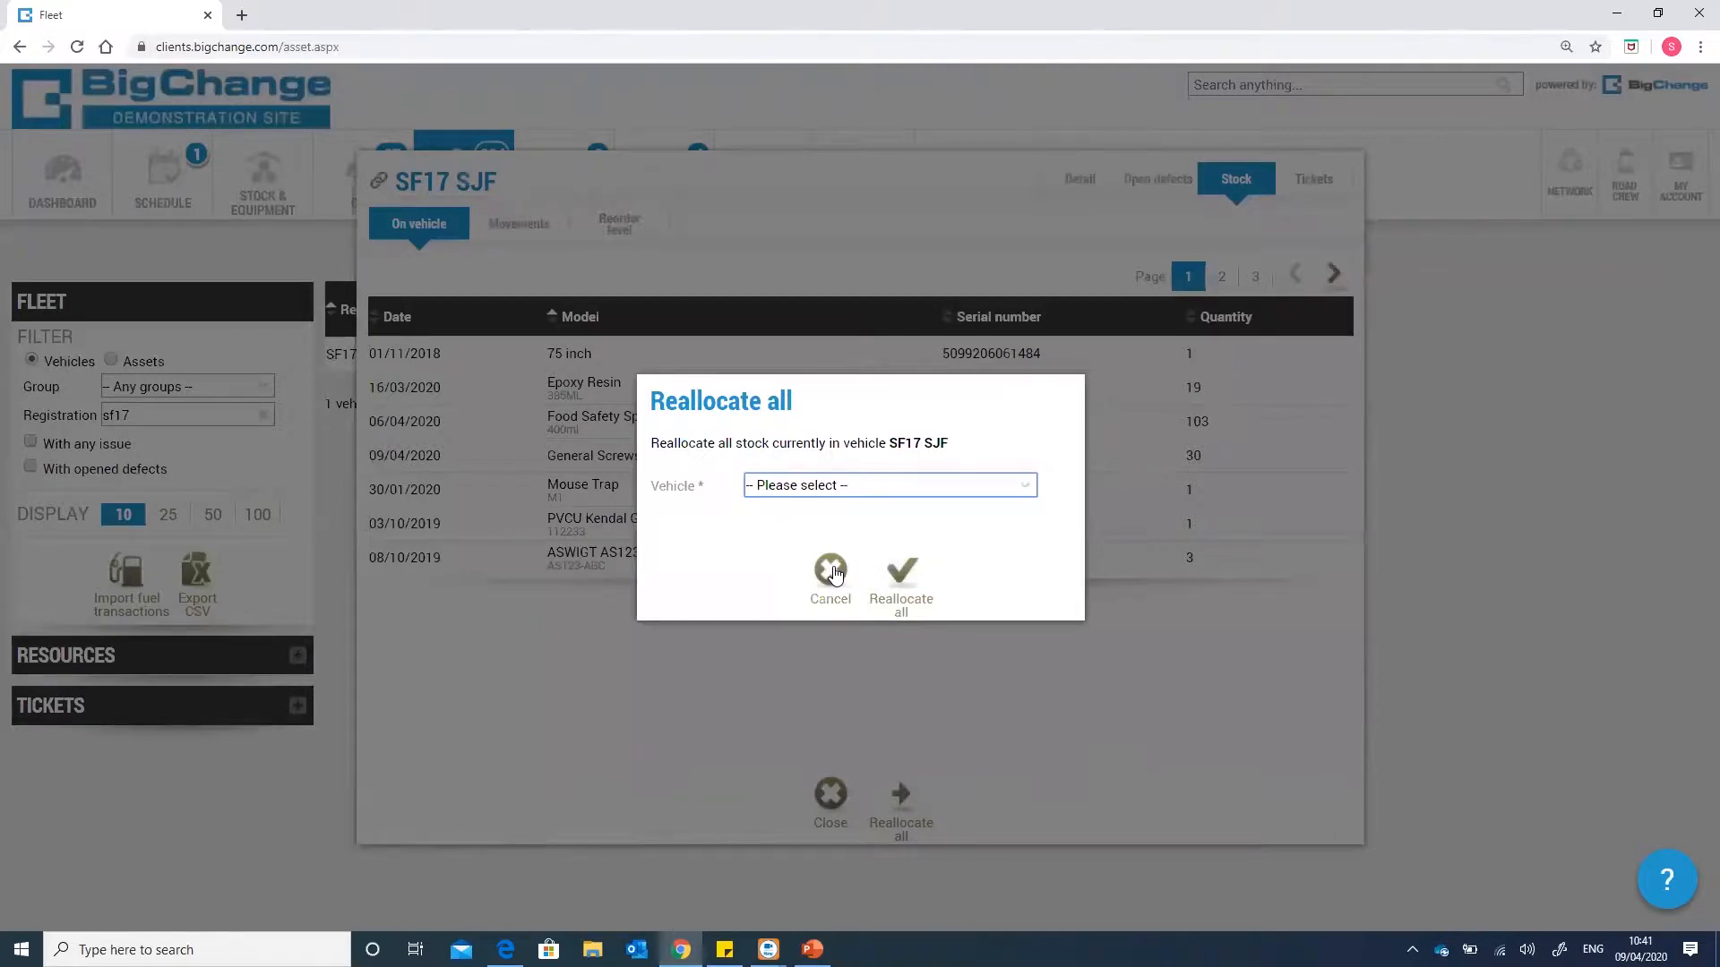
pyautogui.click(868, 488)
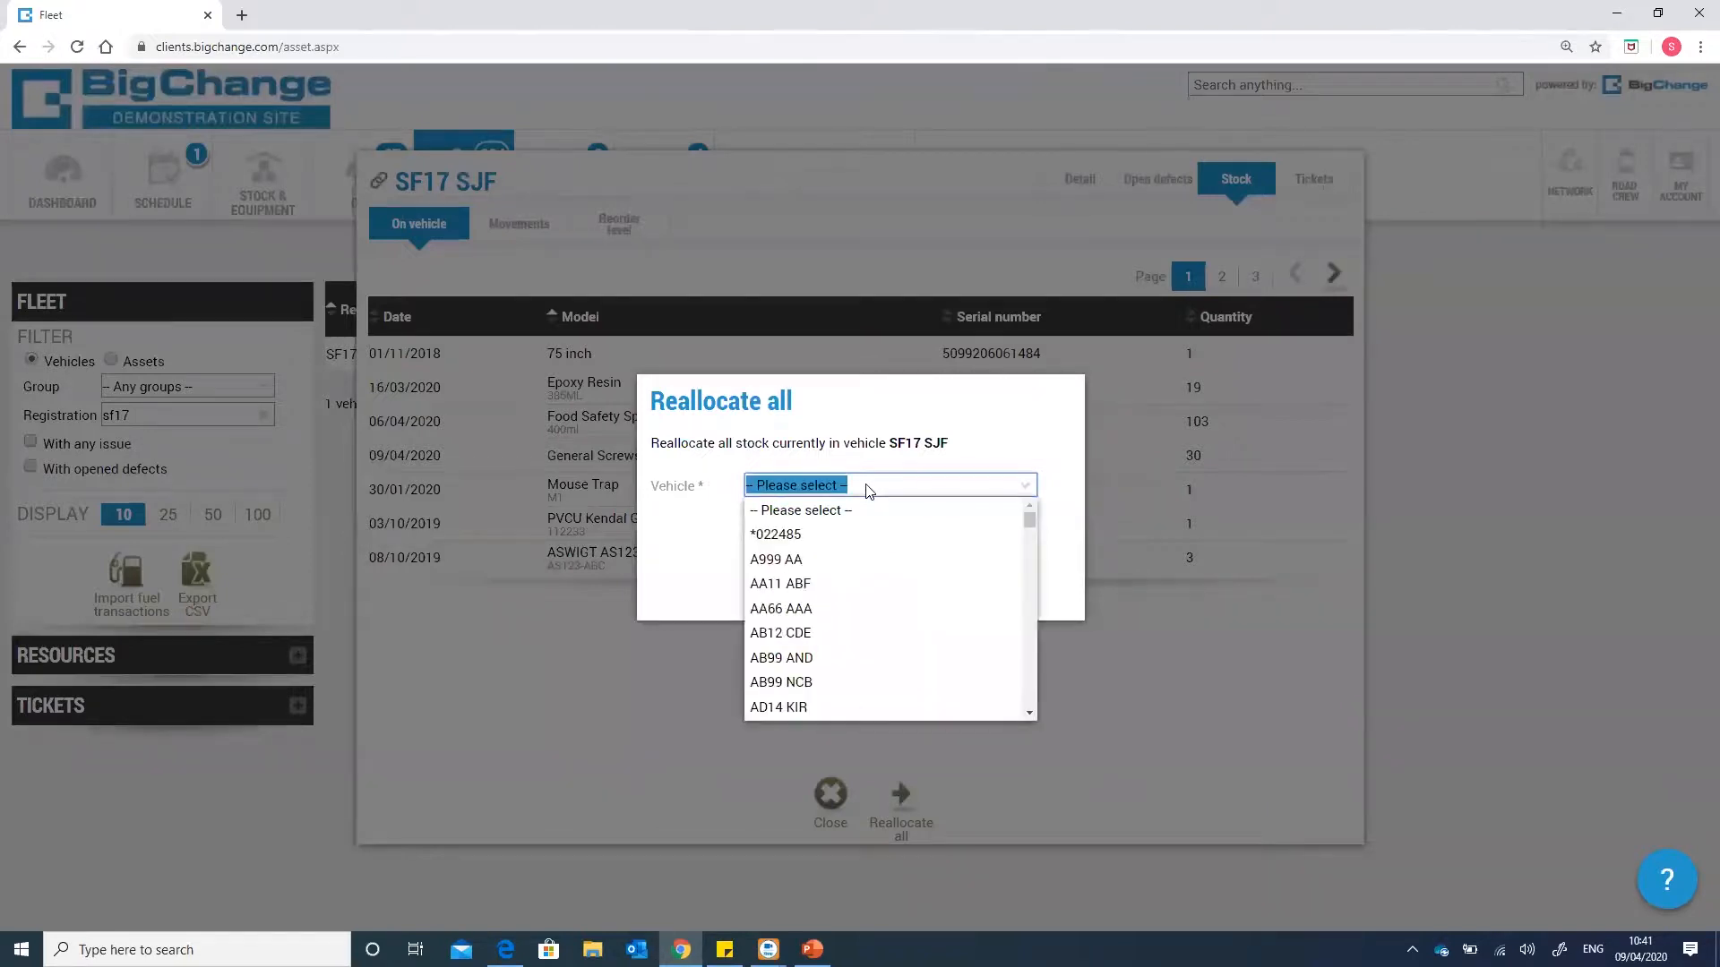
pyautogui.click(842, 586)
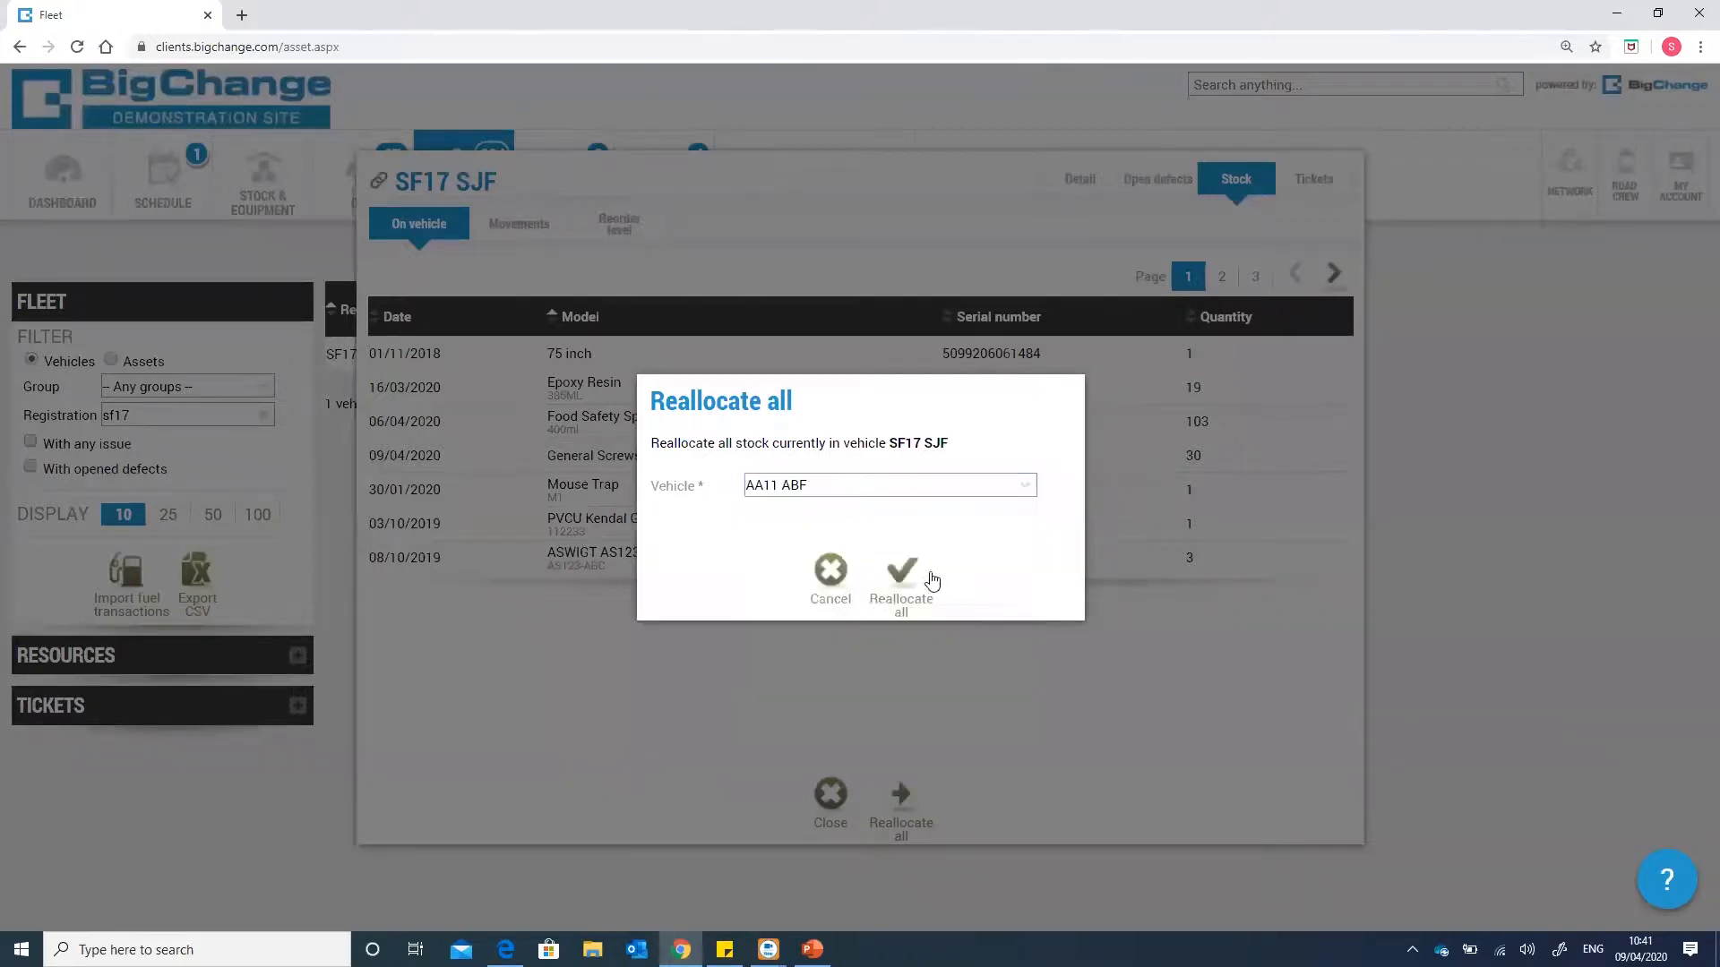
pyautogui.click(826, 572)
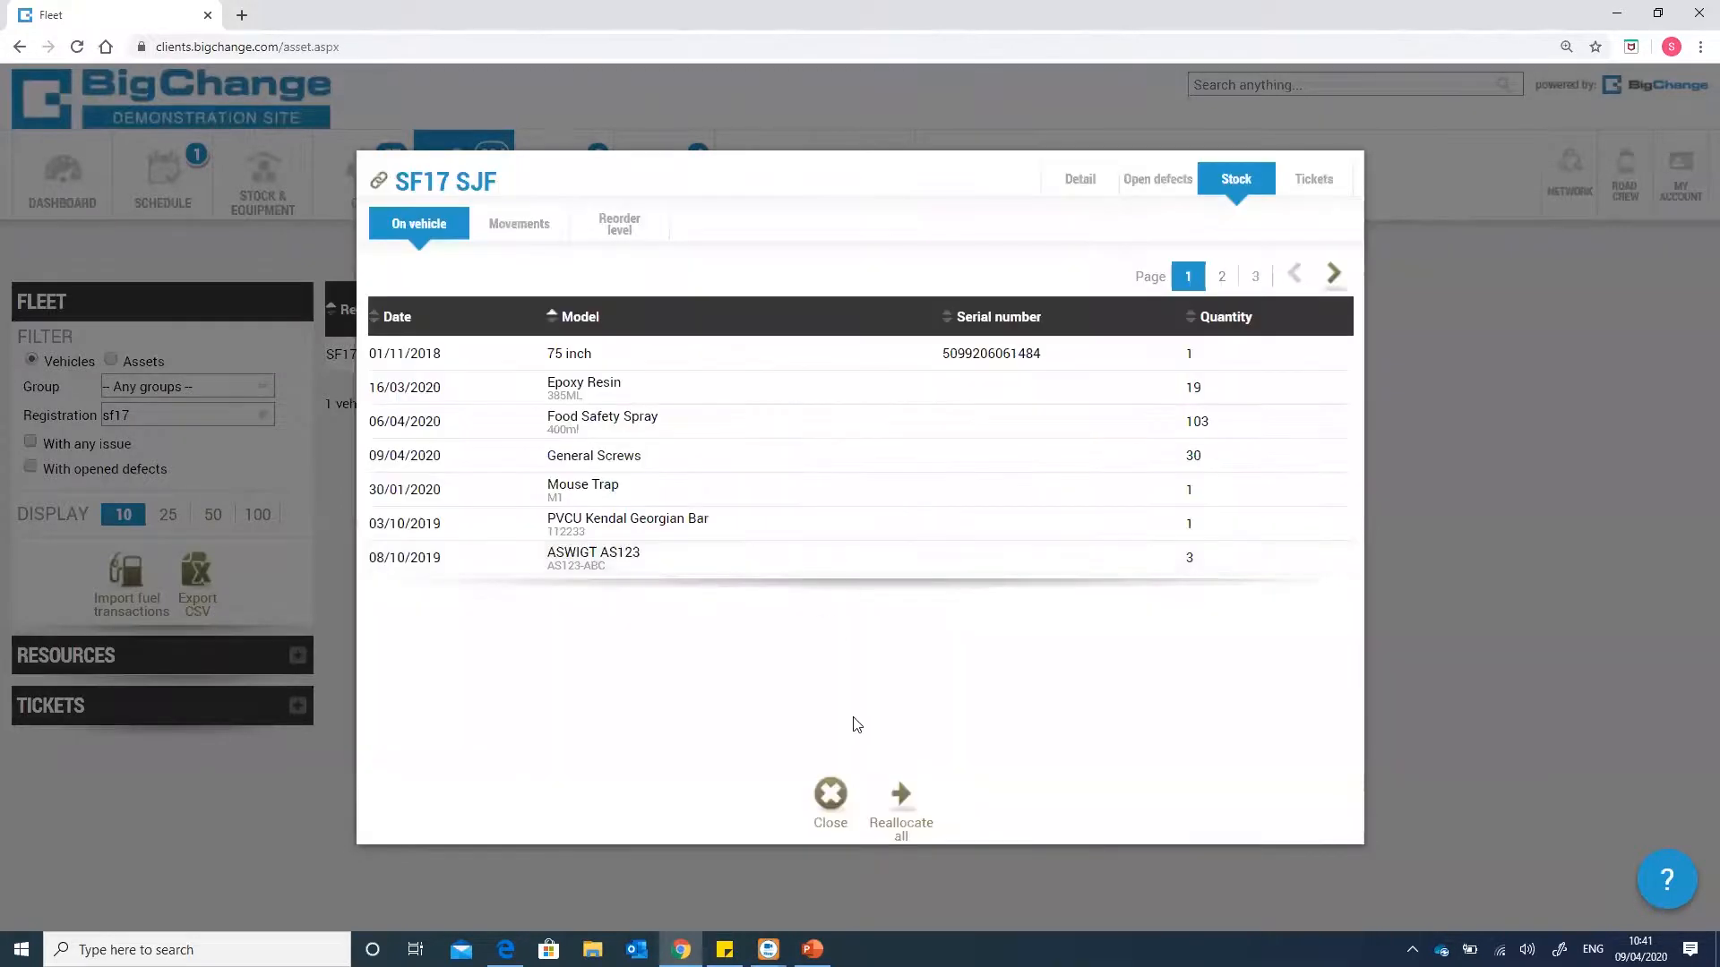
# - Close the vehicle record with its registration filter cleared, and open the list of stock items
pyautogui.click(836, 788)
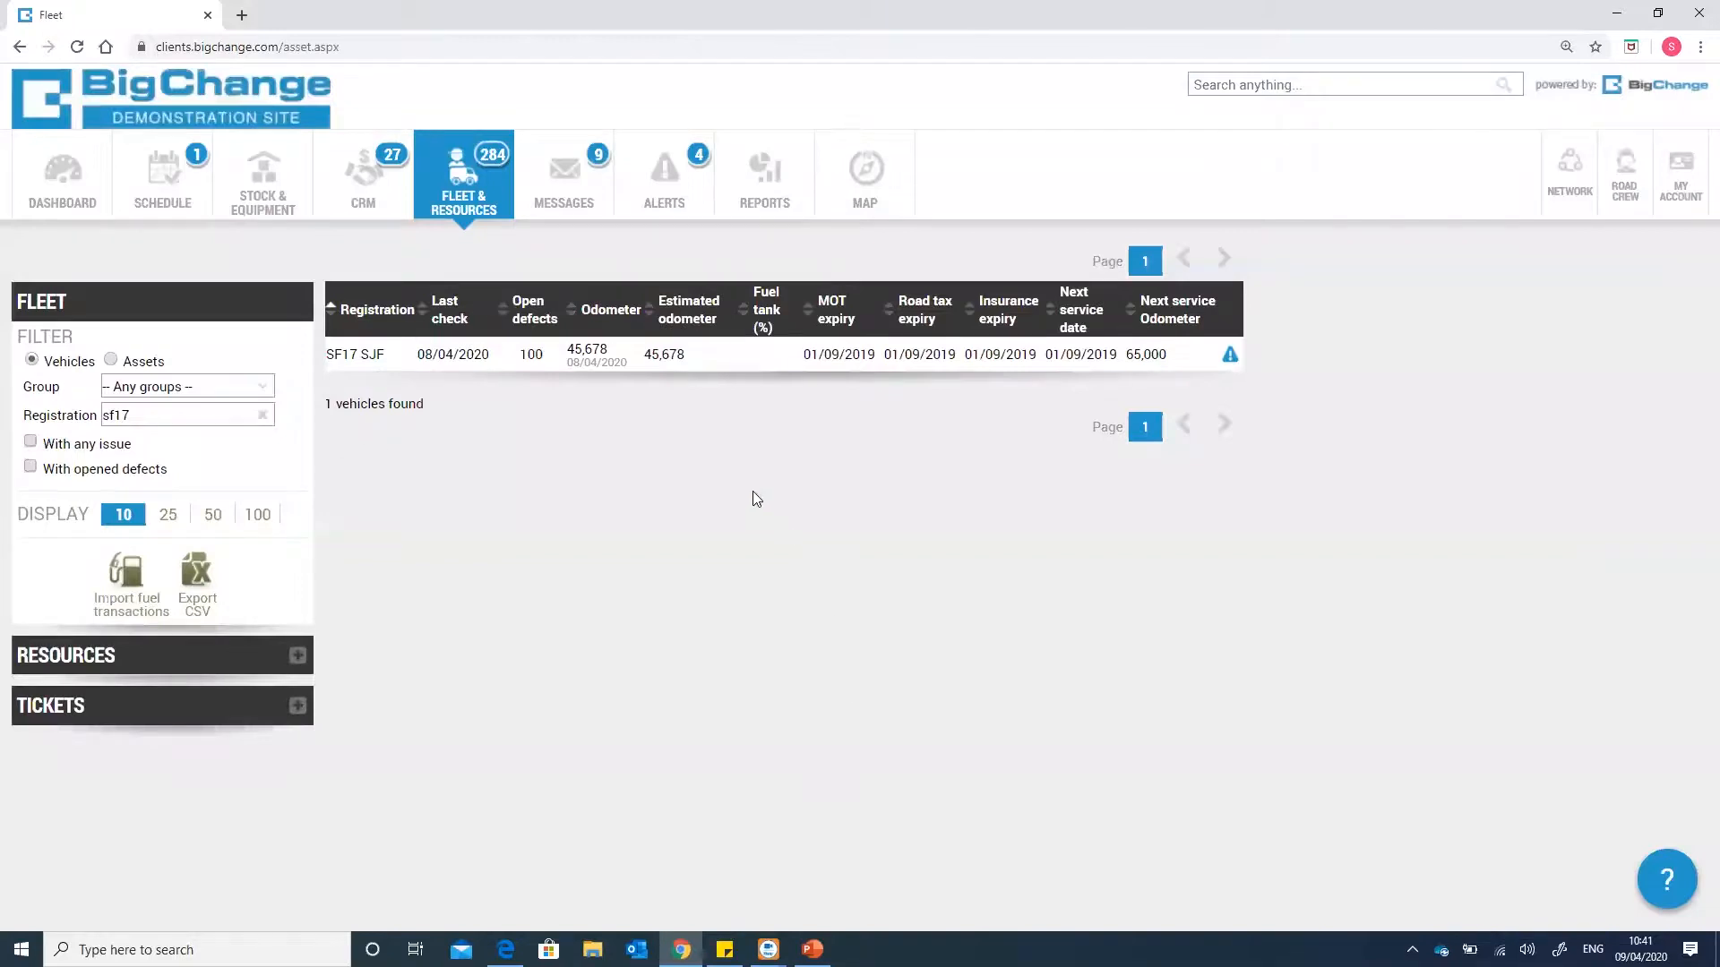
pyautogui.click(261, 415)
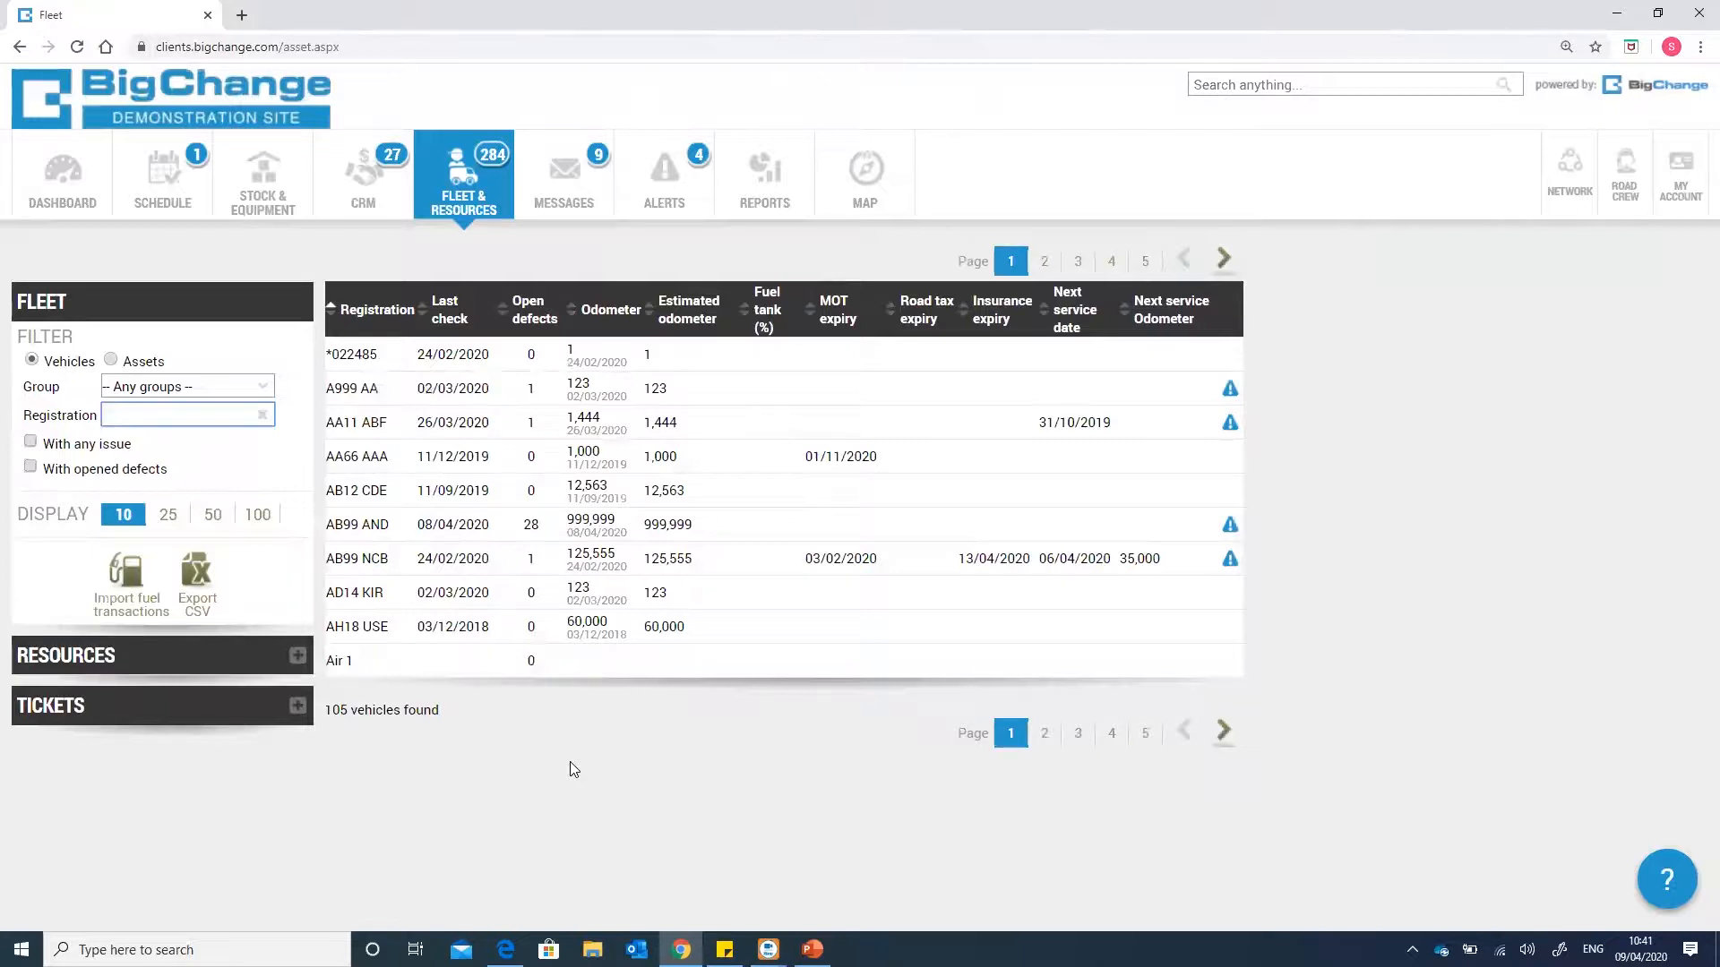
pyautogui.click(264, 168)
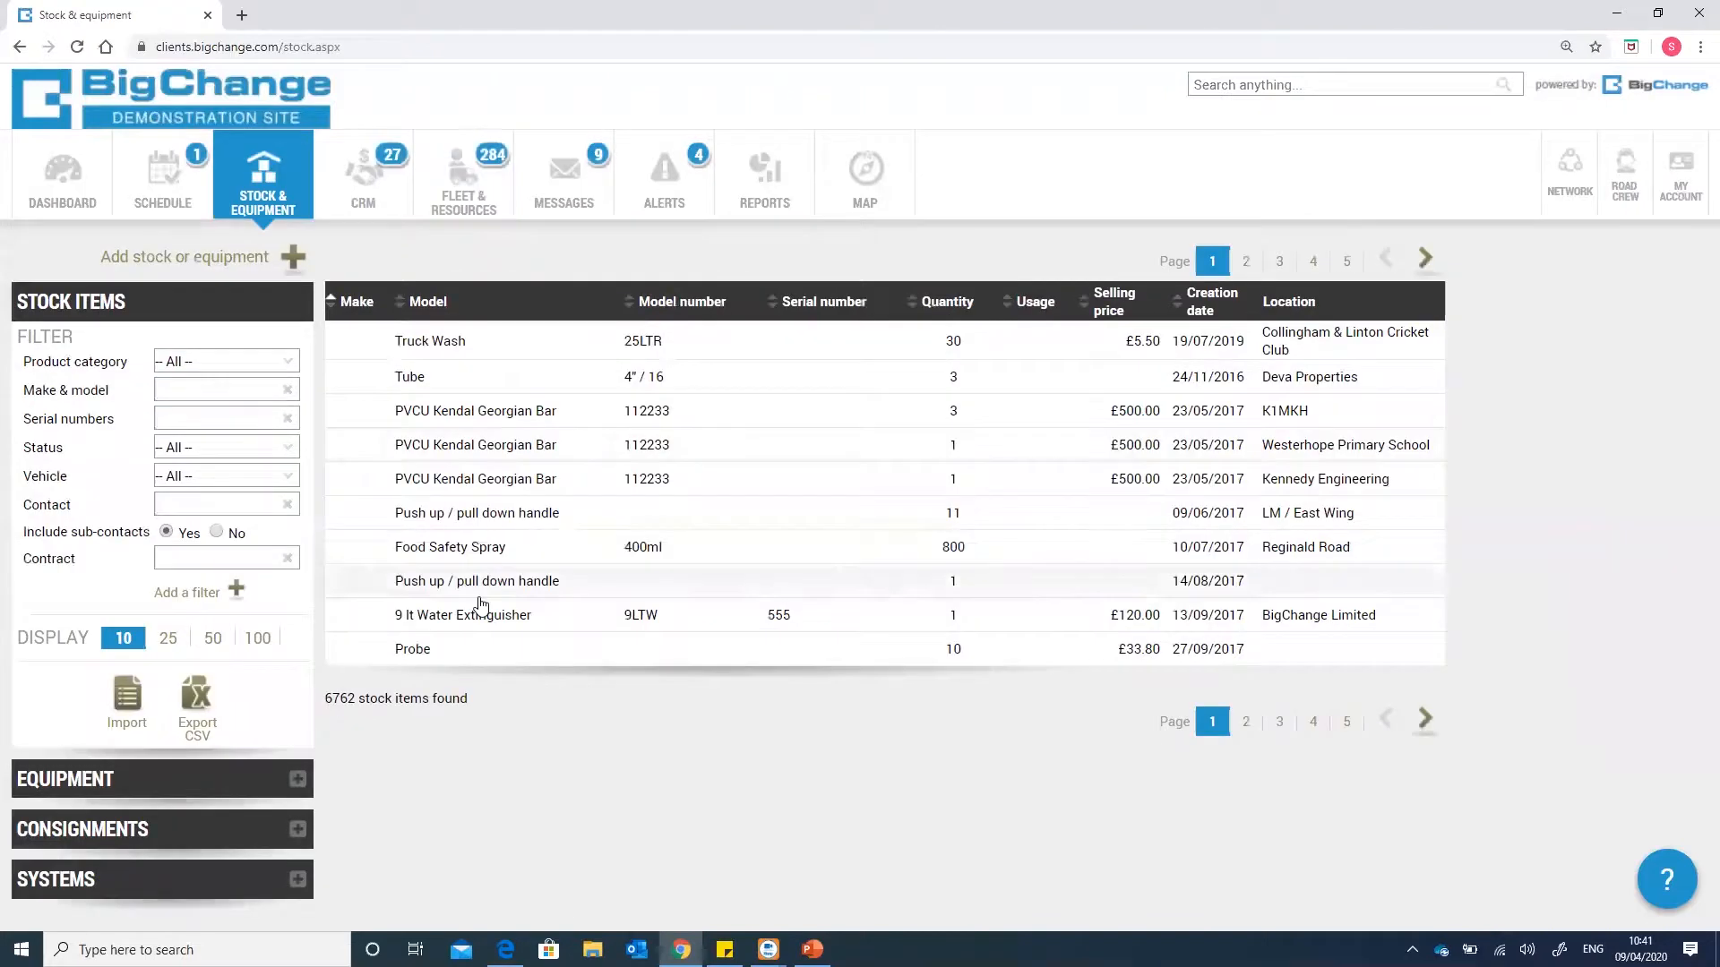
# - Search the CRM contacts for "leeds city bui" and open the Leeds City Council Building Control Services contact
pyautogui.click(363, 184)
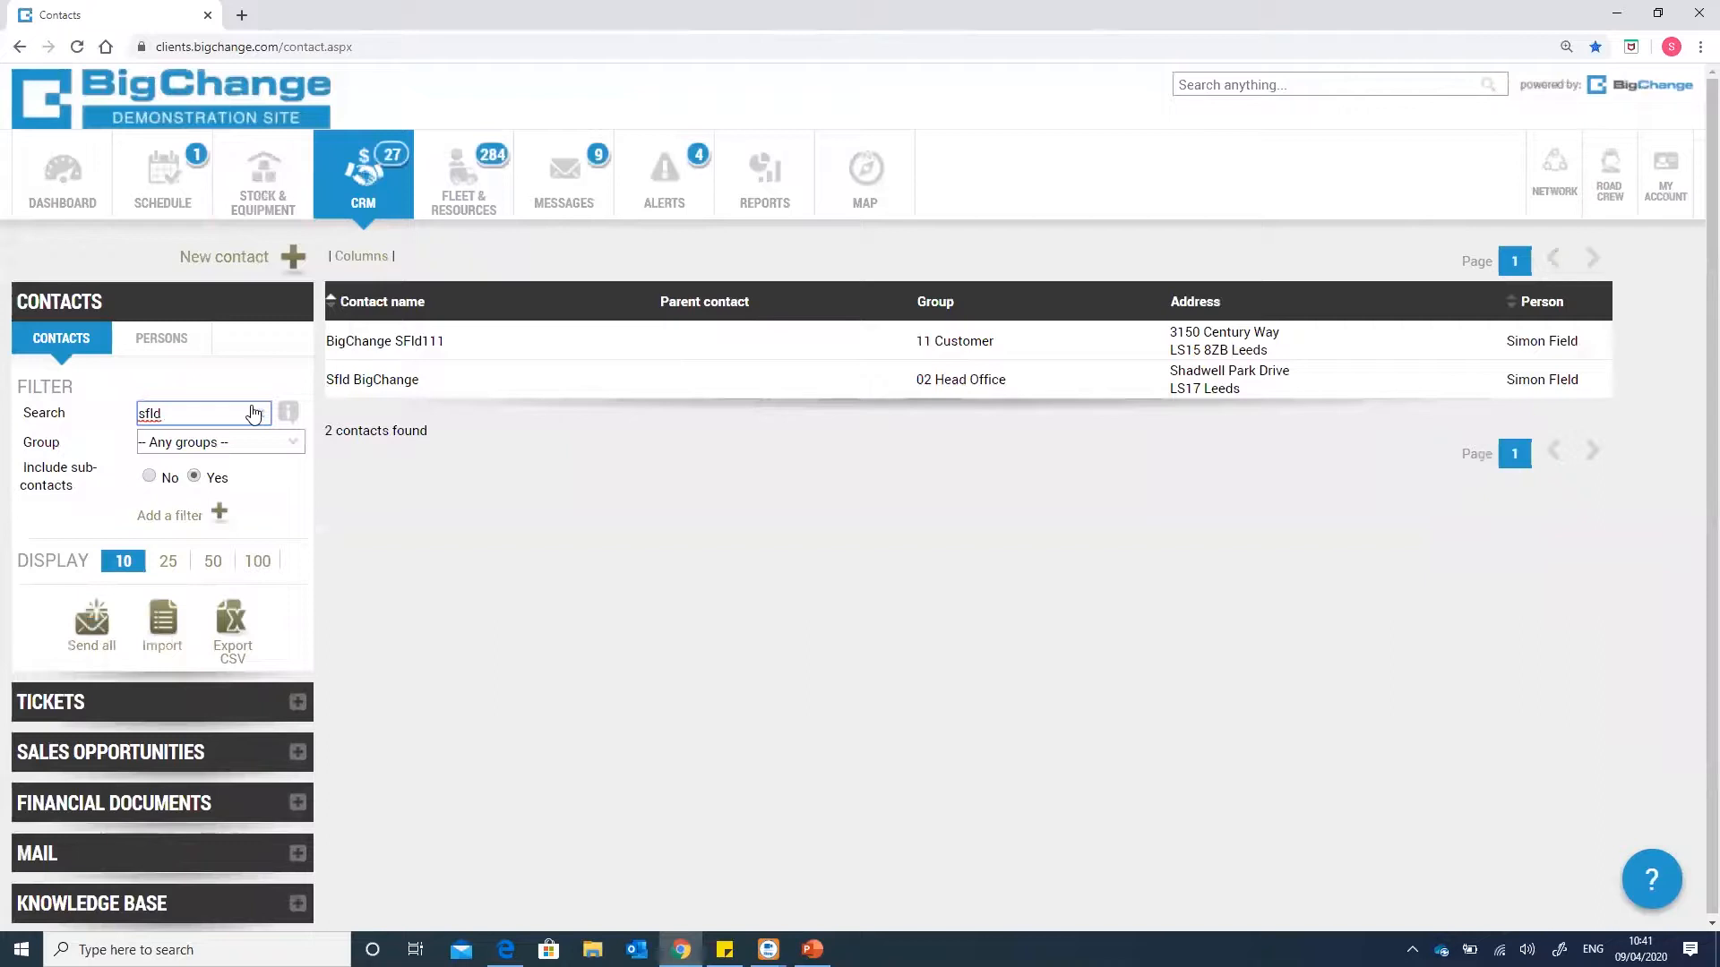
pyautogui.click(253, 413)
pyautogui.write('leeds city bui.d')
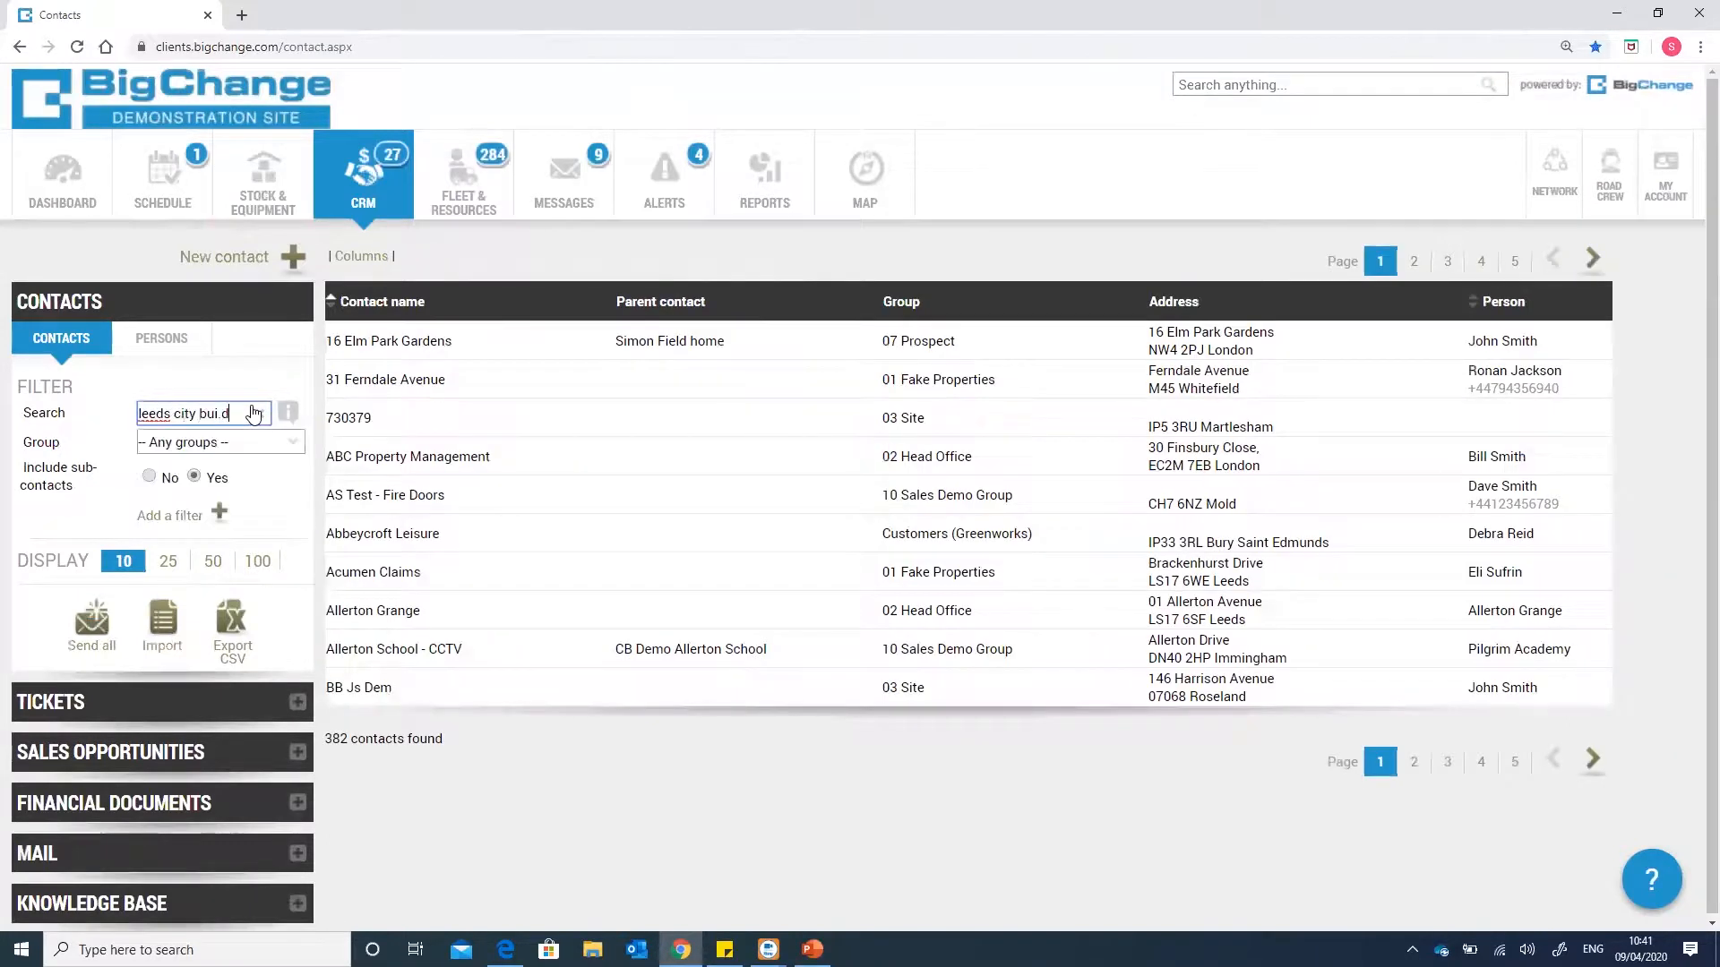
pyautogui.press('BackSpace')
pyautogui.click(465, 341)
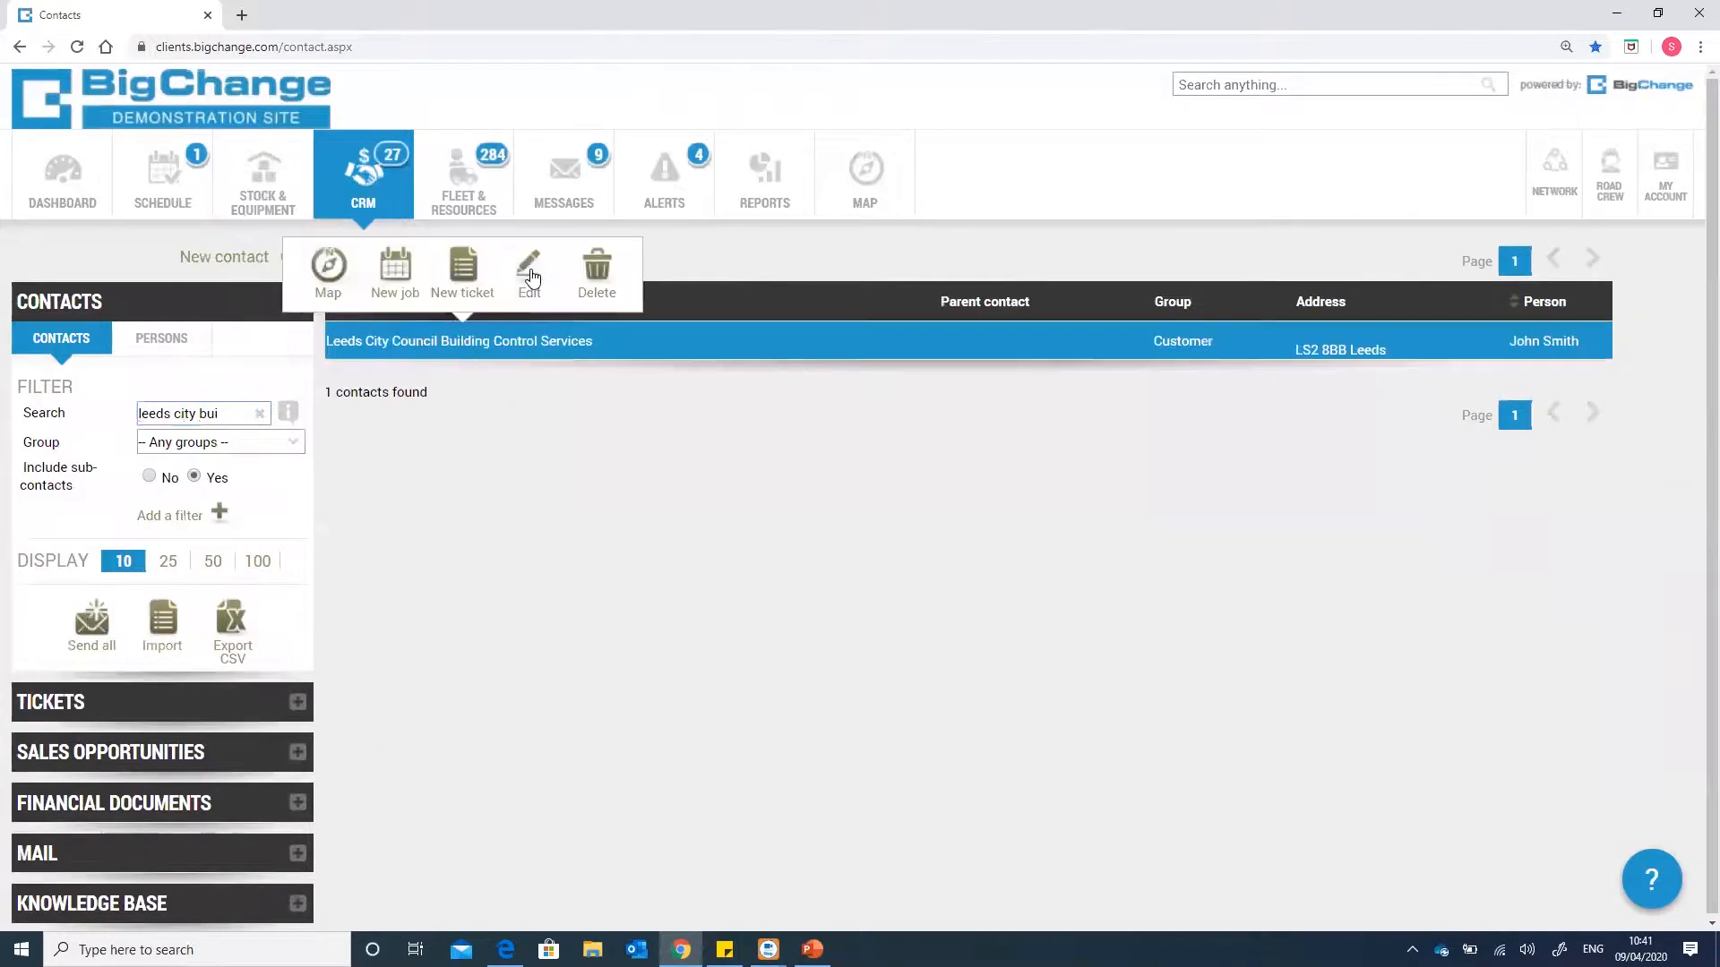
pyautogui.click(534, 275)
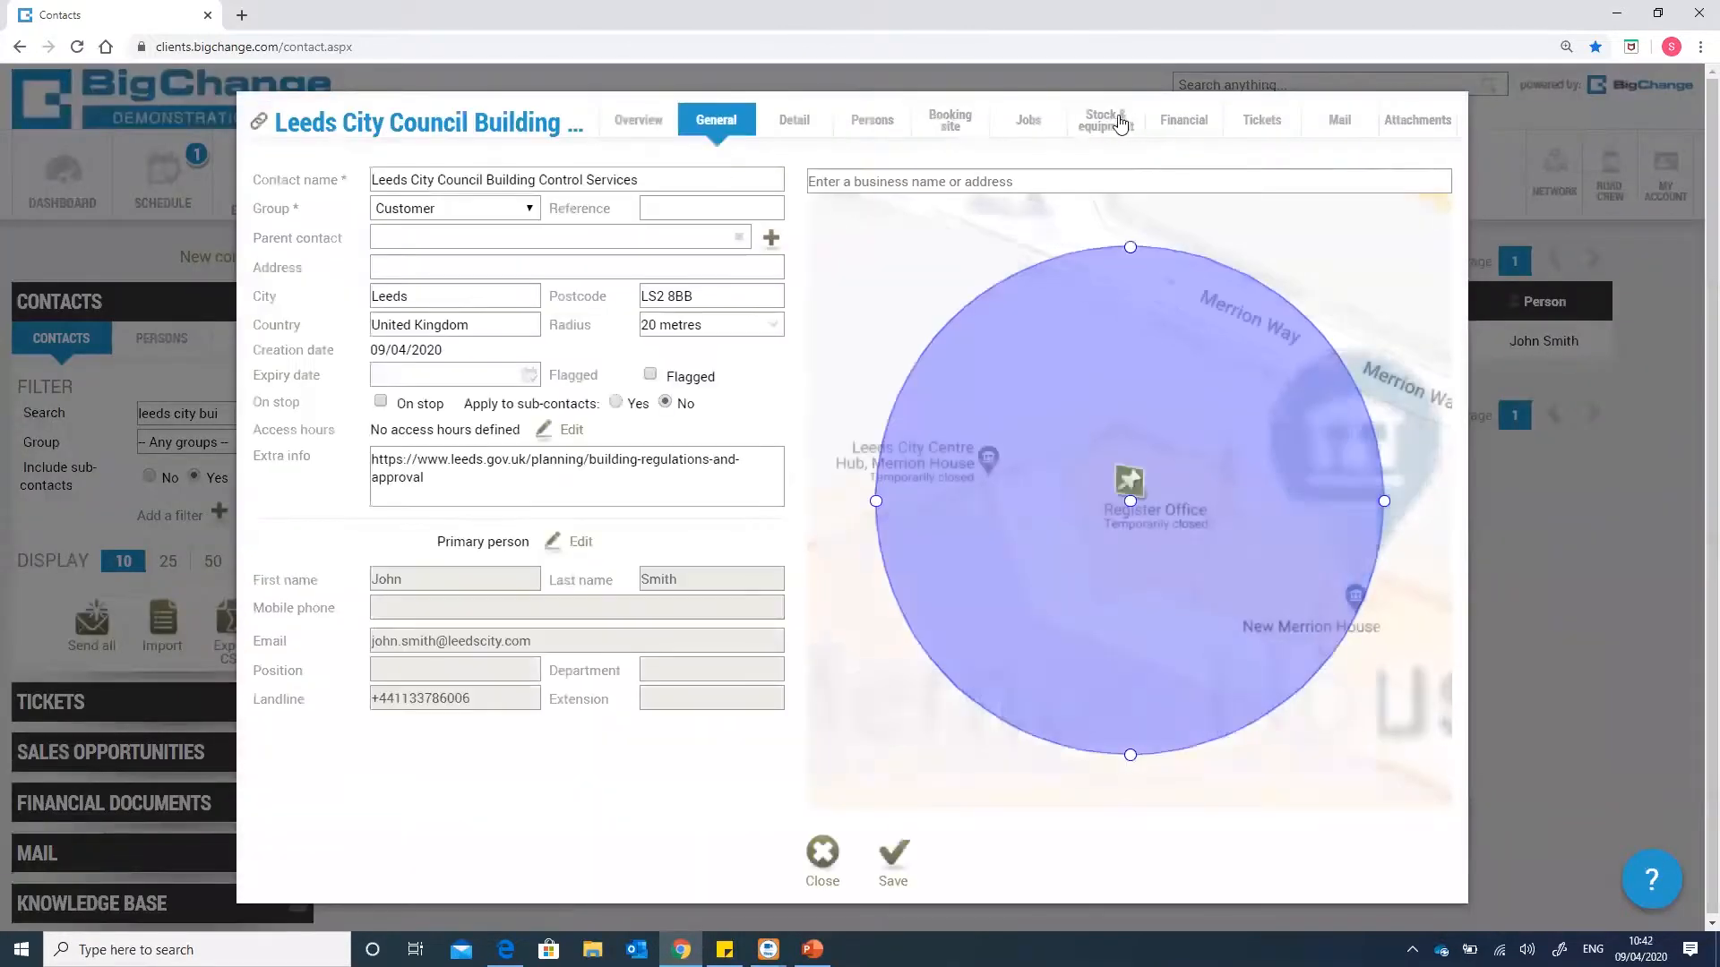
# - Search the contacts for "allerton school" instead and open the stock held at CB Demo Allerton School
pyautogui.click(230, 413)
pyautogui.click(256, 415)
pyautogui.write('allerton school')
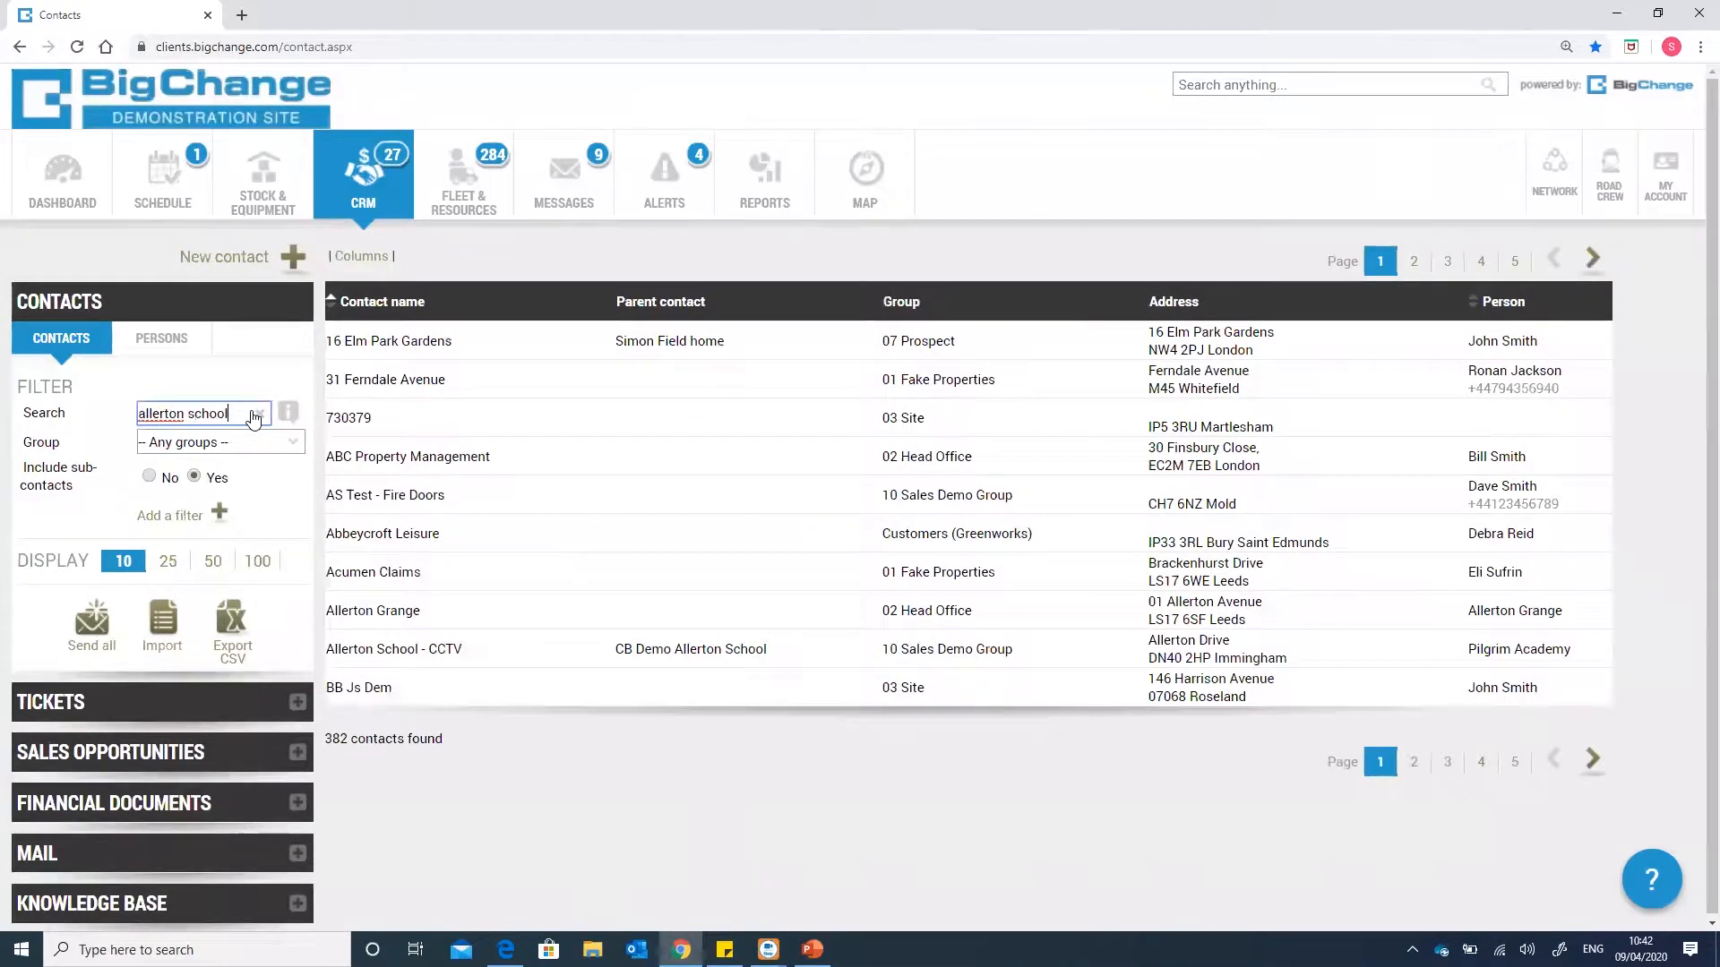
pyautogui.click(447, 380)
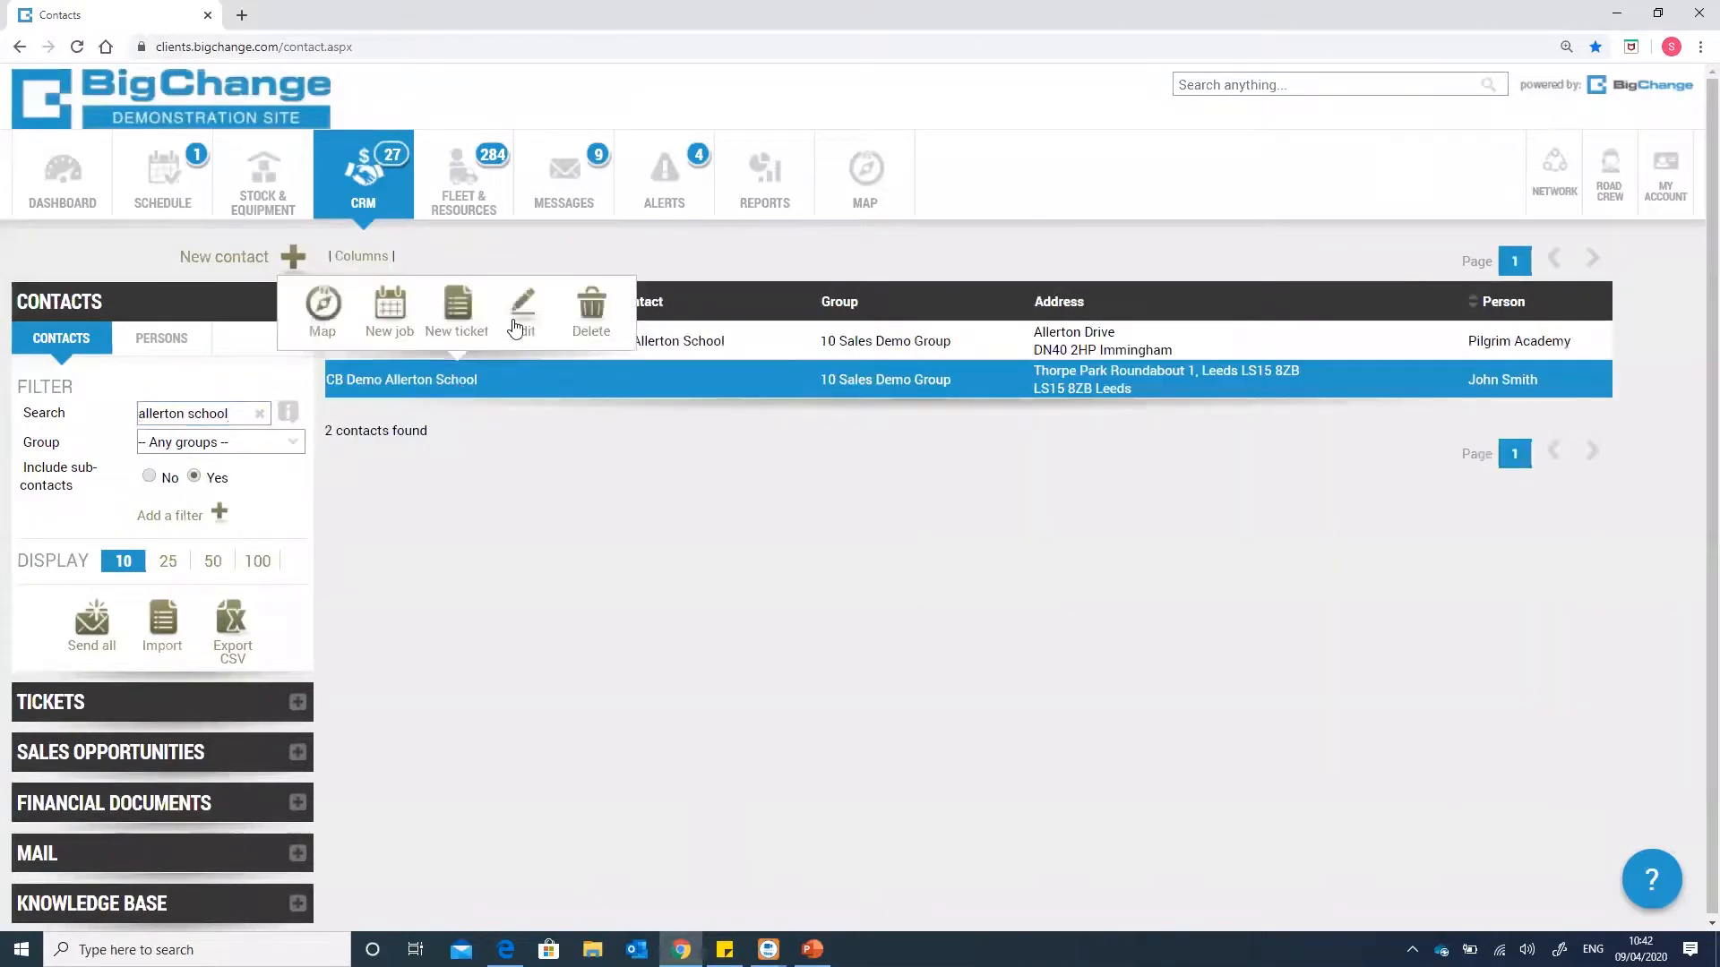
pyautogui.click(447, 301)
pyautogui.click(1106, 124)
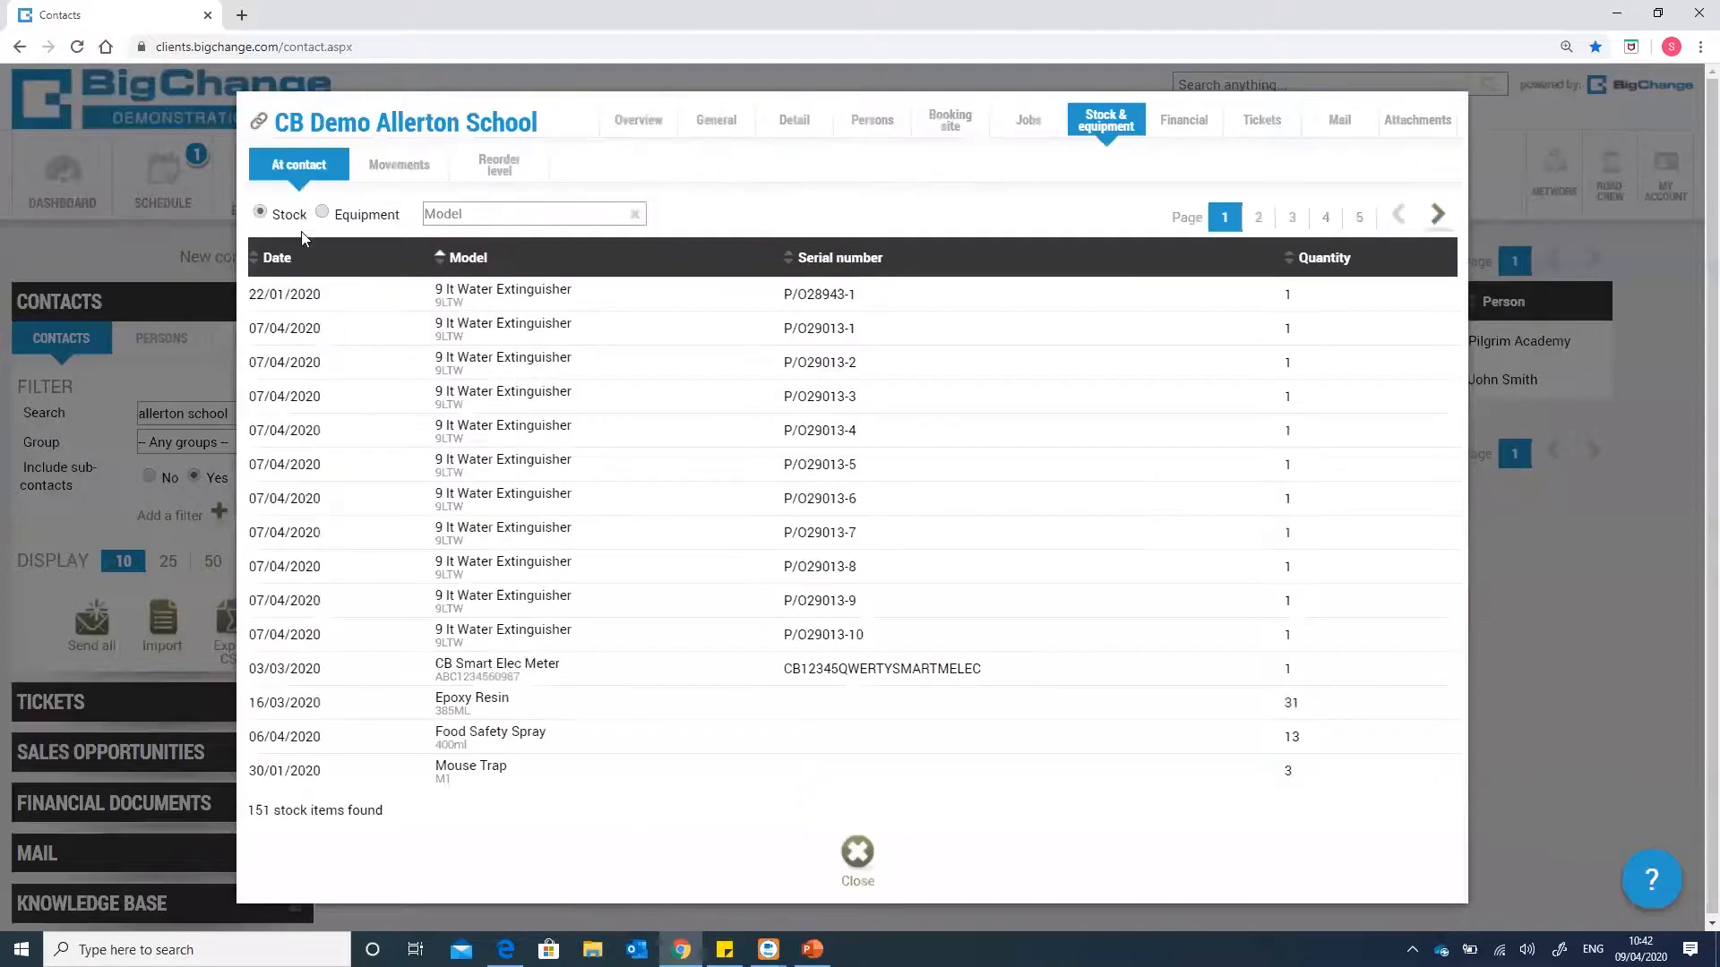
# - List the school's equipment and open the Hikvision indoor turret camera with serial number P/O28698-1 from the second page
pyautogui.click(324, 214)
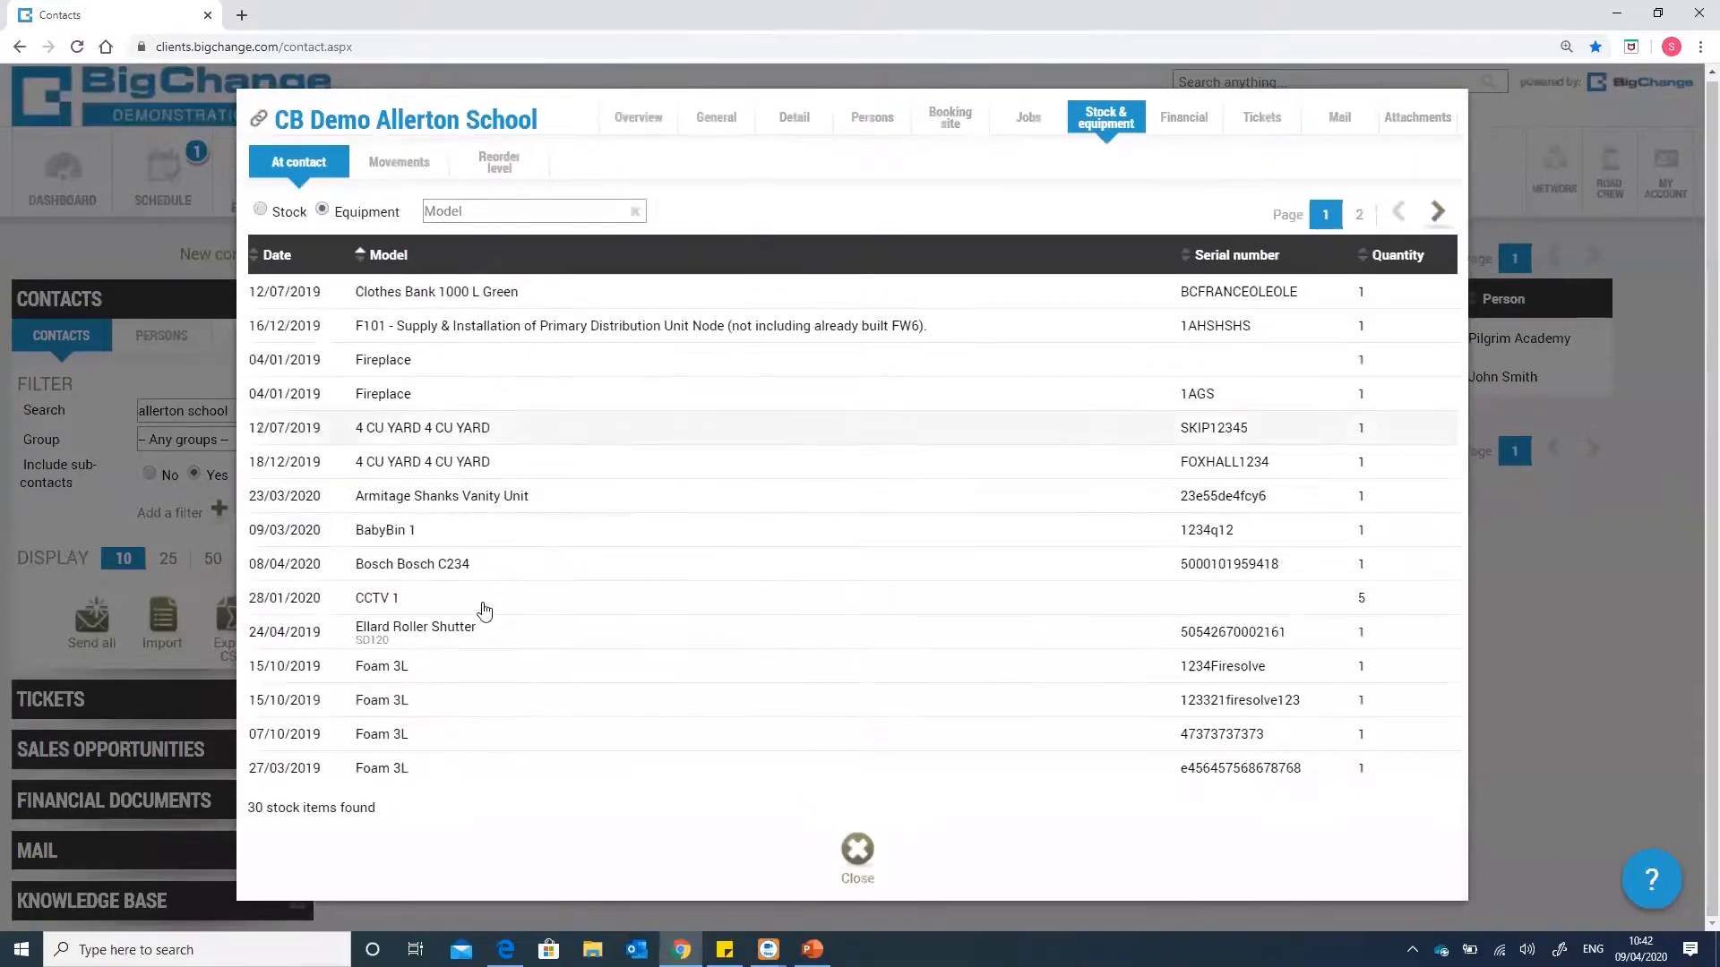
pyautogui.click(1358, 214)
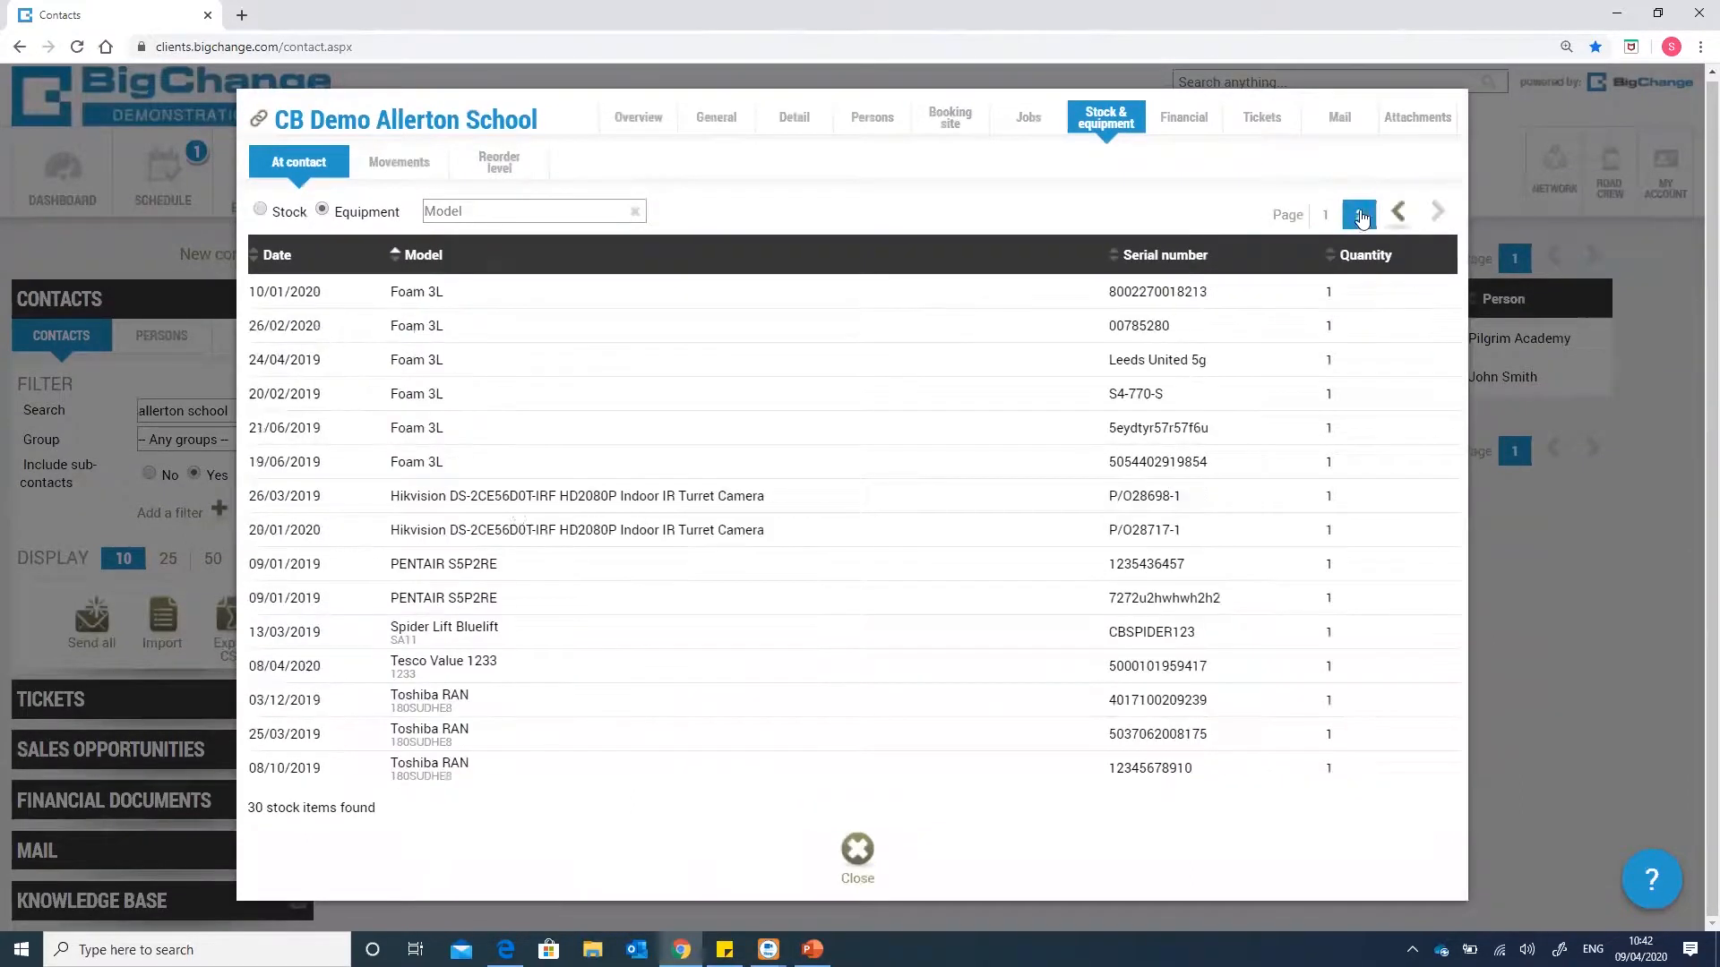
pyautogui.click(503, 512)
pyautogui.click(457, 423)
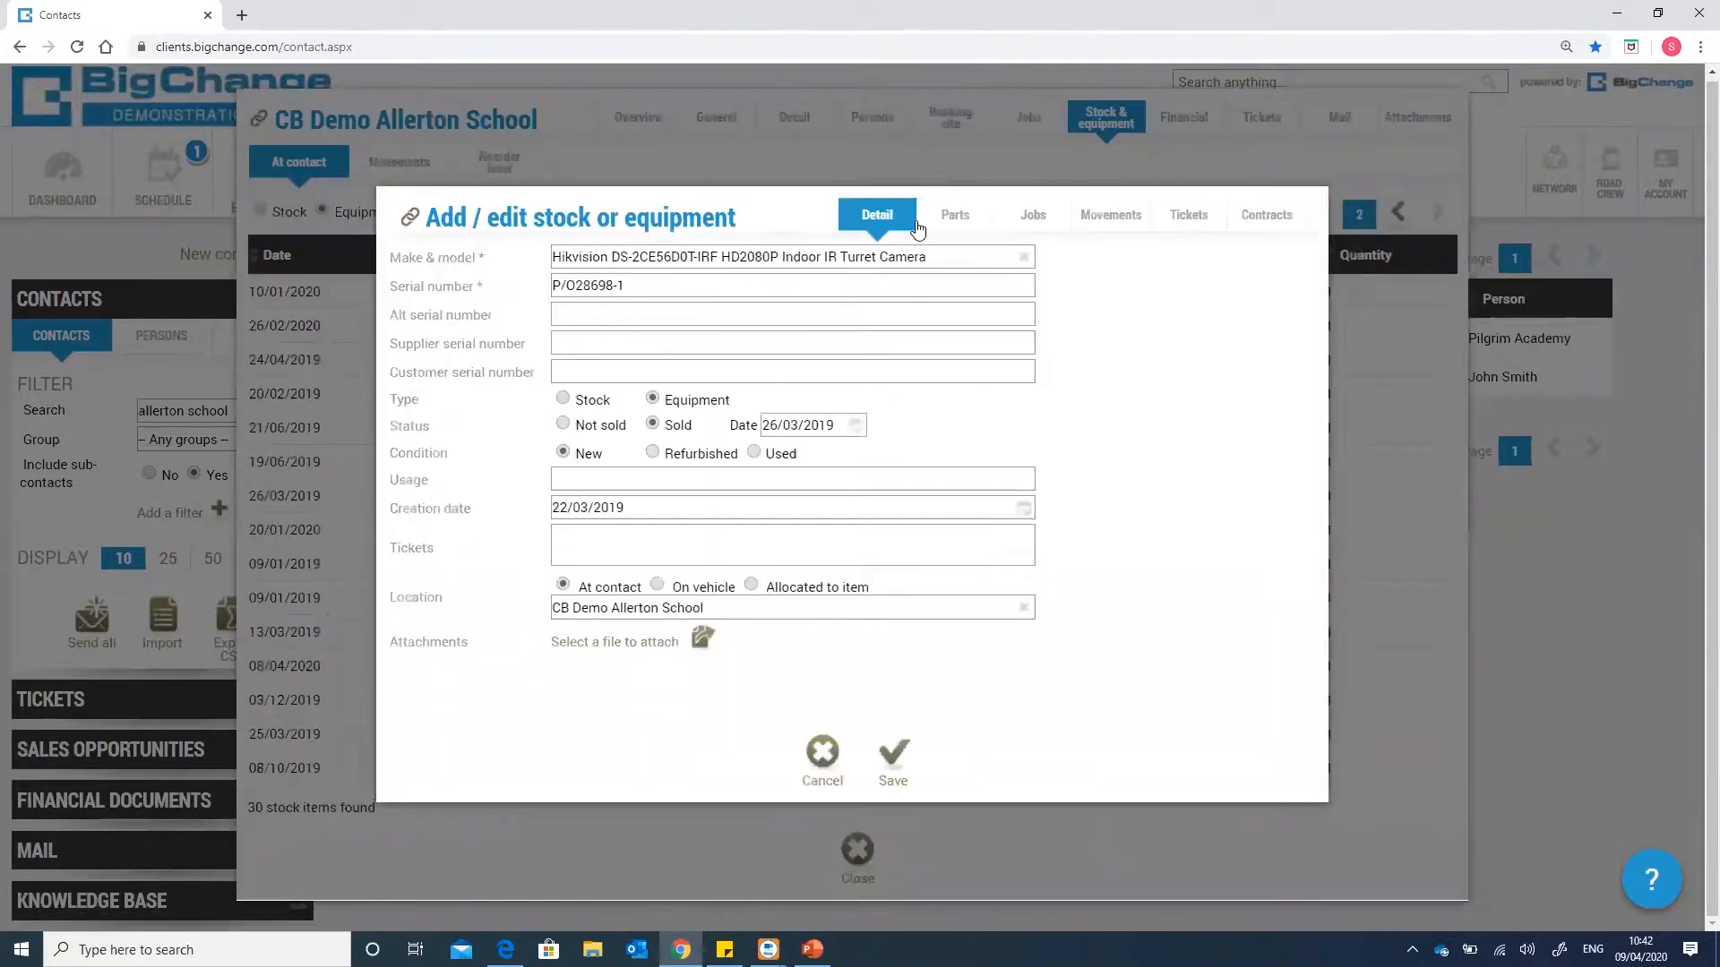
# - List the camera's planned jobs, then export the job card of the Fire Extinguisher Annual Service job as a PDF and open it
pyautogui.click(1030, 219)
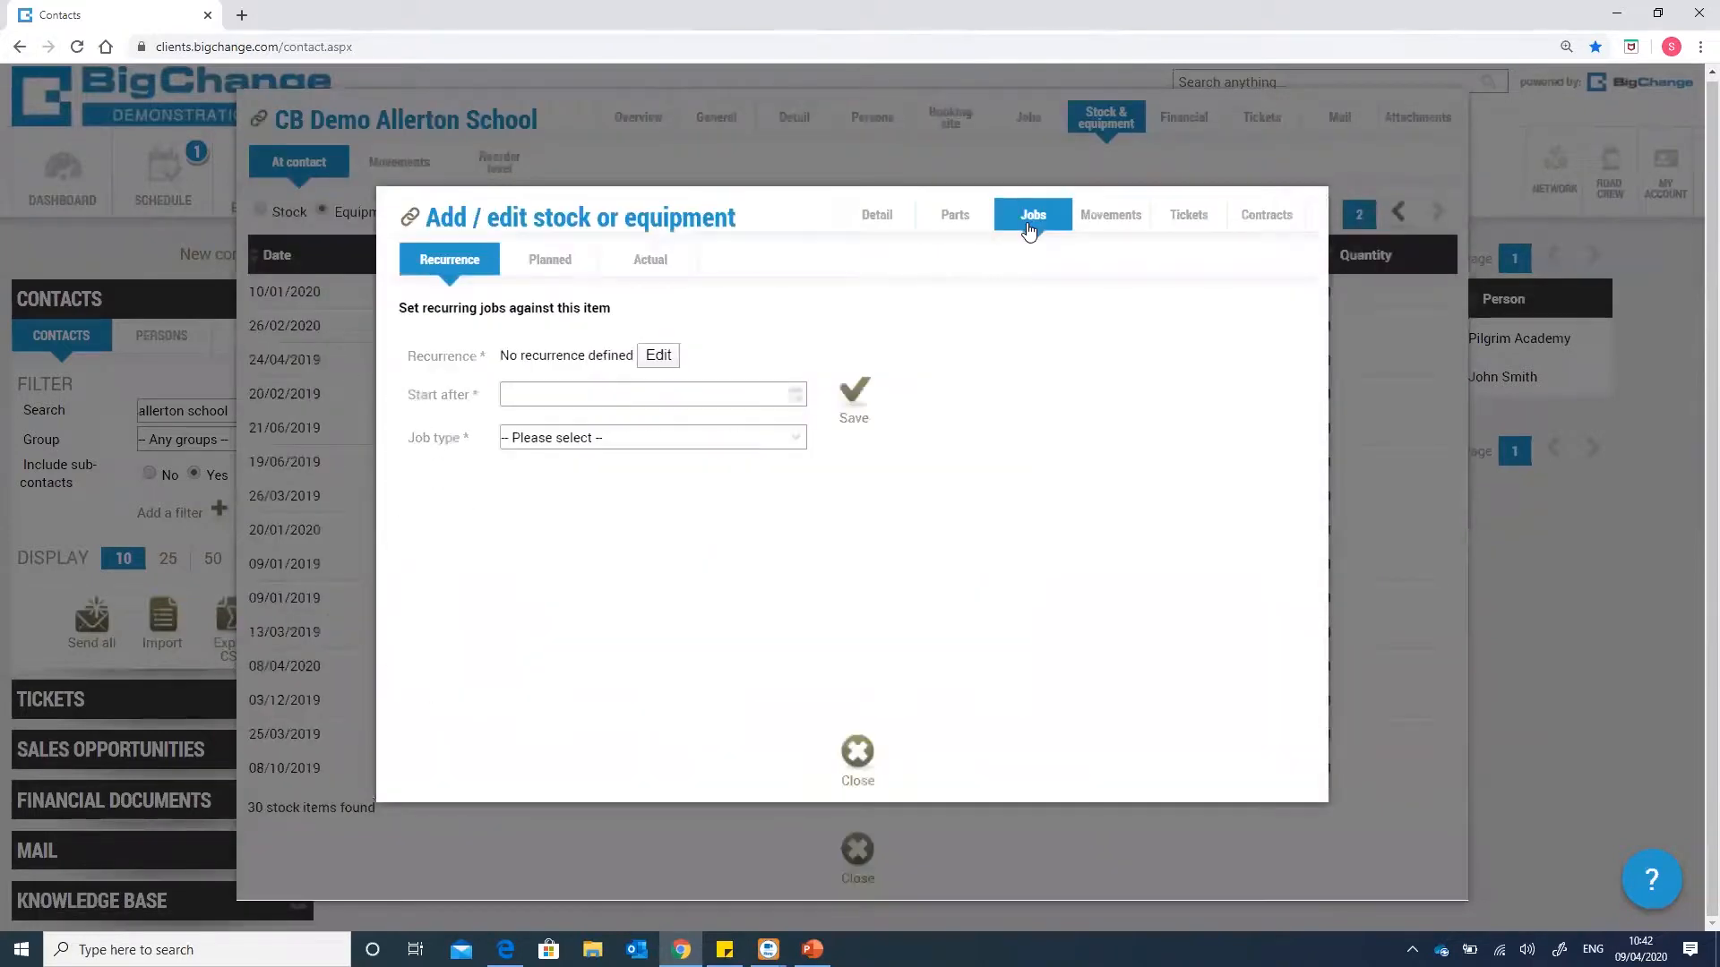
pyautogui.click(638, 256)
pyautogui.click(534, 271)
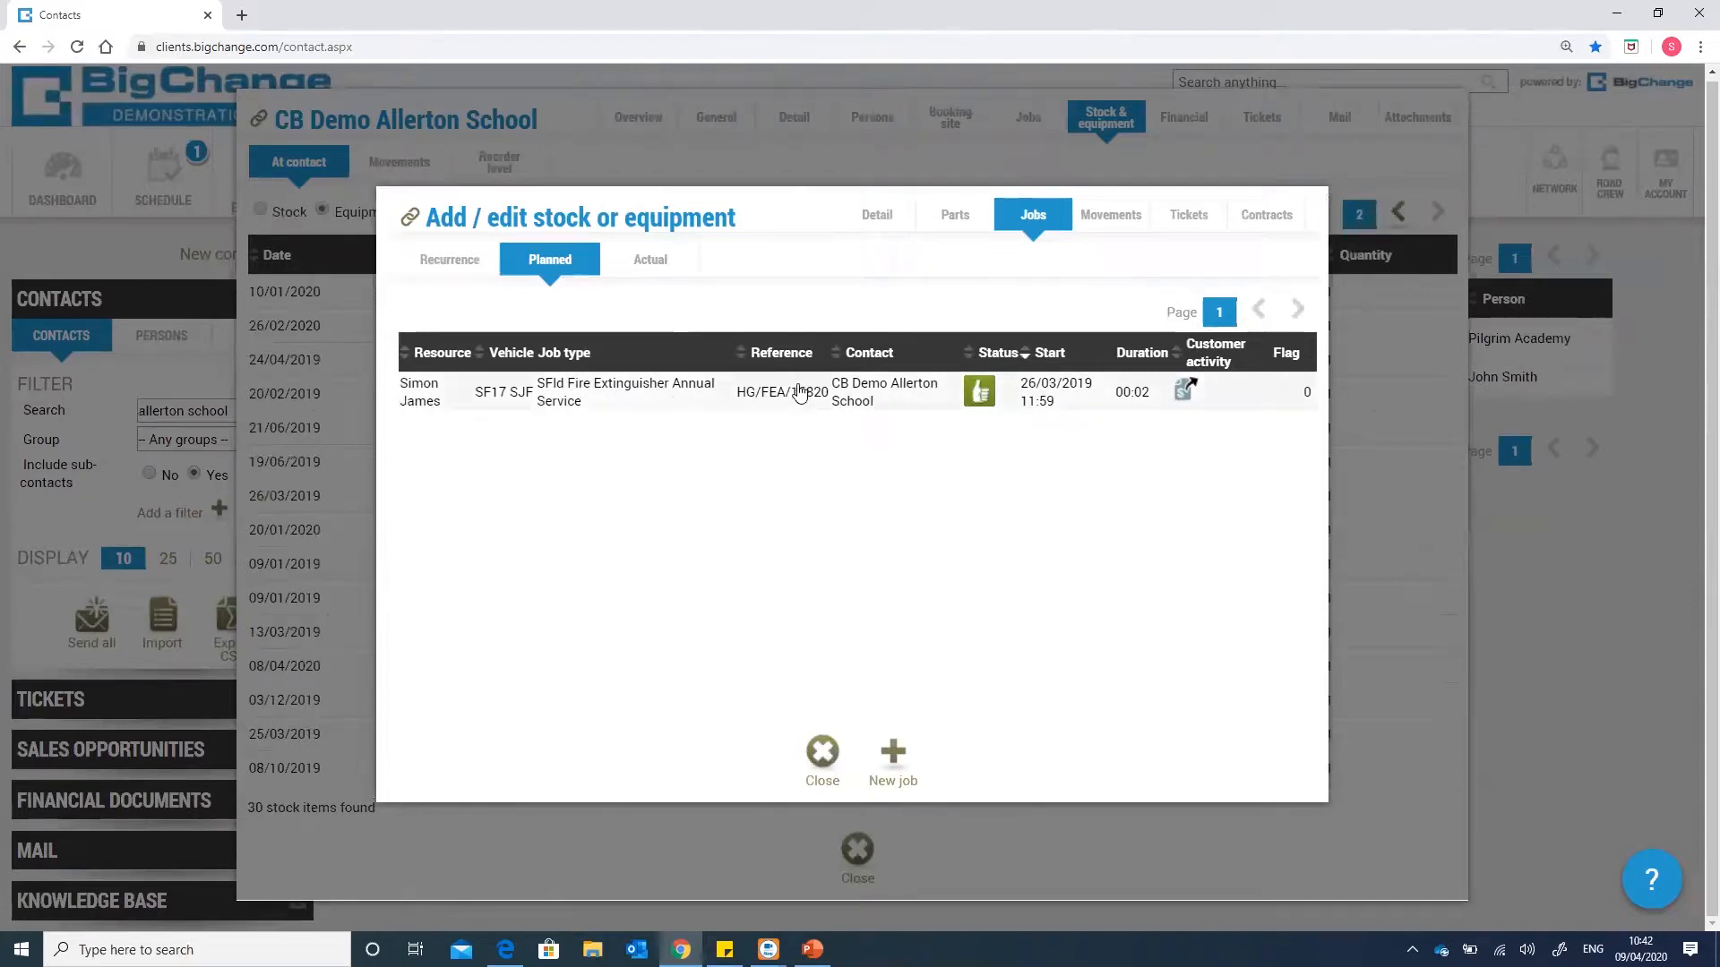
pyautogui.click(1018, 405)
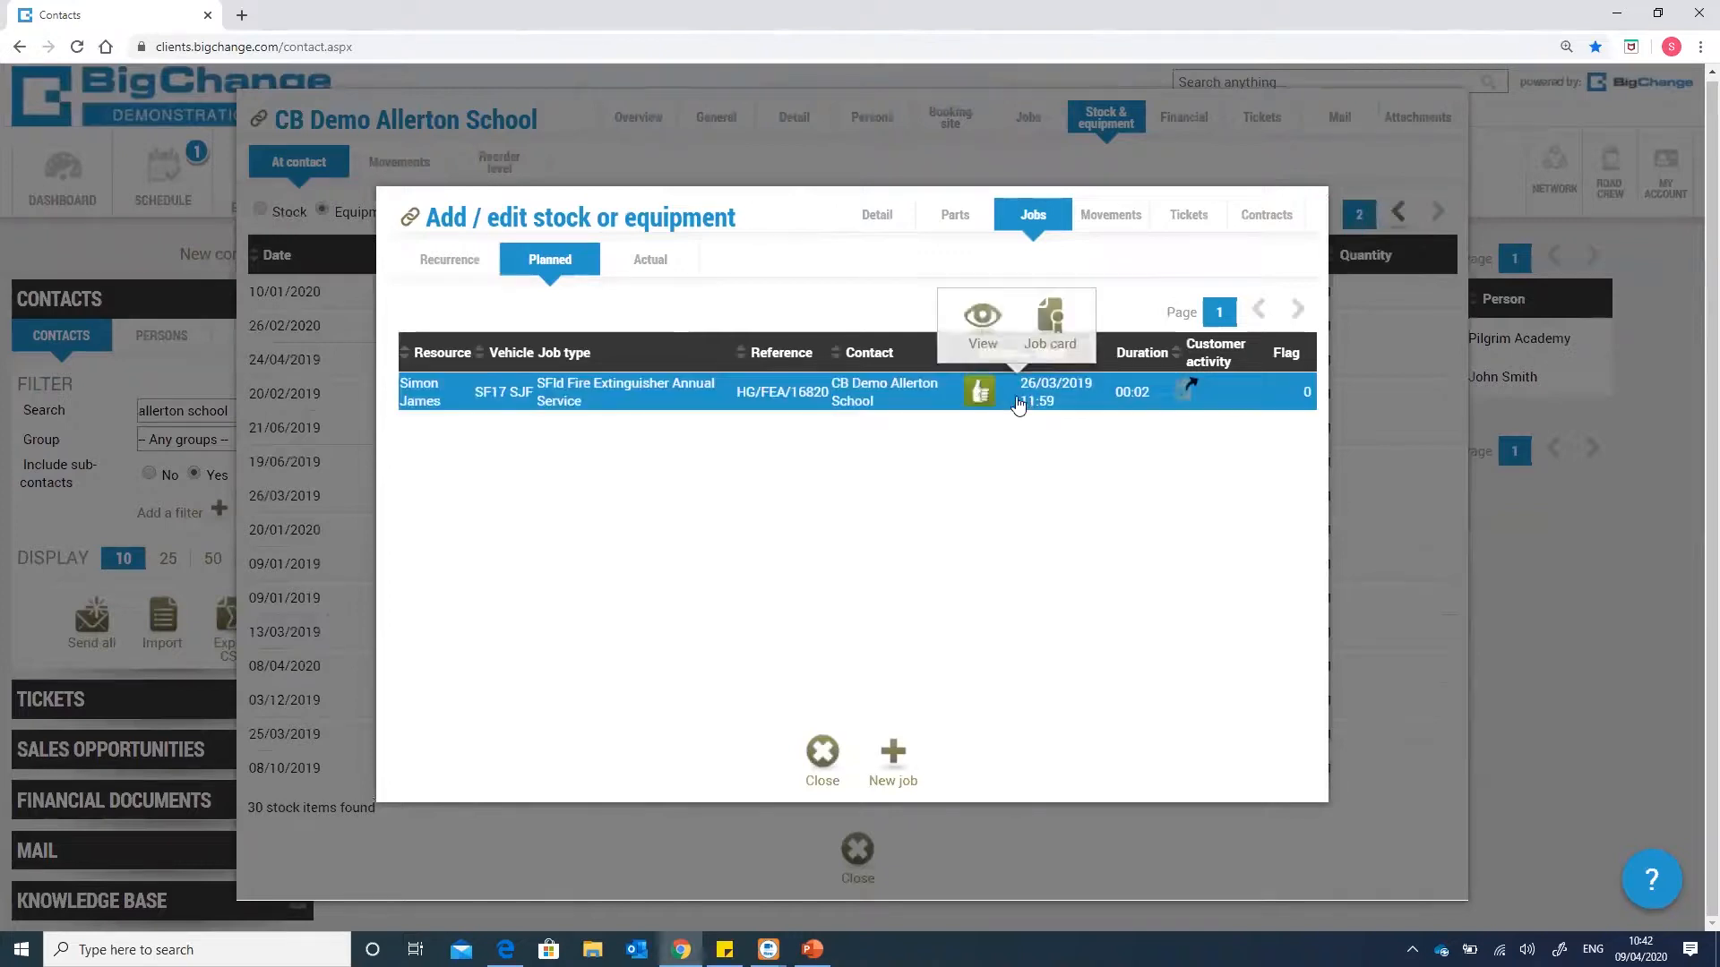
pyautogui.click(1050, 328)
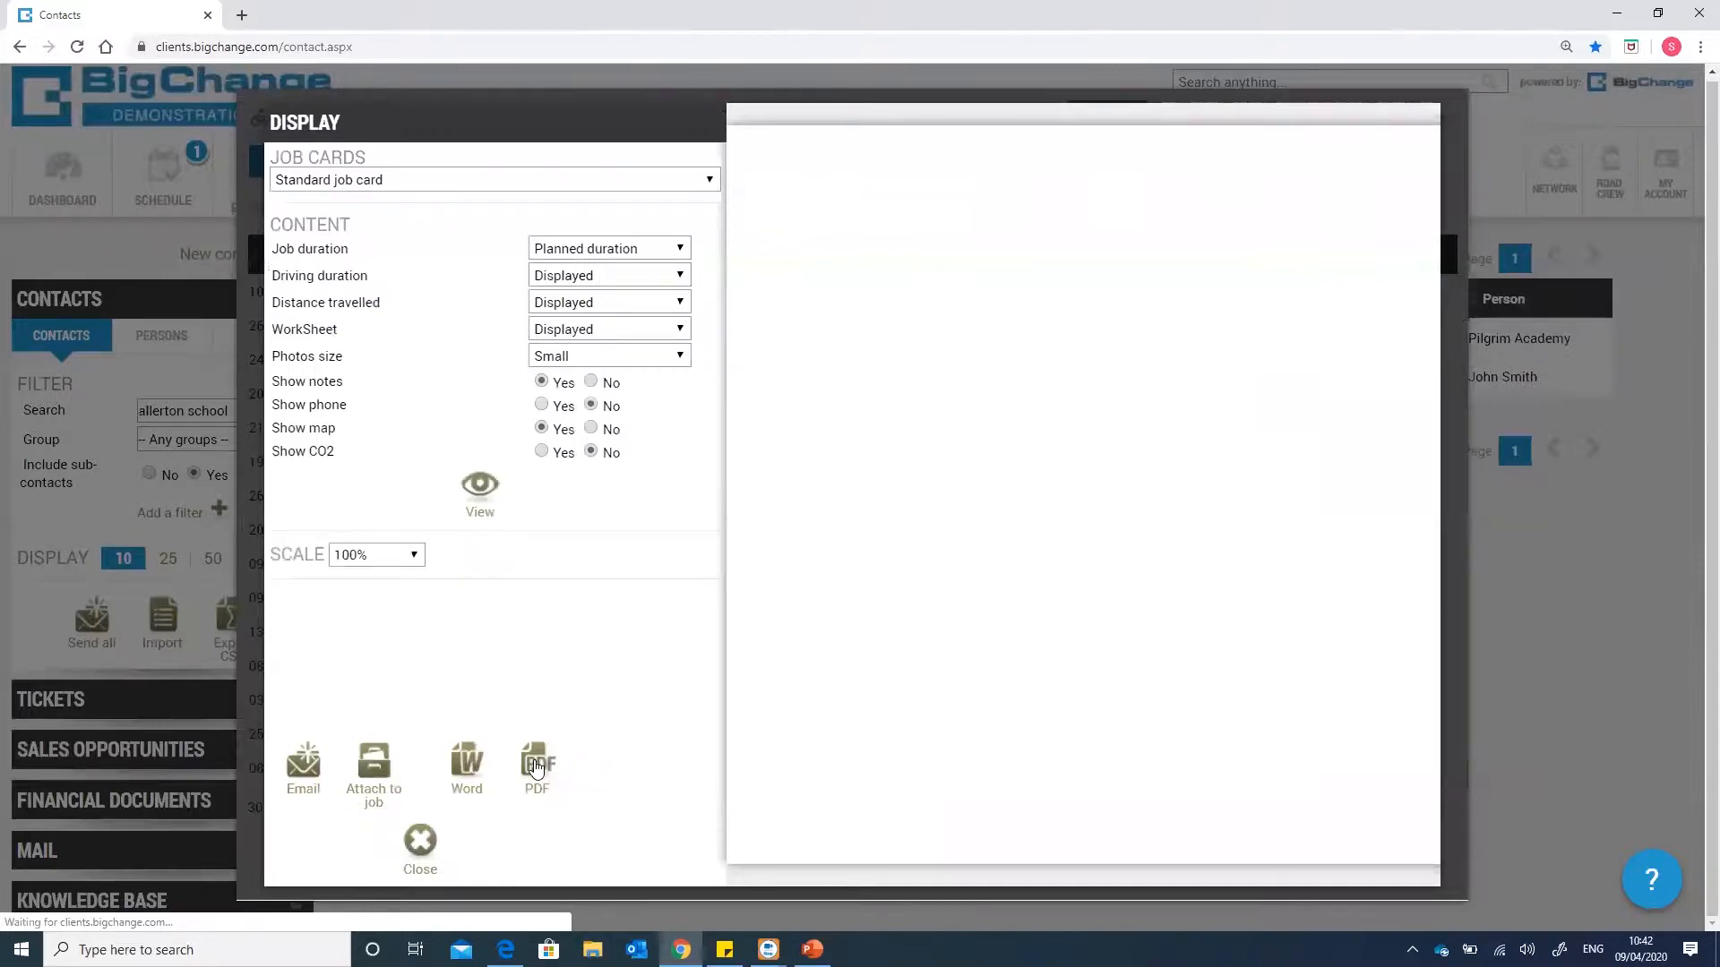
pyautogui.click(537, 768)
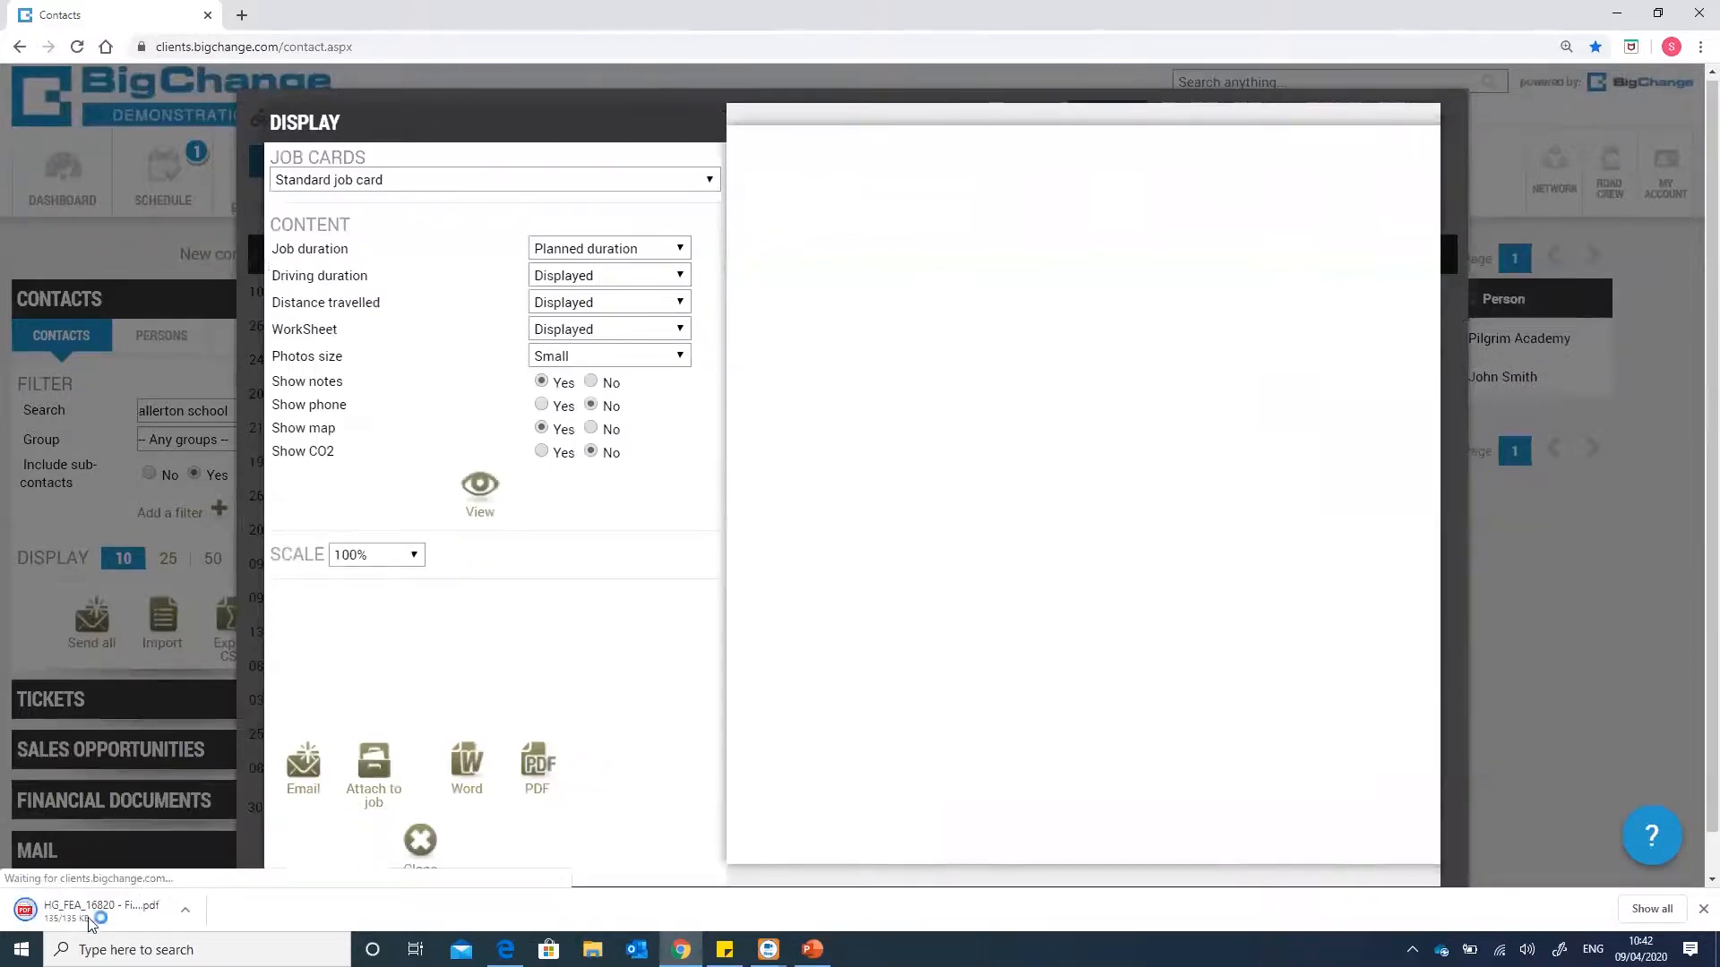
pyautogui.click(88, 915)
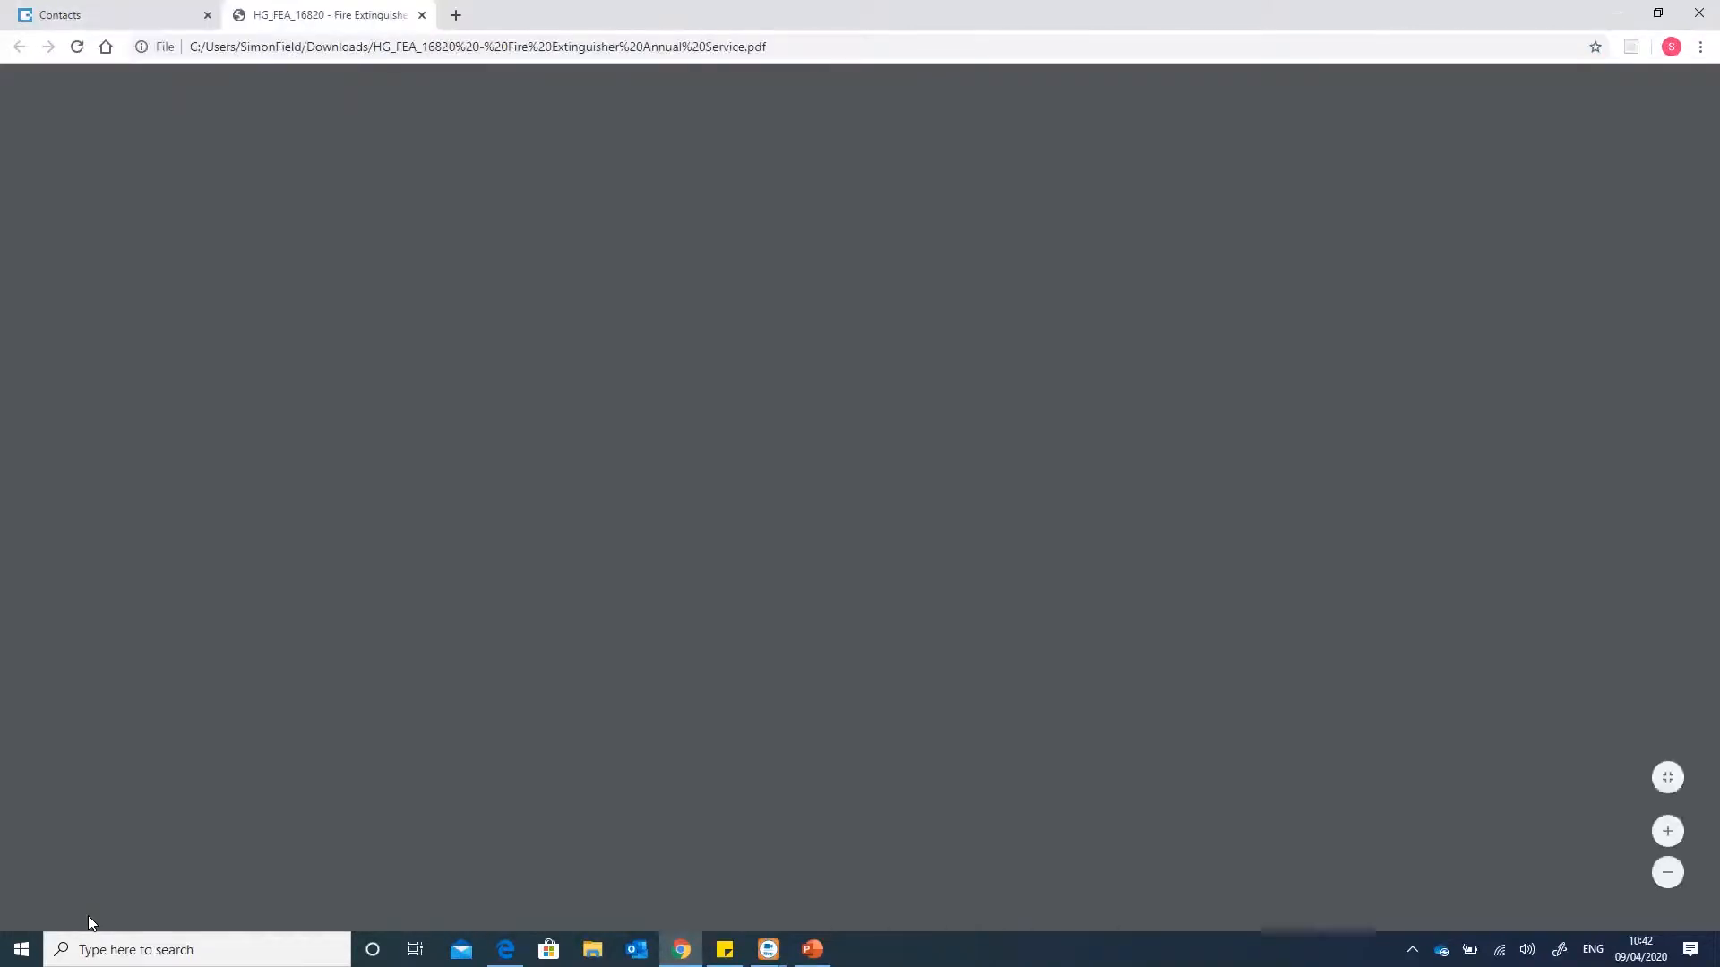
# - Read through the job card's stock items, risk assessment and photo, and close the PDF, the job card and the camera's record
pyautogui.scroll(-3, 624, 690)
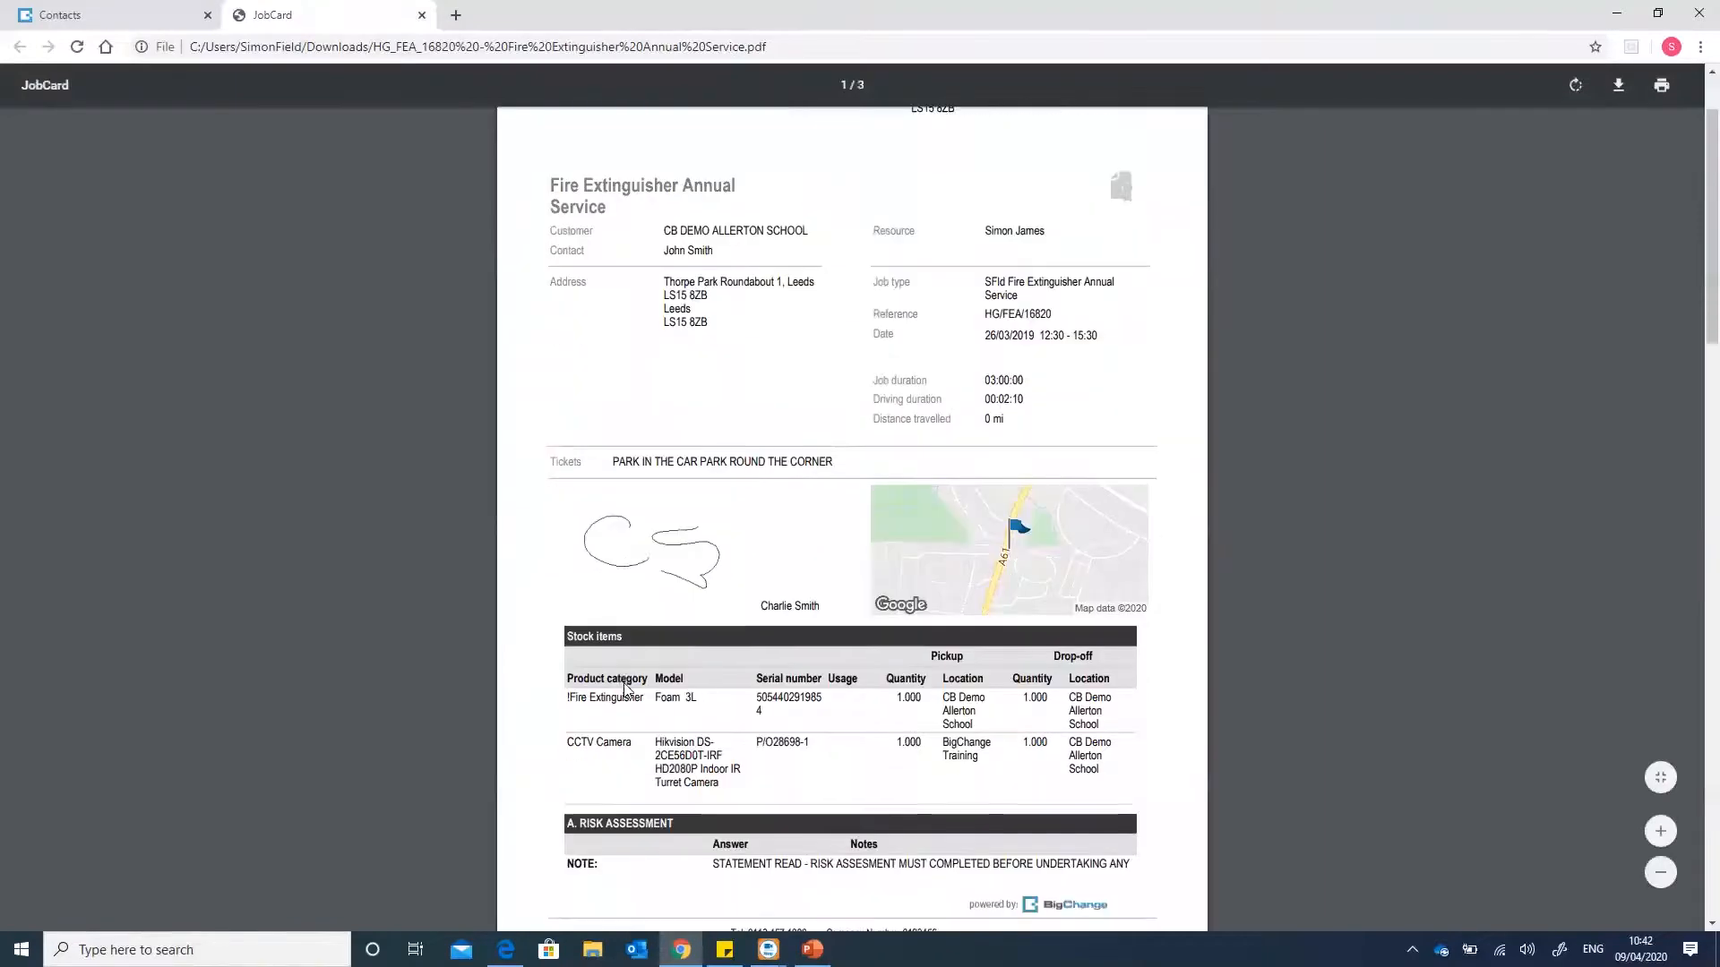
pyautogui.scroll(3, 731, 521)
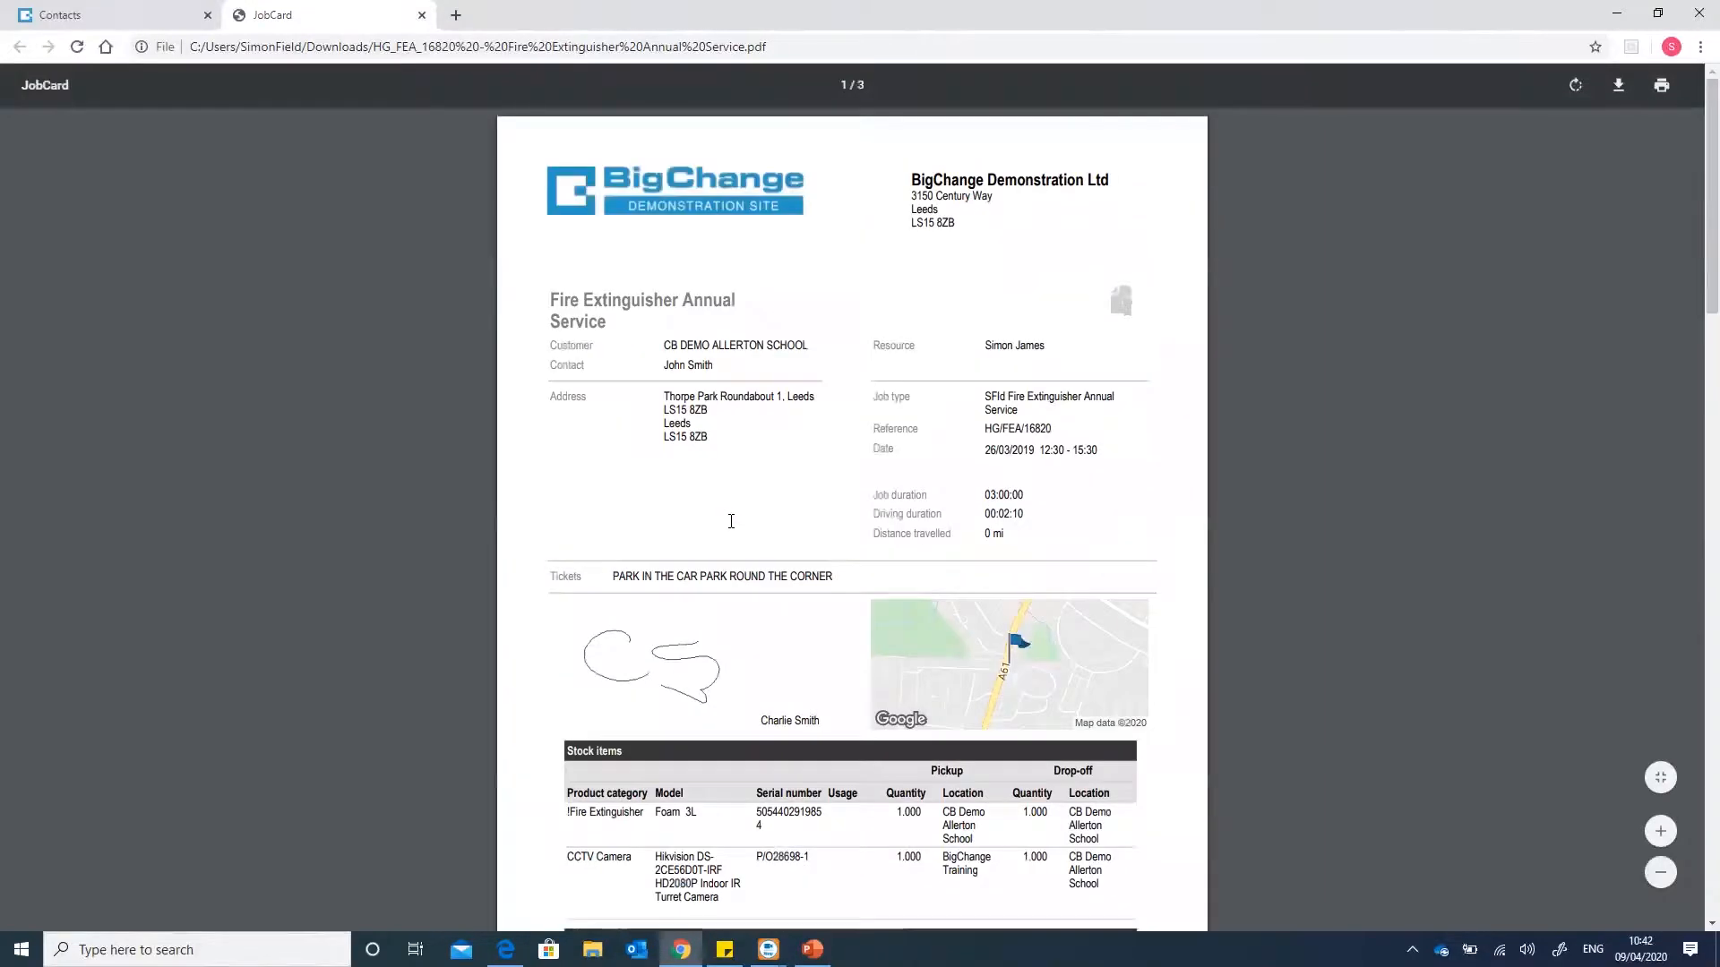
pyautogui.scroll(-1, 731, 522)
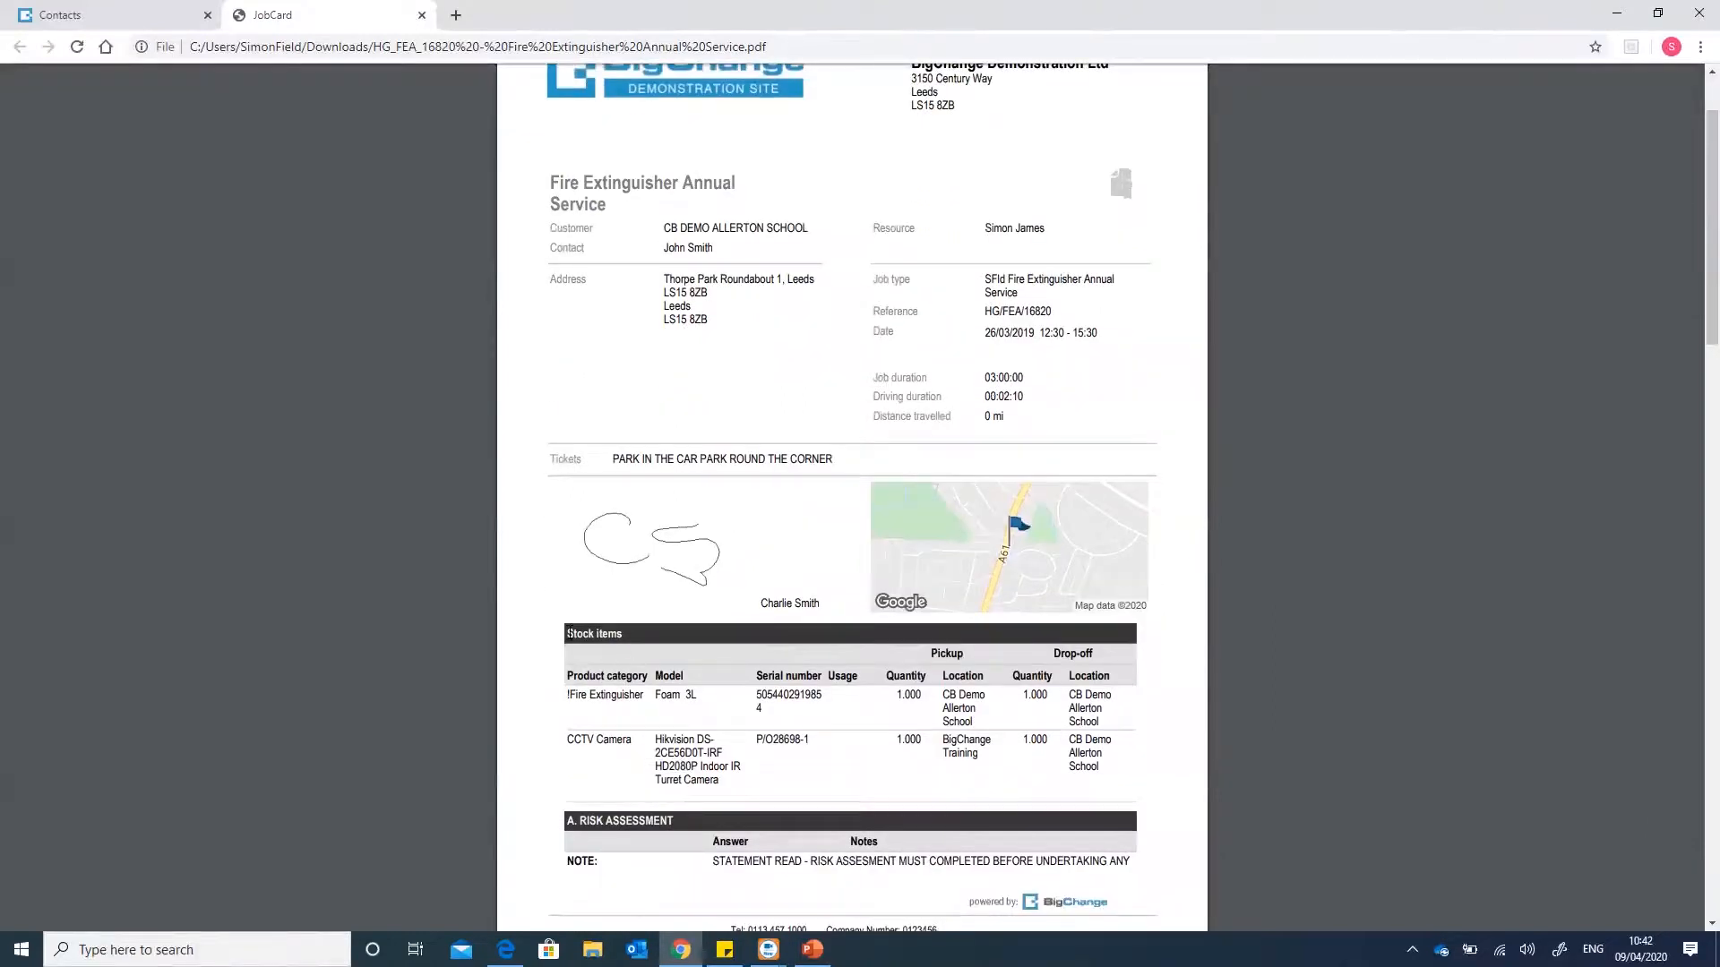
pyautogui.scroll(-12, 783, 706)
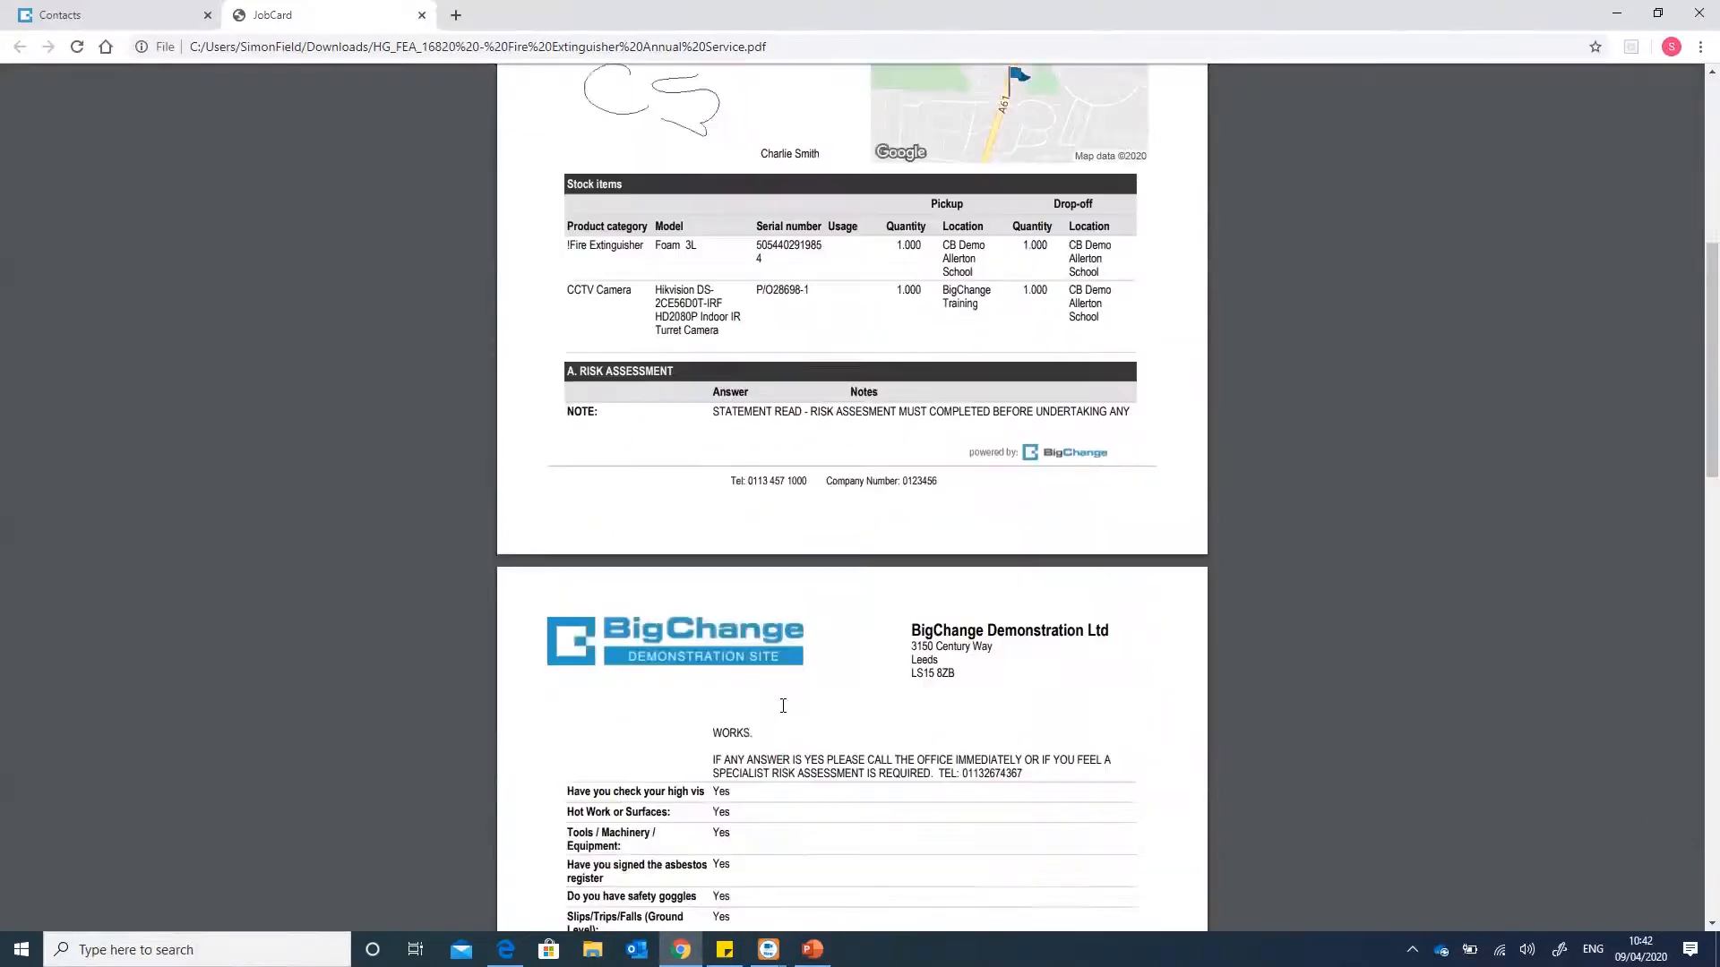
pyautogui.scroll(-5, 782, 706)
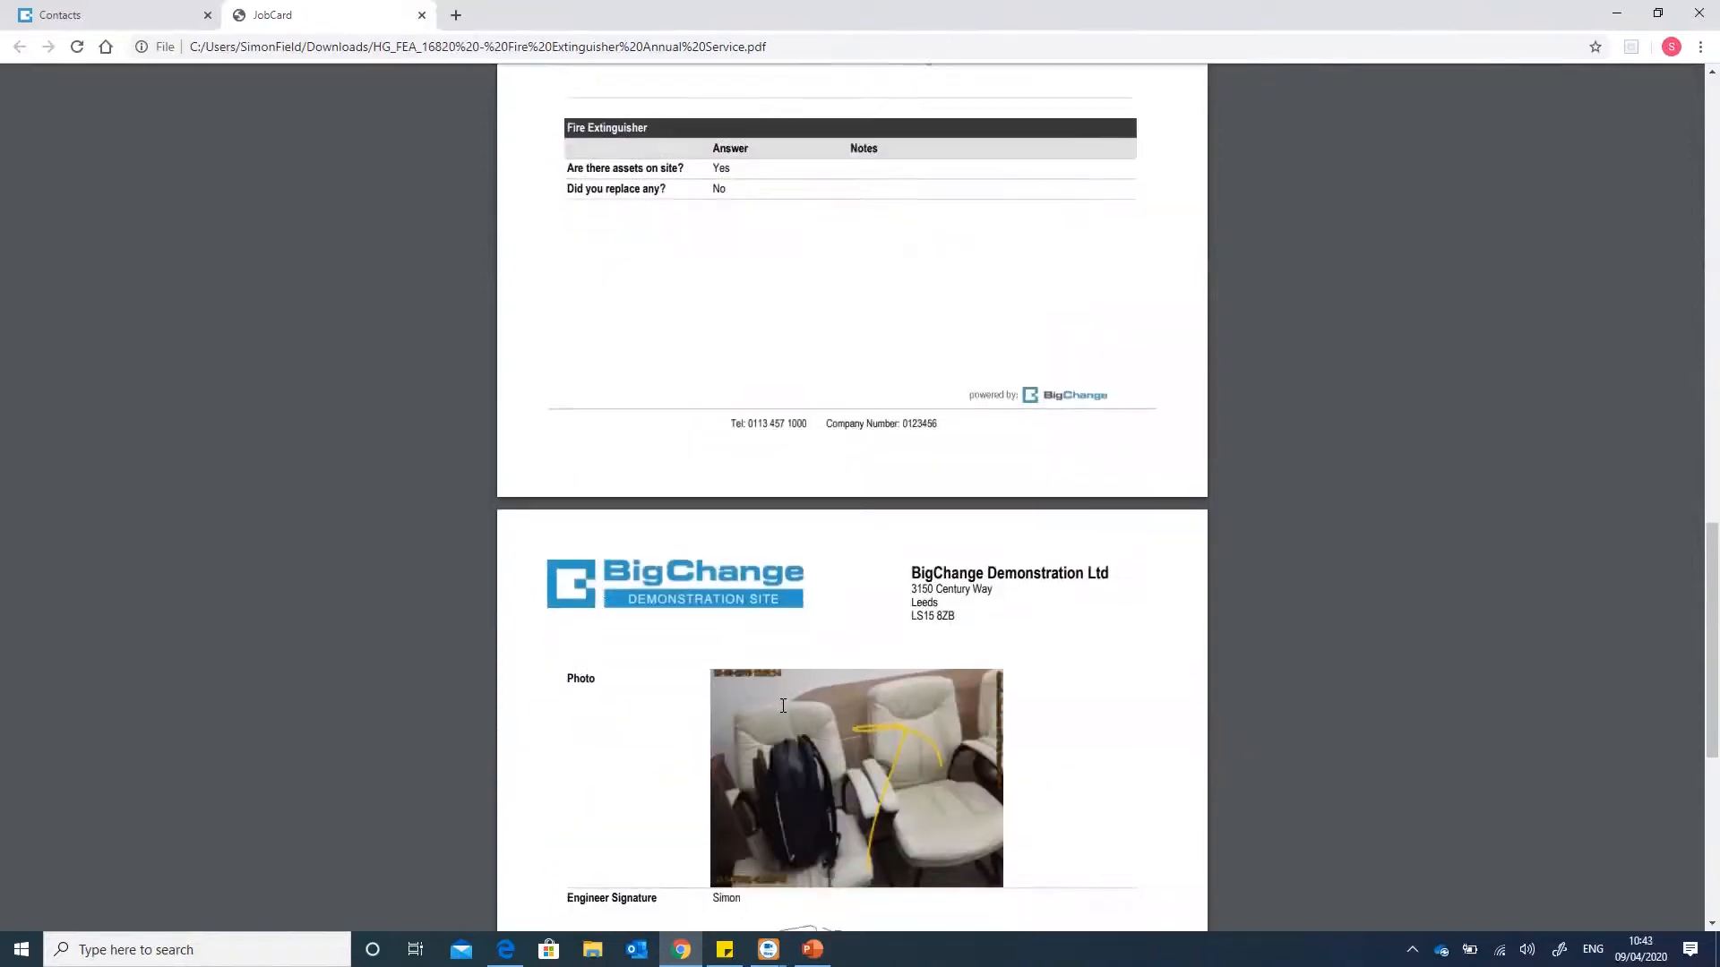
pyautogui.scroll(8, 783, 706)
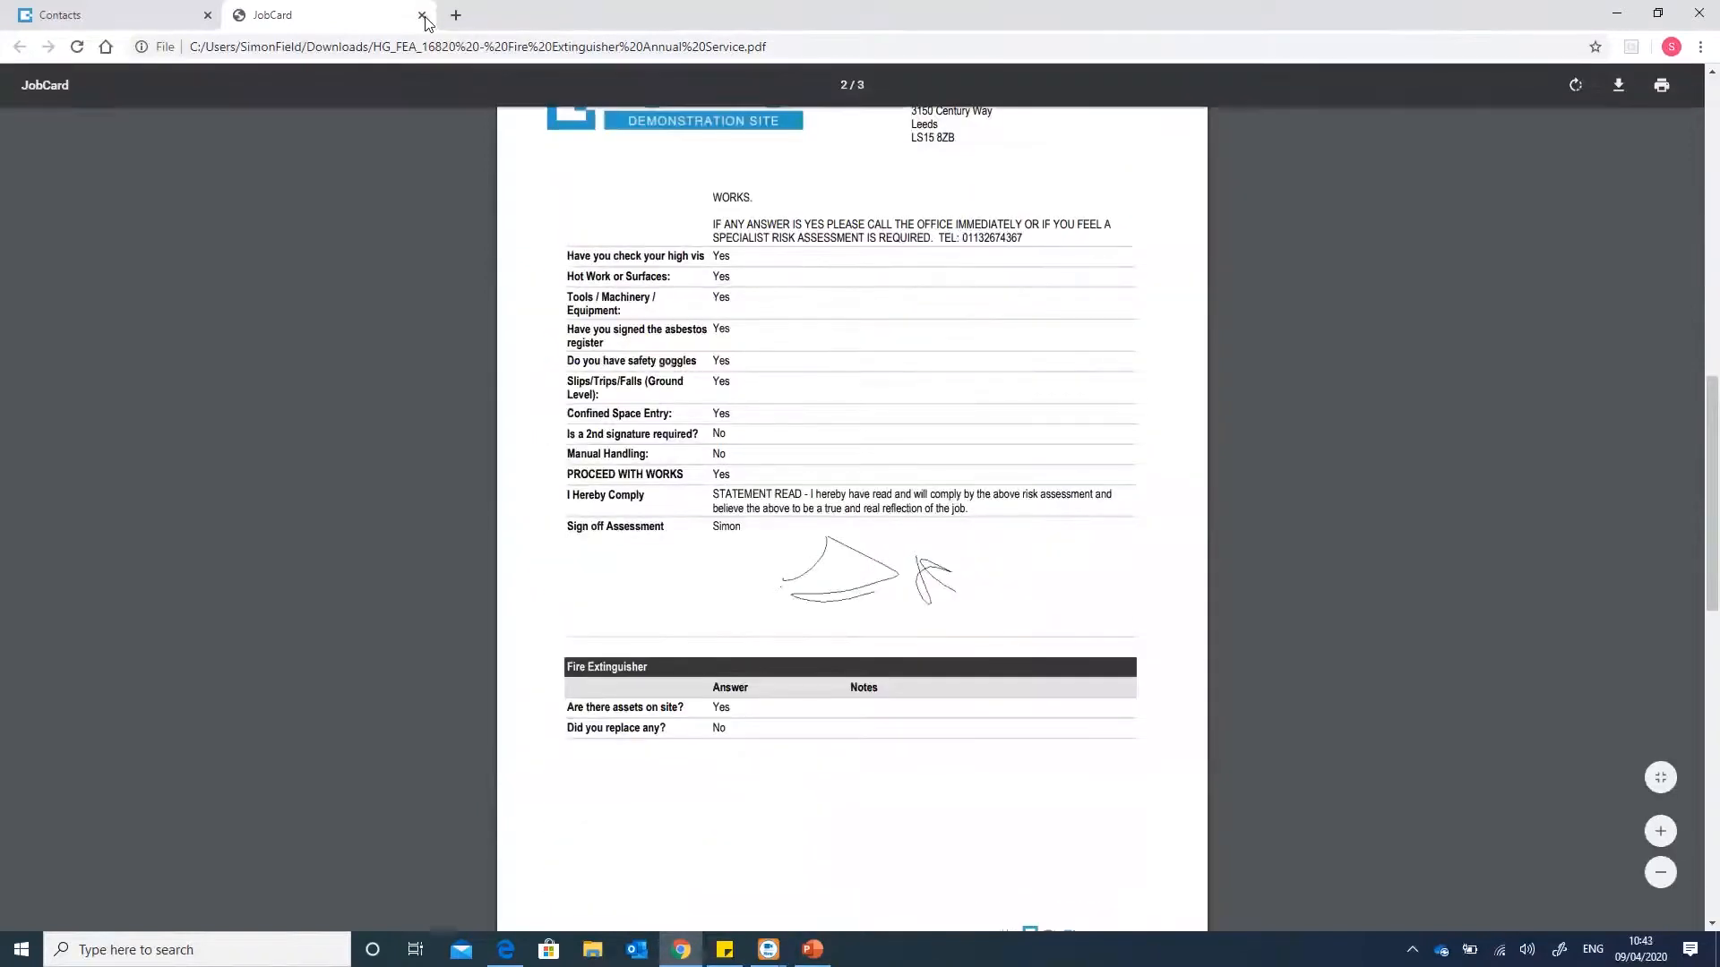
pyautogui.click(422, 14)
pyautogui.click(251, 147)
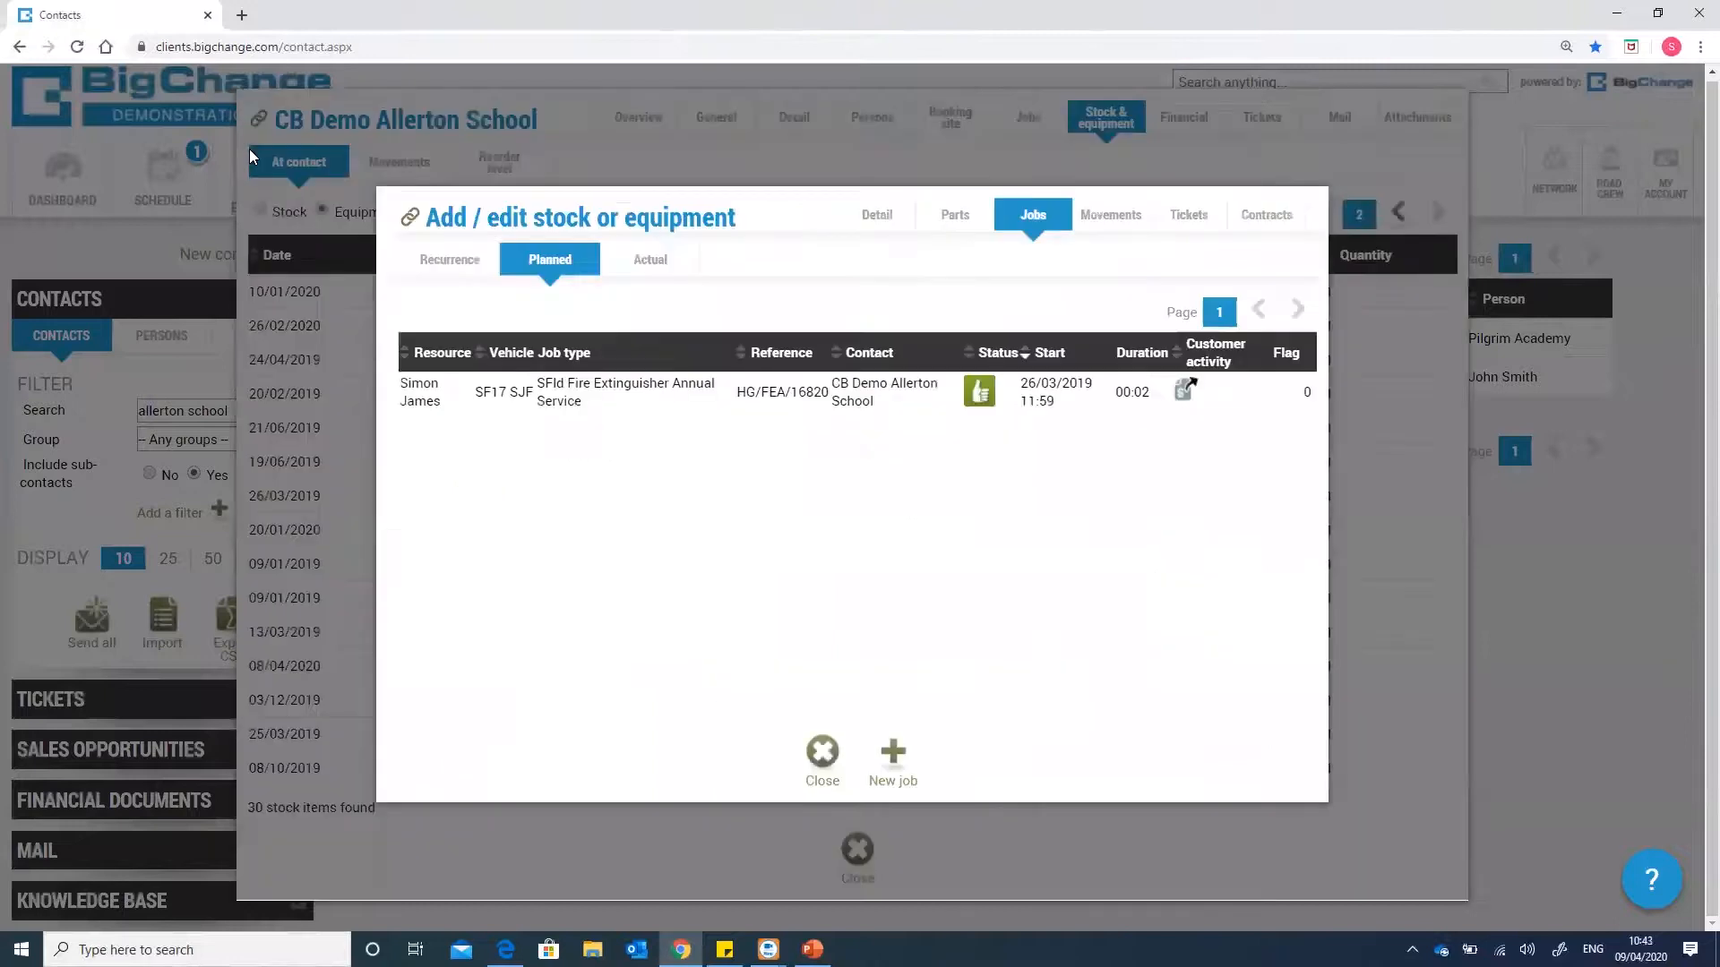
pyautogui.click(831, 759)
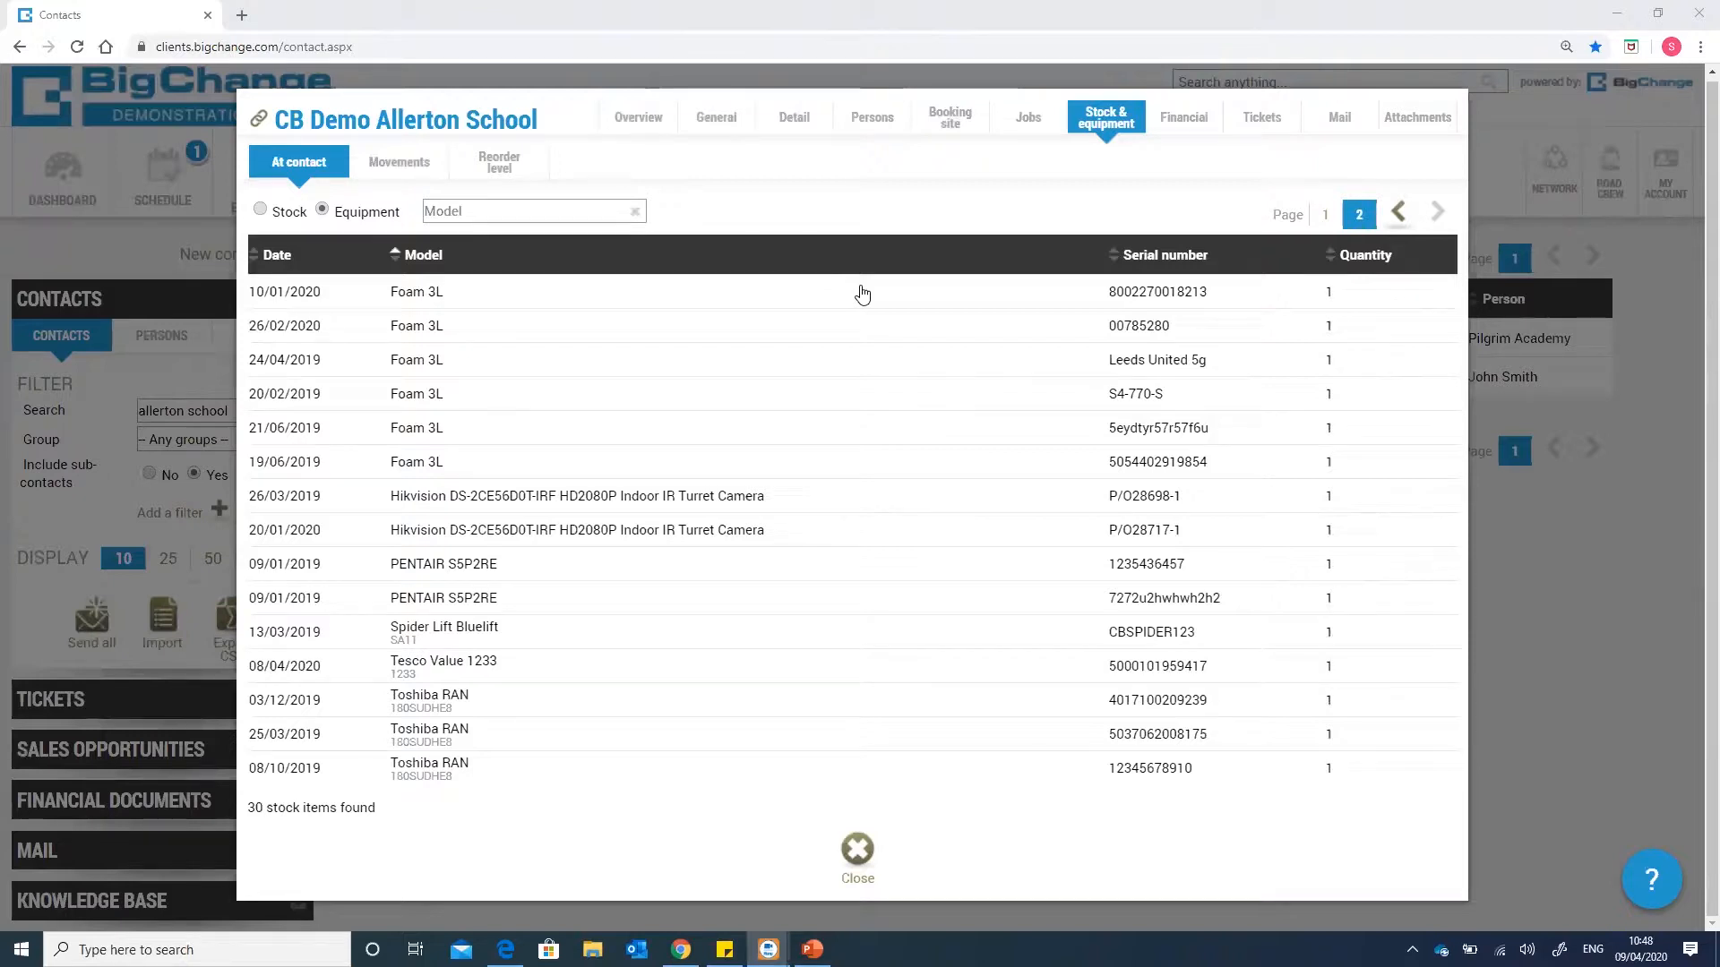
# - Leave the school's contact record for the account settings and open the stock item custom fields
pyautogui.click(1625, 340)
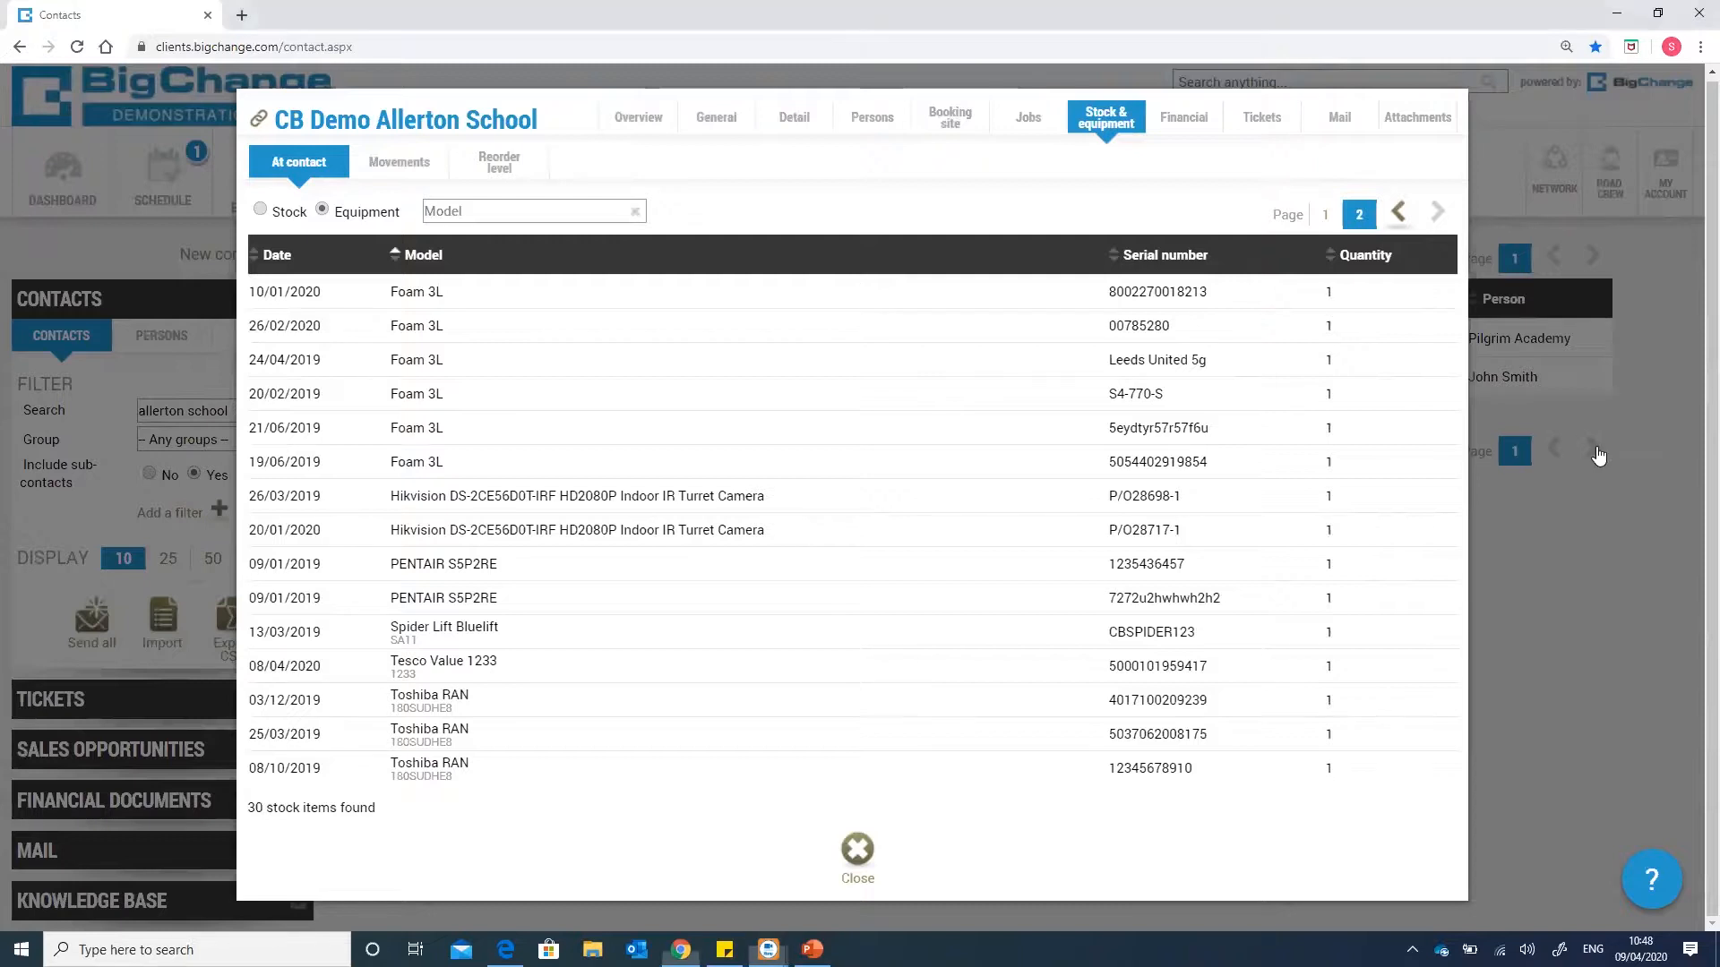
pyautogui.click(1665, 171)
pyautogui.click(1530, 302)
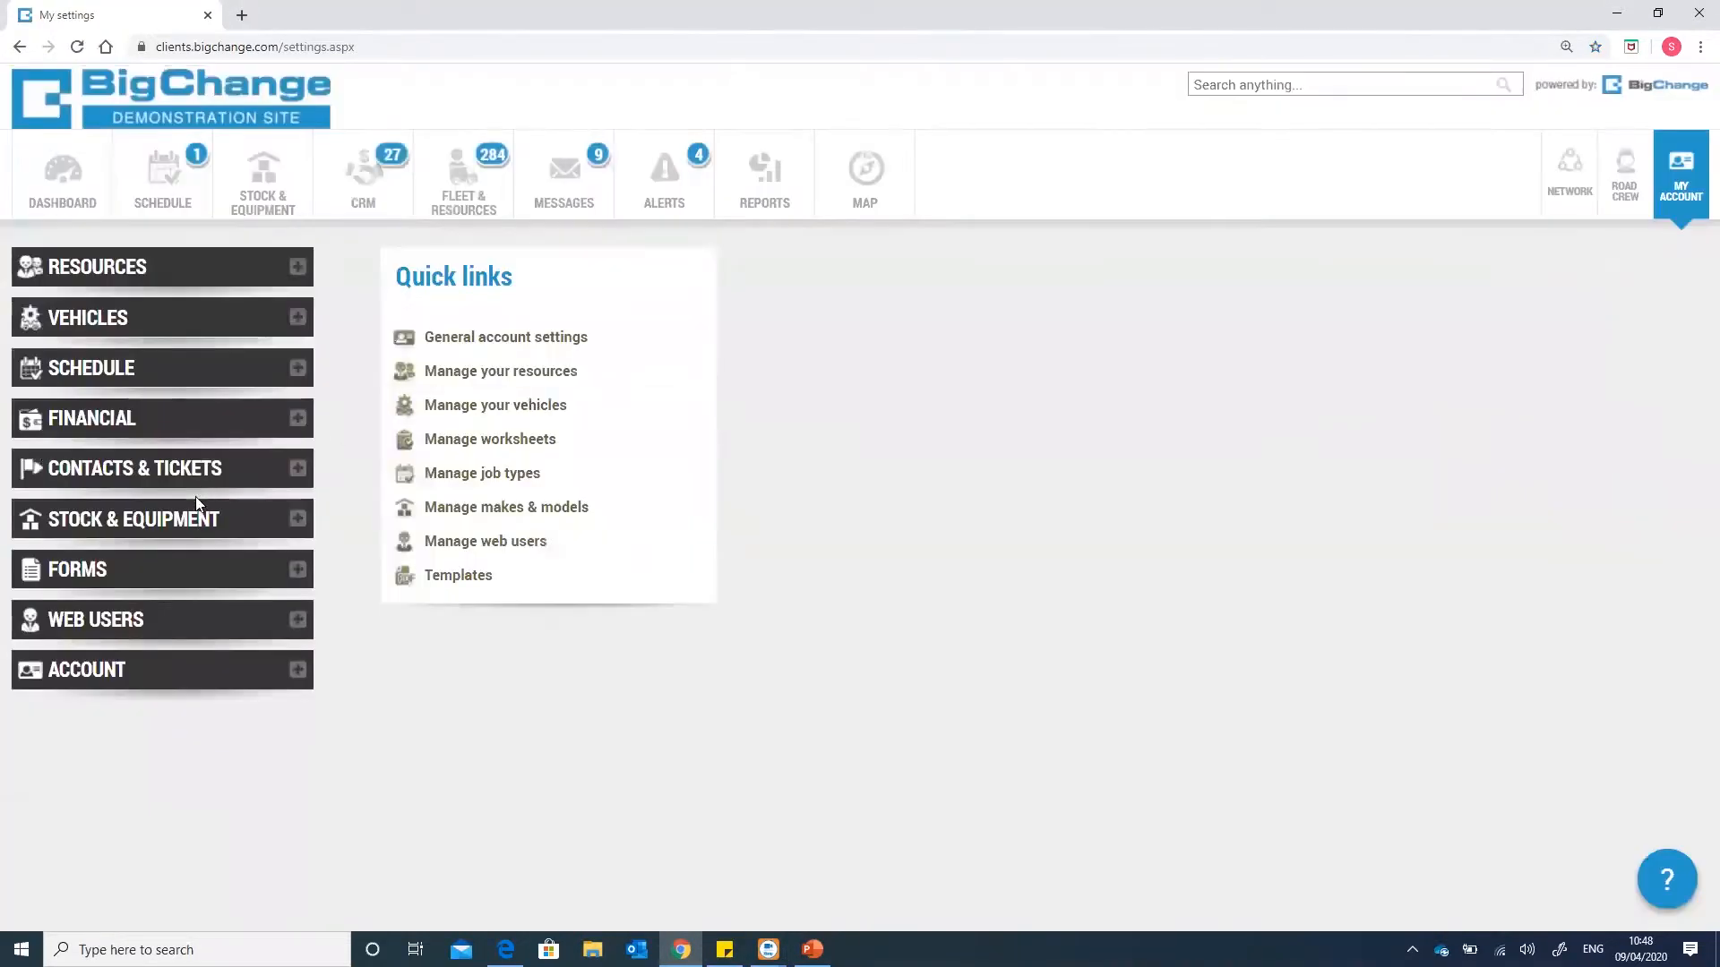
pyautogui.click(198, 519)
pyautogui.click(153, 585)
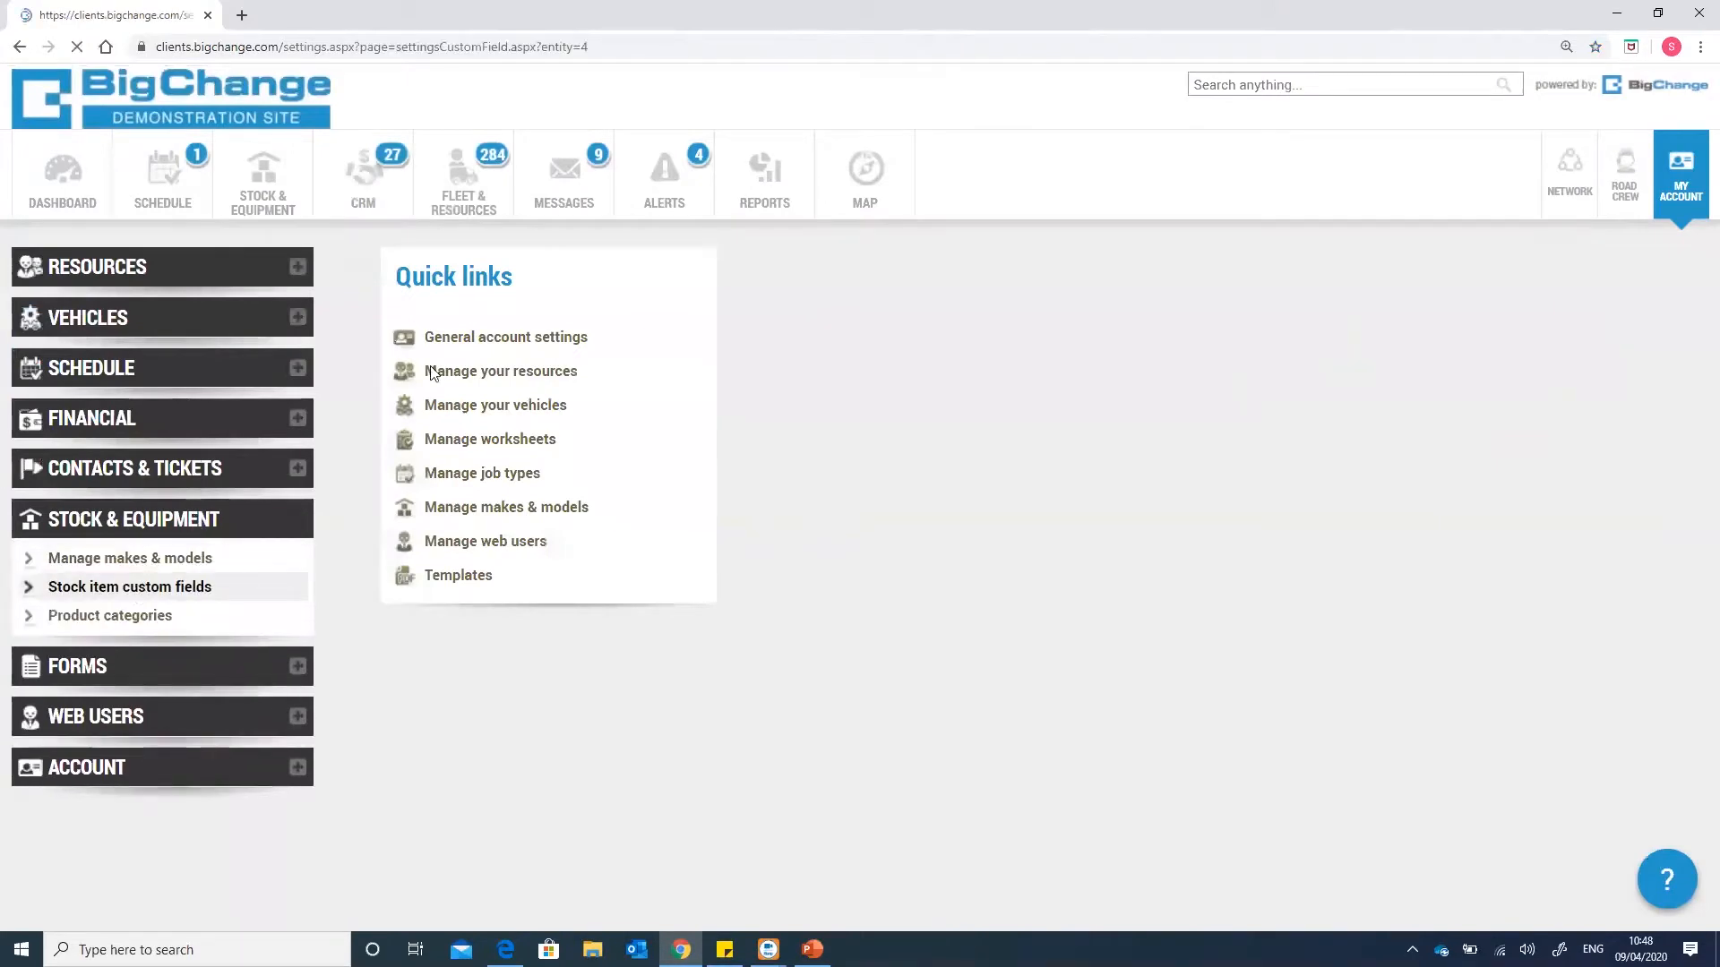
# - Search the product categories for "cct" and show the custom fields of SF - CCTV Cameras
pyautogui.click(469, 250)
pyautogui.write('sf c')
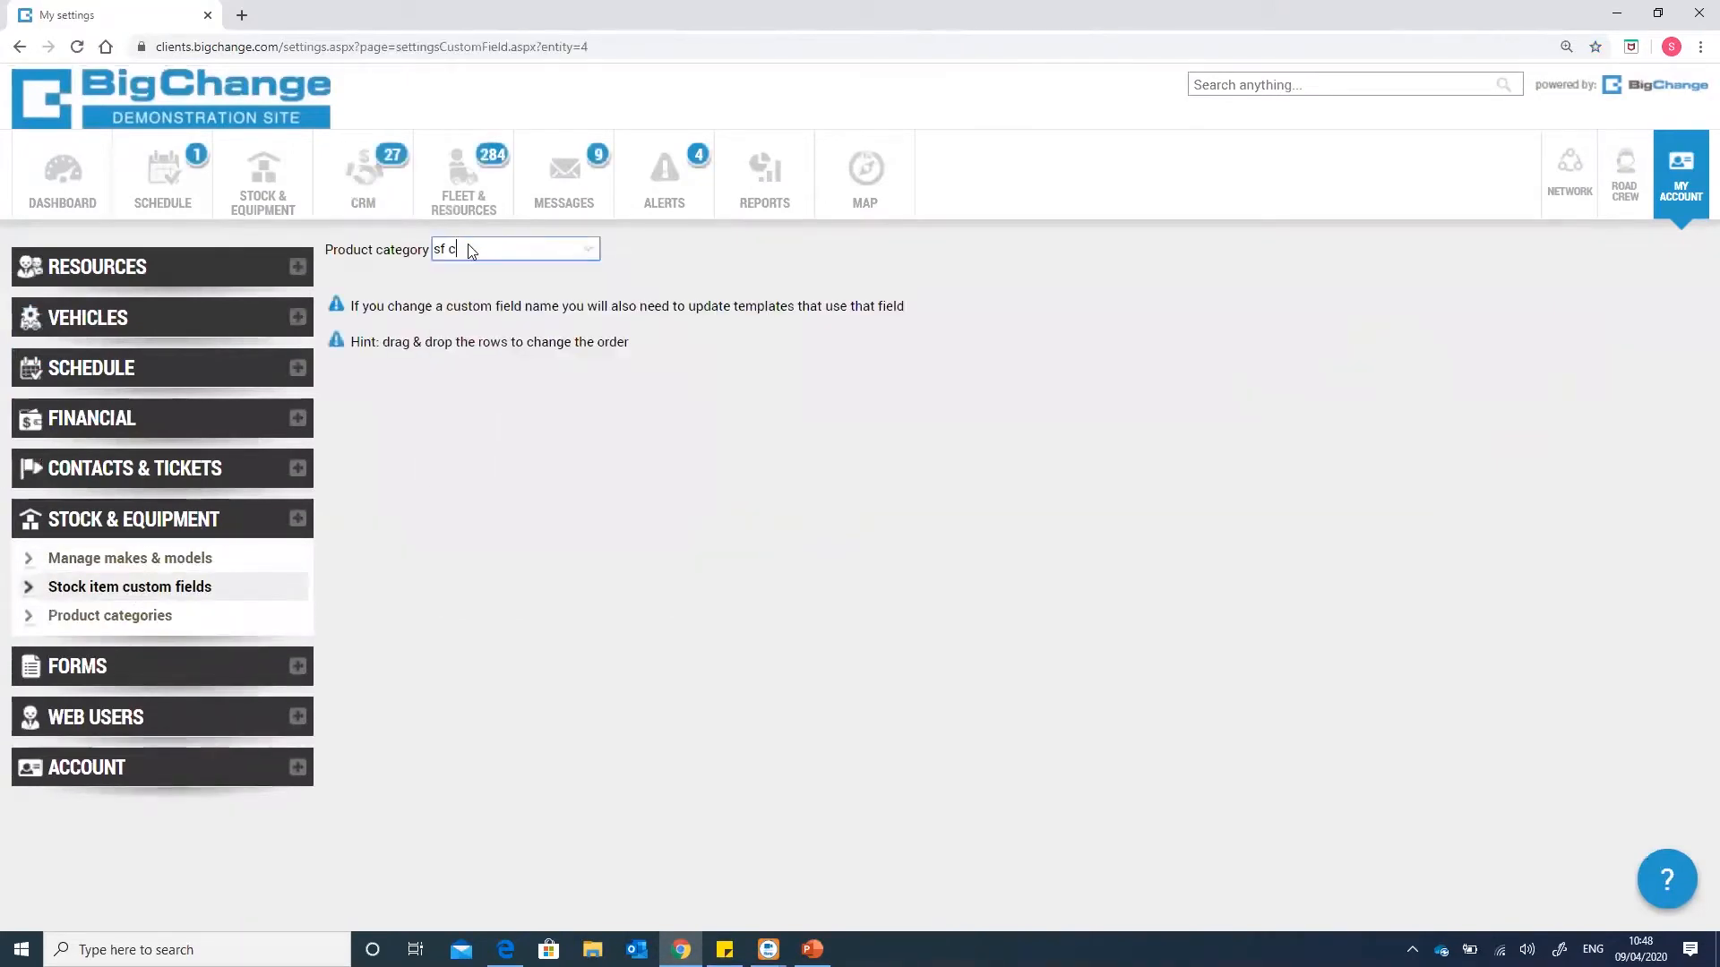
pyautogui.press('BackSpace')
pyautogui.press('BackSpace')
pyautogui.press('BackSpace')
pyautogui.press('BackSpace')
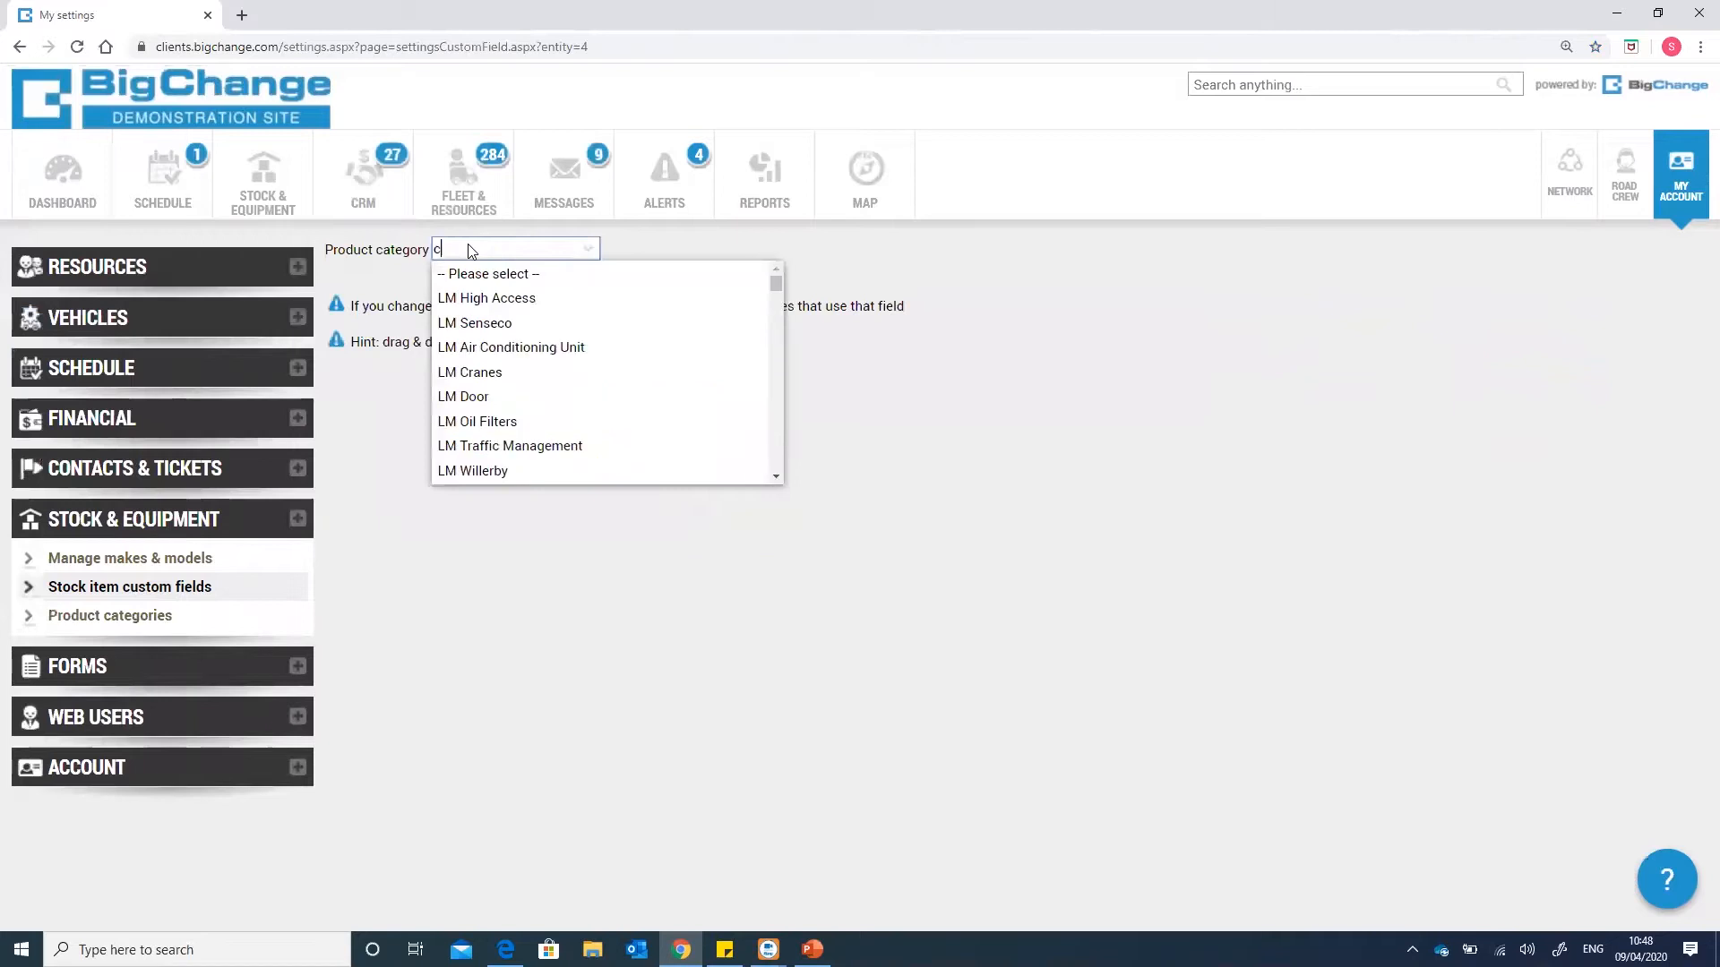
pyautogui.write('cct')
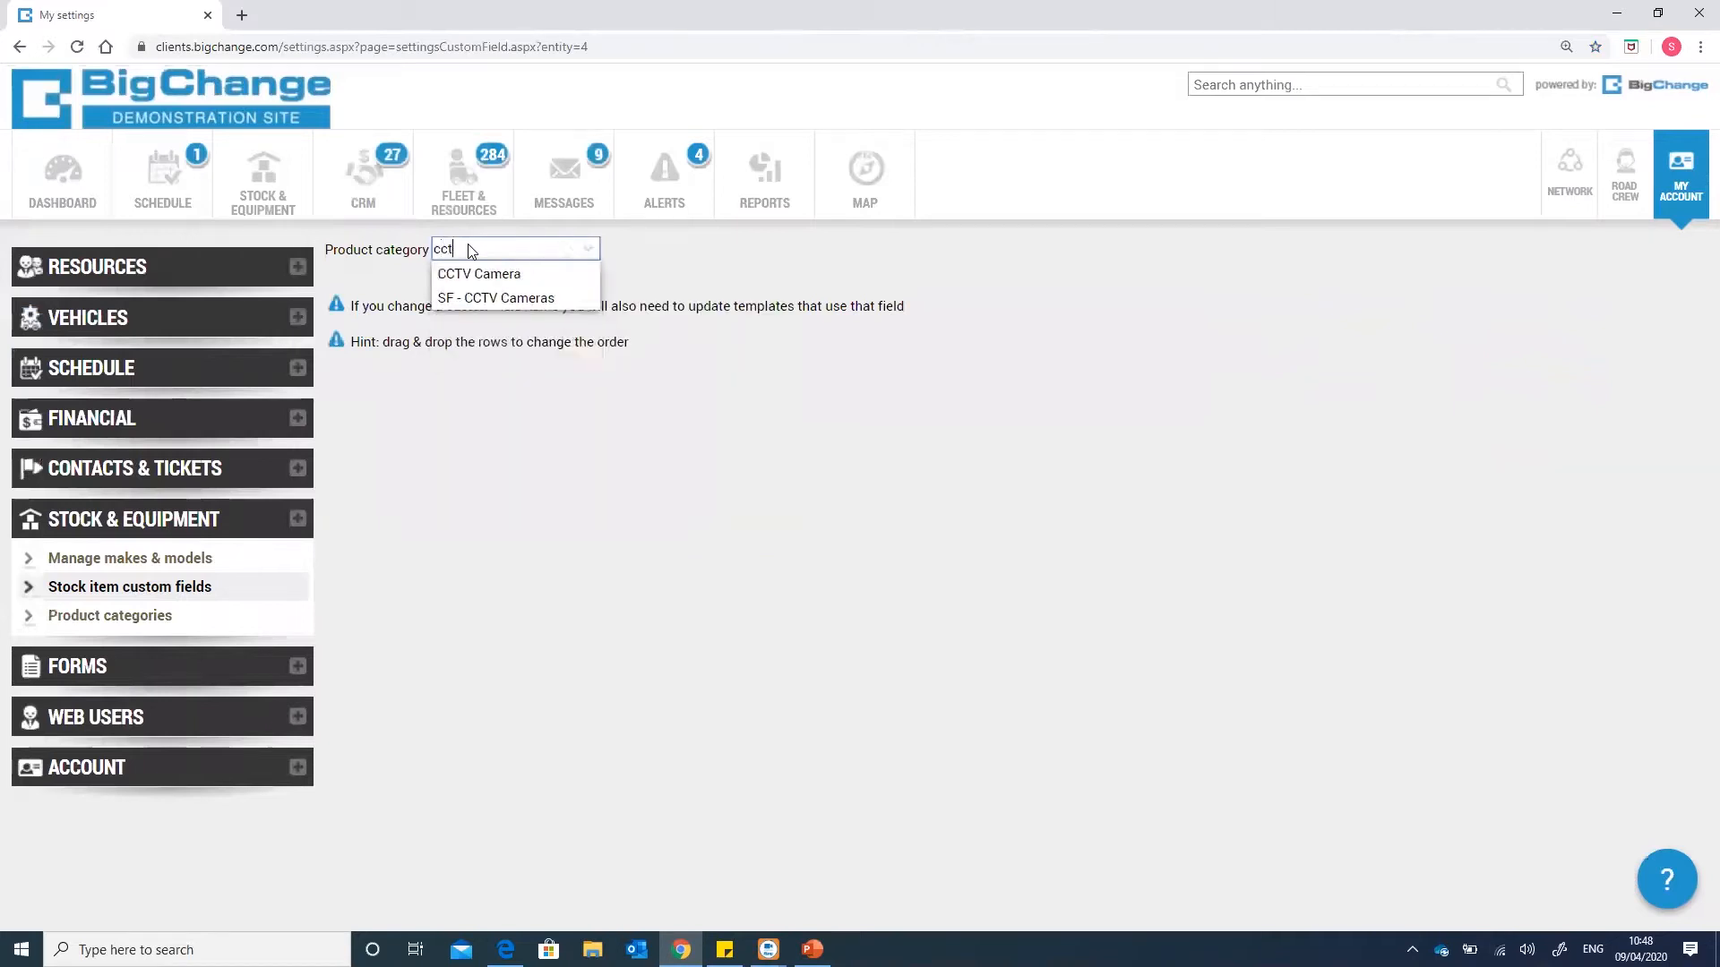
pyautogui.click(479, 296)
# - Add a custom field labelled "Last Cost Date" of type Date to the SF - CCTV Cameras category
pyautogui.click(346, 299)
pyautogui.write('L')
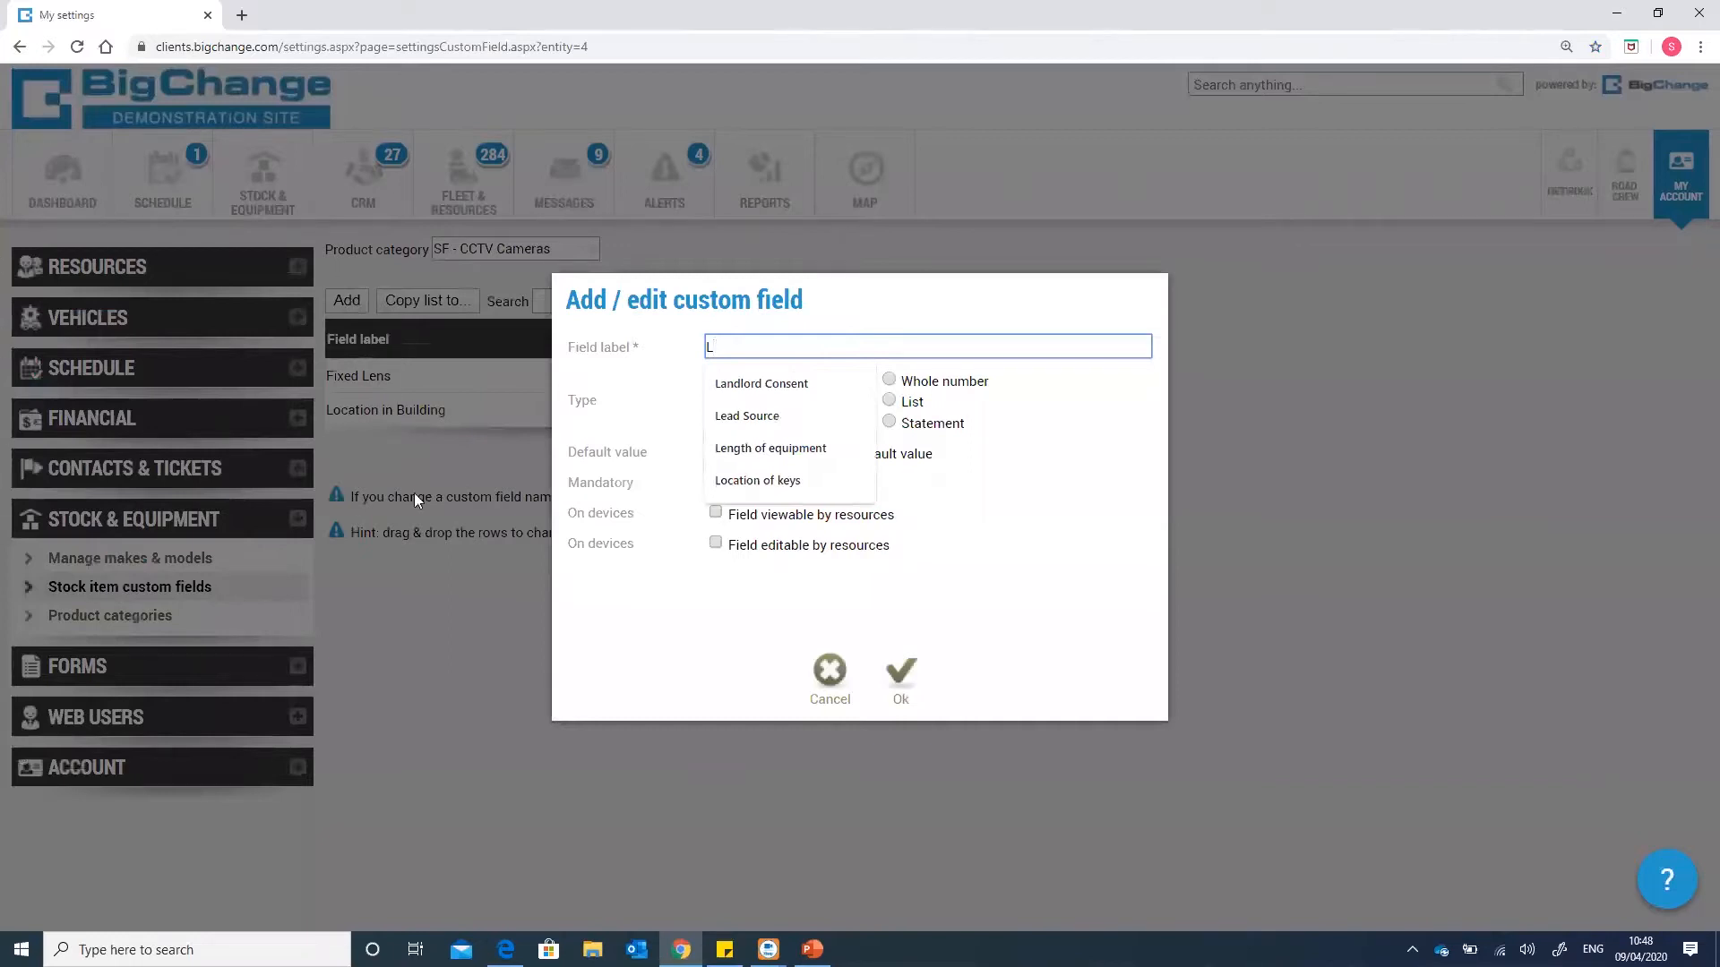
pyautogui.doubleClick(1066, 356)
pyautogui.press('BackSpace')
pyautogui.write('Last')
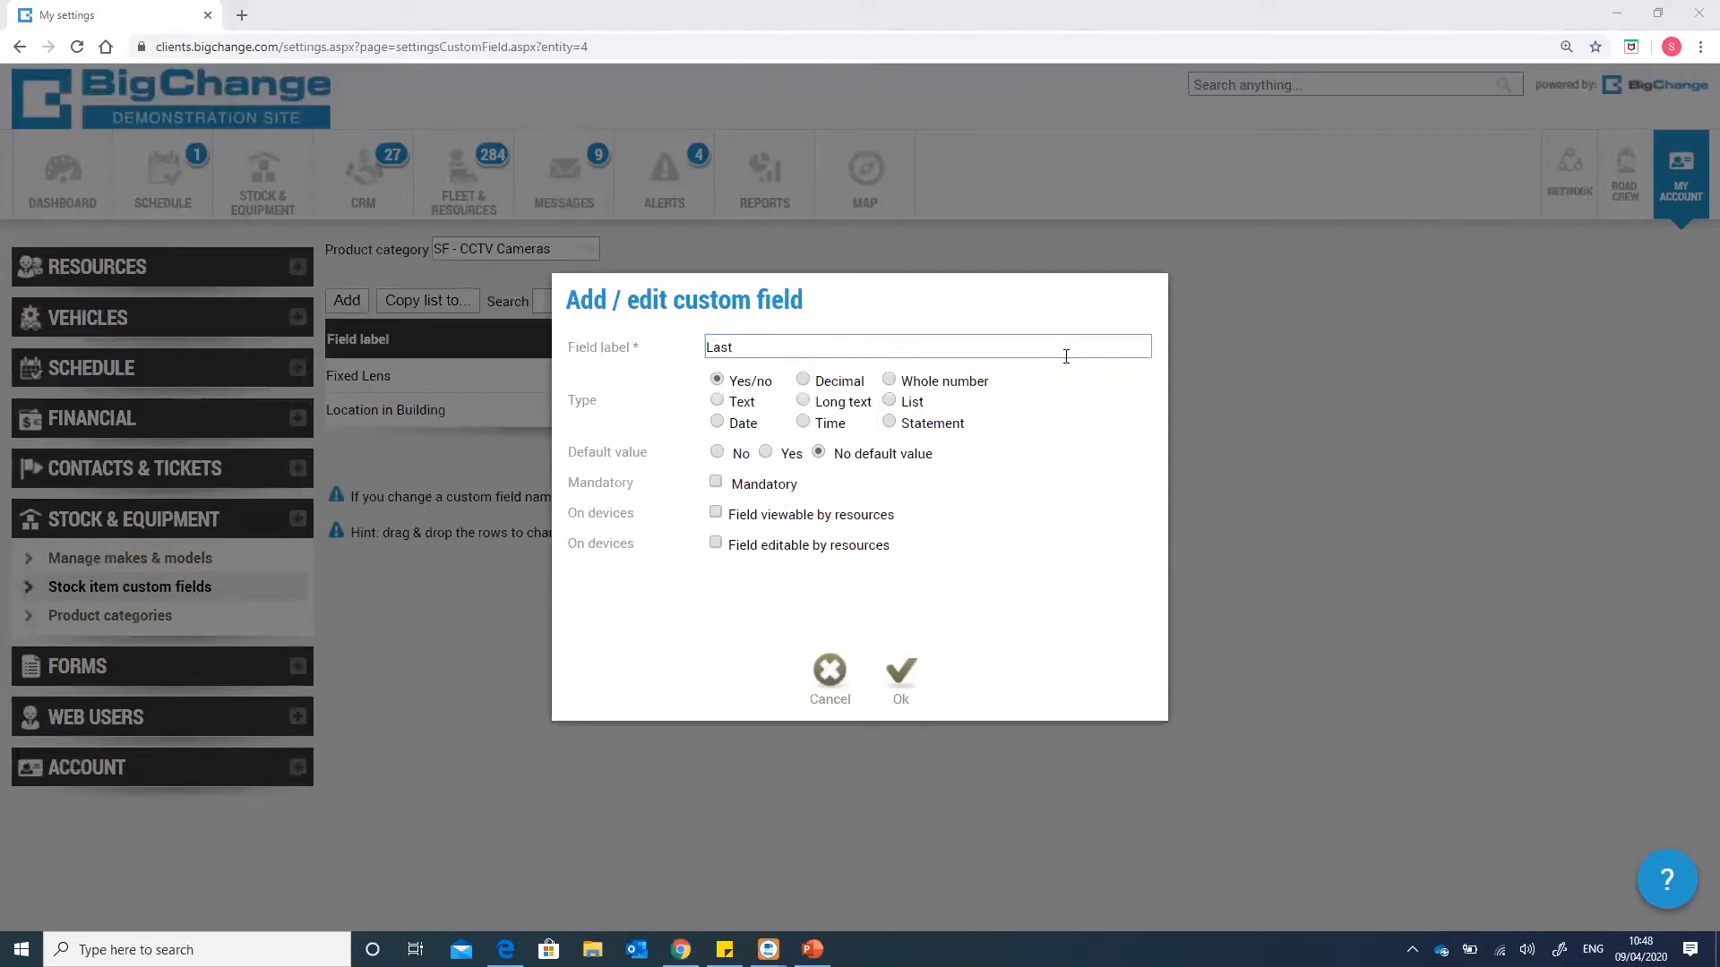
pyautogui.click(861, 348)
pyautogui.write('Co')
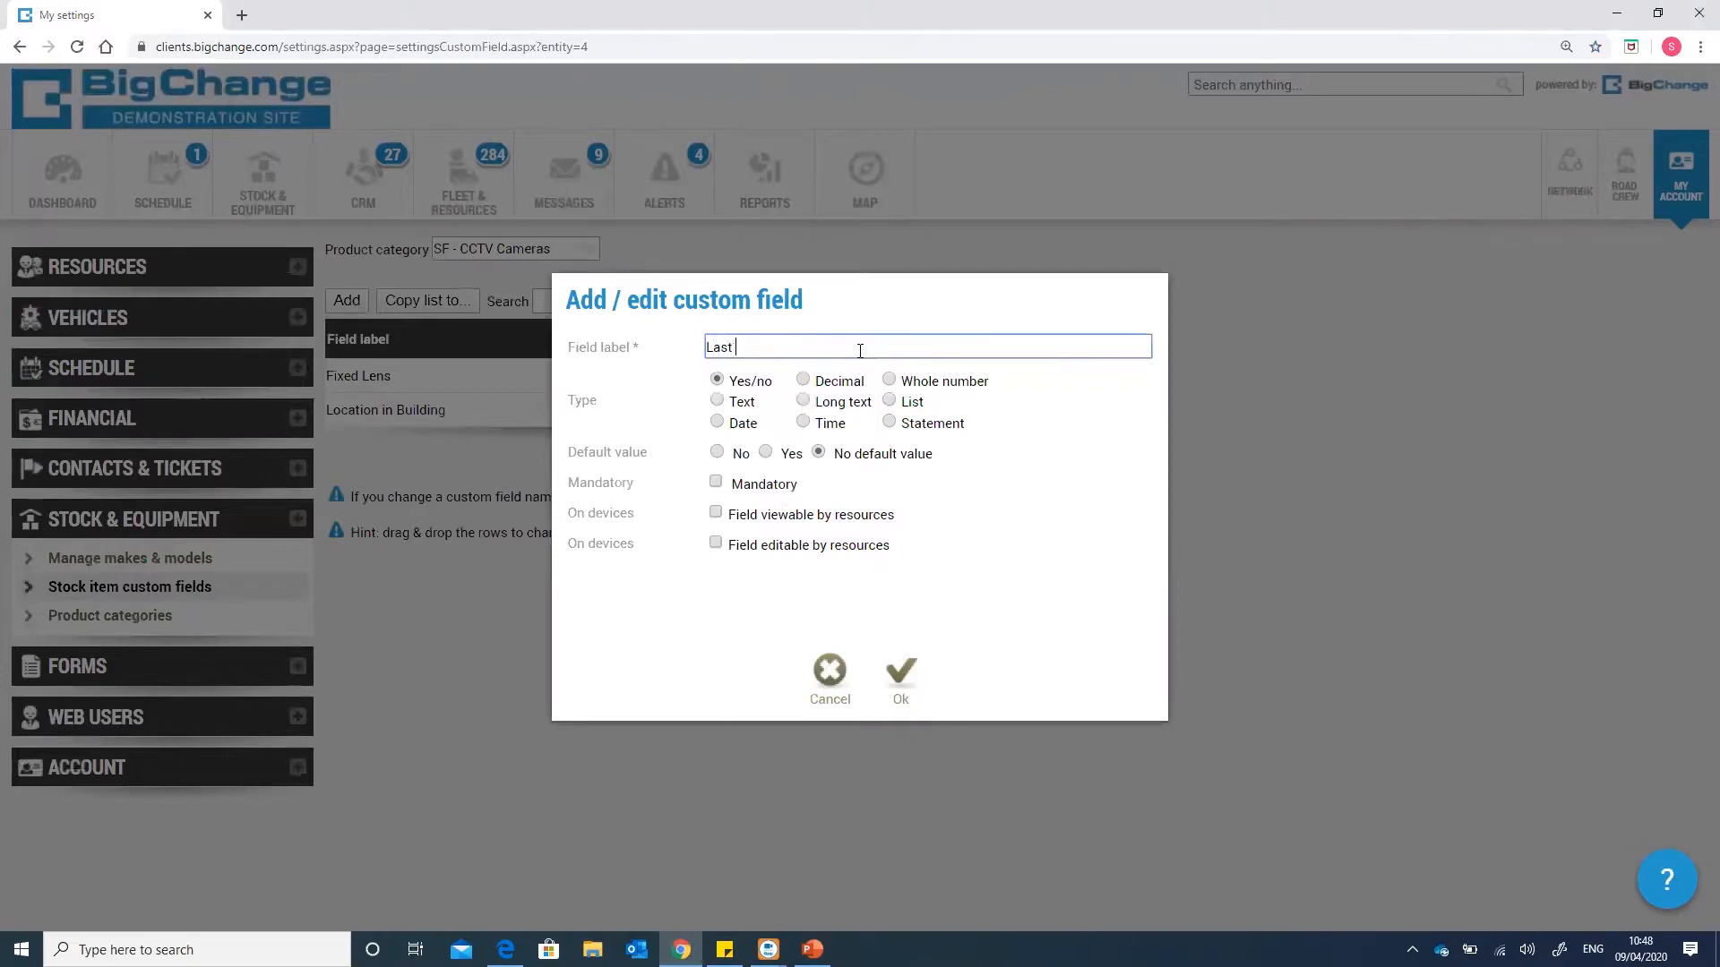
pyautogui.write('st Date')
pyautogui.click(725, 423)
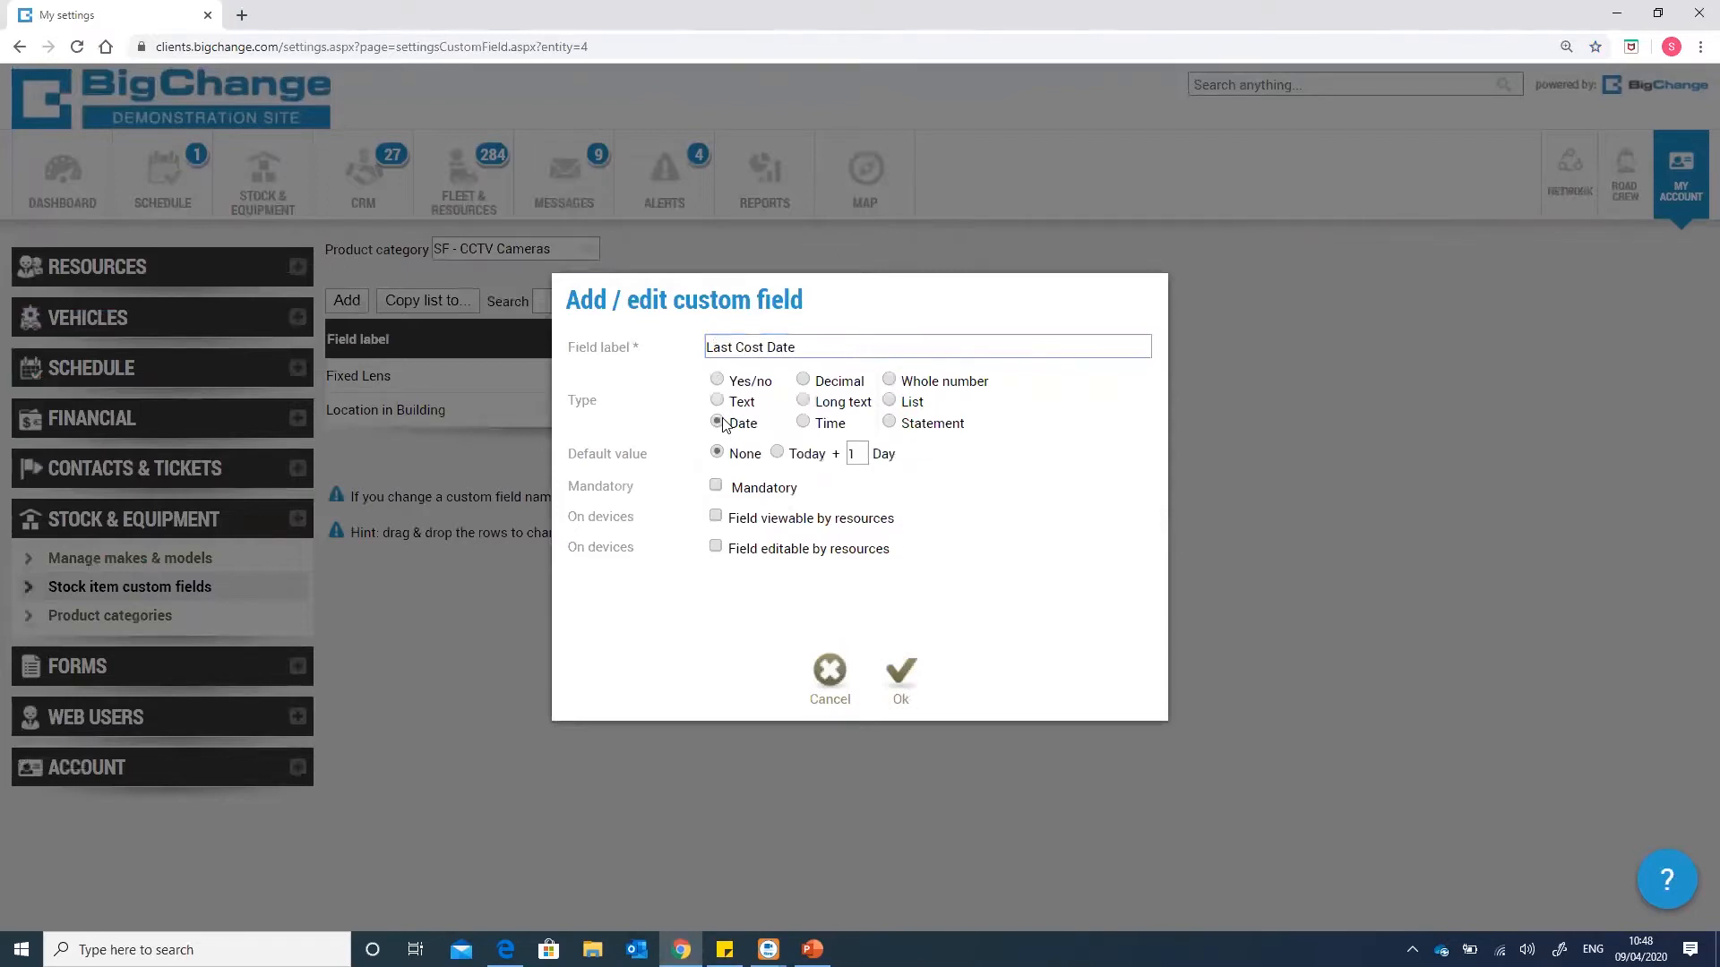
pyautogui.click(899, 678)
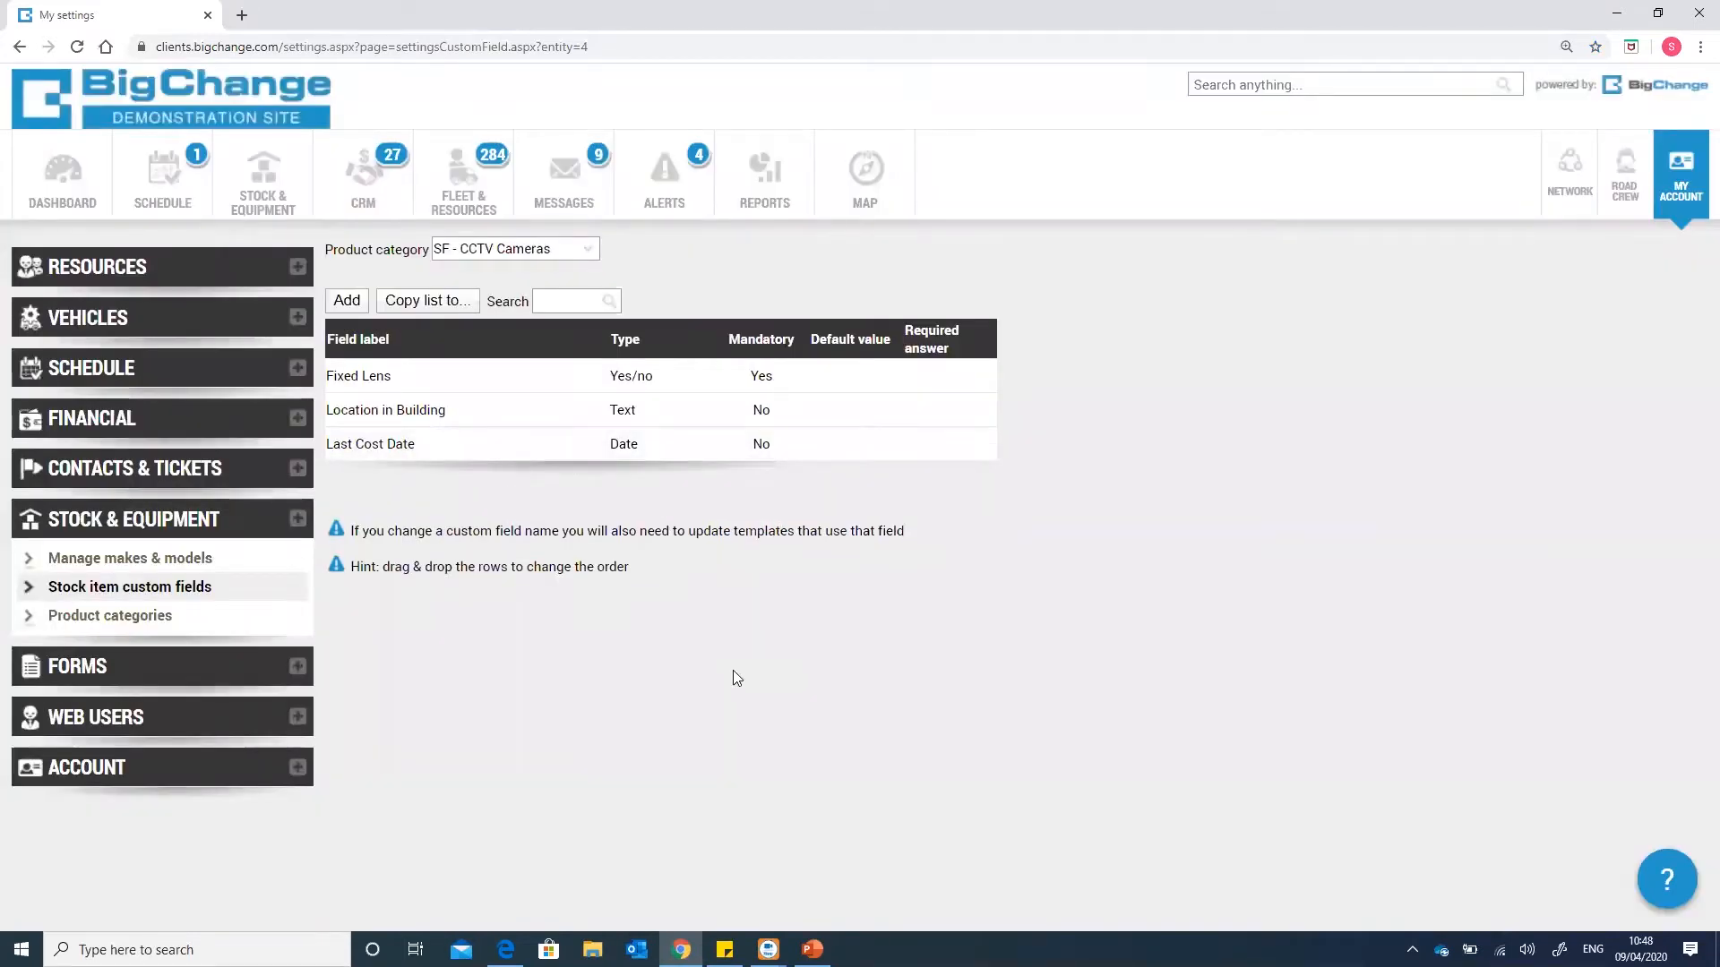